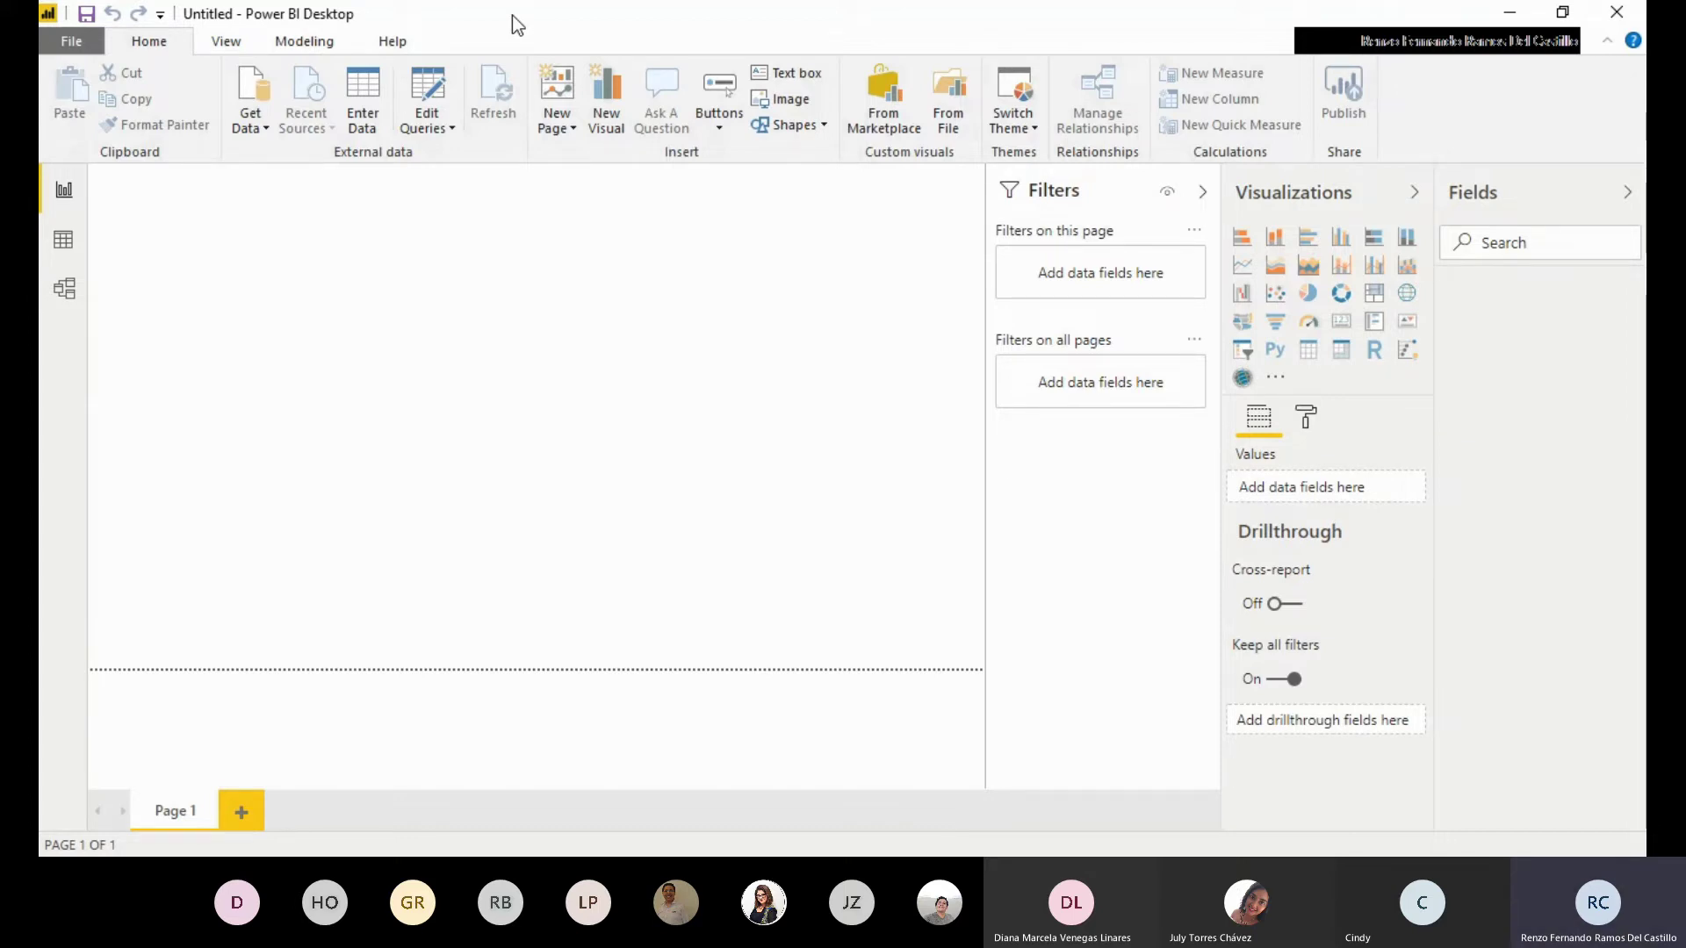
Open the Power Query Editor for the untitled report
{"action": "left_click", "coordinate": [451, 129]}
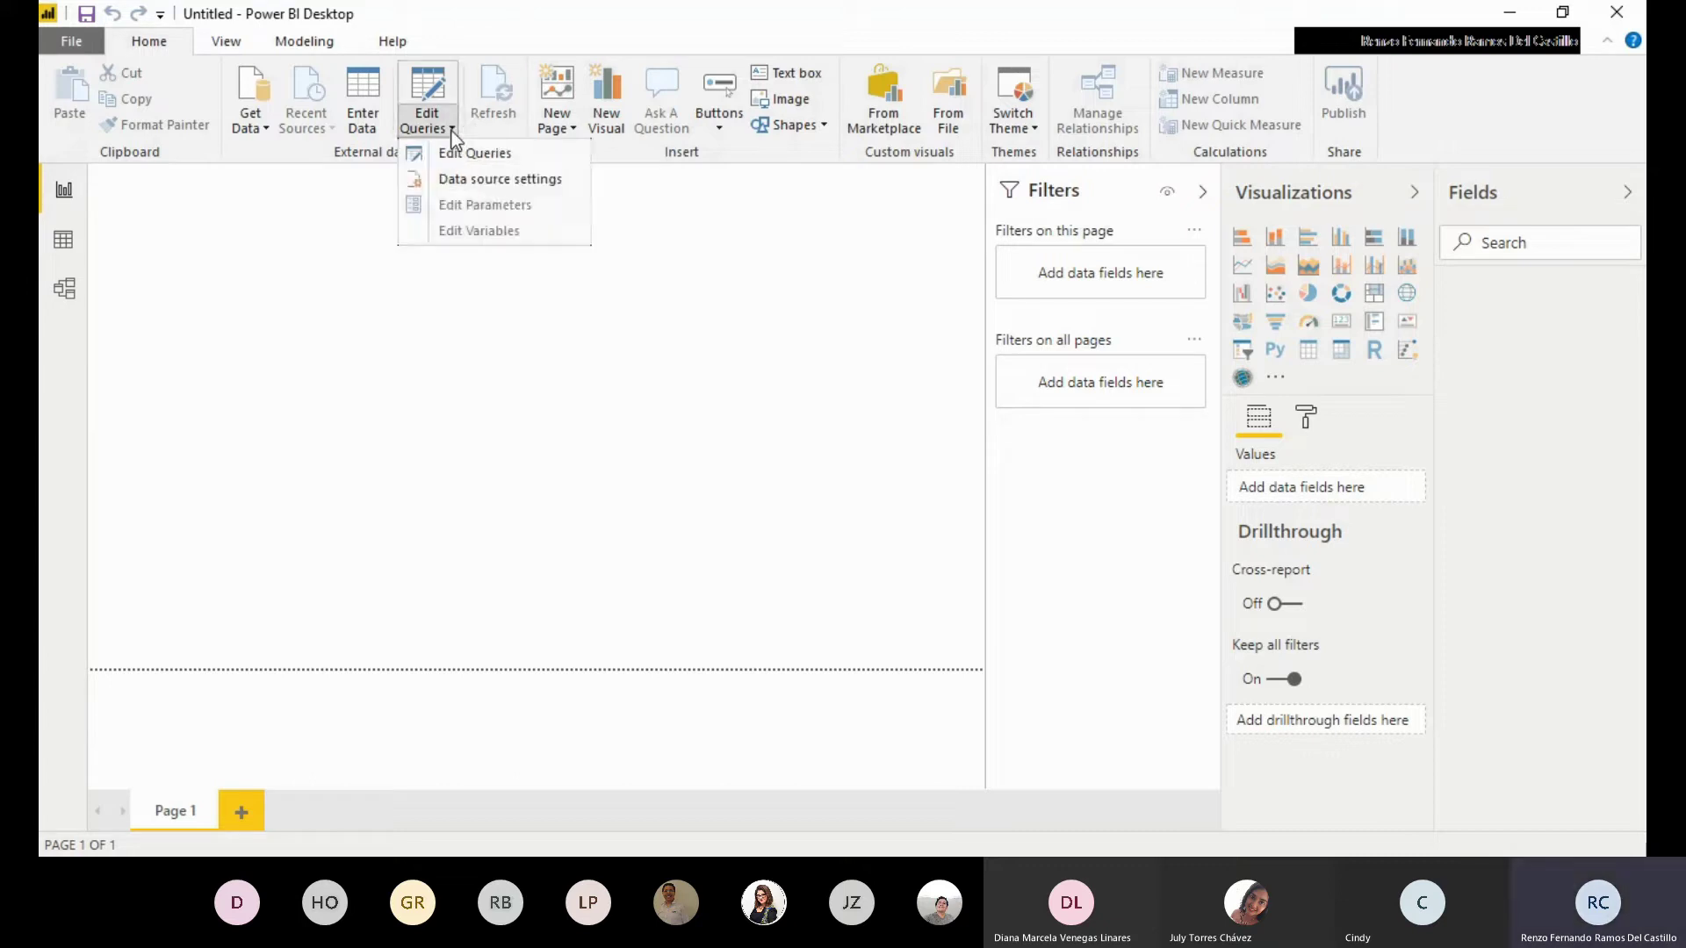
{"action": "left_click", "coordinate": [252, 130]}
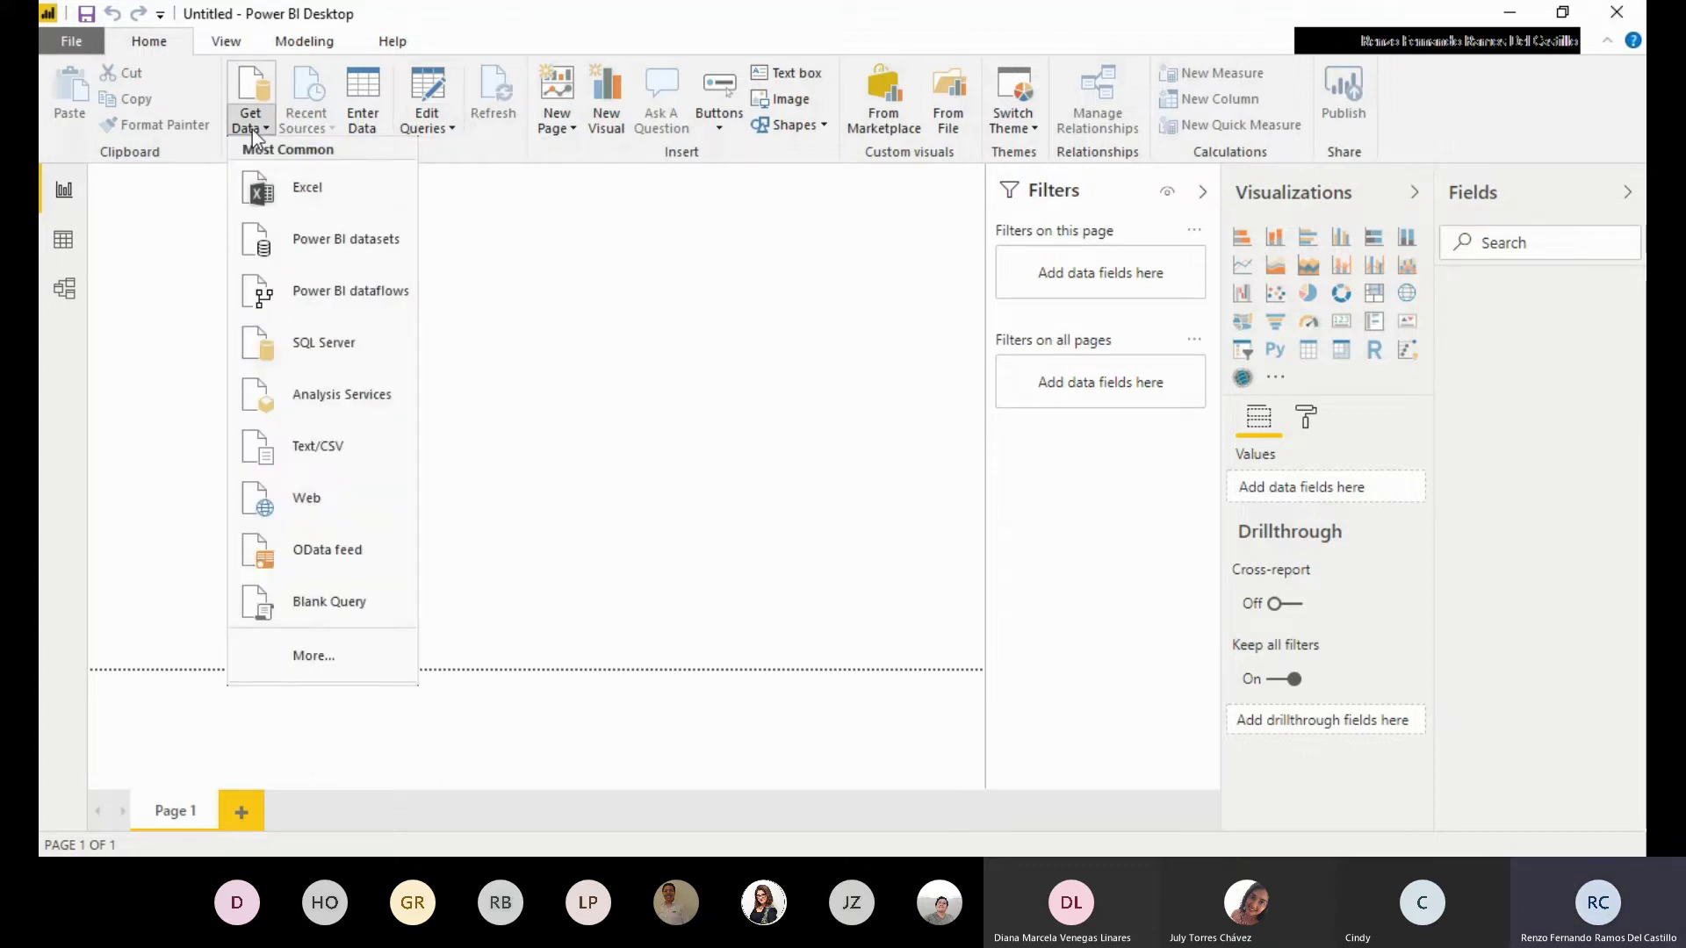
{"action": "left_click", "coordinate": [462, 122]}
{"action": "left_click", "coordinate": [448, 129]}
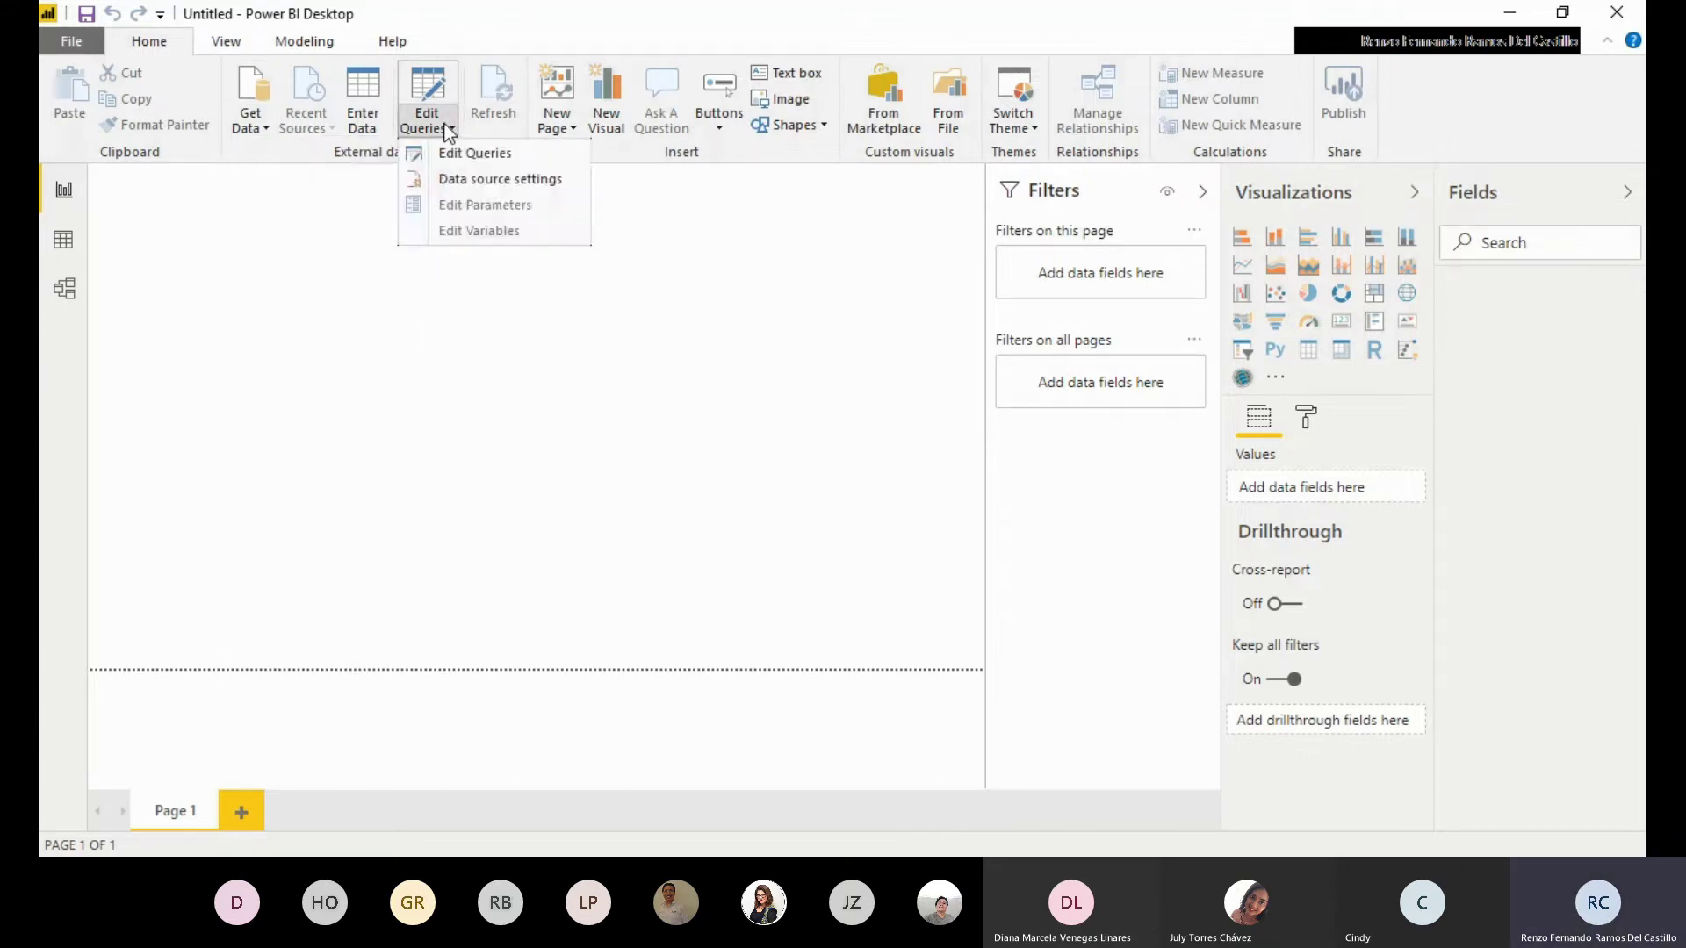
{"action": "left_click", "coordinate": [476, 155]}
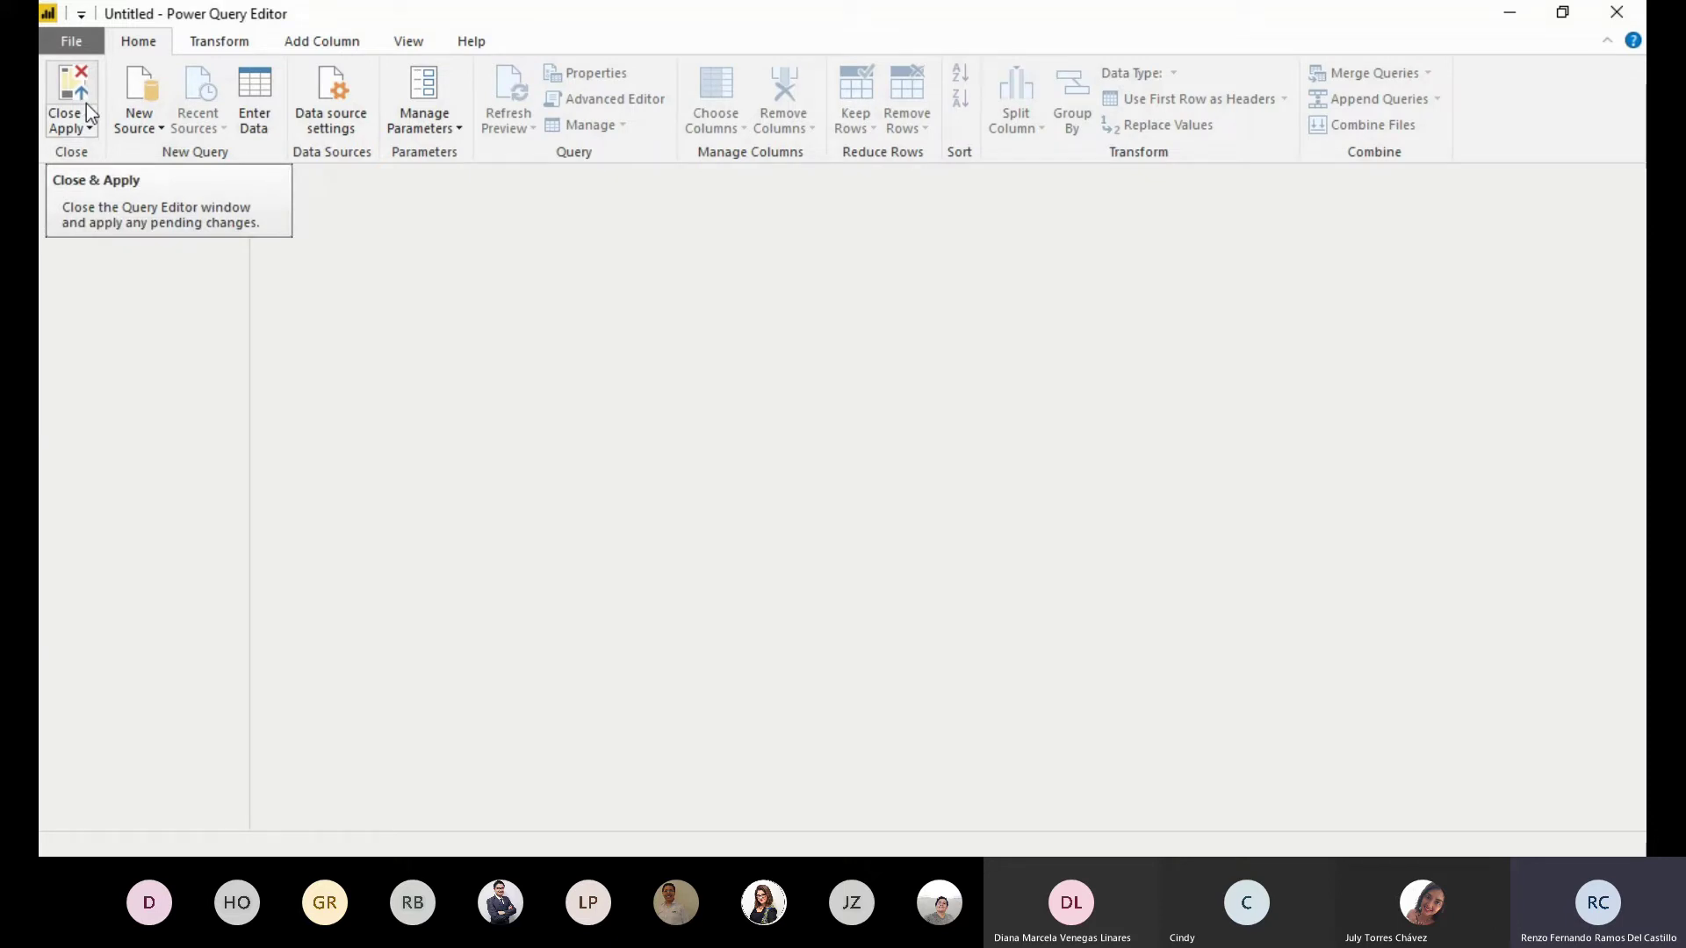
Look through the complete list of data source connectors available for a new query, then close it without connecting
{"action": "left_click", "coordinate": [151, 131]}
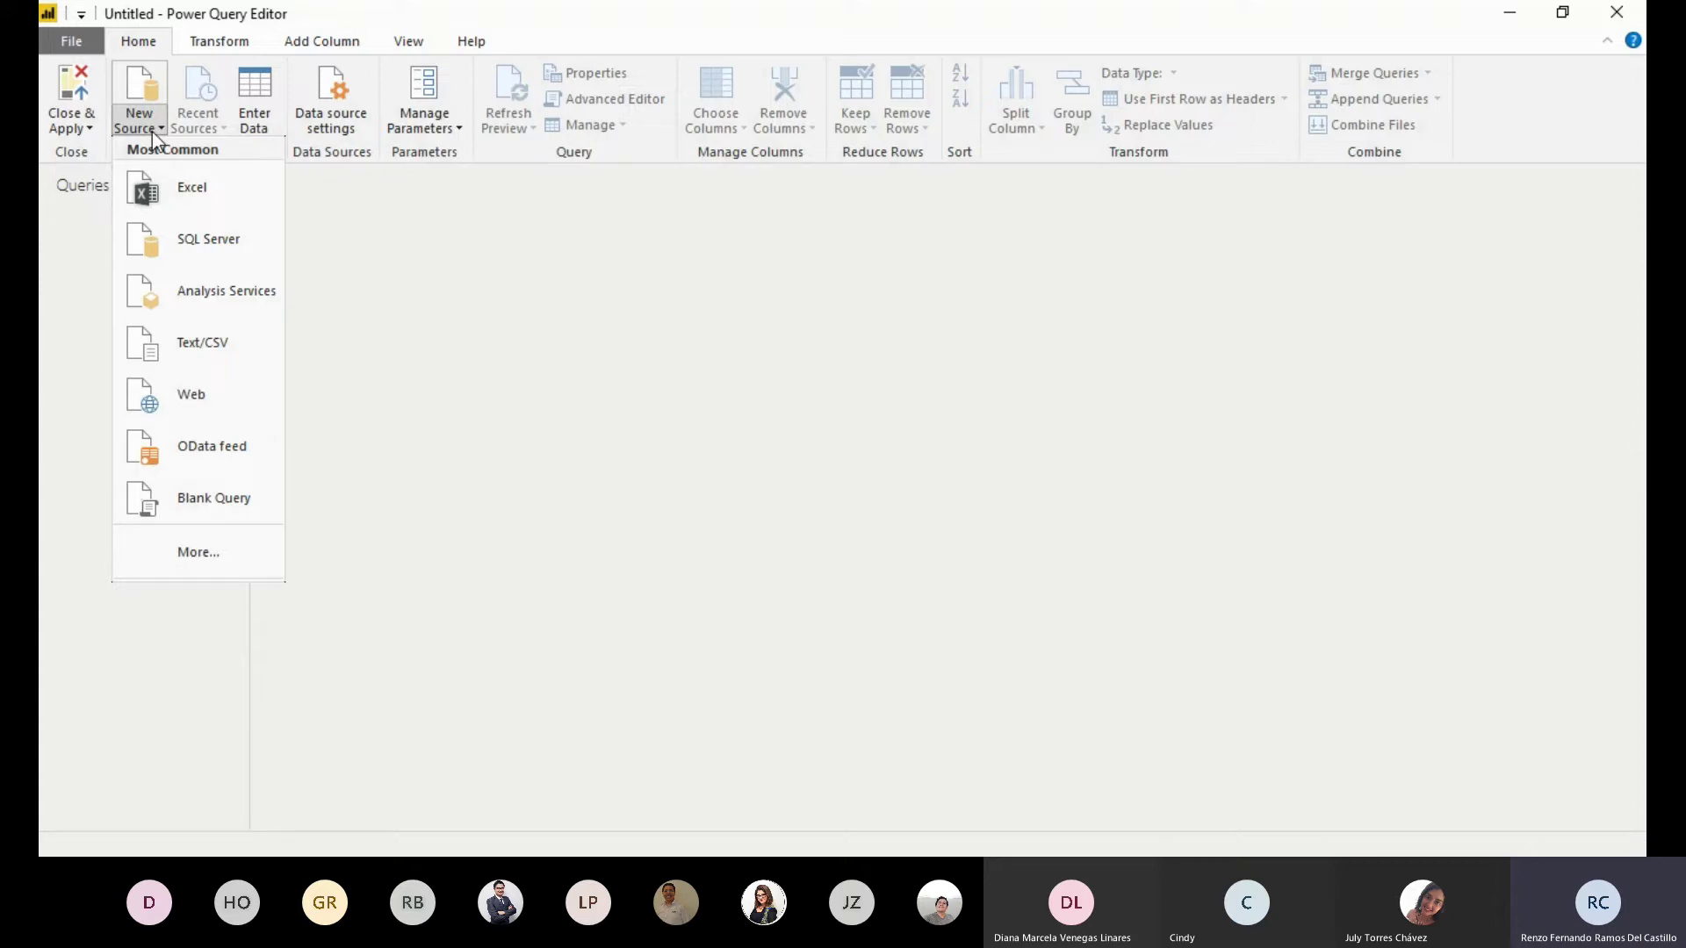
{"action": "left_click", "coordinate": [207, 558]}
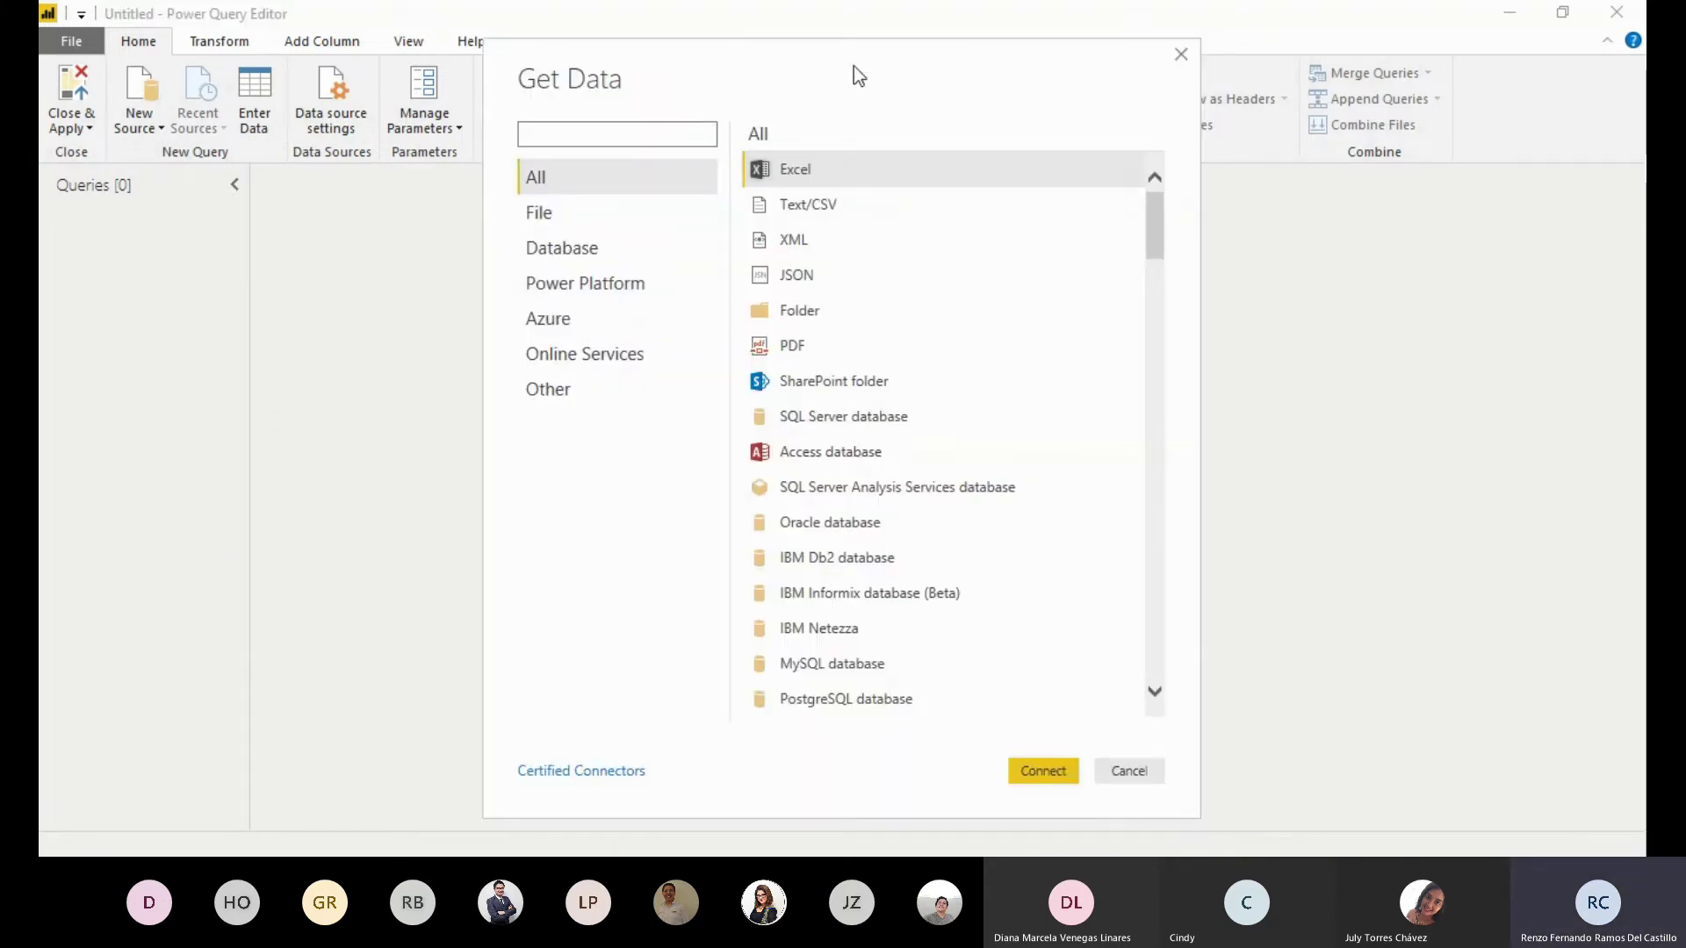
{"action": "left_click_drag", "start_coordinate": [855, 67], "coordinate": [790, 57]}
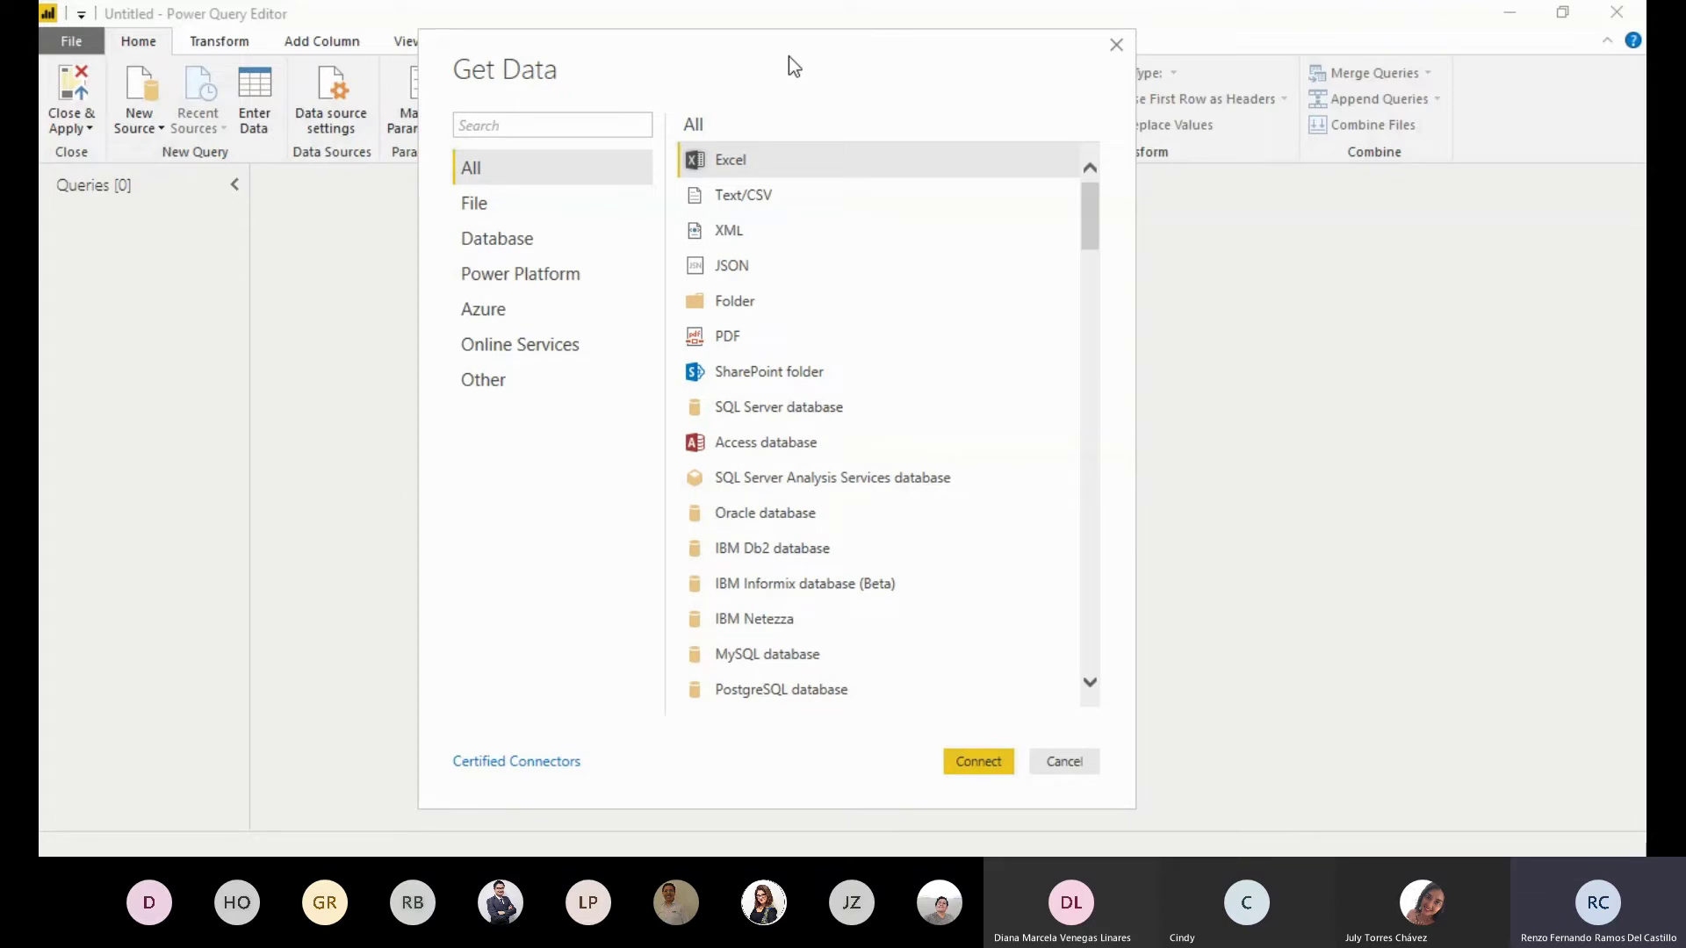
{"action": "left_click", "coordinate": [1056, 763]}
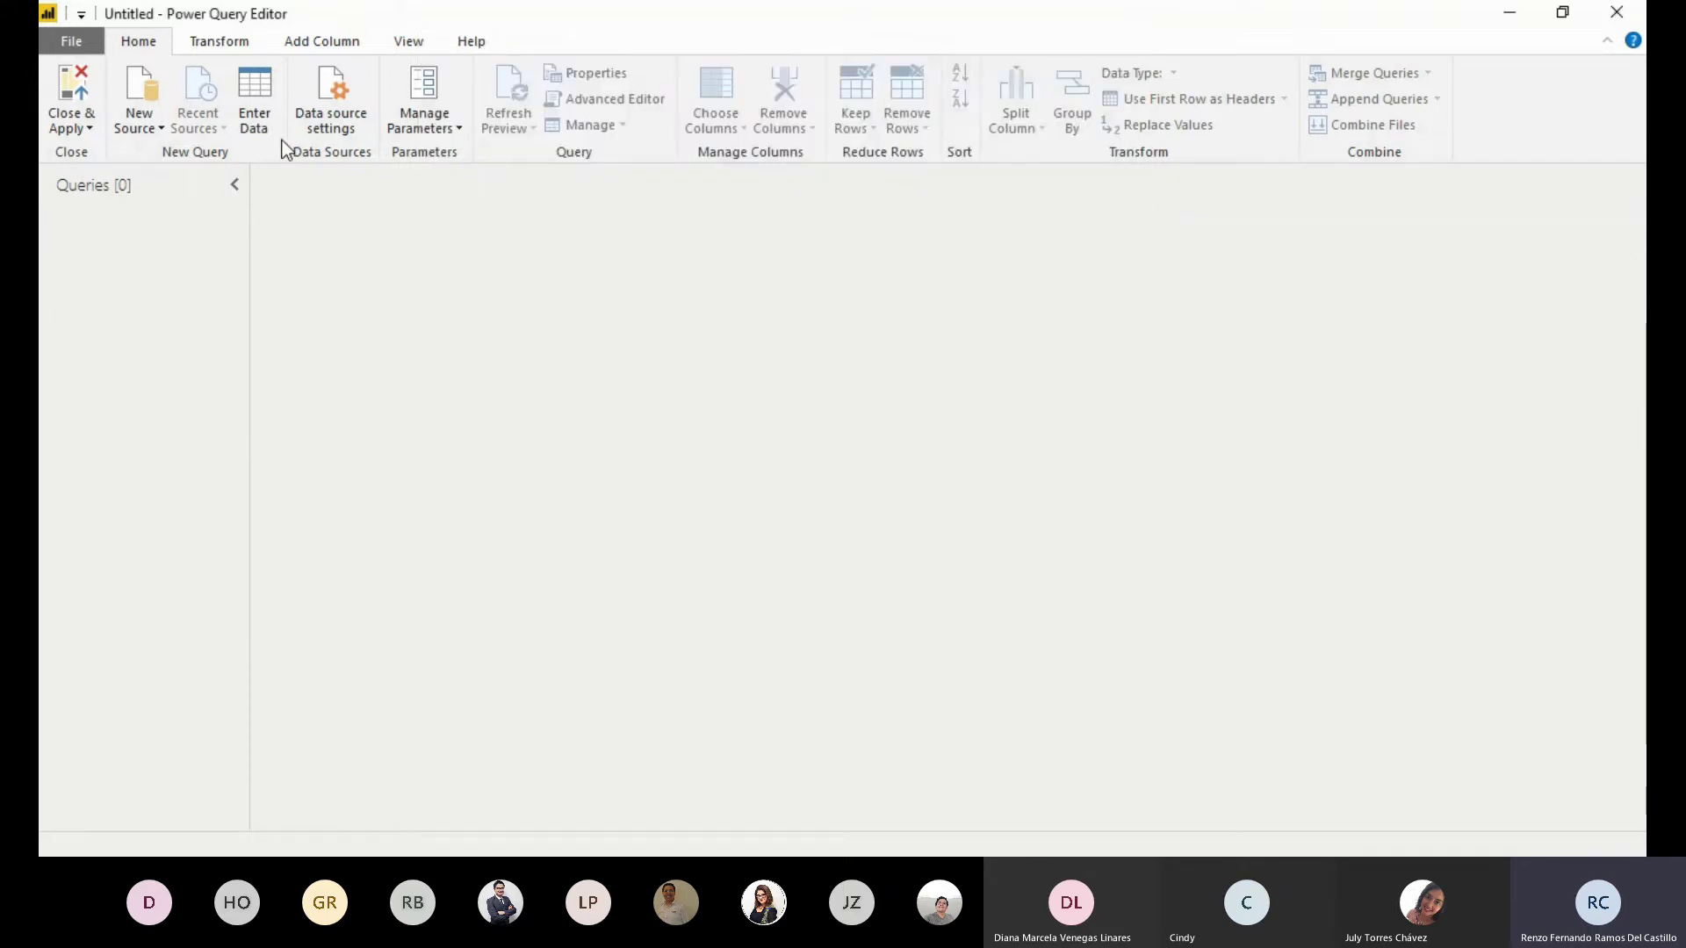
Compare the commands for transforming existing columns with those for adding new columns
{"action": "left_click", "coordinate": [213, 49]}
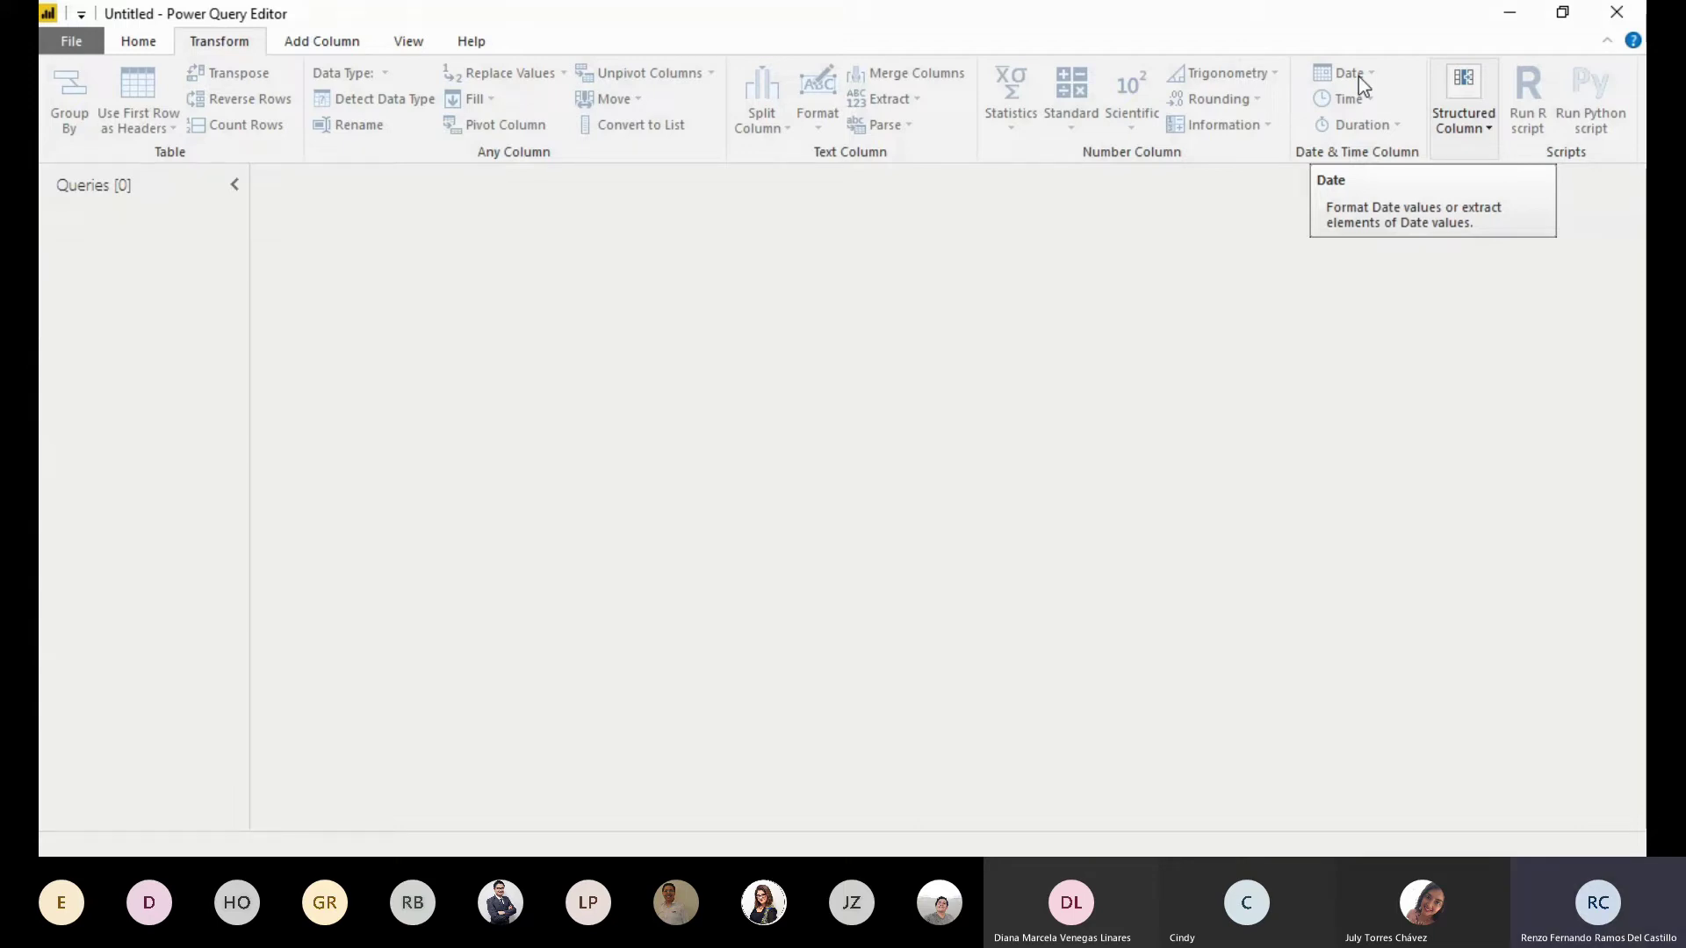
{"action": "left_click", "coordinate": [315, 39]}
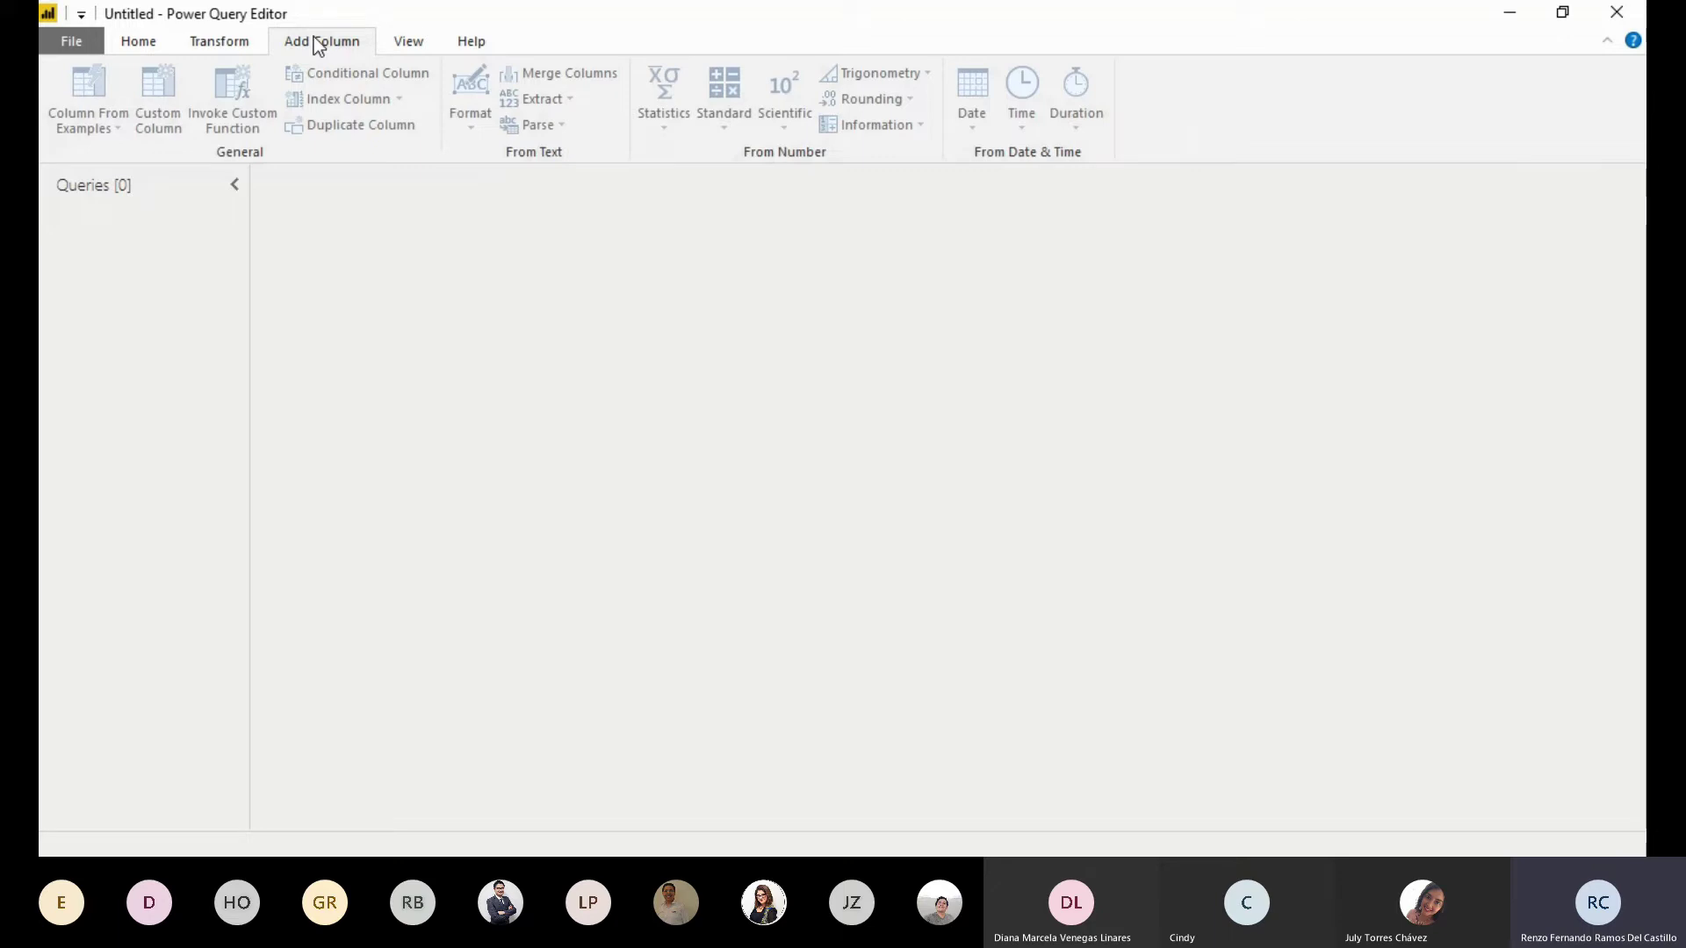
{"action": "left_click", "coordinate": [245, 49]}
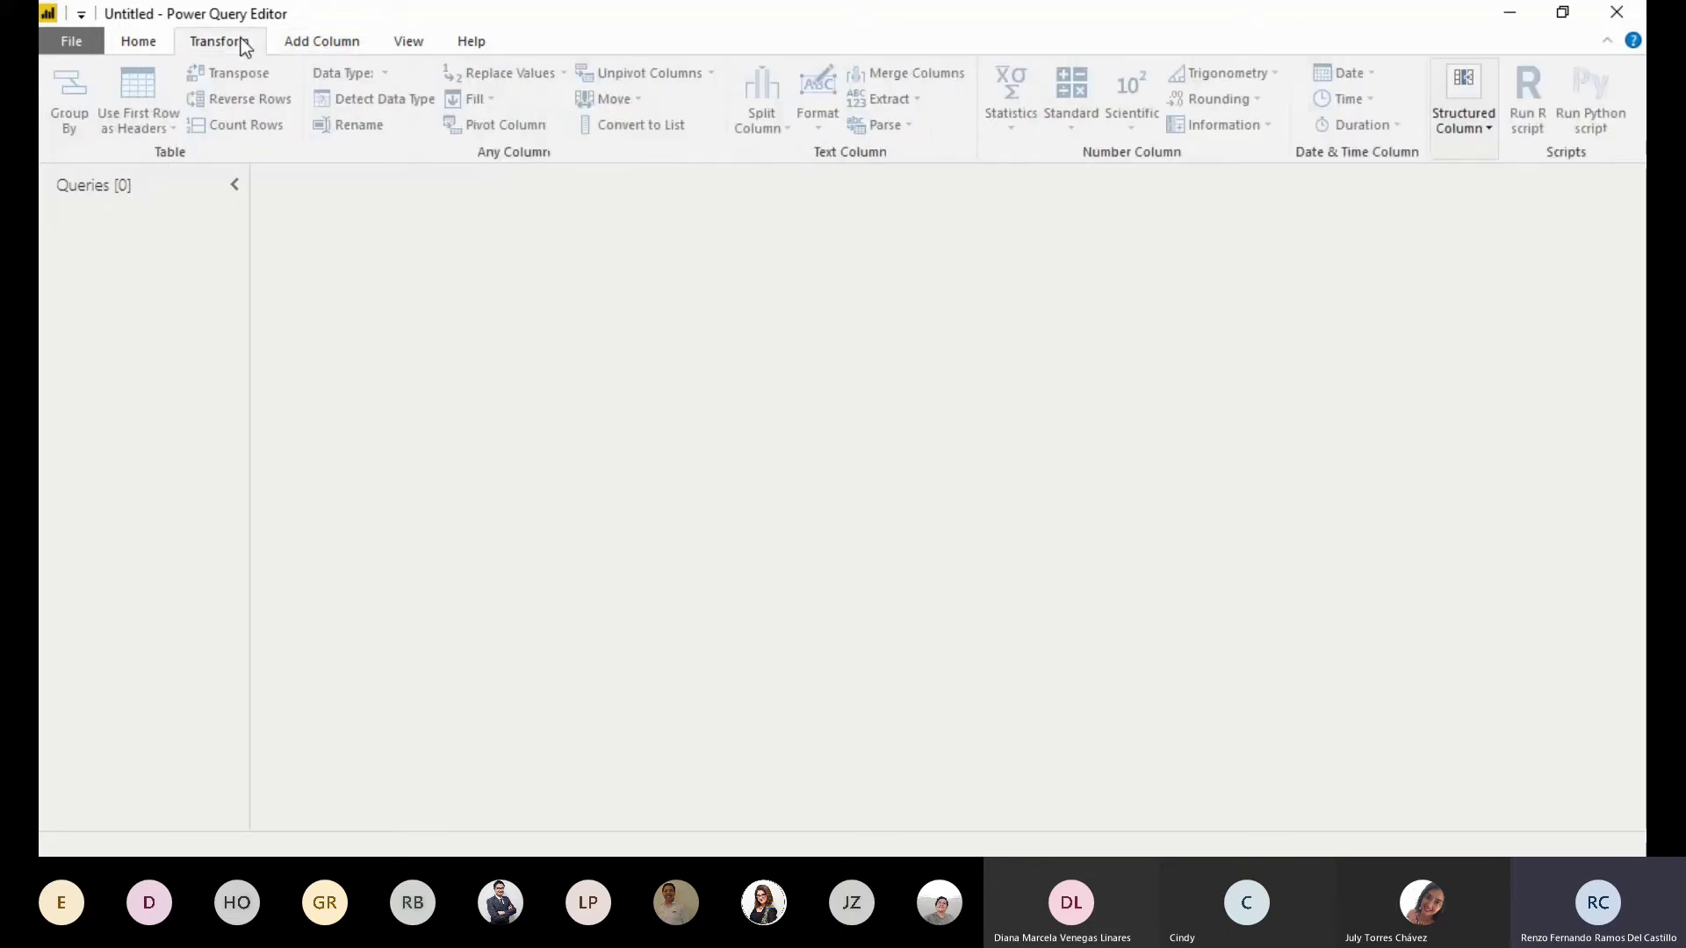
{"action": "left_click", "coordinate": [316, 49]}
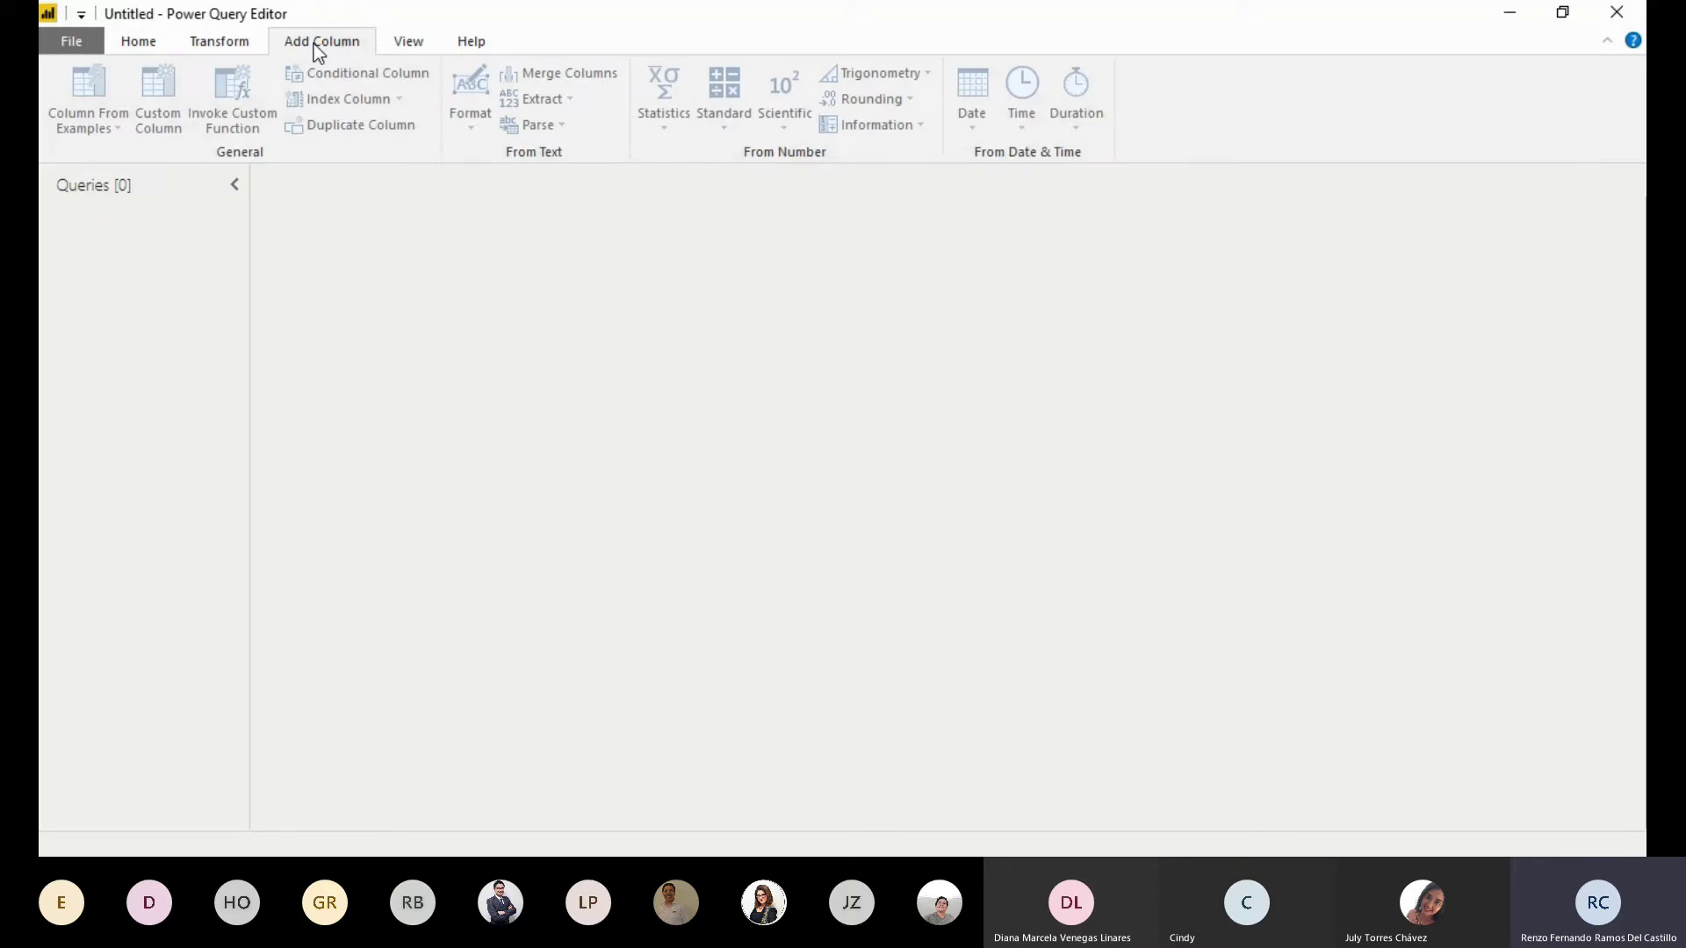
{"action": "left_click", "coordinate": [252, 44]}
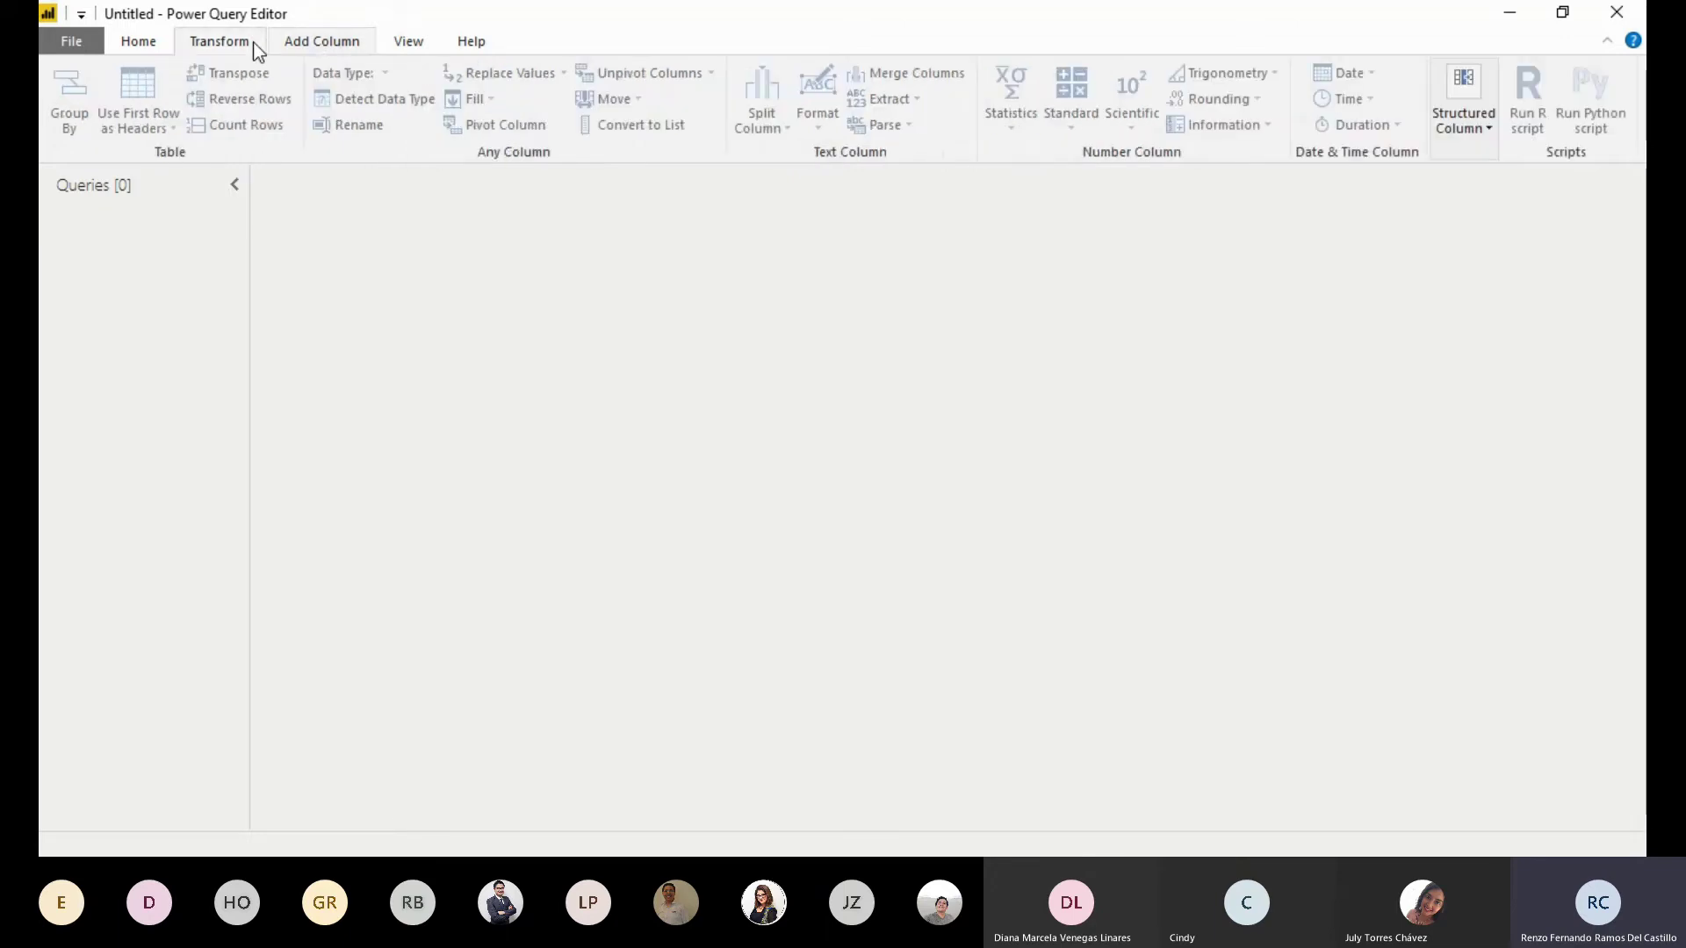
{"action": "left_click", "coordinate": [300, 49]}
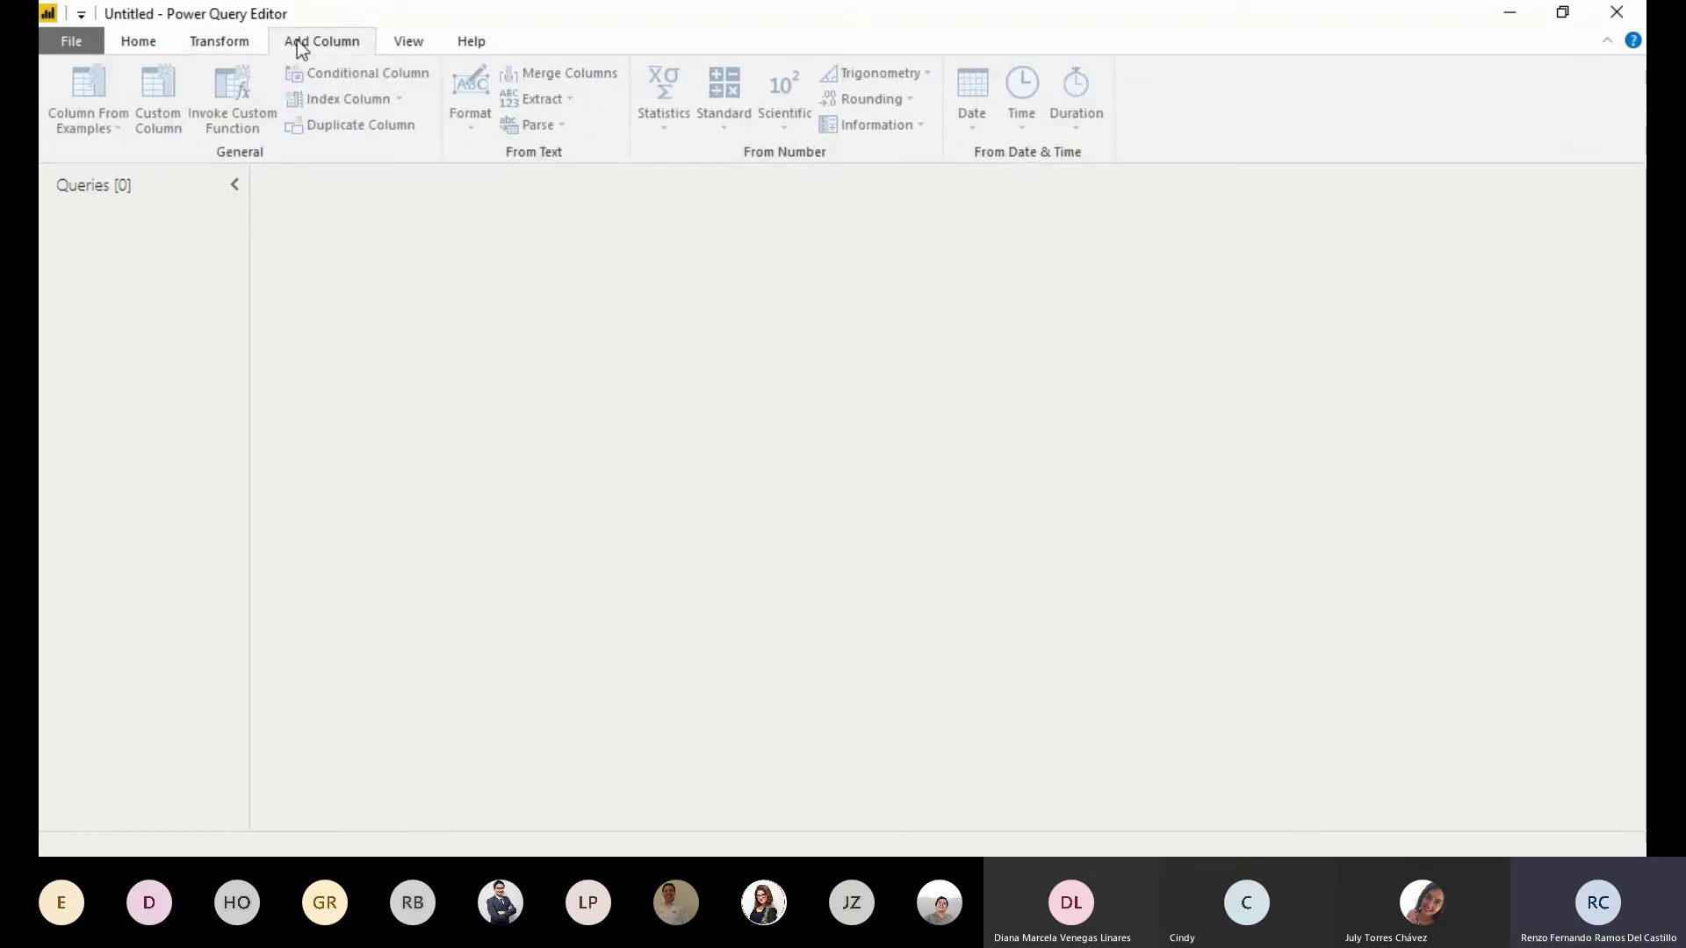
{"action": "left_click", "coordinate": [207, 46]}
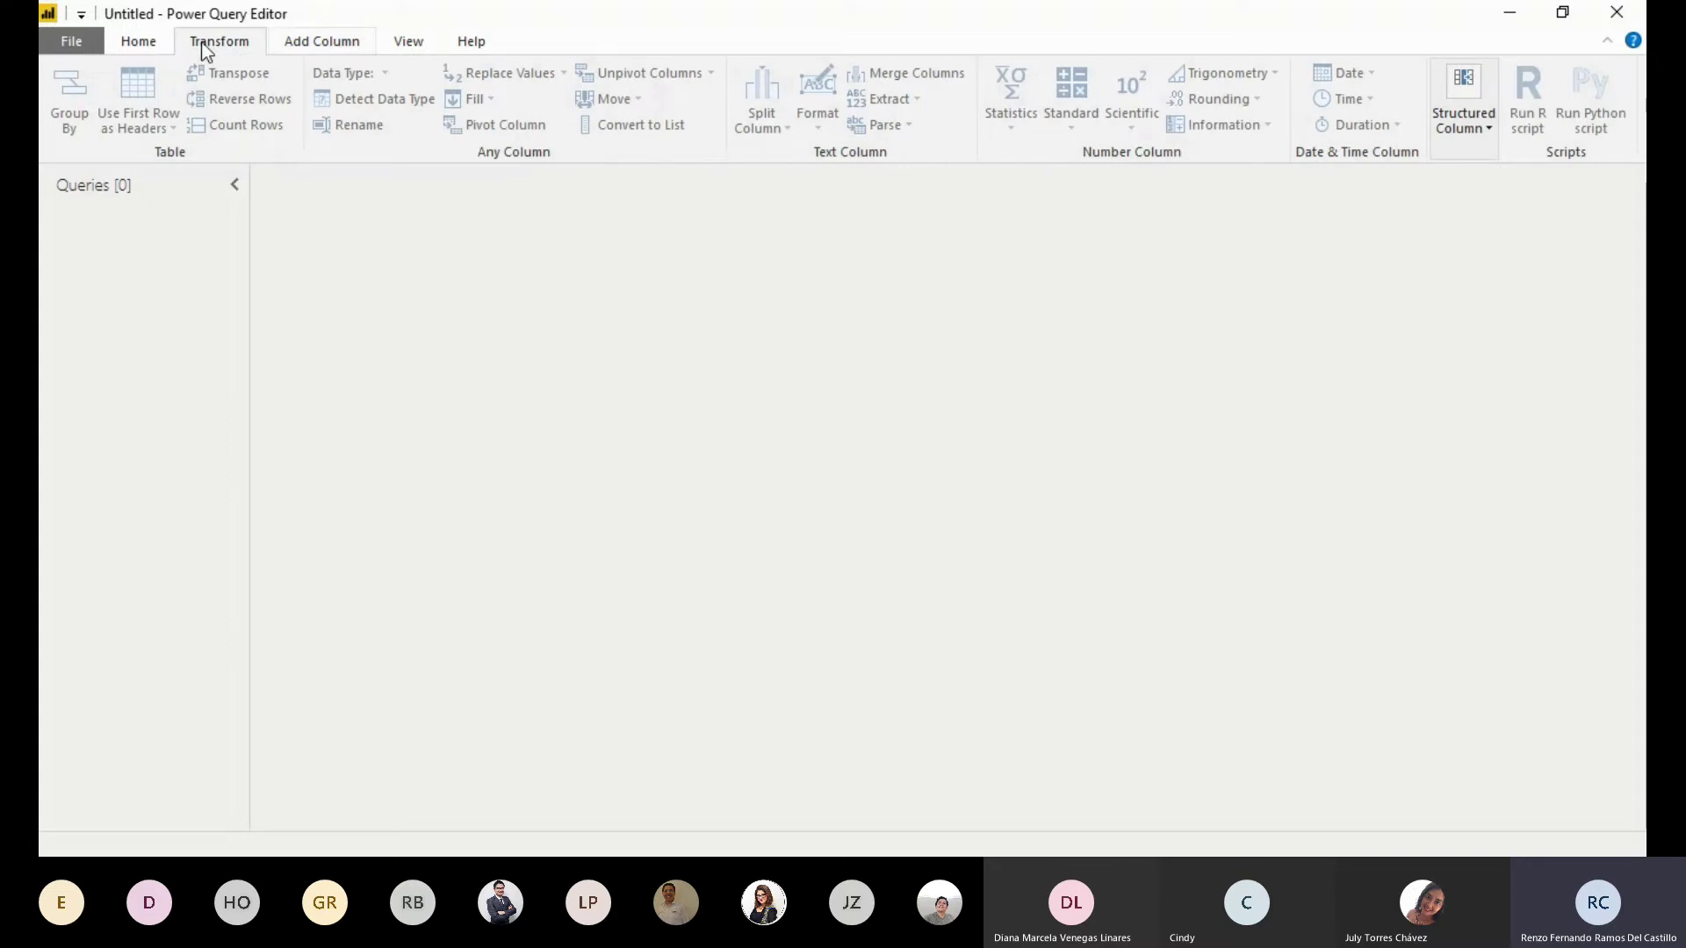
{"action": "left_click", "coordinate": [292, 45]}
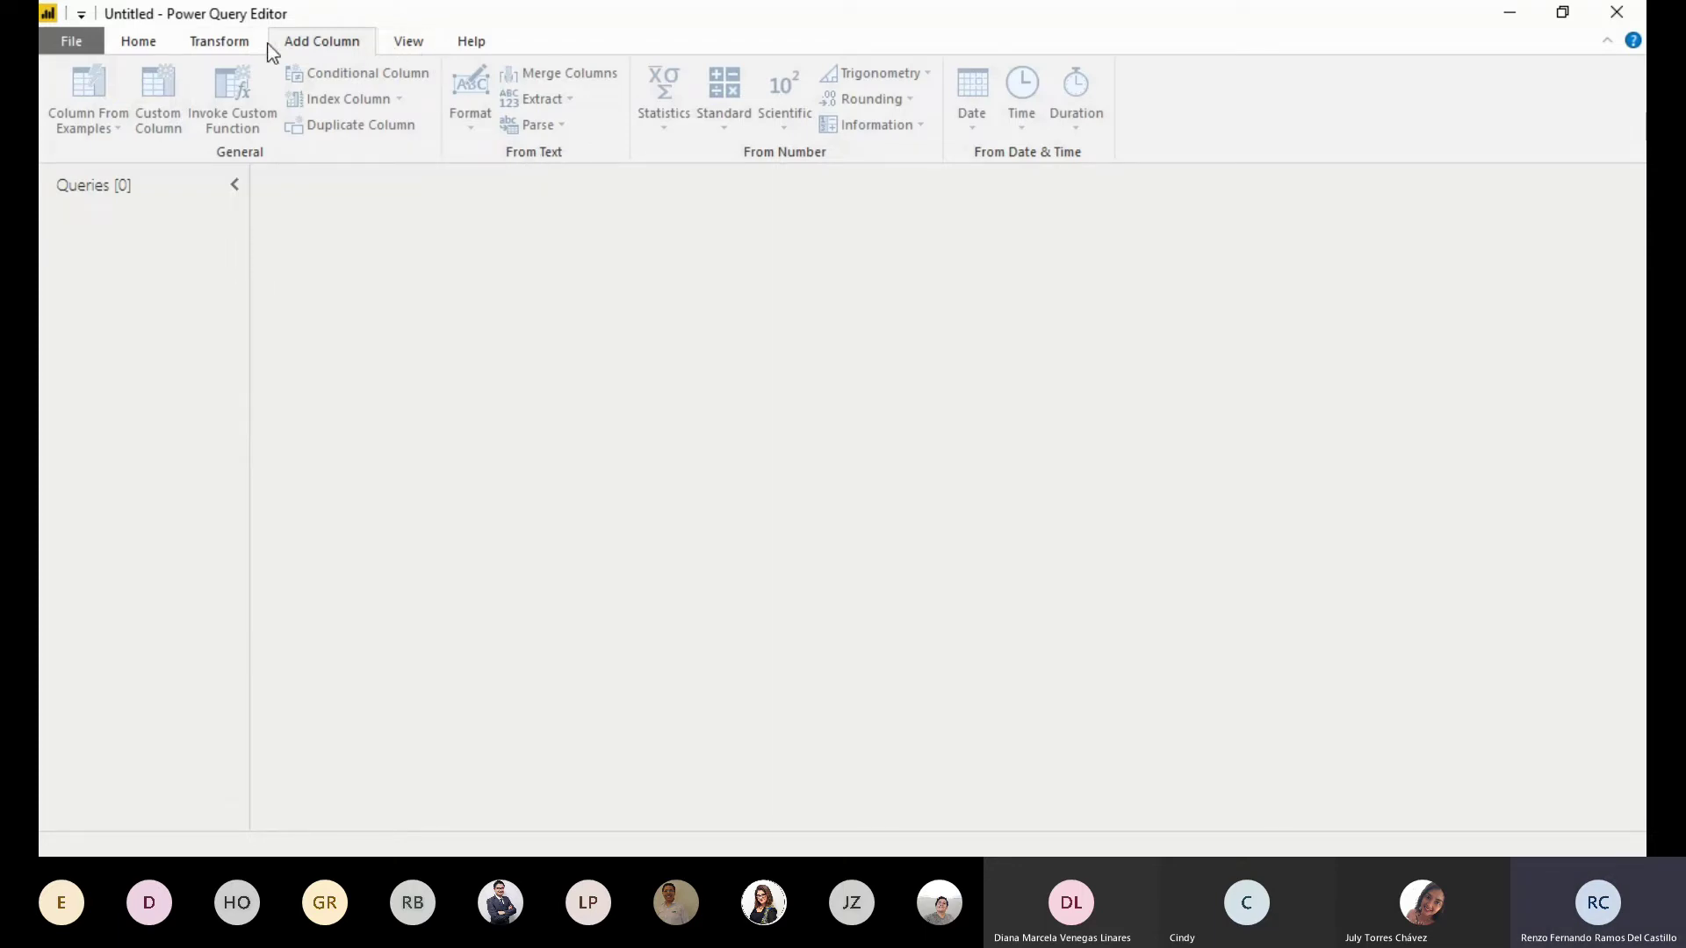
{"action": "left_click", "coordinate": [146, 43]}
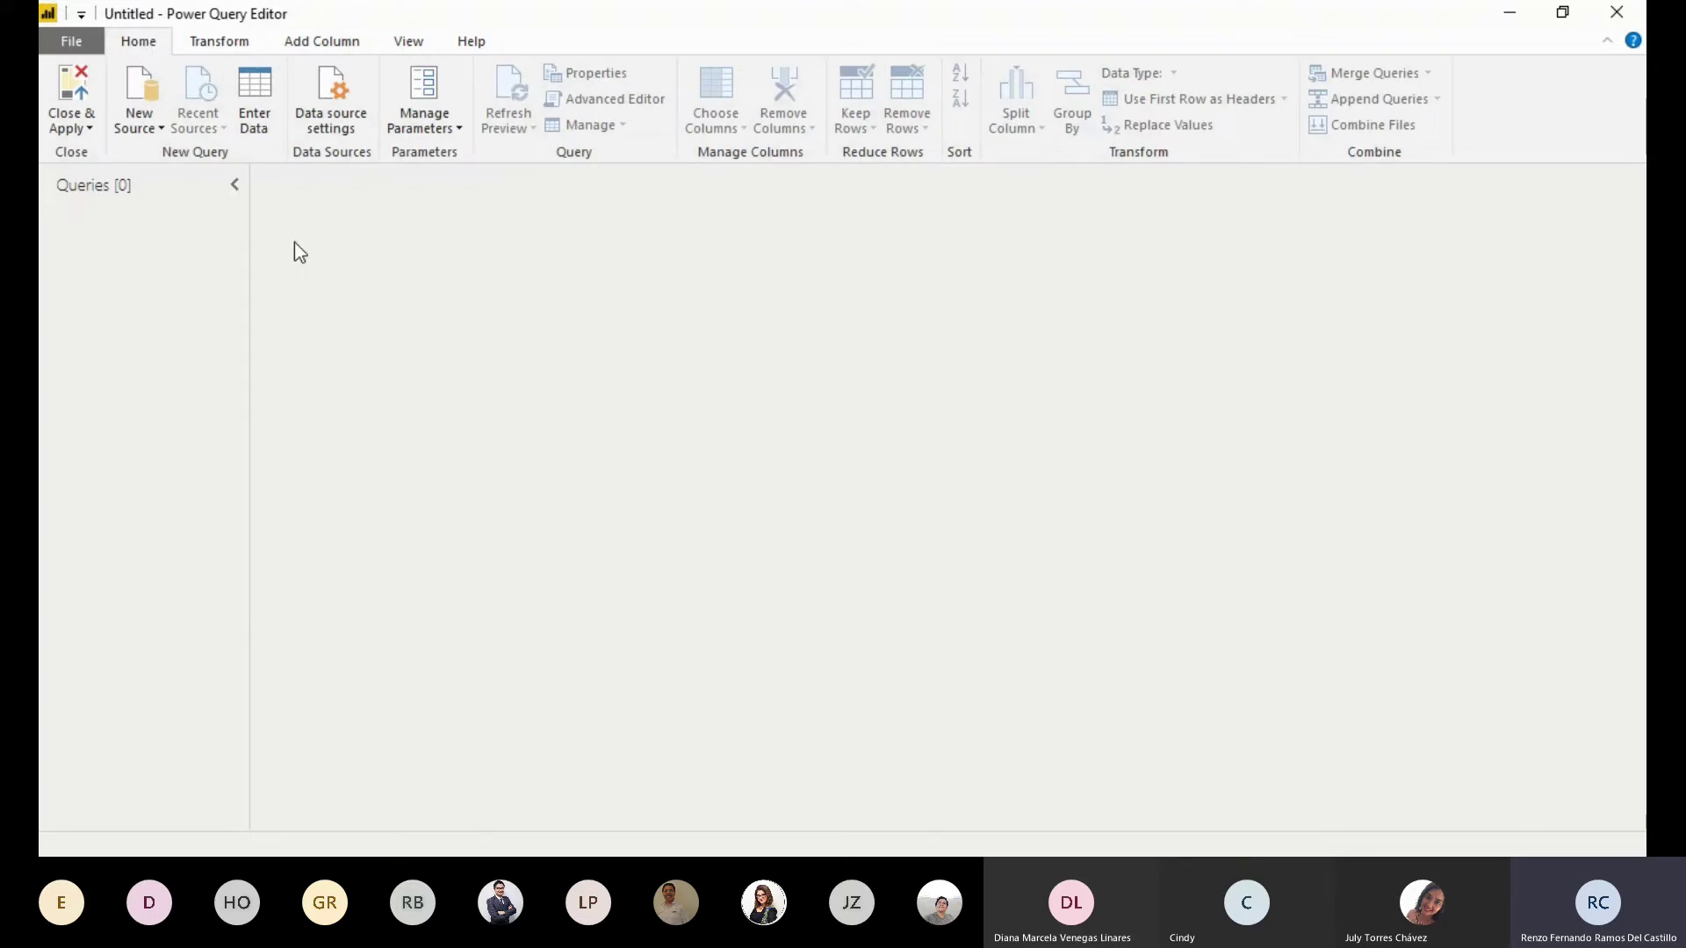
Start a new query source connecting to a SQL Server database
{"action": "left_click", "coordinate": [131, 130]}
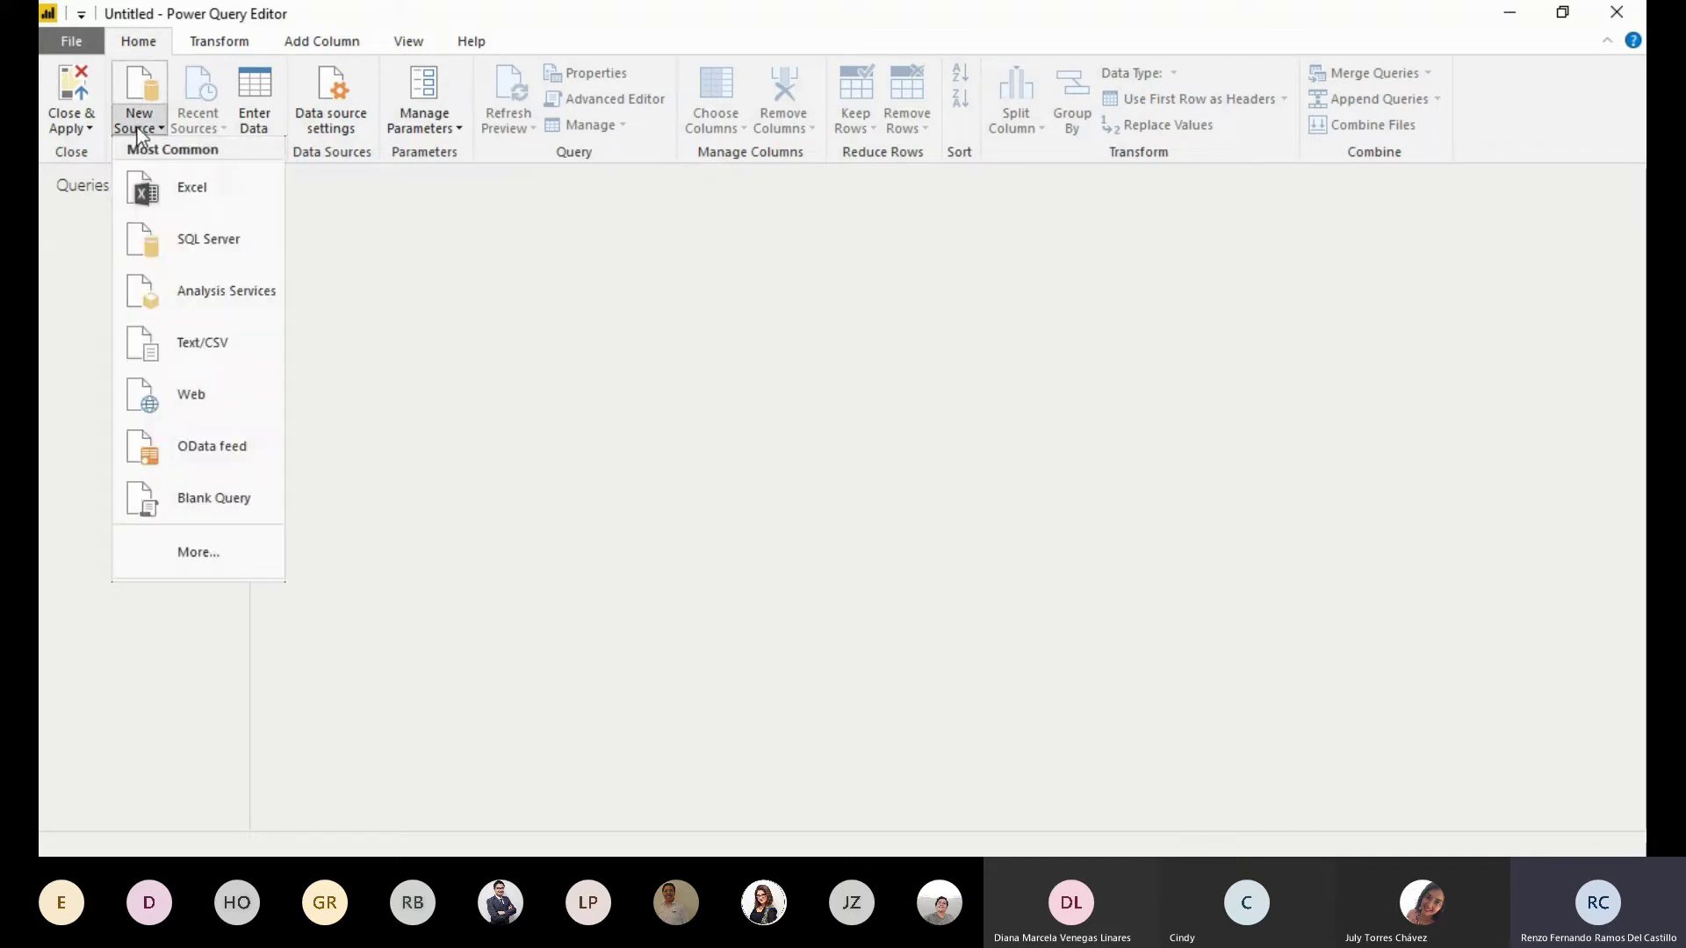
{"action": "left_click", "coordinate": [566, 293]}
{"action": "left_click", "coordinate": [147, 127]}
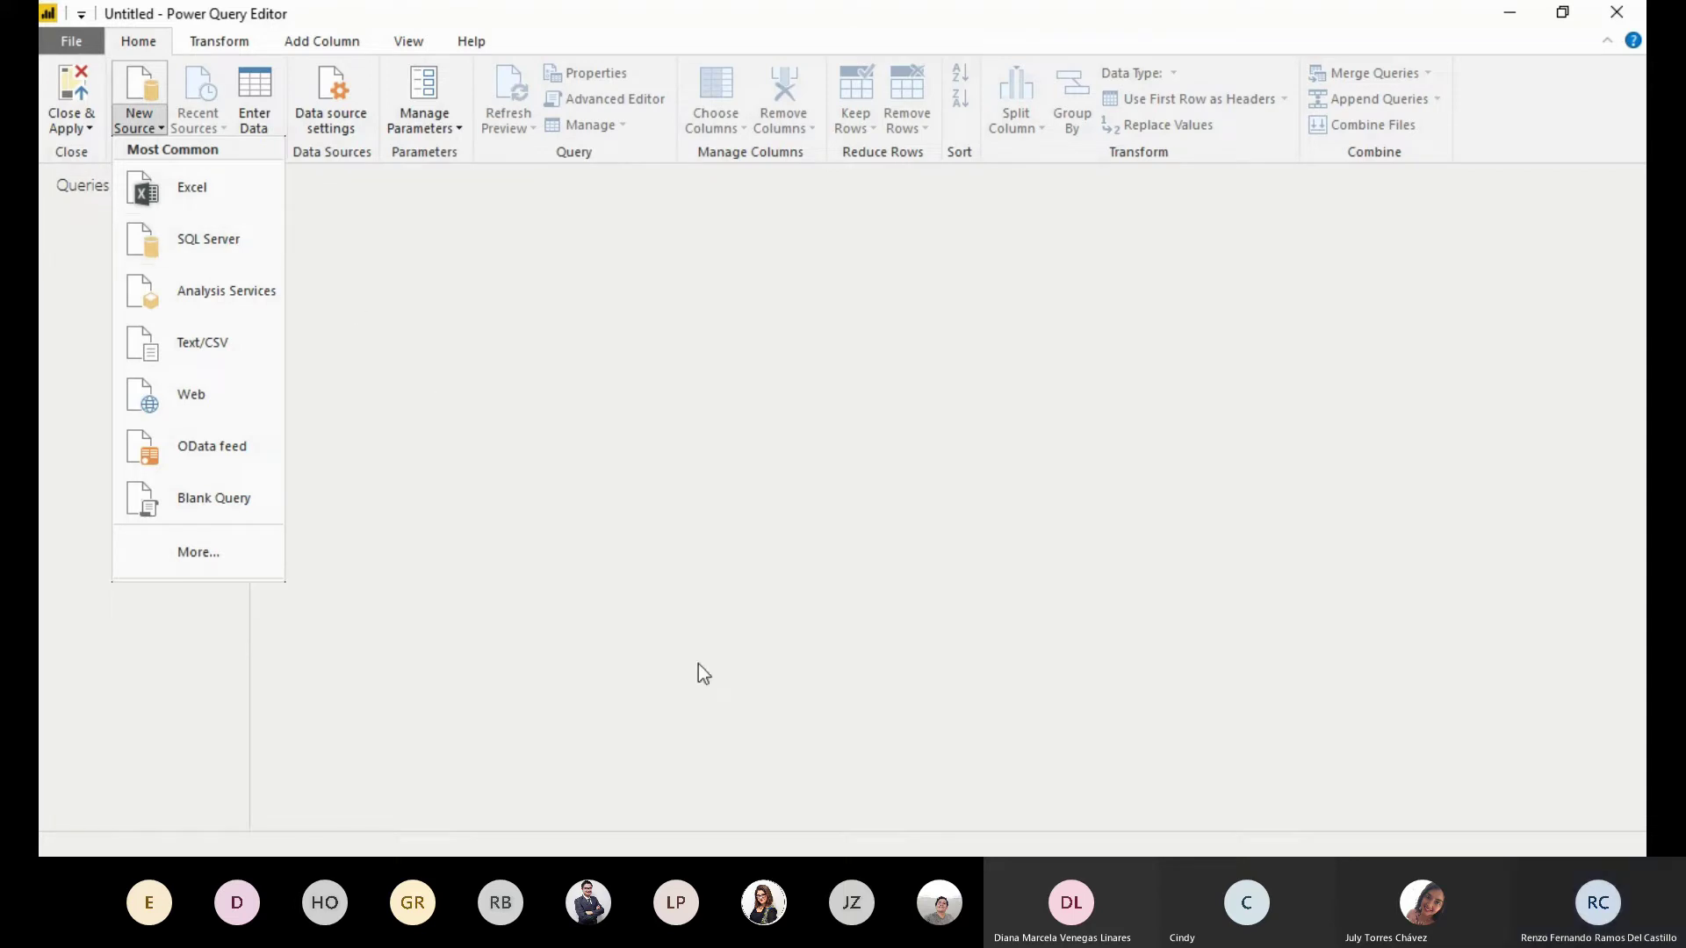
{"action": "left_click", "coordinate": [808, 855]}
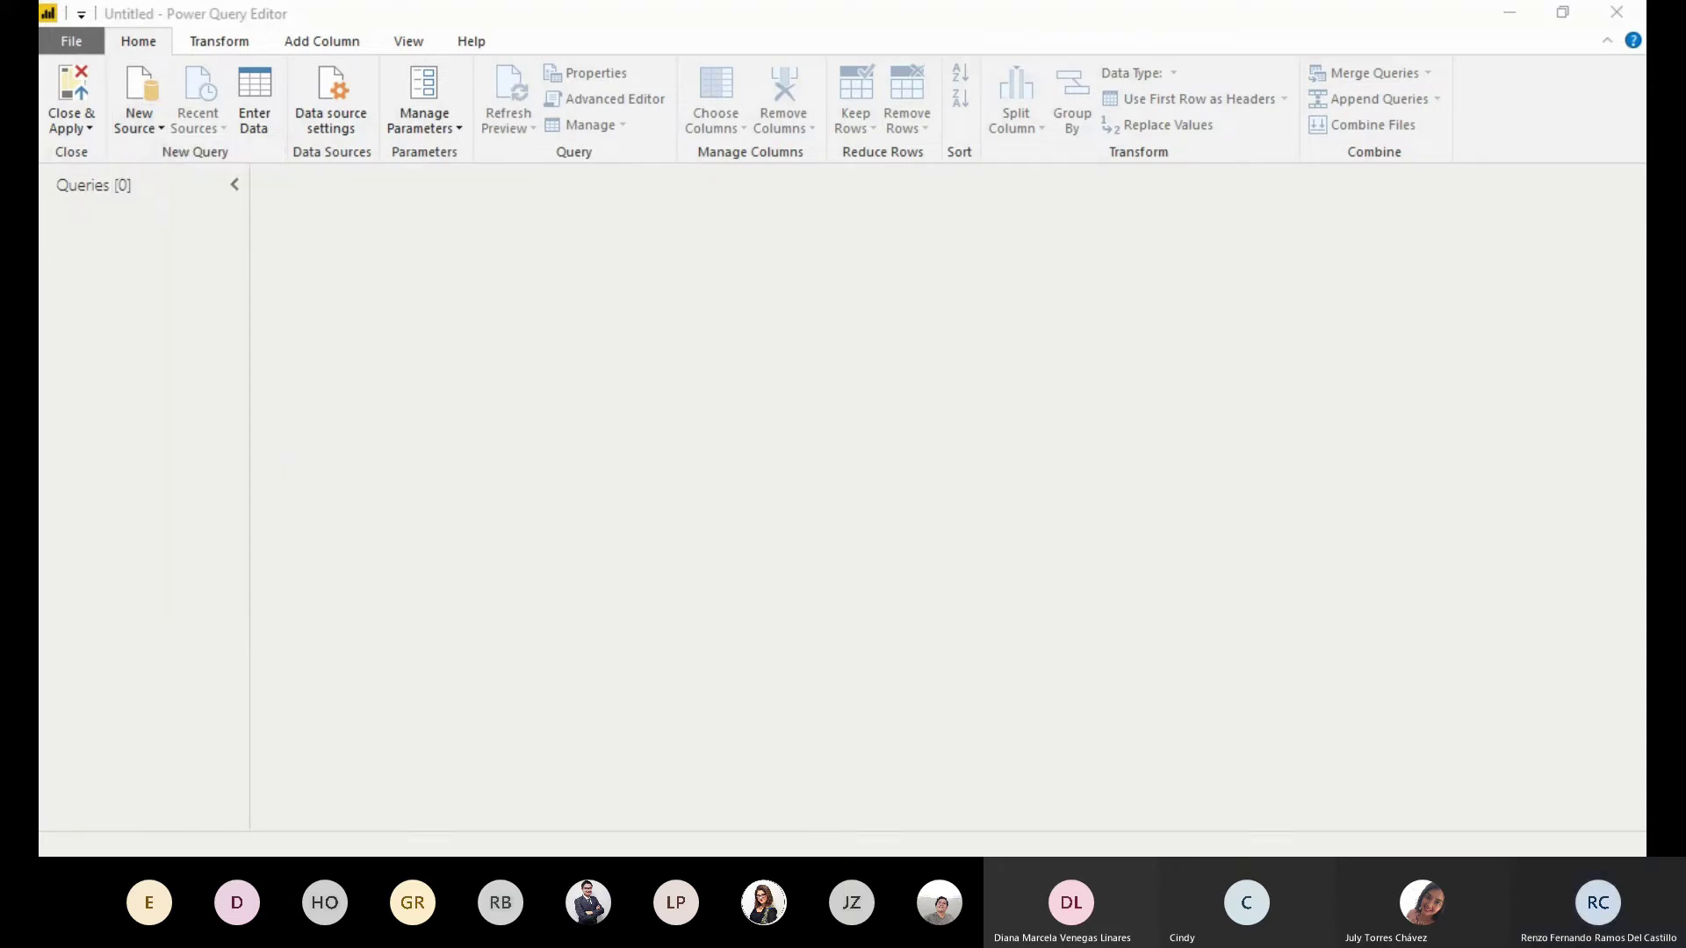
{"action": "left_click", "coordinate": [410, 16]}
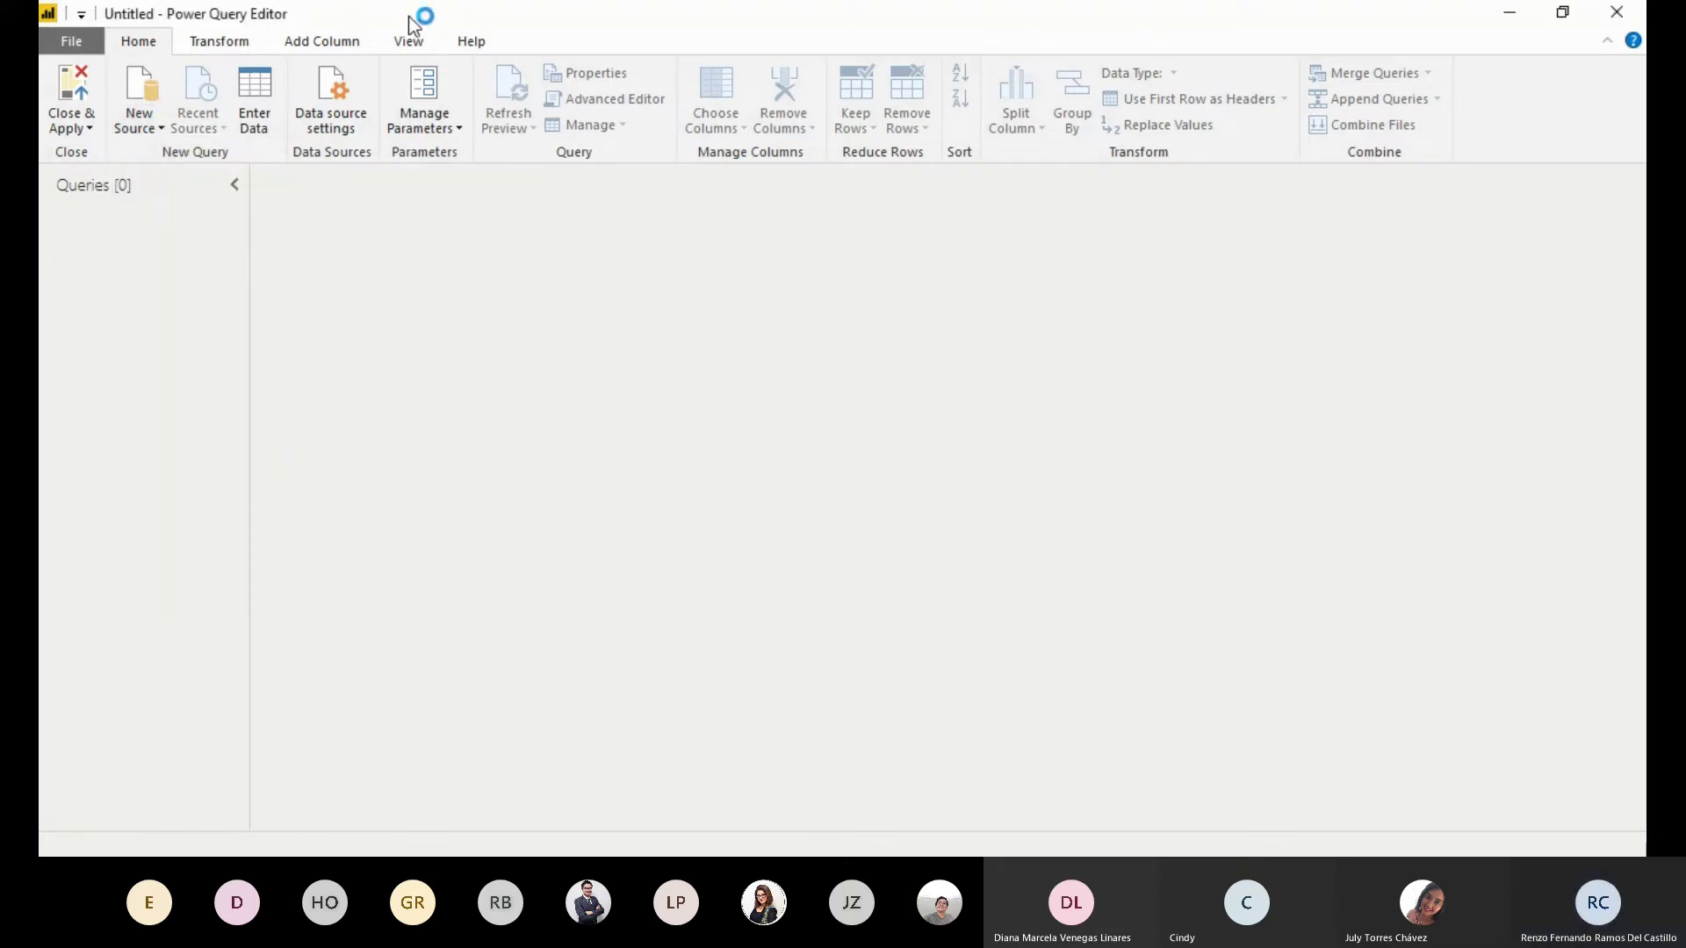
{"action": "left_click", "coordinate": [161, 126]}
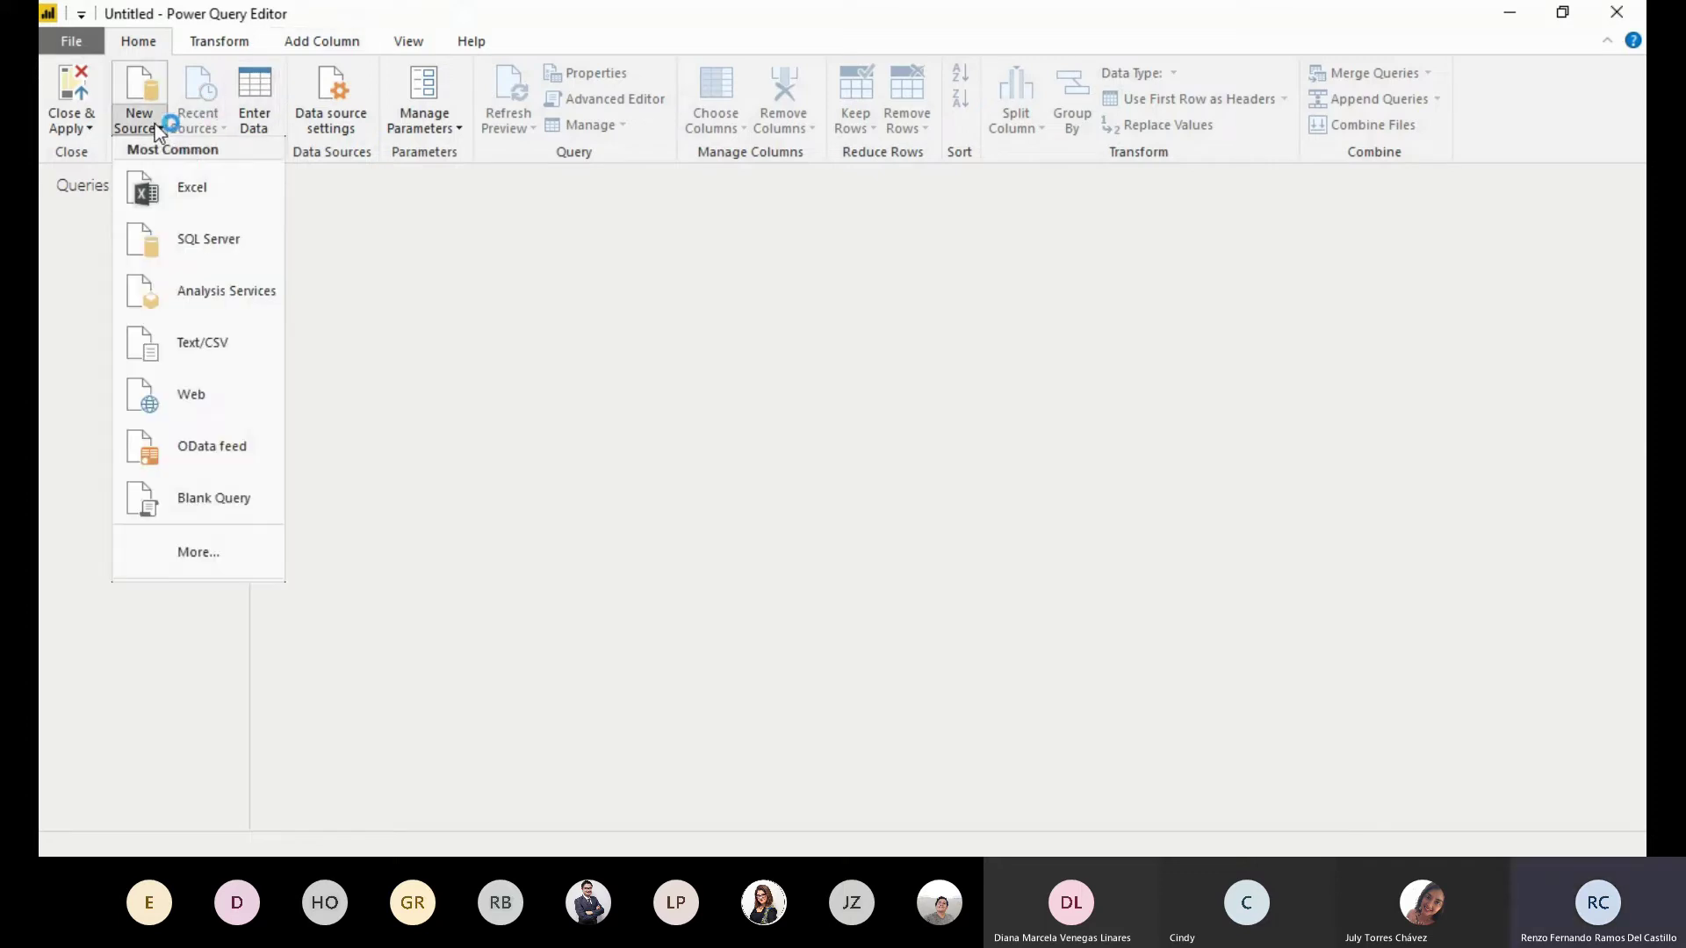
{"action": "left_click", "coordinate": [236, 246]}
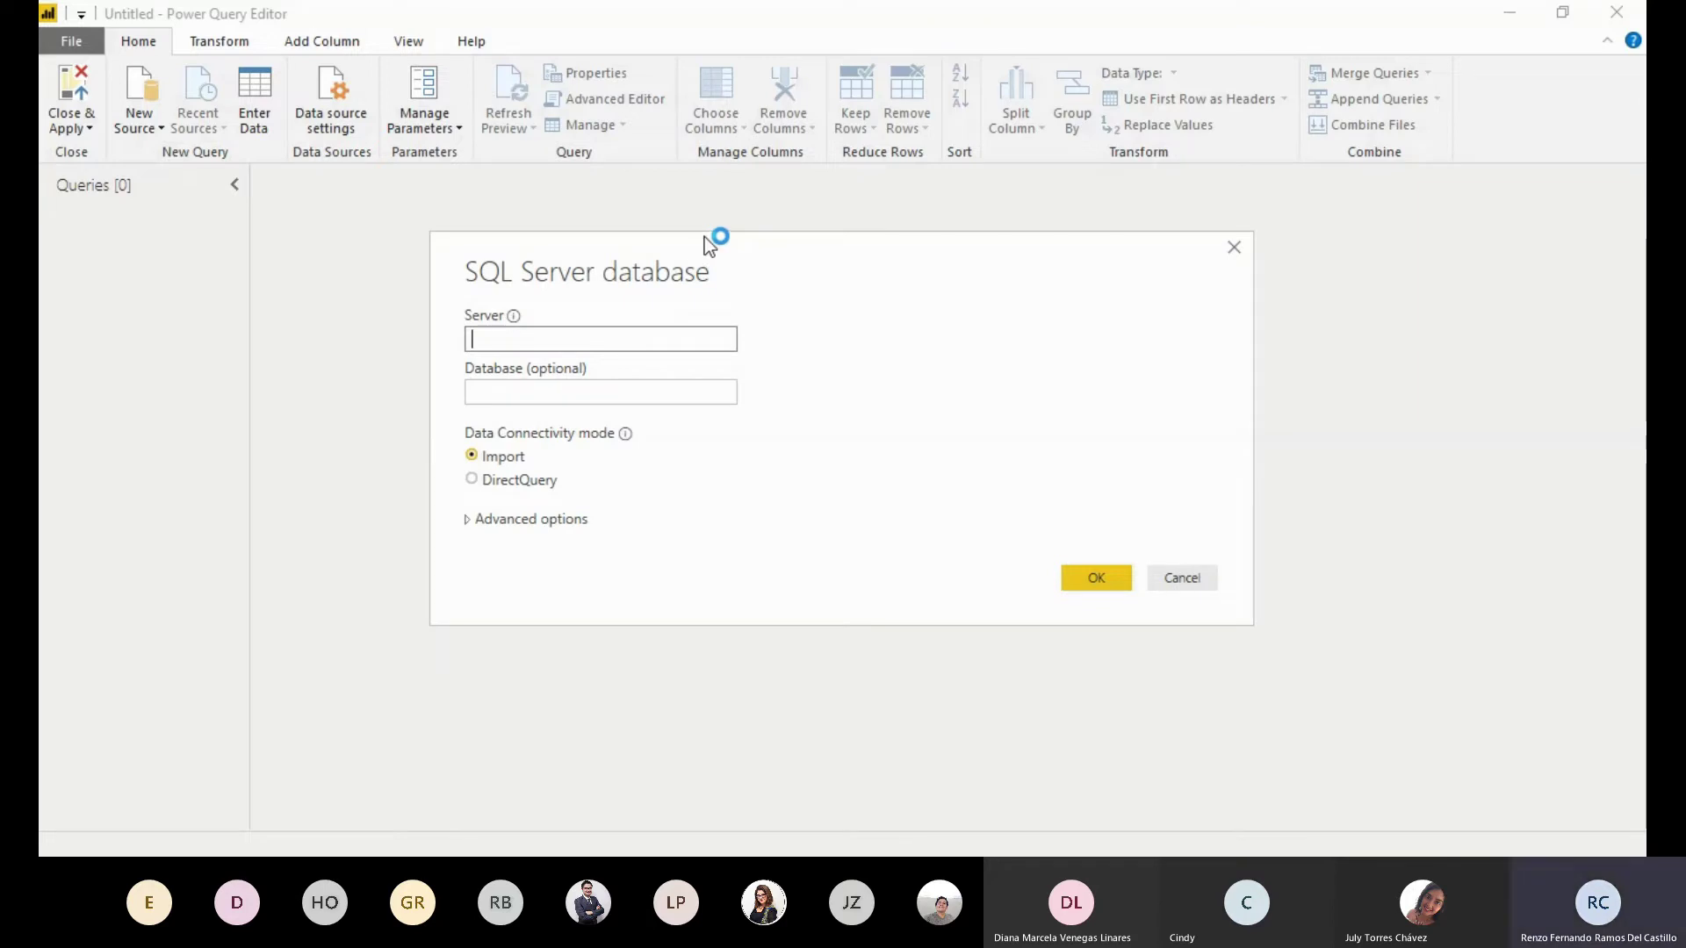
{"action": "left_click_drag", "start_coordinate": [705, 237], "coordinate": [646, 220]}
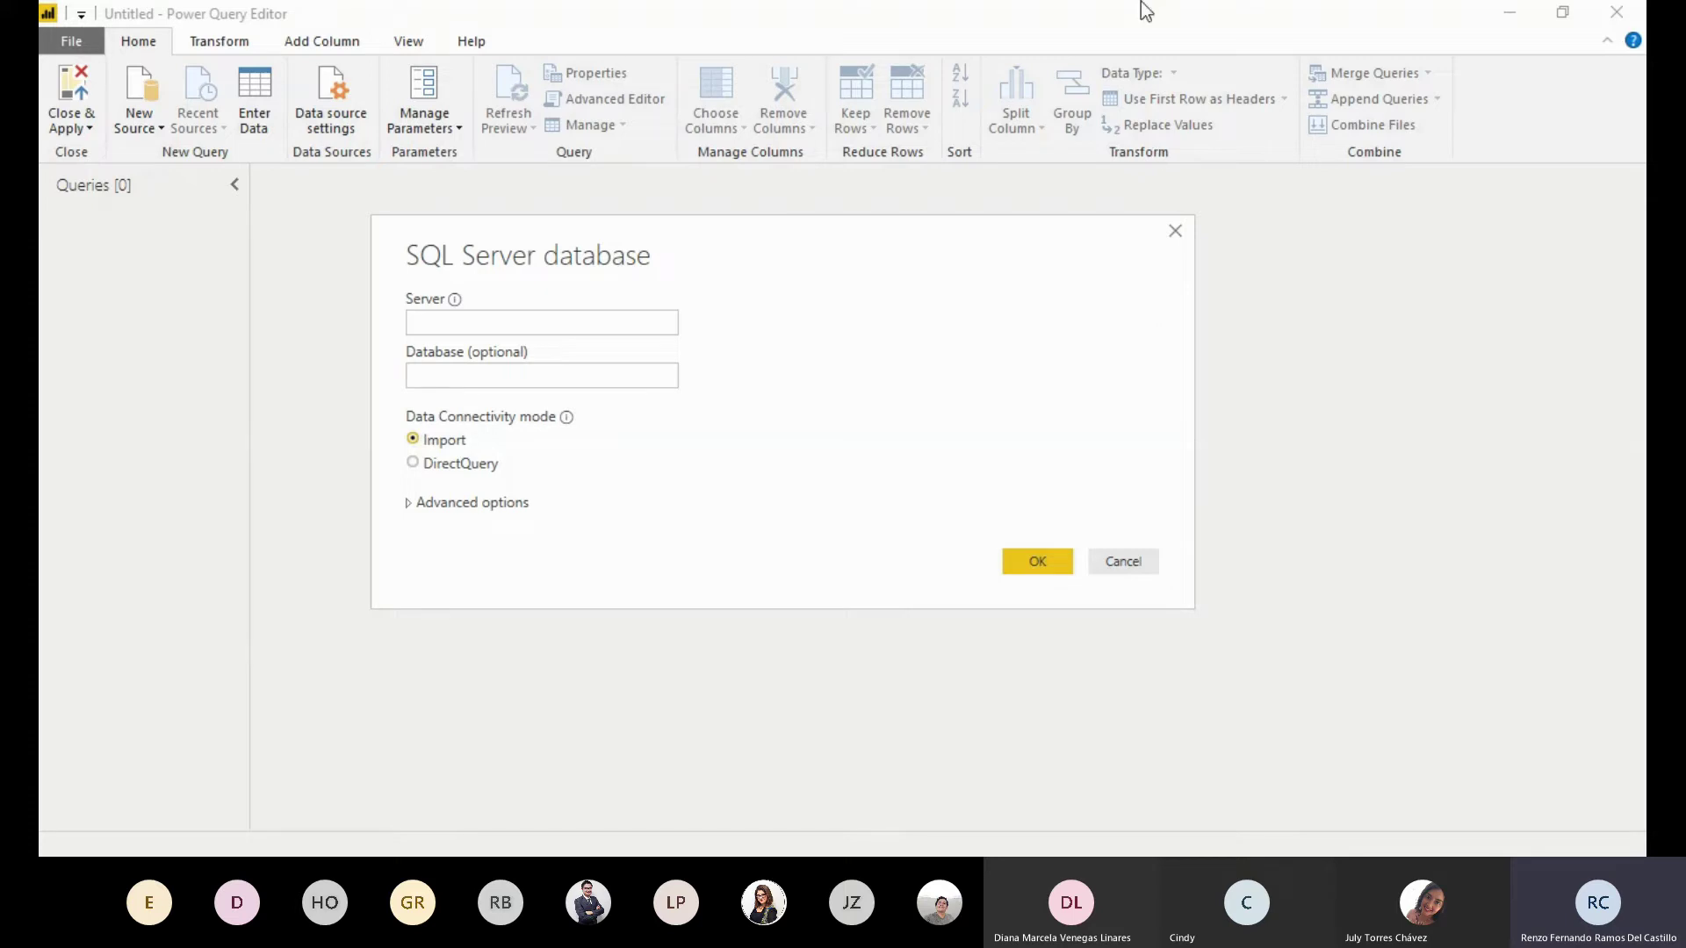
Set the database to AdventureWorks and the server to DESKTOP-KCBRC35\SQL, and submit the connection details in Import mode
{"action": "left_click", "coordinate": [565, 325]}
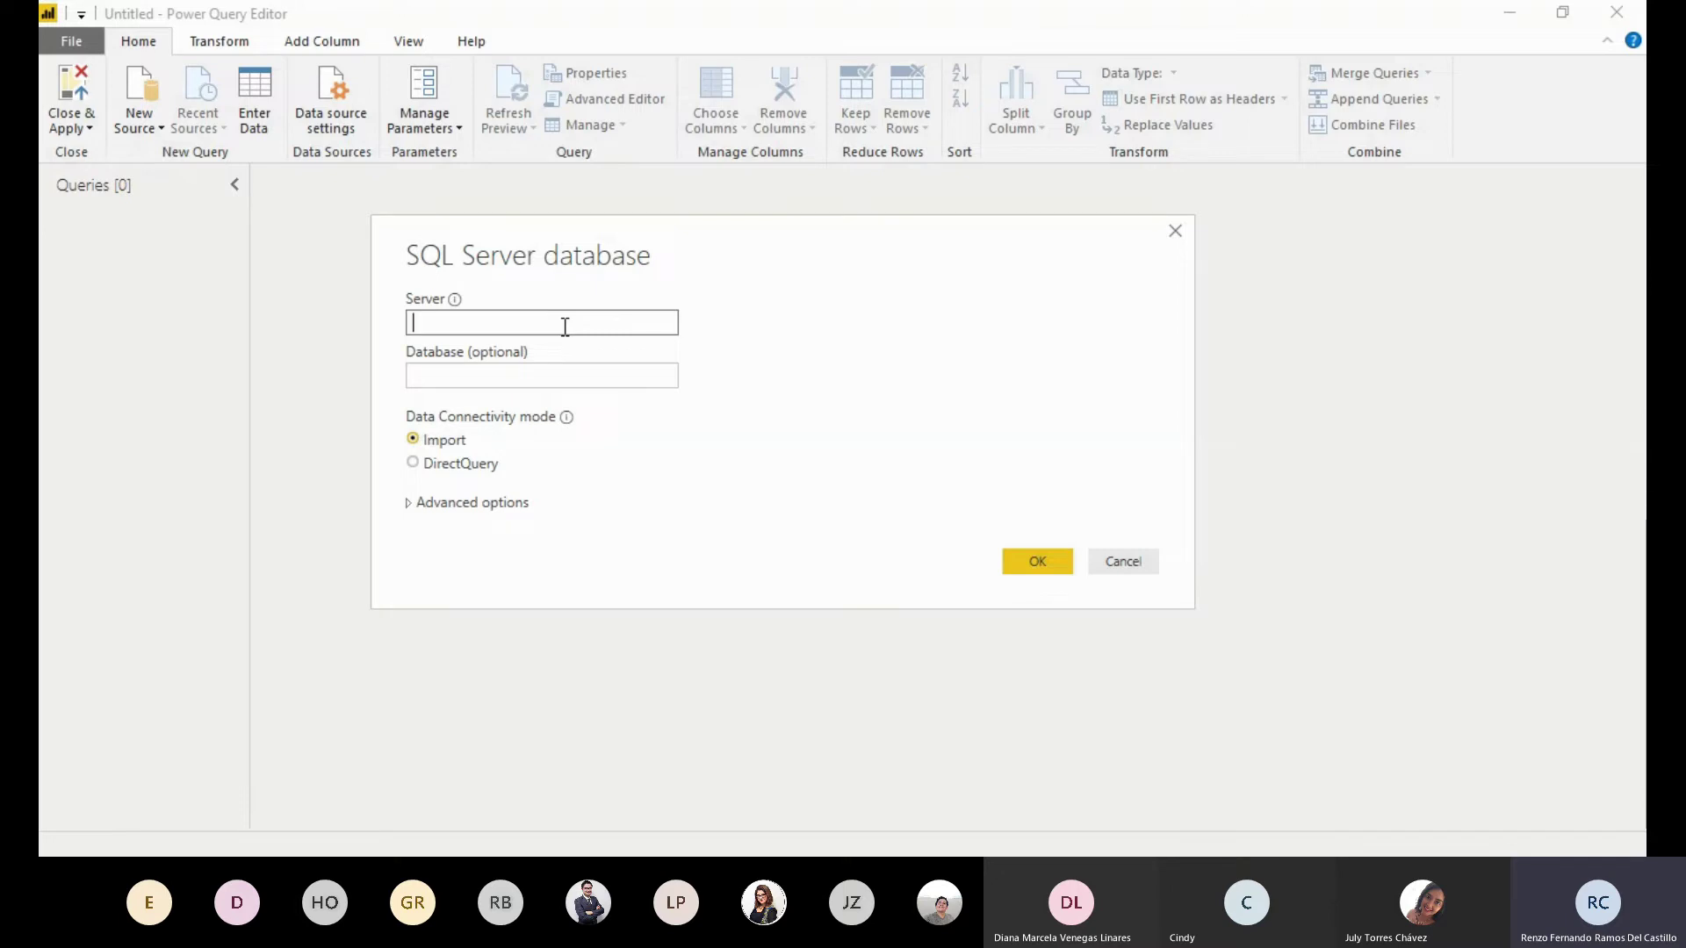
{"action": "left_click", "coordinate": [470, 376]}
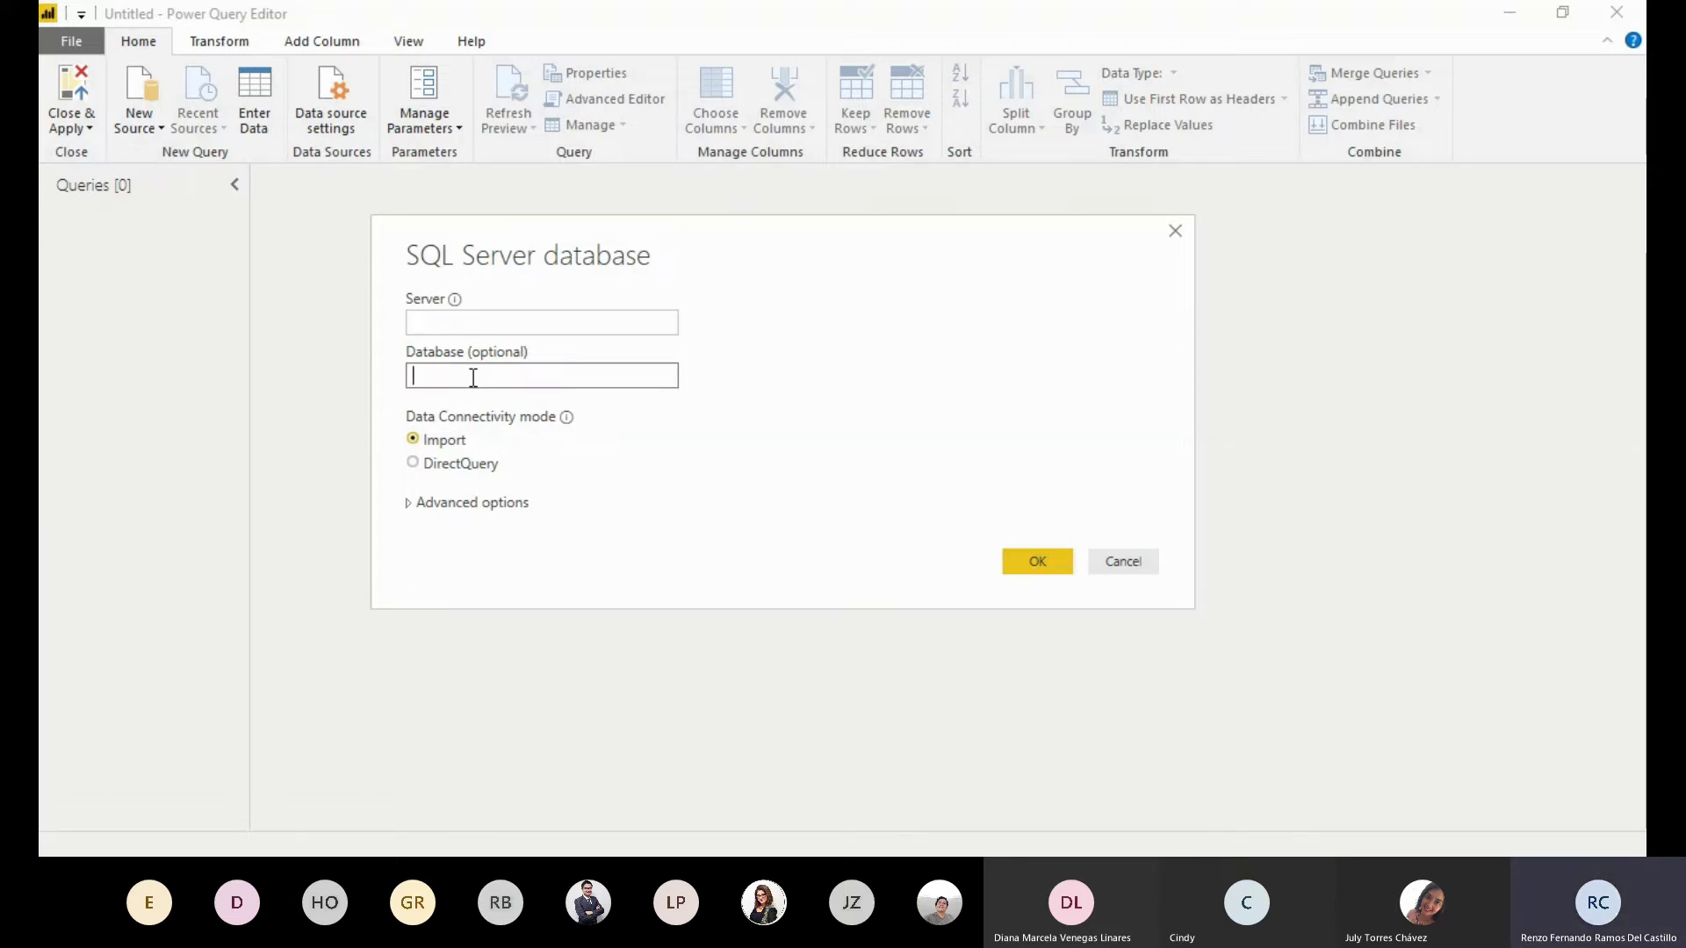
{"action": "type", "text": "Advenu"}
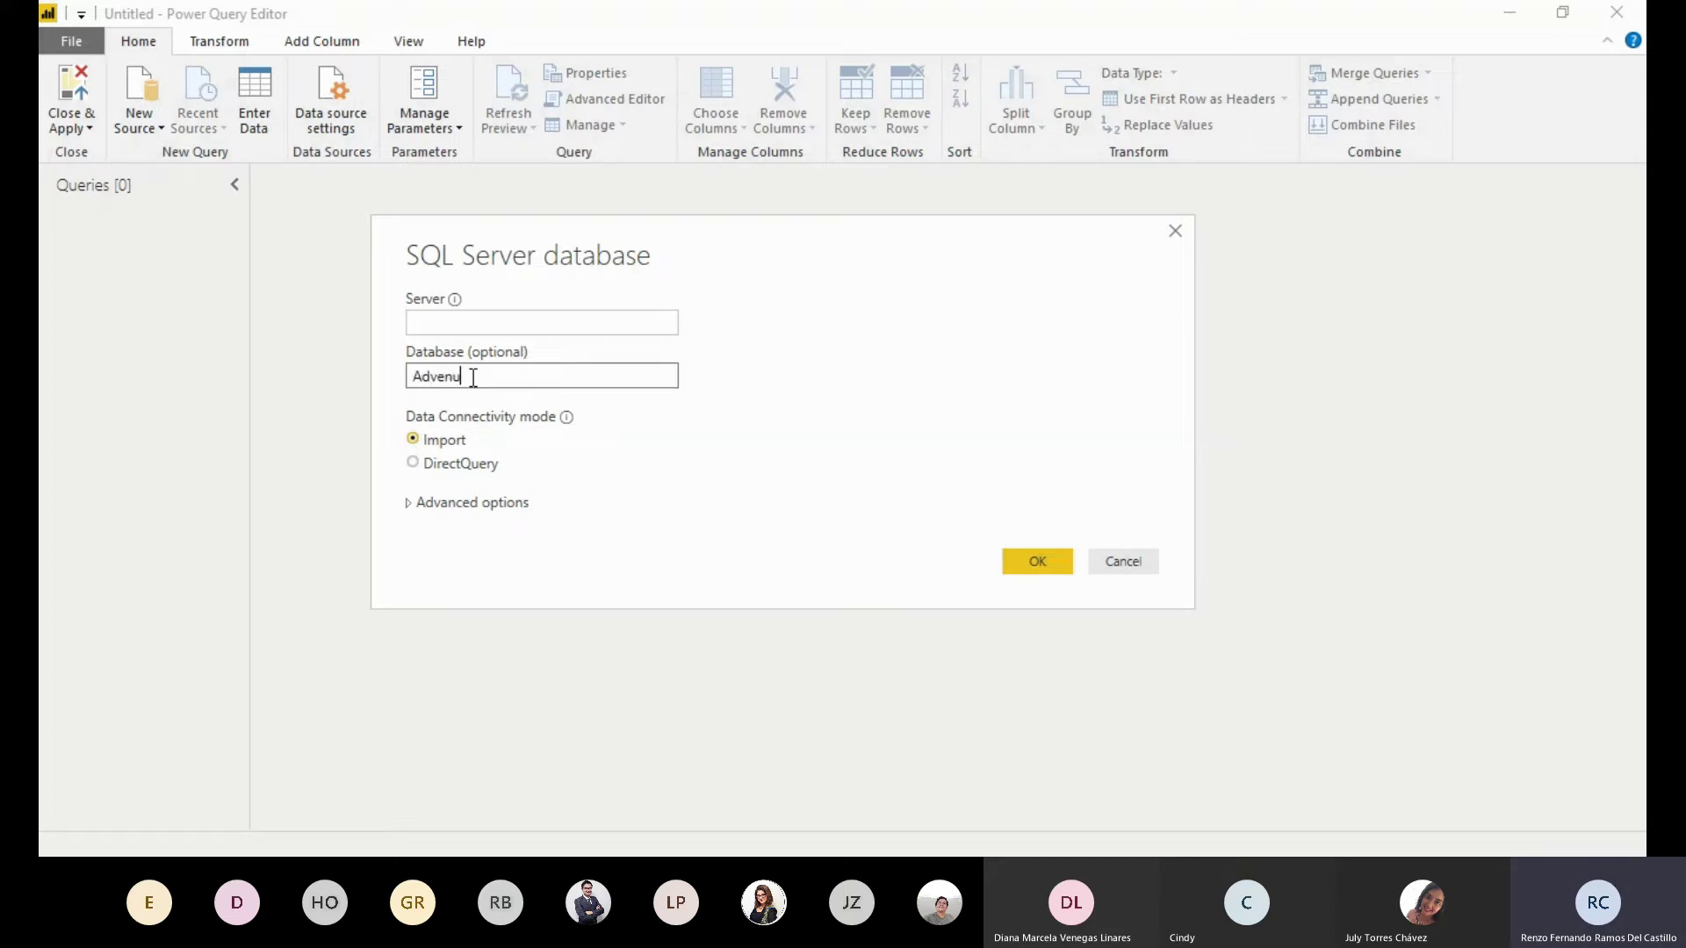
{"action": "key", "text": "BackSpace"}
{"action": "type", "text": "tureW"}
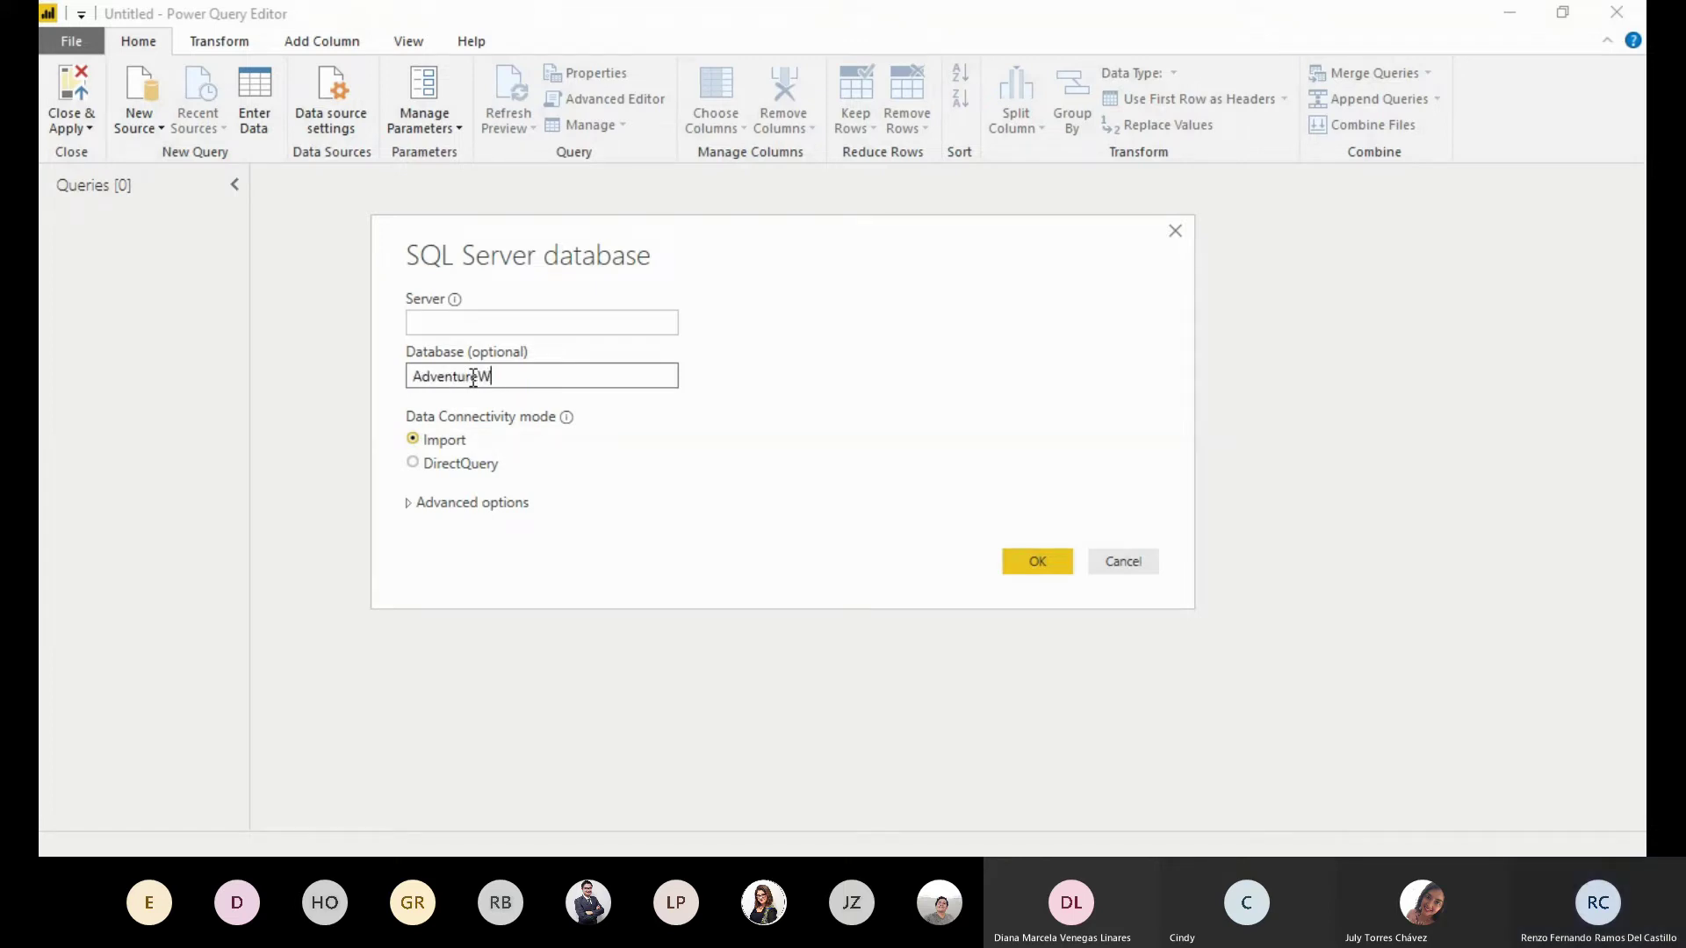
{"action": "type", "text": "orks"}
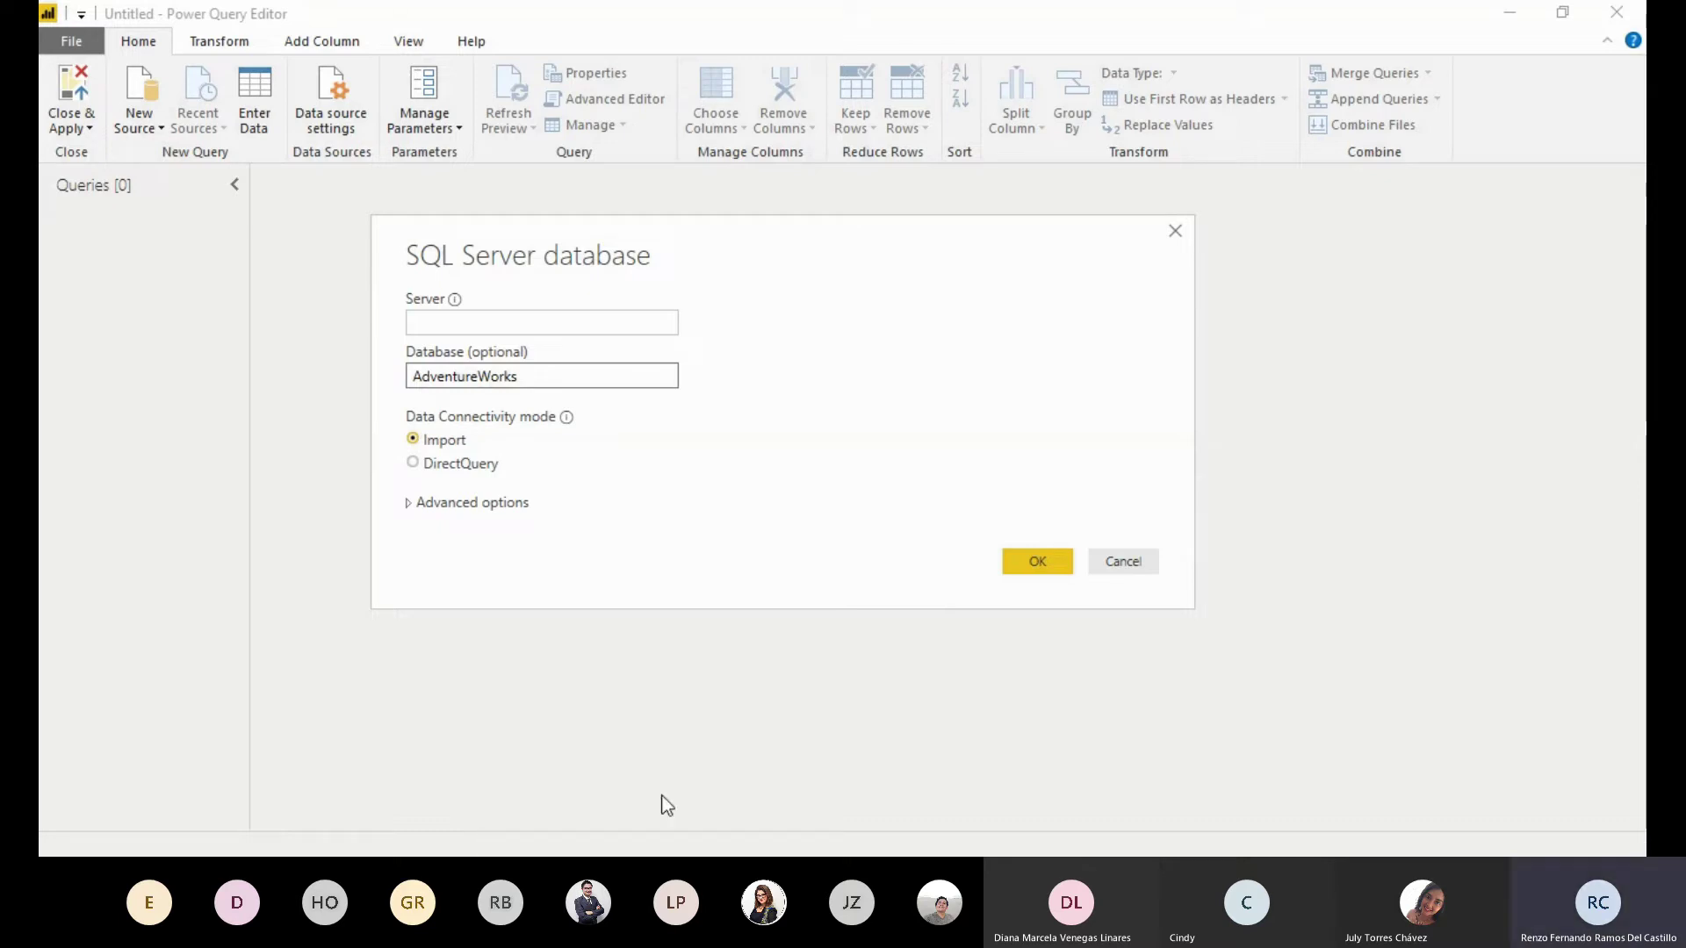
{"action": "left_click", "coordinate": [488, 322]}
{"action": "type", "text": "DESKTOP-KCBRC35\\SQL"}
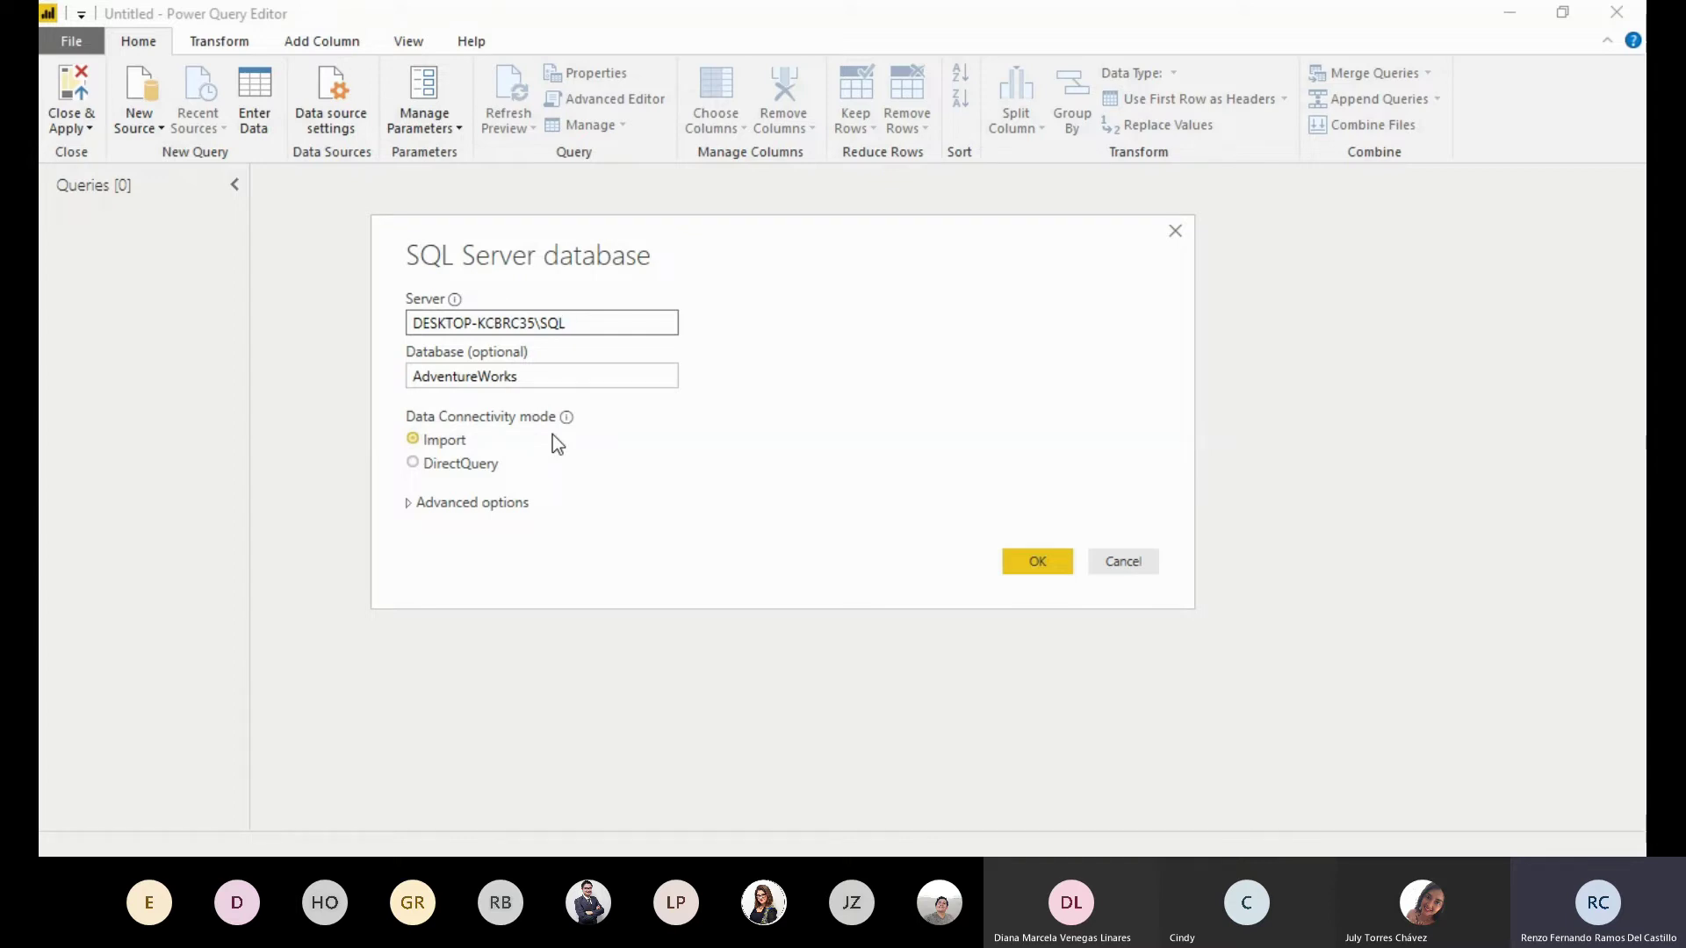
{"action": "left_click", "coordinate": [1047, 558]}
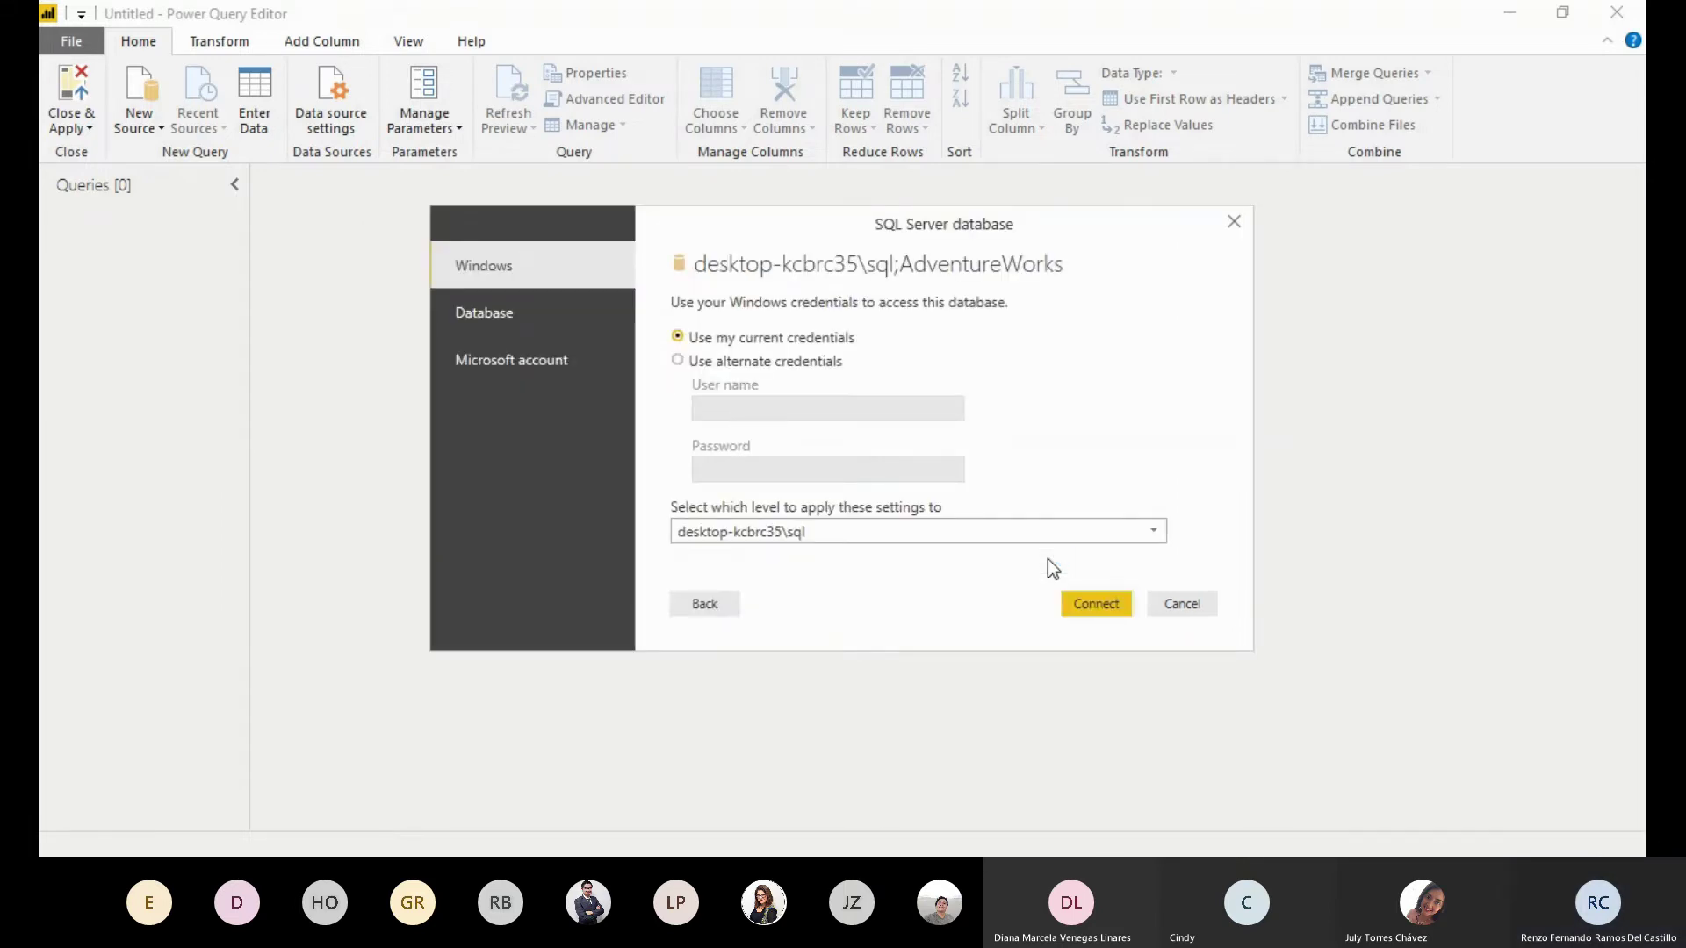
Connect to the AdventureWorks database with the current Windows credentials, accepting an unencrypted connection
{"action": "left_click", "coordinate": [1094, 604]}
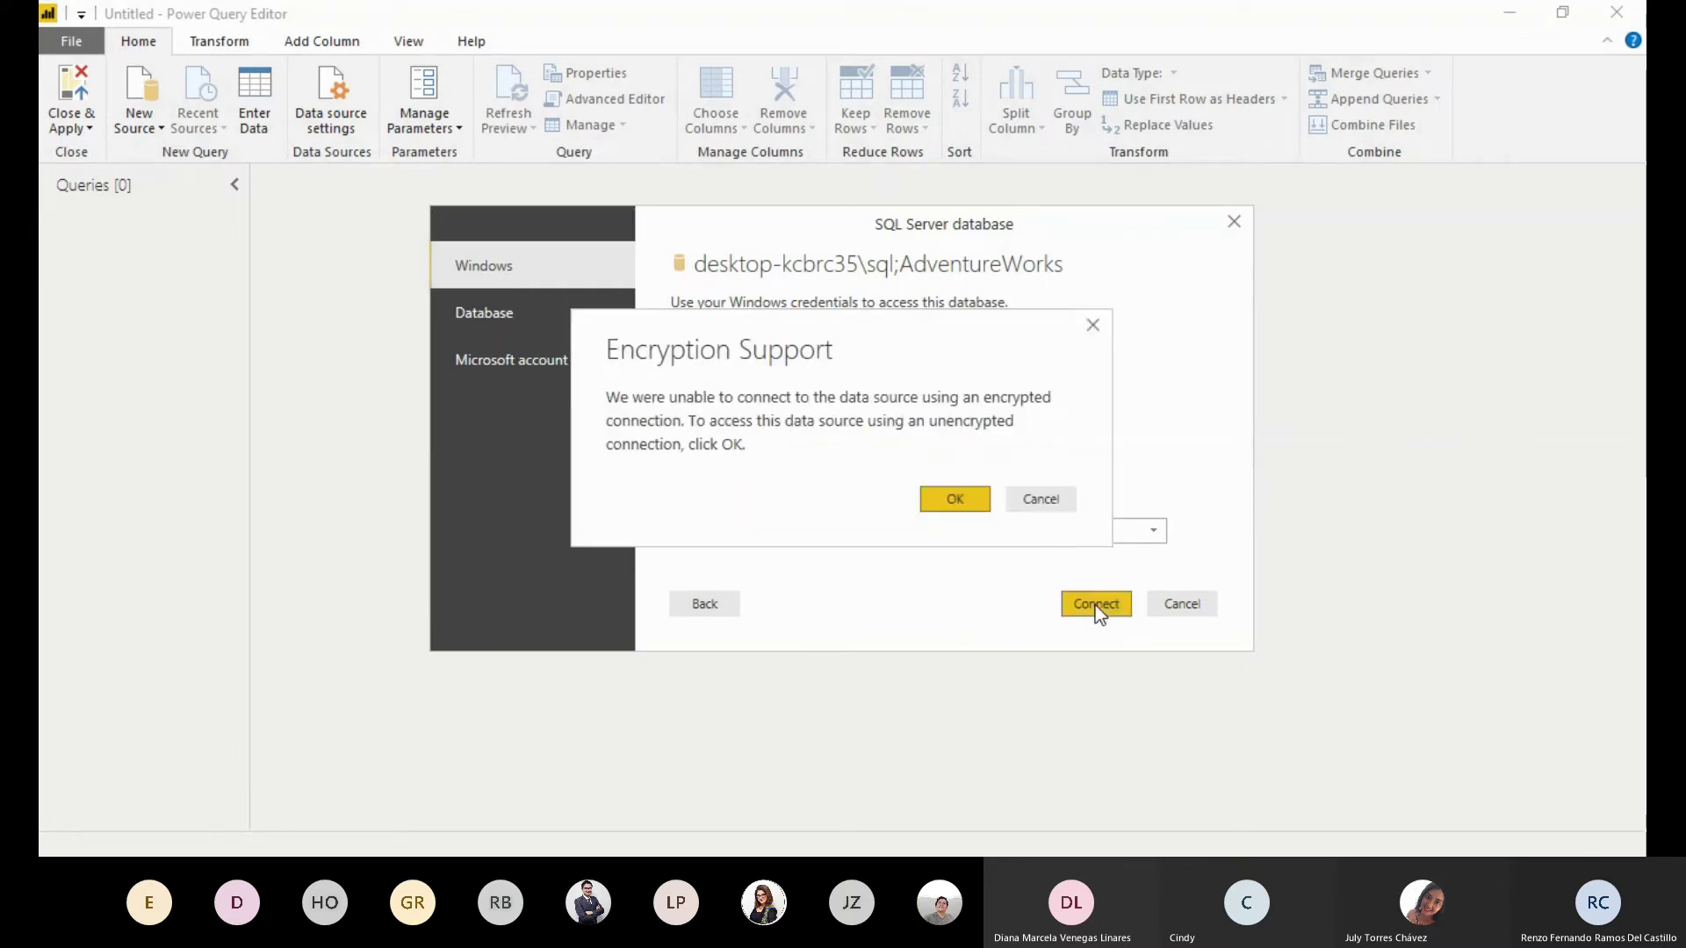
{"action": "left_click", "coordinate": [982, 498]}
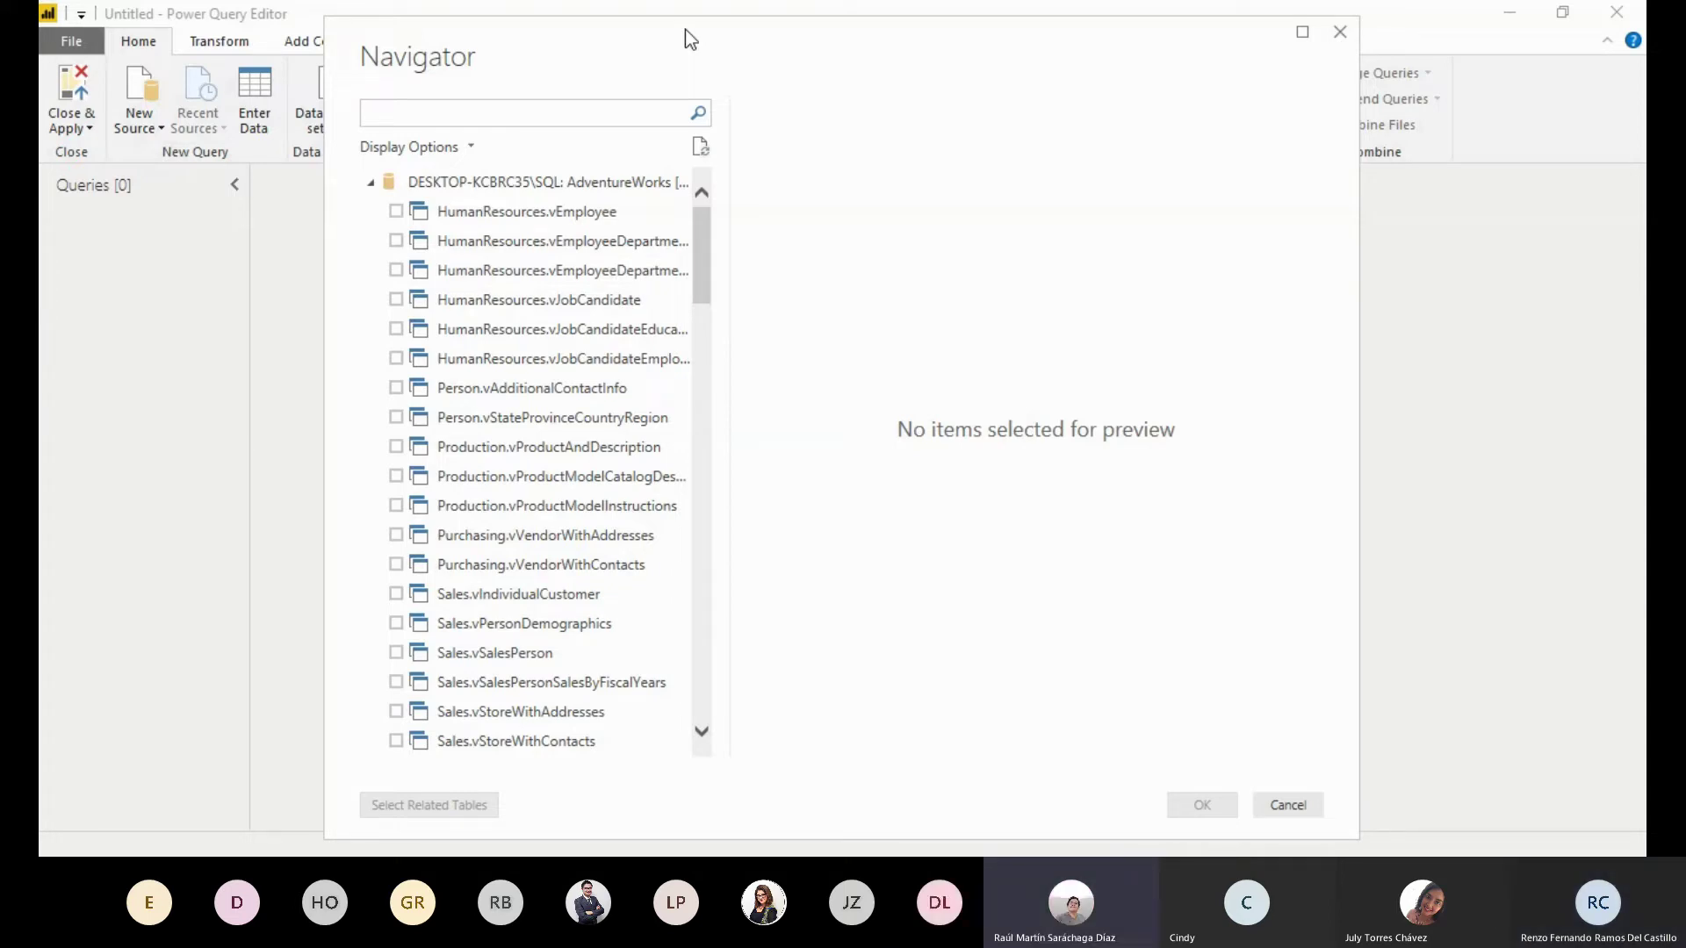
{"action": "left_click_drag", "start_coordinate": [686, 30], "coordinate": [615, 38]}
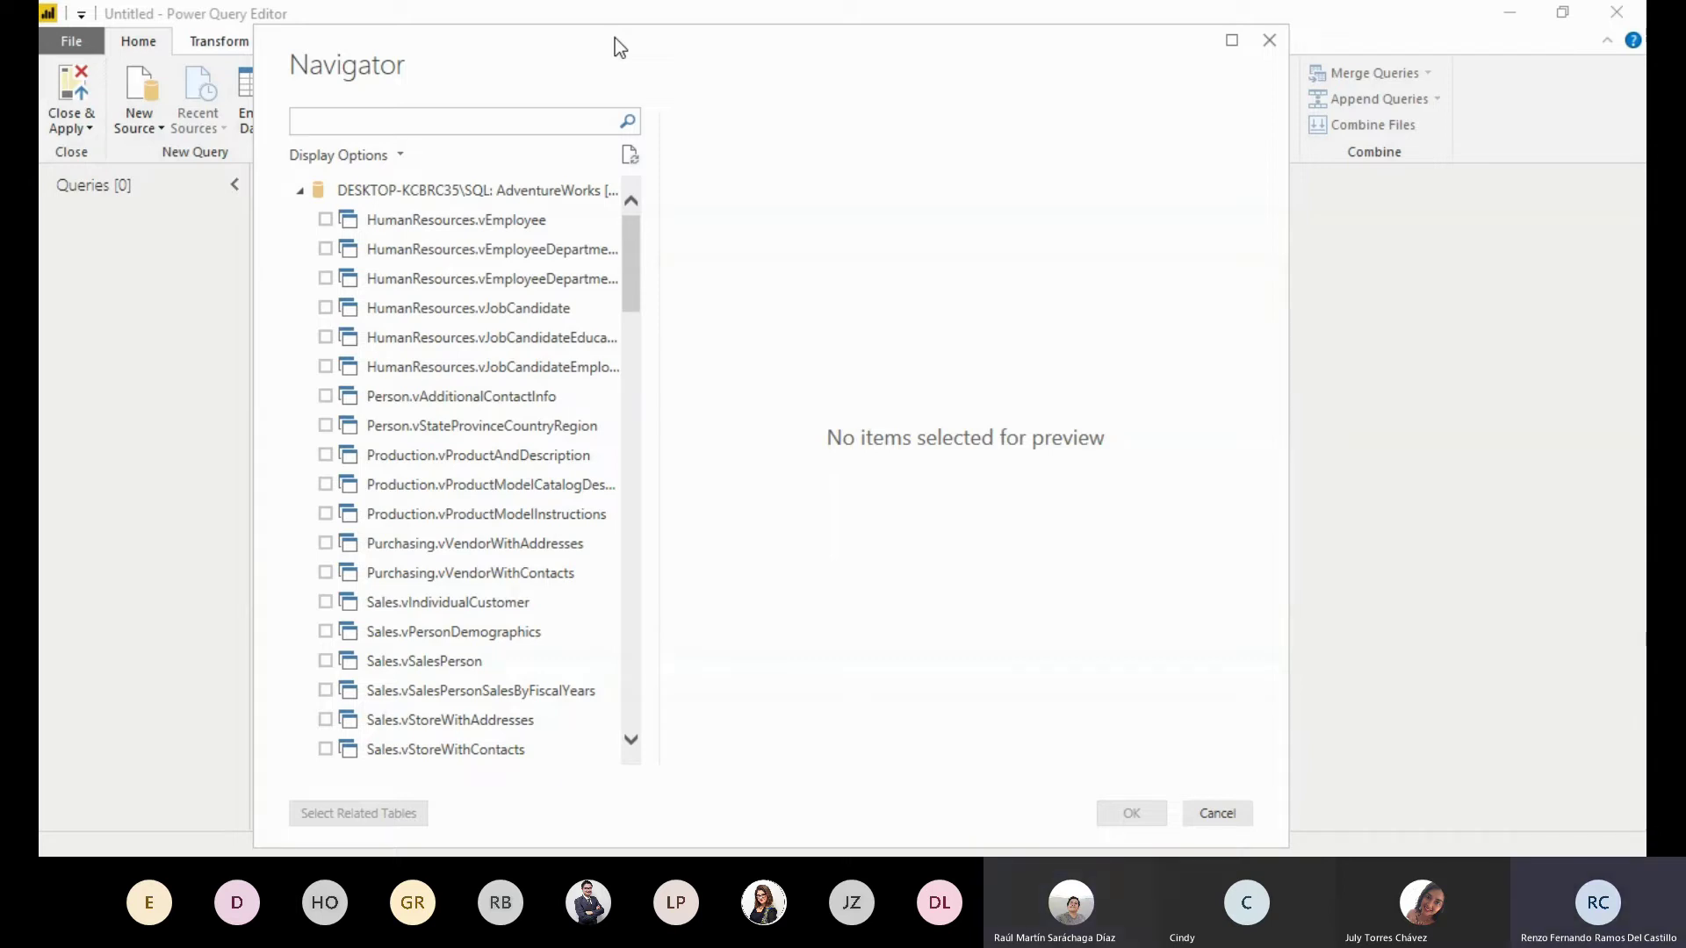
{"action": "left_click_drag", "start_coordinate": [615, 38], "coordinate": [613, 35]}
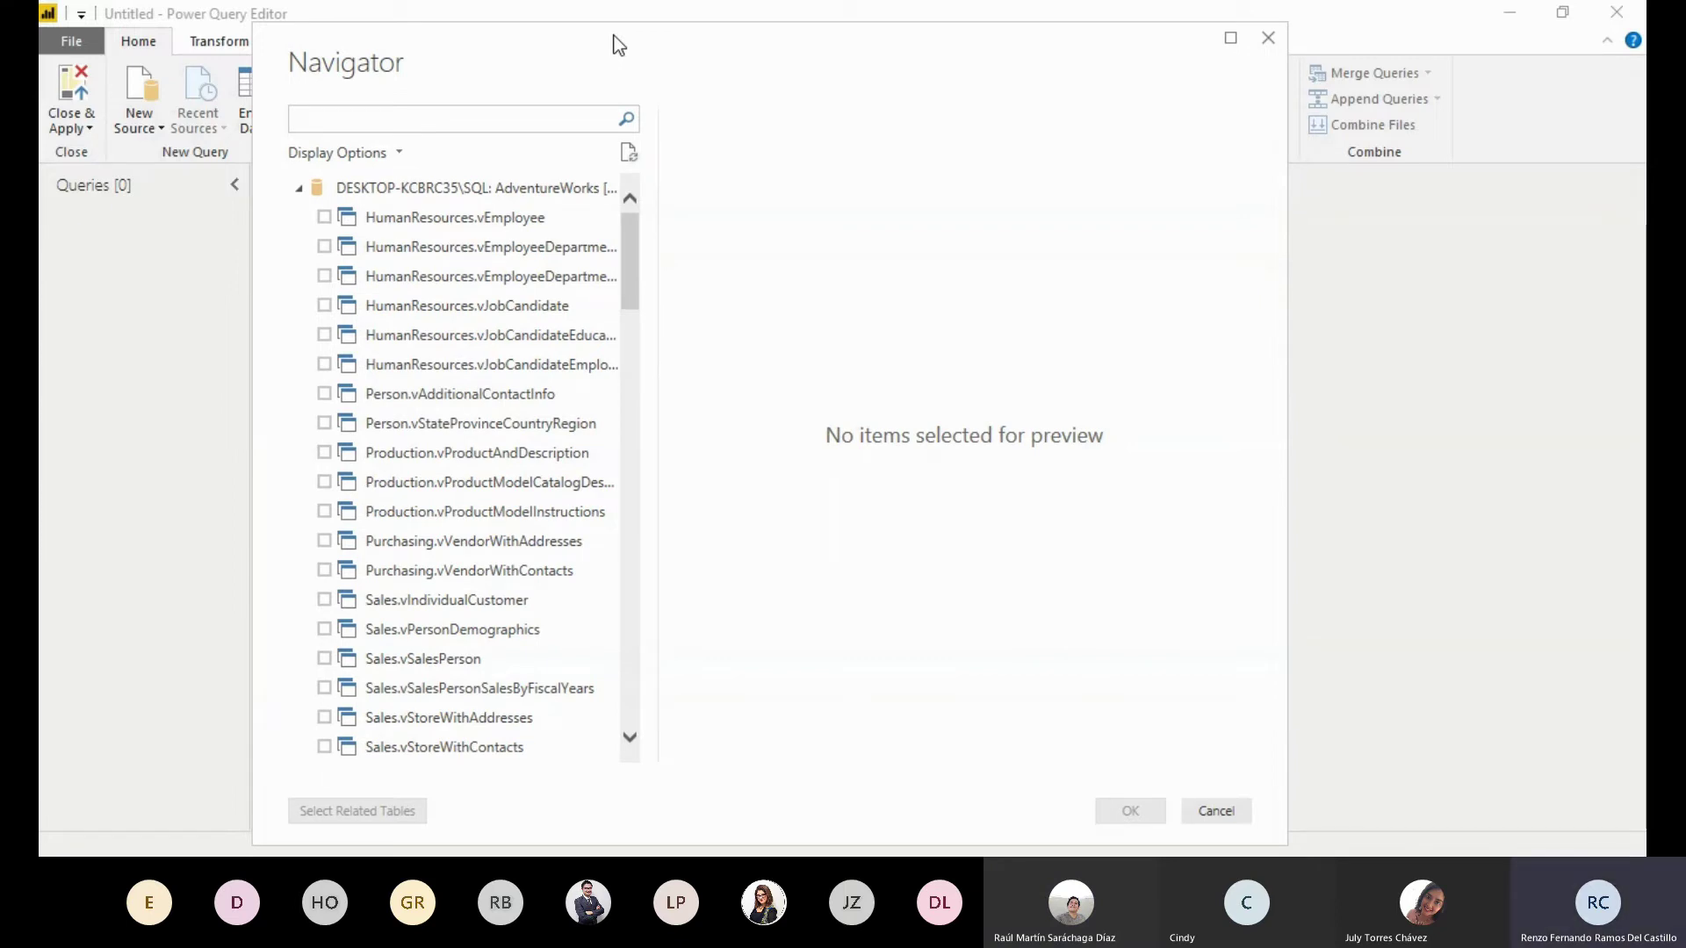
Preview the Person.Address table from the AdventureWorks database and import it as a query
{"action": "left_click_drag", "start_coordinate": [619, 46], "coordinate": [629, 50]}
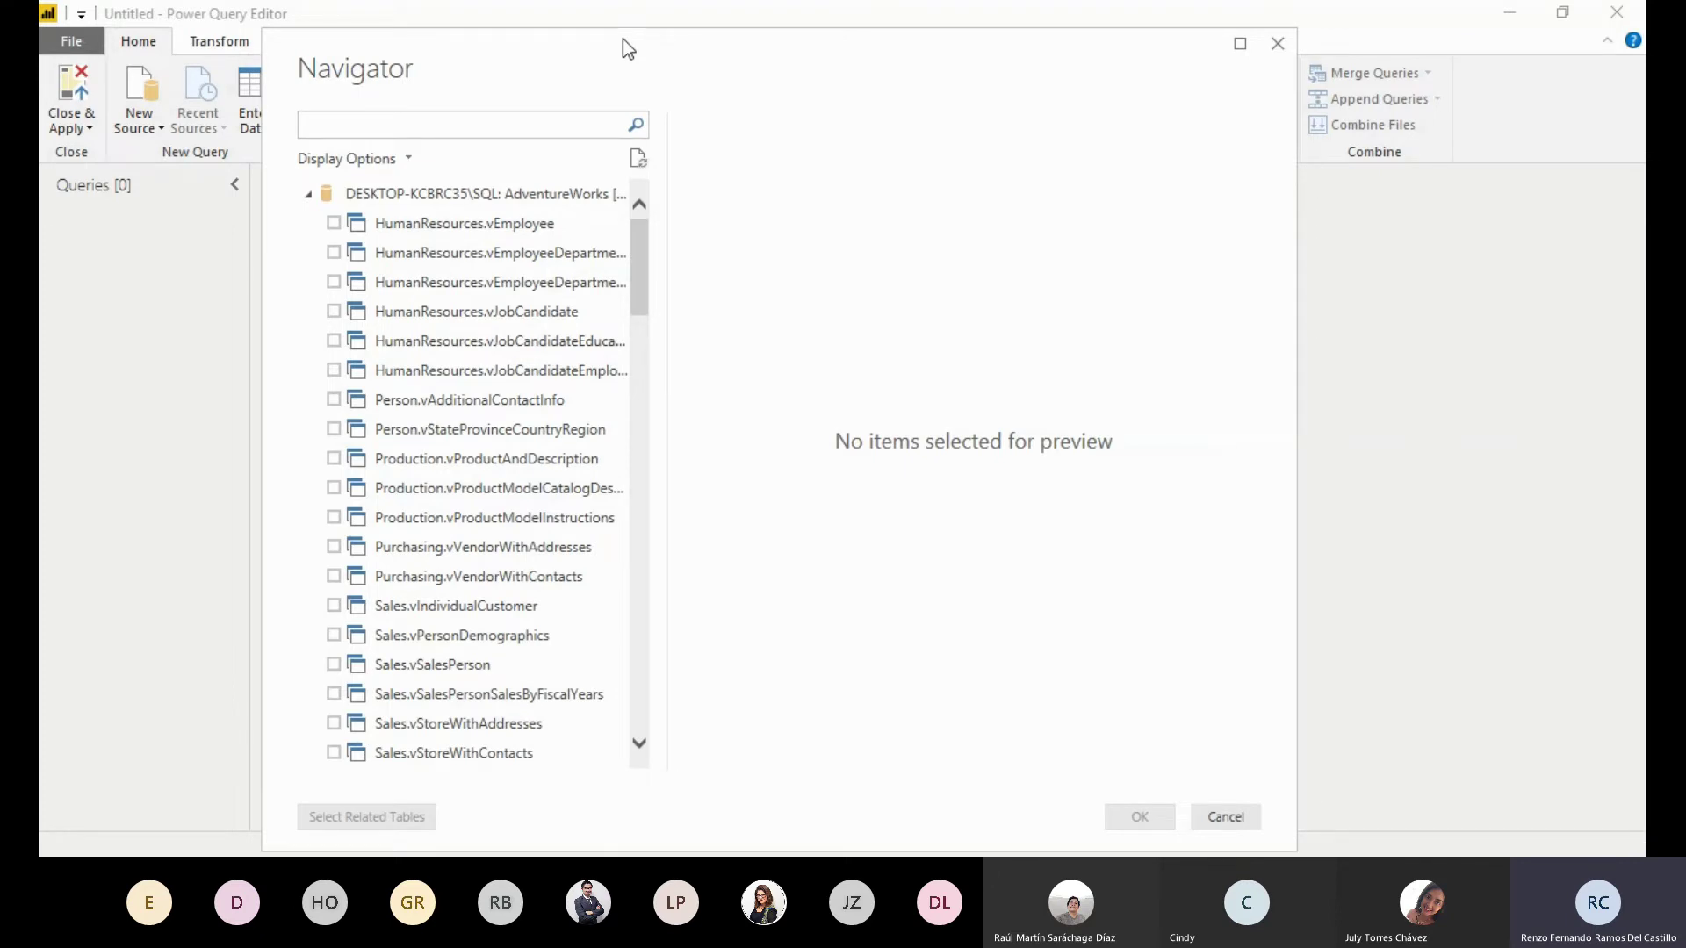
{"action": "left_click_drag", "start_coordinate": [623, 38], "coordinate": [621, 37]}
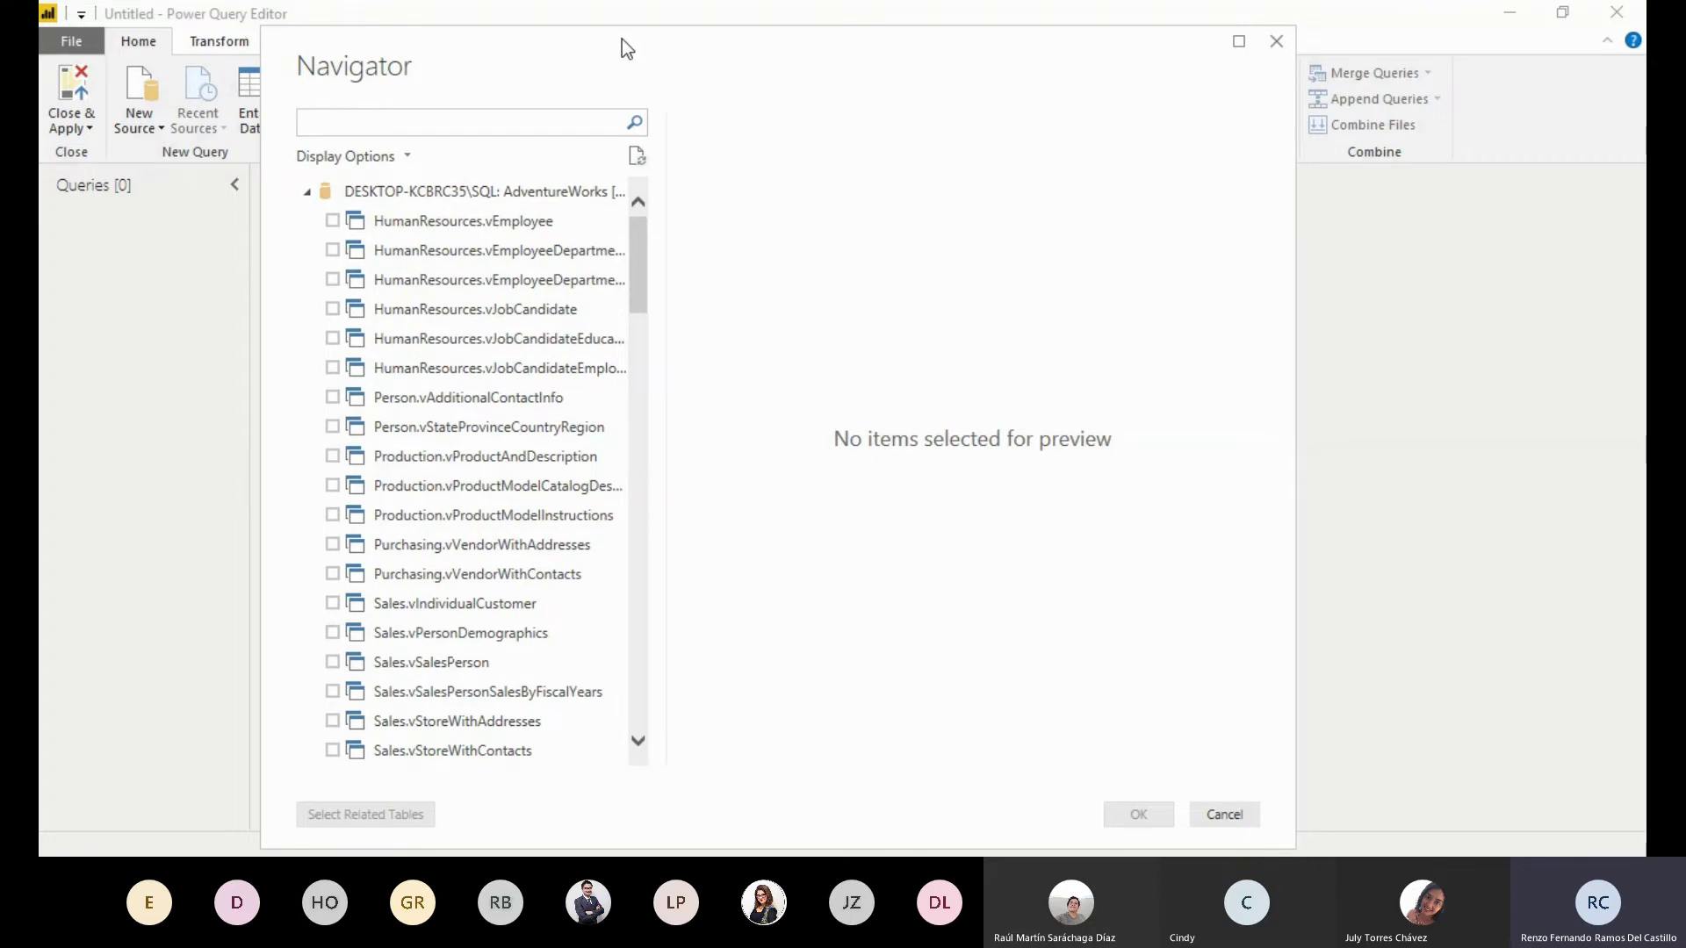
{"action": "left_click_drag", "start_coordinate": [647, 271], "coordinate": [647, 465]}
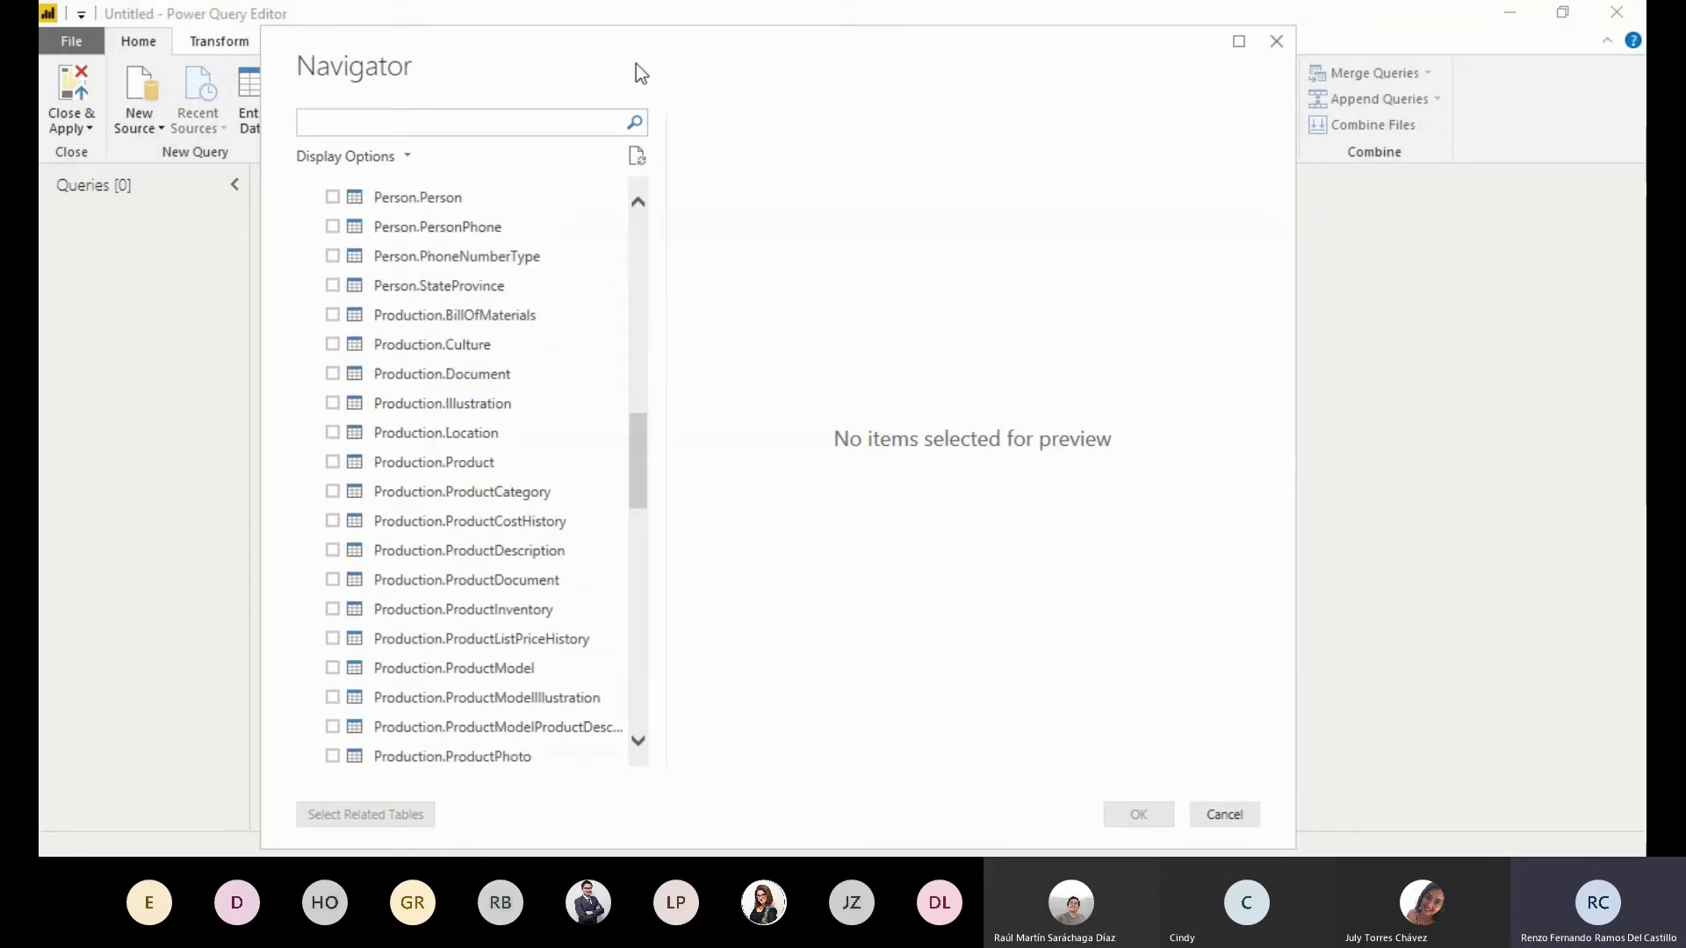
{"action": "left_click_drag", "start_coordinate": [642, 74], "coordinate": [653, 64]}
{"action": "left_click_drag", "start_coordinate": [651, 451], "coordinate": [658, 521]}
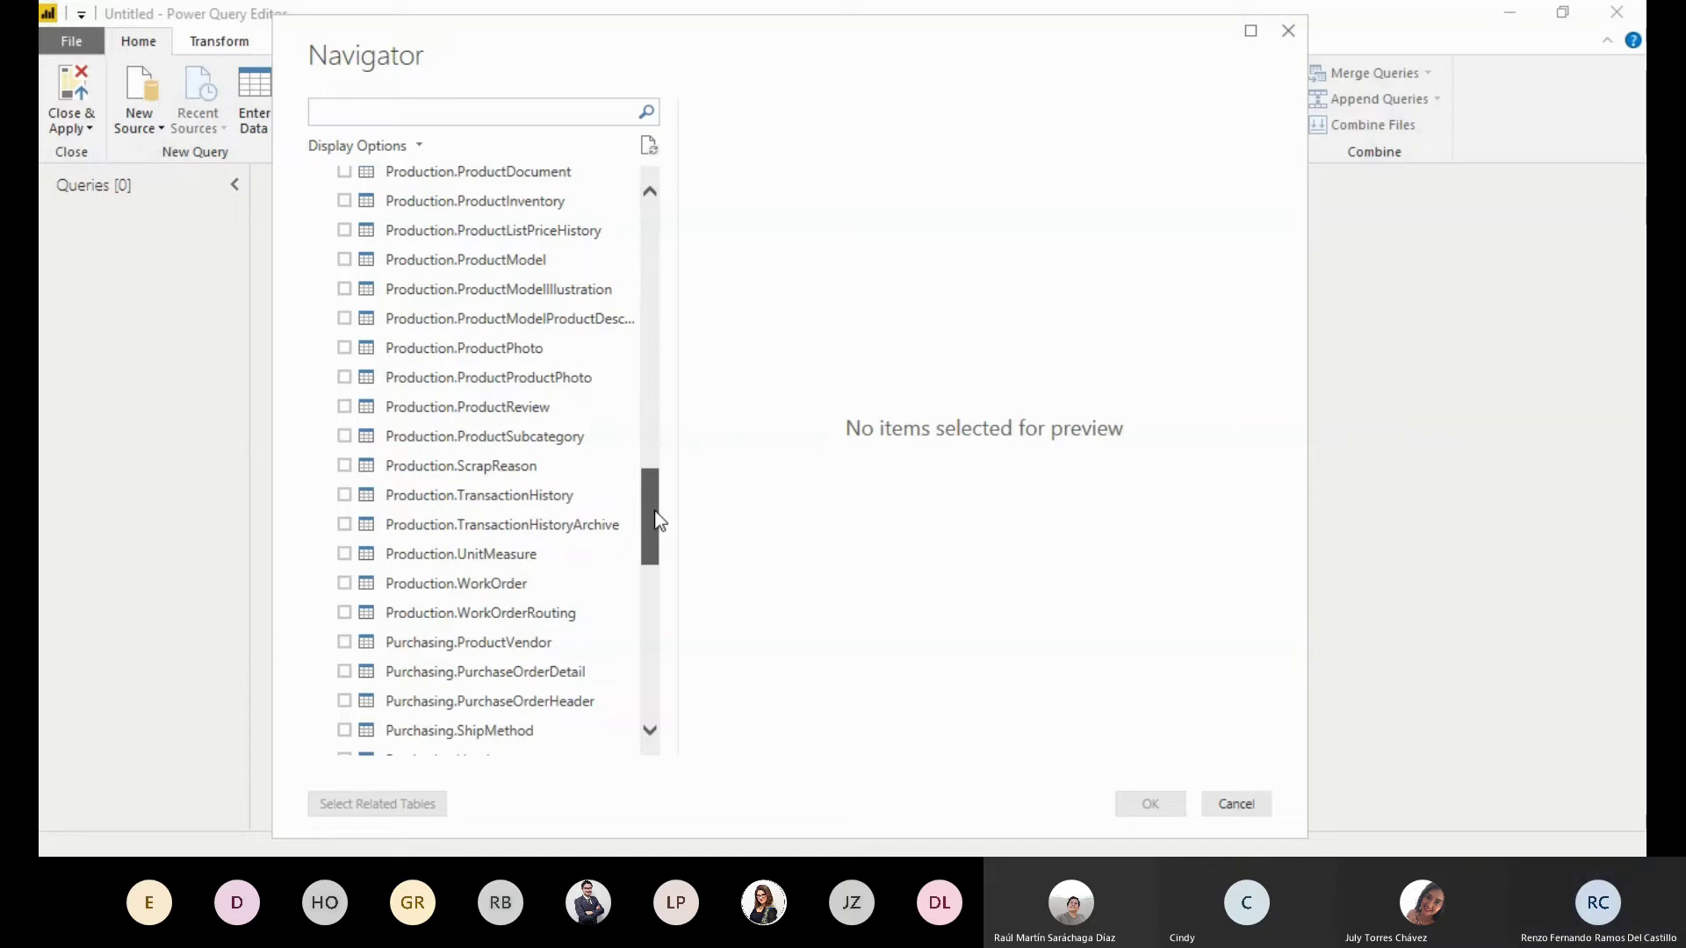
{"action": "left_click_drag", "start_coordinate": [657, 522], "coordinate": [660, 397]}
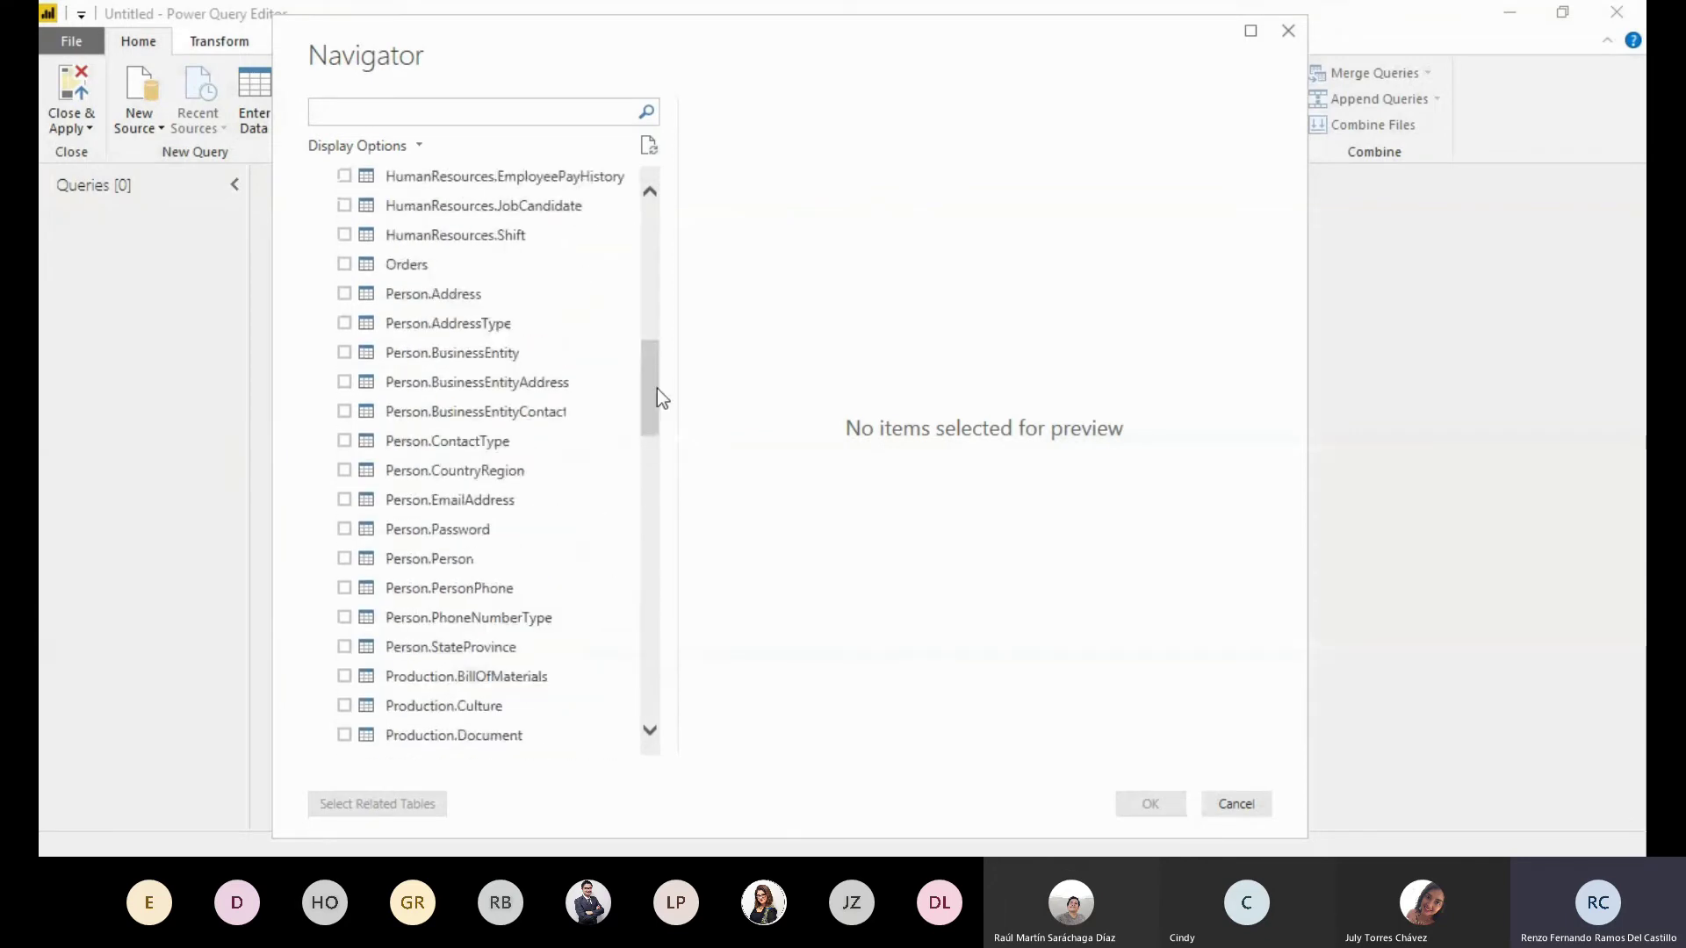
{"action": "left_click_drag", "start_coordinate": [657, 388], "coordinate": [657, 349]}
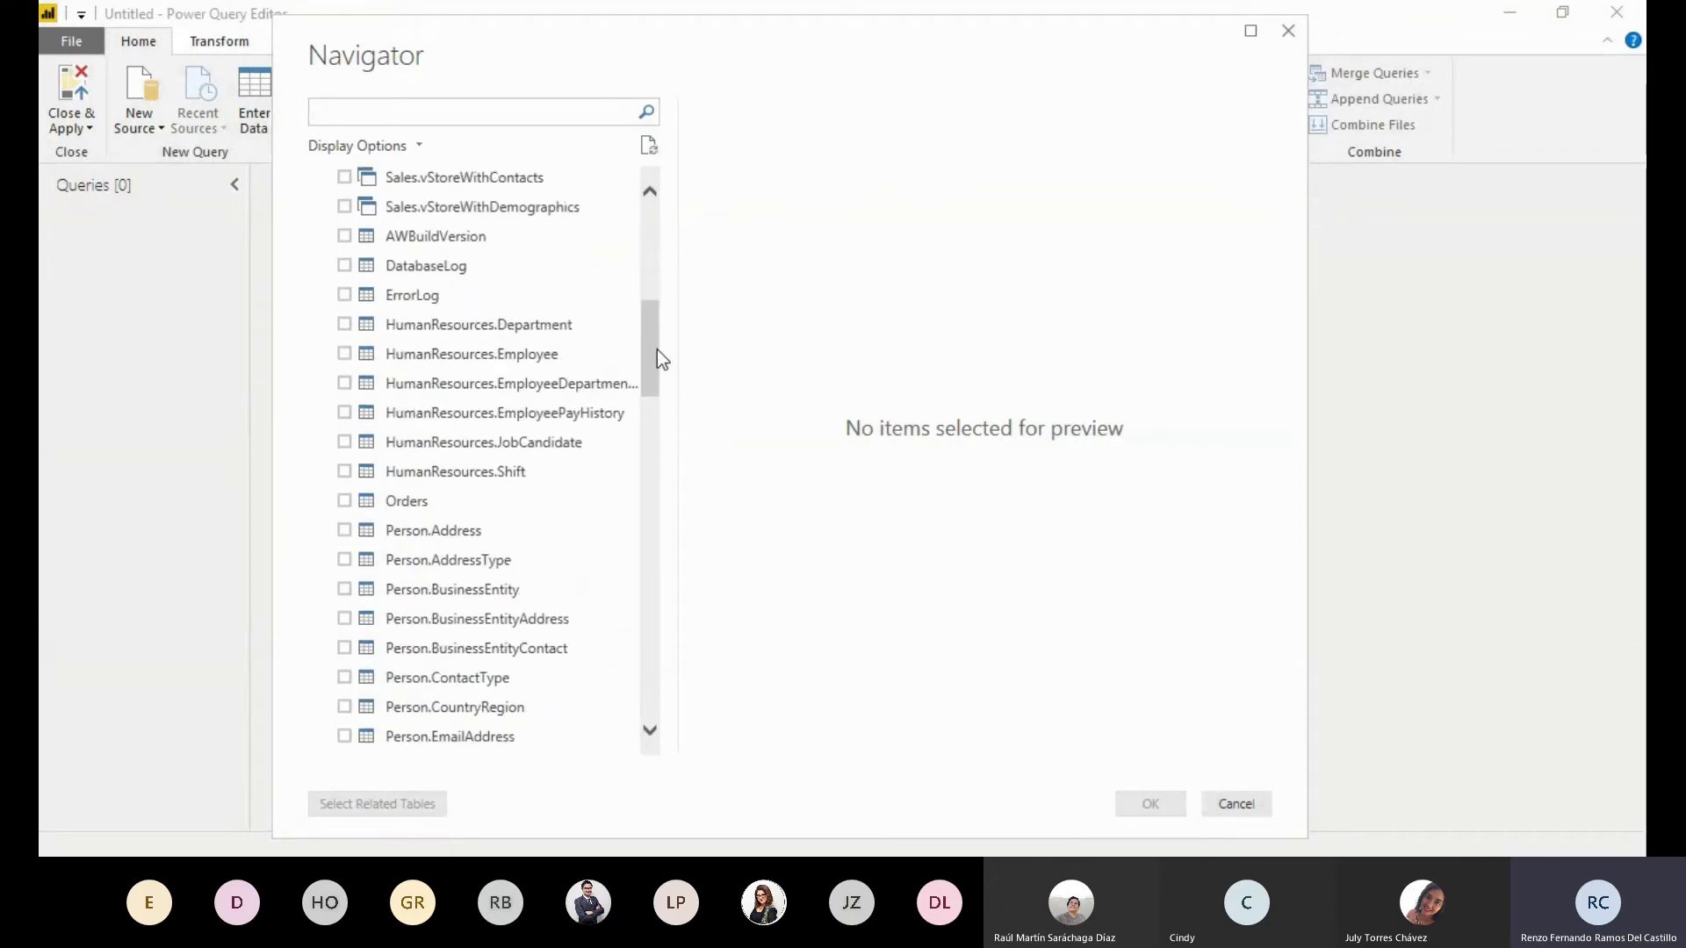
{"action": "left_click", "coordinate": [344, 531]}
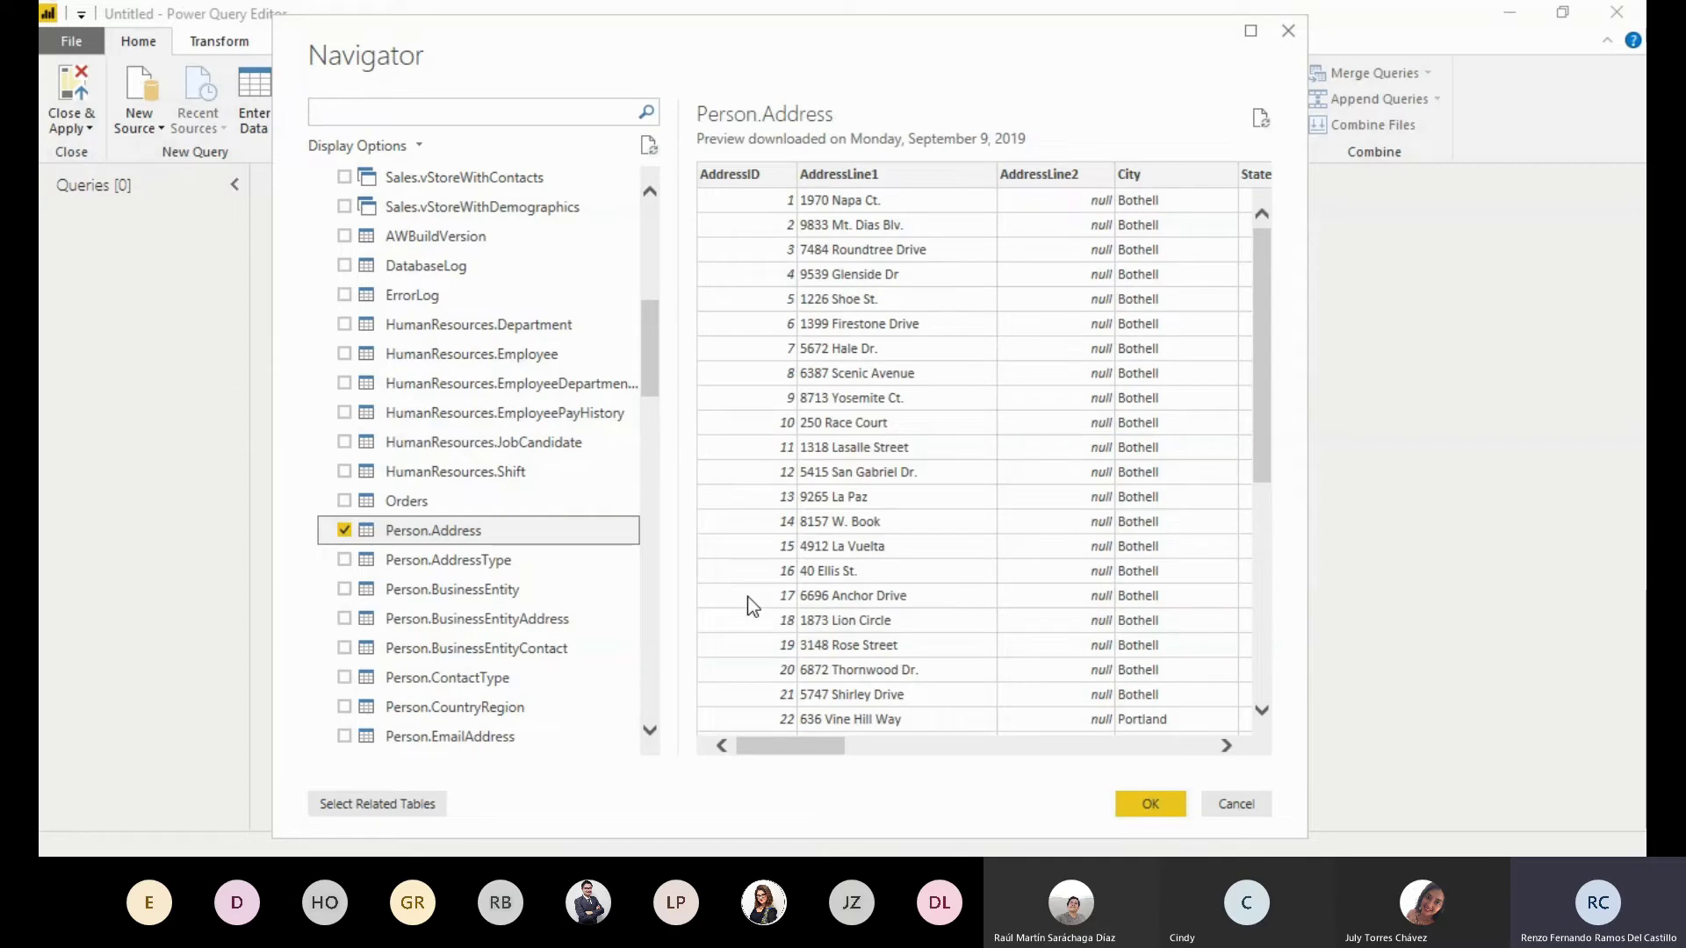
{"action": "left_click_drag", "start_coordinate": [771, 739], "coordinate": [999, 753]}
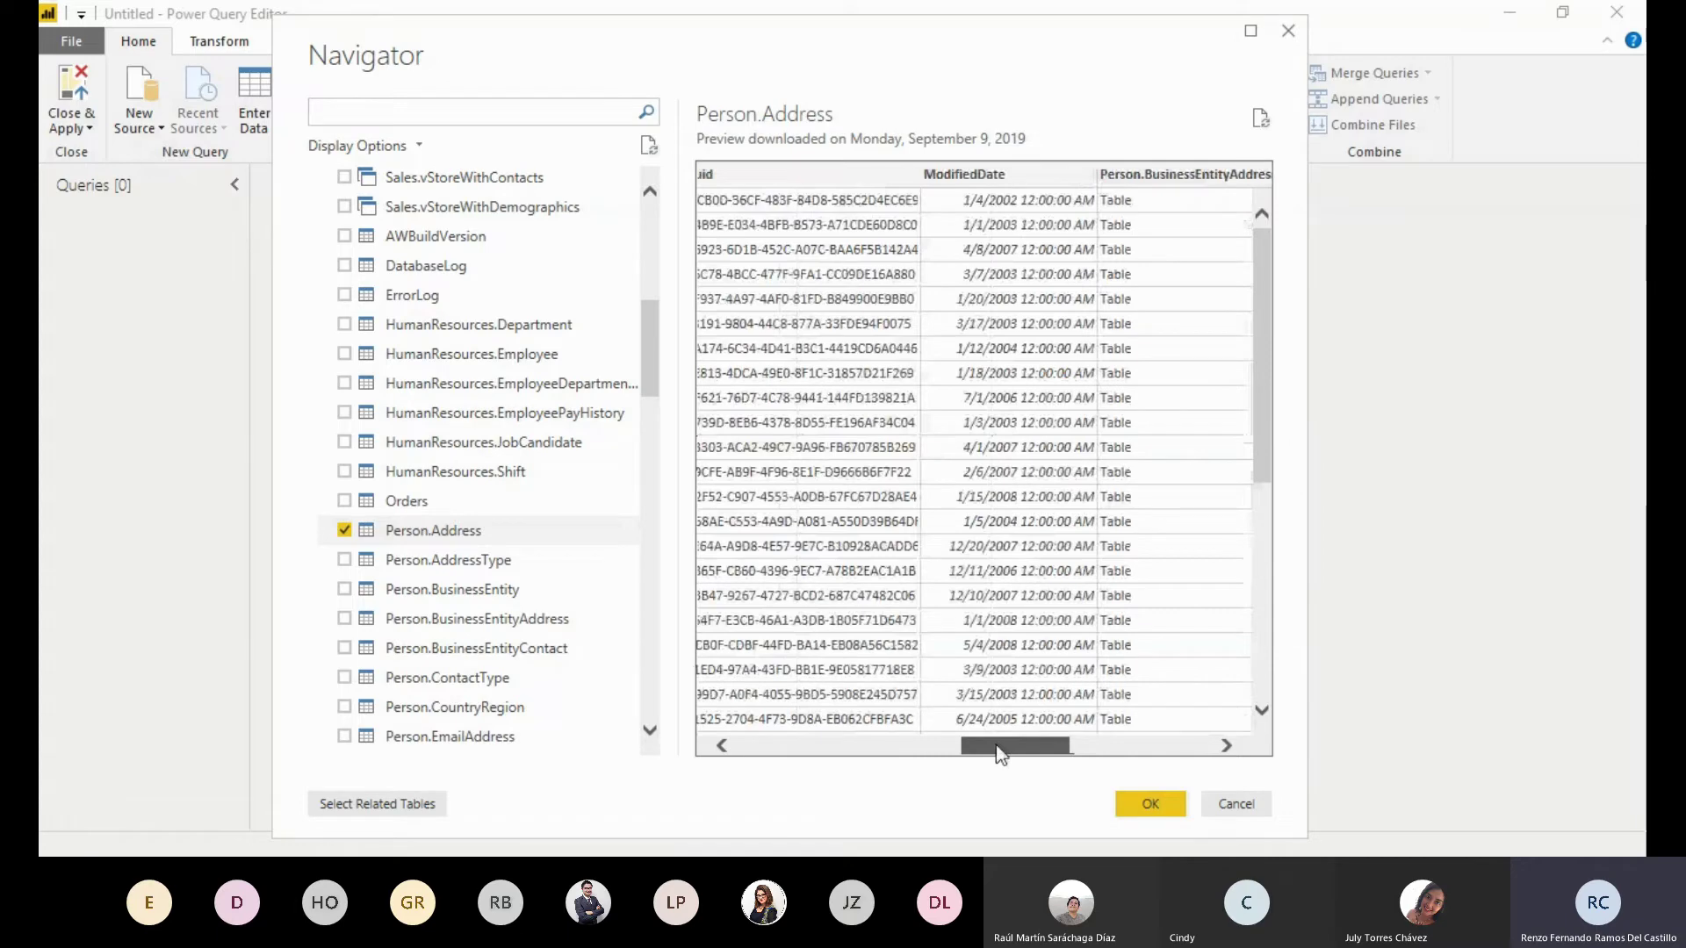
{"action": "left_click_drag", "start_coordinate": [998, 748], "coordinate": [718, 720]}
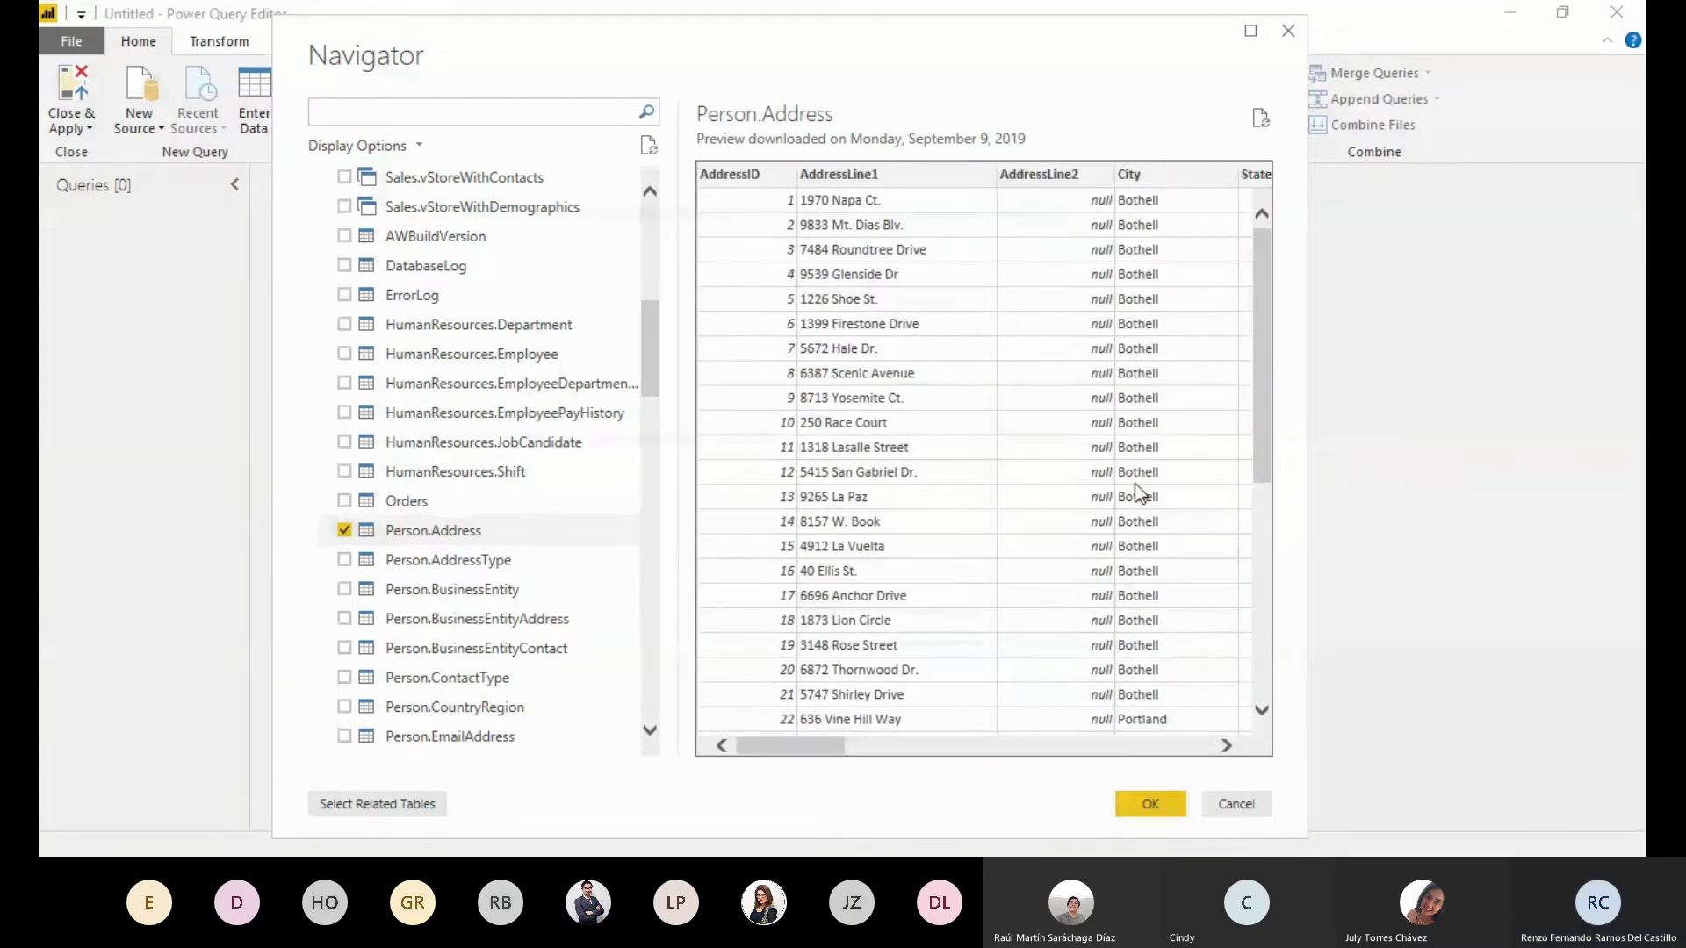
{"action": "left_click", "coordinate": [1142, 804]}
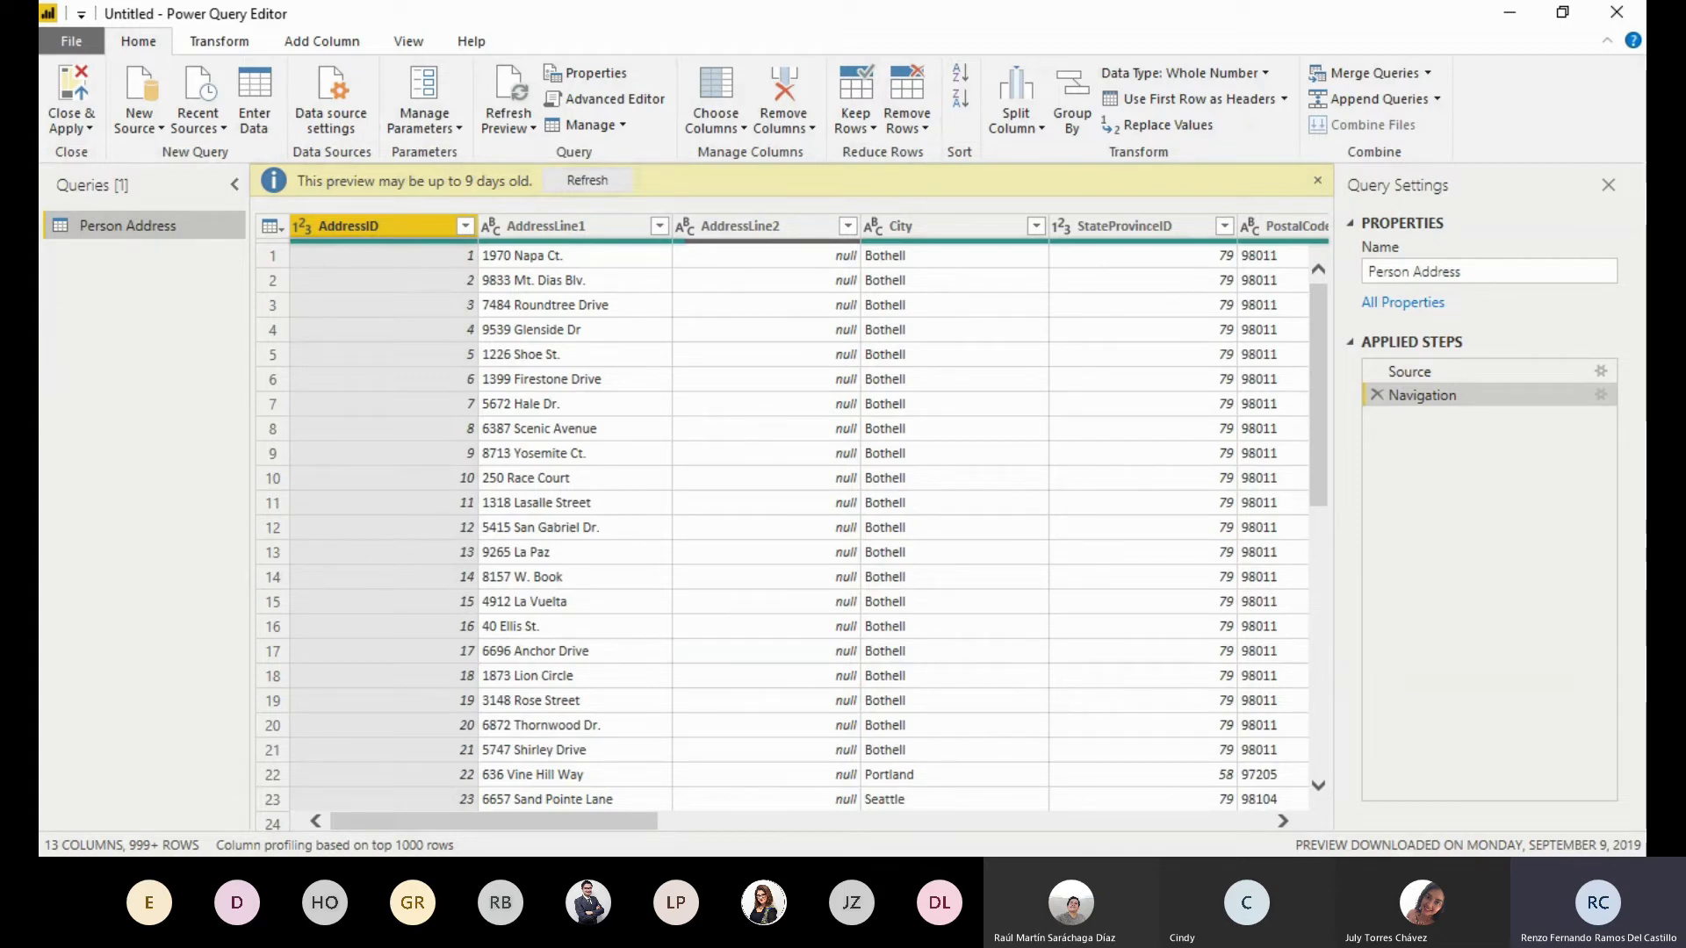
{"action": "left_click", "coordinate": [734, 21]}
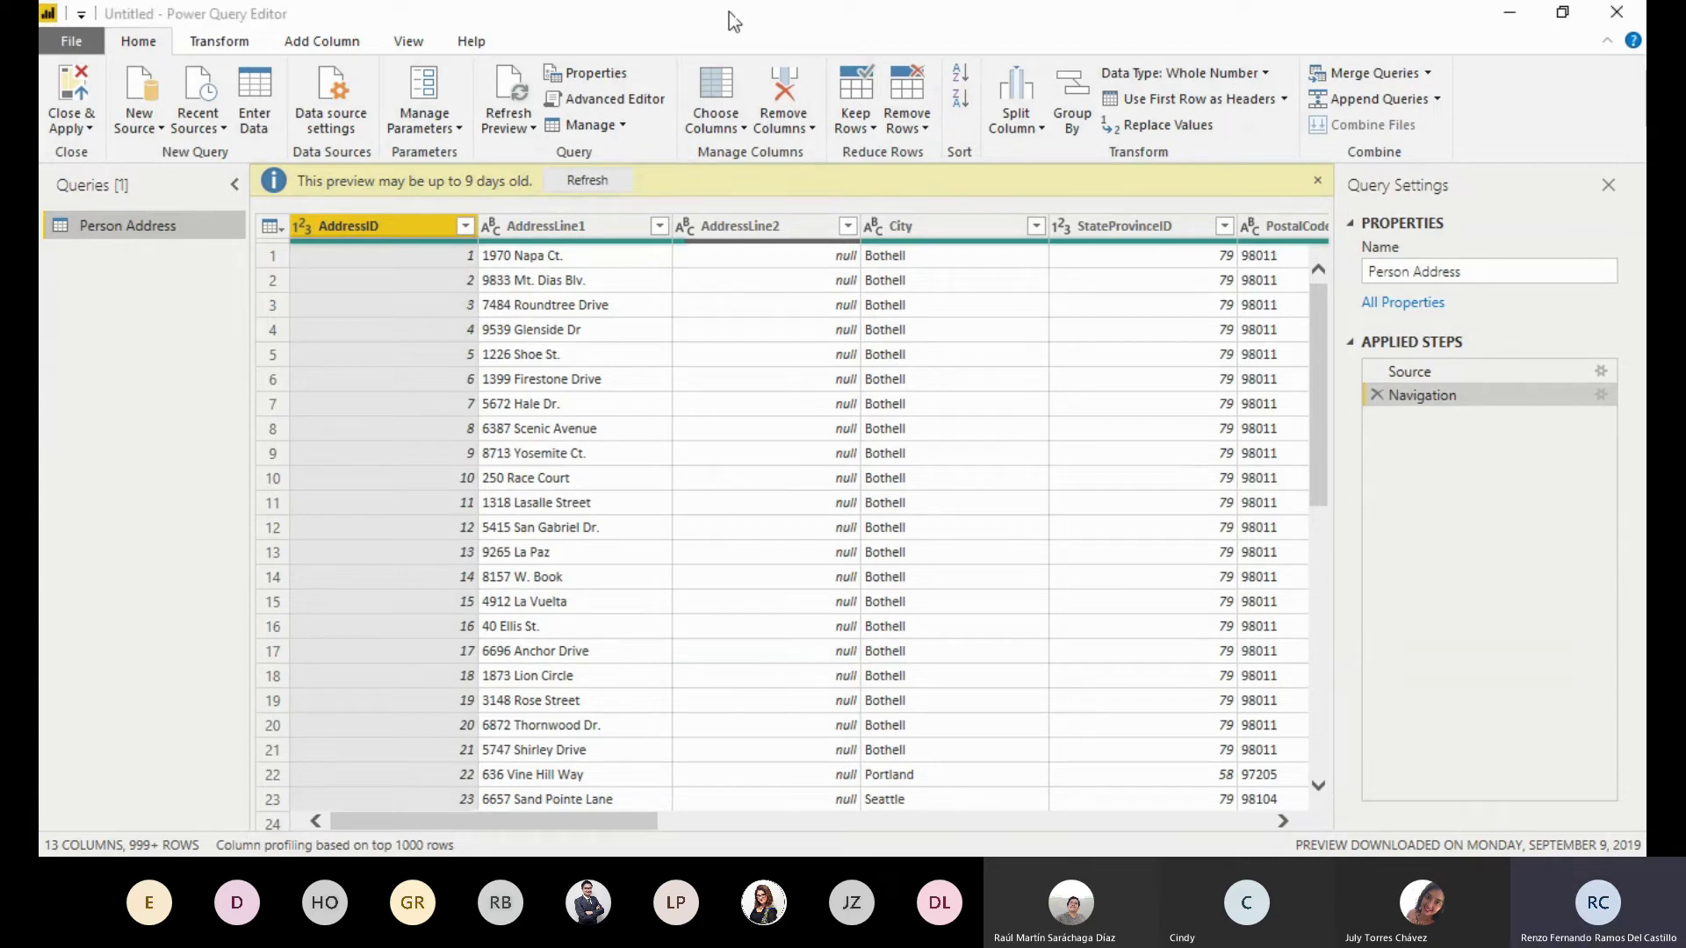
{"action": "left_click", "coordinate": [1600, 19]}
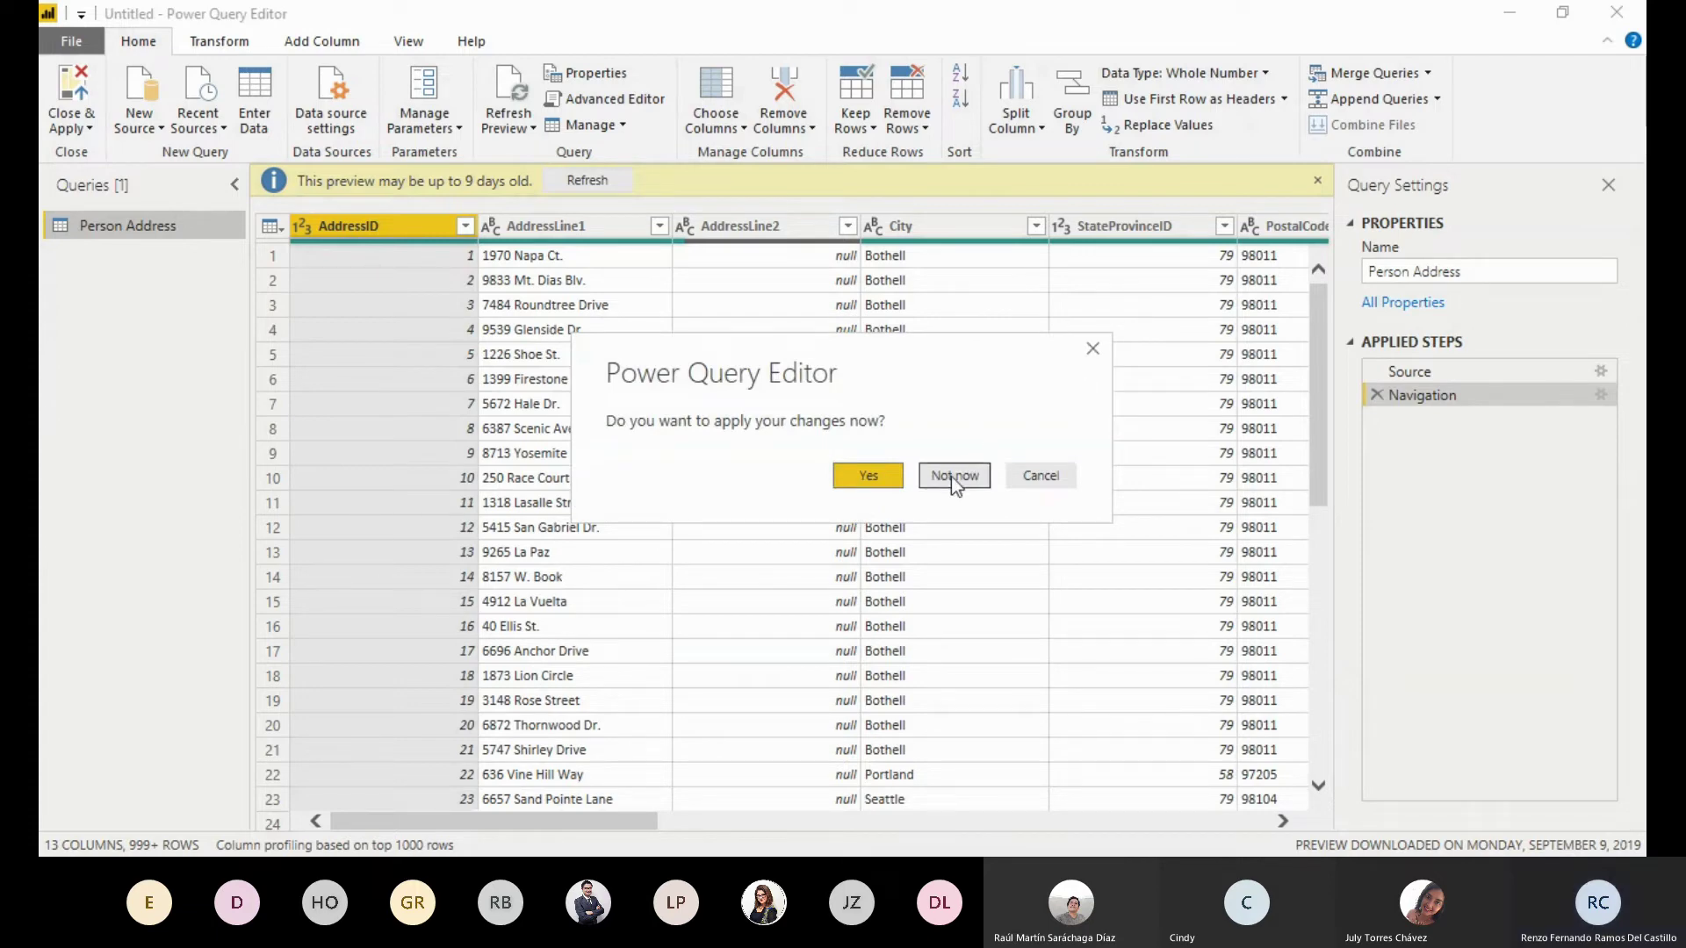
{"action": "left_click", "coordinate": [1024, 477]}
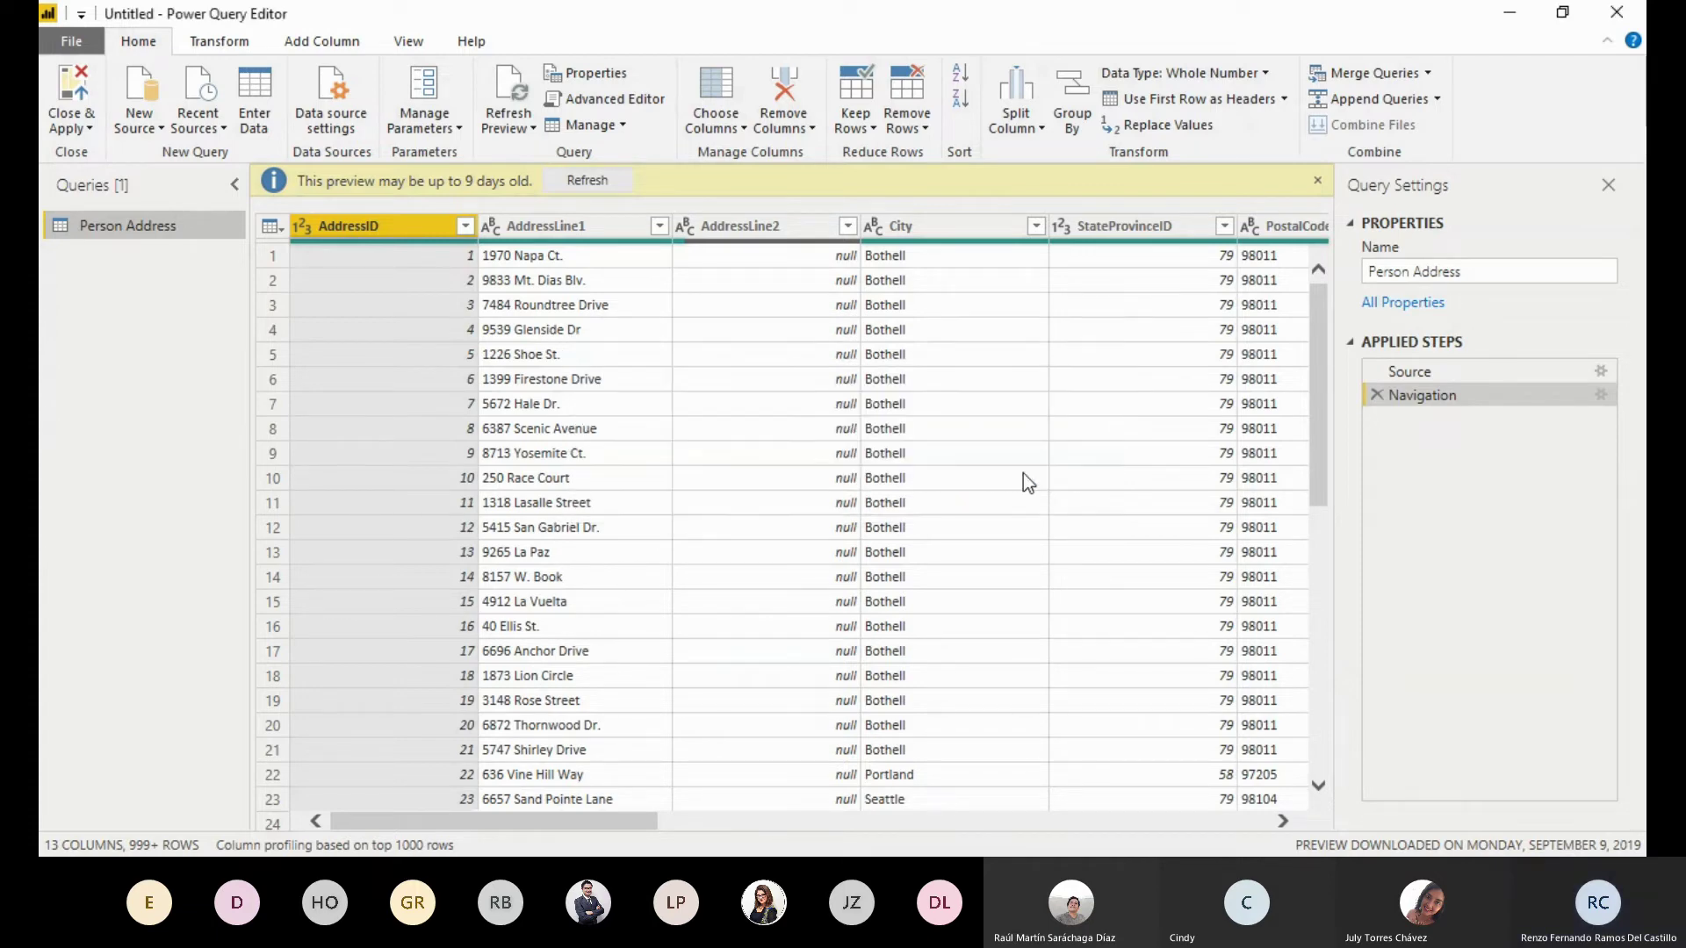
Delete the Person Address query and confirm its removal
{"action": "right_click", "coordinate": [119, 228]}
{"action": "left_click", "coordinate": [186, 305]}
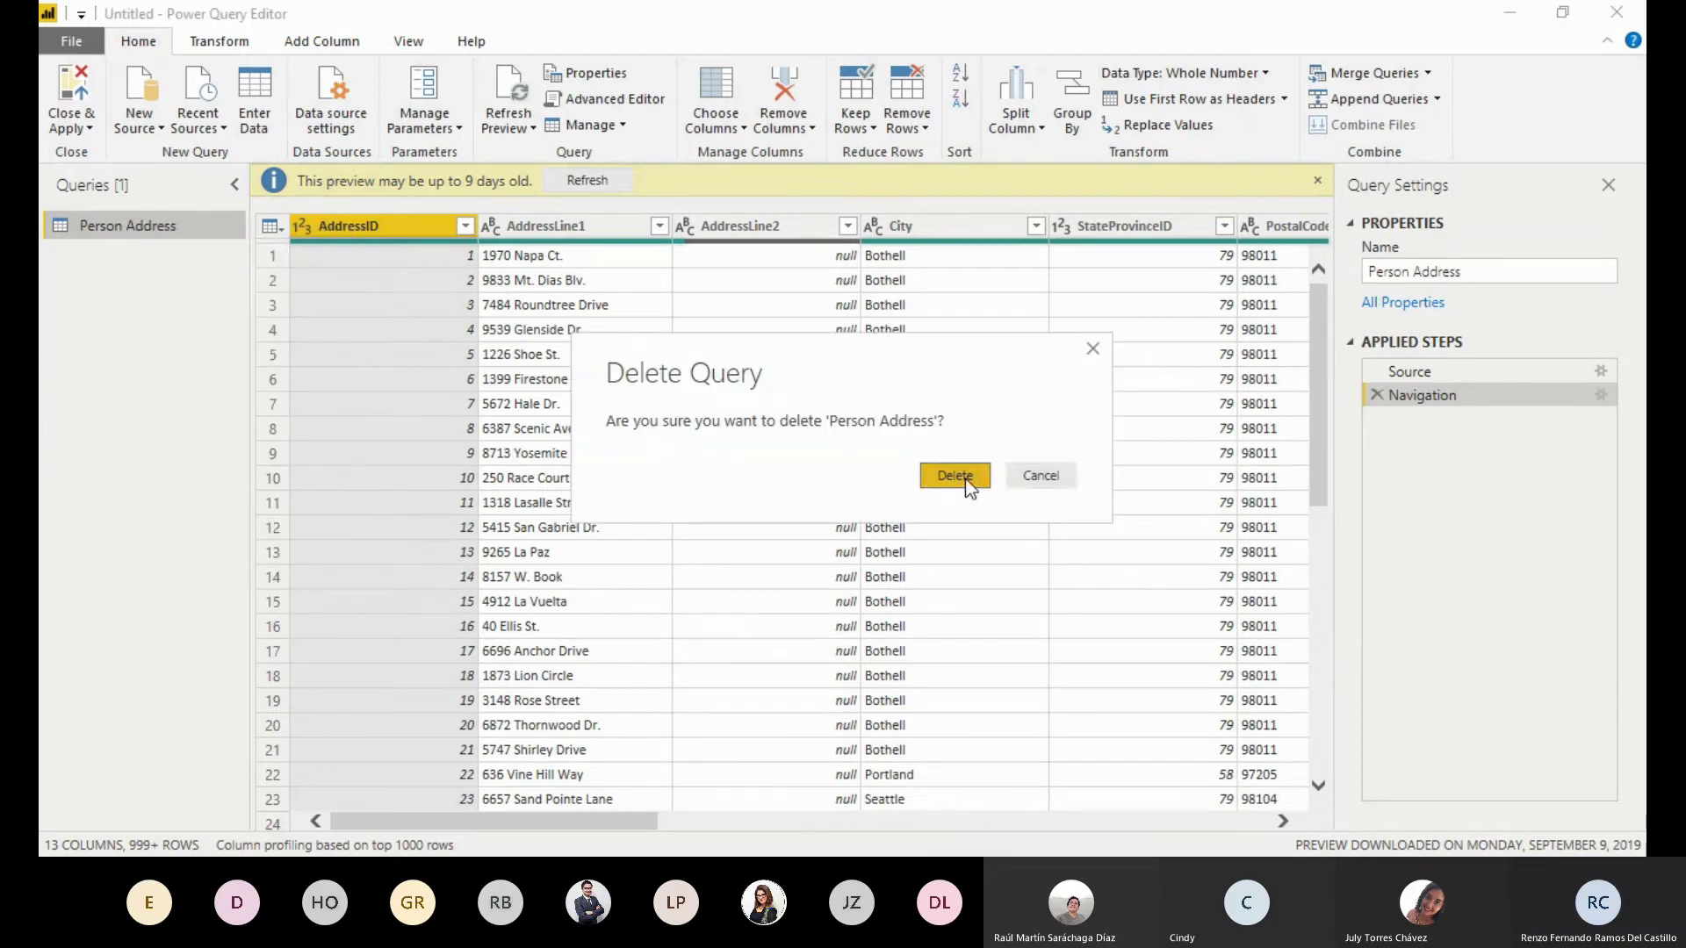
{"action": "left_click", "coordinate": [938, 483]}
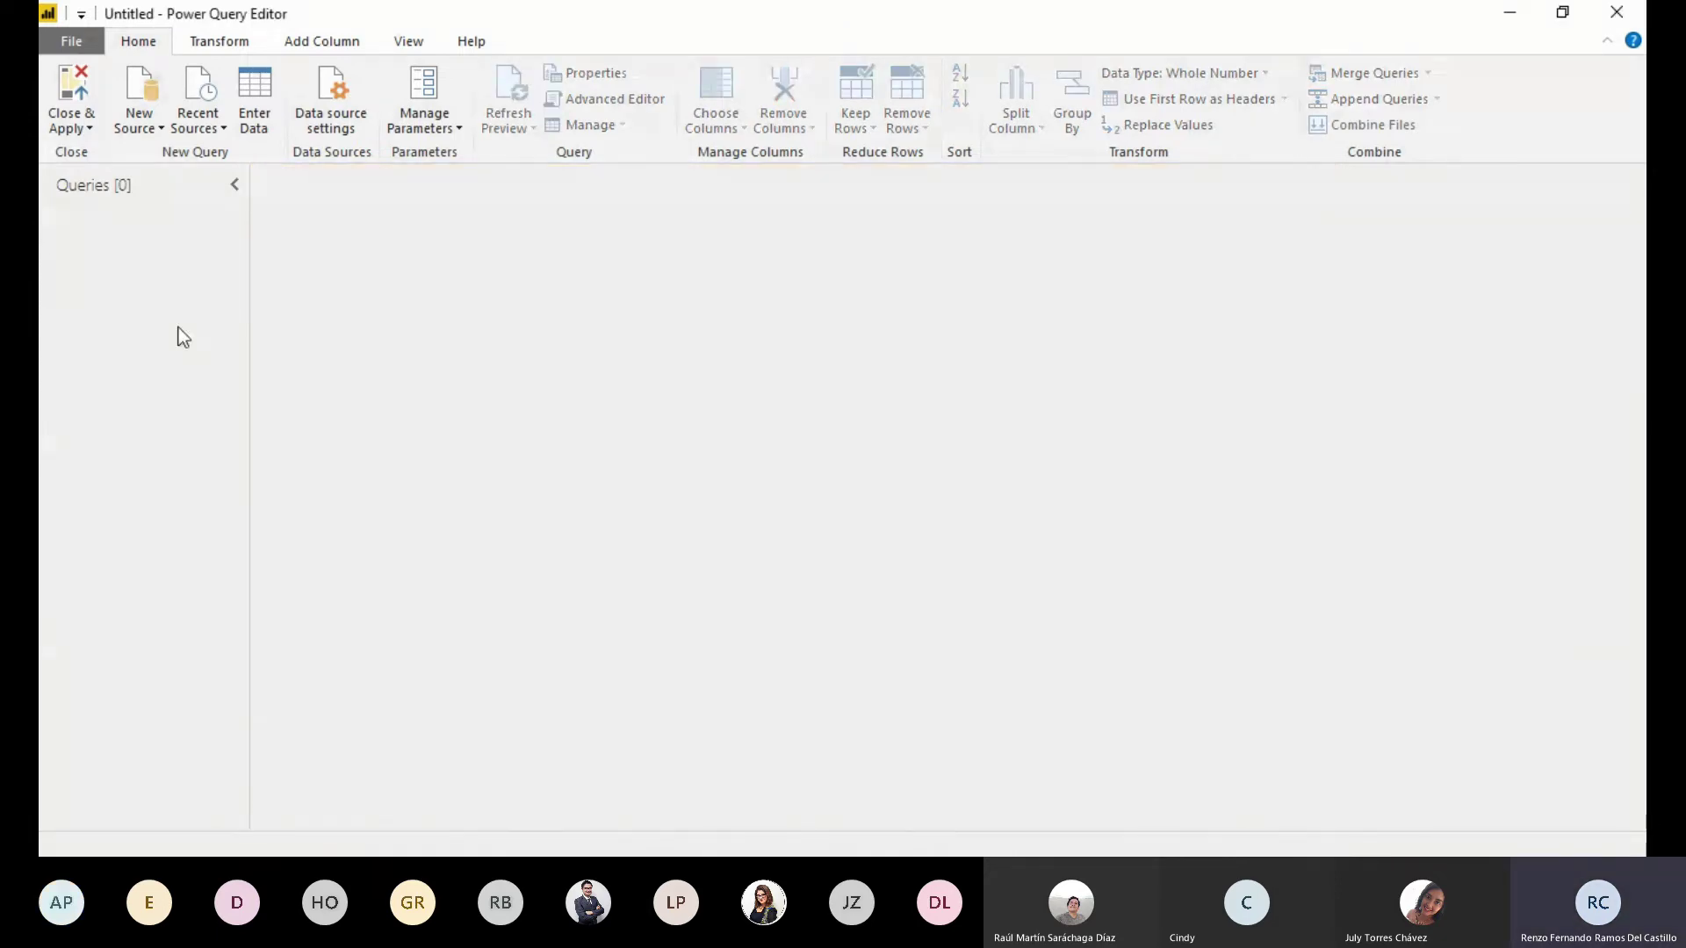
Connect a new Excel source to Data Webinar 2019 - I.xlsx in the WEBINARS > Transformaciones folder
{"action": "left_click", "coordinate": [149, 135]}
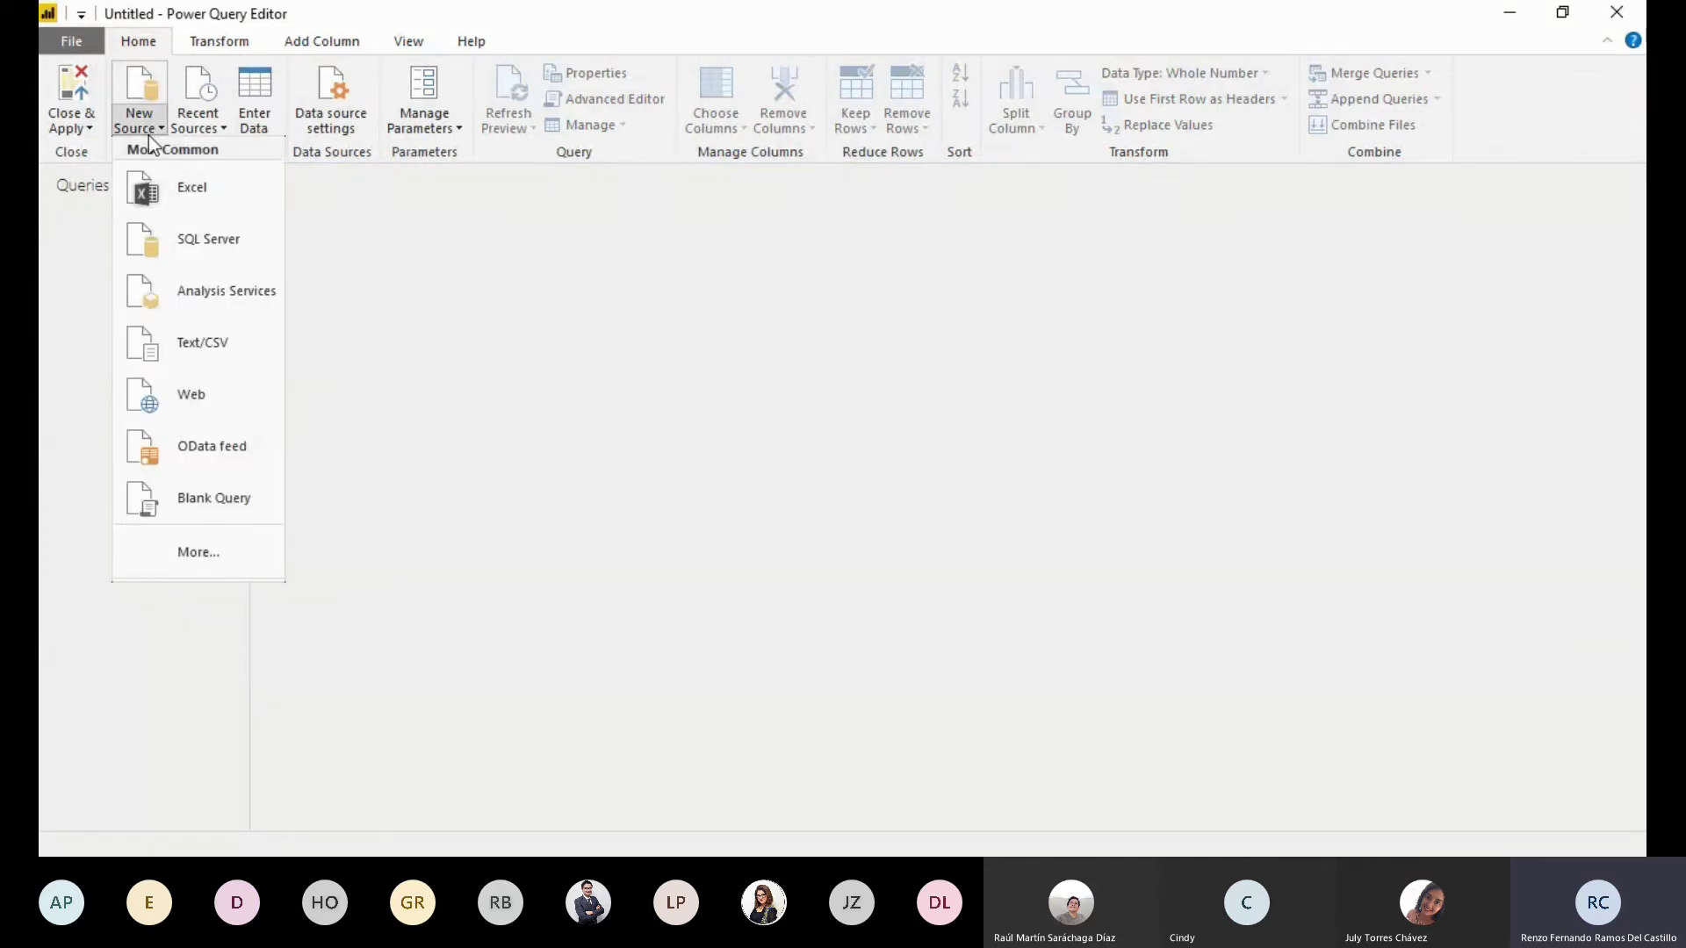
{"action": "left_click", "coordinate": [193, 203]}
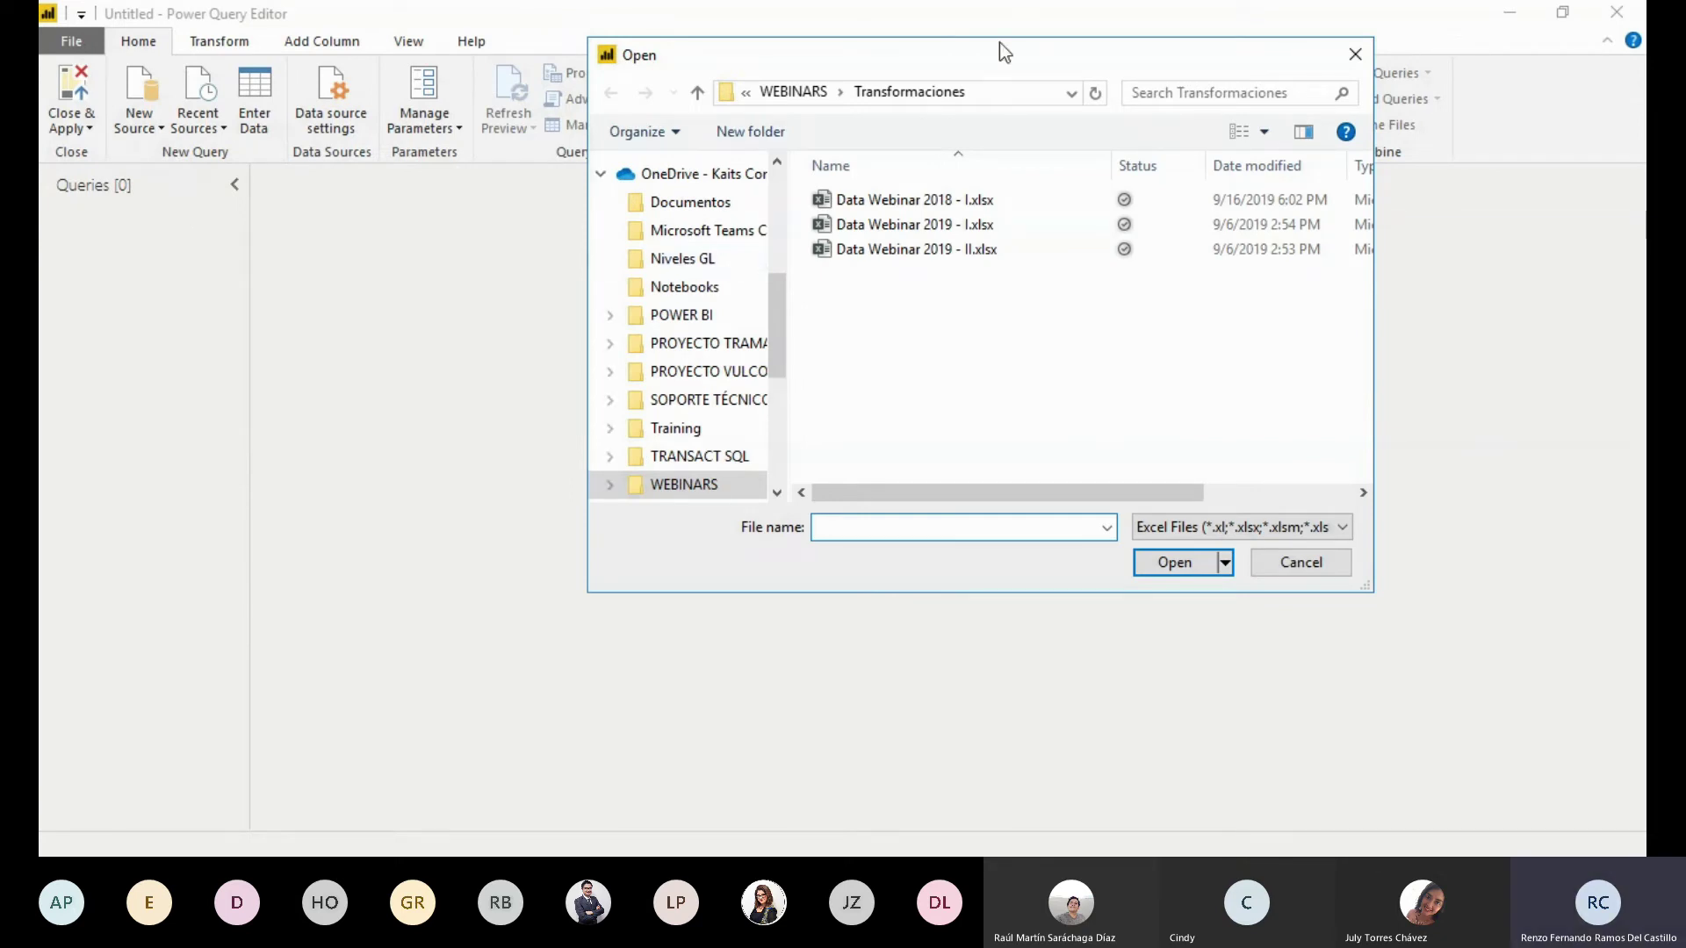
{"action": "left_click_drag", "start_coordinate": [954, 56], "coordinate": [793, 81]}
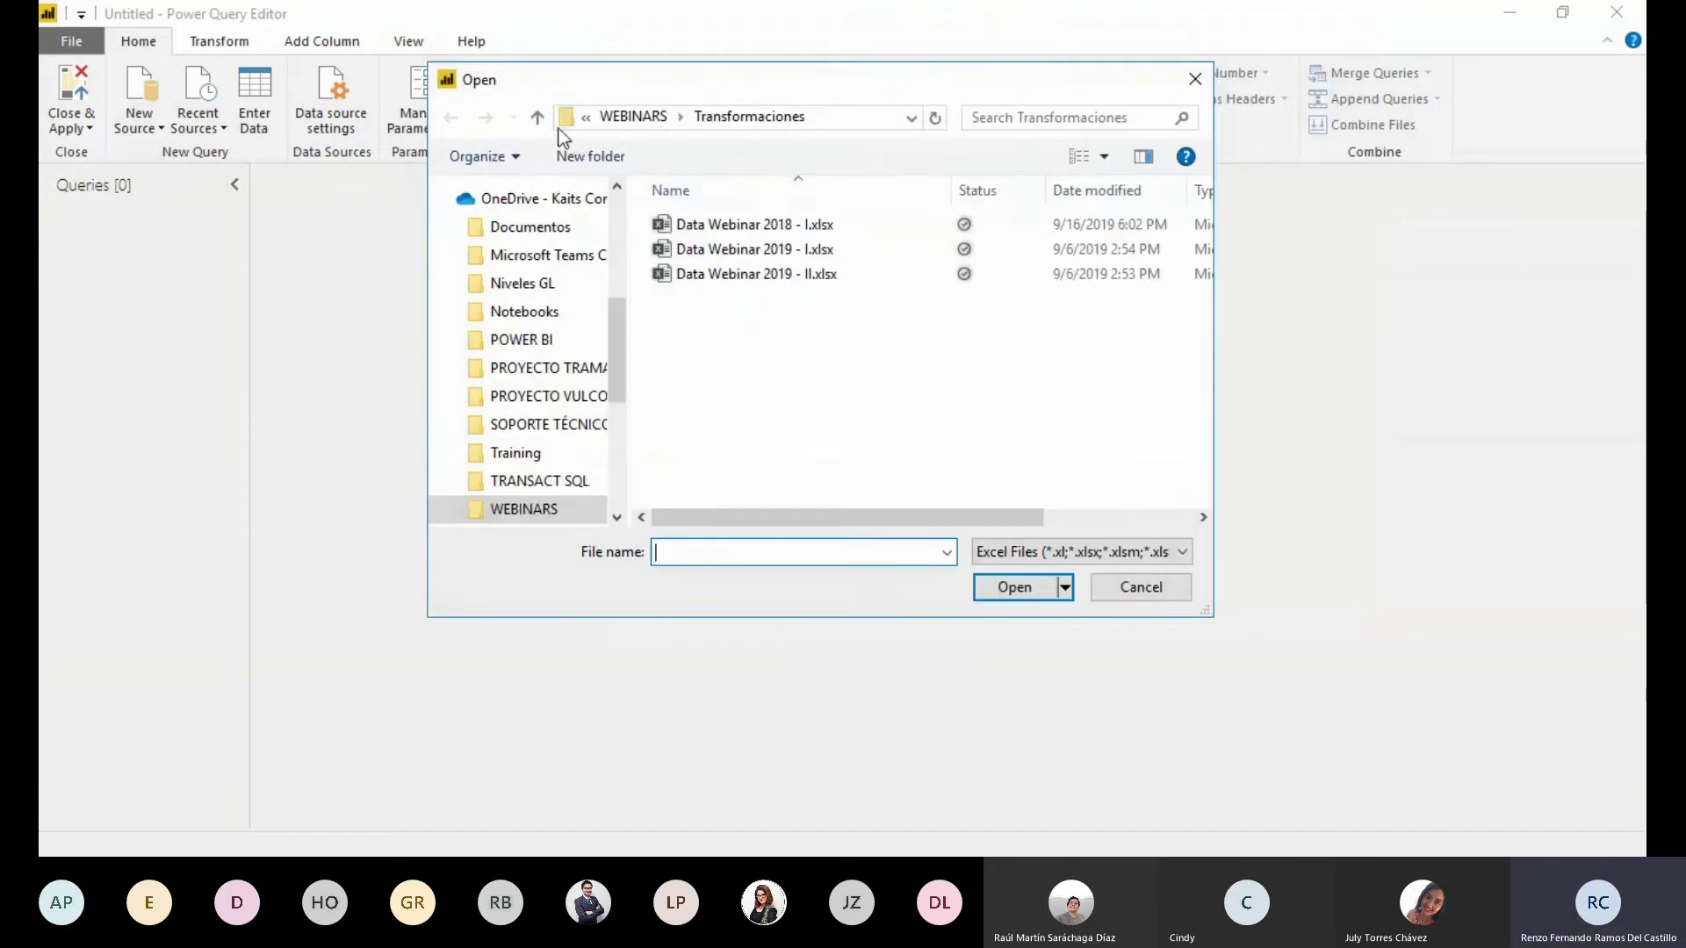
{"action": "left_click", "coordinate": [538, 123]}
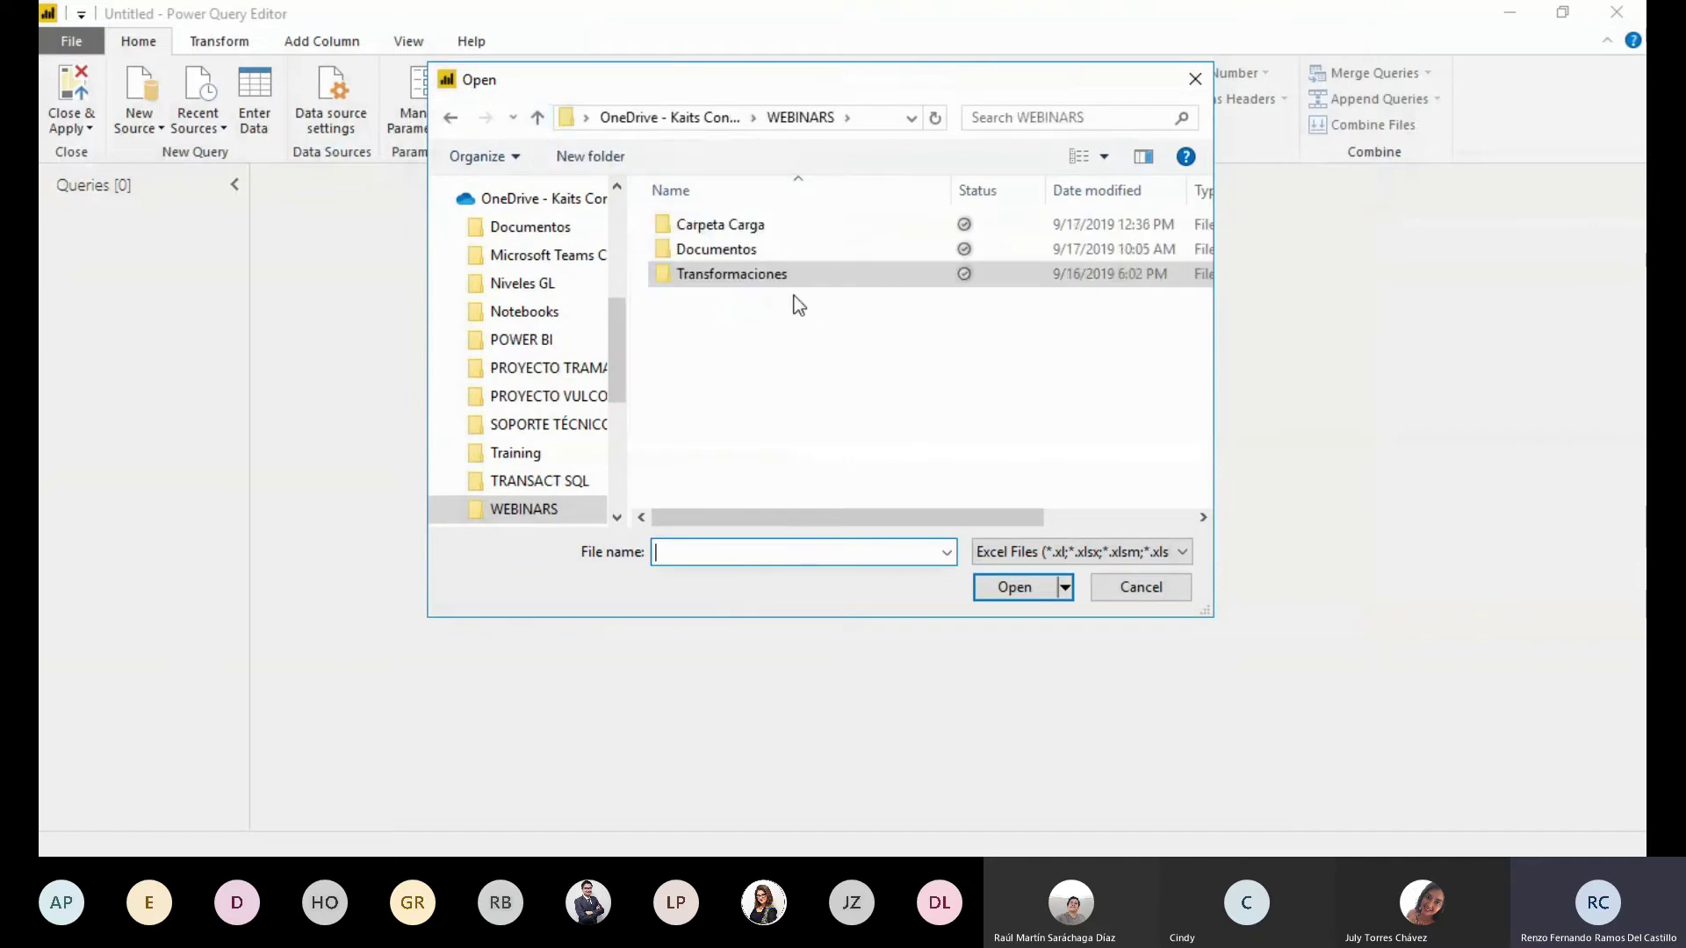
{"action": "double_click", "coordinate": [739, 274]}
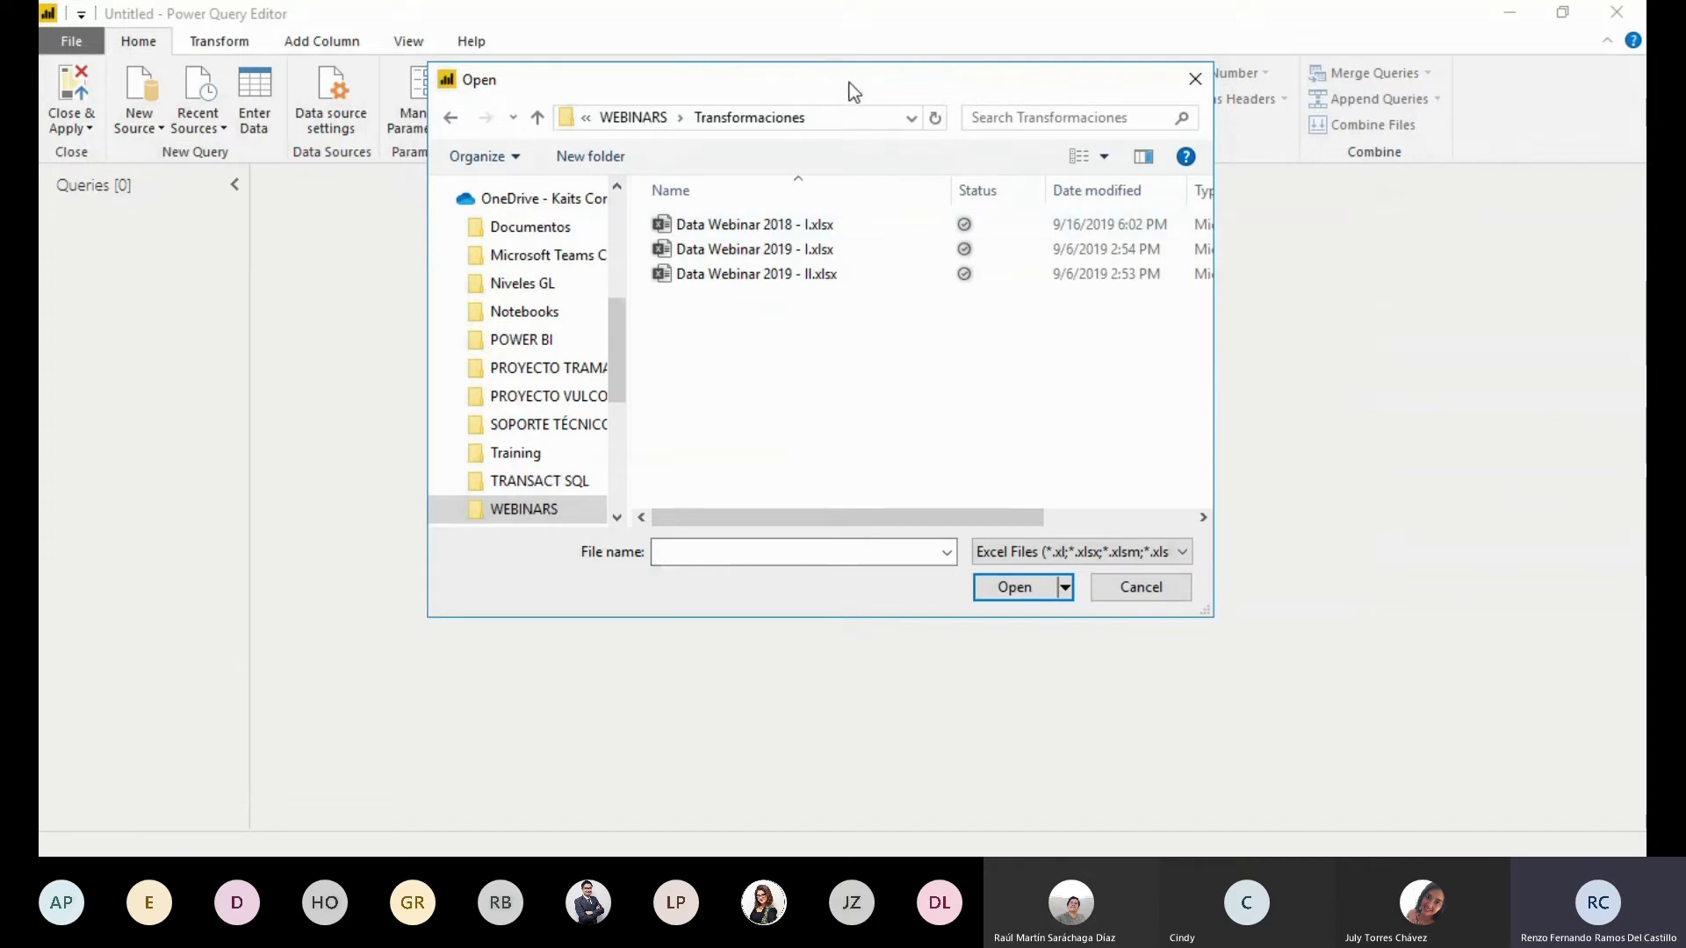
{"action": "left_click_drag", "start_coordinate": [848, 82], "coordinate": [809, 77]}
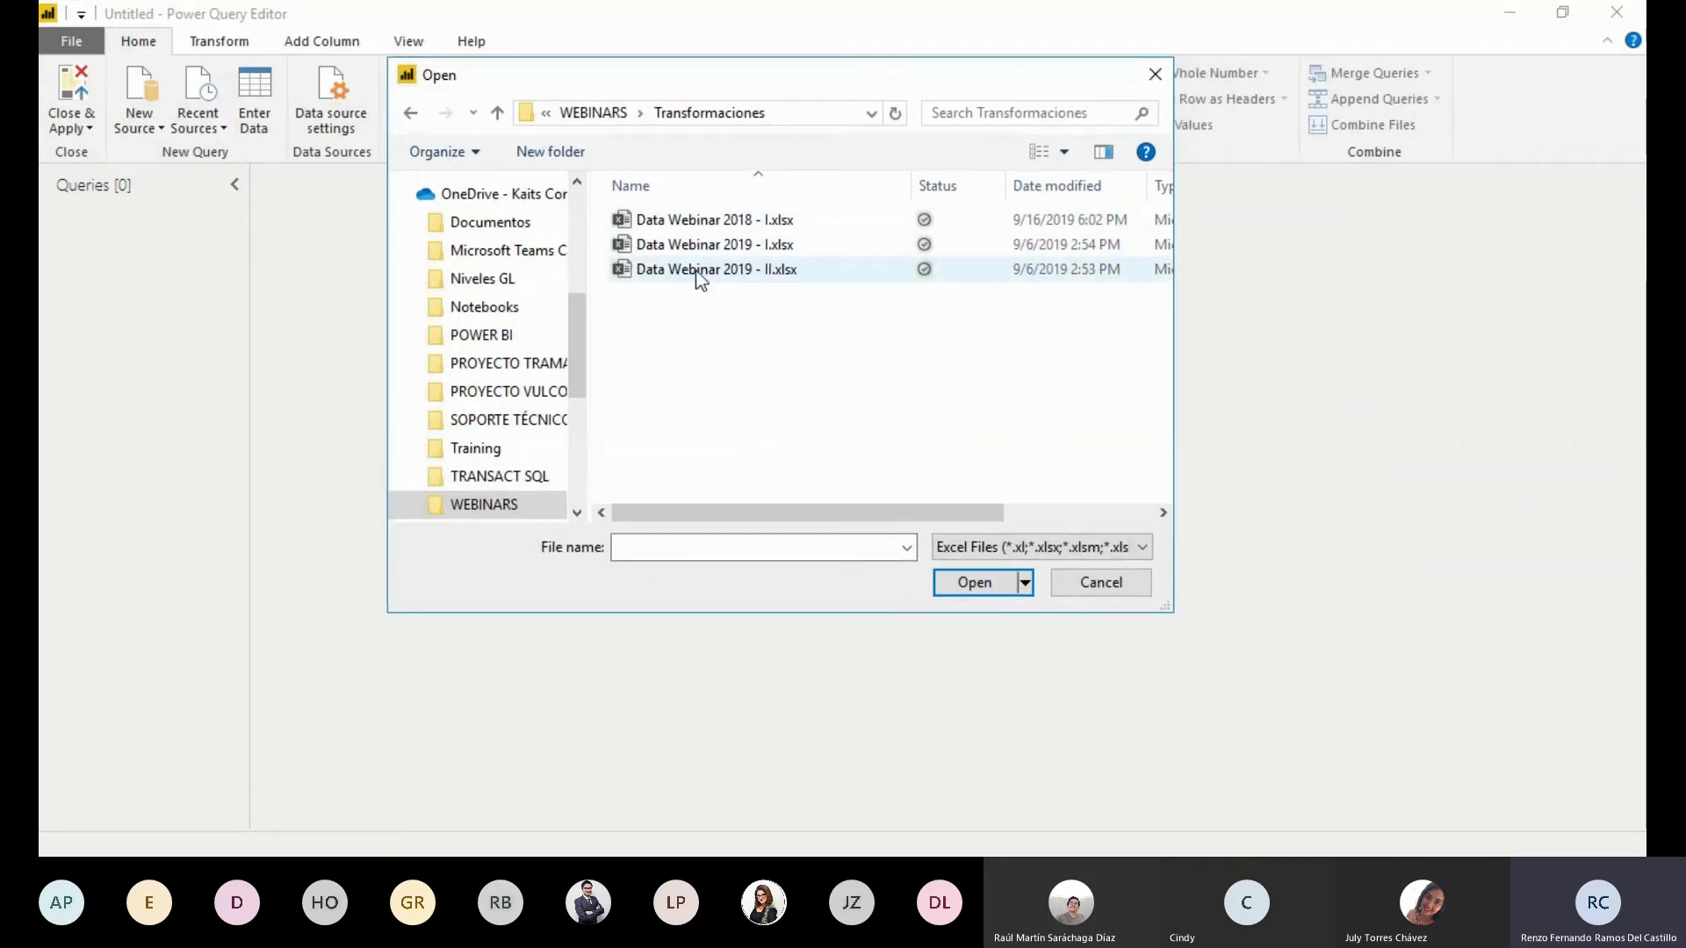
{"action": "left_click", "coordinate": [745, 258]}
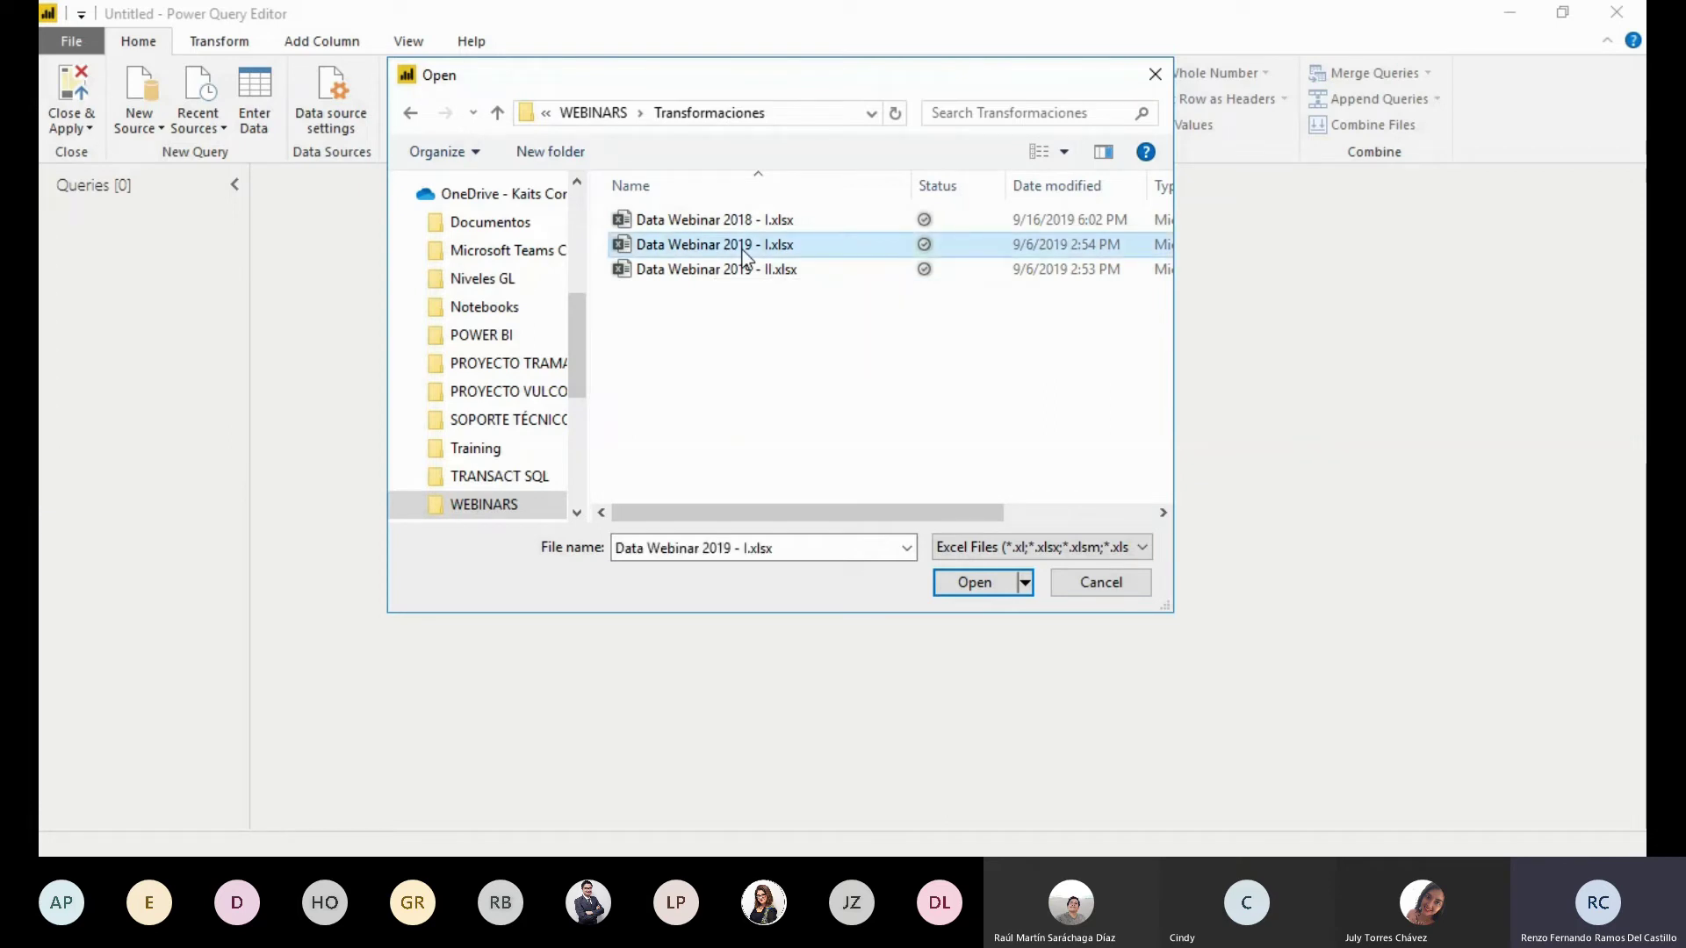
{"action": "left_click", "coordinate": [966, 580]}
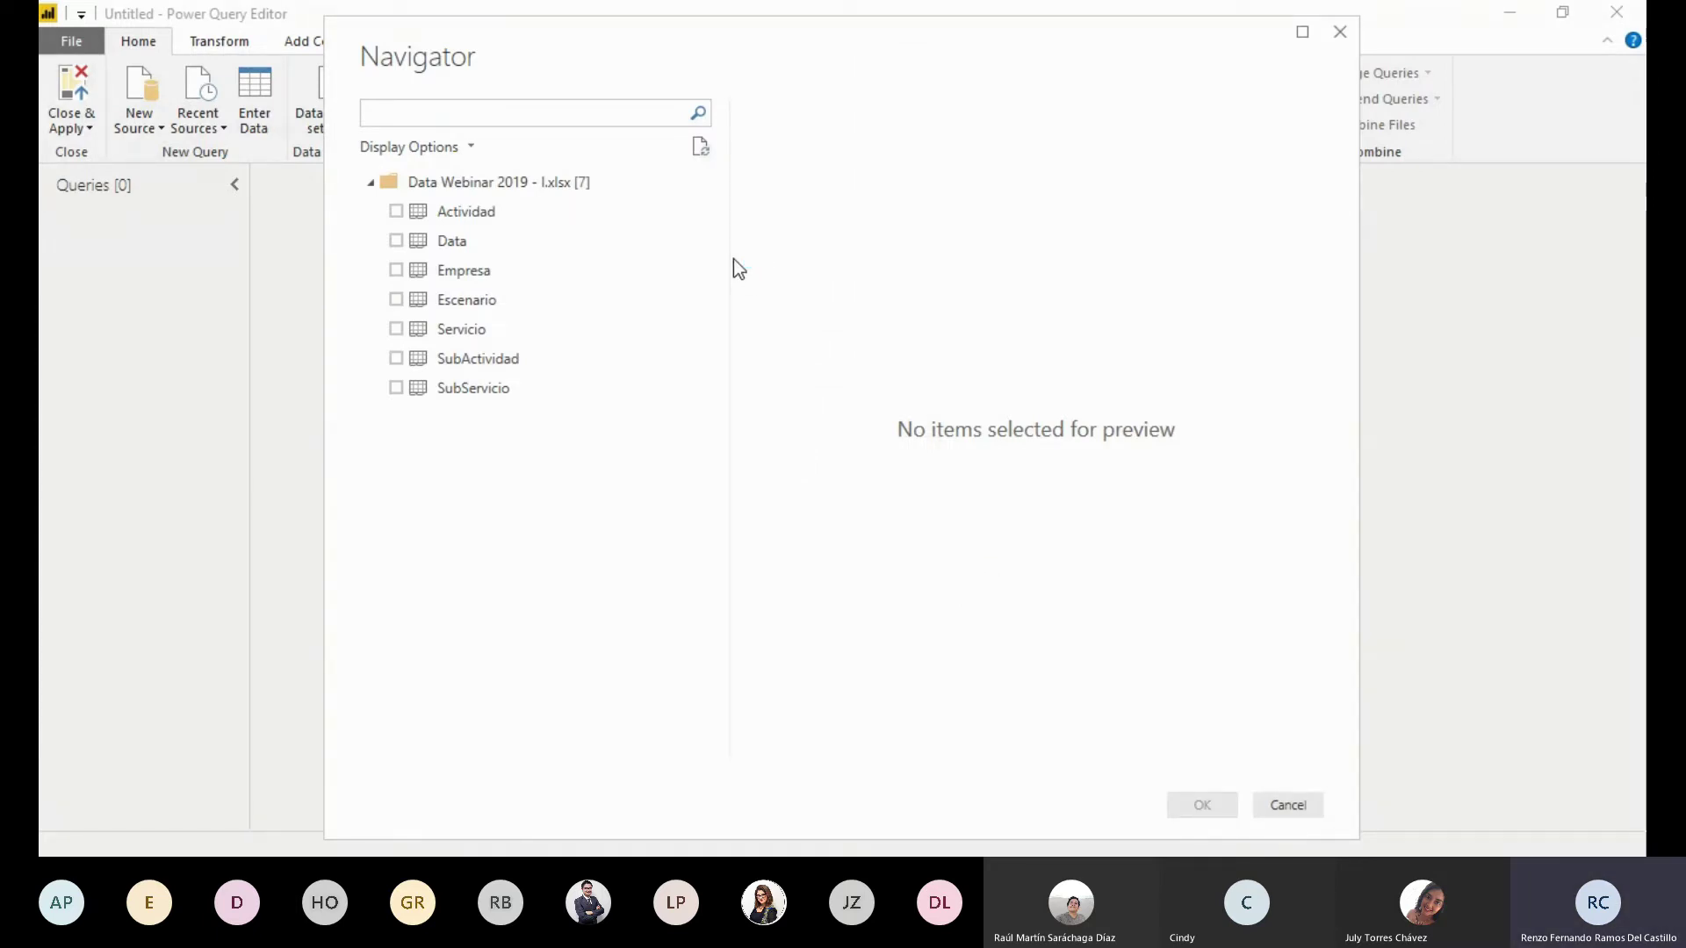
Preview the workbook's Data sheet and import it as a query
{"action": "left_click", "coordinate": [396, 241]}
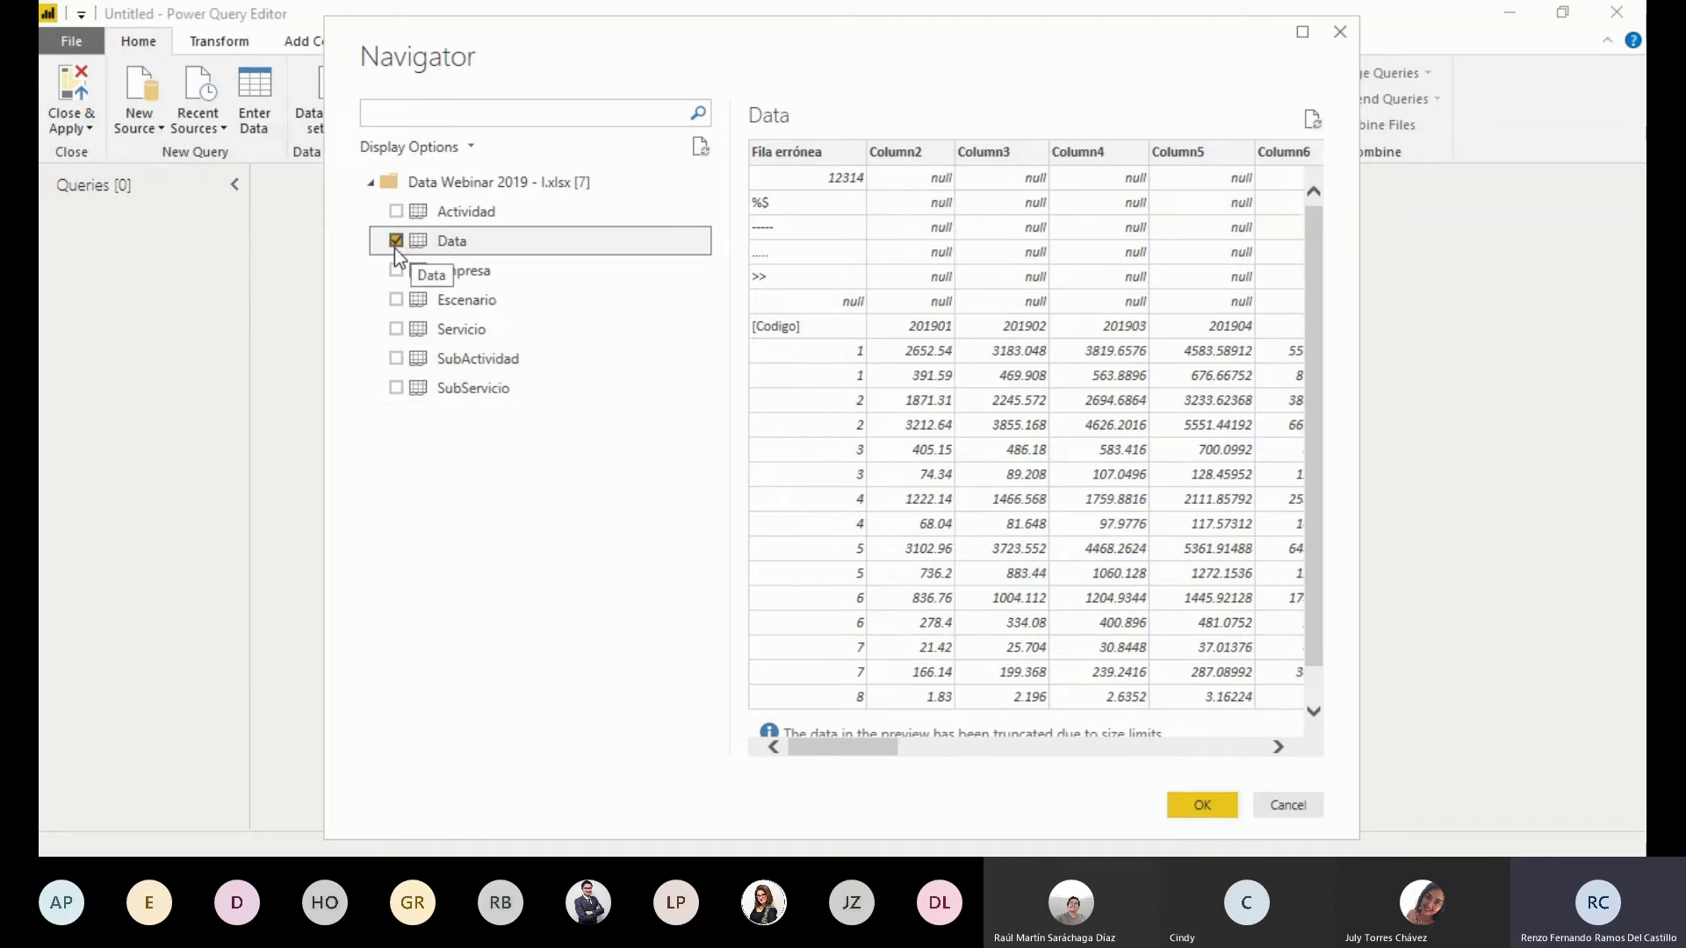
{"action": "mouse_move", "coordinate": [825, 748]}
{"action": "left_mouse_down"}
{"action": "mouse_move", "coordinate": [879, 750]}
{"action": "mouse_move", "coordinate": [833, 753]}
{"action": "left_mouse_up"}
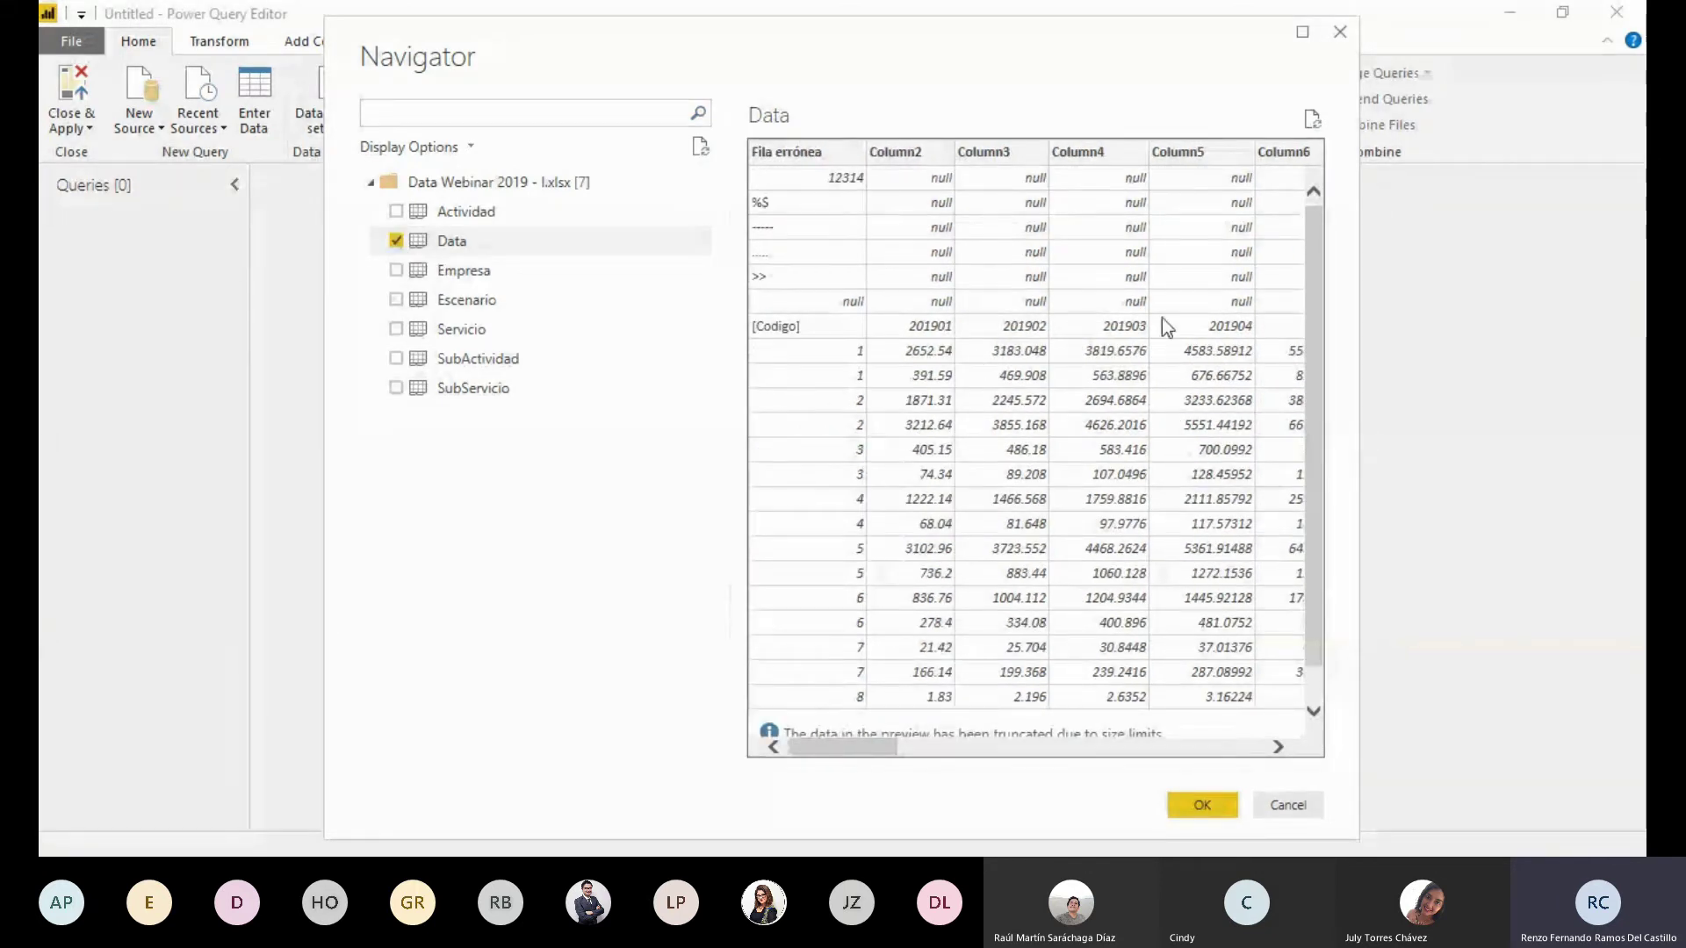
{"action": "mouse_move", "coordinate": [1314, 264]}
{"action": "left_mouse_down"}
{"action": "mouse_move", "coordinate": [1276, 278]}
{"action": "mouse_move", "coordinate": [1313, 215]}
{"action": "left_mouse_up"}
{"action": "left_click", "coordinate": [1203, 805]}
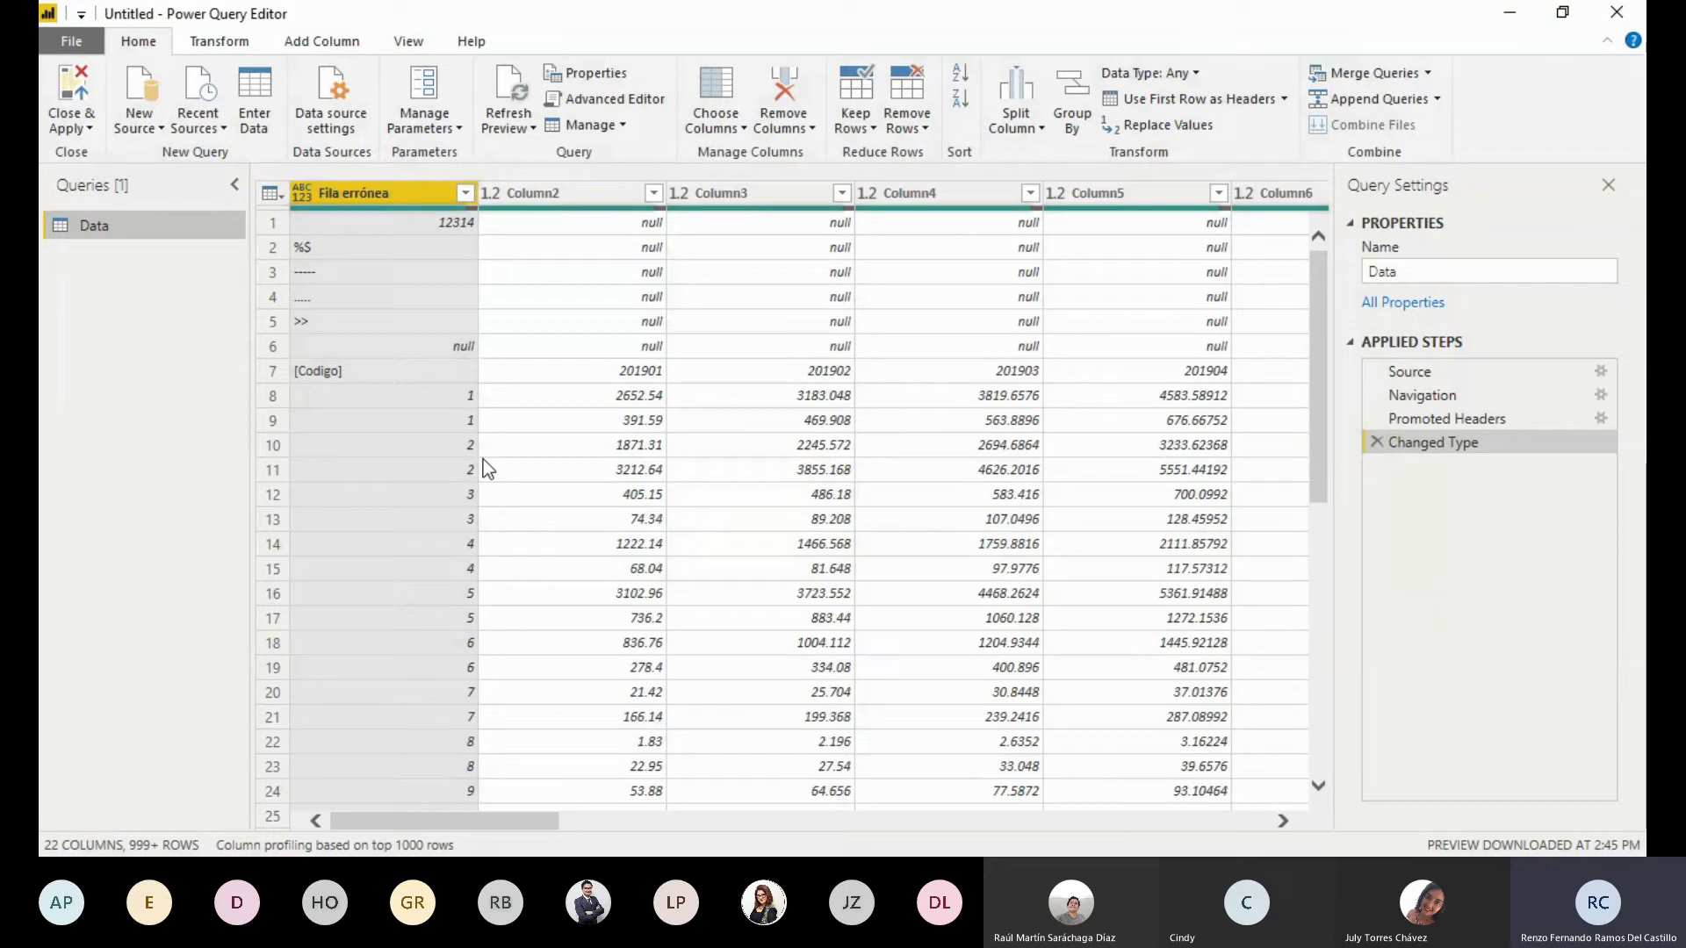
Examine the first rows of the Data query and its columns across to Column17 for content that needs cleaning
{"action": "left_click_drag", "start_coordinate": [489, 821], "coordinate": [425, 789]}
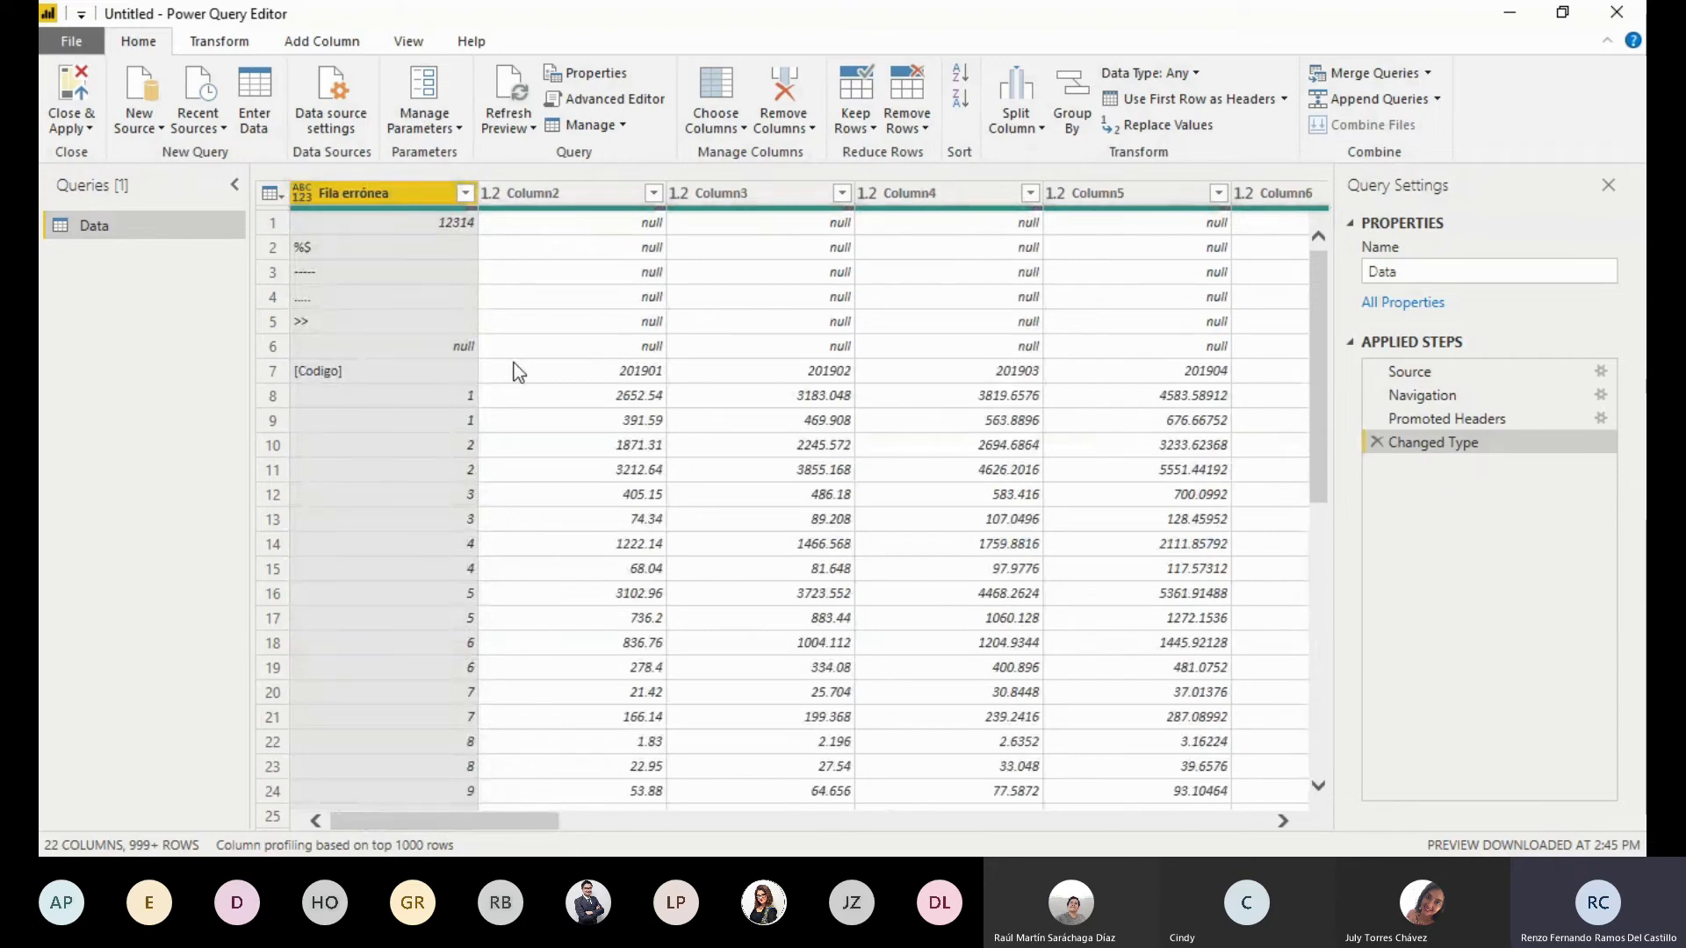
{"action": "left_click", "coordinate": [406, 250]}
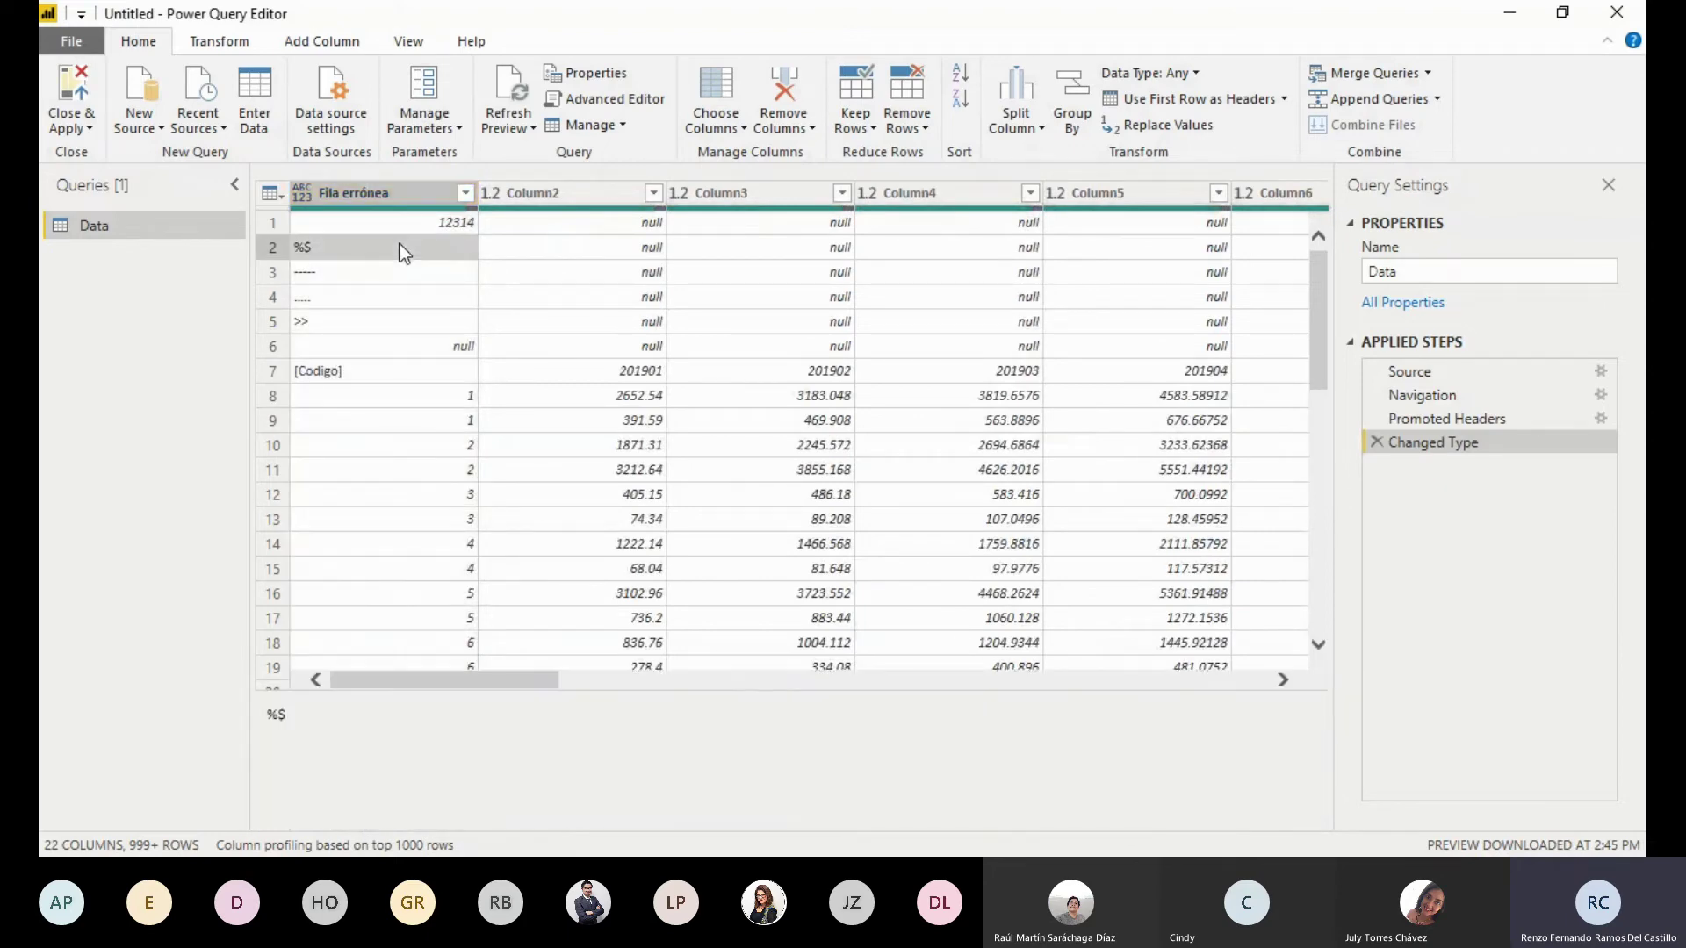
{"action": "left_click", "coordinate": [272, 224]}
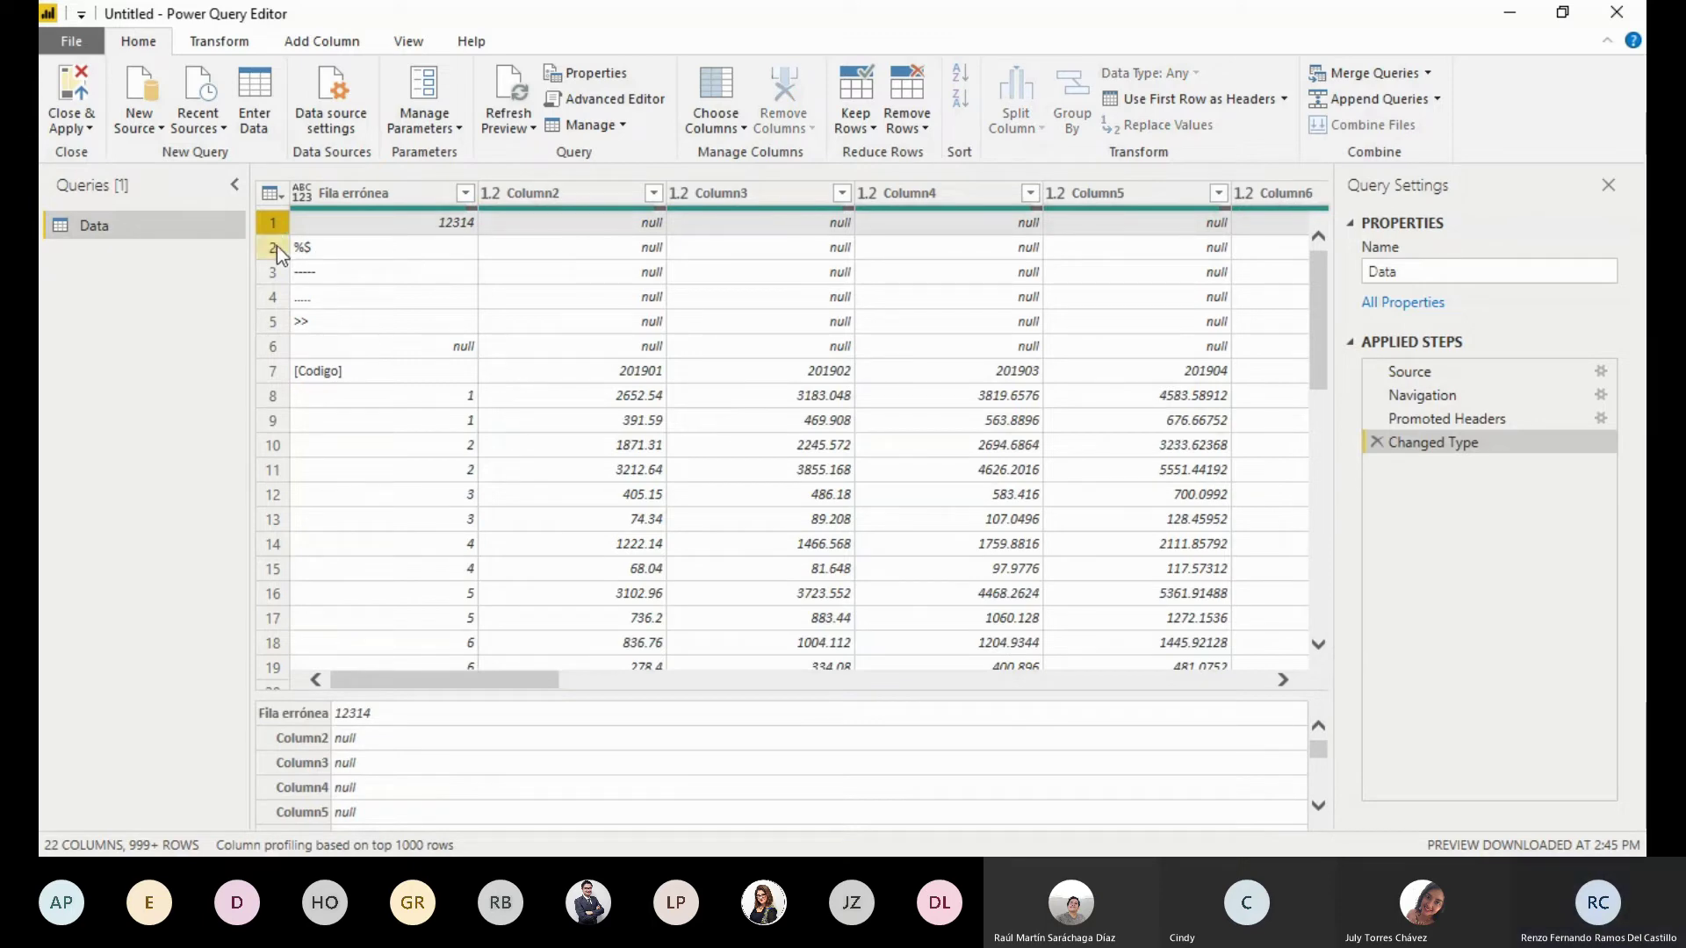
{"action": "left_click", "coordinate": [273, 248]}
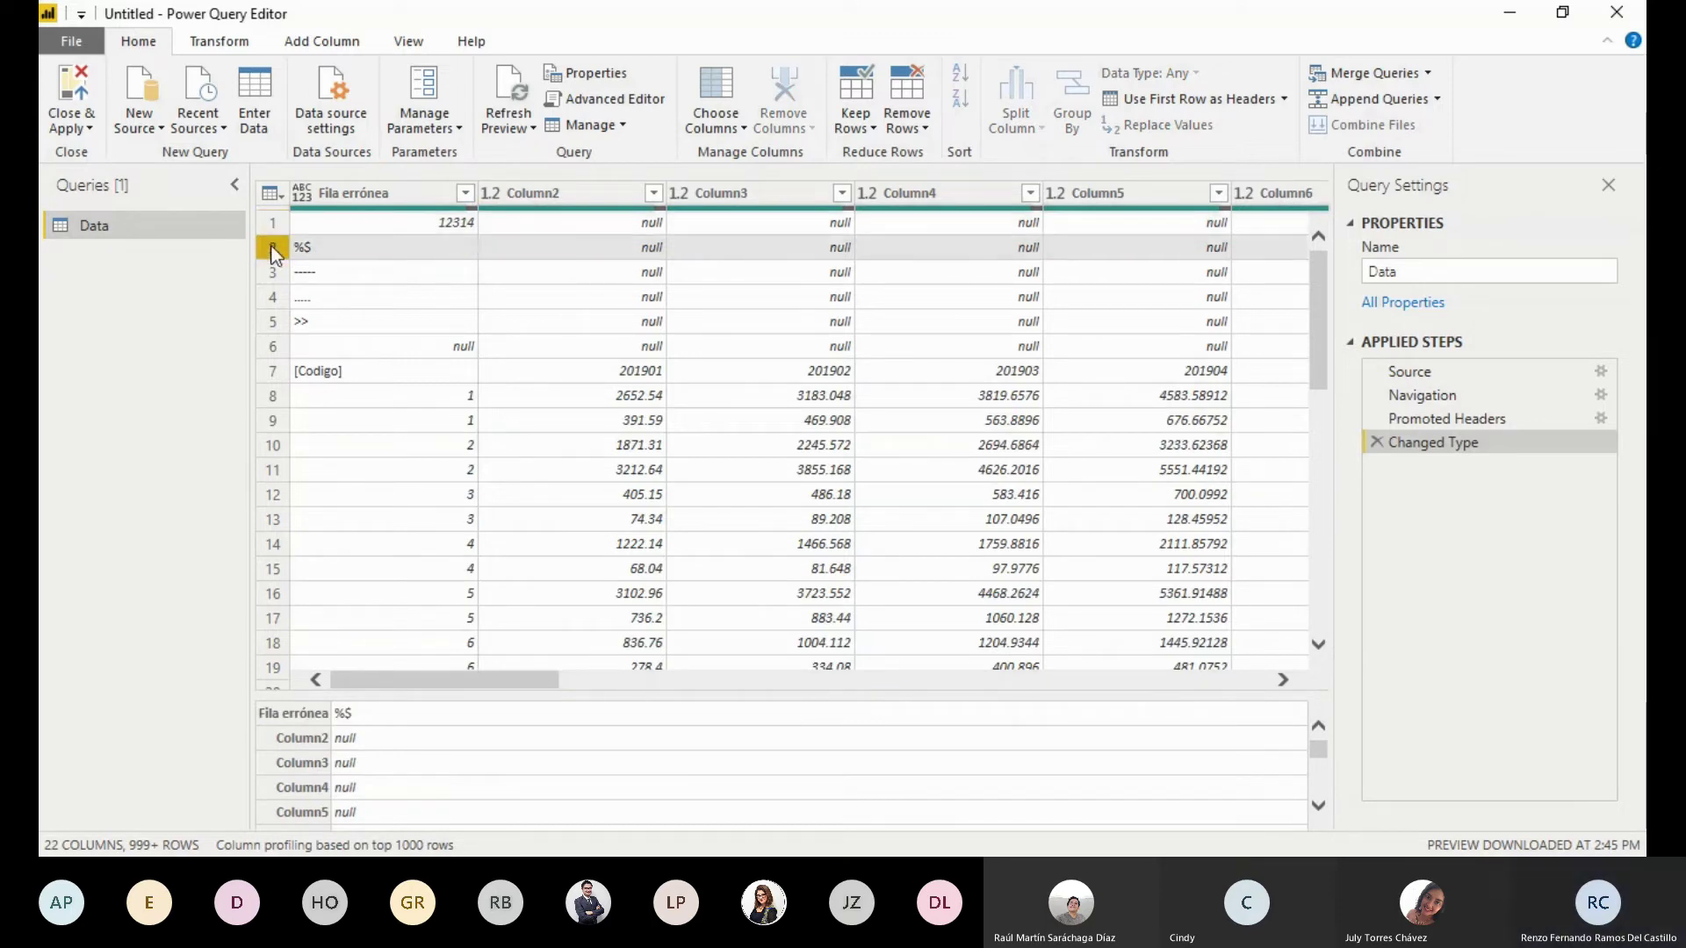
{"action": "left_click", "coordinate": [273, 249]}
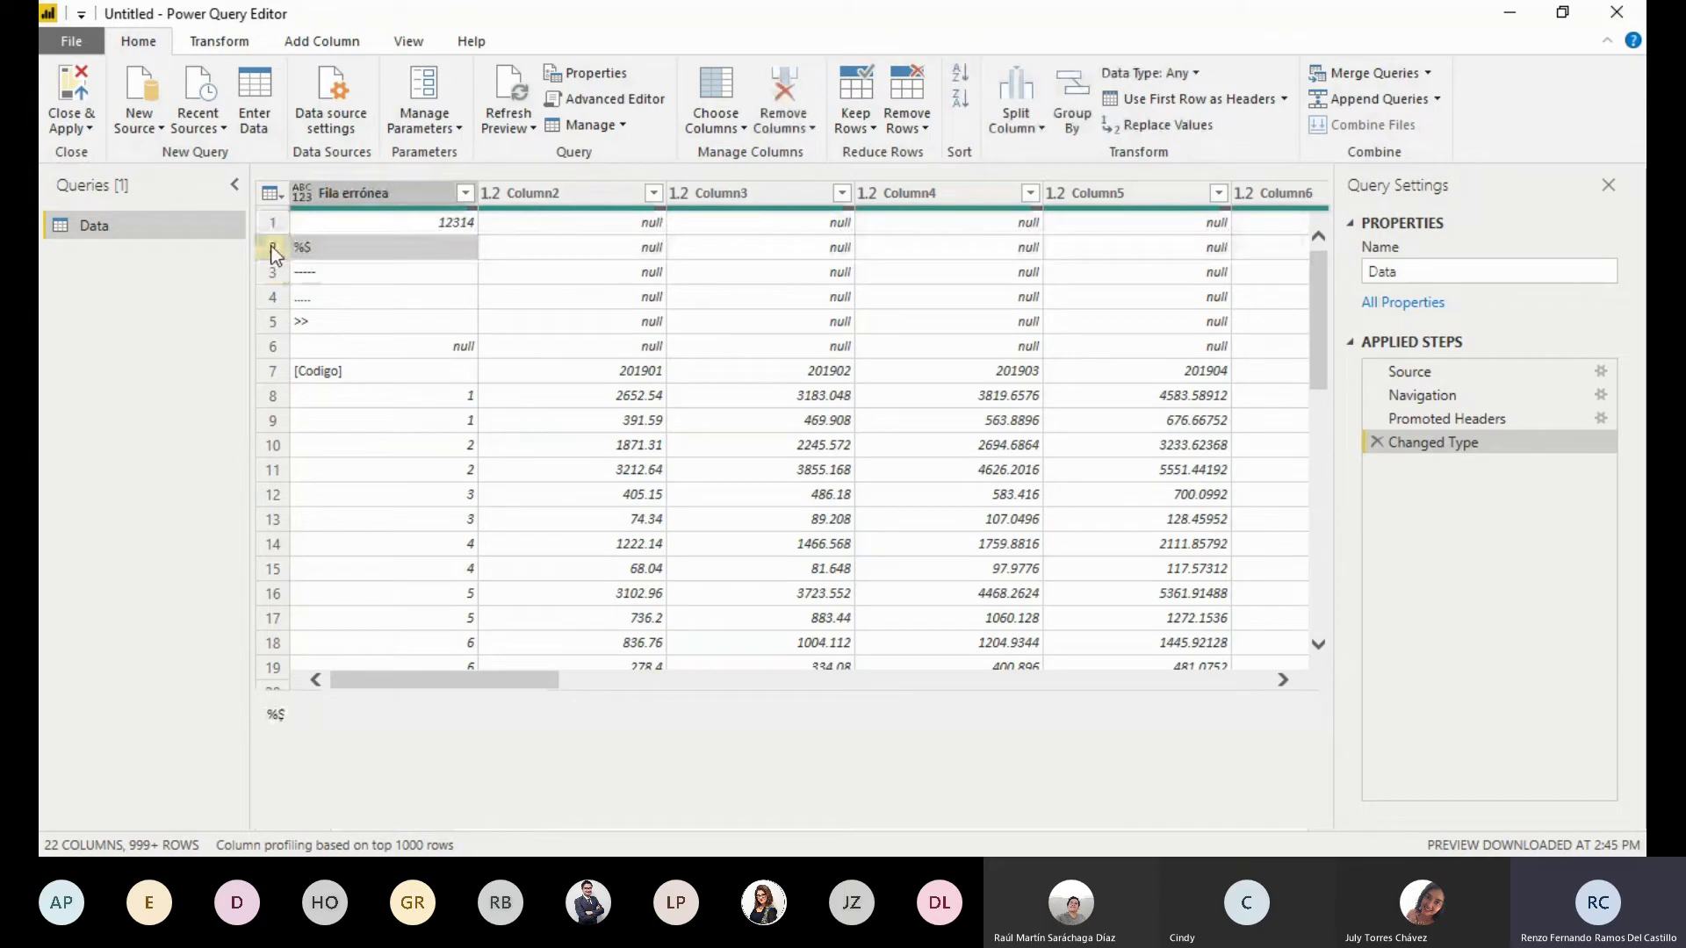
{"action": "key", "text": "Right"}
{"action": "key", "text": "Up"}
{"action": "key", "text": "Left"}
{"action": "key", "text": "Down"}
{"action": "key", "text": "Down"}
{"action": "key", "text": "Down"}
{"action": "key", "text": "Down"}
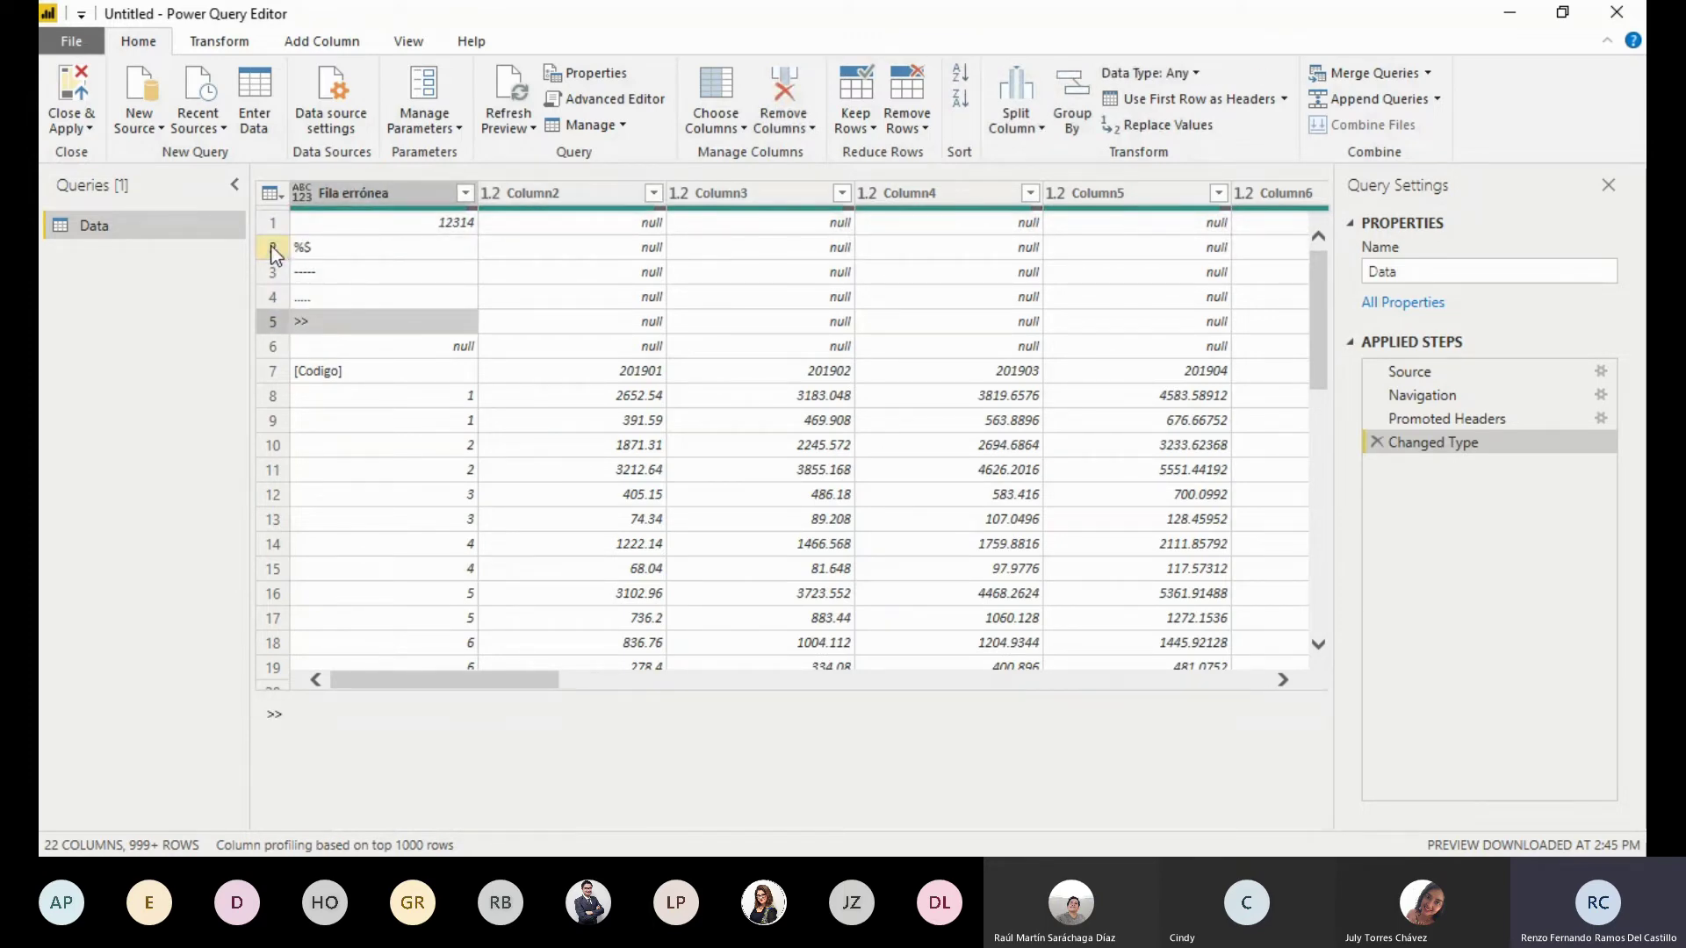
{"action": "key", "text": "Up"}
{"action": "key", "text": "Up"}
{"action": "key", "text": "Up"}
{"action": "key", "text": "Up"}
{"action": "key", "text": "Down"}
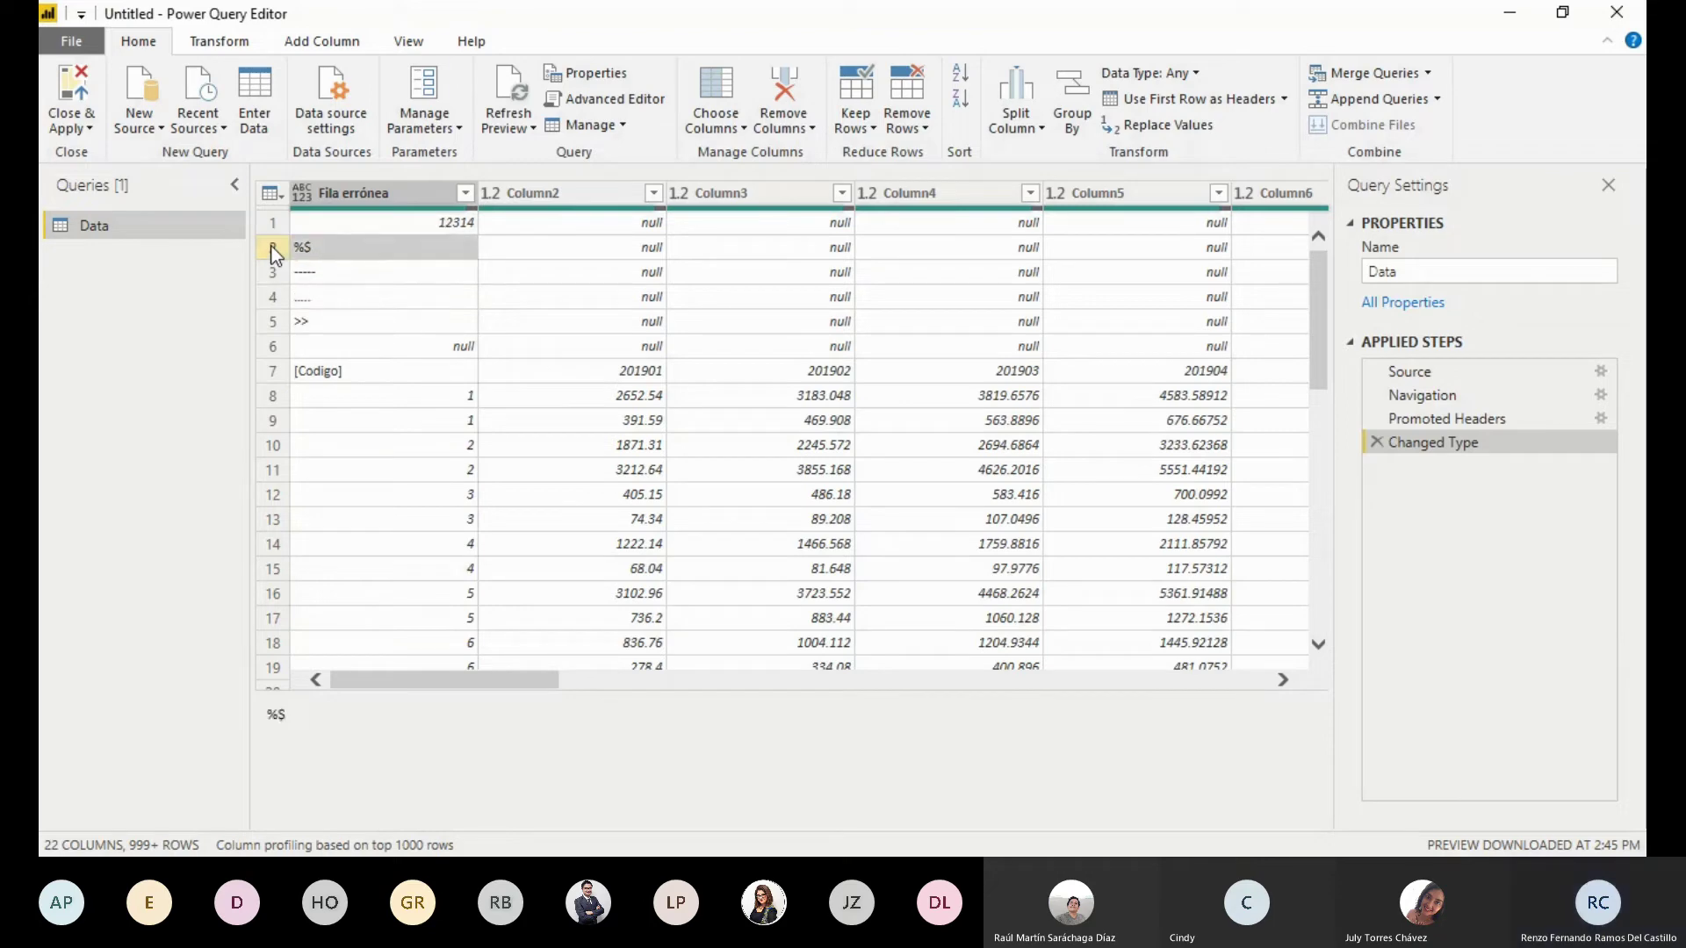
{"action": "key", "text": "Up"}
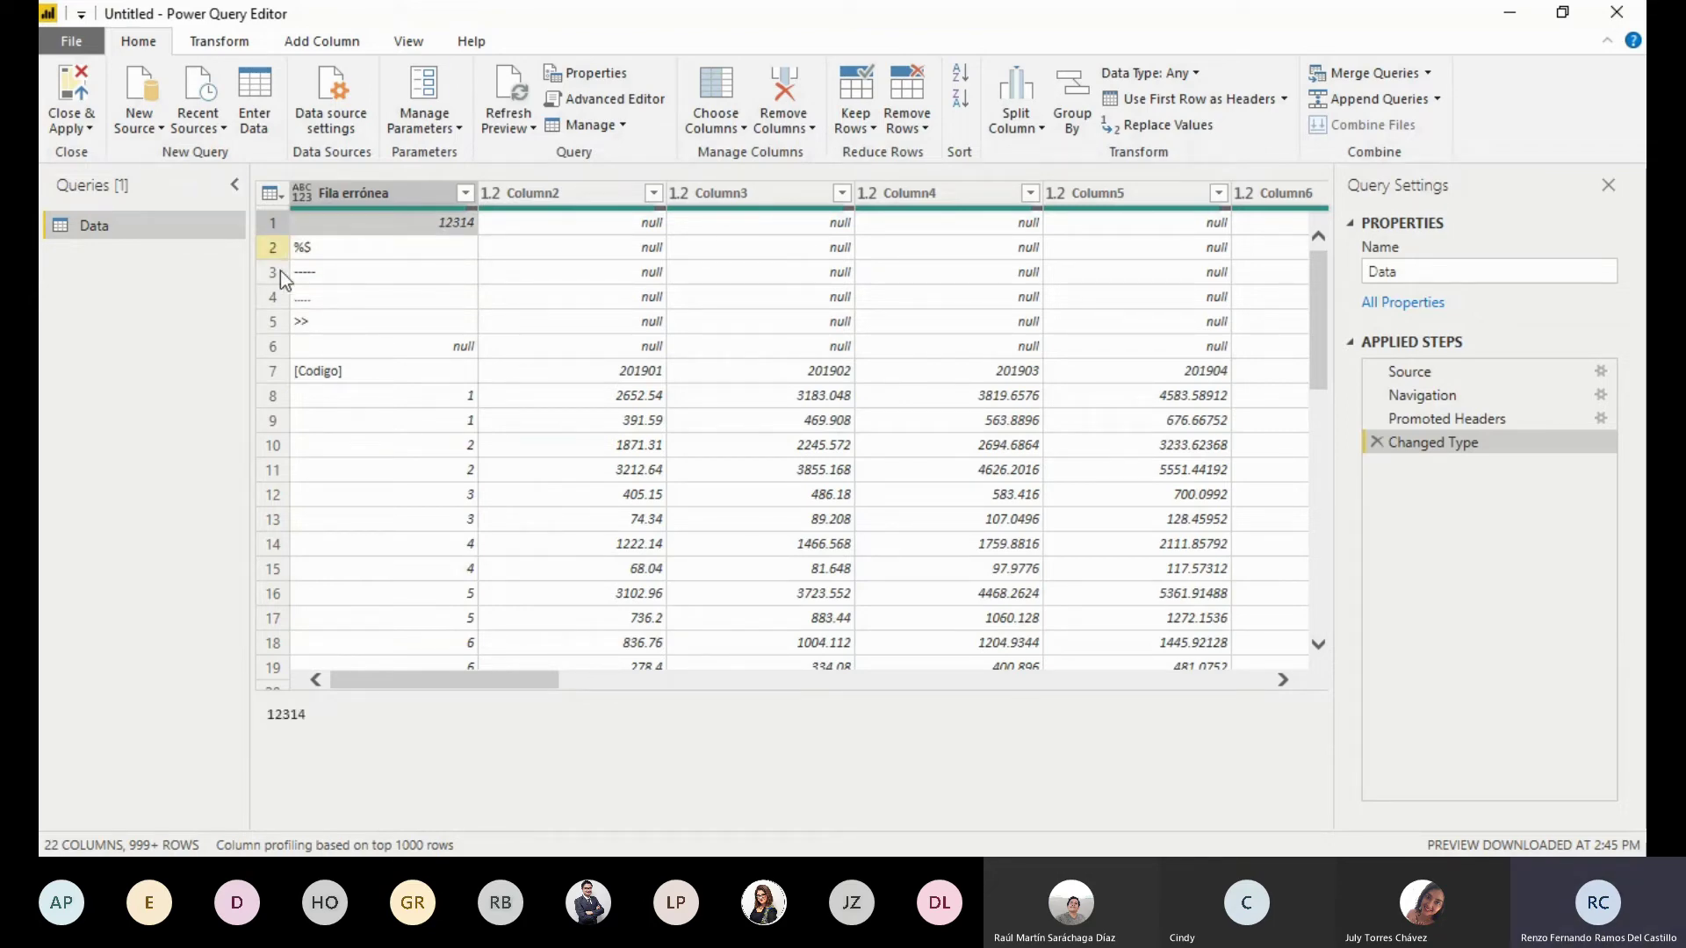
{"action": "left_click_drag", "start_coordinate": [447, 680], "coordinate": [934, 629]}
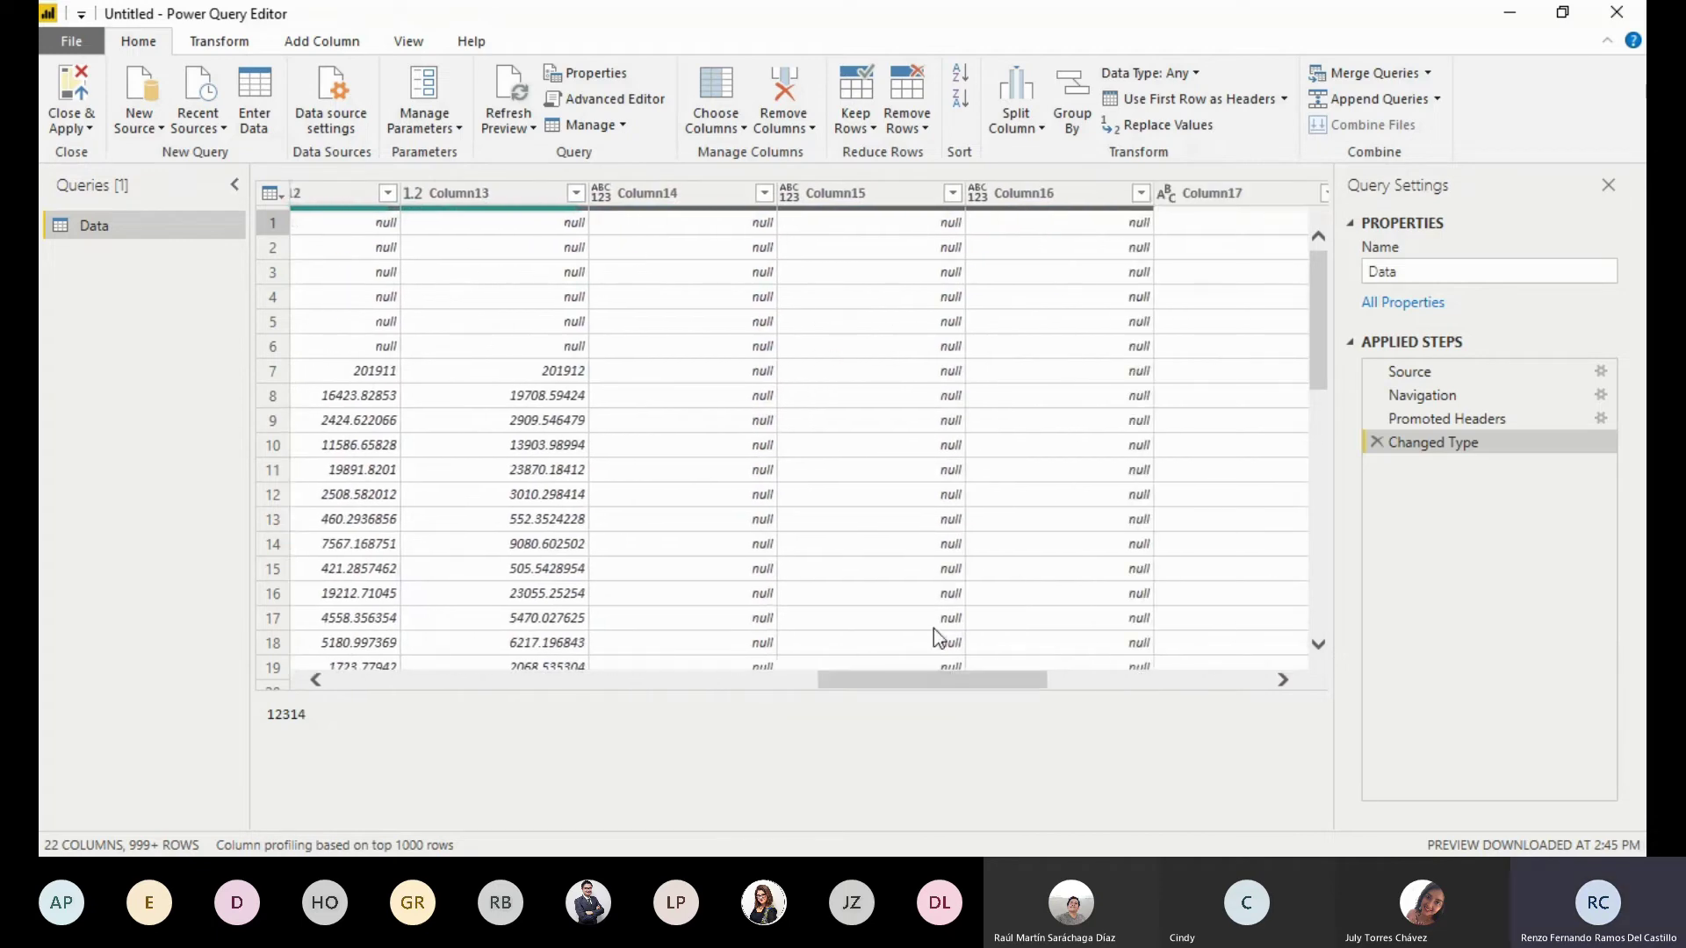
Highlight Column14 through Column16 to examine their contents, and review the first columns of the Data query
{"action": "left_click", "coordinate": [702, 202]}
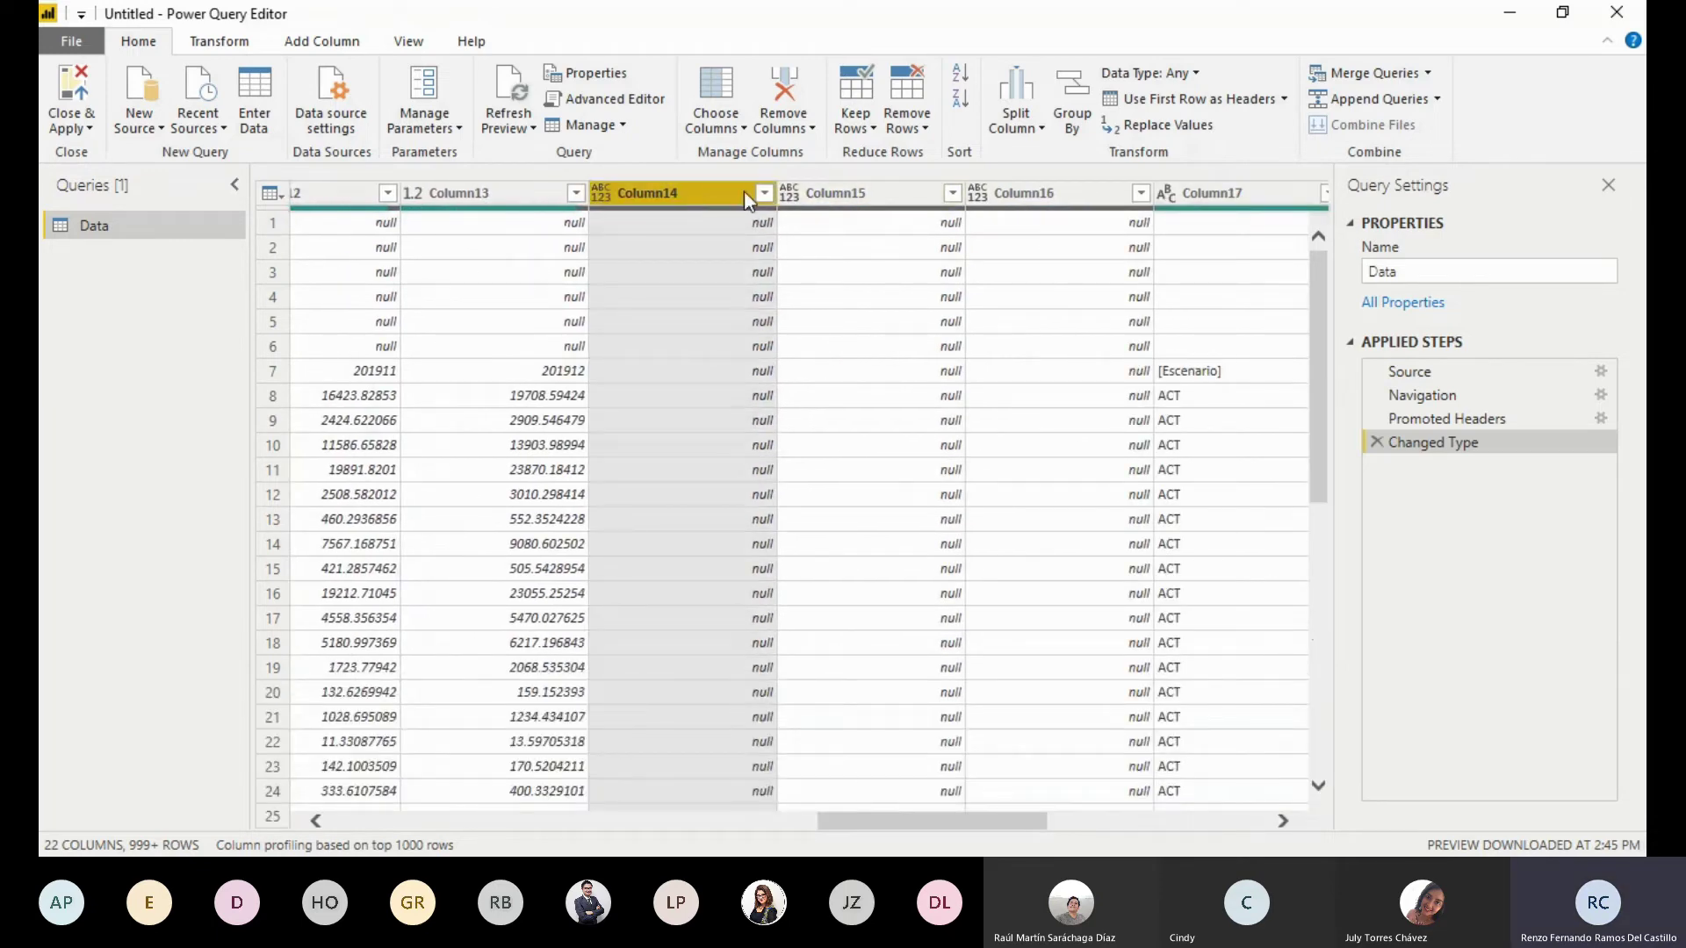
{"action": "left_click", "coordinate": [884, 188], "text": "shift"}
{"action": "left_click", "coordinate": [1019, 193], "text": "shift"}
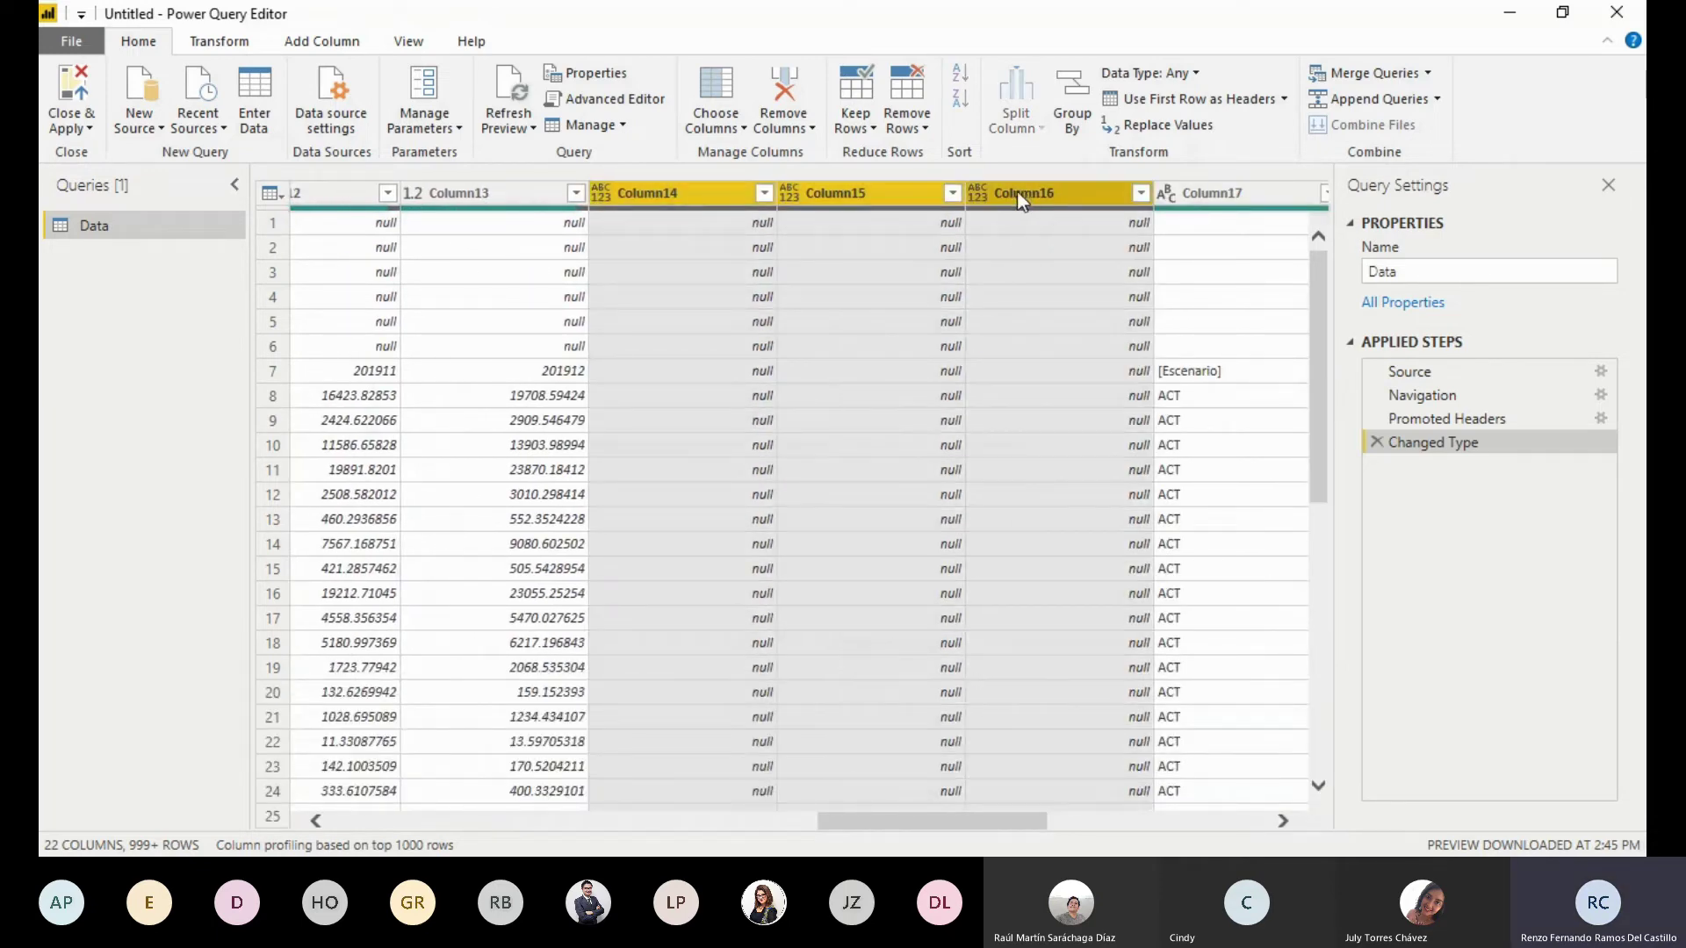
{"action": "left_click_drag", "start_coordinate": [1317, 351], "coordinate": [1331, 285]}
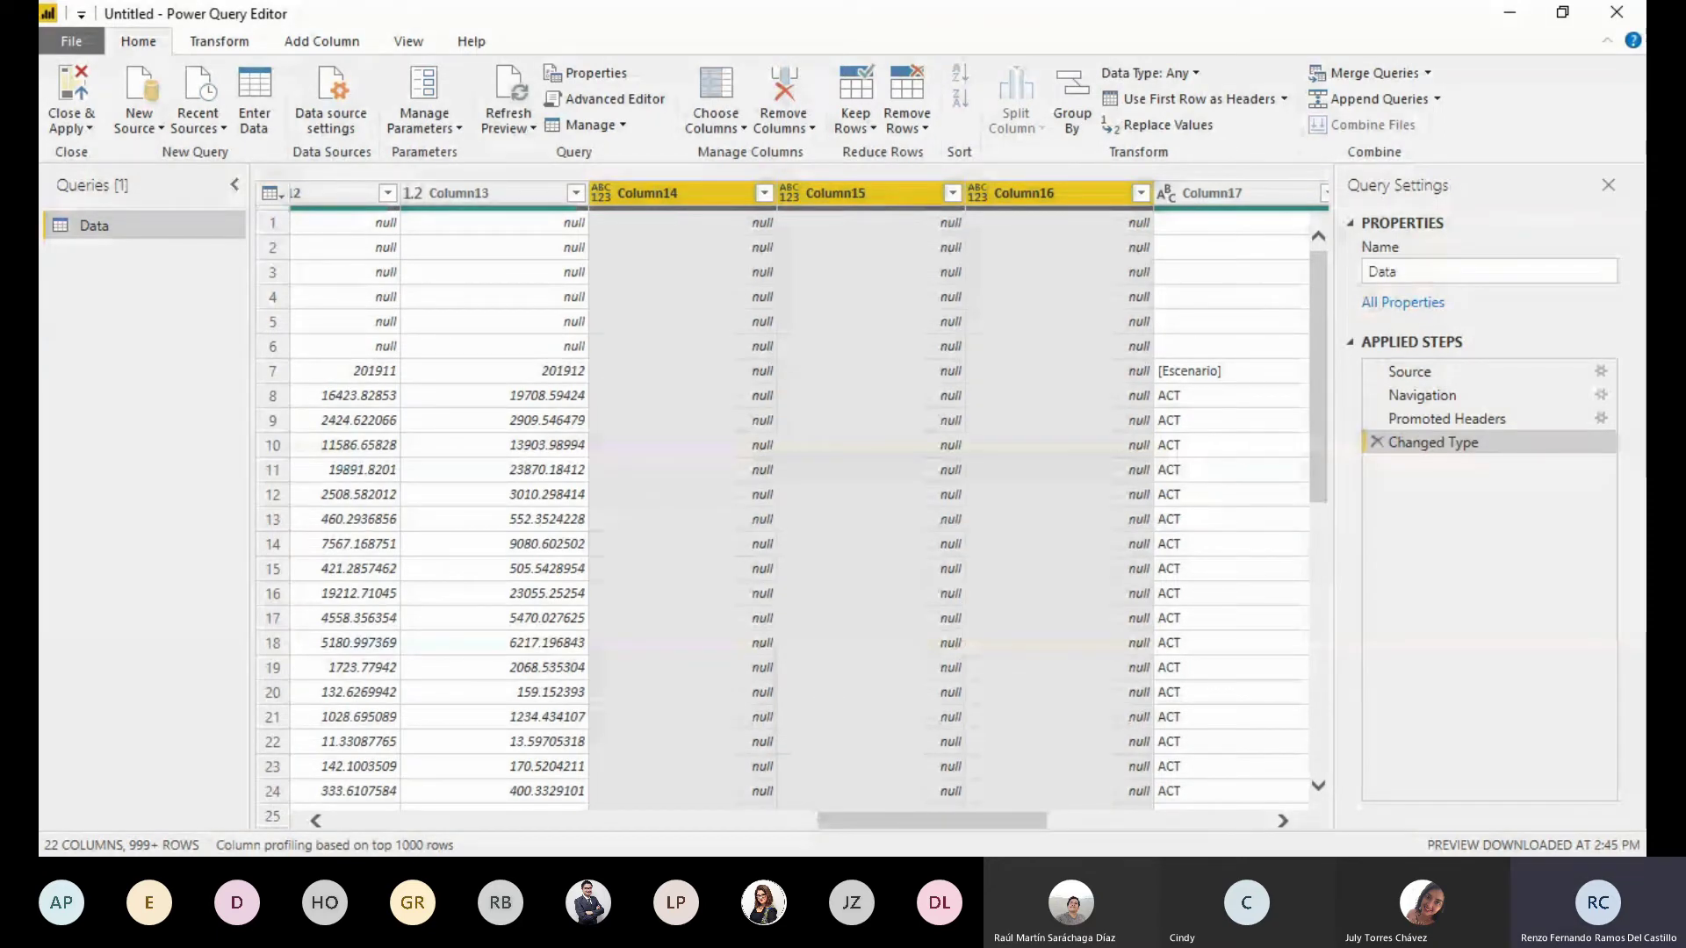
{"action": "left_click_drag", "start_coordinate": [904, 824], "coordinate": [335, 825]}
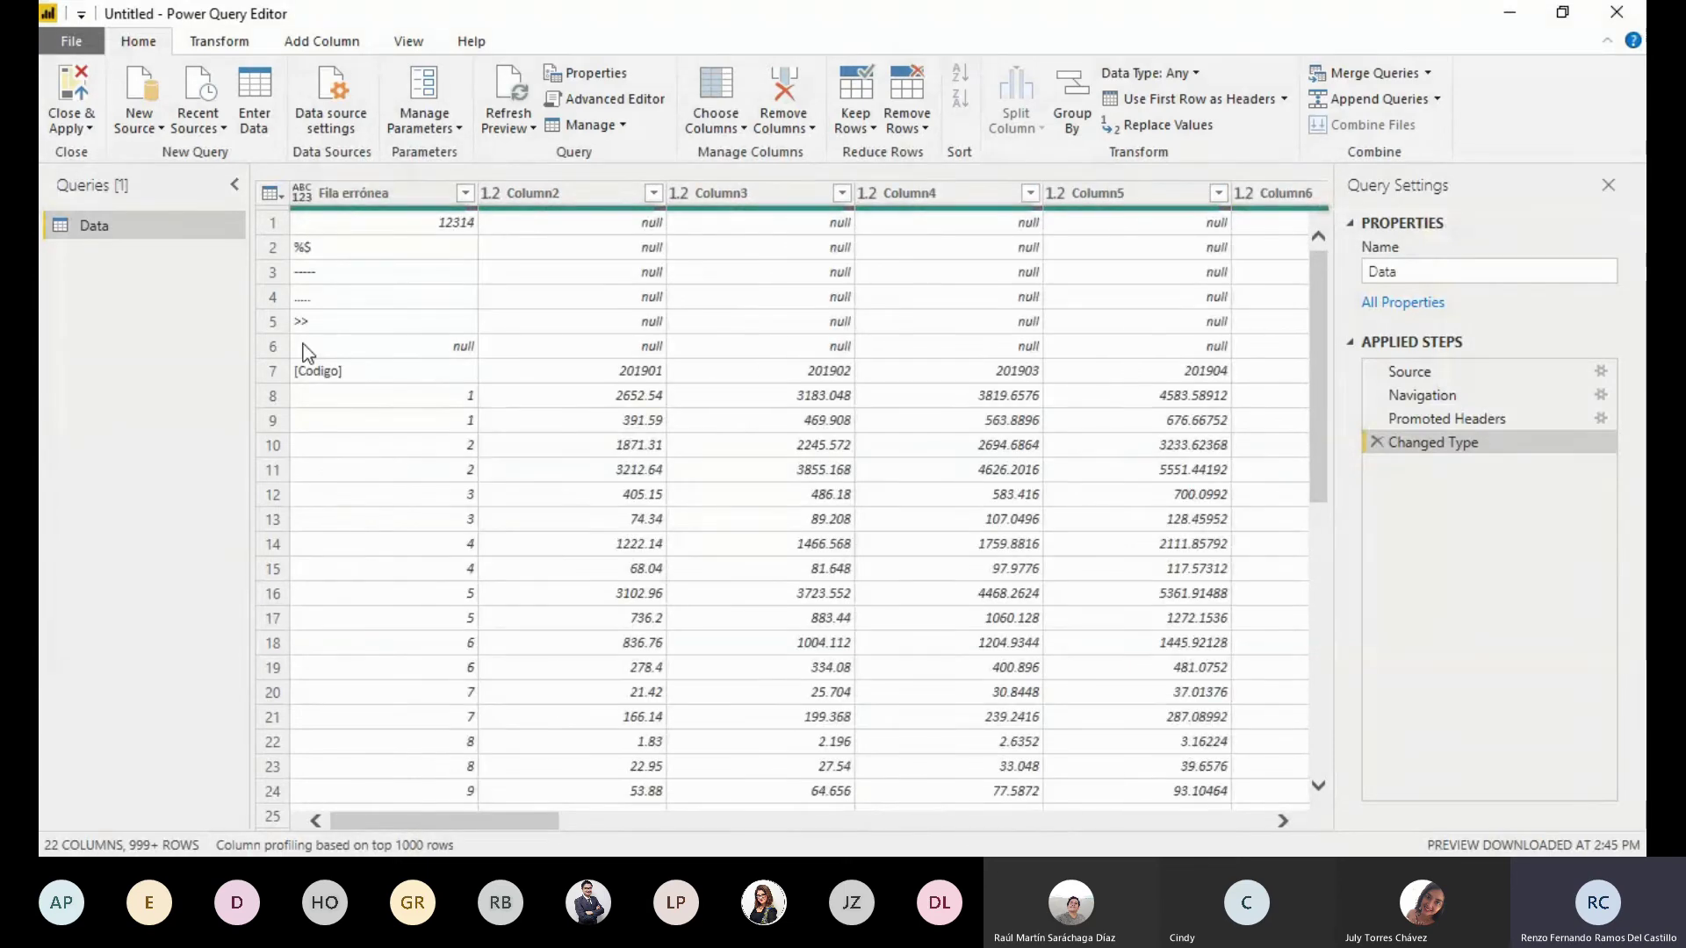
{"action": "left_click", "coordinate": [277, 225]}
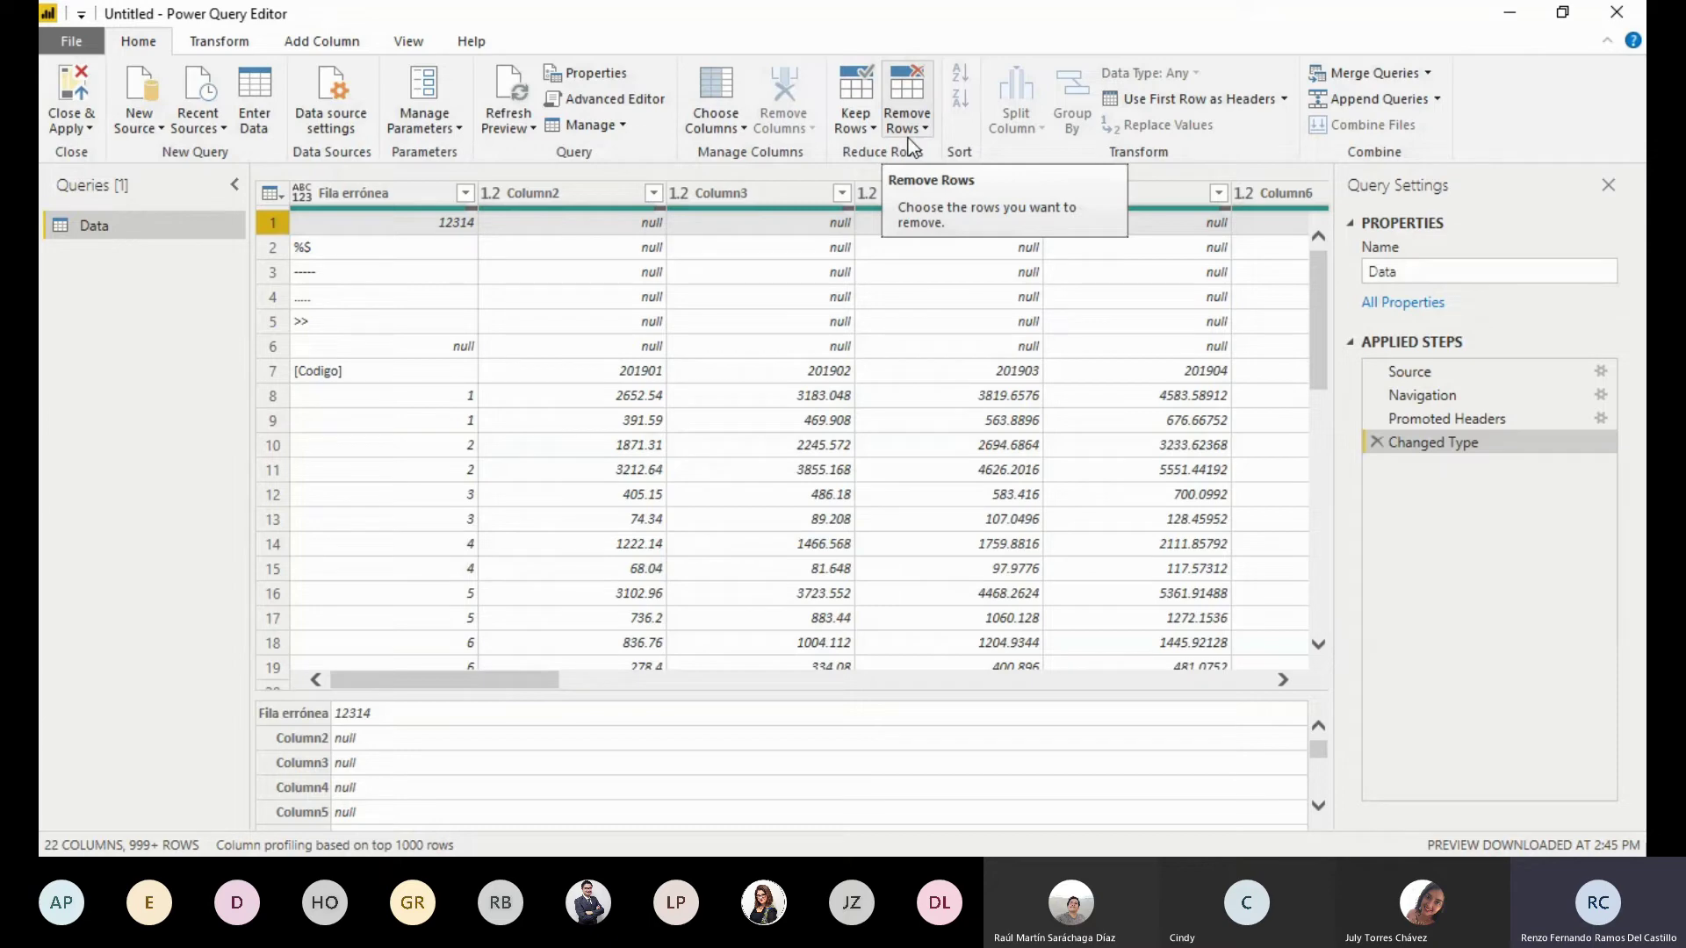
{"action": "left_click", "coordinate": [233, 44]}
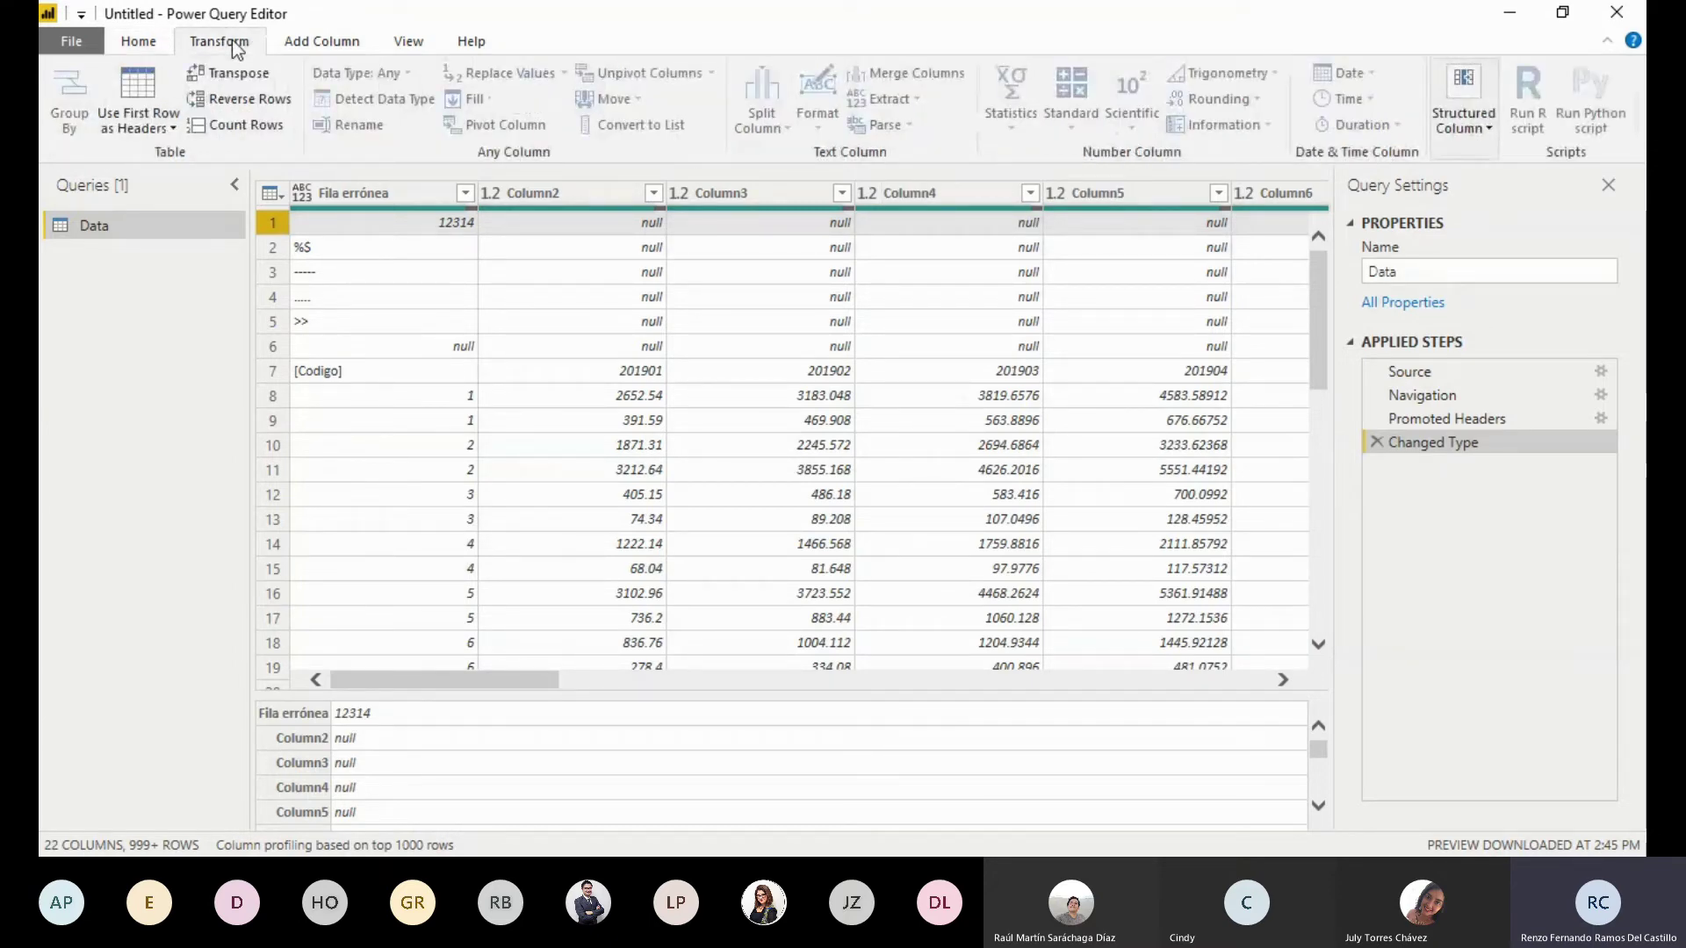
{"action": "left_click", "coordinate": [300, 44]}
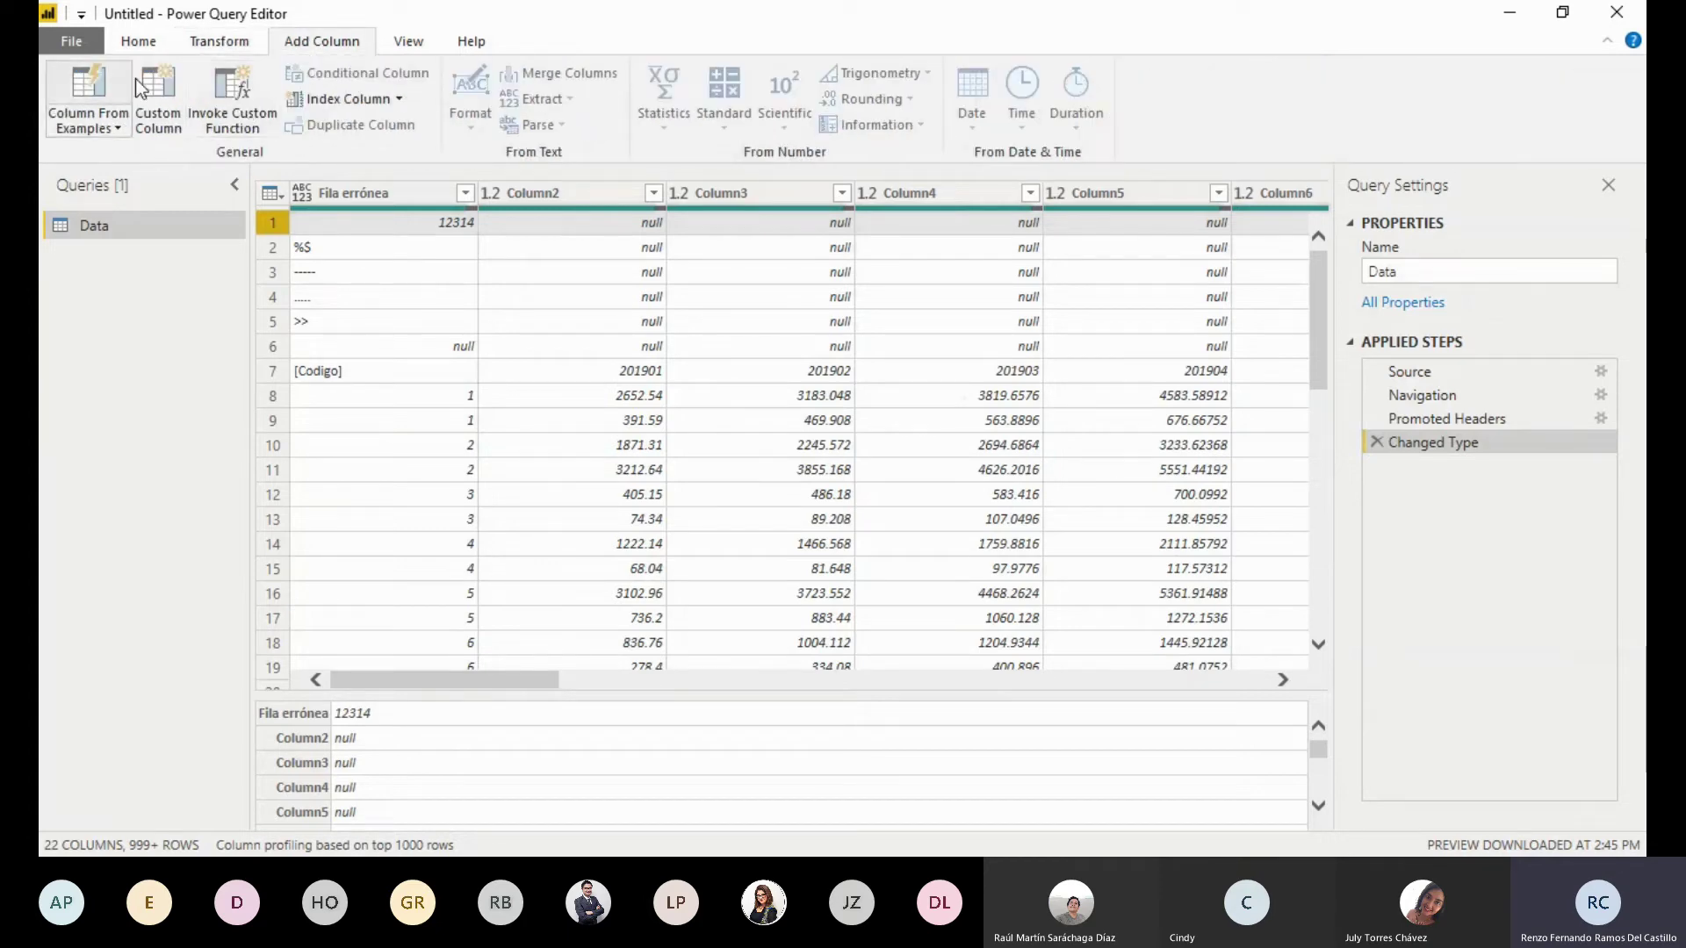
{"action": "left_click", "coordinate": [224, 44]}
{"action": "left_click", "coordinate": [145, 41]}
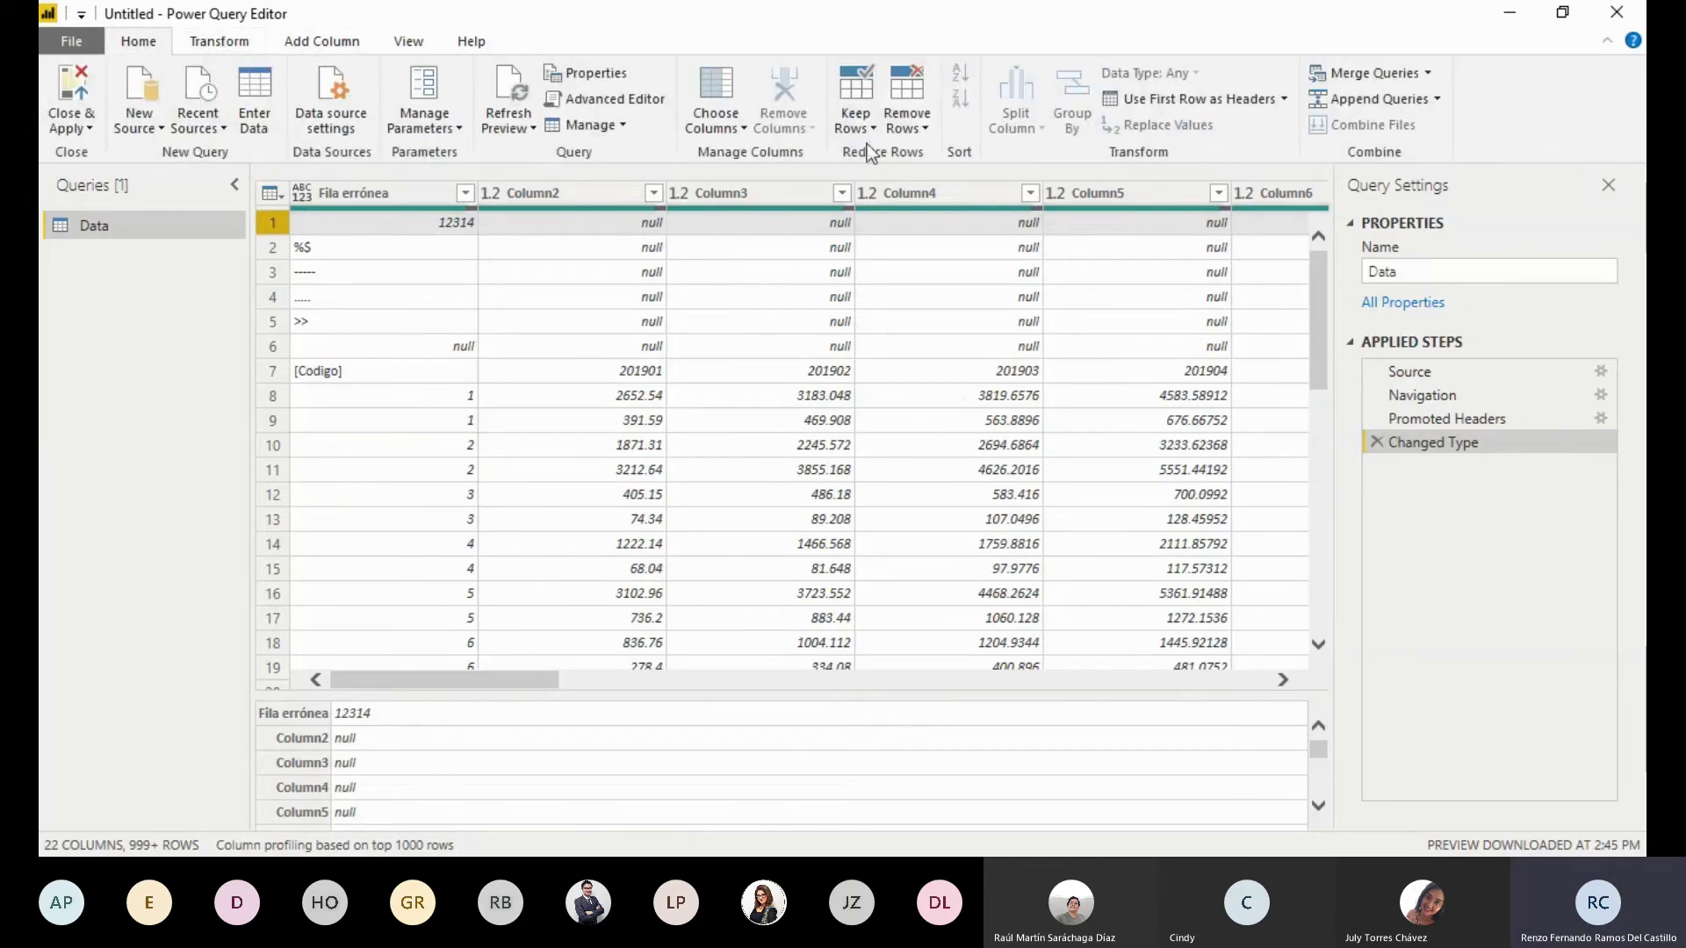
Remove the top 6 rows from the Data query
{"action": "left_click", "coordinate": [922, 133]}
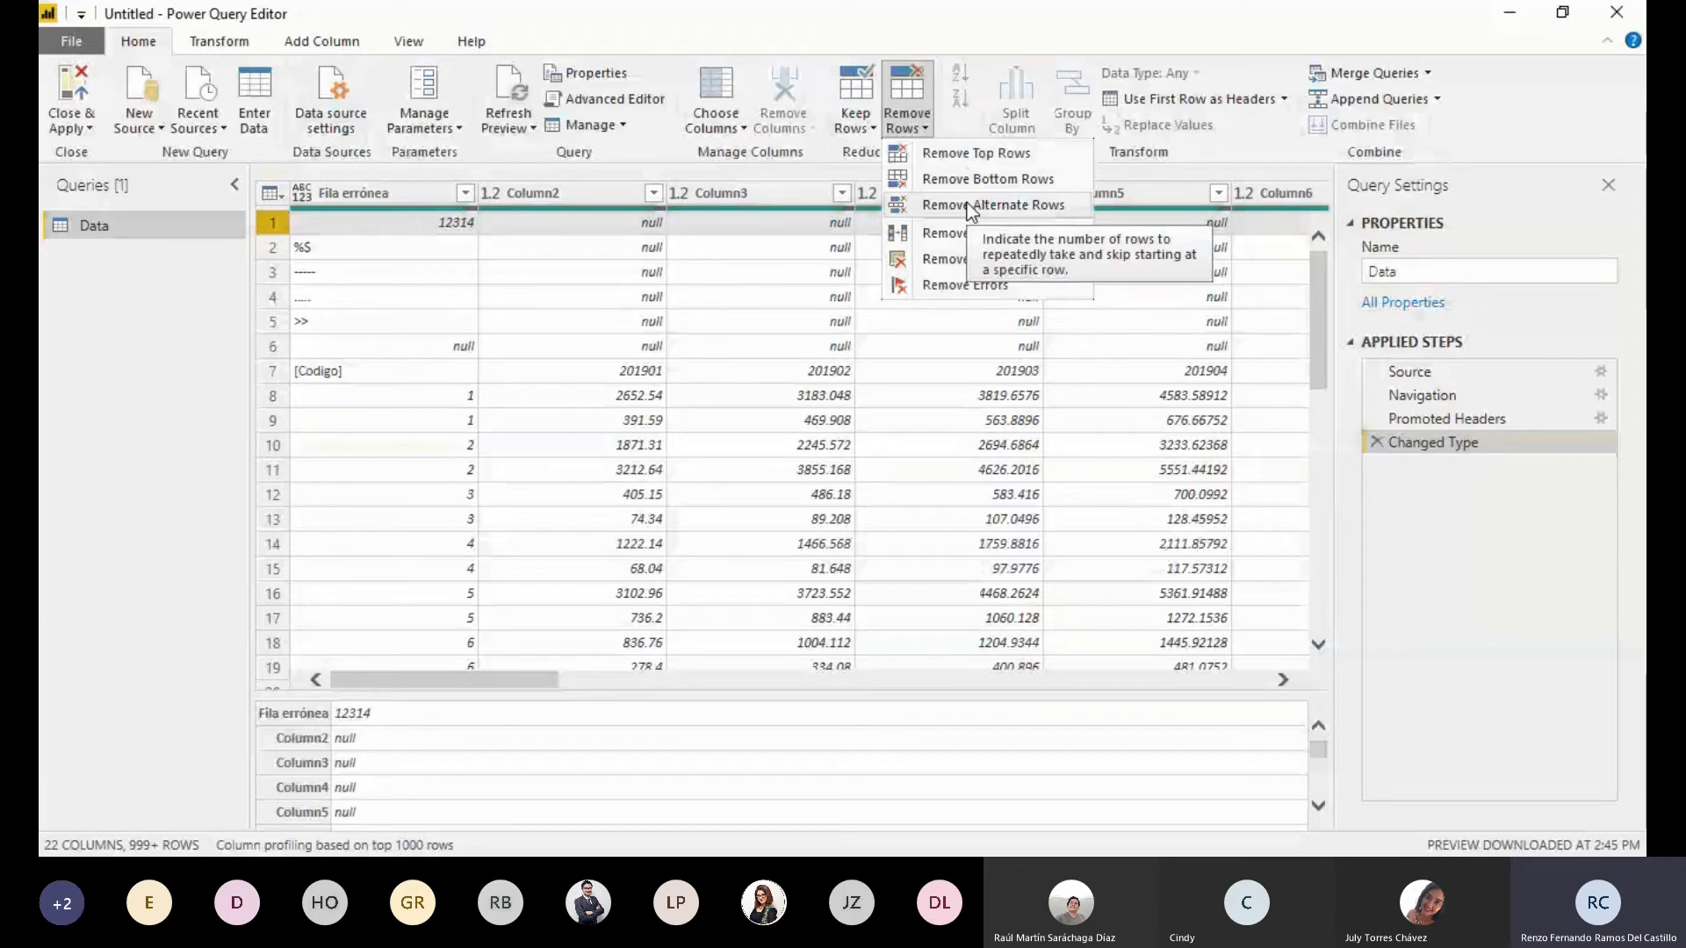
{"action": "left_click", "coordinate": [947, 156]}
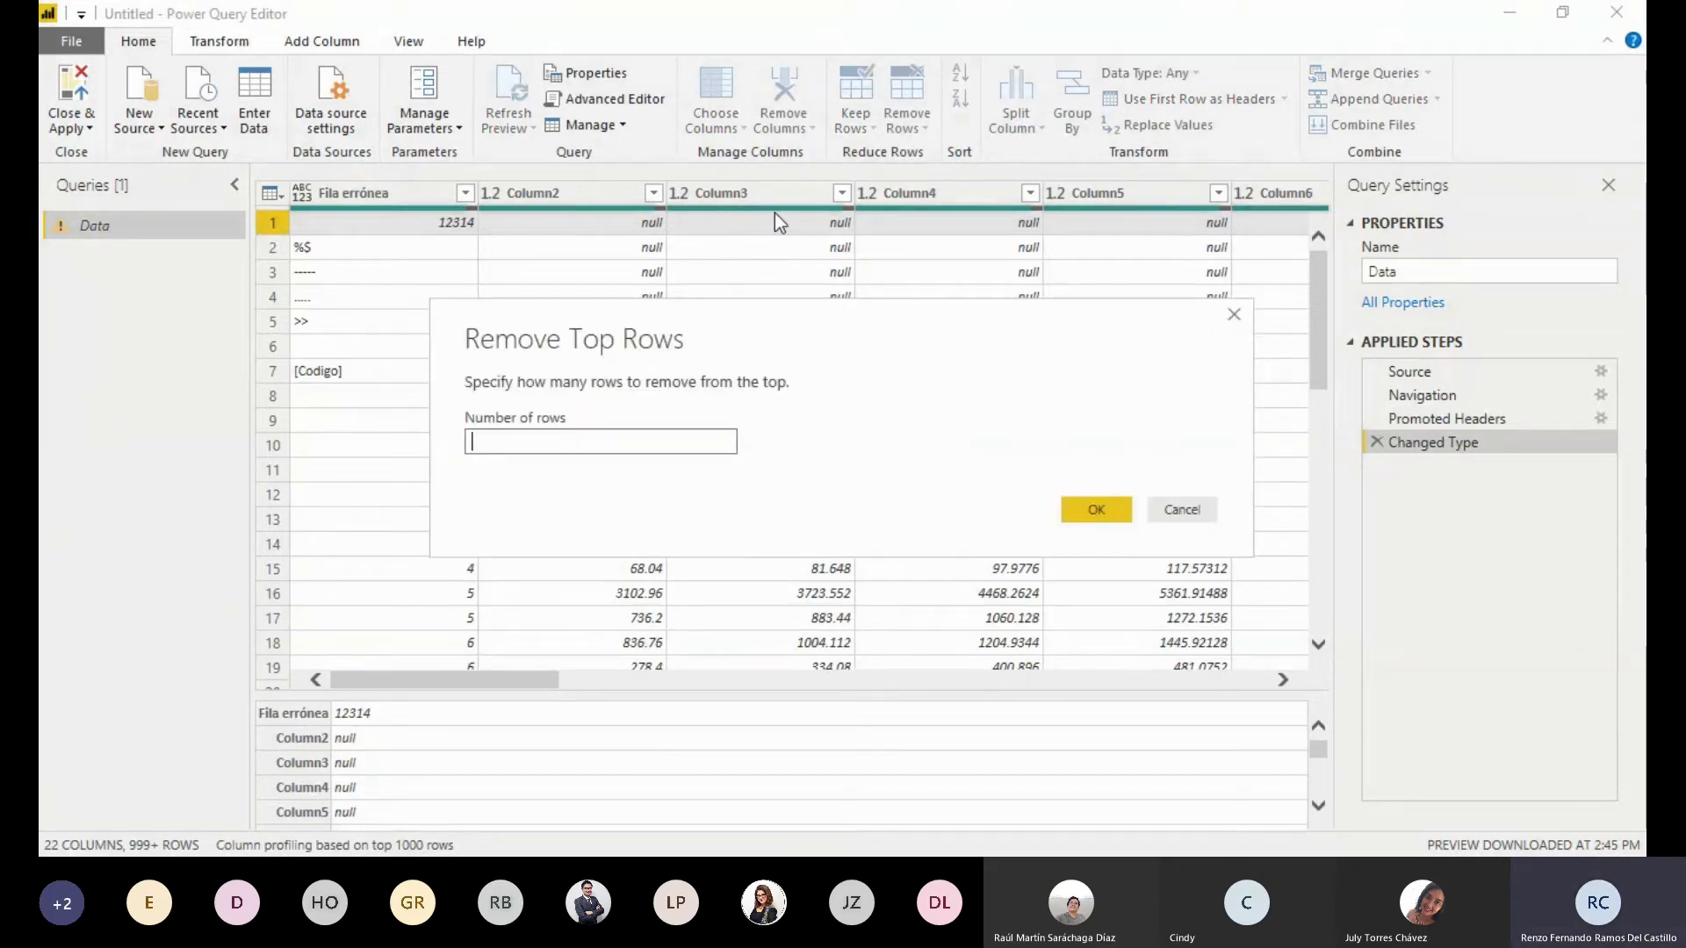
{"action": "left_click_drag", "start_coordinate": [771, 317], "coordinate": [771, 373]}
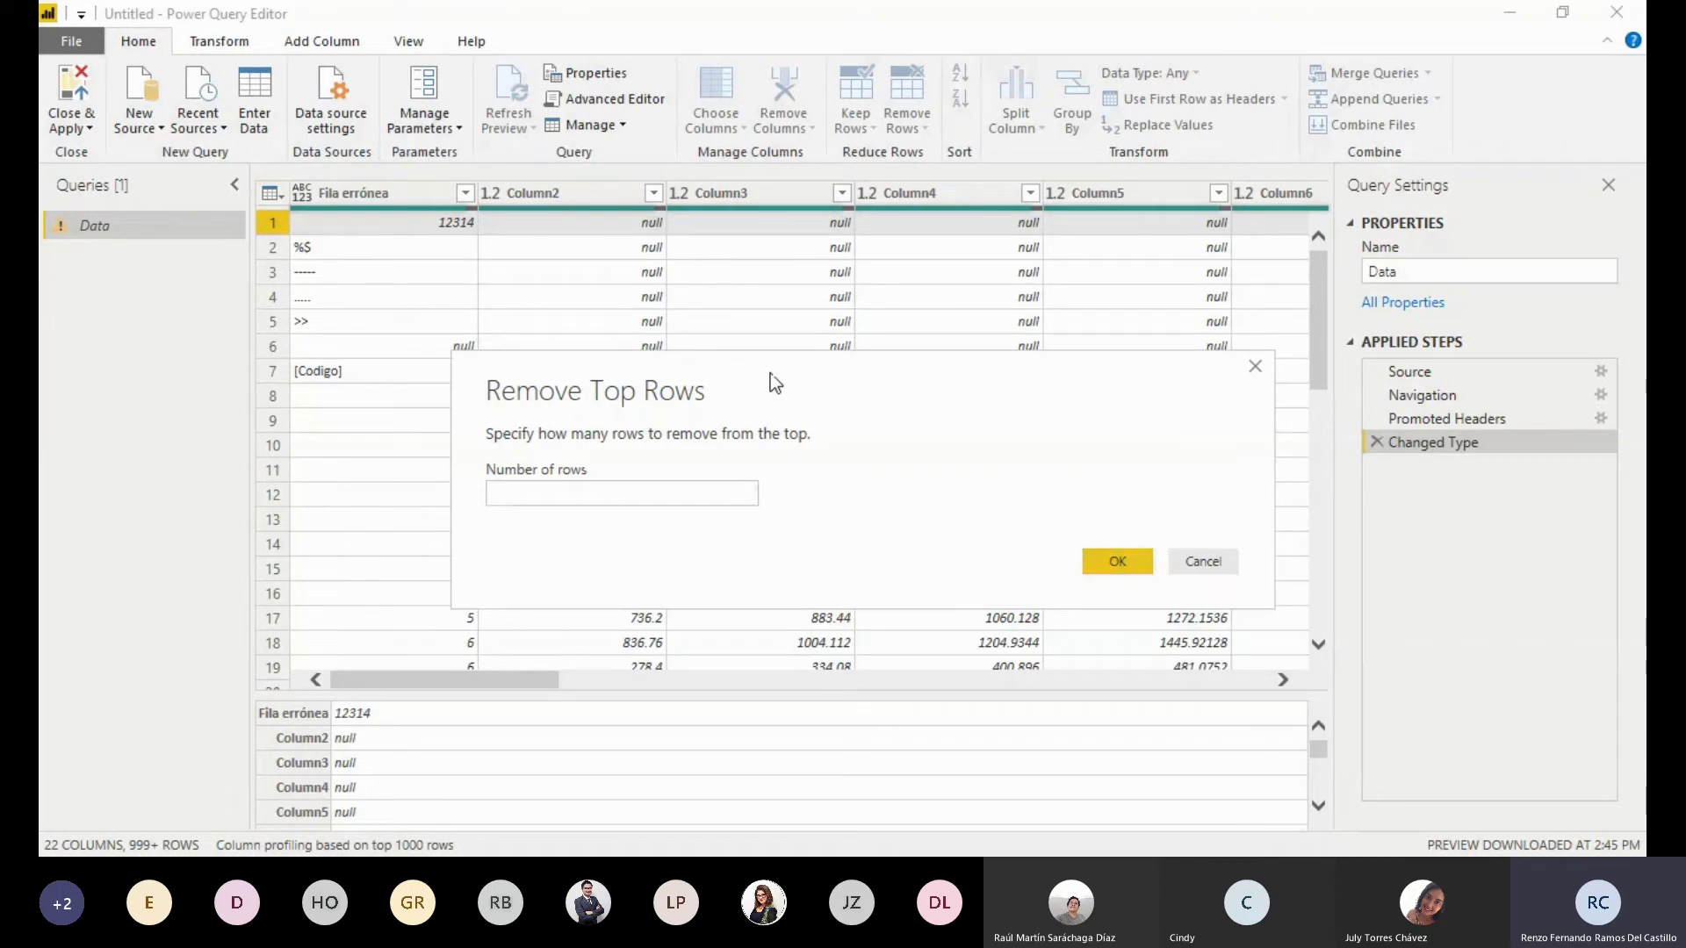
{"action": "left_click", "coordinate": [554, 492]}
{"action": "type", "text": "6"}
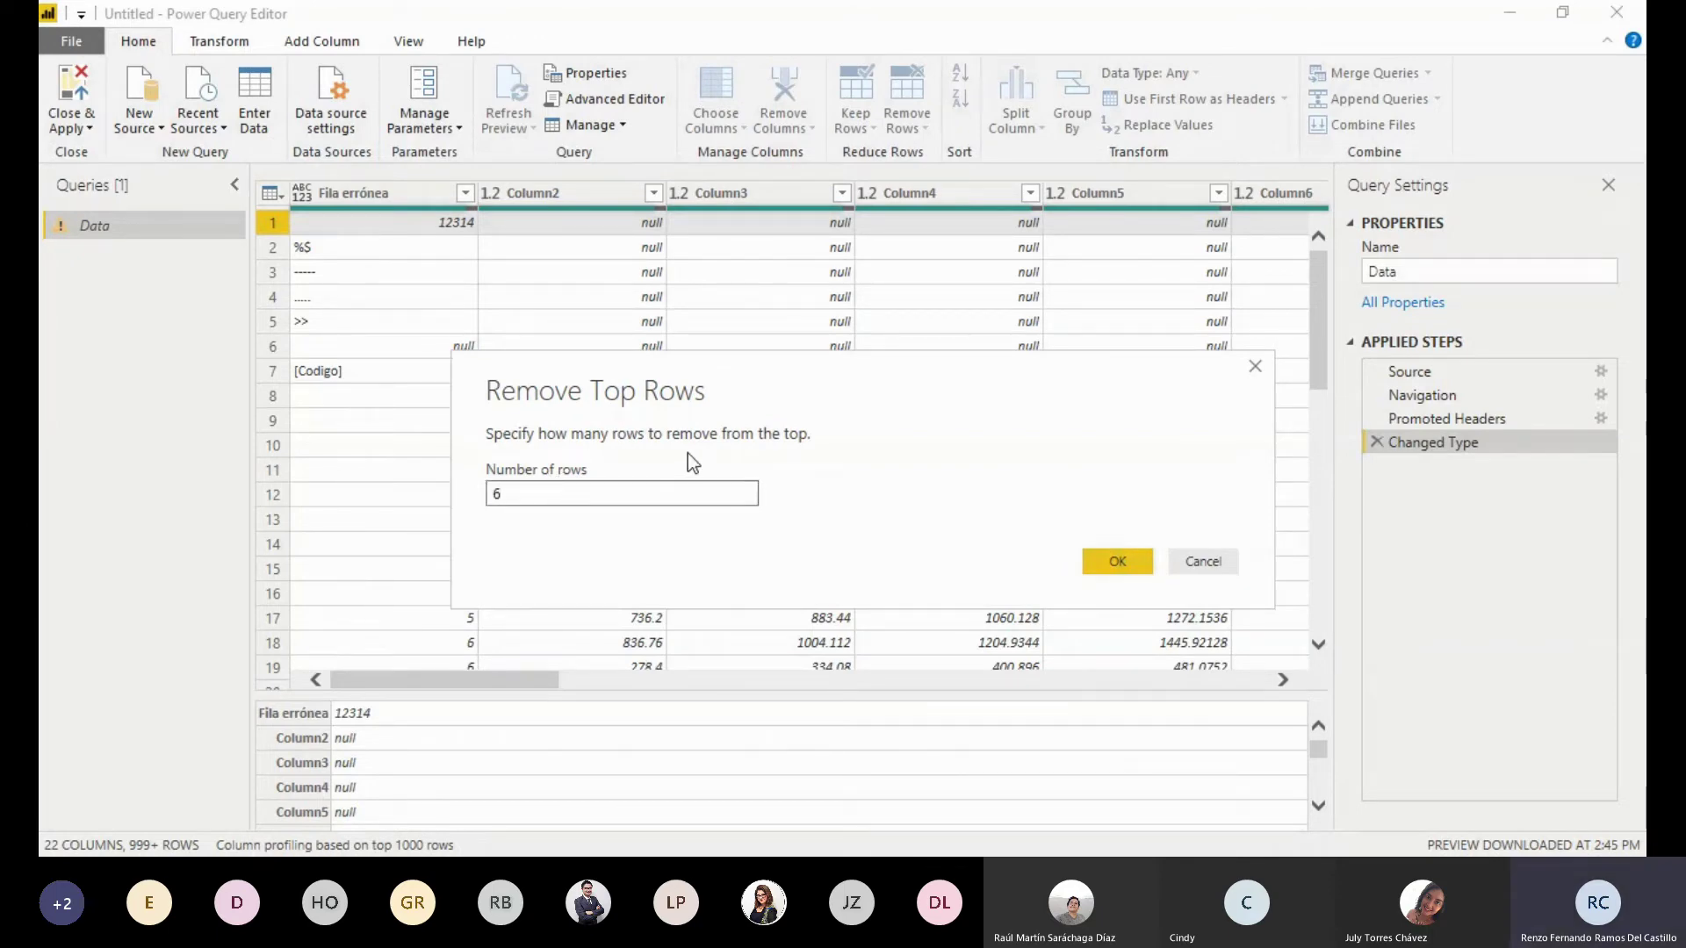
{"action": "left_click", "coordinate": [1117, 562]}
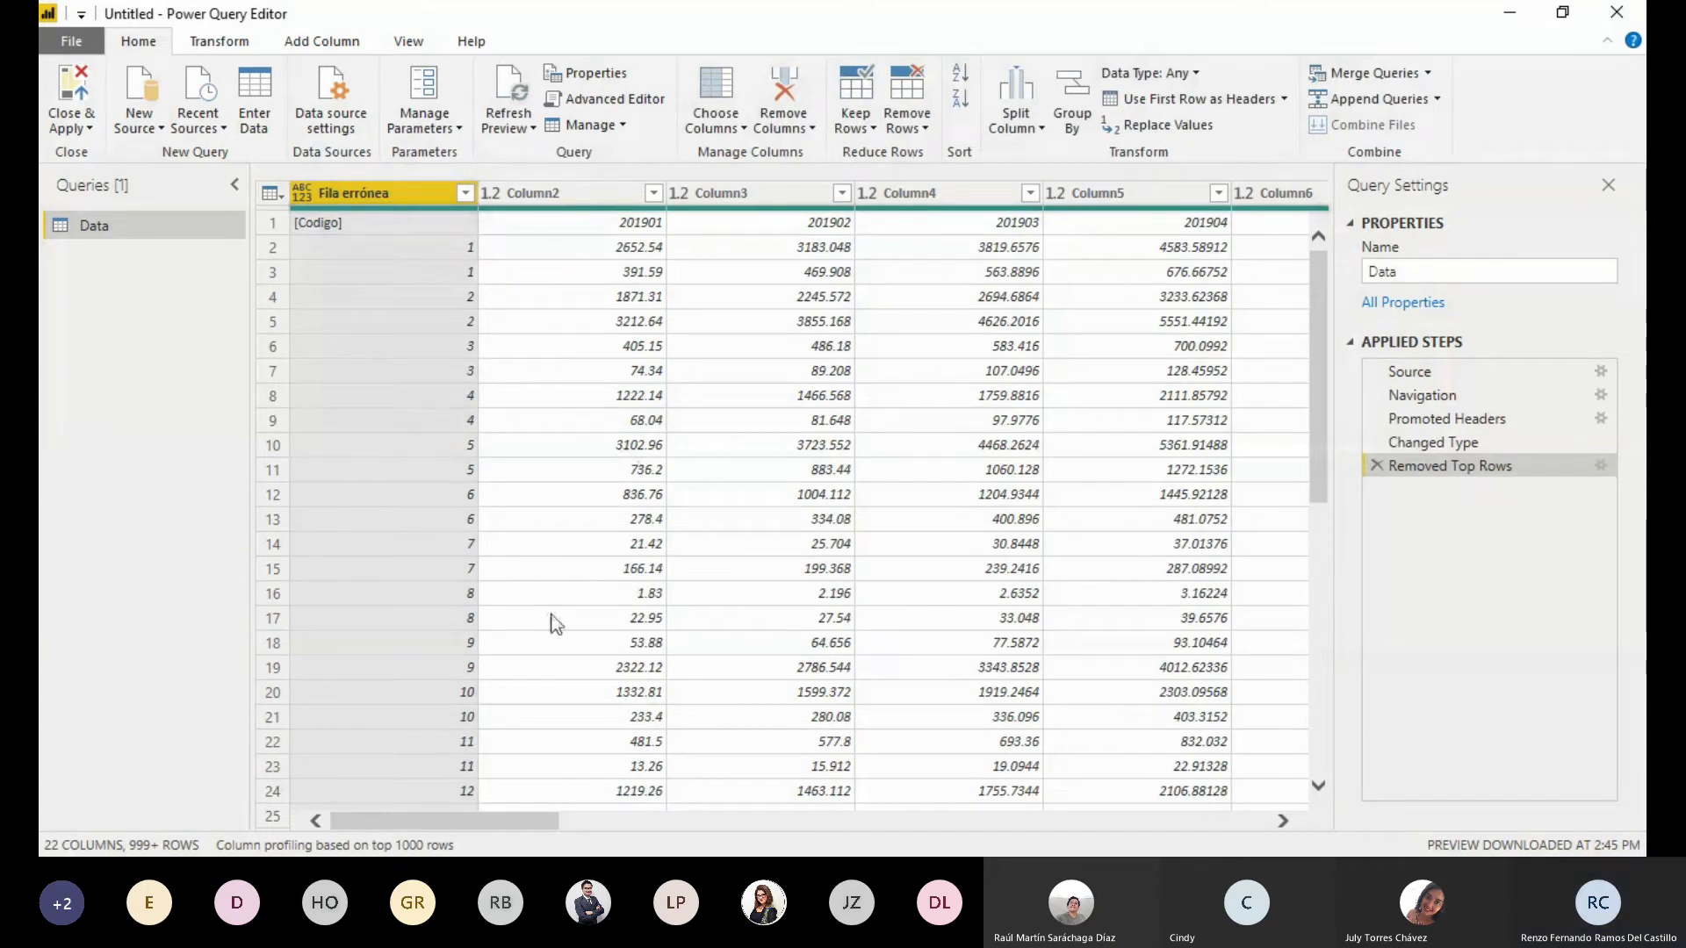
Remove the empty columns Column14, Column15 and Column16 from the Data query
{"action": "left_click_drag", "start_coordinate": [446, 816], "coordinate": [350, 808]}
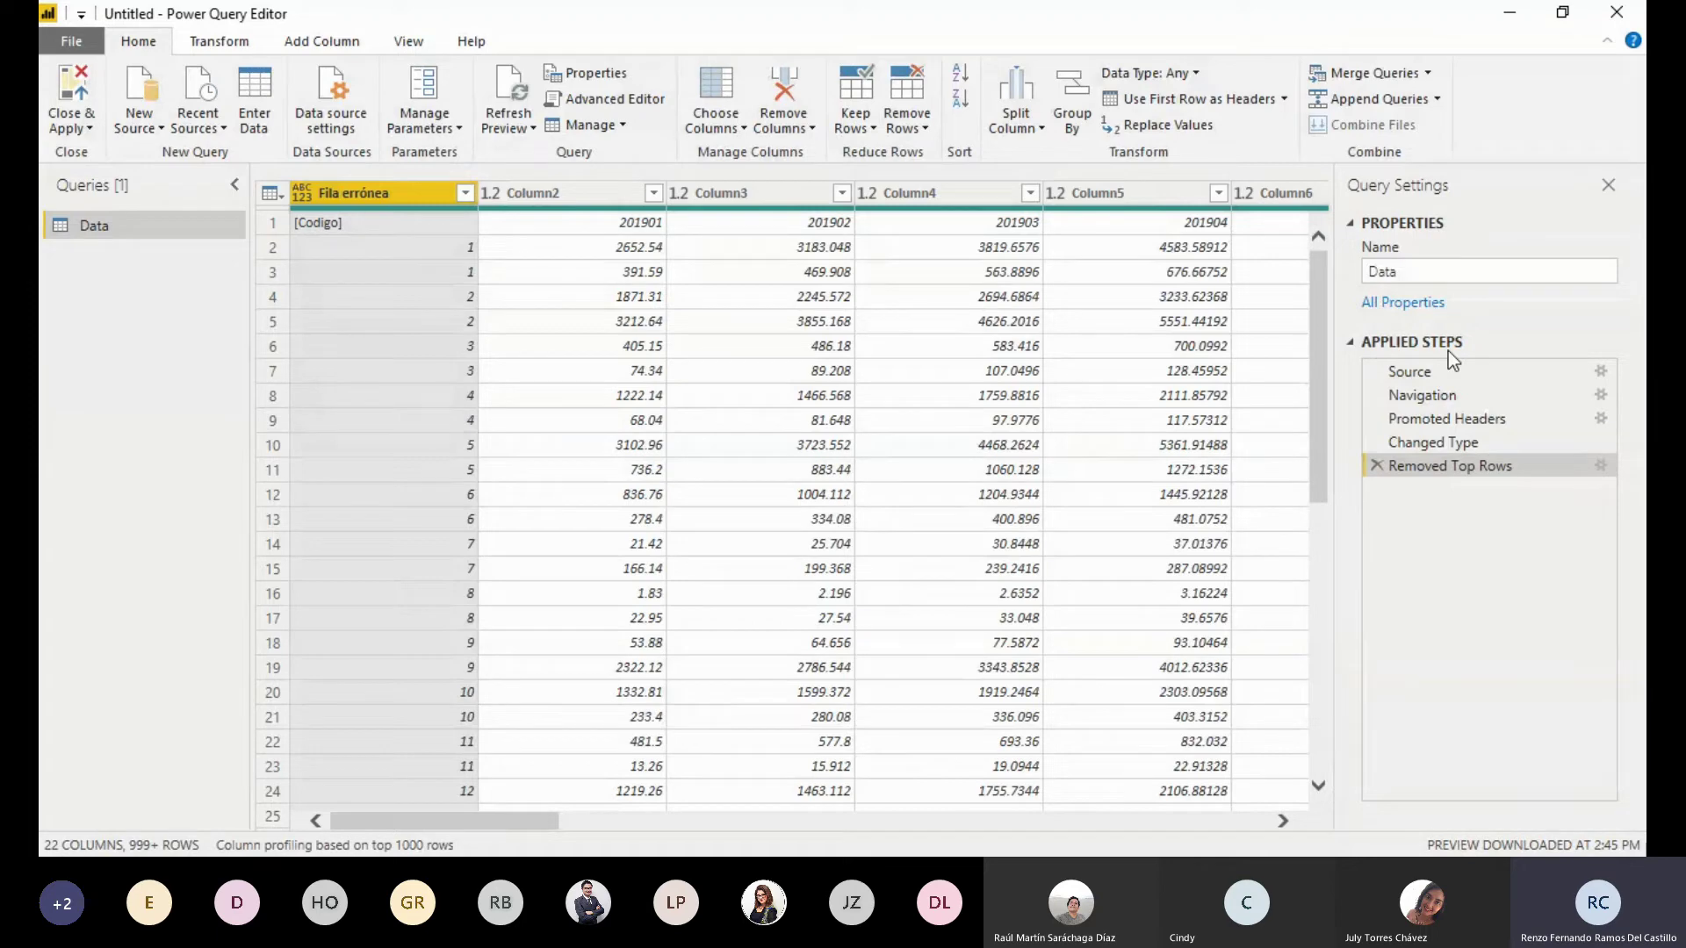
{"action": "left_click_drag", "start_coordinate": [1465, 442], "coordinate": [1410, 489]}
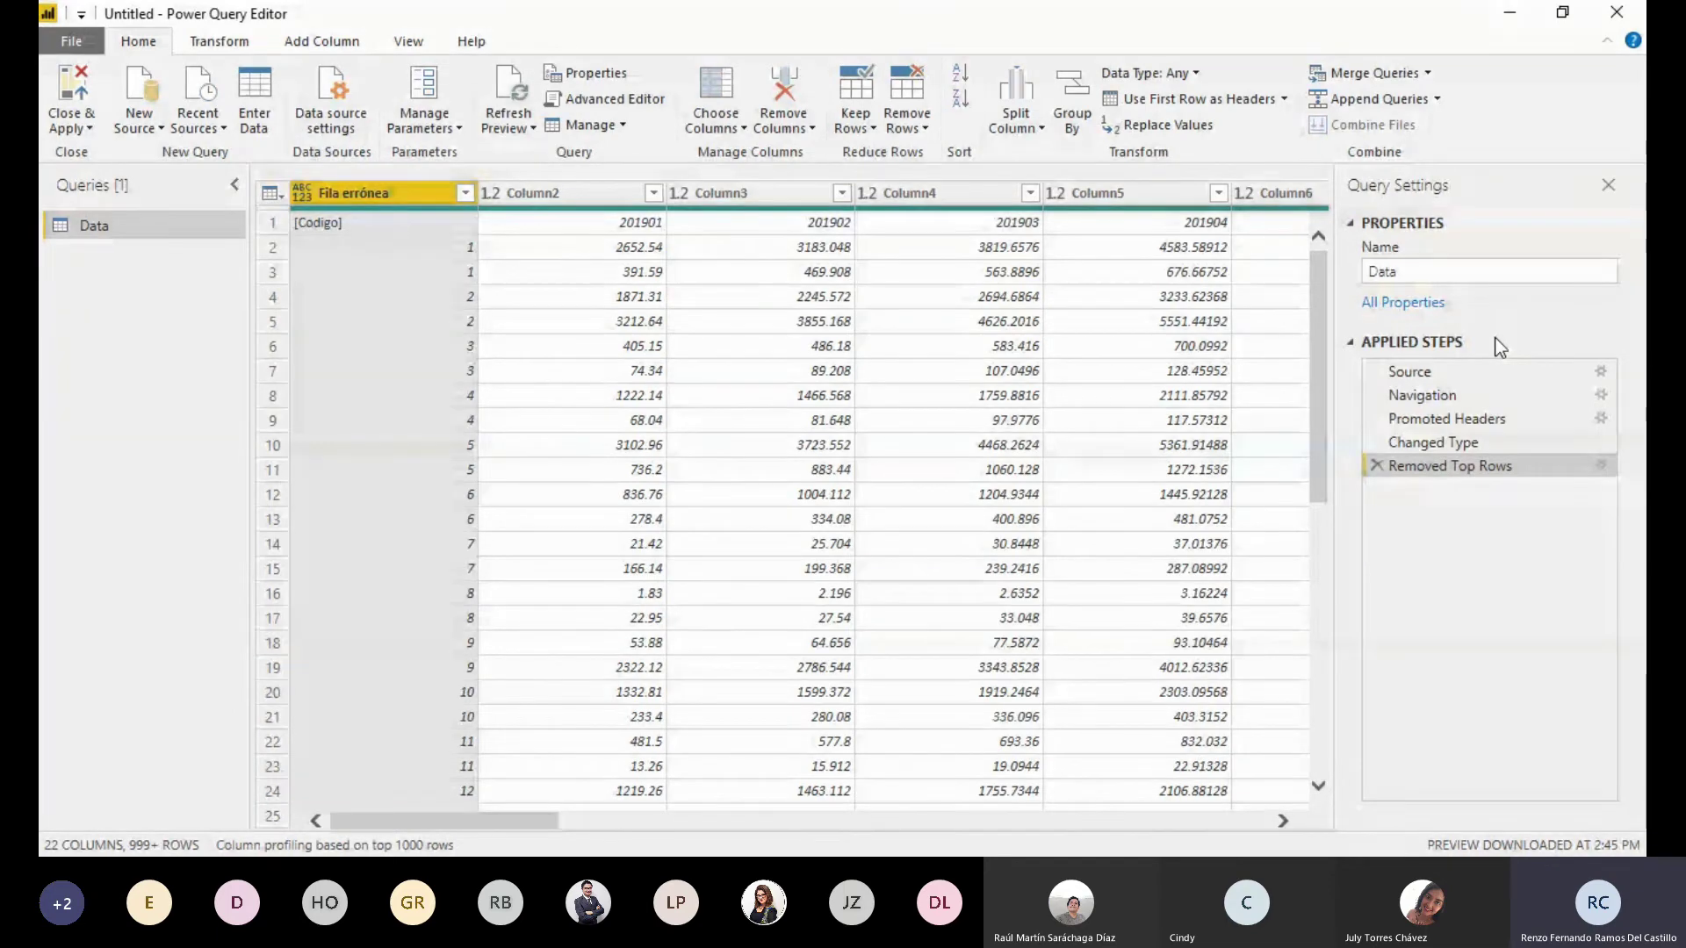
{"action": "left_click_drag", "start_coordinate": [418, 826], "coordinate": [951, 828]}
{"action": "left_click", "coordinate": [498, 194]}
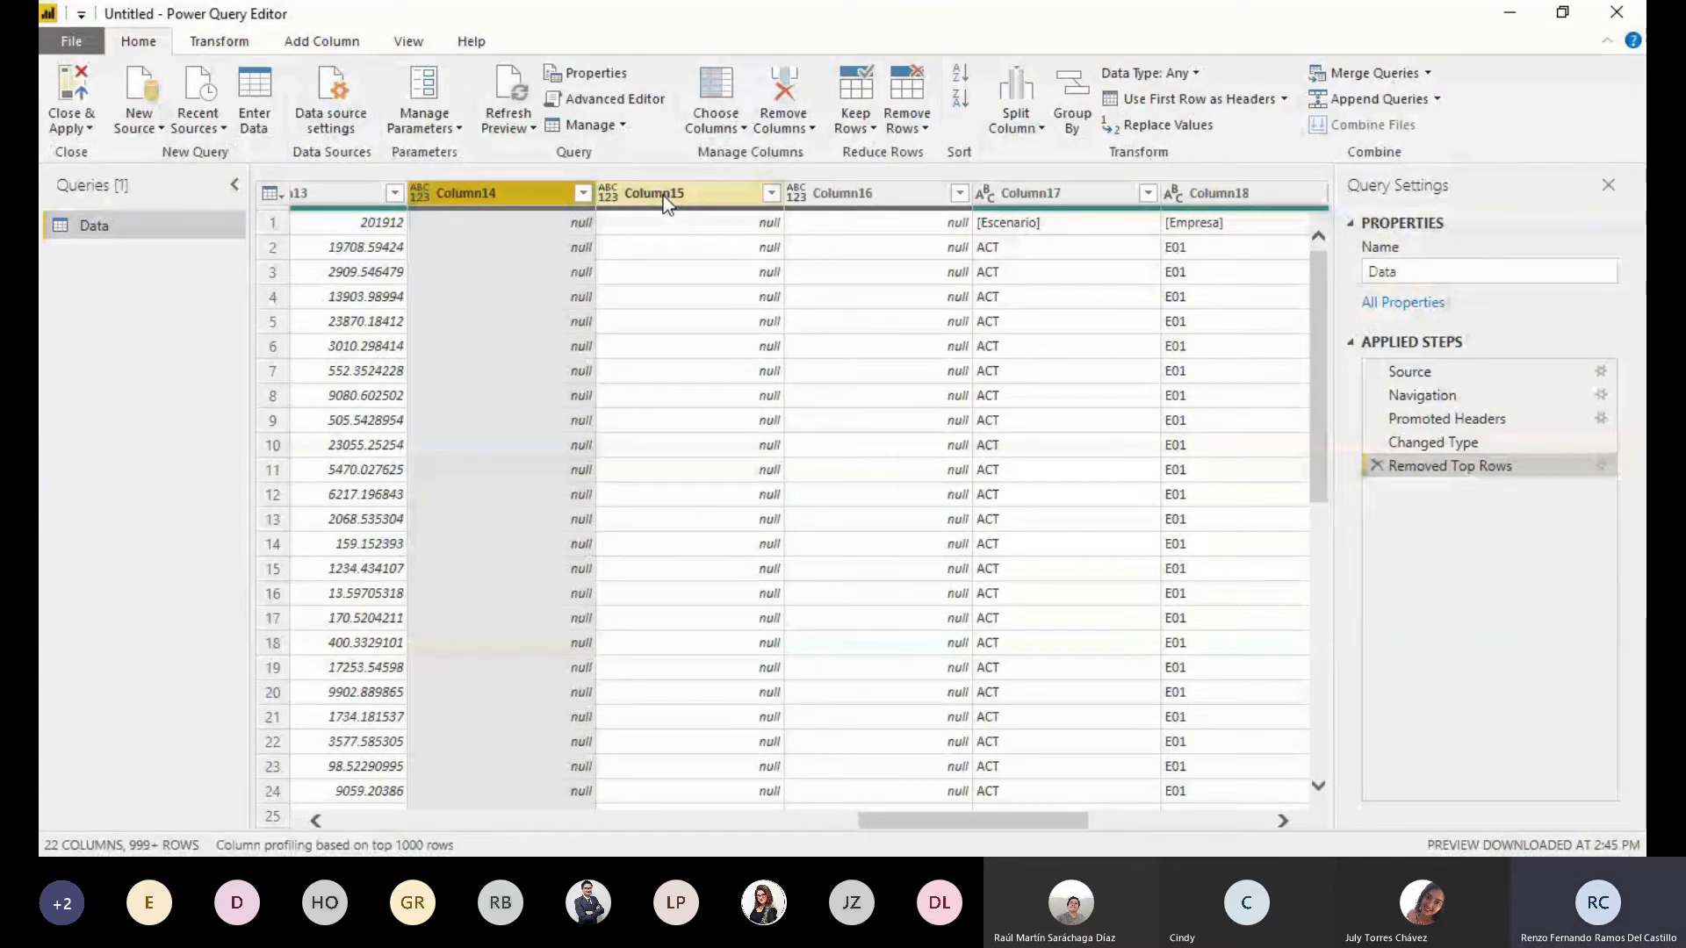
{"action": "left_click", "coordinate": [666, 203]}
{"action": "left_click", "coordinate": [530, 193]}
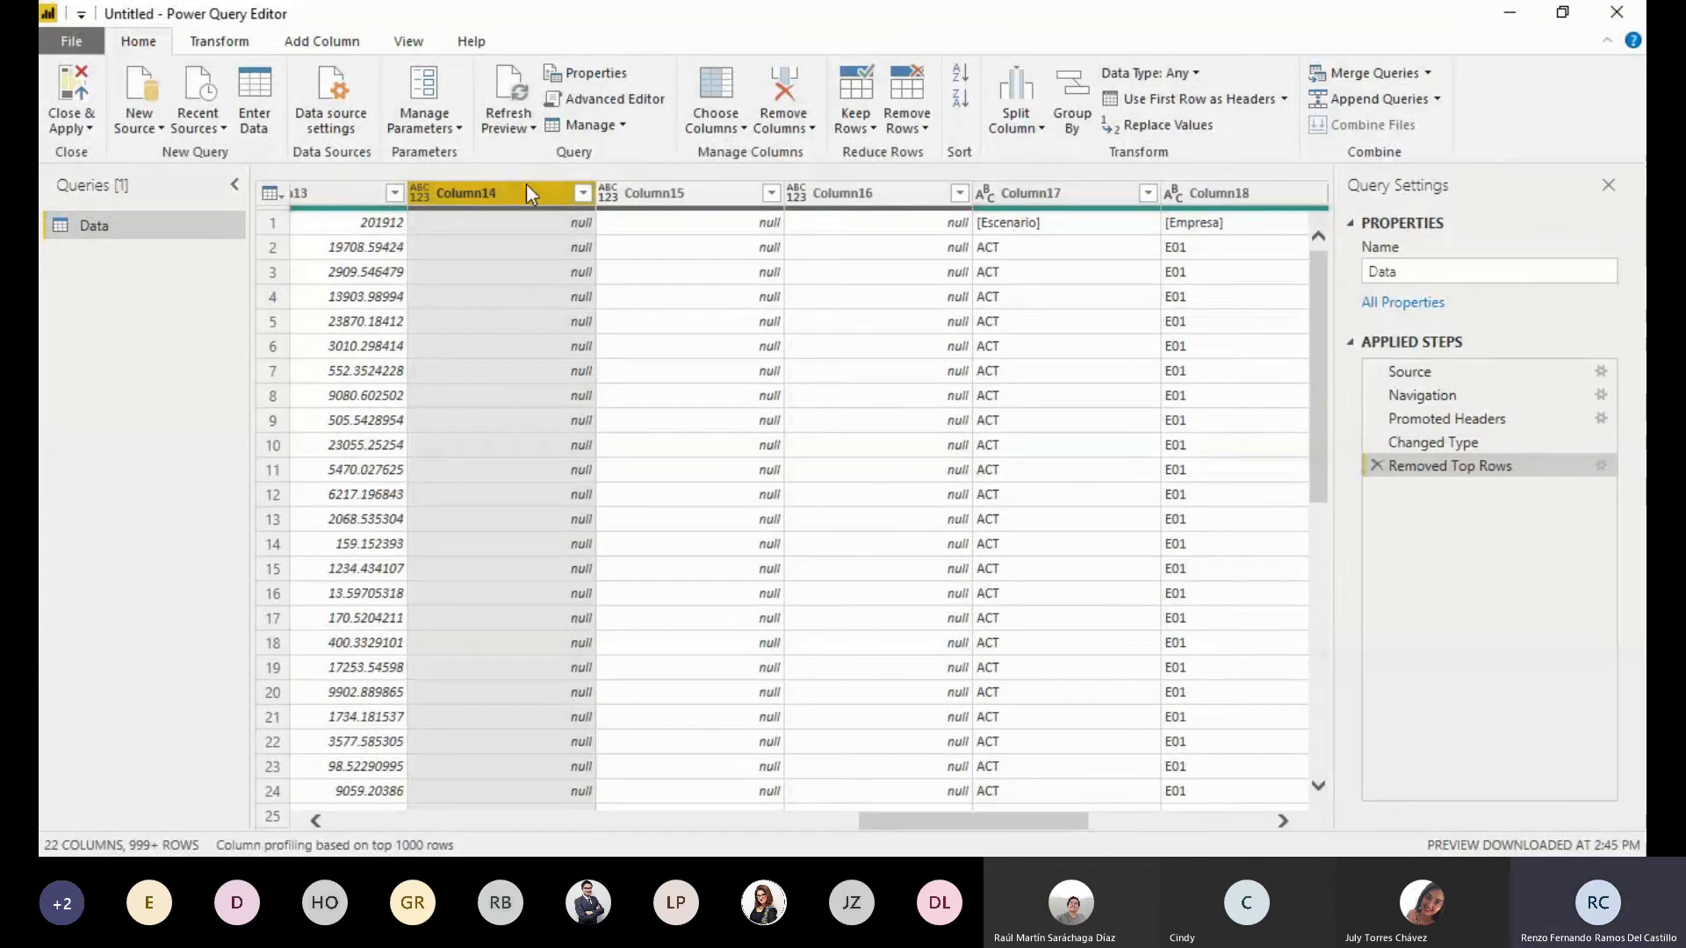
{"action": "left_click", "coordinate": [685, 192], "text": "ctrl"}
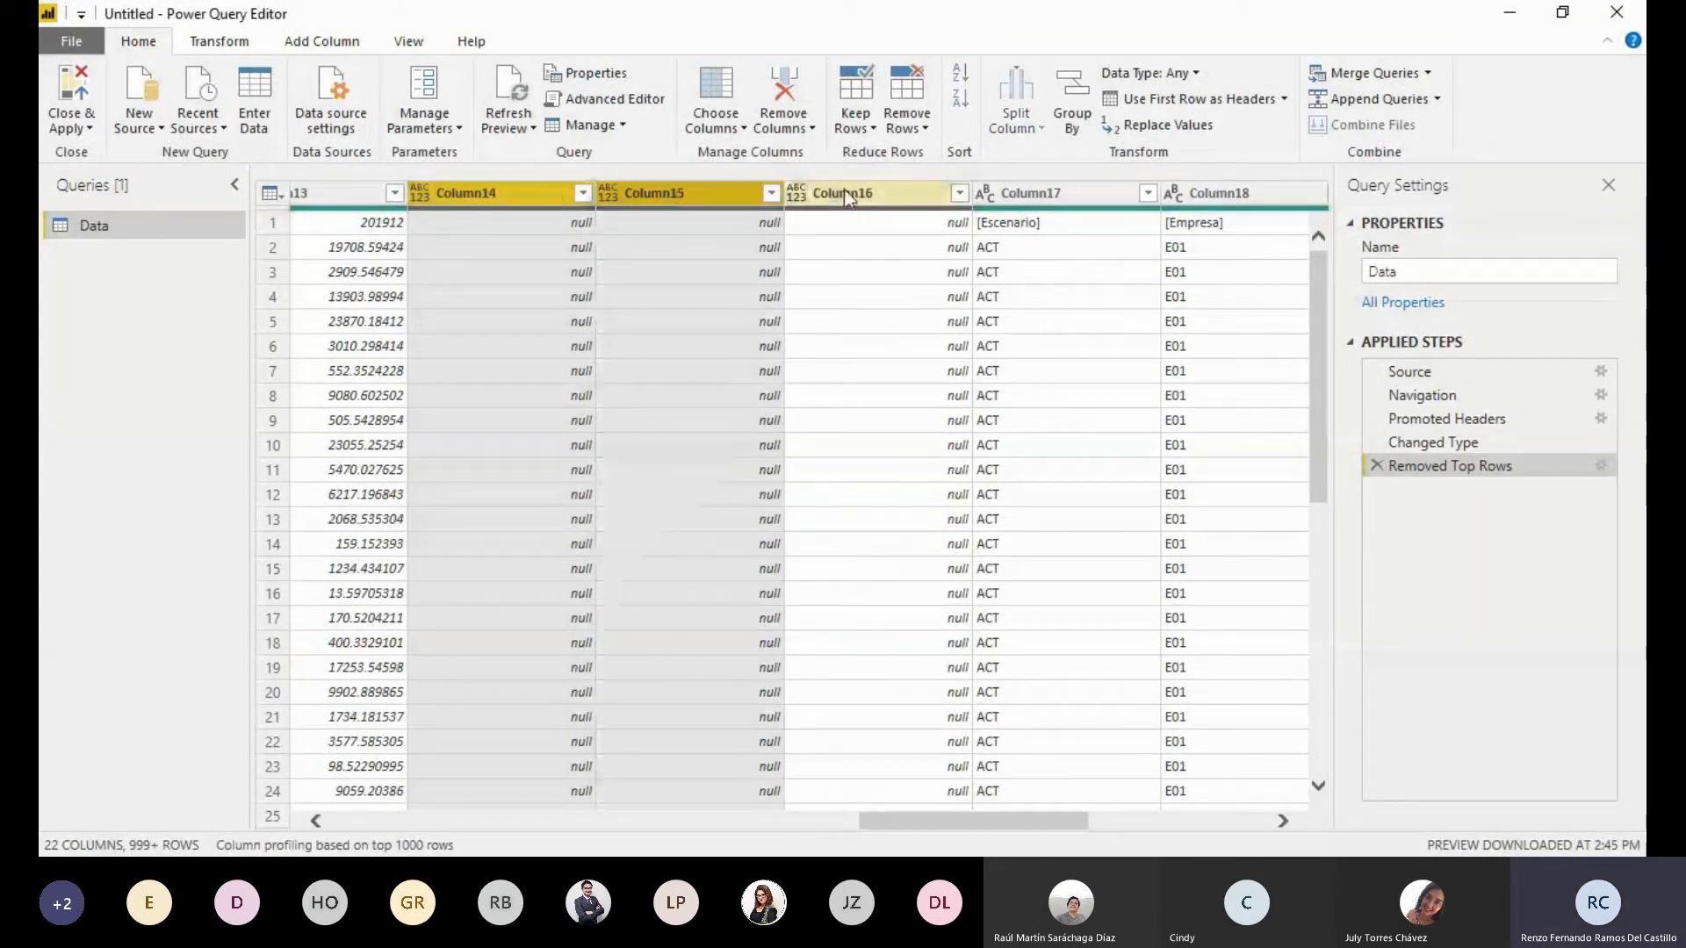
{"action": "left_click", "coordinate": [848, 195], "text": "ctrl"}
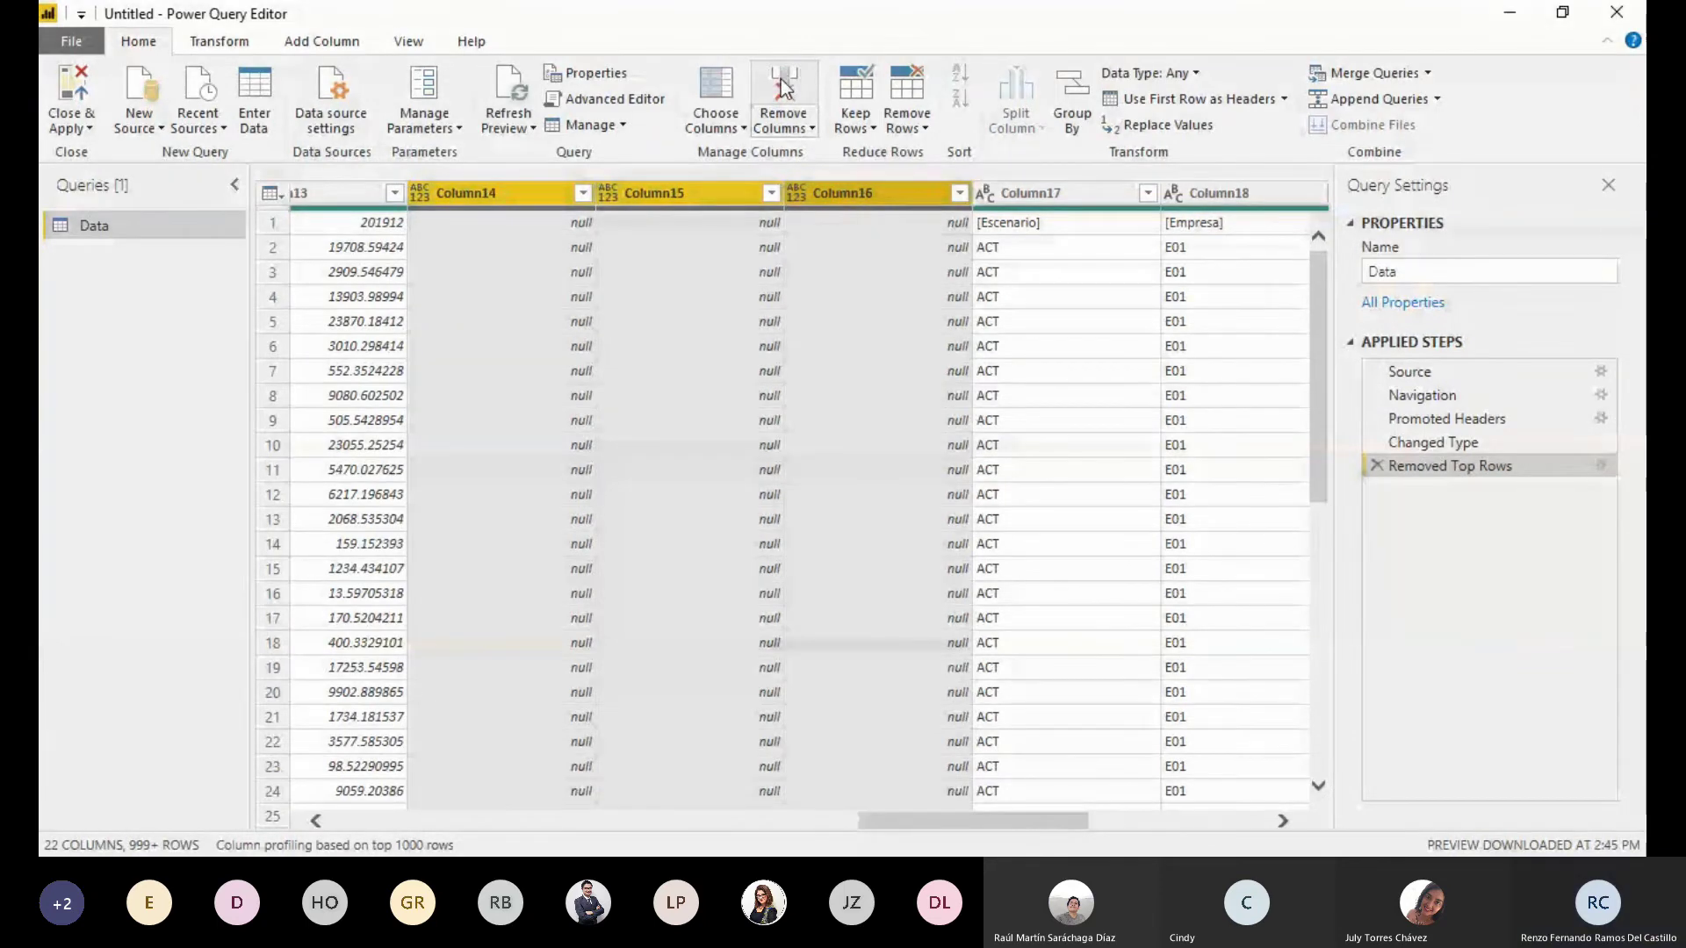
{"action": "left_click", "coordinate": [812, 130]}
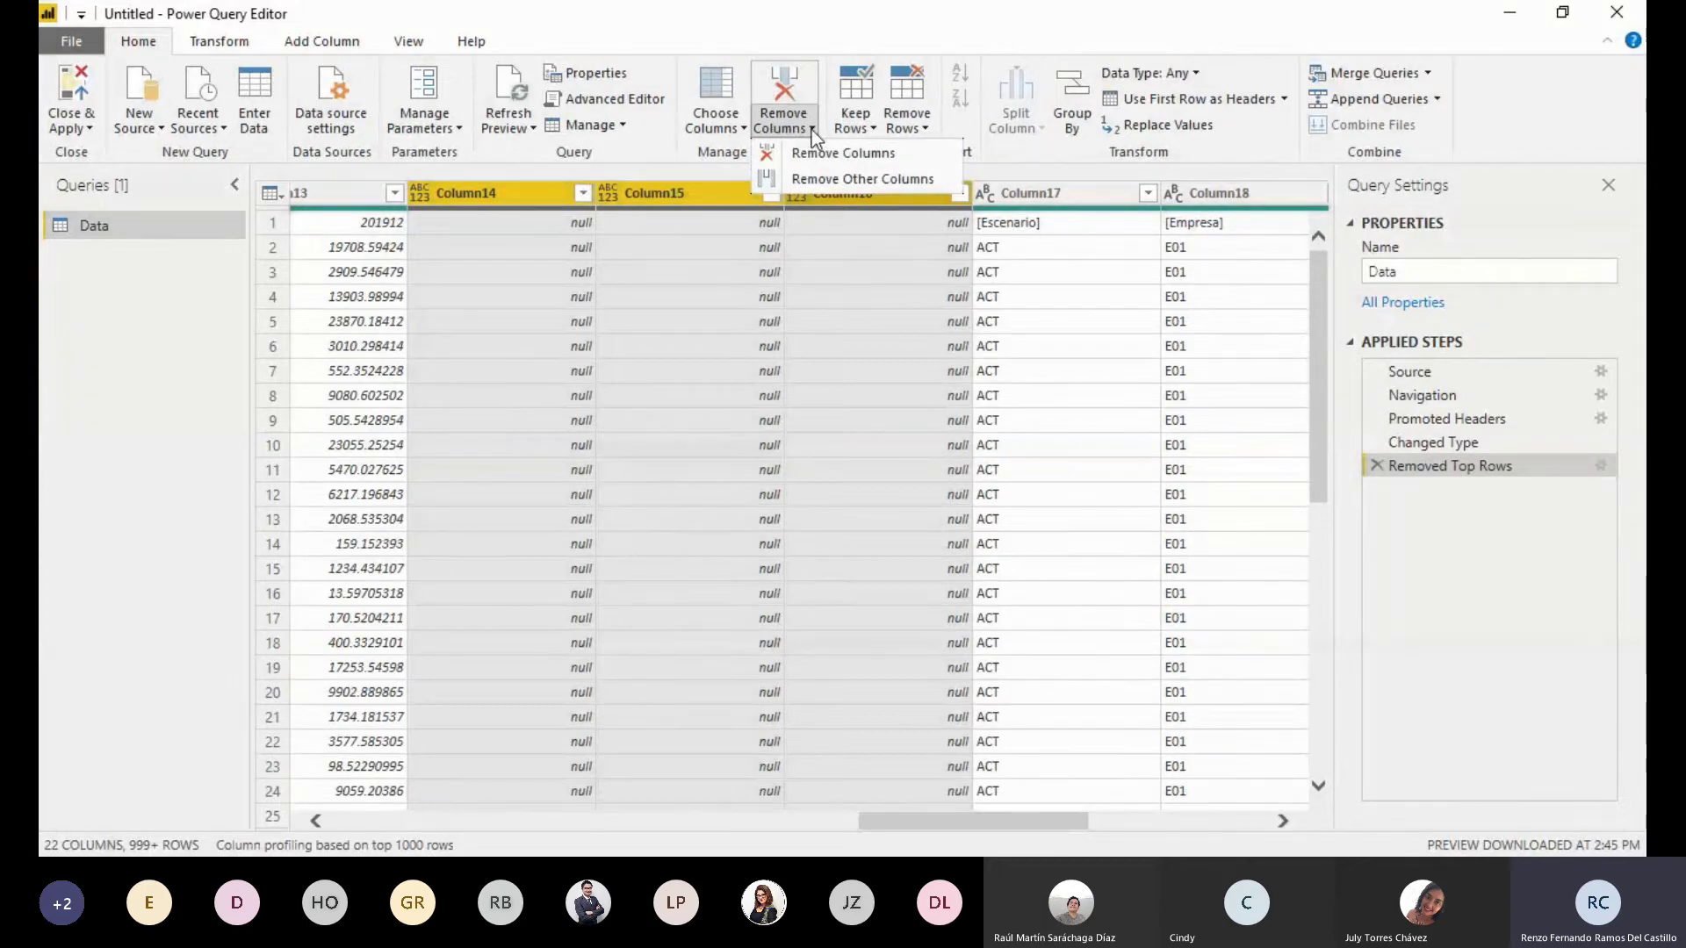
{"action": "left_click", "coordinate": [801, 79]}
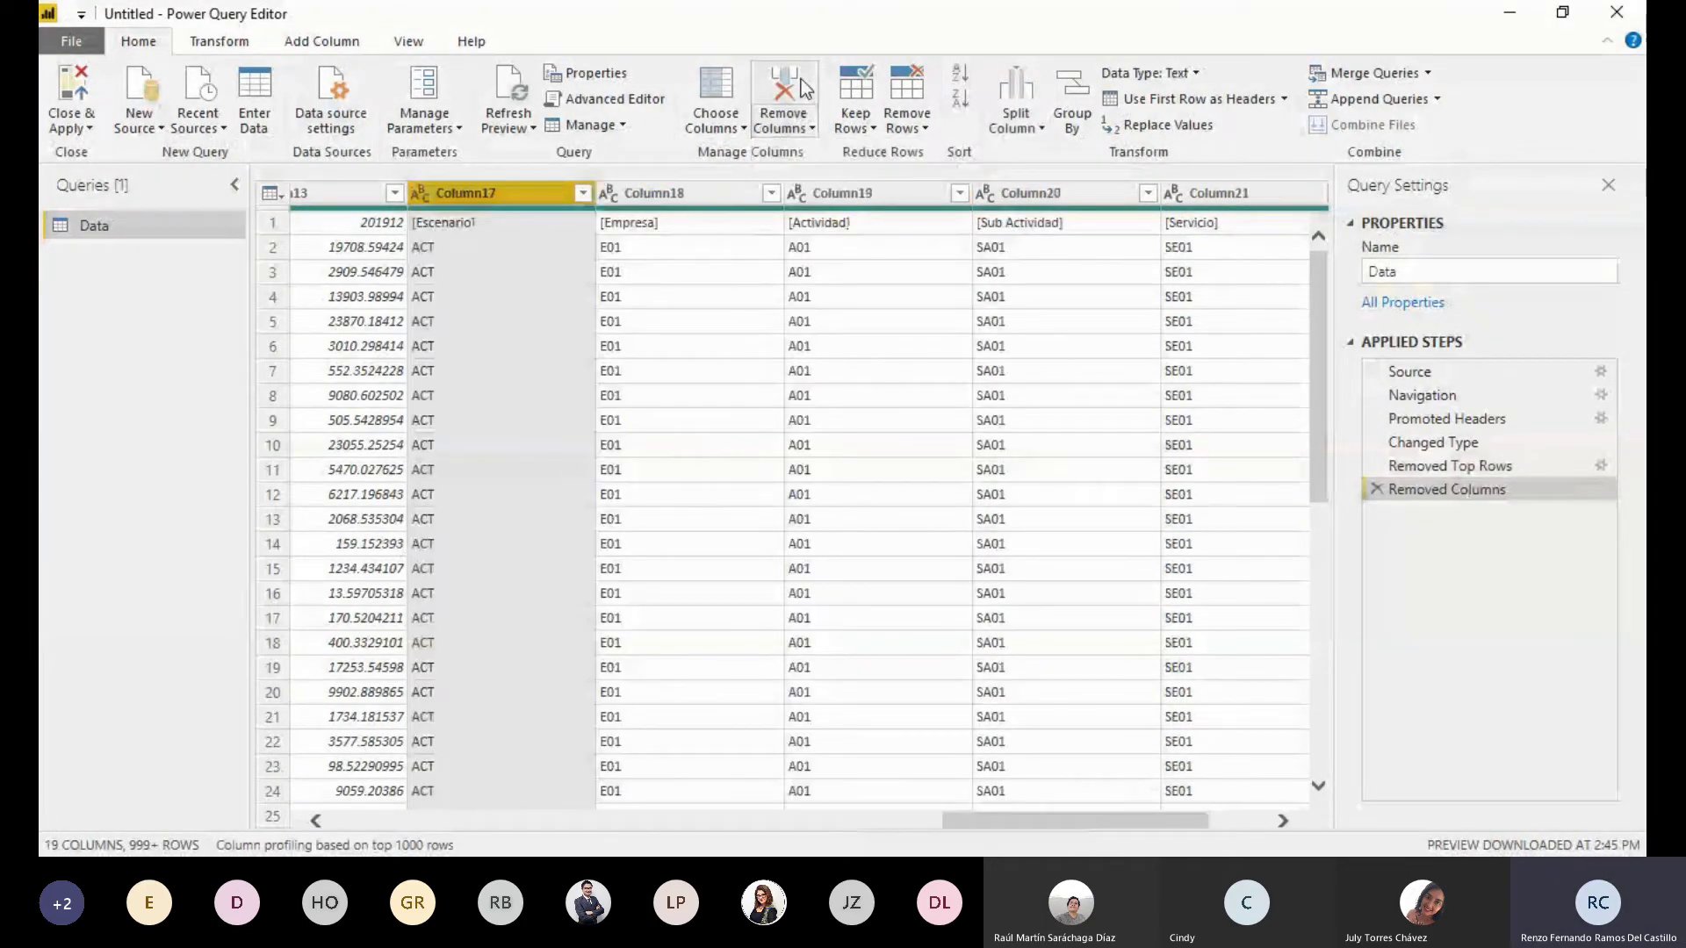
{"action": "left_click", "coordinate": [813, 130]}
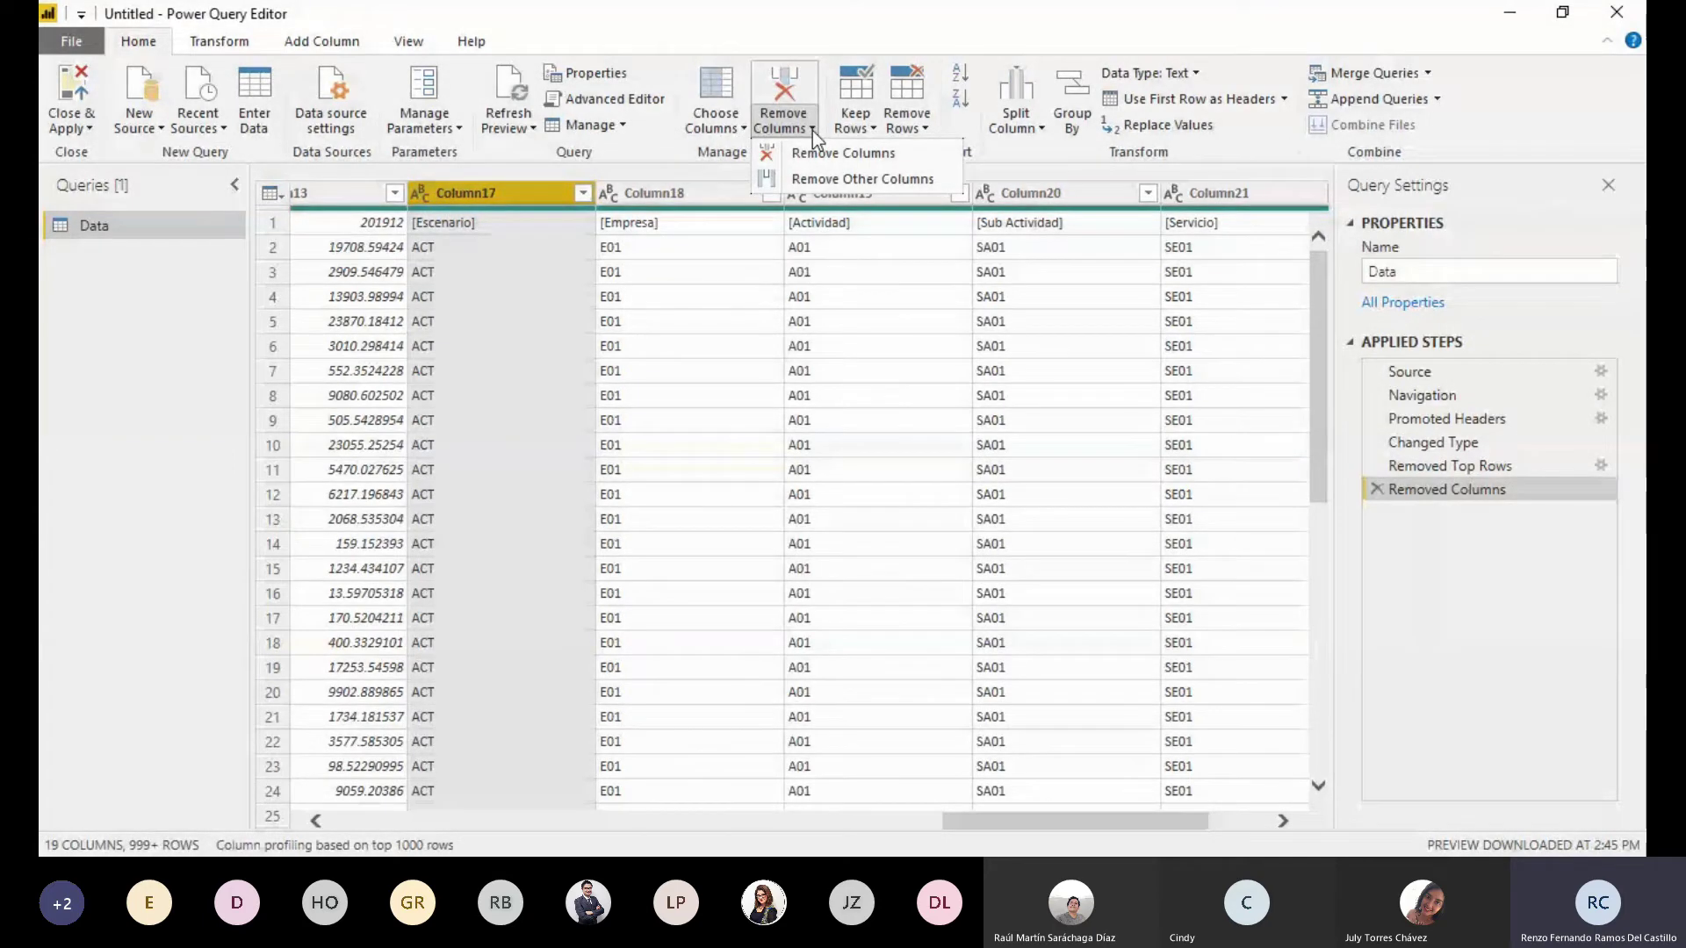
{"action": "left_click", "coordinate": [701, 20]}
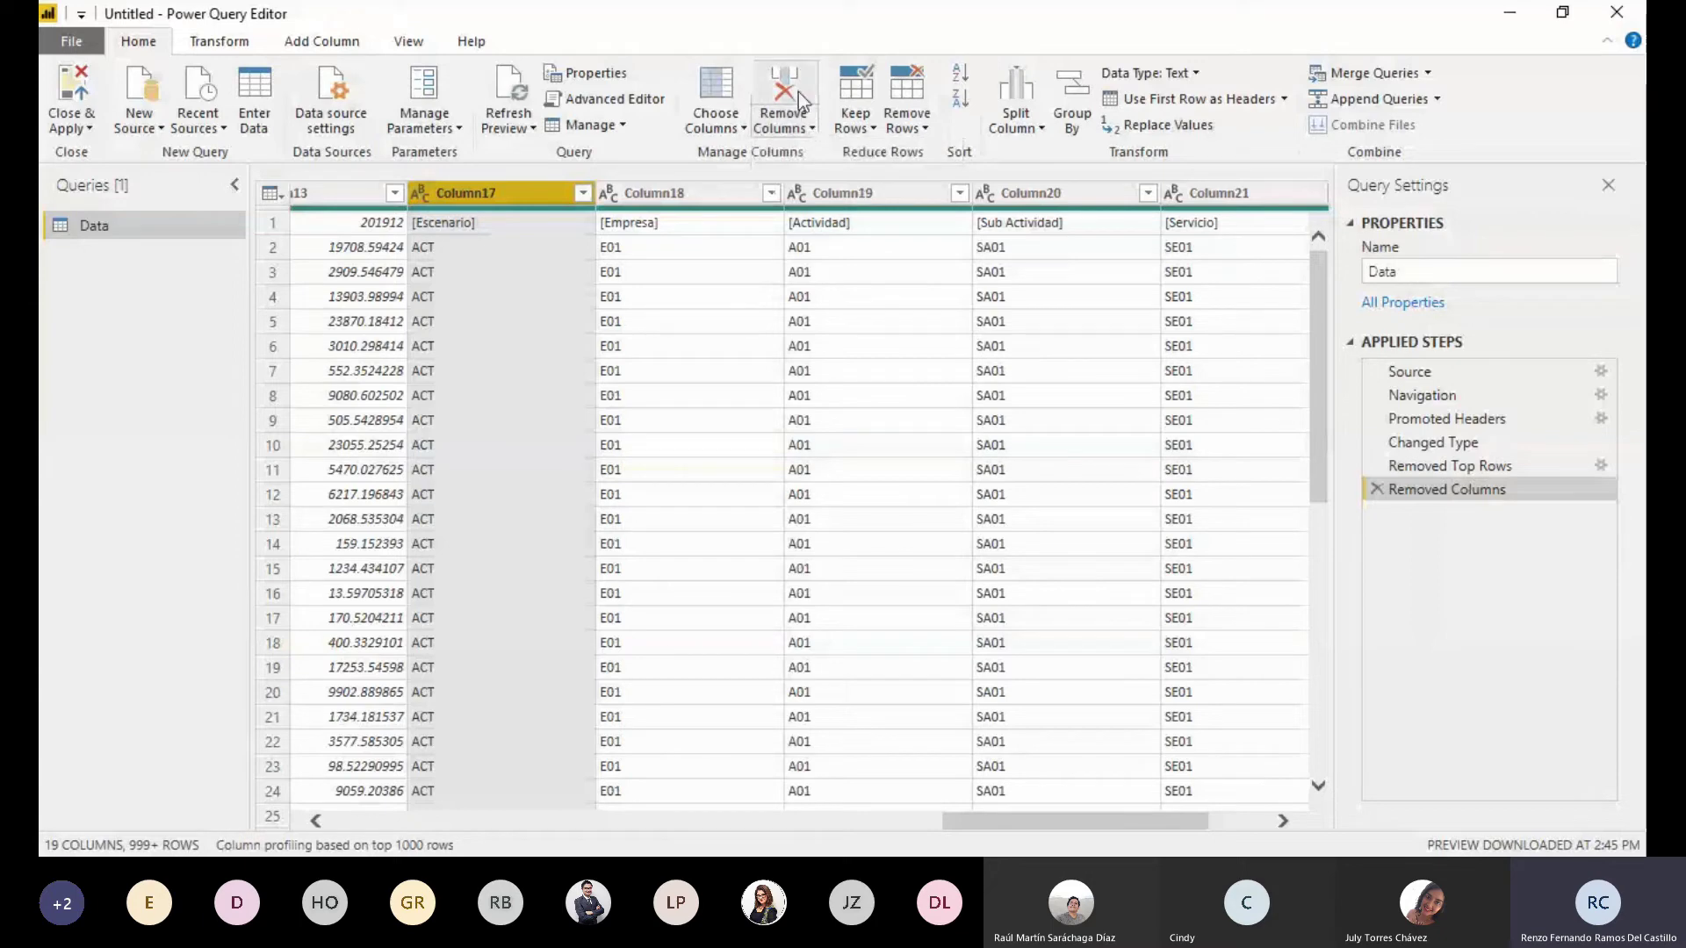
Examine the first row's values across all columns of the Data query, from the first column through Column22
{"action": "left_click_drag", "start_coordinate": [988, 823], "coordinate": [373, 820]}
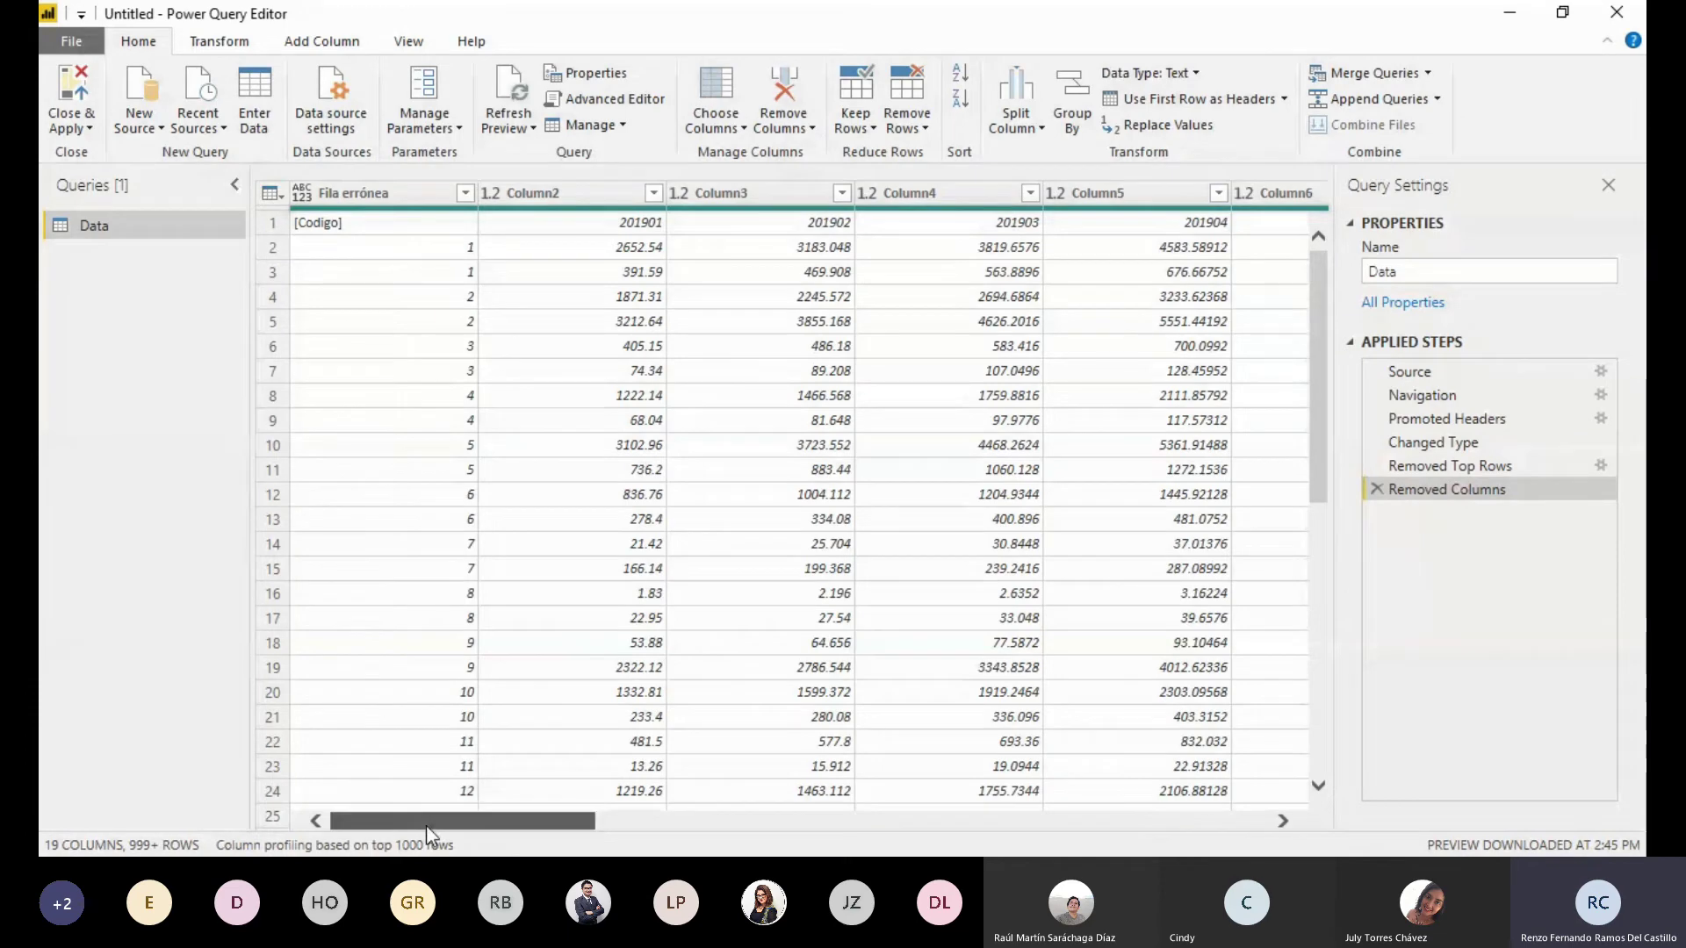
{"action": "left_click_drag", "start_coordinate": [430, 835], "coordinate": [360, 801]}
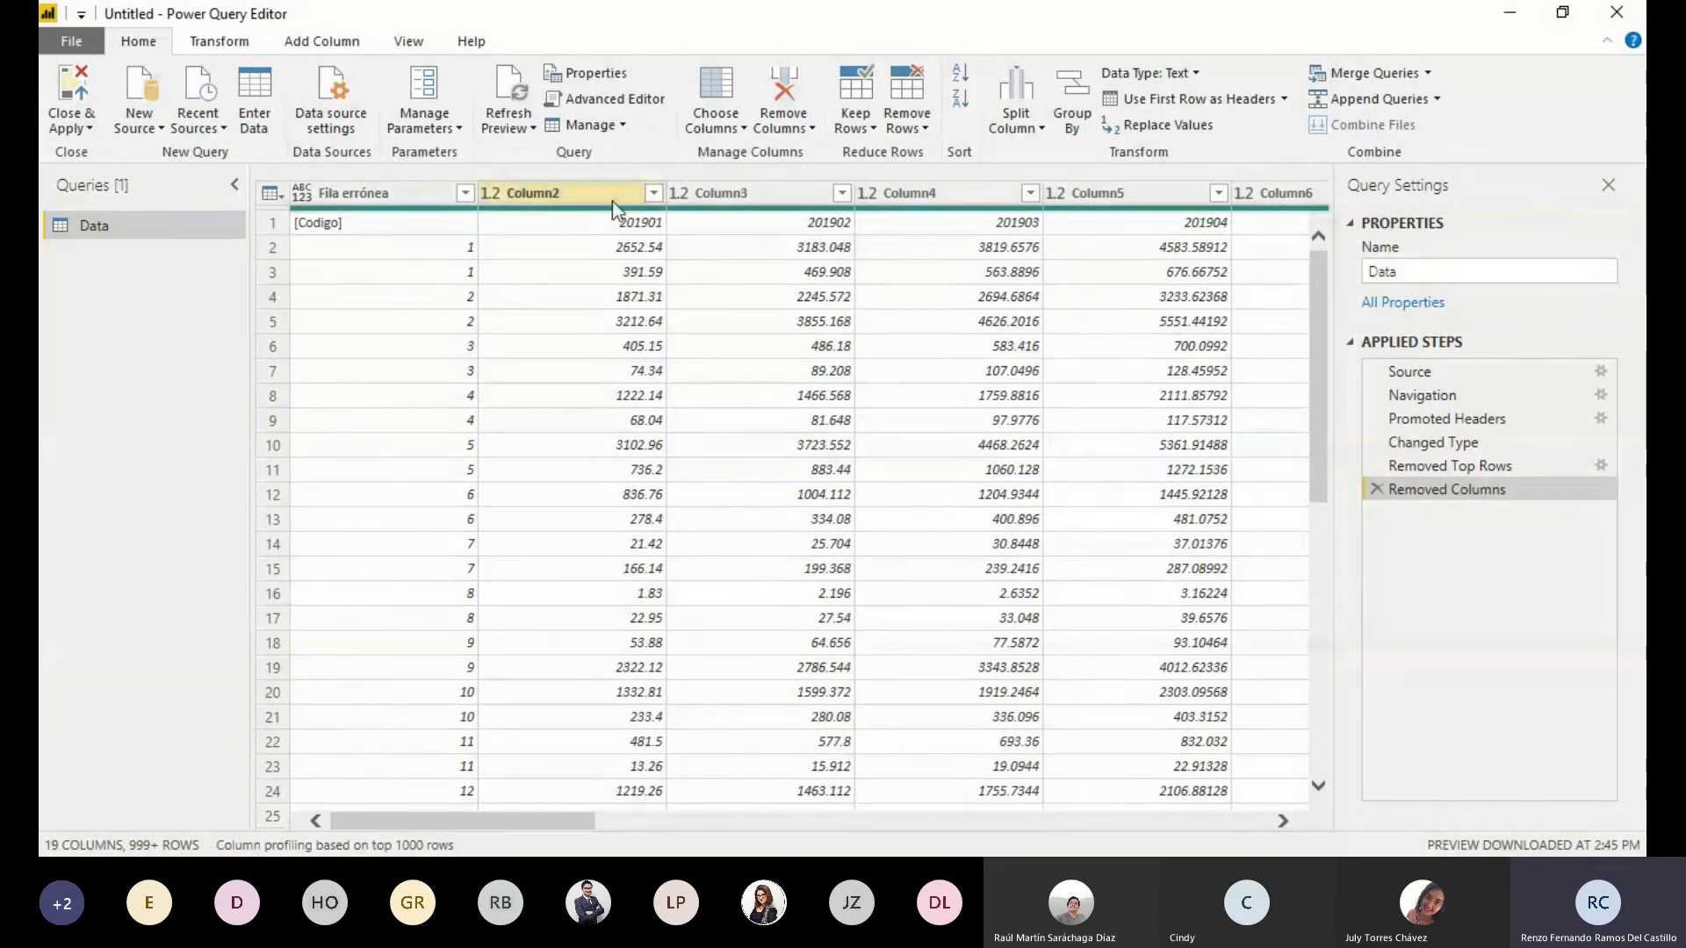
{"action": "left_click", "coordinate": [608, 225]}
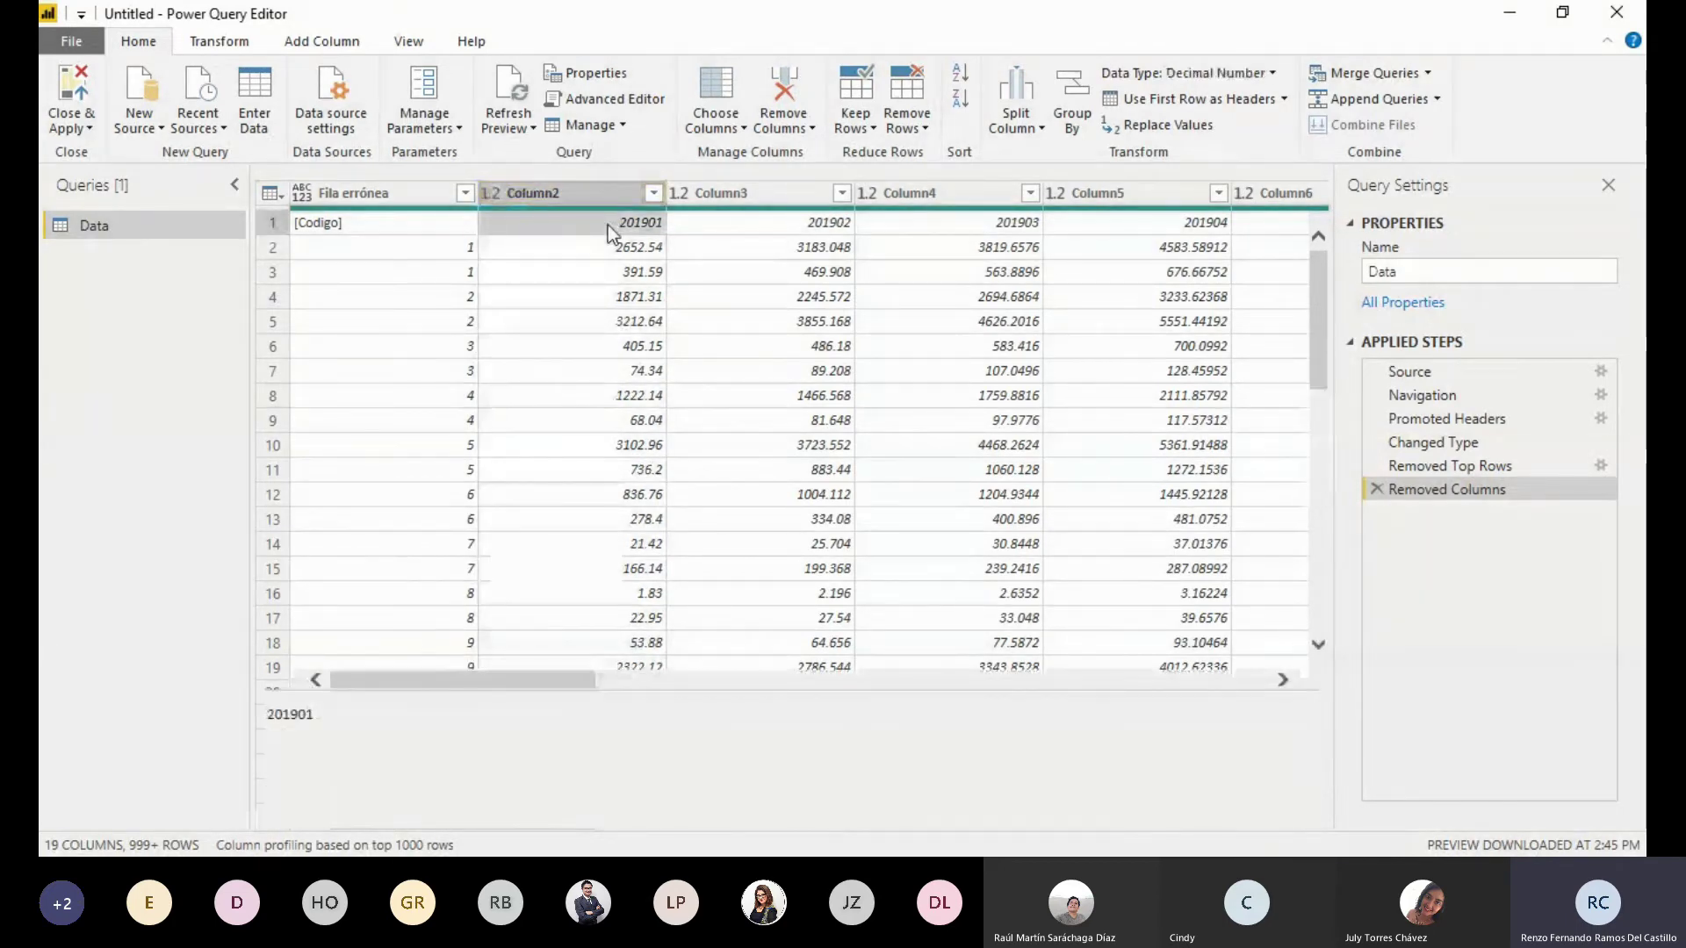
{"action": "key", "text": "Right"}
{"action": "key", "text": "Right"}
{"action": "key", "text": "Right"}
{"action": "key", "text": "Right"}
{"action": "key", "text": "Right"}
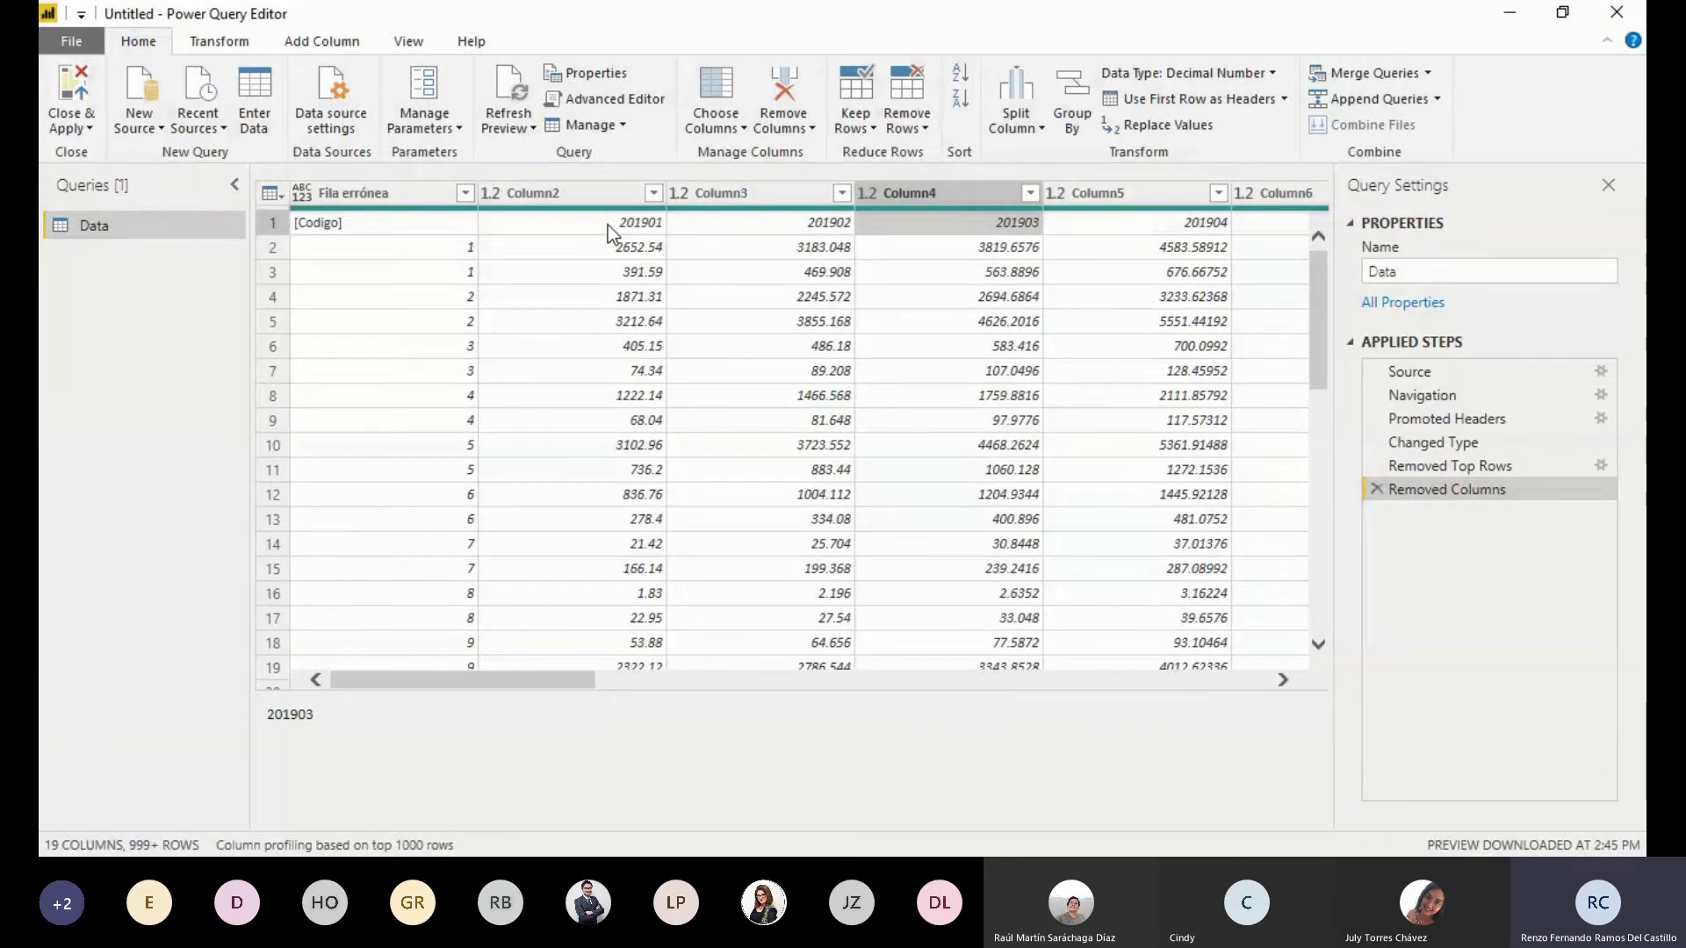
{"action": "key", "text": "Right"}
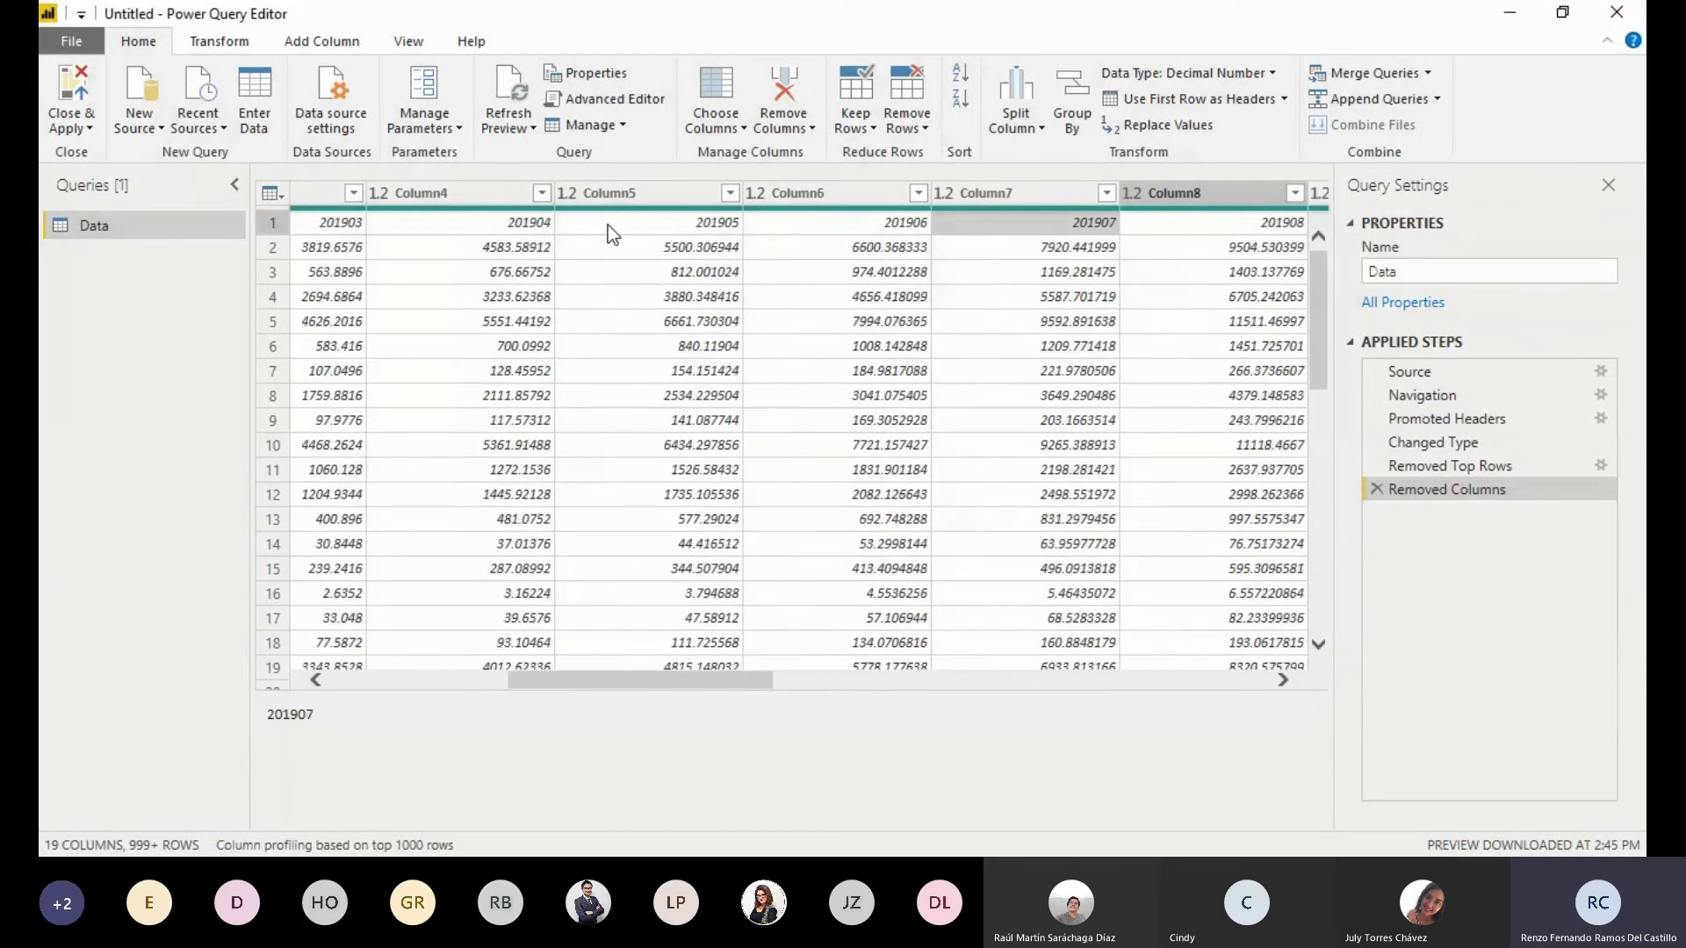
{"action": "key", "text": "Right"}
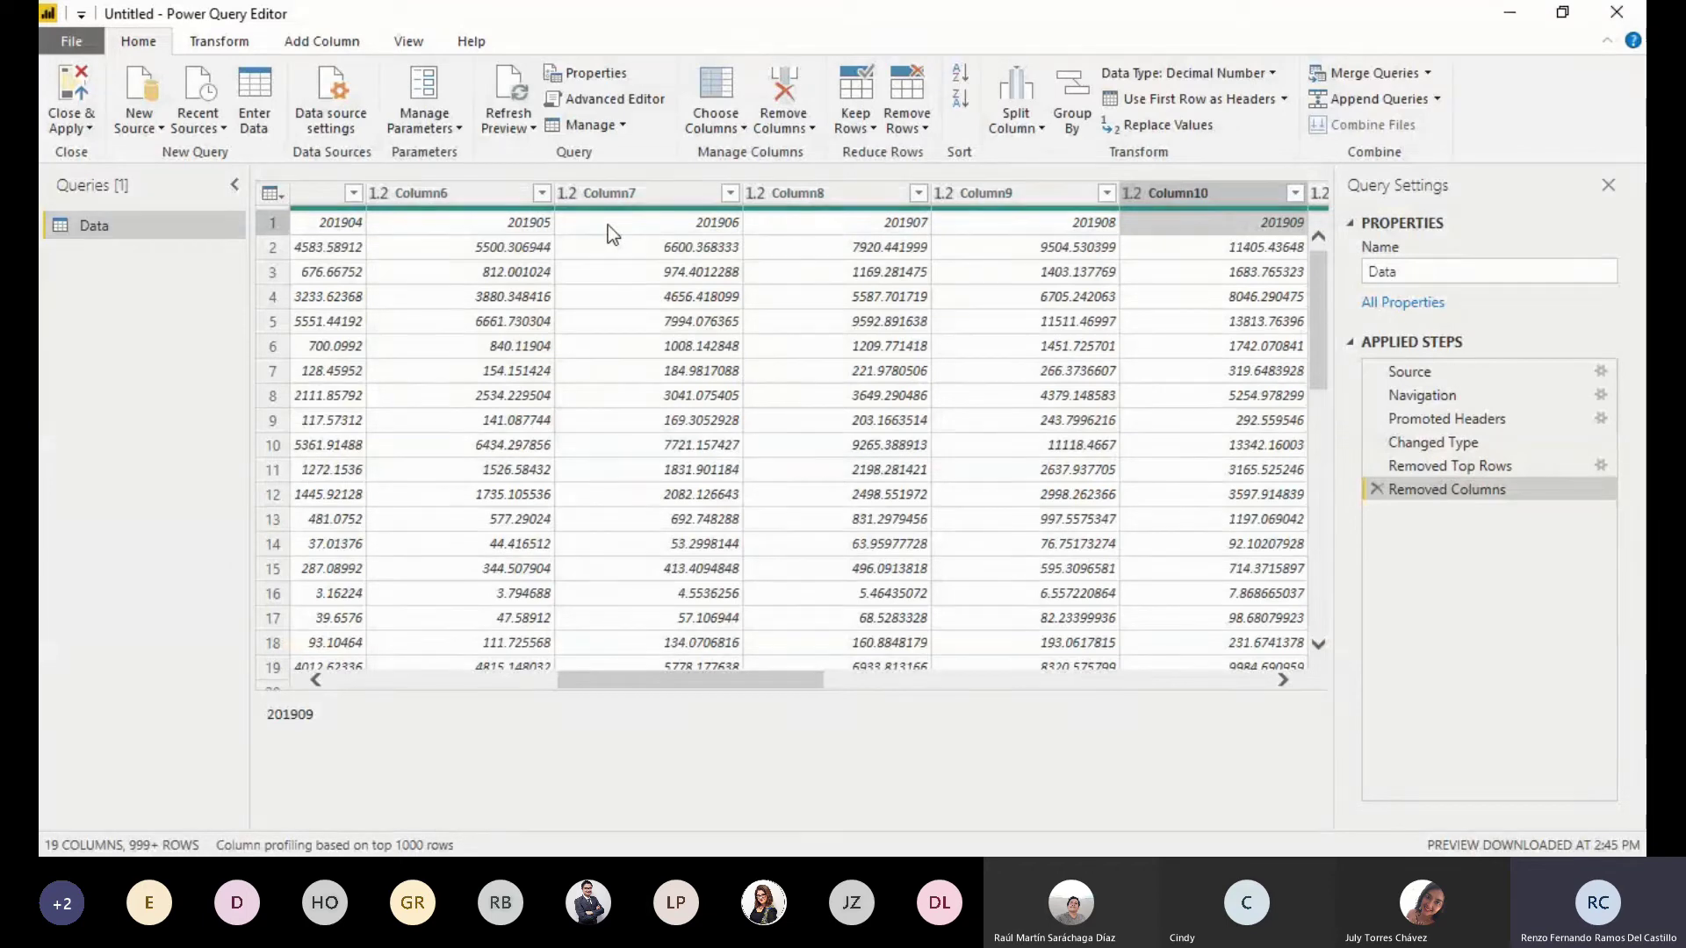
{"action": "key", "text": "Right"}
{"action": "key", "text": "Right"}
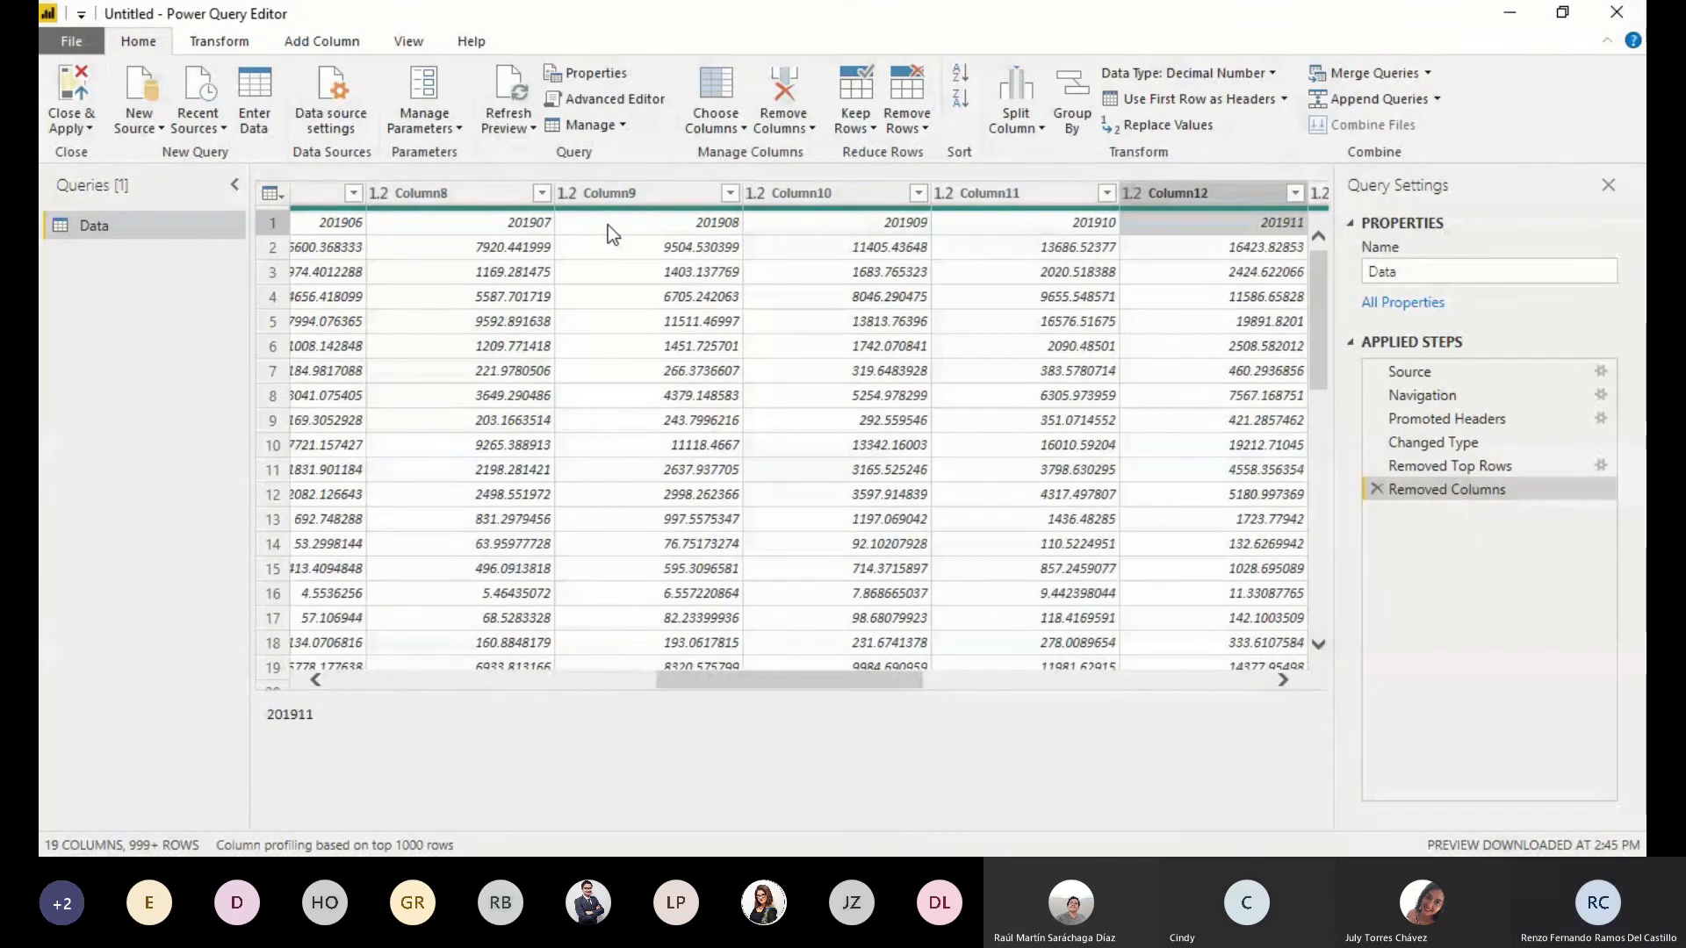
{"action": "key", "text": "Right"}
{"action": "key", "text": "Right"}
{"action": "key", "text": "Right"}
{"action": "key", "text": "Right"}
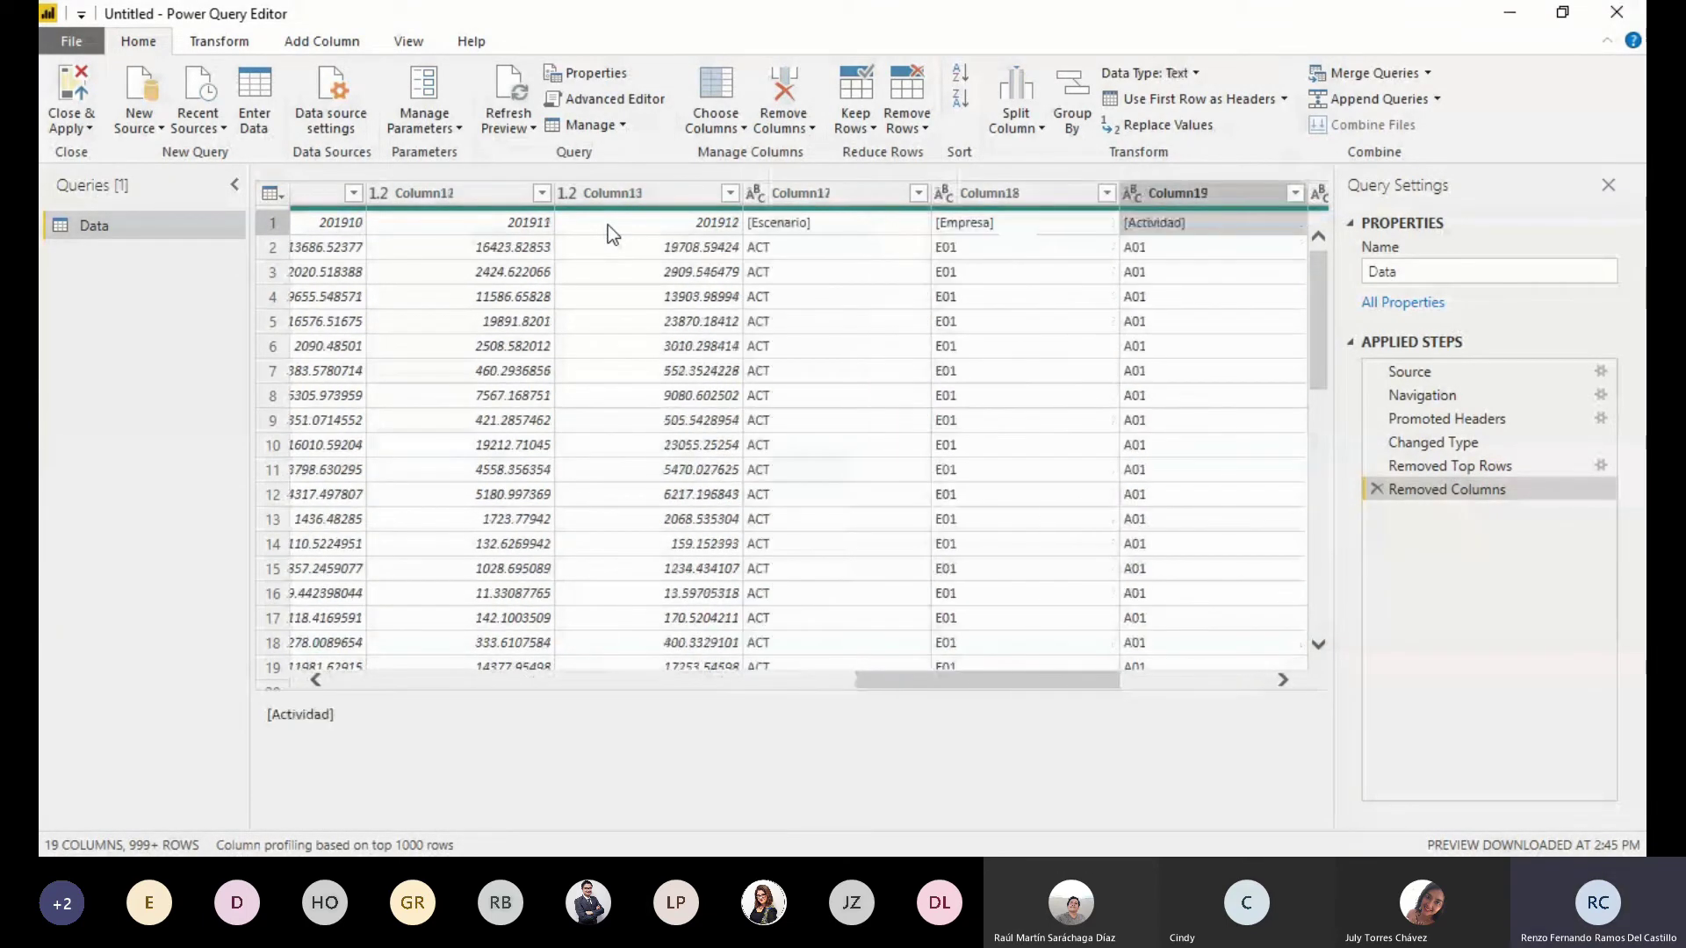
{"action": "scroll", "coordinate": [608, 225], "scroll_direction": "right", "scroll_amount": 3}
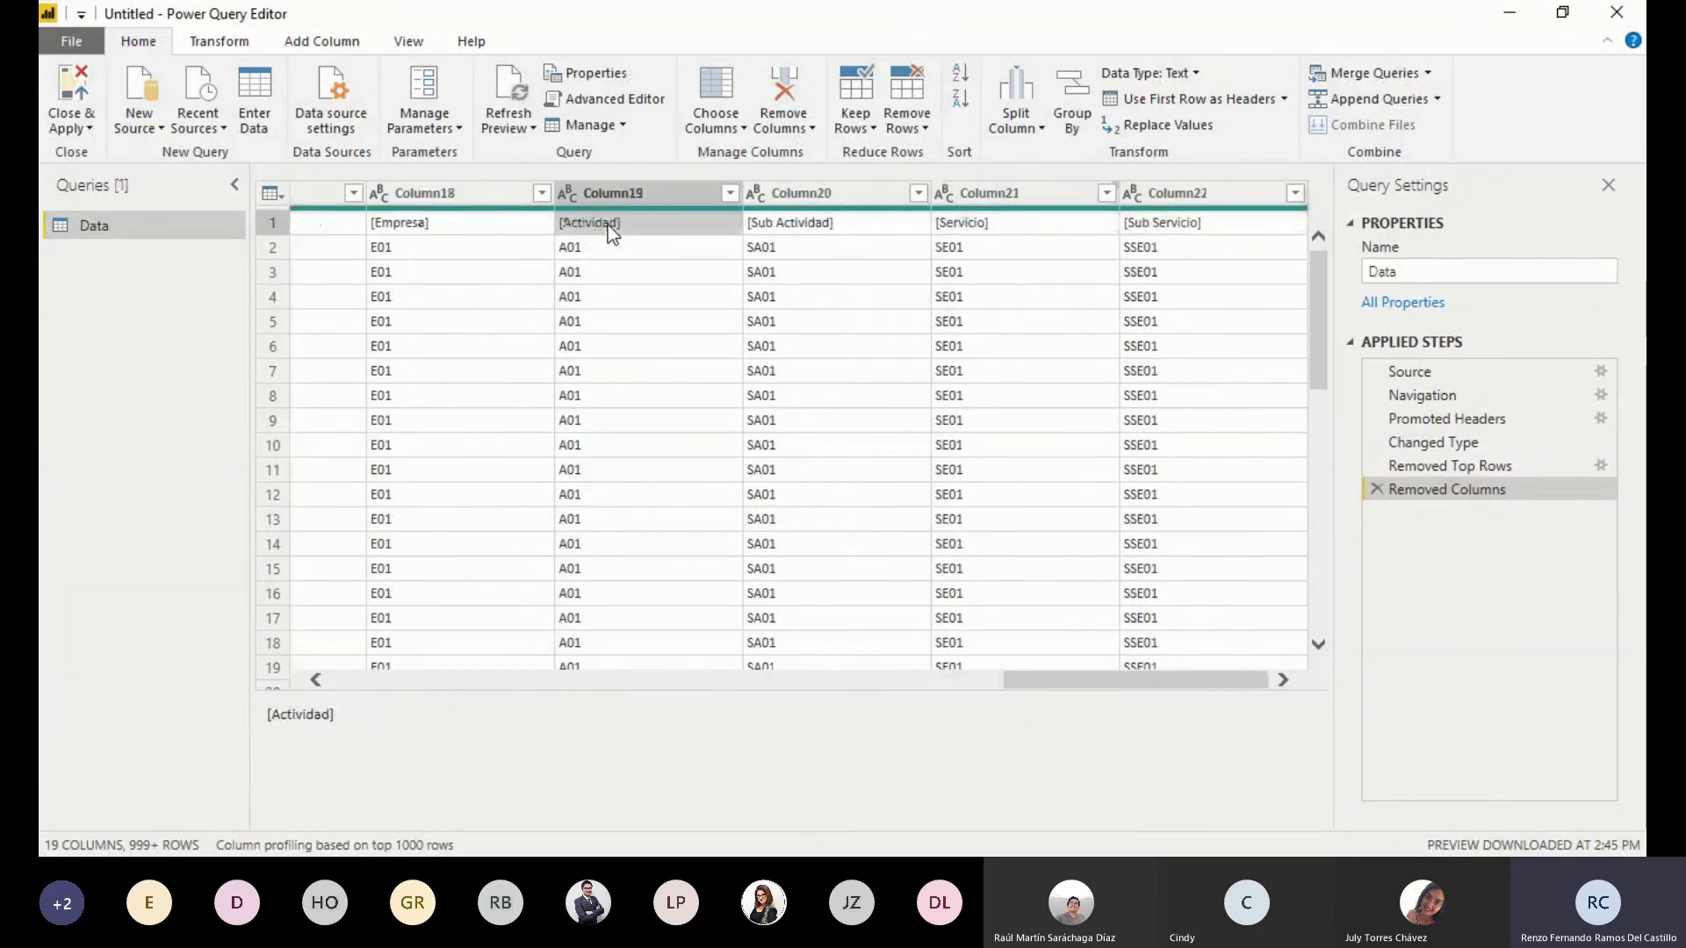
{"action": "key", "text": "Left"}
{"action": "key", "text": "Left"}
{"action": "key", "text": "Left"}
{"action": "key", "text": "Left"}
{"action": "key", "text": "Left"}
{"action": "key", "text": "Left"}
{"action": "key", "text": "Left"}
{"action": "key", "text": "Left"}
{"action": "key", "text": "Left"}
{"action": "key", "text": "Left"}
{"action": "key", "text": "Left"}
{"action": "key", "text": "Left"}
{"action": "key", "text": "Left"}
{"action": "key", "text": "Left"}
{"action": "key", "text": "Left"}
{"action": "key", "text": "Left"}
{"action": "key", "text": "Left"}
{"action": "key", "text": "Left"}
{"action": "key", "text": "Left"}
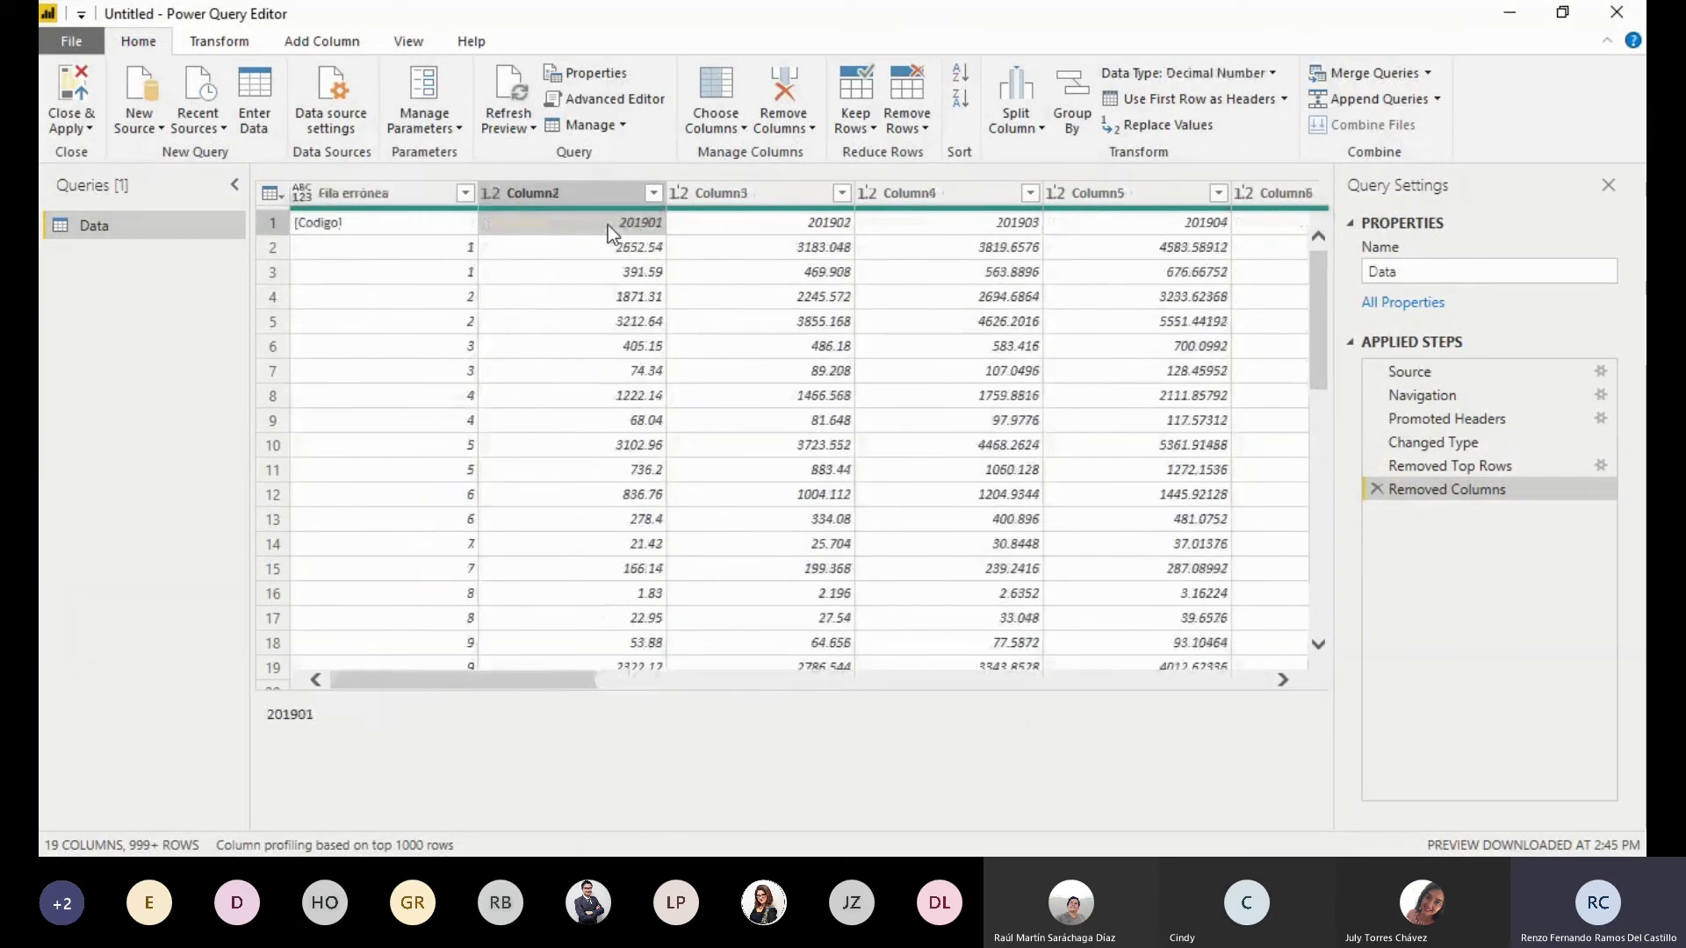
Promote the first row, which starts with [Codigo], to column headers in the Data query
{"action": "left_click", "coordinate": [272, 224]}
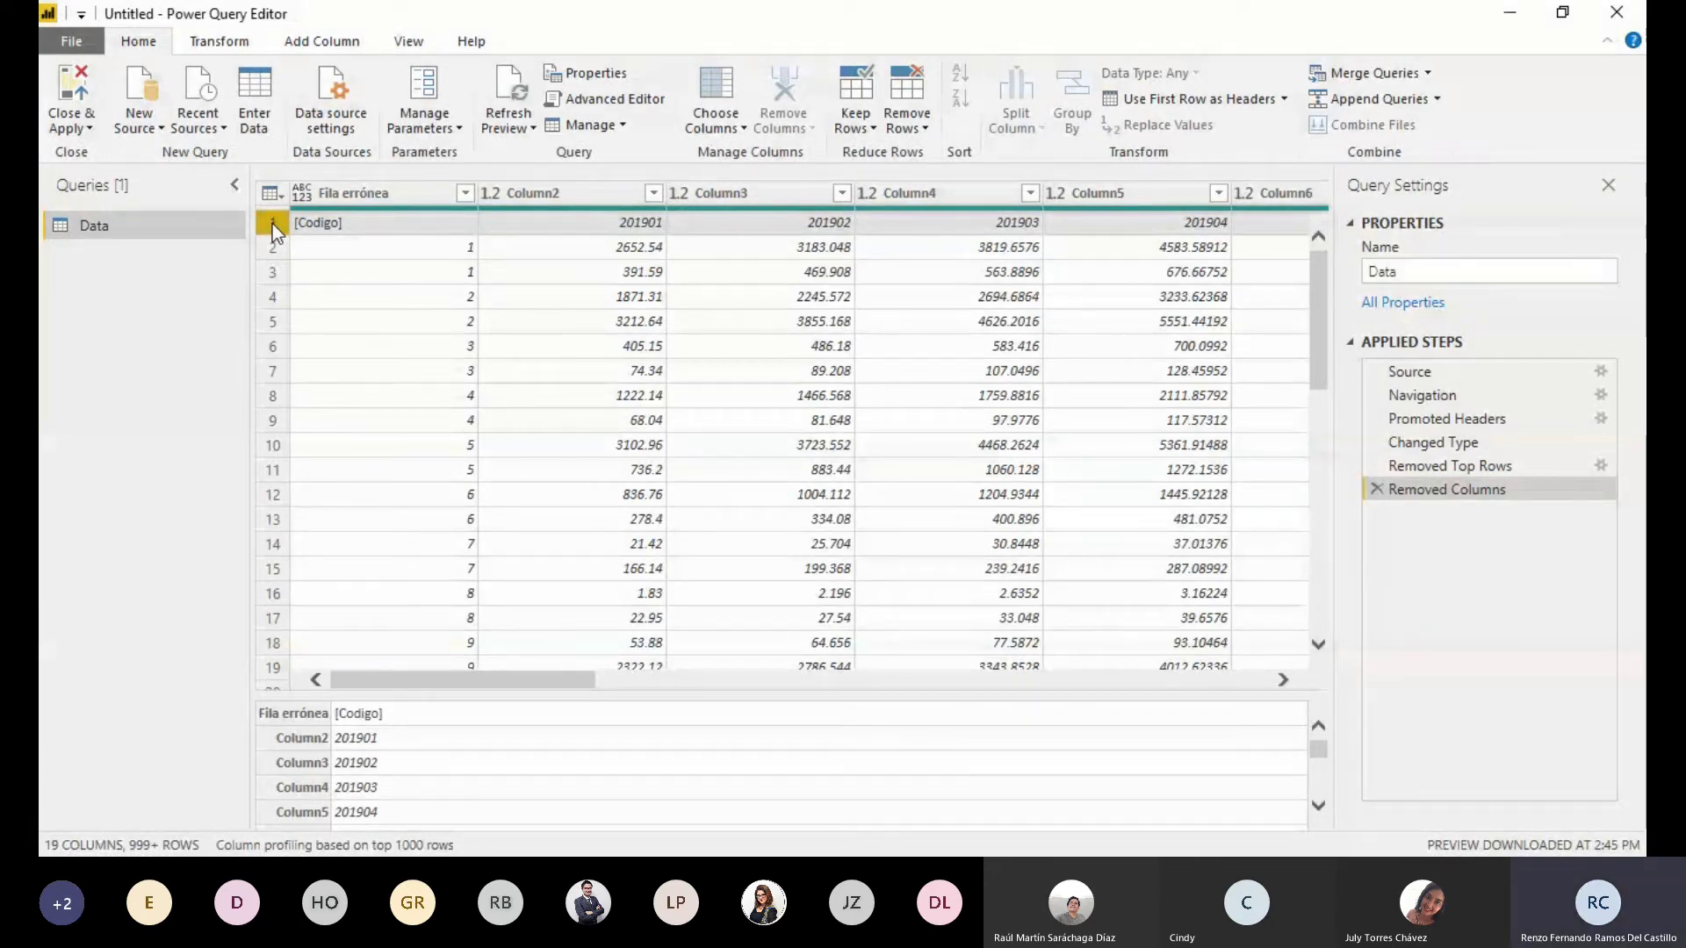
{"action": "left_click", "coordinate": [1211, 107]}
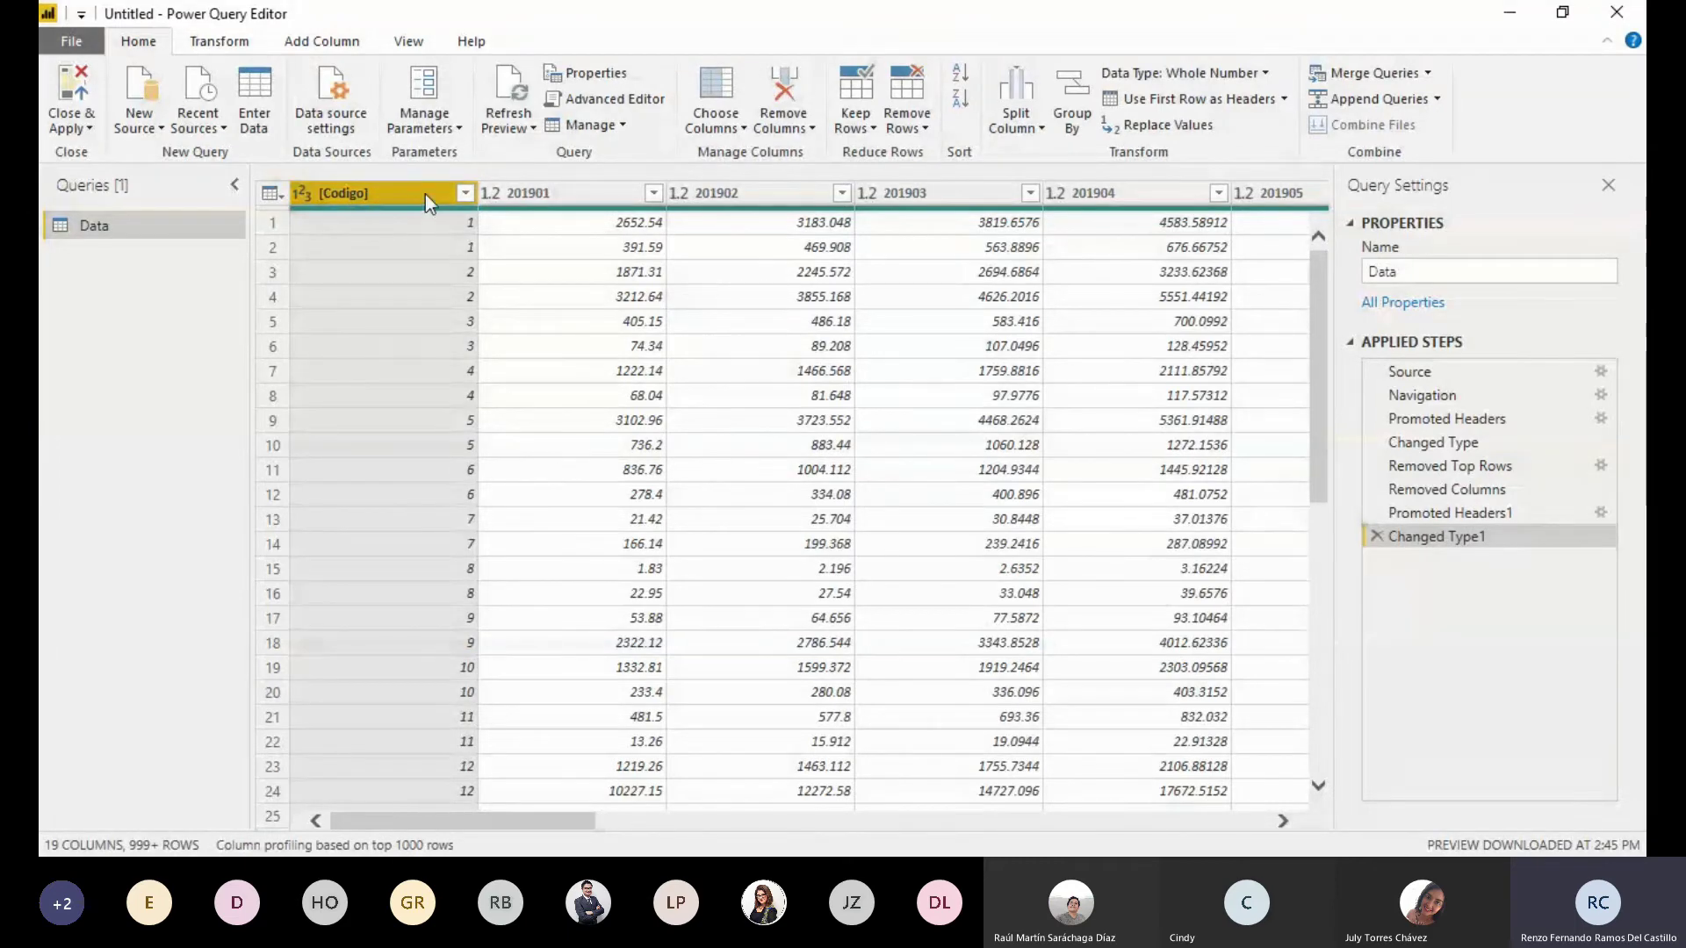
Examine the promoted headers across the Data query, from [Codigo] through the month columns to [Sub Servicio]
{"action": "key", "text": "Right"}
{"action": "key", "text": "Right"}
{"action": "key", "text": "Right"}
{"action": "key", "text": "Right"}
{"action": "key", "text": "Right"}
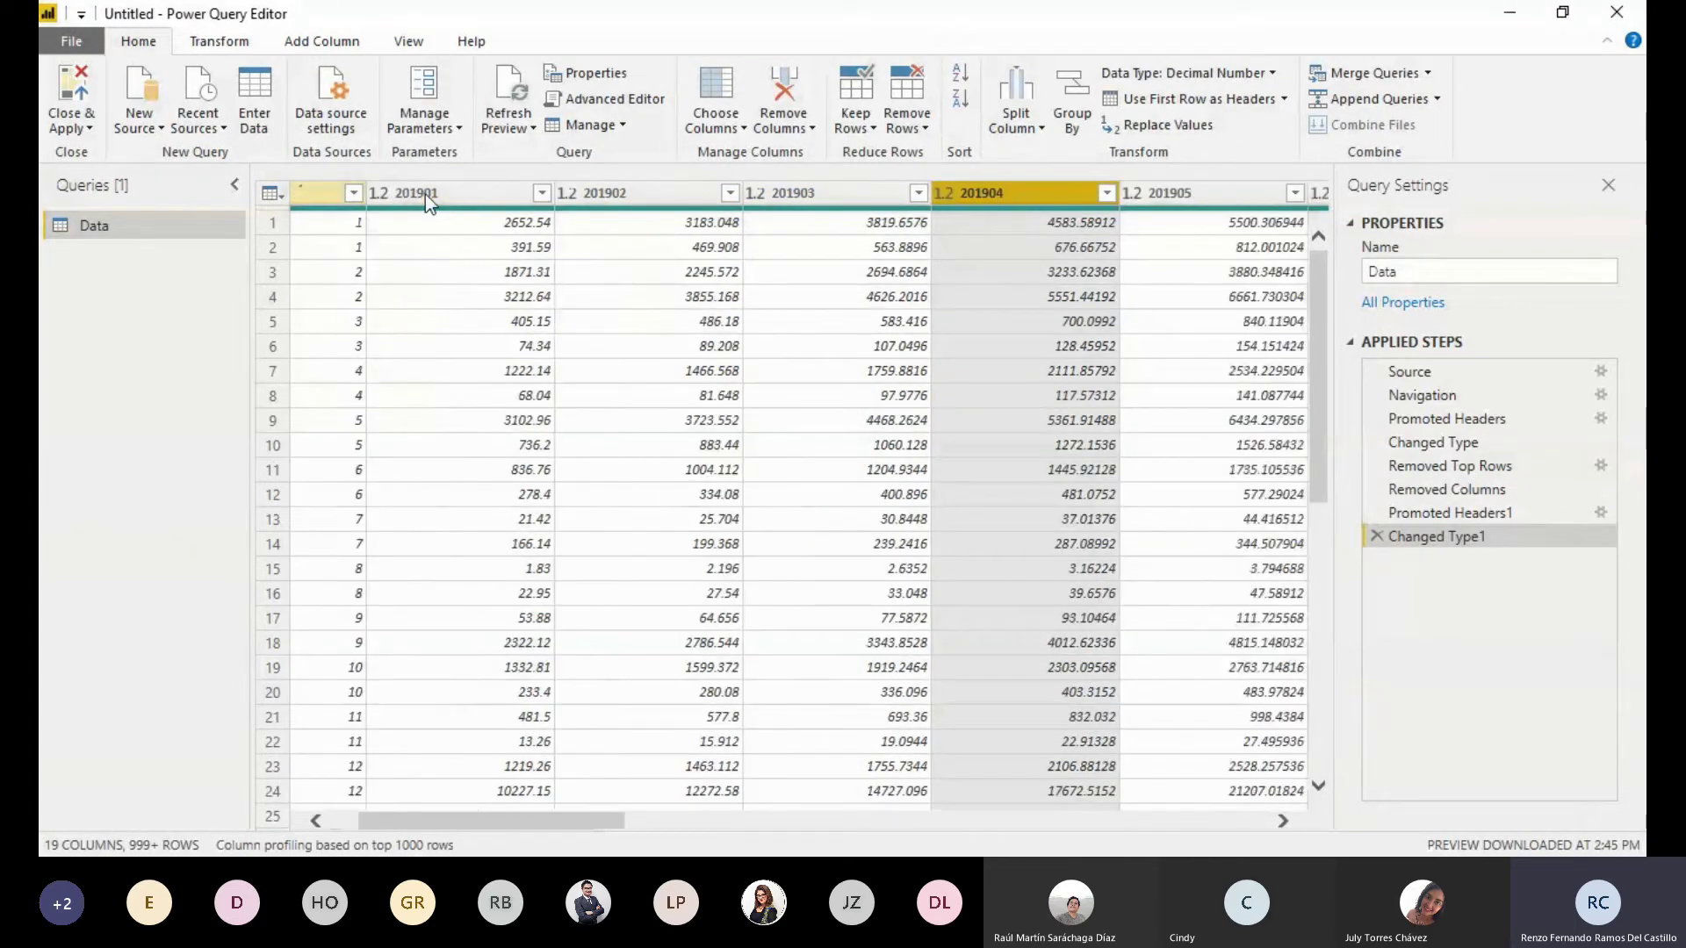
{"action": "key", "text": "Right"}
{"action": "key", "text": "Right"}
{"action": "key", "text": "Right"}
{"action": "key", "text": "Right"}
{"action": "key", "text": "Right"}
{"action": "key", "text": "Right"}
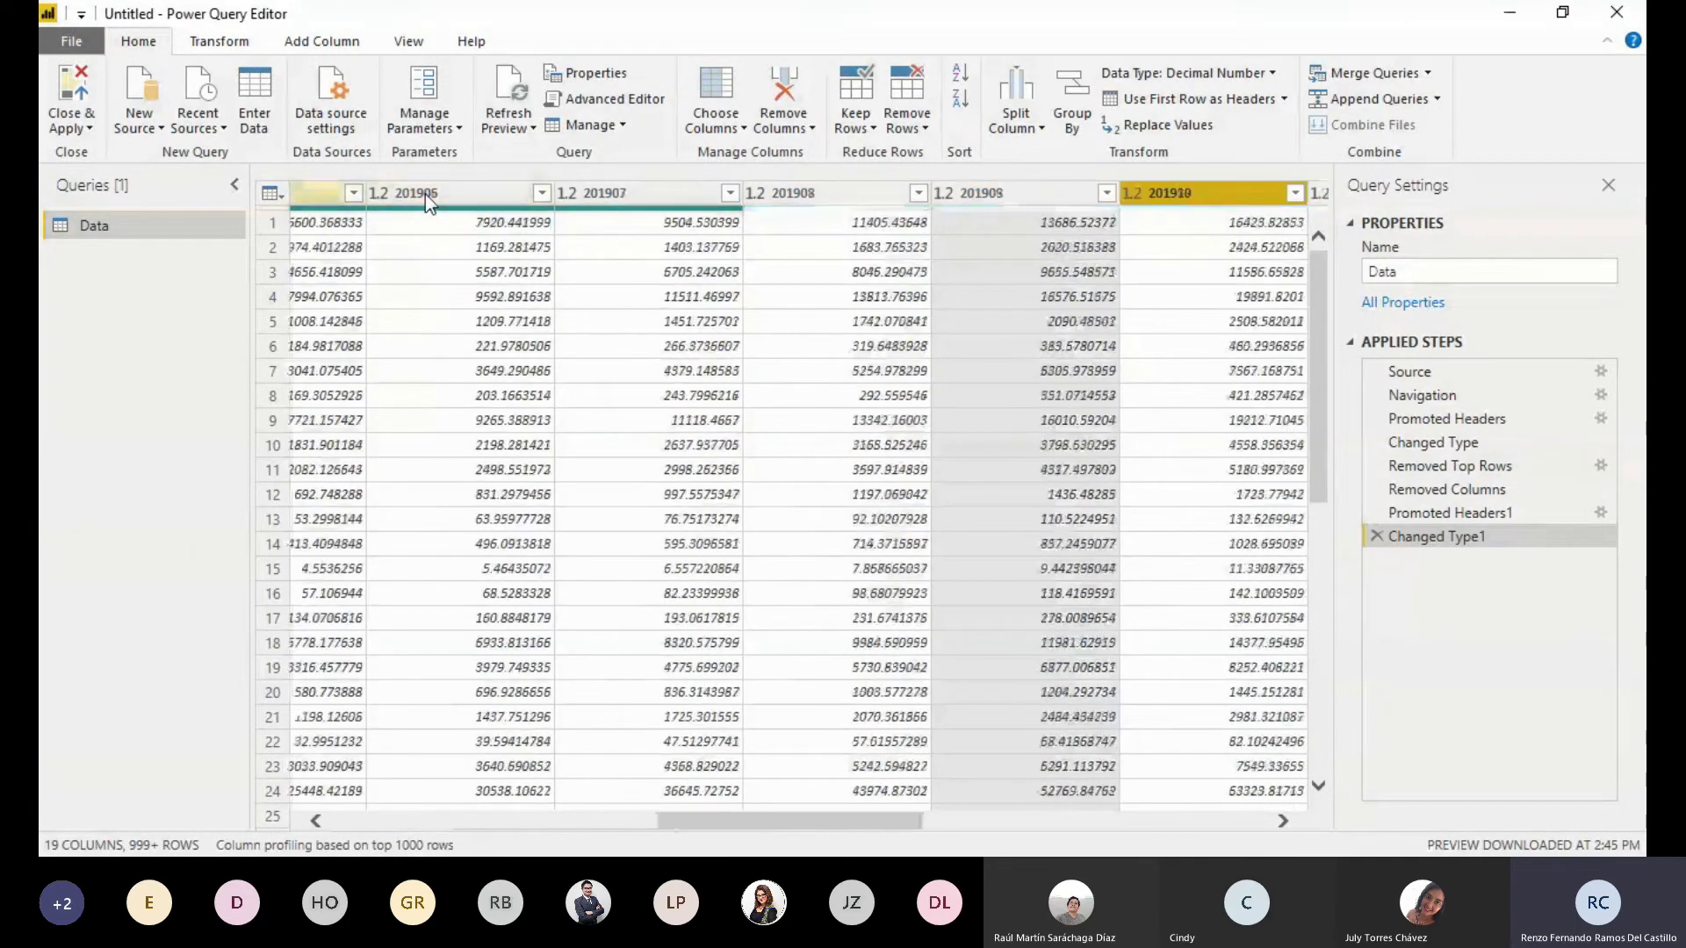
{"action": "key", "text": "Right"}
{"action": "key", "text": "Right"}
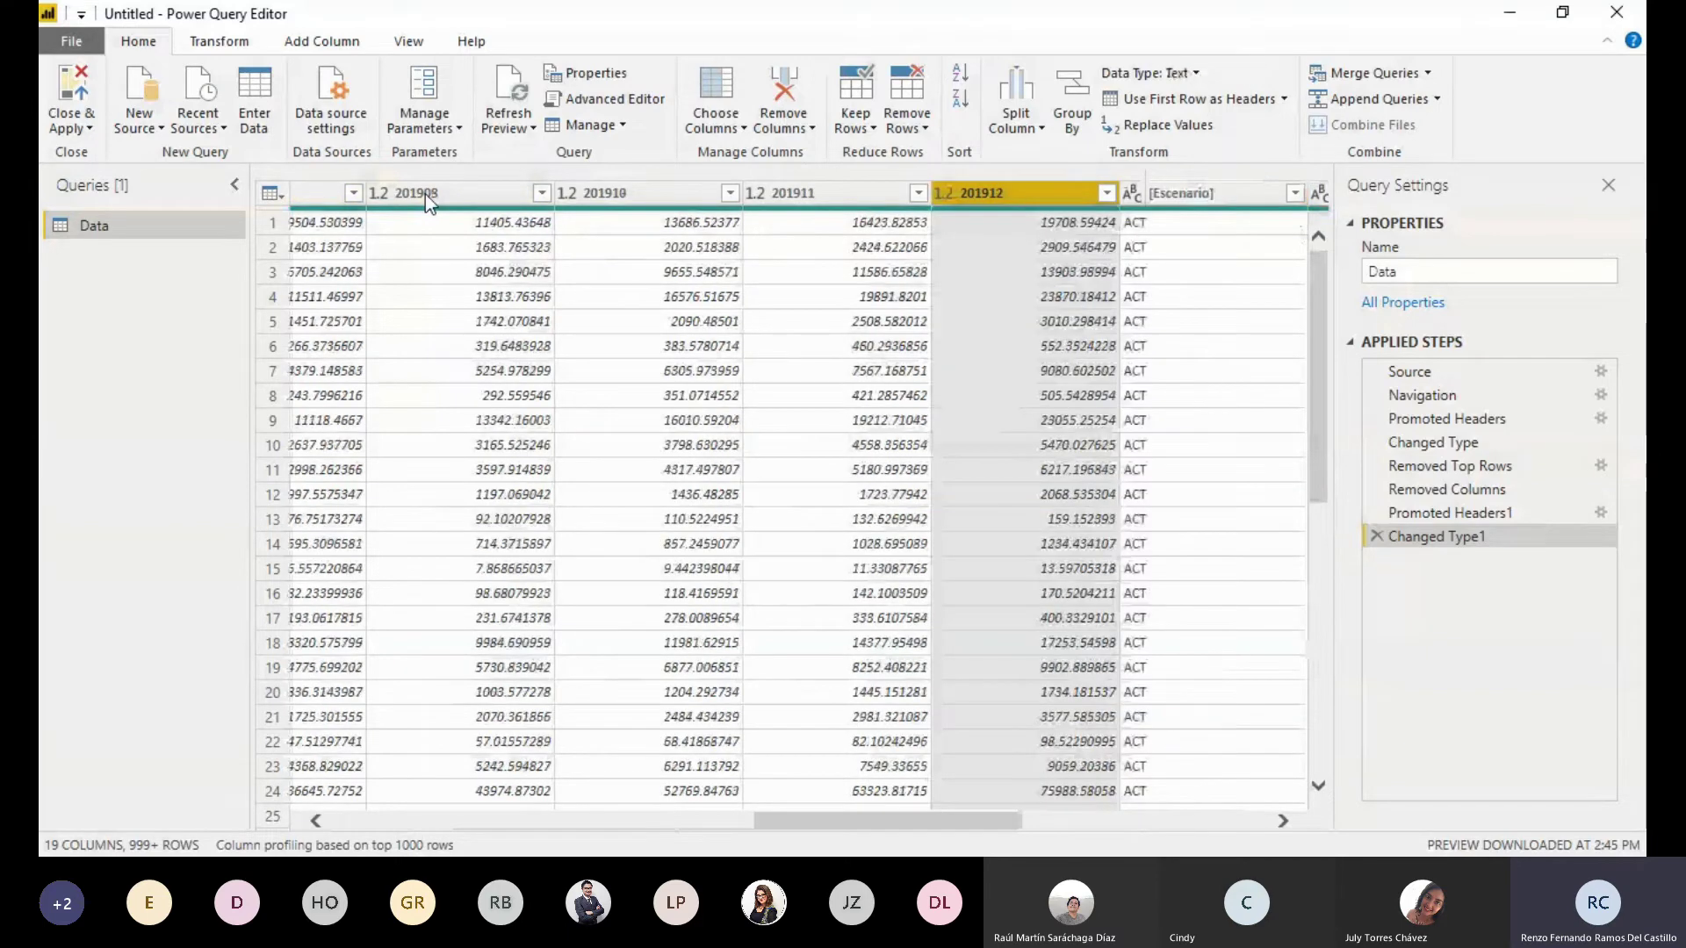
{"action": "key", "text": "Right"}
{"action": "key", "text": "Right"}
{"action": "key", "text": "Right"}
{"action": "key", "text": "Right"}
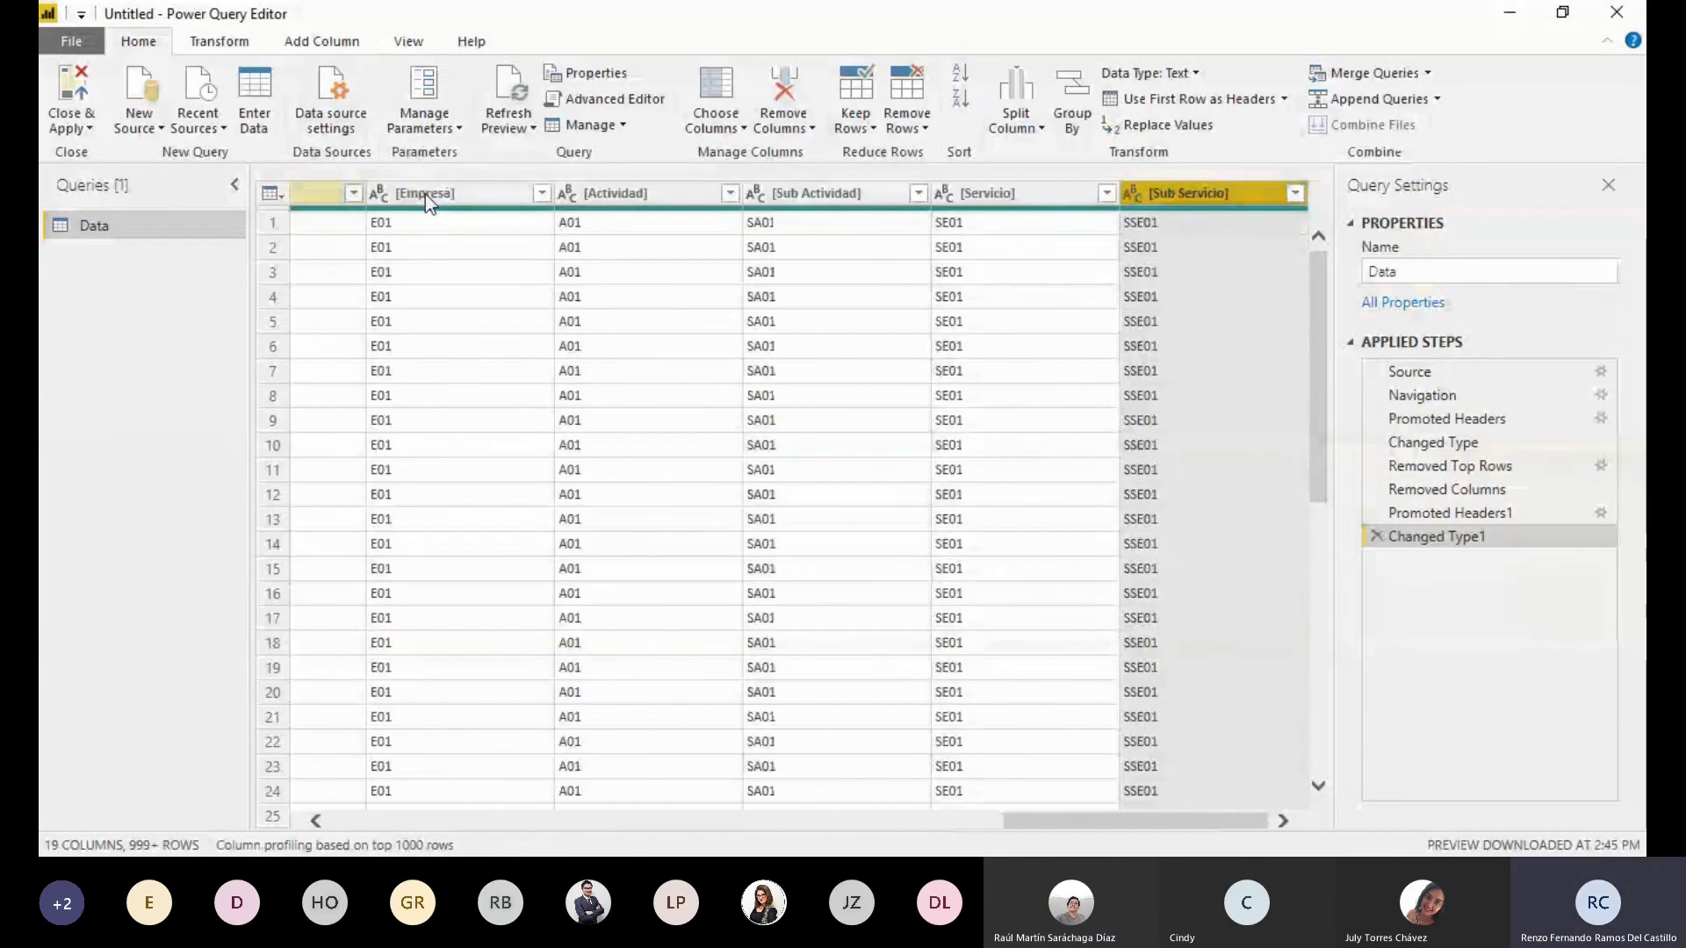
Review the monthly value columns of the Data query from 201912 back to 201901, ending at [Codigo]
{"action": "key", "text": "Left"}
{"action": "key", "text": "Left"}
{"action": "key", "text": "Left"}
{"action": "key", "text": "Left"}
{"action": "key", "text": "Left"}
{"action": "key", "text": "Left"}
{"action": "key", "text": "Left"}
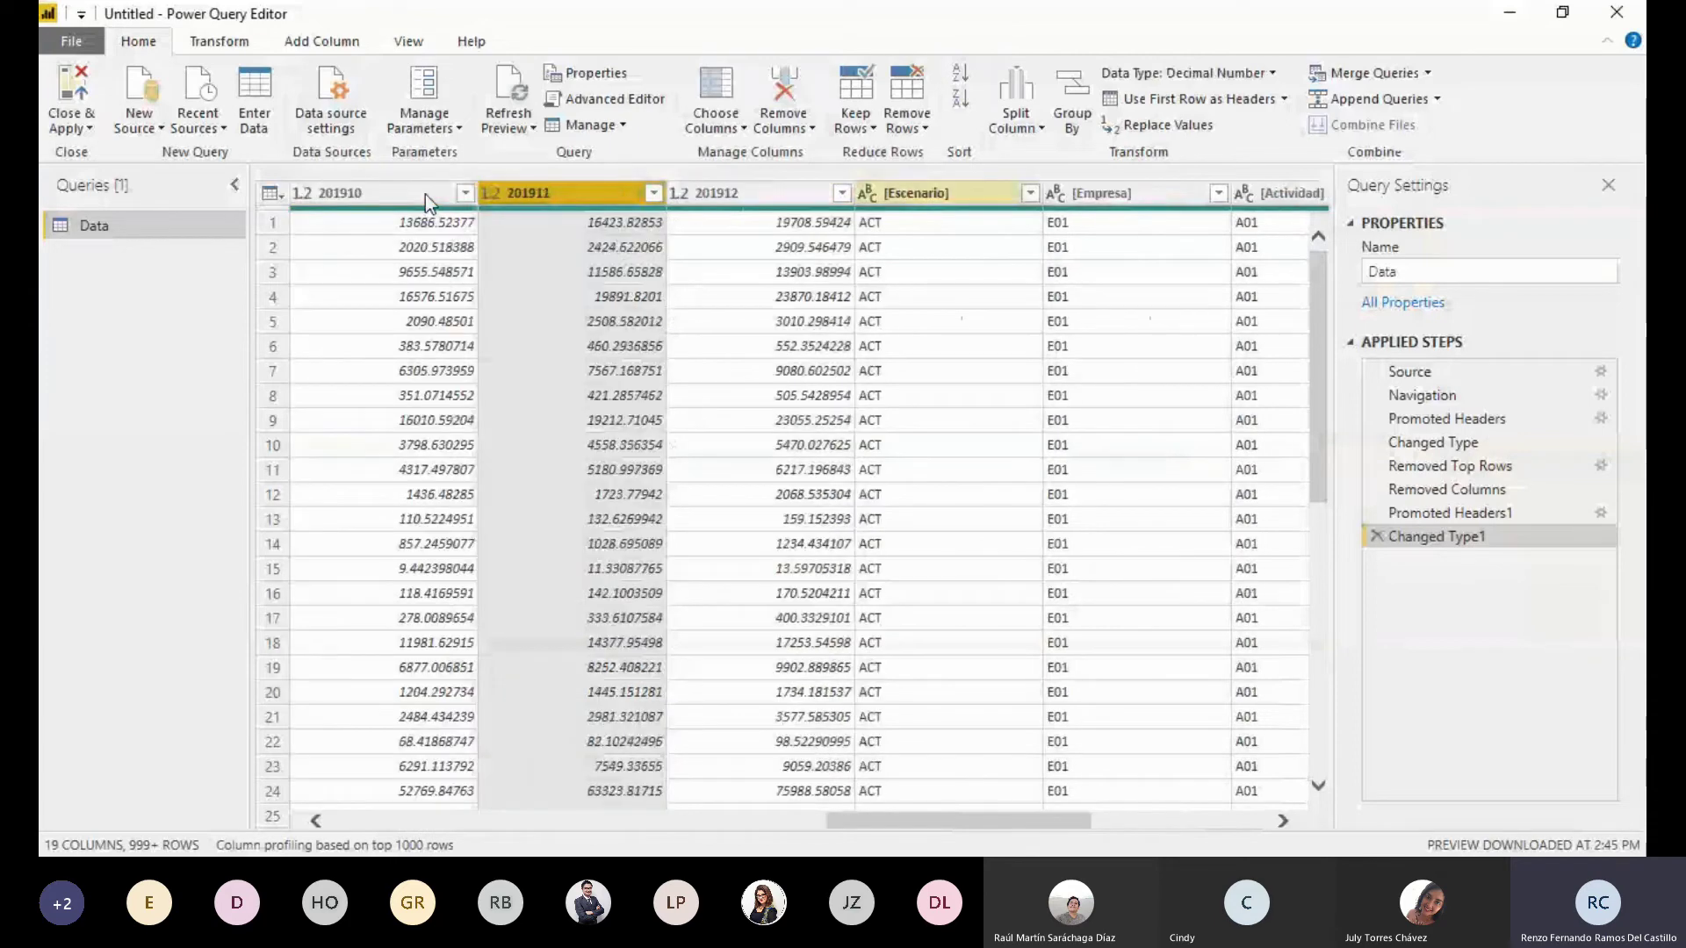
{"action": "key", "text": "Right"}
{"action": "key", "text": "Right"}
{"action": "key", "text": "Right"}
{"action": "key", "text": "Left"}
{"action": "key", "text": "Left"}
{"action": "key", "text": "Left"}
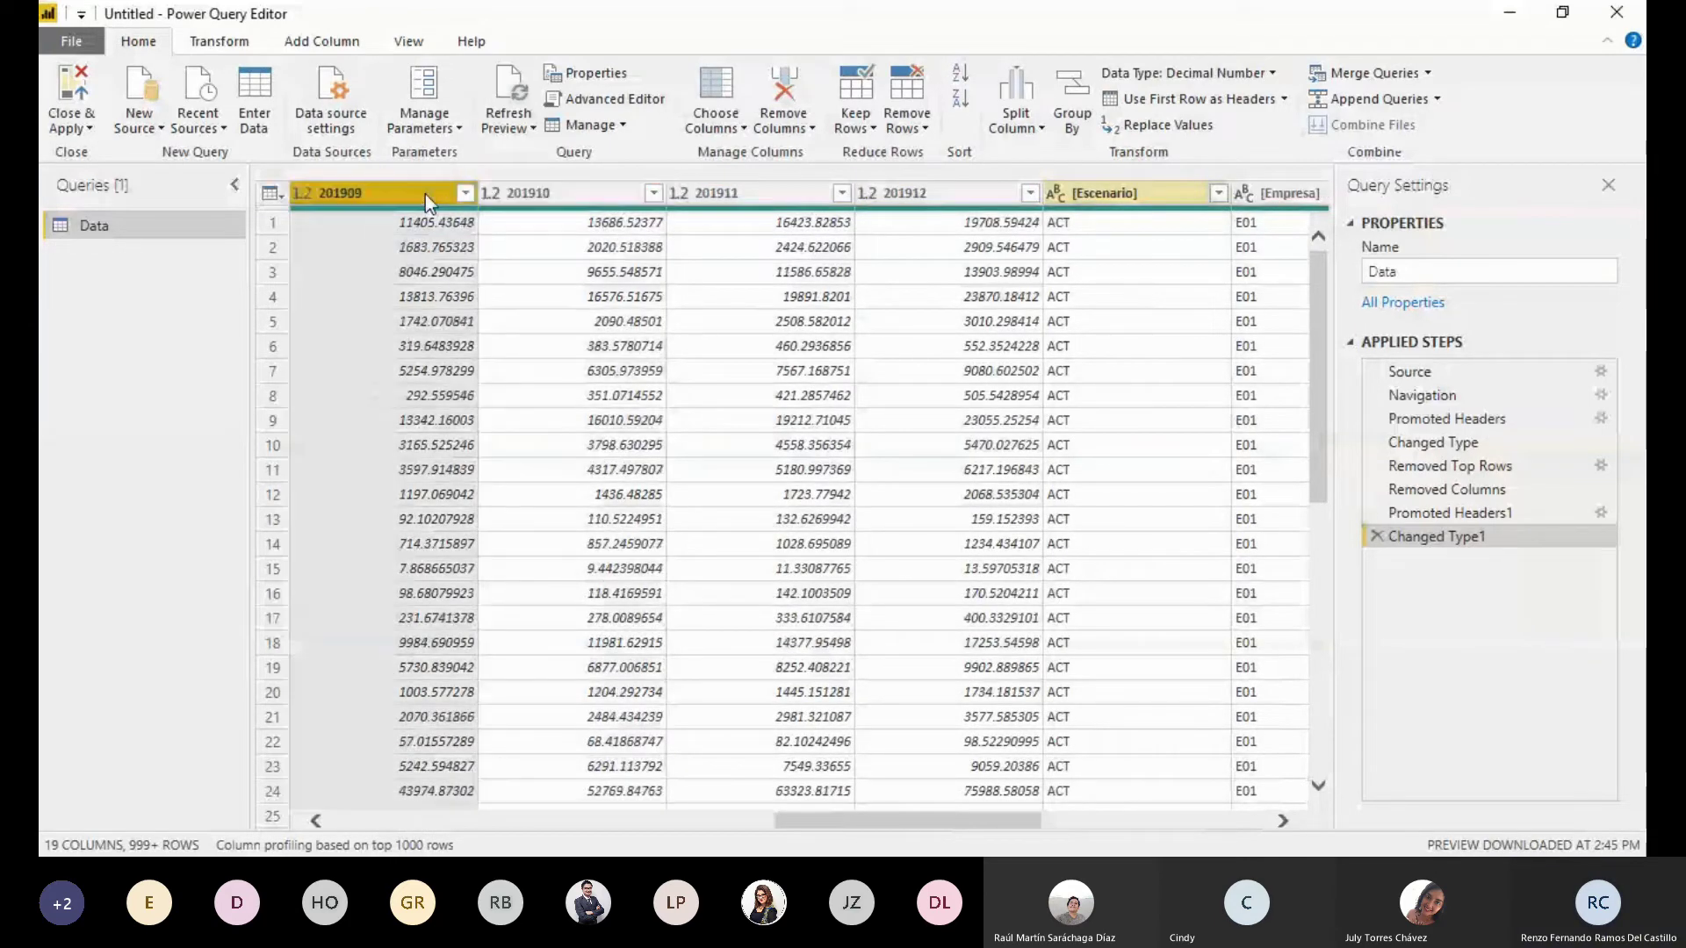
{"action": "key", "text": "Right"}
{"action": "key", "text": "Right"}
{"action": "key", "text": "Right"}
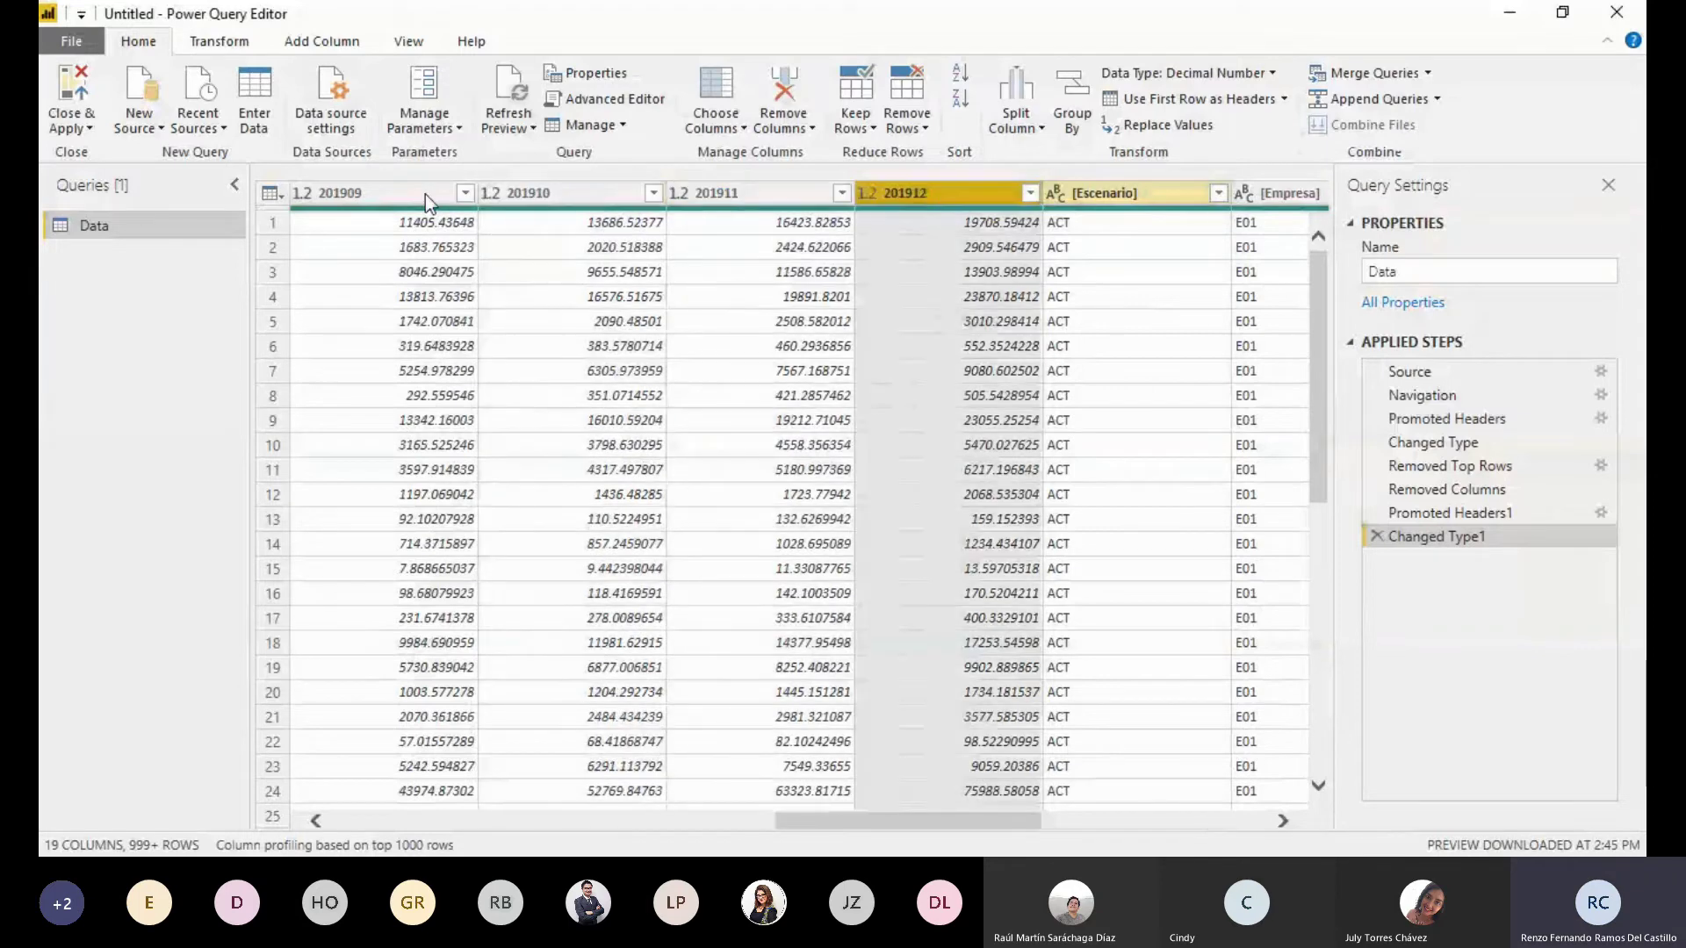
{"action": "key", "text": "Left"}
{"action": "key", "text": "Left"}
{"action": "key", "text": "Left"}
{"action": "key", "text": "Left"}
{"action": "key", "text": "Left"}
{"action": "key", "text": "Left"}
{"action": "key", "text": "Left"}
{"action": "key", "text": "Left"}
{"action": "key", "text": "Left"}
{"action": "key", "text": "Left"}
{"action": "key", "text": "Left"}
{"action": "key", "text": "Left"}
{"action": "key", "text": "Left"}
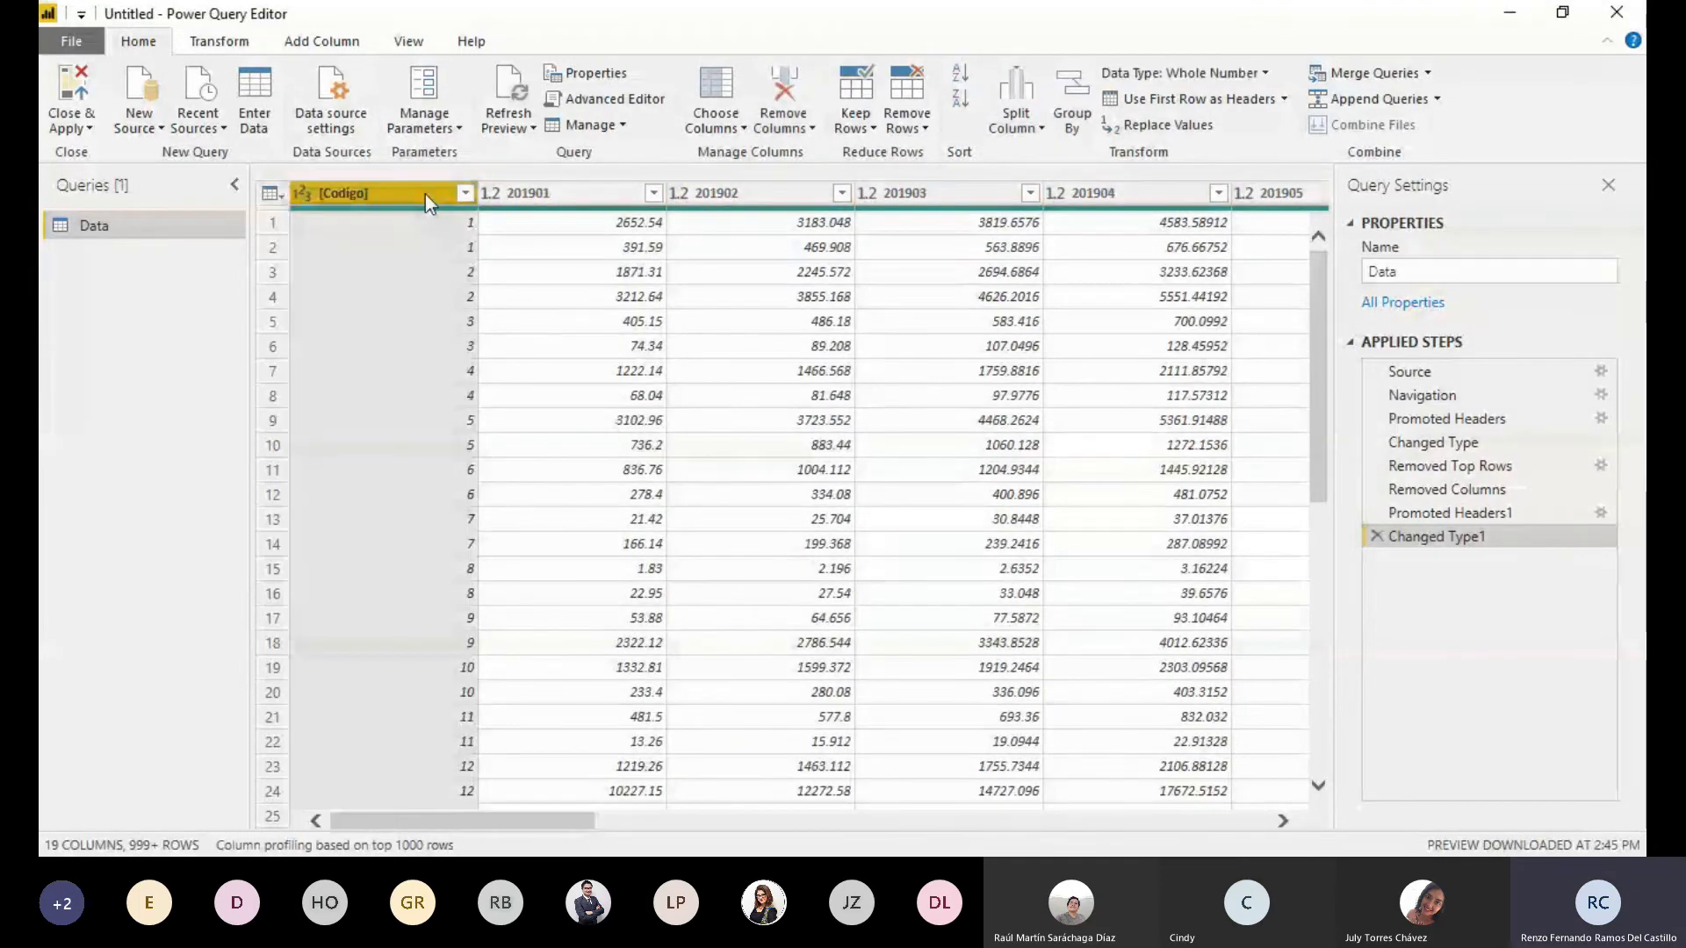
{"action": "key", "text": "Right"}
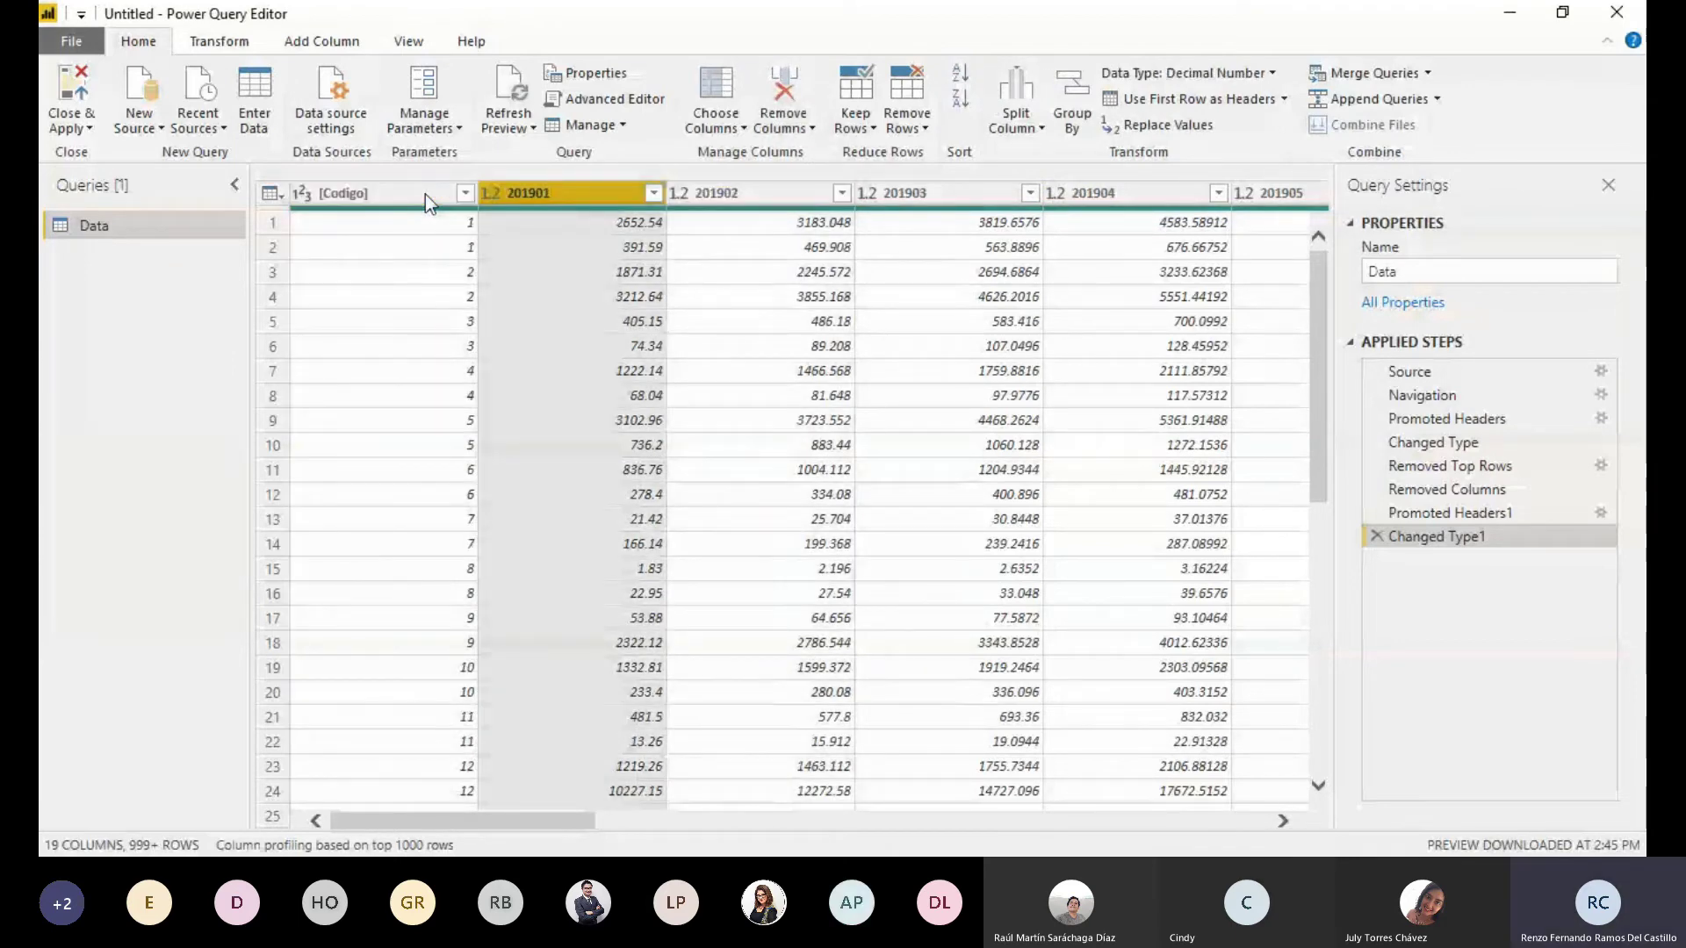
{"action": "key", "text": "Left"}
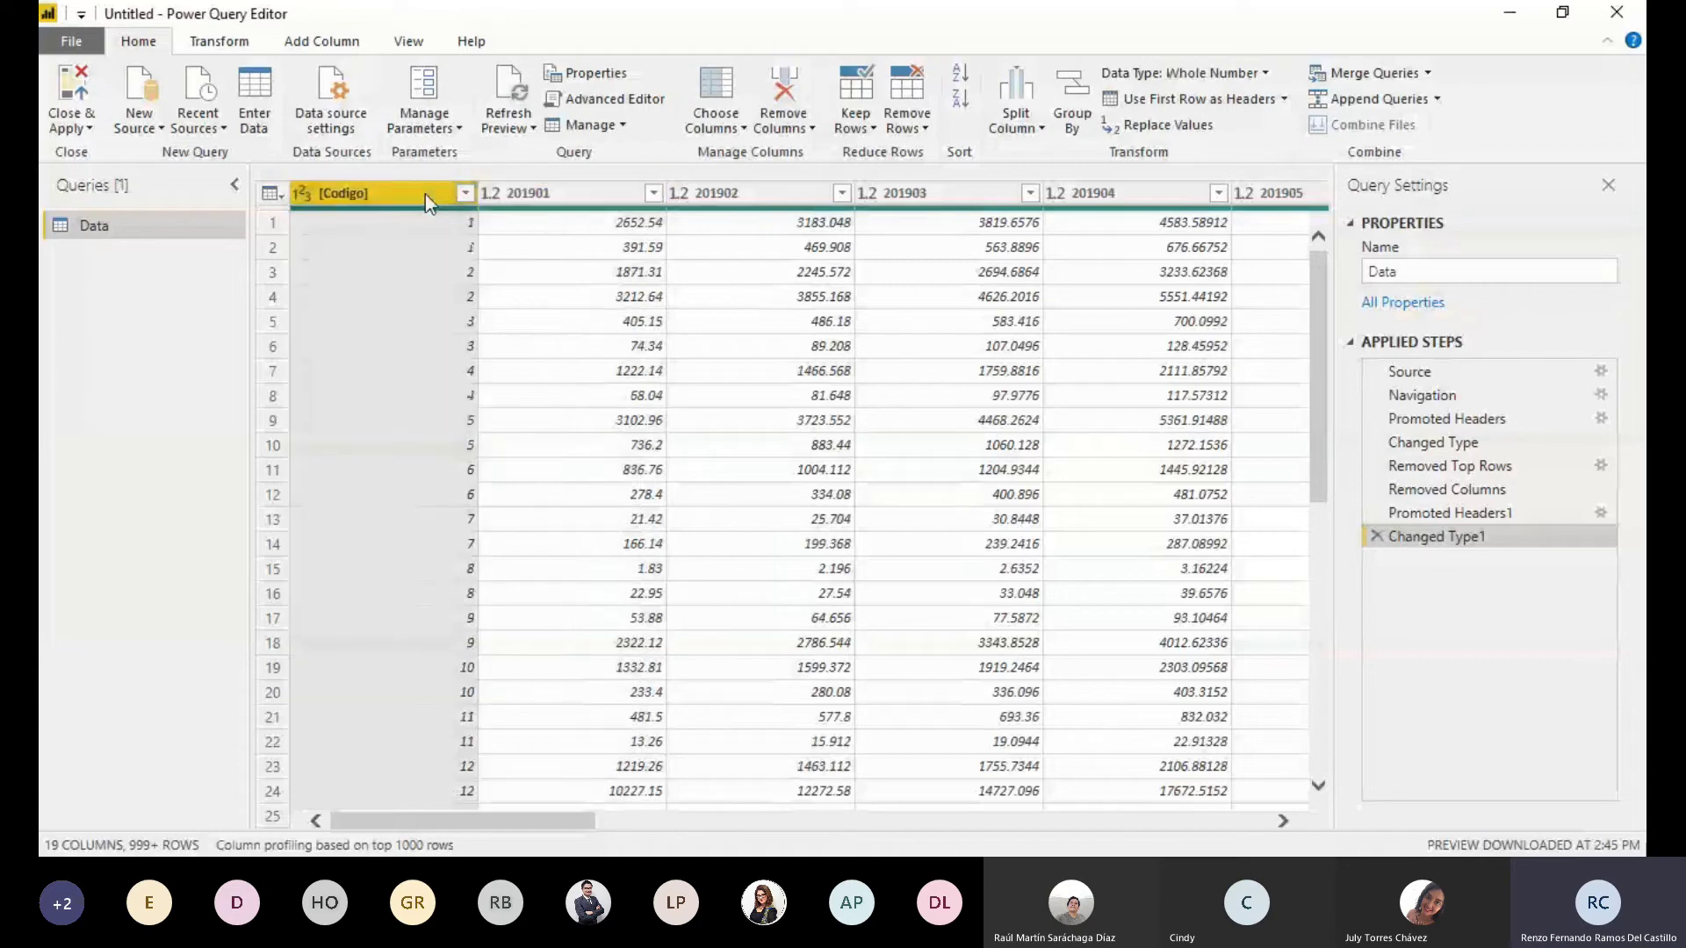
Unpivot the twelve month columns, 201901 through 201912, into attribute-value pairs in the Data query
{"action": "key", "text": "Right"}
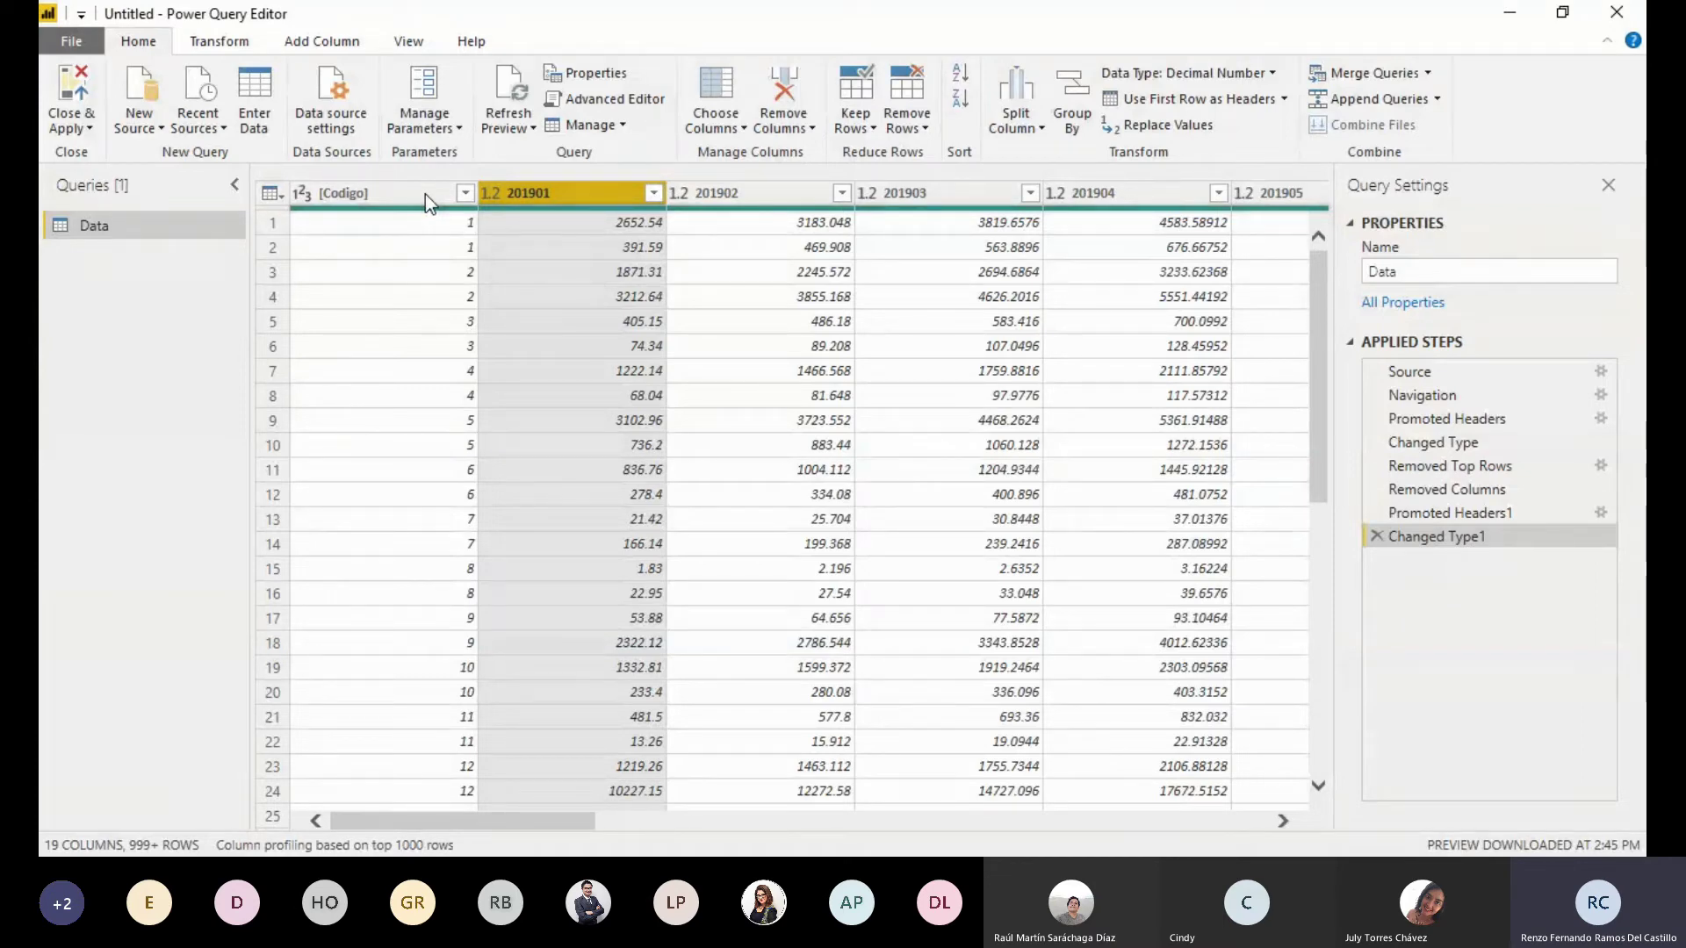
{"action": "key", "text": "Right"}
{"action": "key", "text": "Right"}
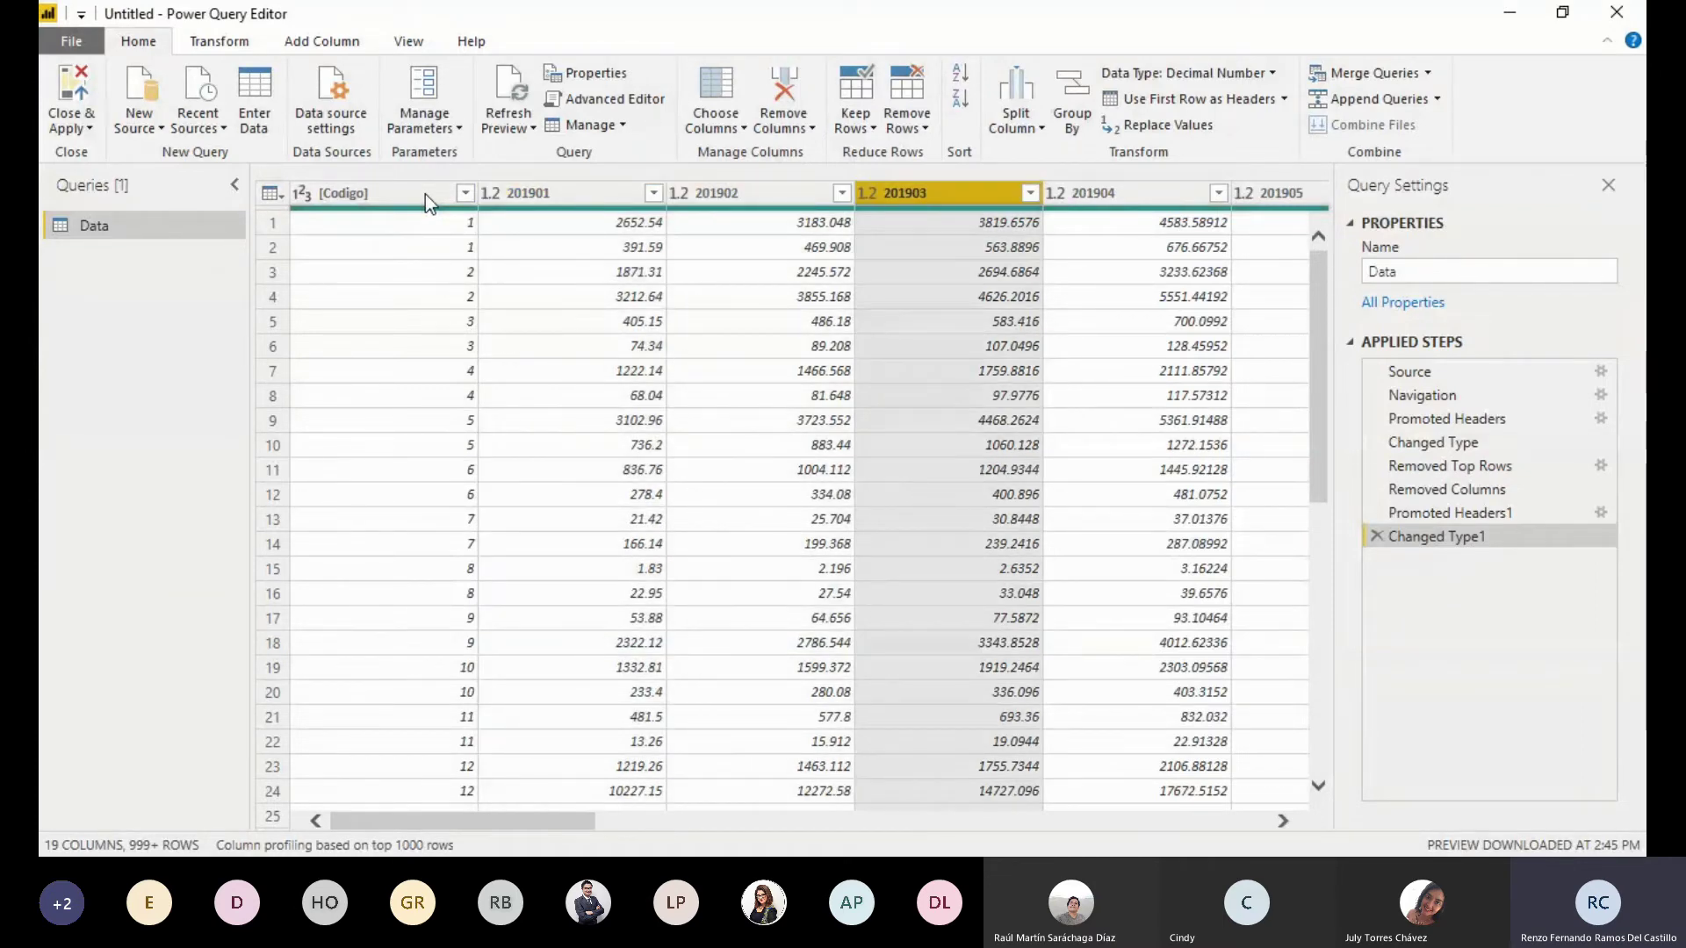
{"action": "key", "text": "Left"}
{"action": "key", "text": "Left"}
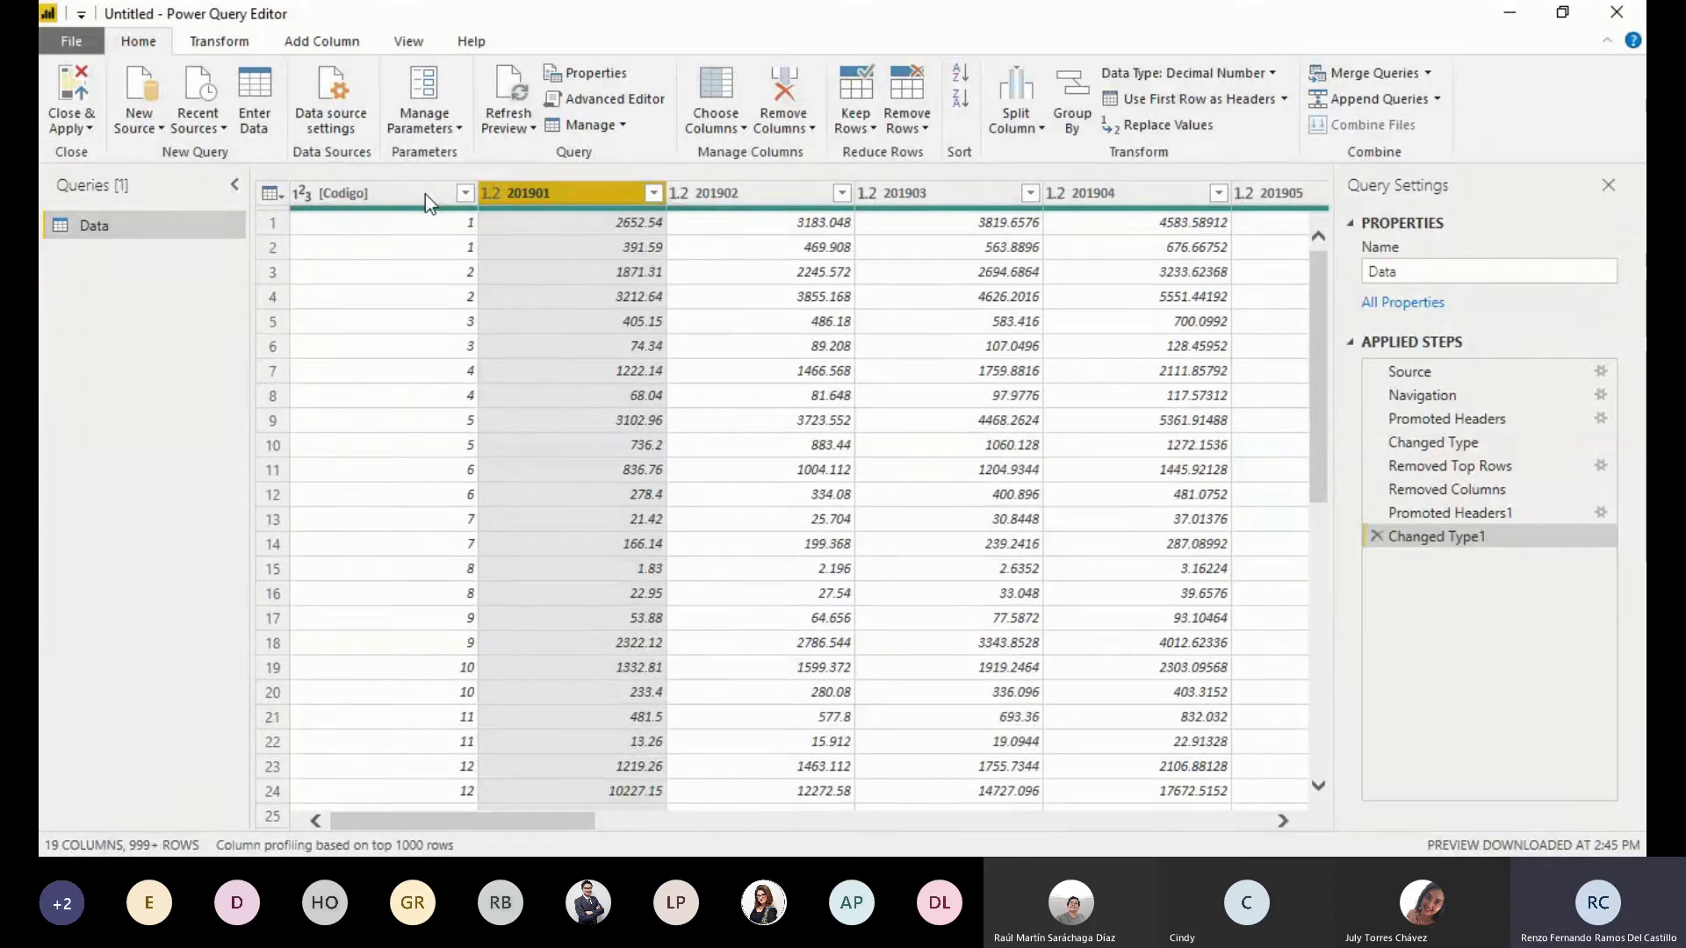
{"action": "left_click", "coordinate": [778, 188], "text": "shift"}
{"action": "left_click", "coordinate": [1077, 190], "text": "shift"}
{"action": "left_click_drag", "start_coordinate": [581, 817], "coordinate": [707, 815]}
{"action": "left_click", "coordinate": [976, 195], "text": "shift"}
{"action": "left_click", "coordinate": [1152, 199], "text": "shift"}
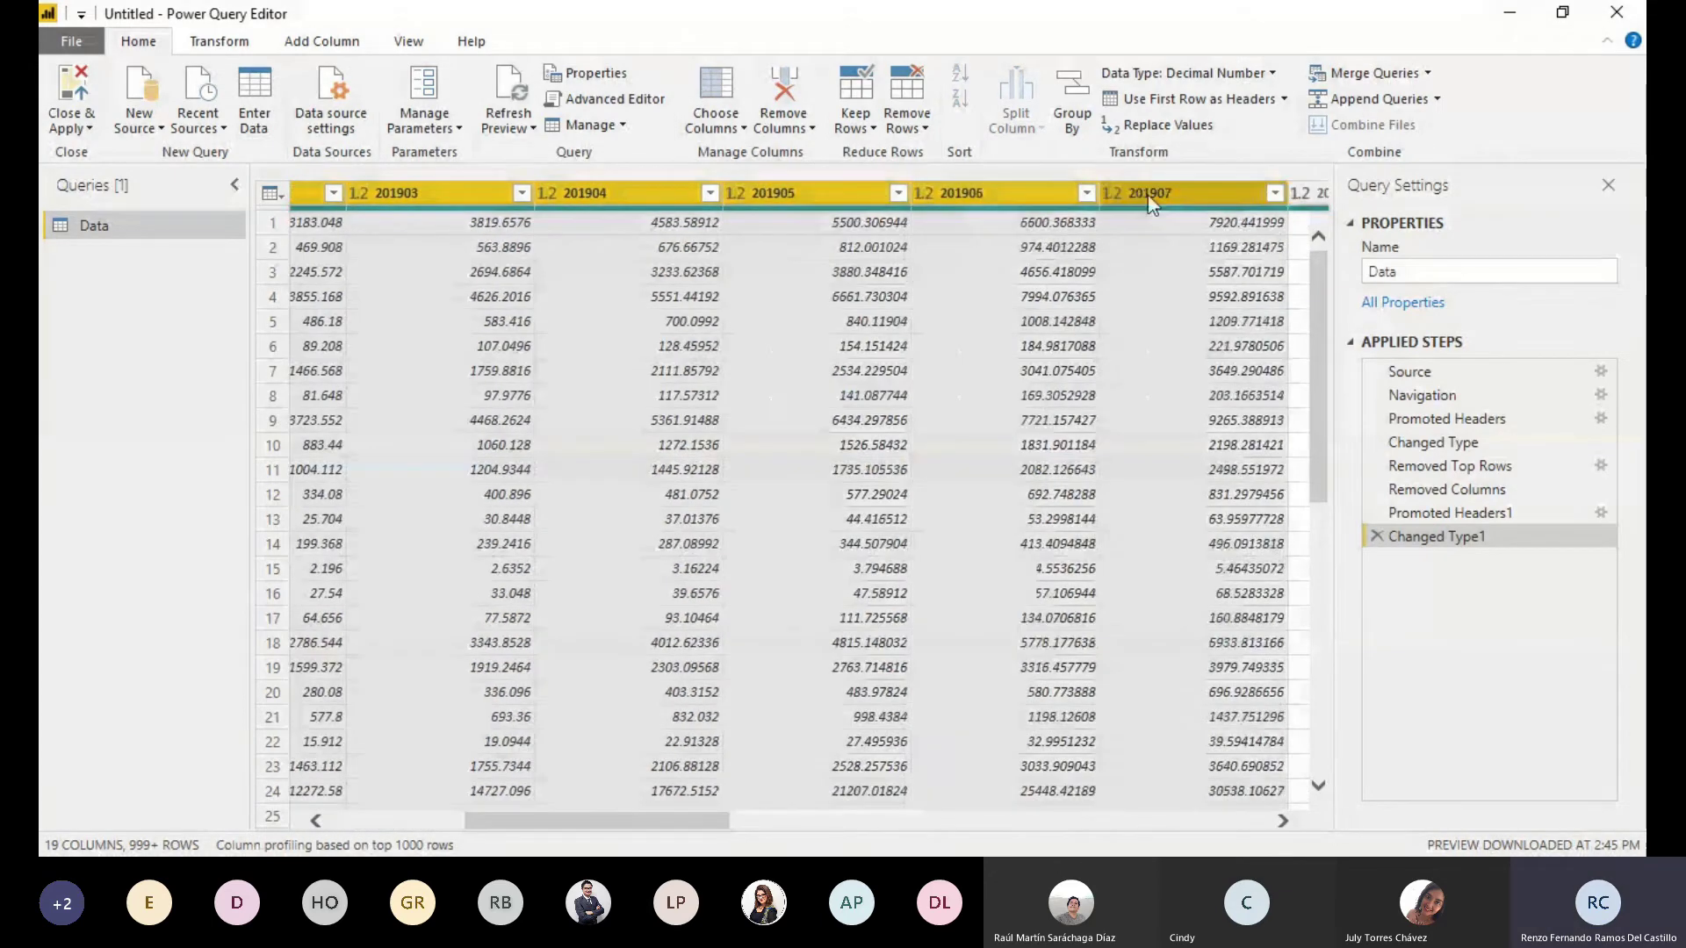
{"action": "left_click_drag", "start_coordinate": [1152, 198], "coordinate": [784, 647]}
{"action": "left_click_drag", "start_coordinate": [711, 817], "coordinate": [916, 821]}
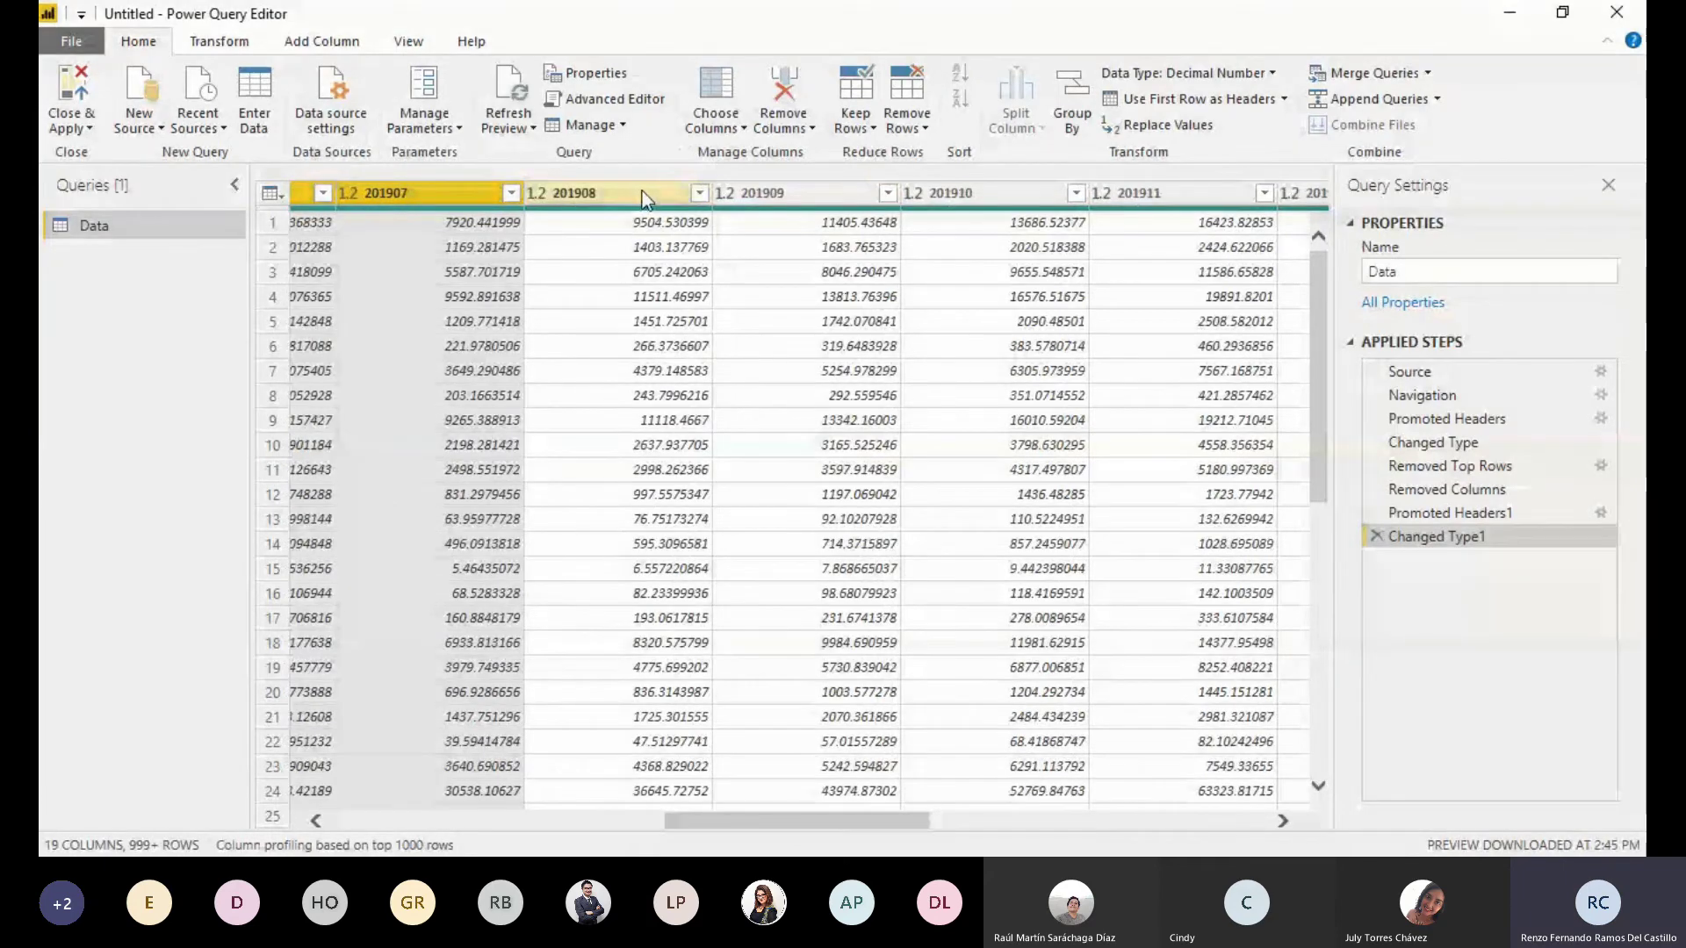
{"action": "left_click", "coordinate": [666, 193], "text": "shift"}
{"action": "left_click", "coordinate": [843, 193], "text": "shift"}
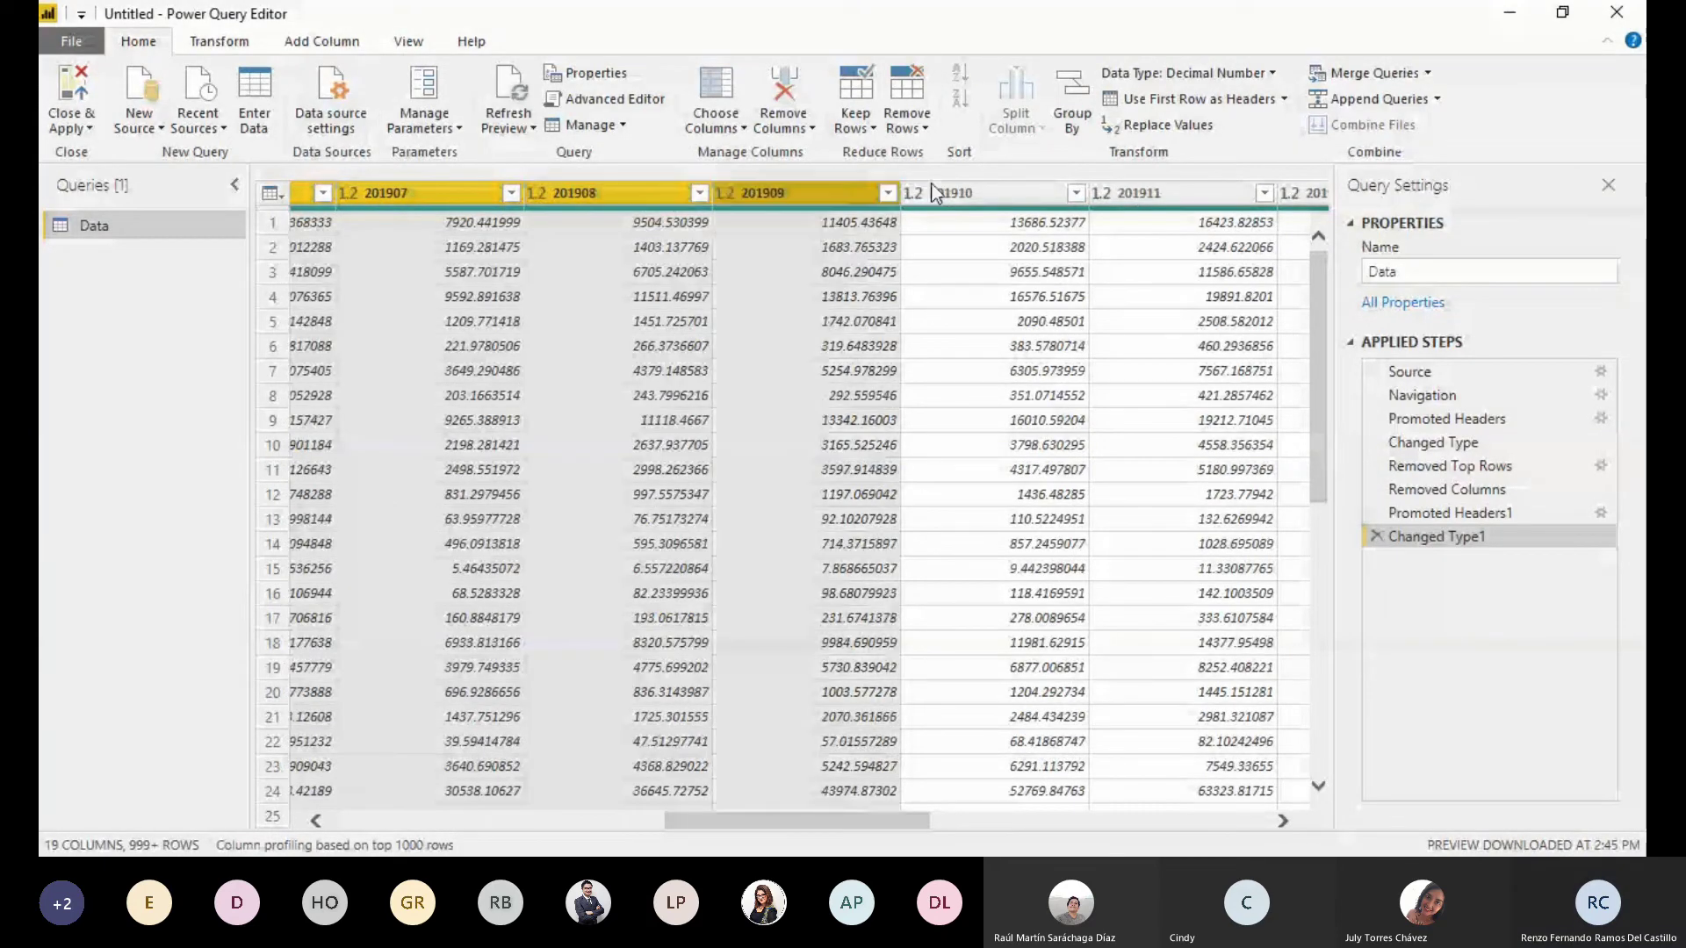
{"action": "left_click", "coordinate": [936, 192], "text": "shift"}
{"action": "left_click", "coordinate": [1103, 192]}
{"action": "left_click", "coordinate": [1112, 194], "text": "shift"}
{"action": "left_click_drag", "start_coordinate": [840, 822], "coordinate": [926, 830]}
{"action": "left_click", "coordinate": [1054, 193], "text": "shift"}
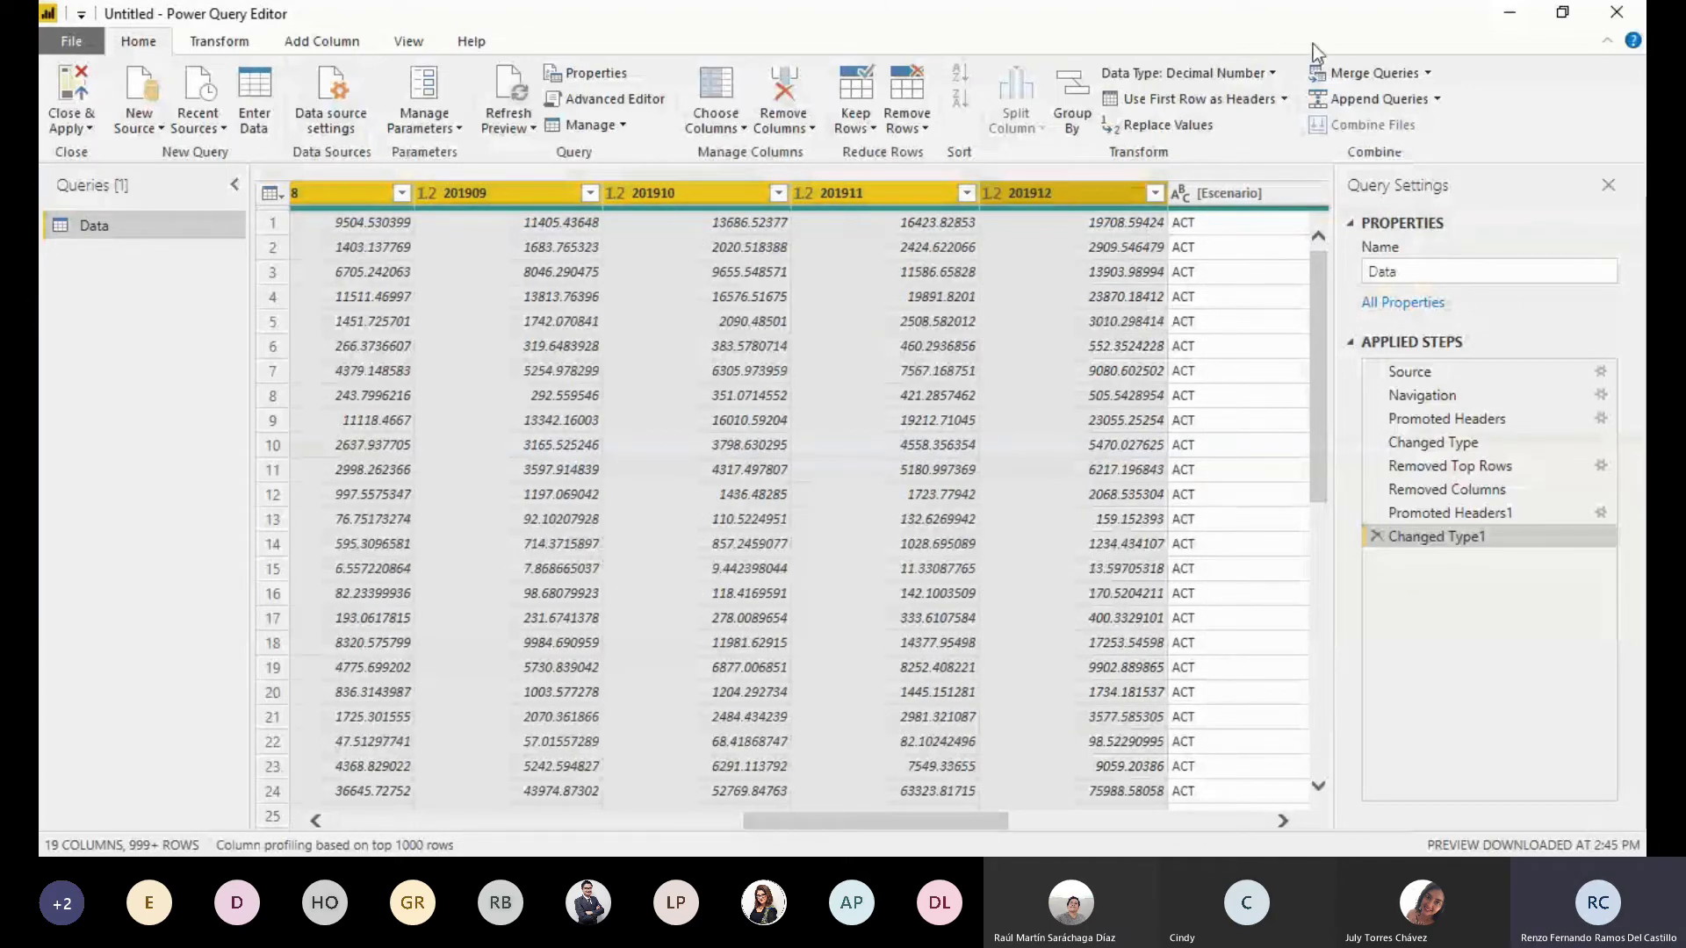
{"action": "left_click", "coordinate": [219, 41]}
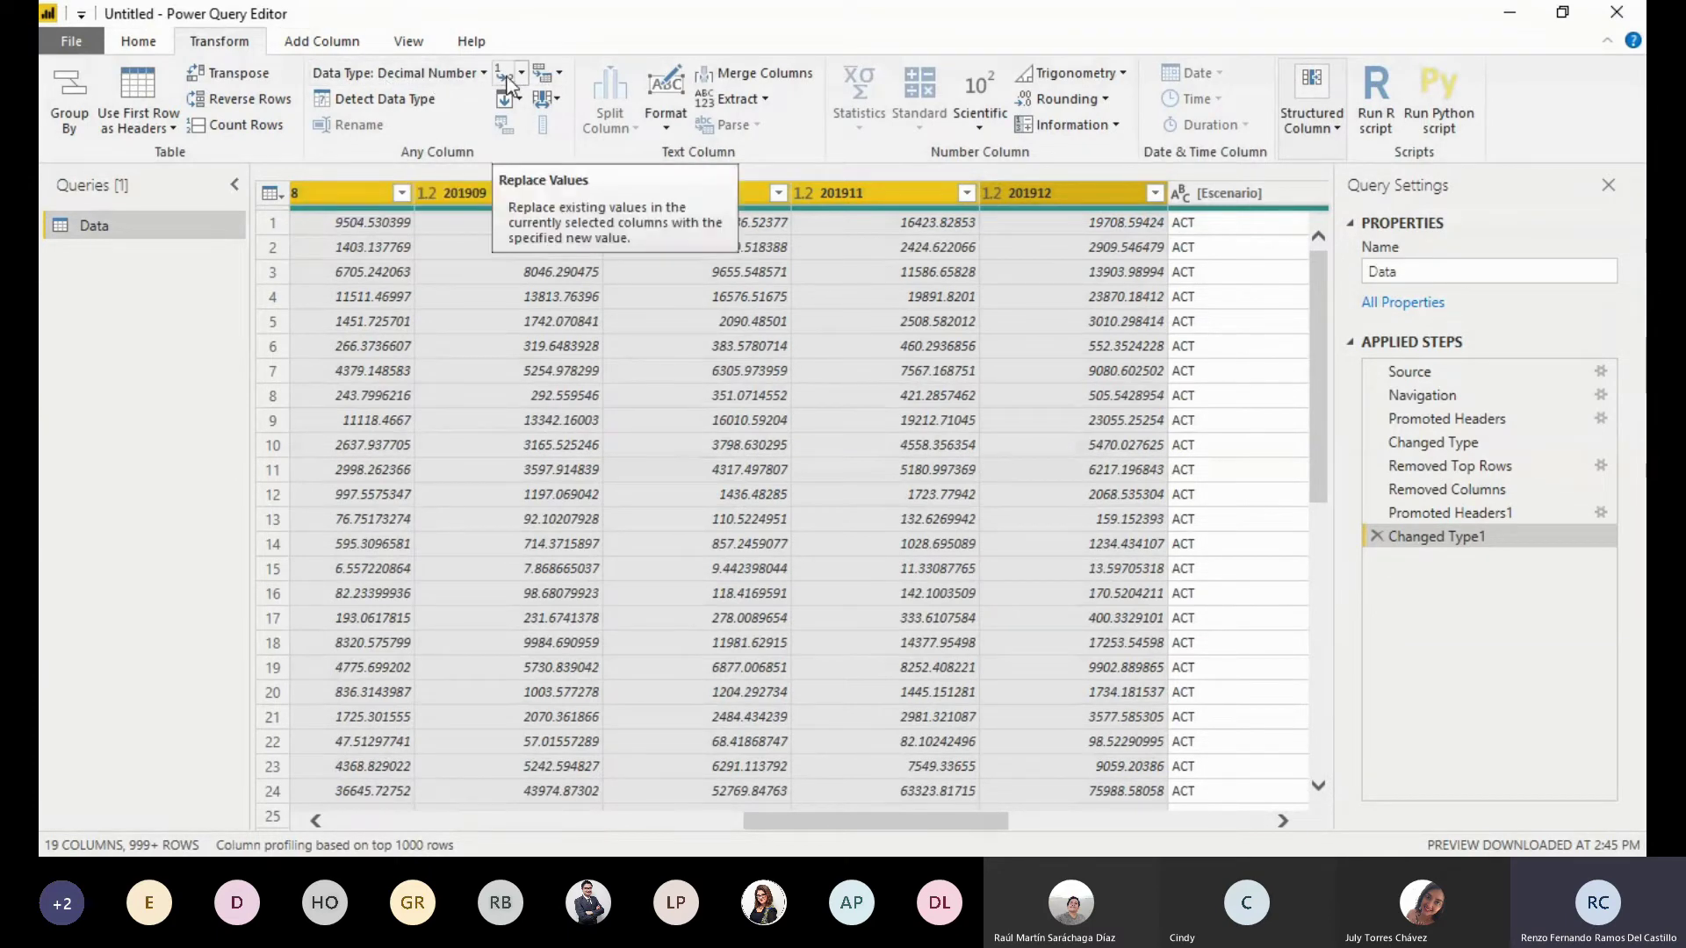
{"action": "left_click", "coordinate": [560, 74]}
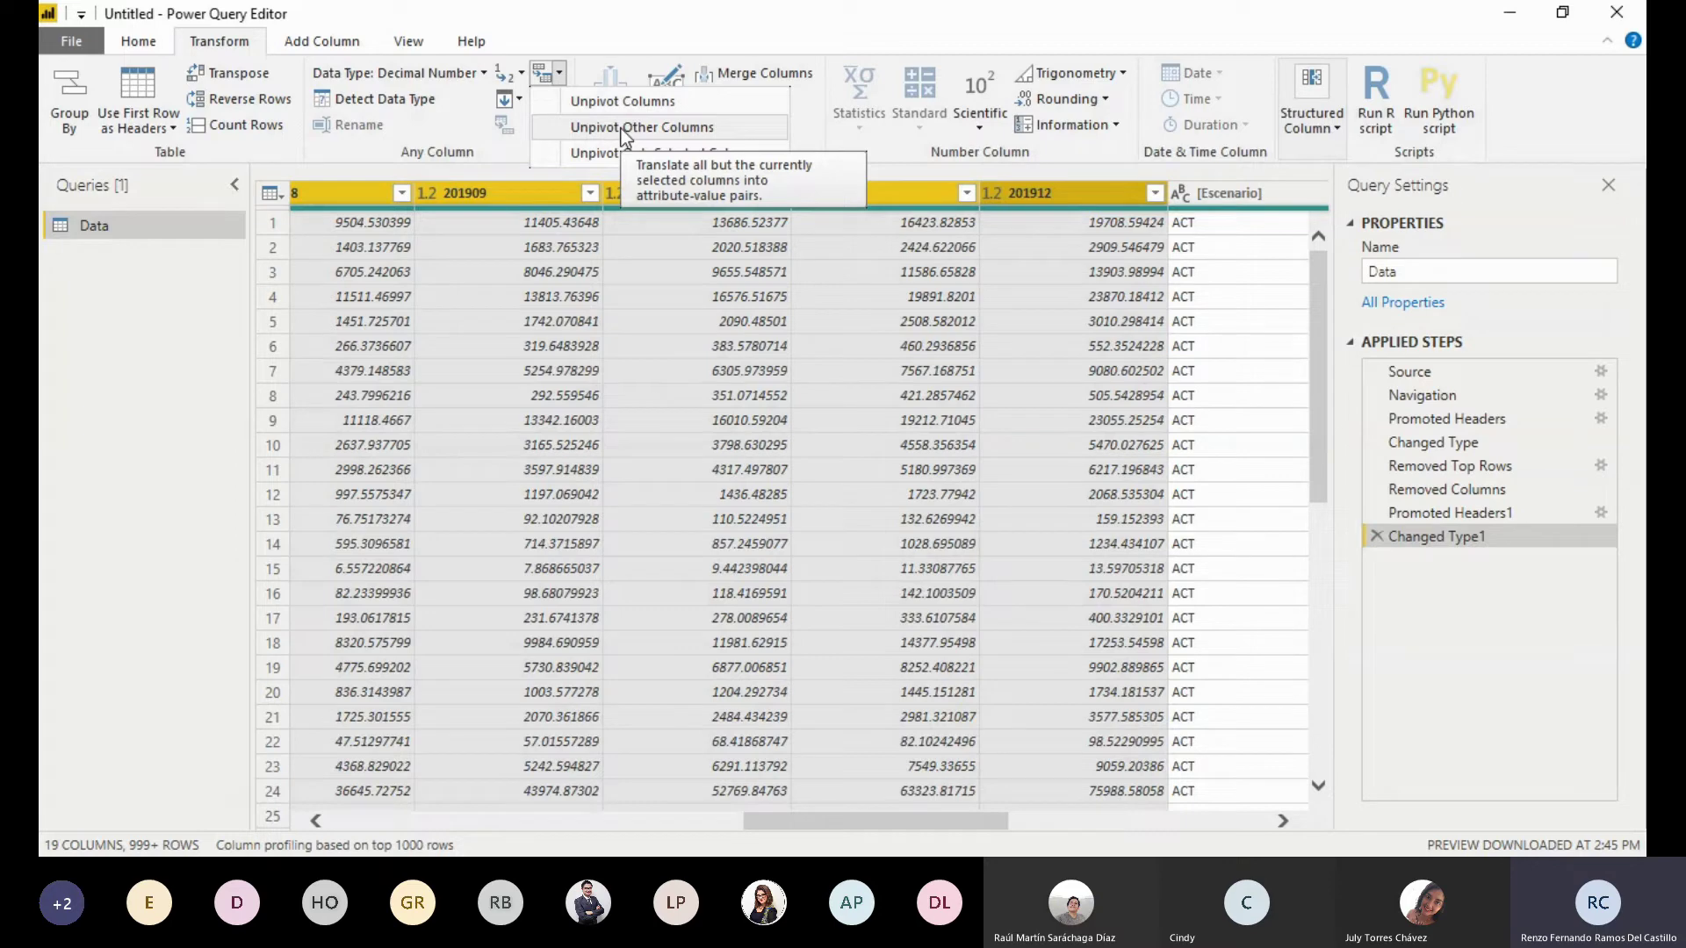
{"action": "left_click", "coordinate": [673, 105]}
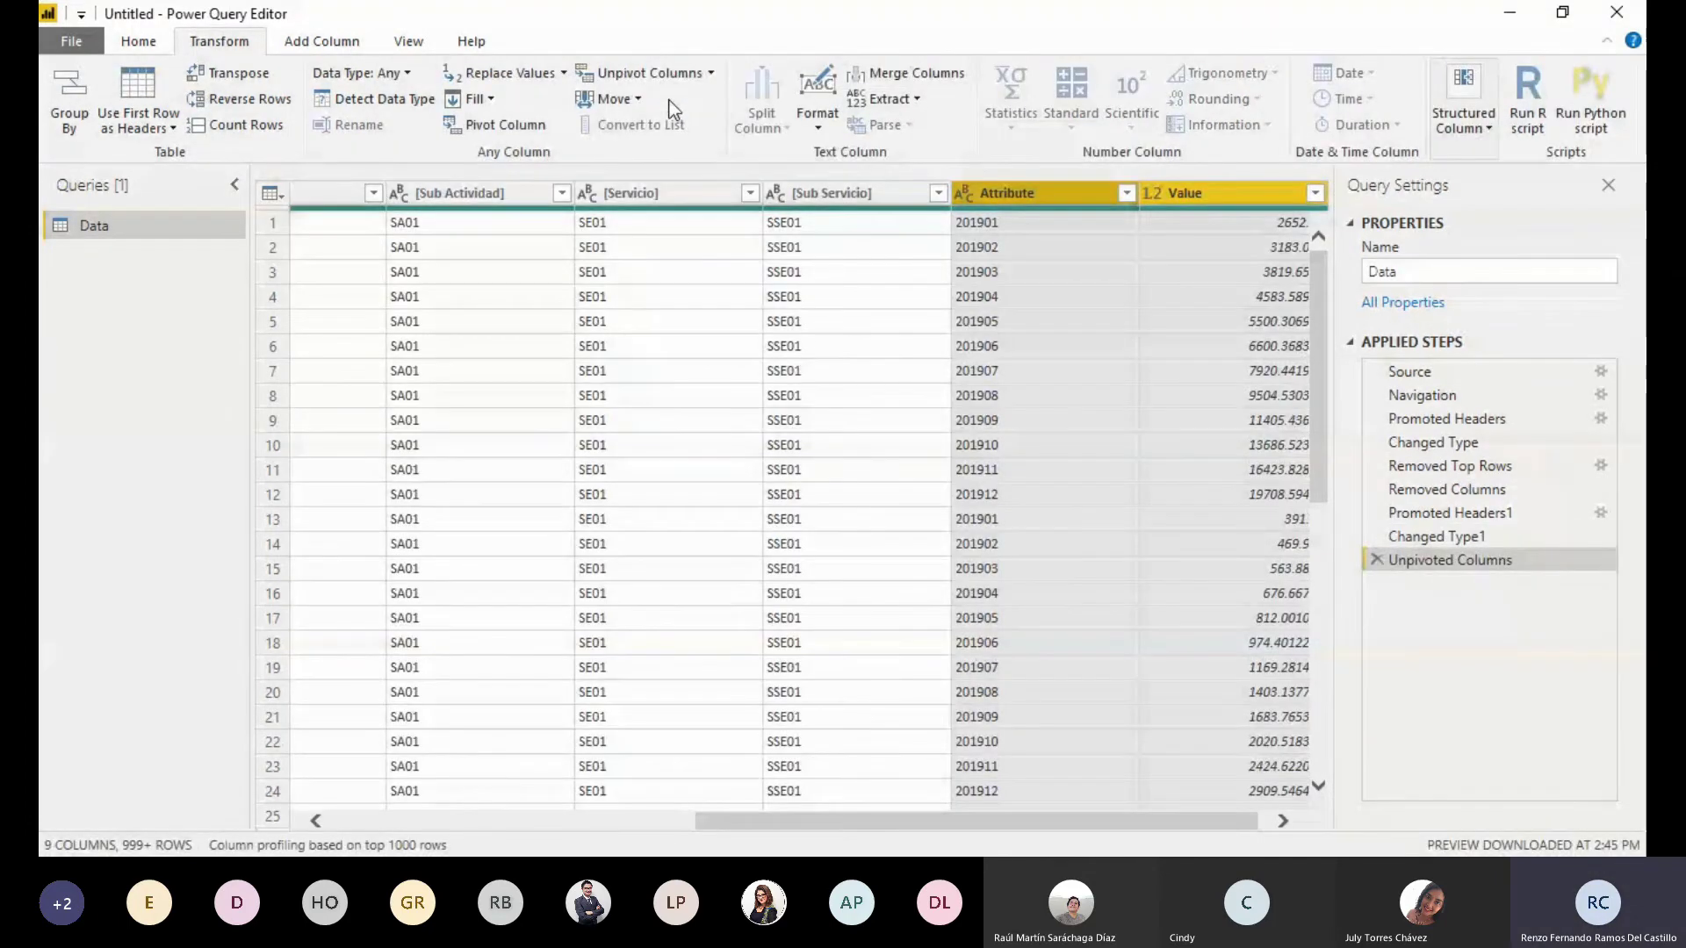
Examine the month codes in the unpivoted Attribute column and compare them with the adjacent Value and [Sub Servicio] columns
{"action": "left_click_drag", "start_coordinate": [706, 821], "coordinate": [934, 831]}
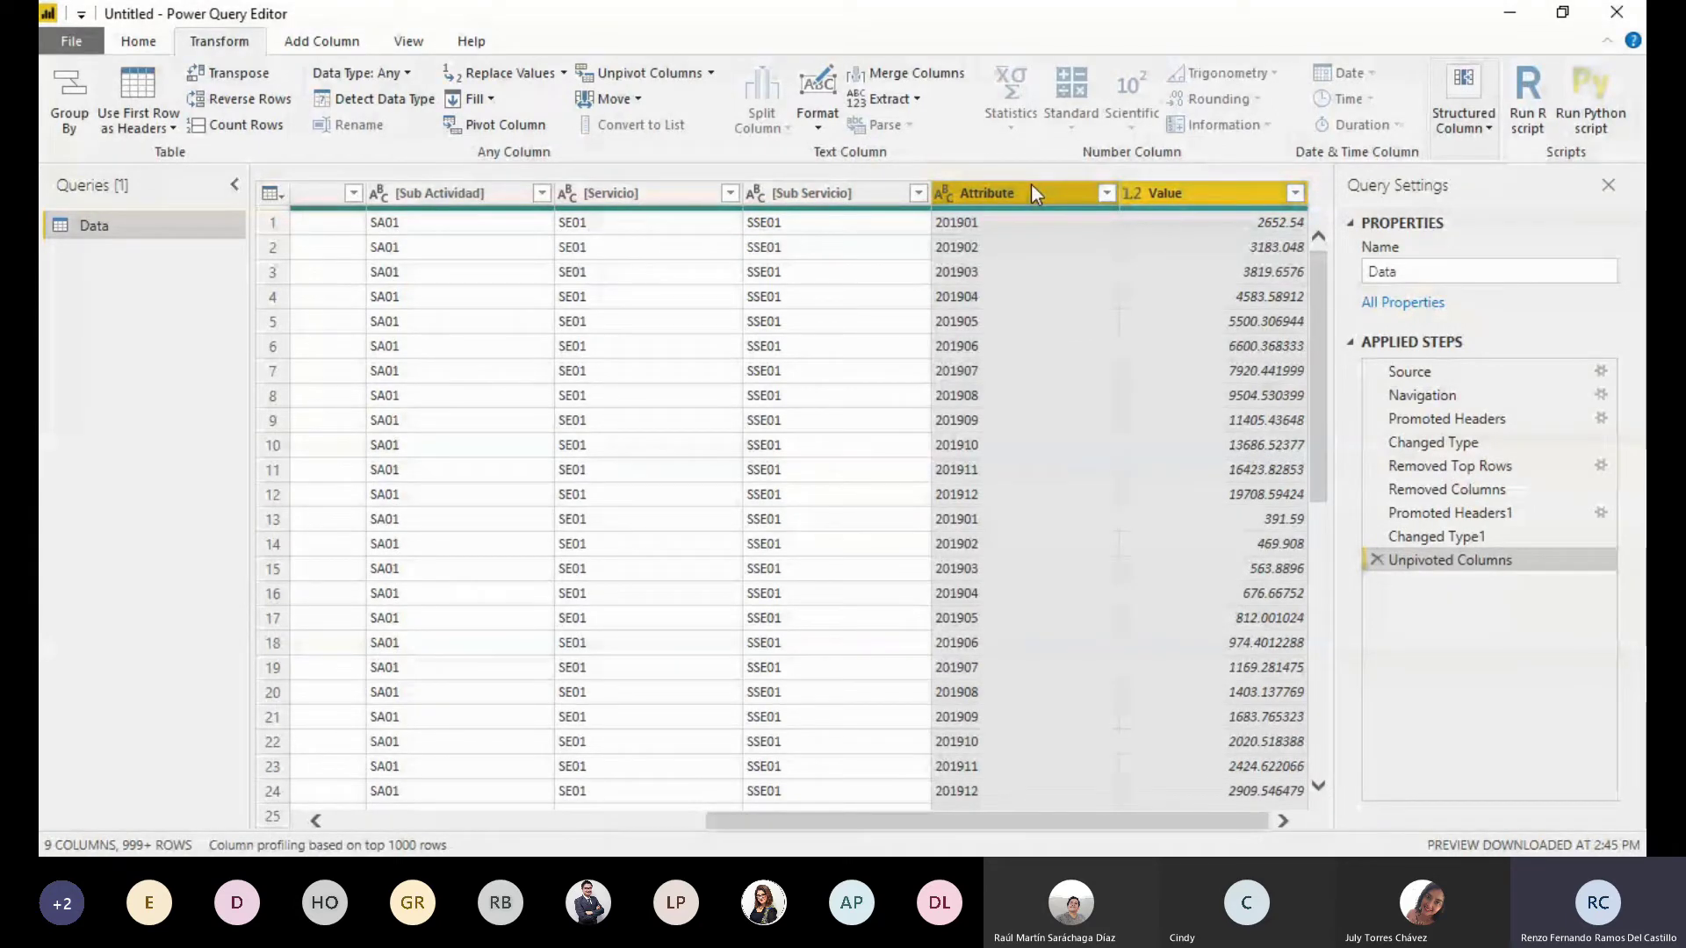
{"action": "left_click", "coordinate": [1003, 229]}
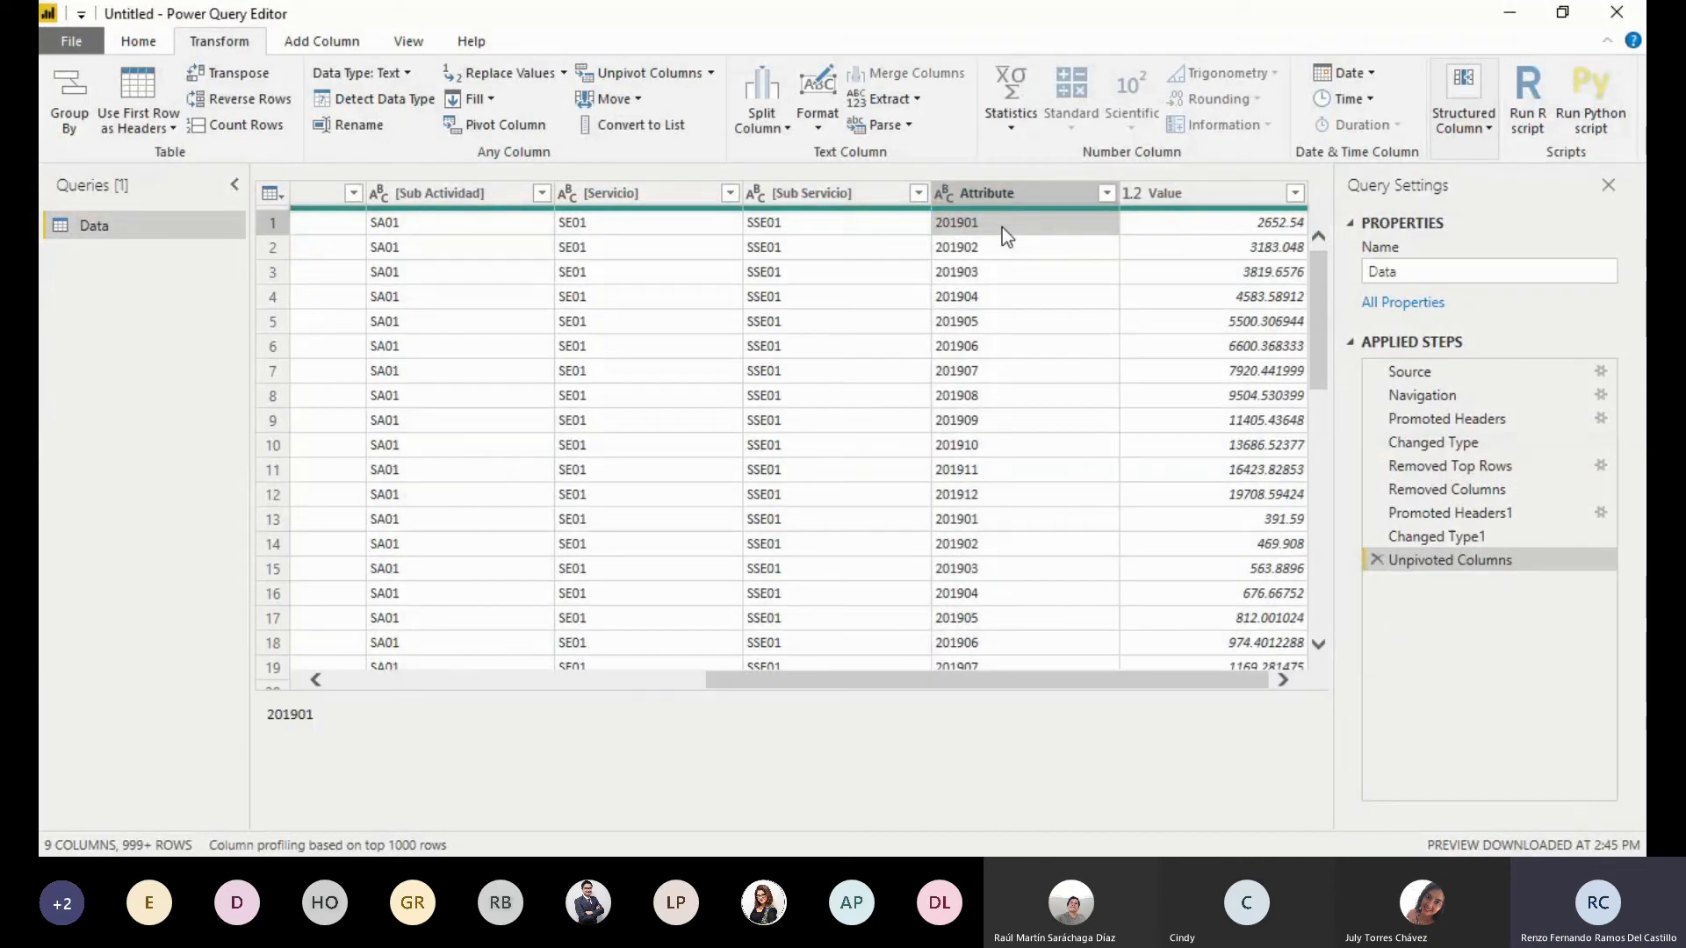
{"action": "key", "text": "Down"}
{"action": "key", "text": "Down"}
{"action": "key", "text": "Down"}
{"action": "key", "text": "Down"}
{"action": "key", "text": "Down"}
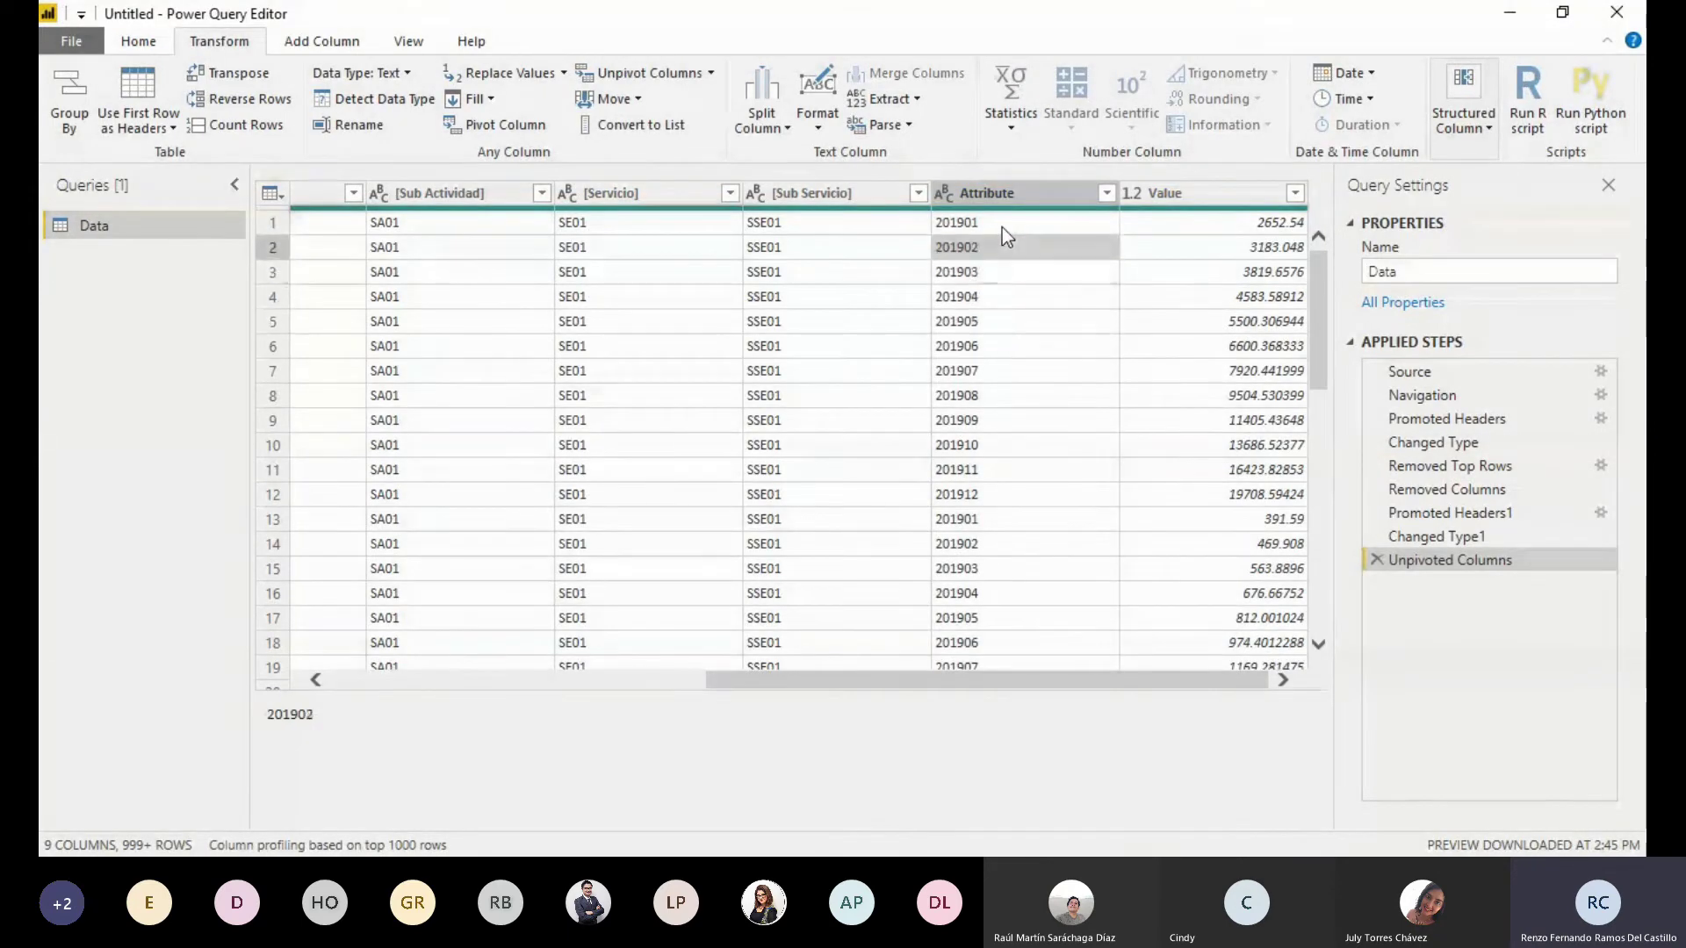
{"action": "key", "text": "Down"}
{"action": "key", "text": "Down"}
{"action": "key", "text": "Down"}
{"action": "key", "text": "Down"}
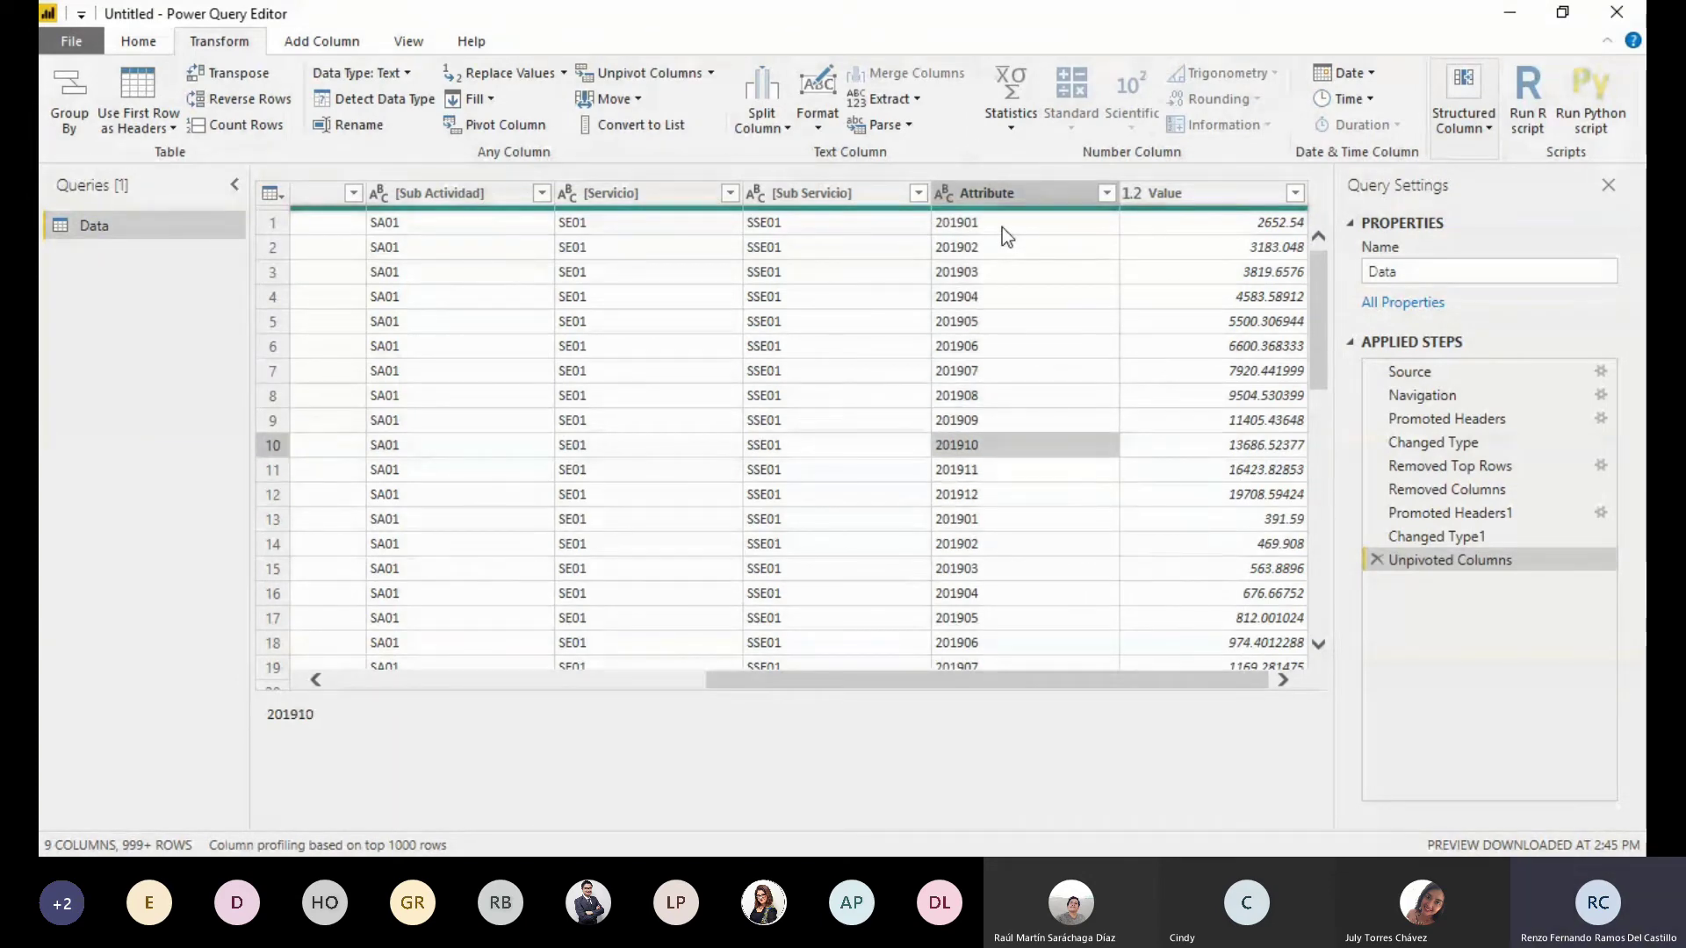
{"action": "key", "text": "Up"}
{"action": "key", "text": "Up"}
{"action": "key", "text": "Up"}
{"action": "key", "text": "Up"}
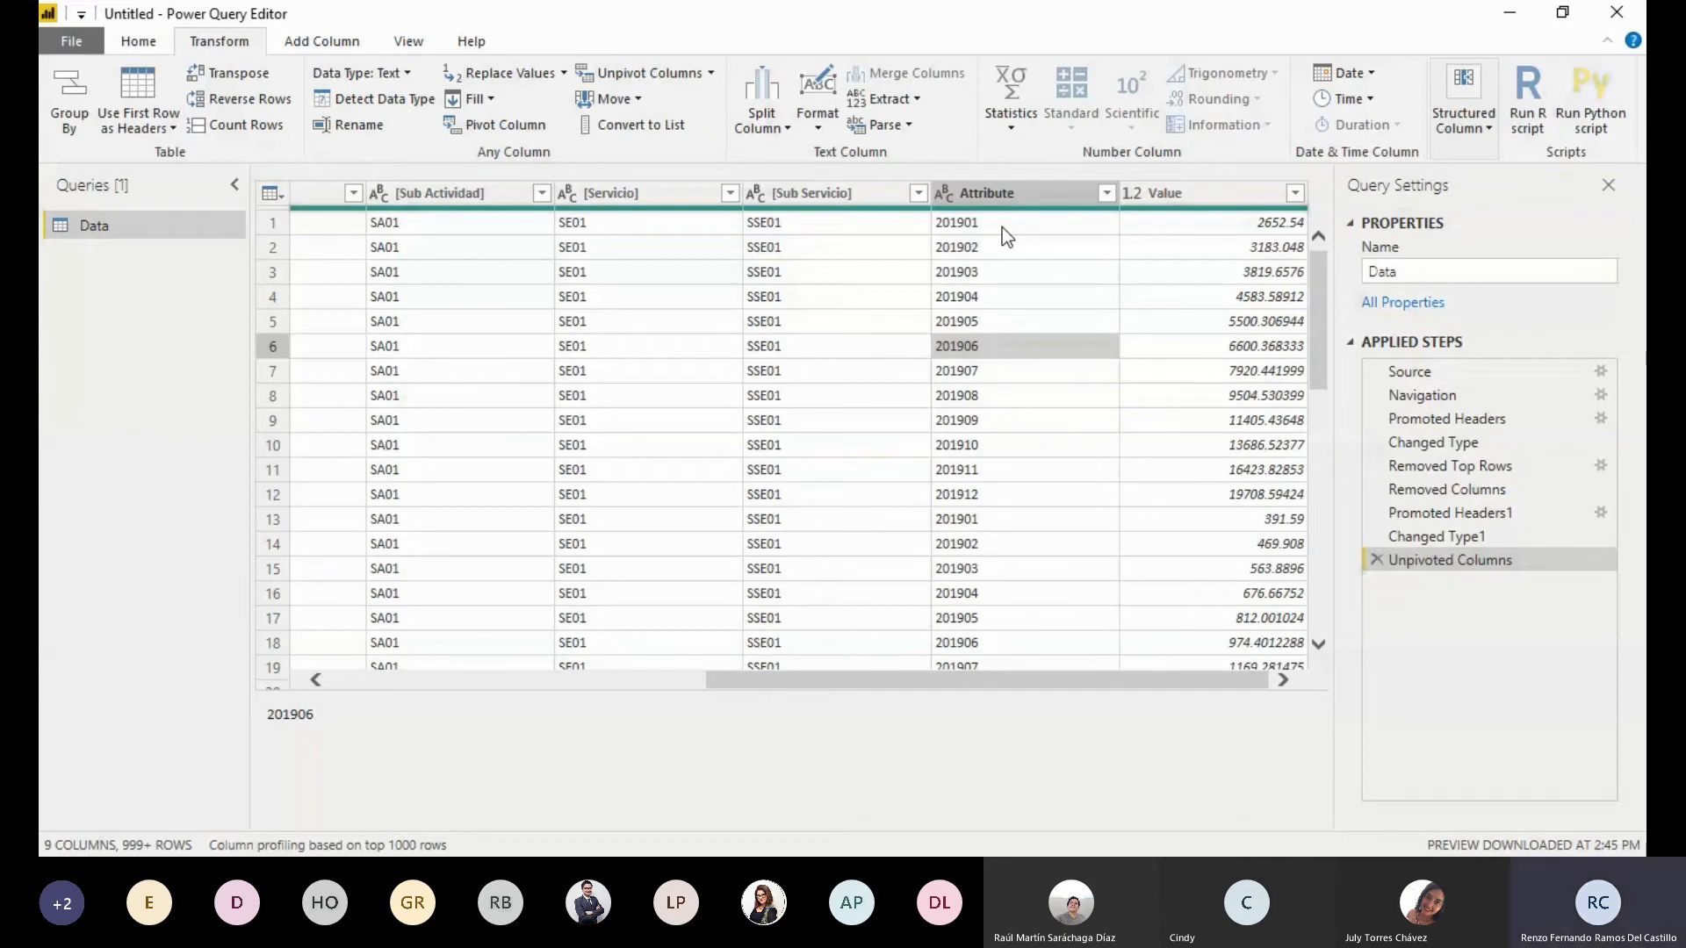
{"action": "key", "text": "ctrl+space"}
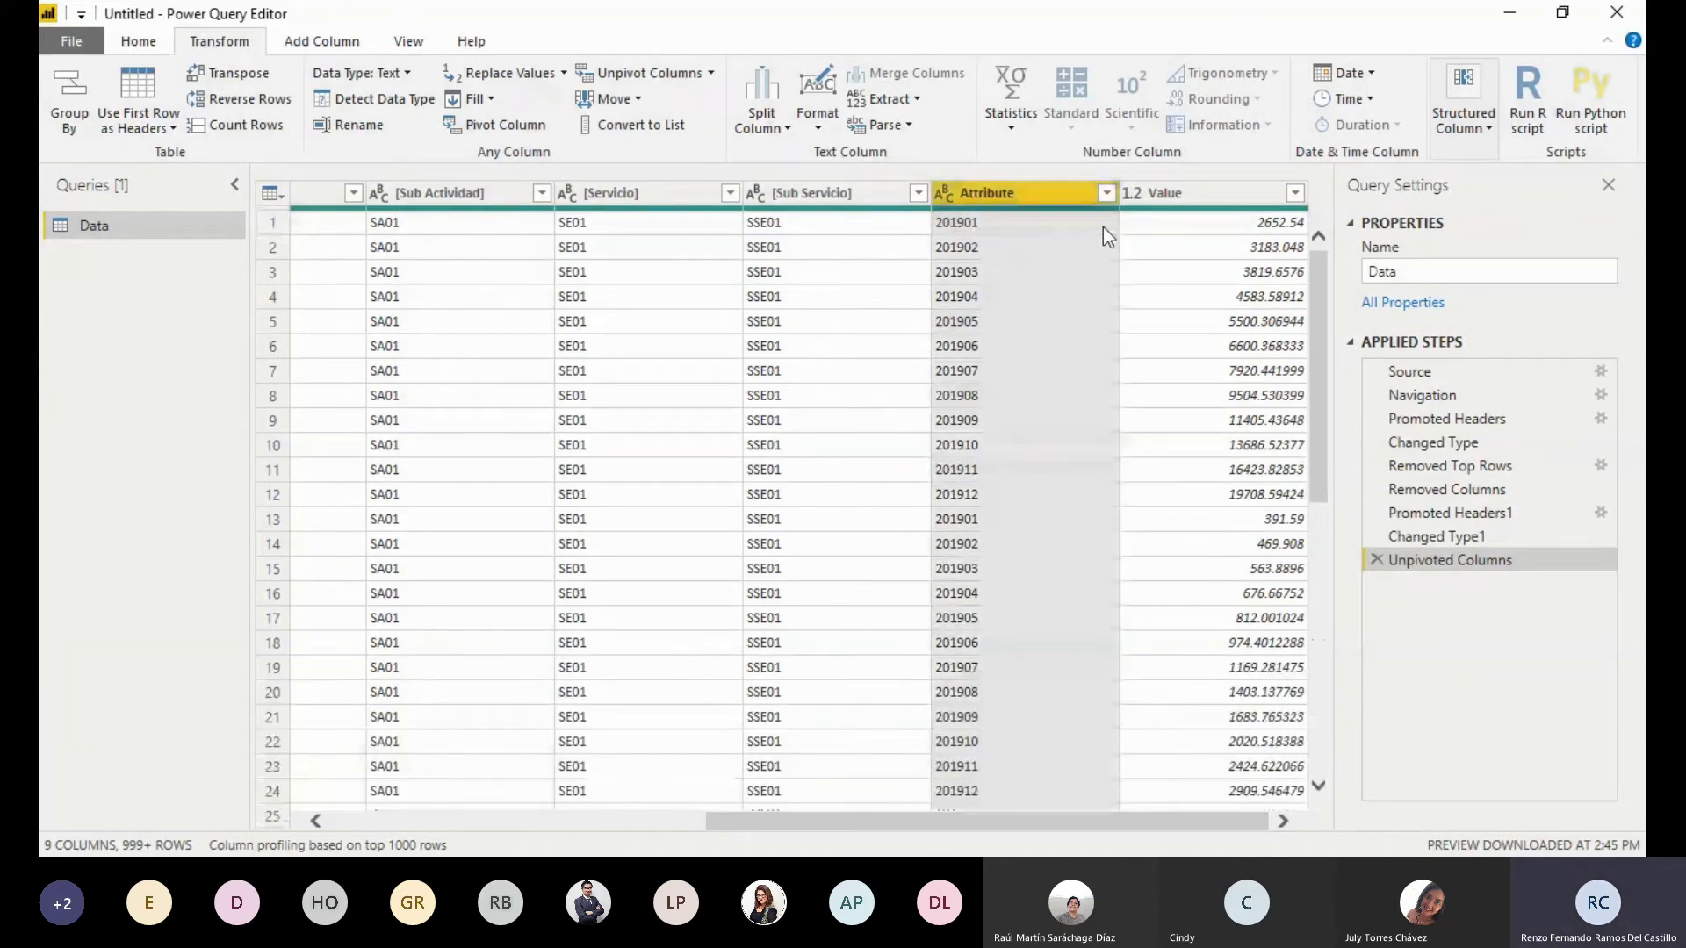
{"action": "left_click", "coordinate": [1193, 197], "text": "ctrl"}
{"action": "left_click", "coordinate": [1193, 198]}
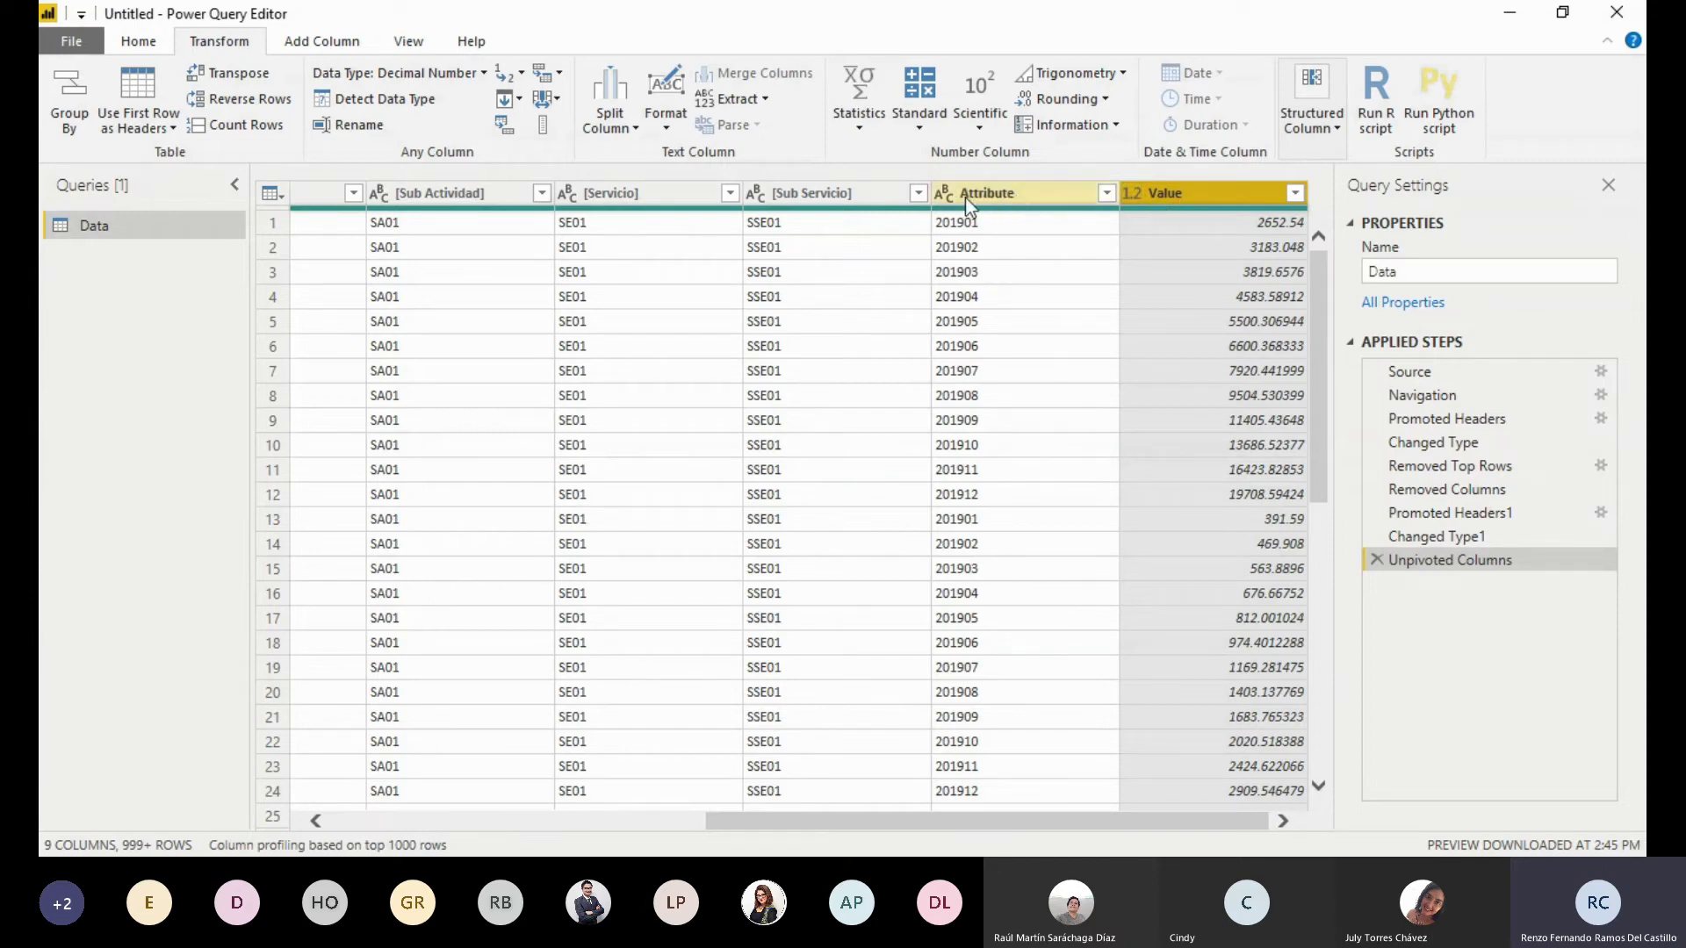
{"action": "left_click", "coordinate": [870, 196]}
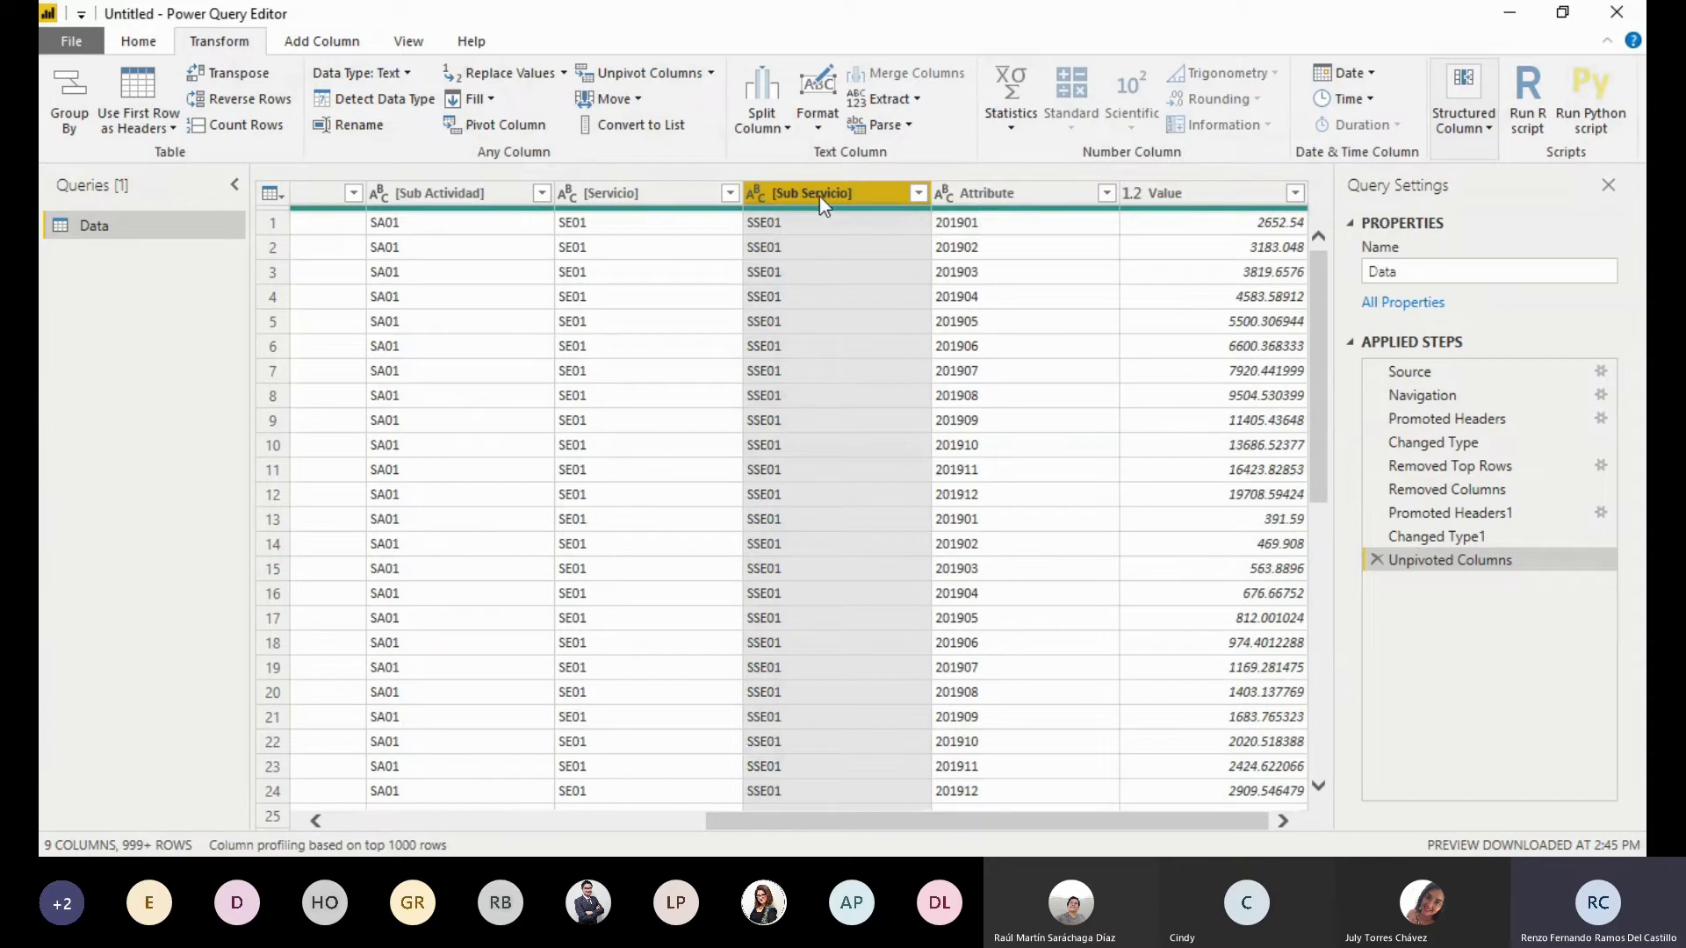
{"action": "left_click", "coordinate": [1039, 191]}
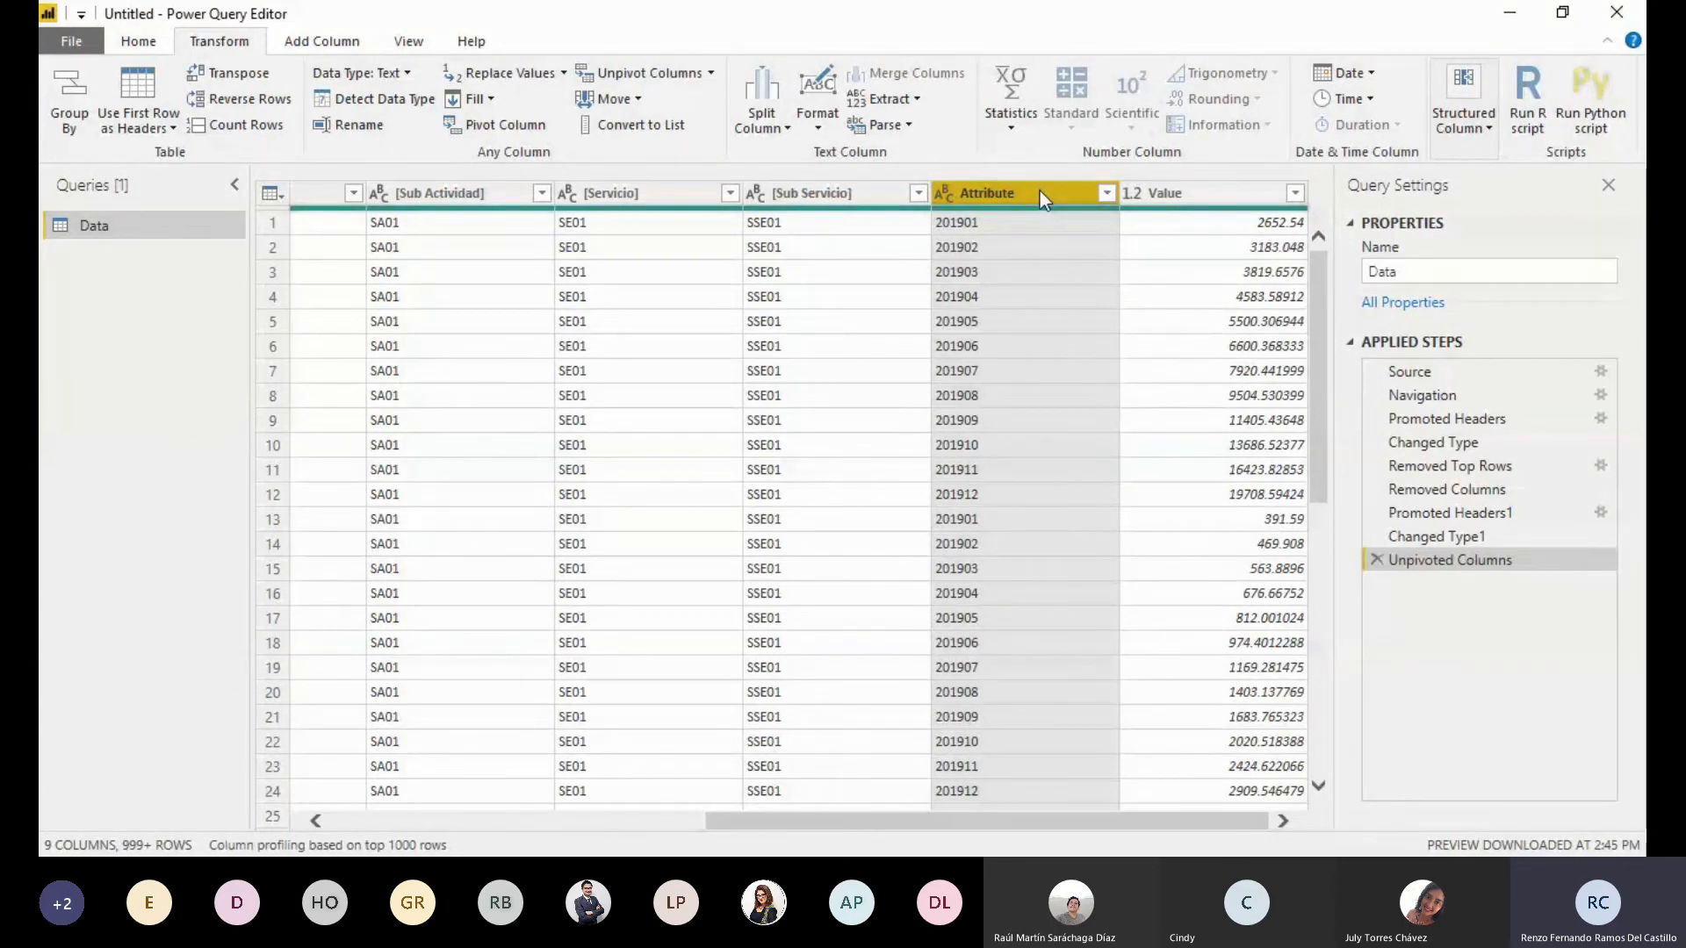
Change the Value column's data type to Whole Number
{"action": "left_click", "coordinate": [1213, 191]}
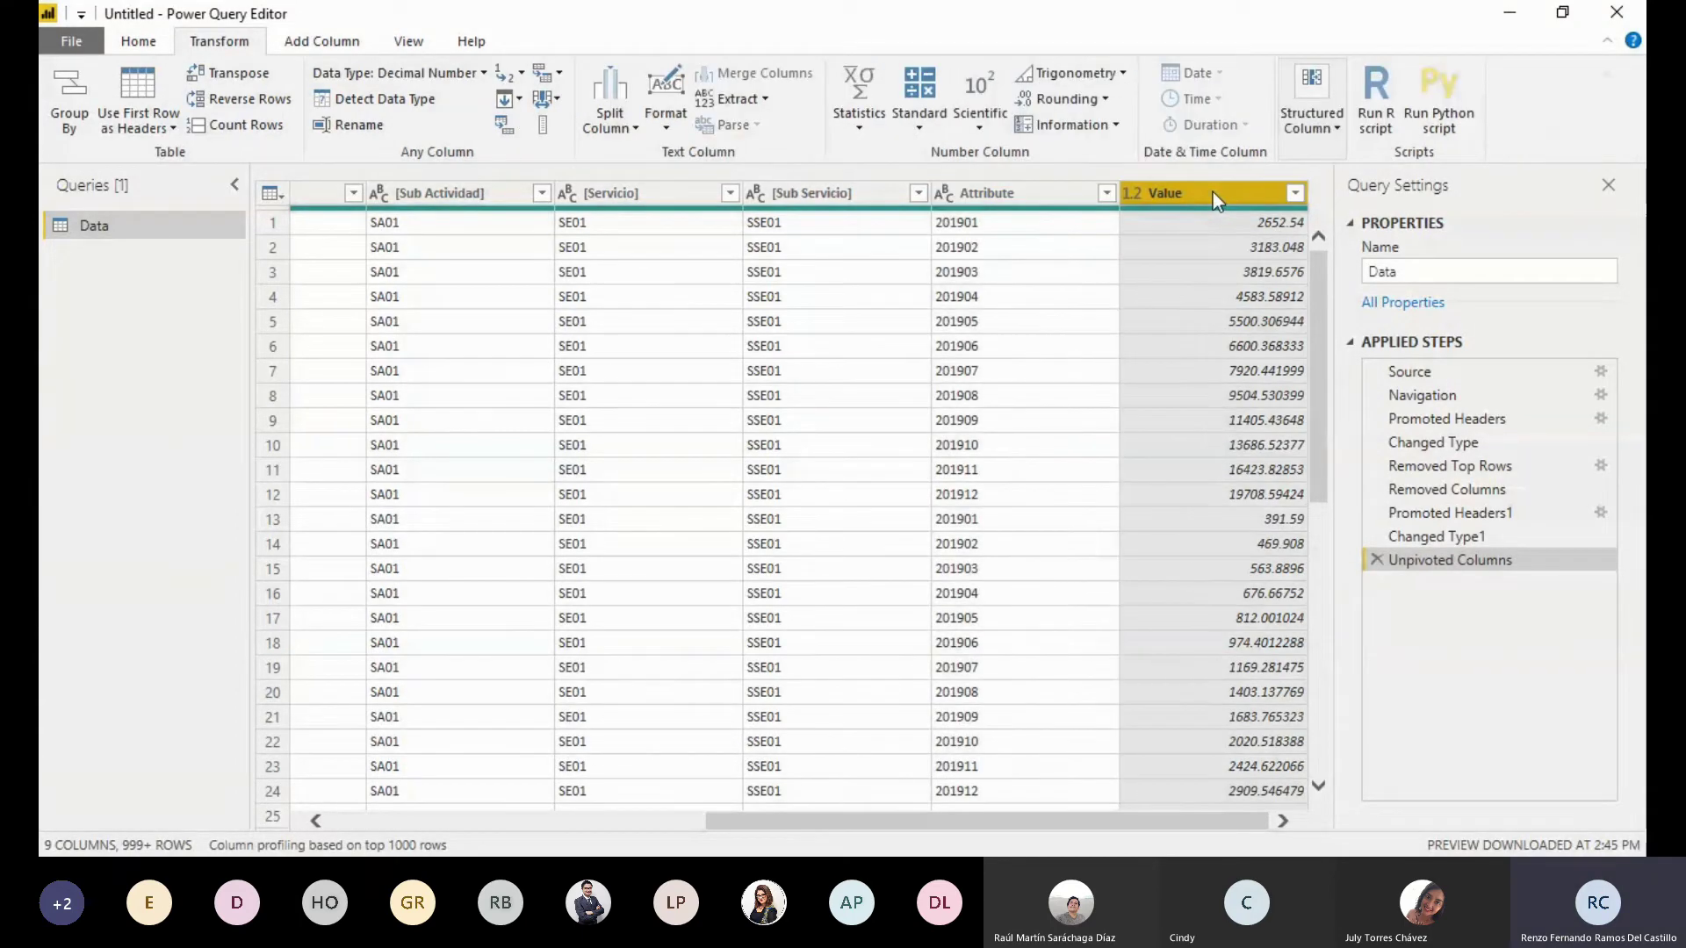
{"action": "left_click", "coordinate": [1135, 195]}
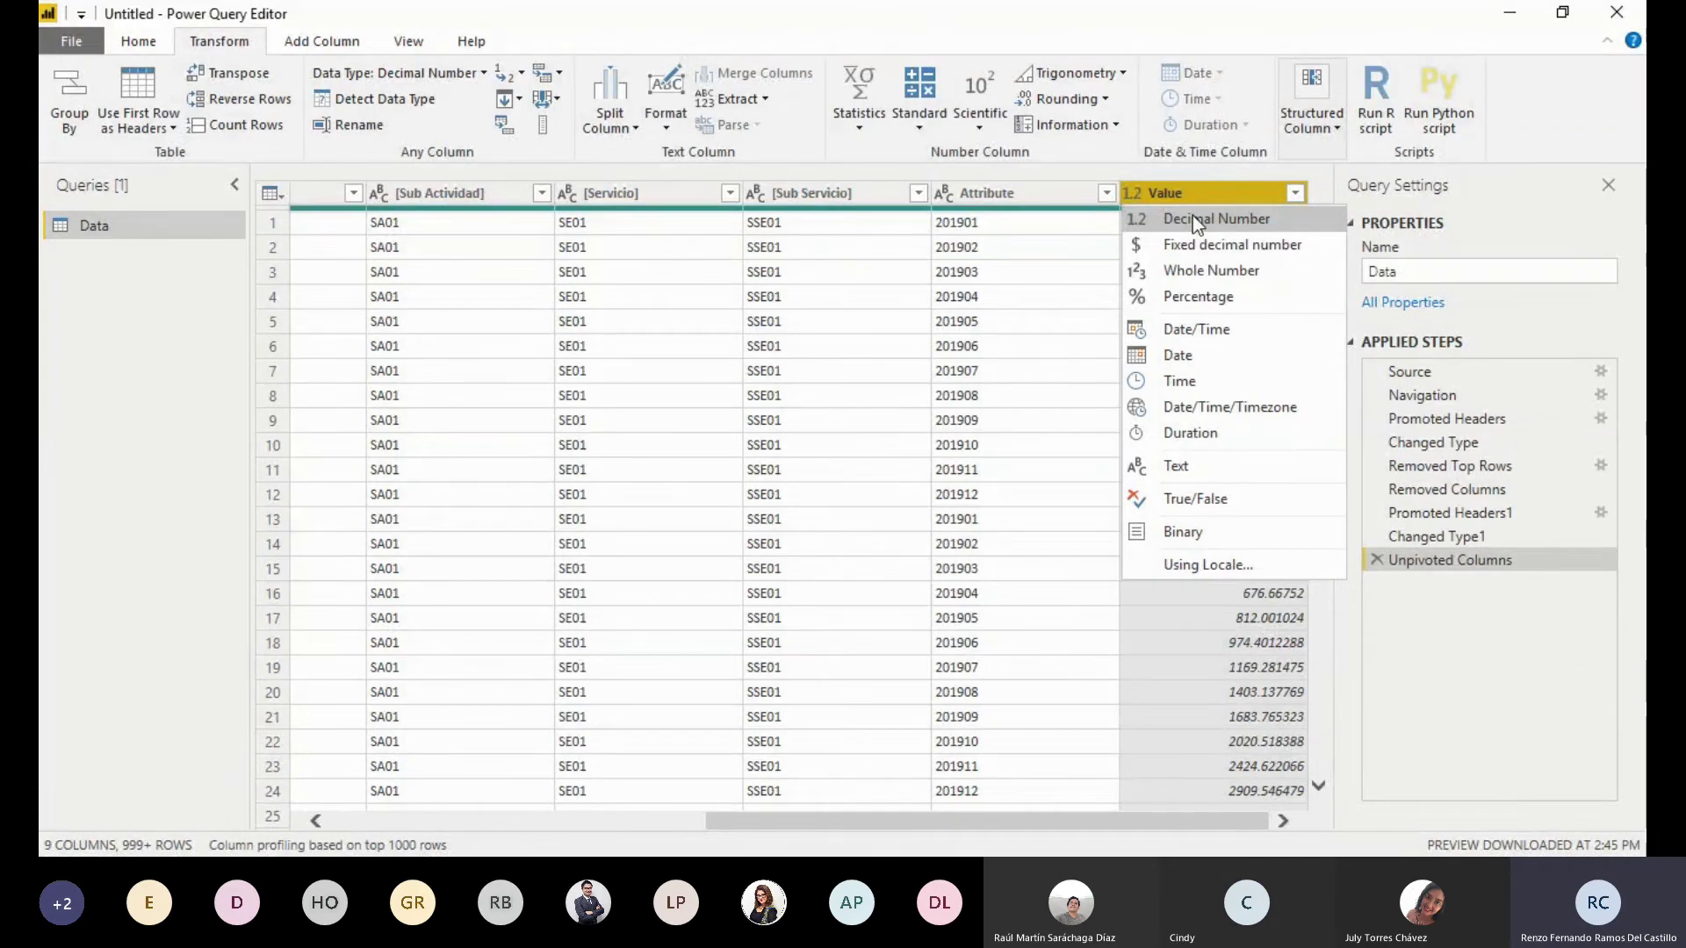
{"action": "left_click", "coordinate": [1196, 274]}
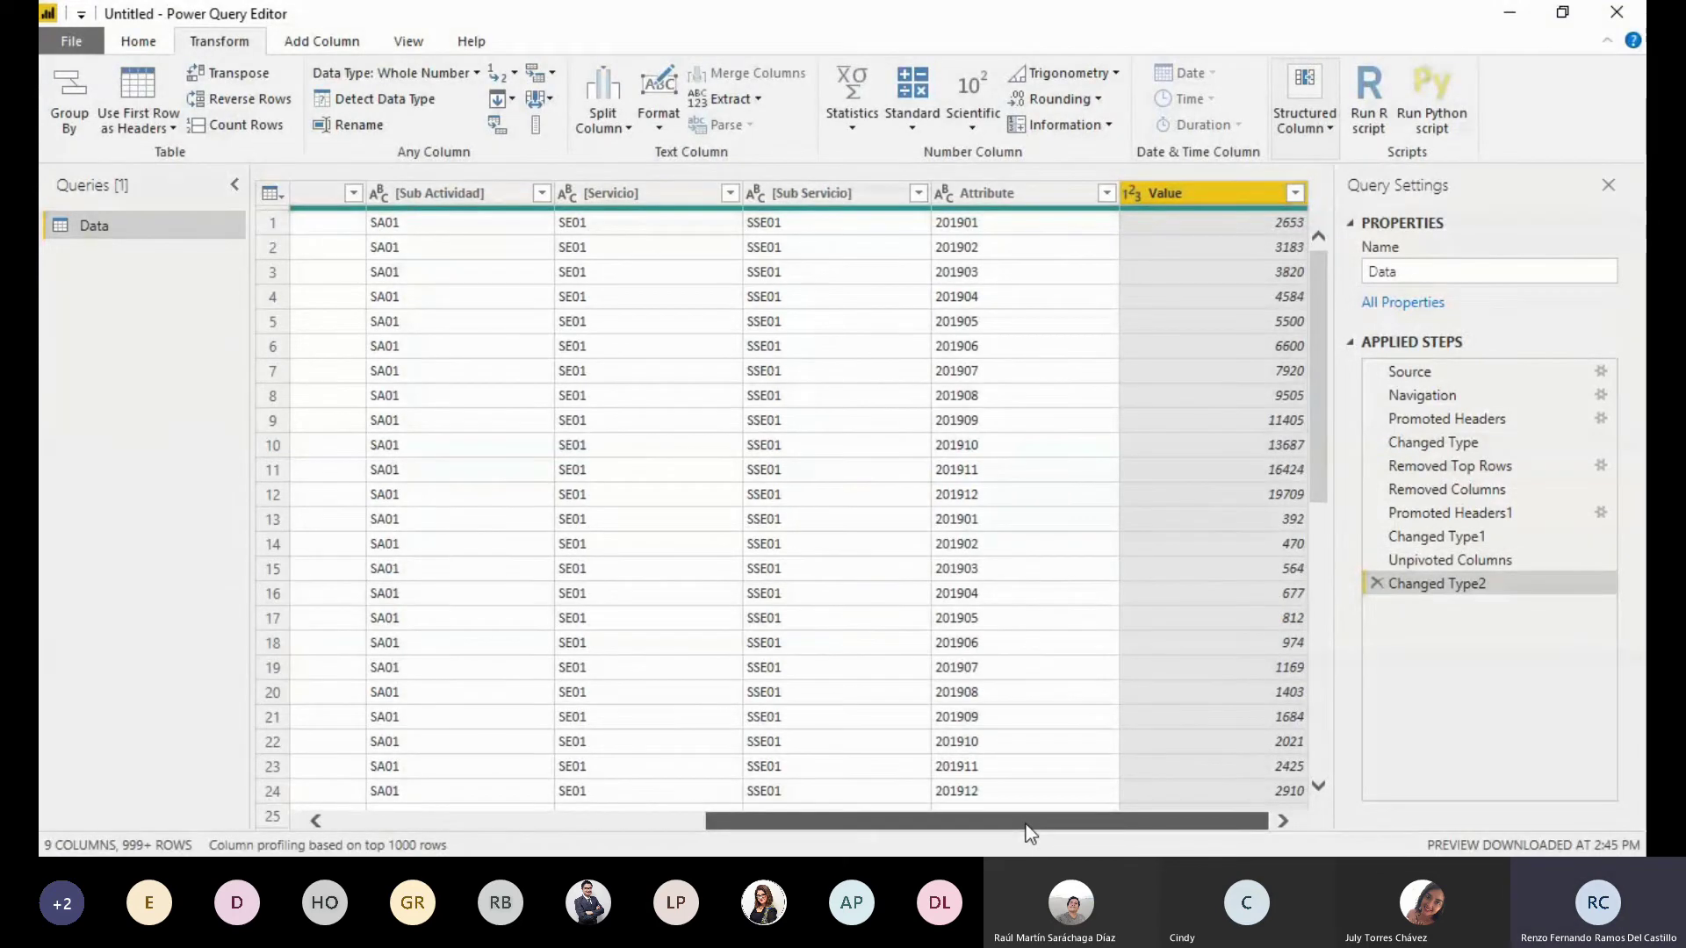
{"action": "left_click_drag", "start_coordinate": [993, 825], "coordinate": [618, 826]}
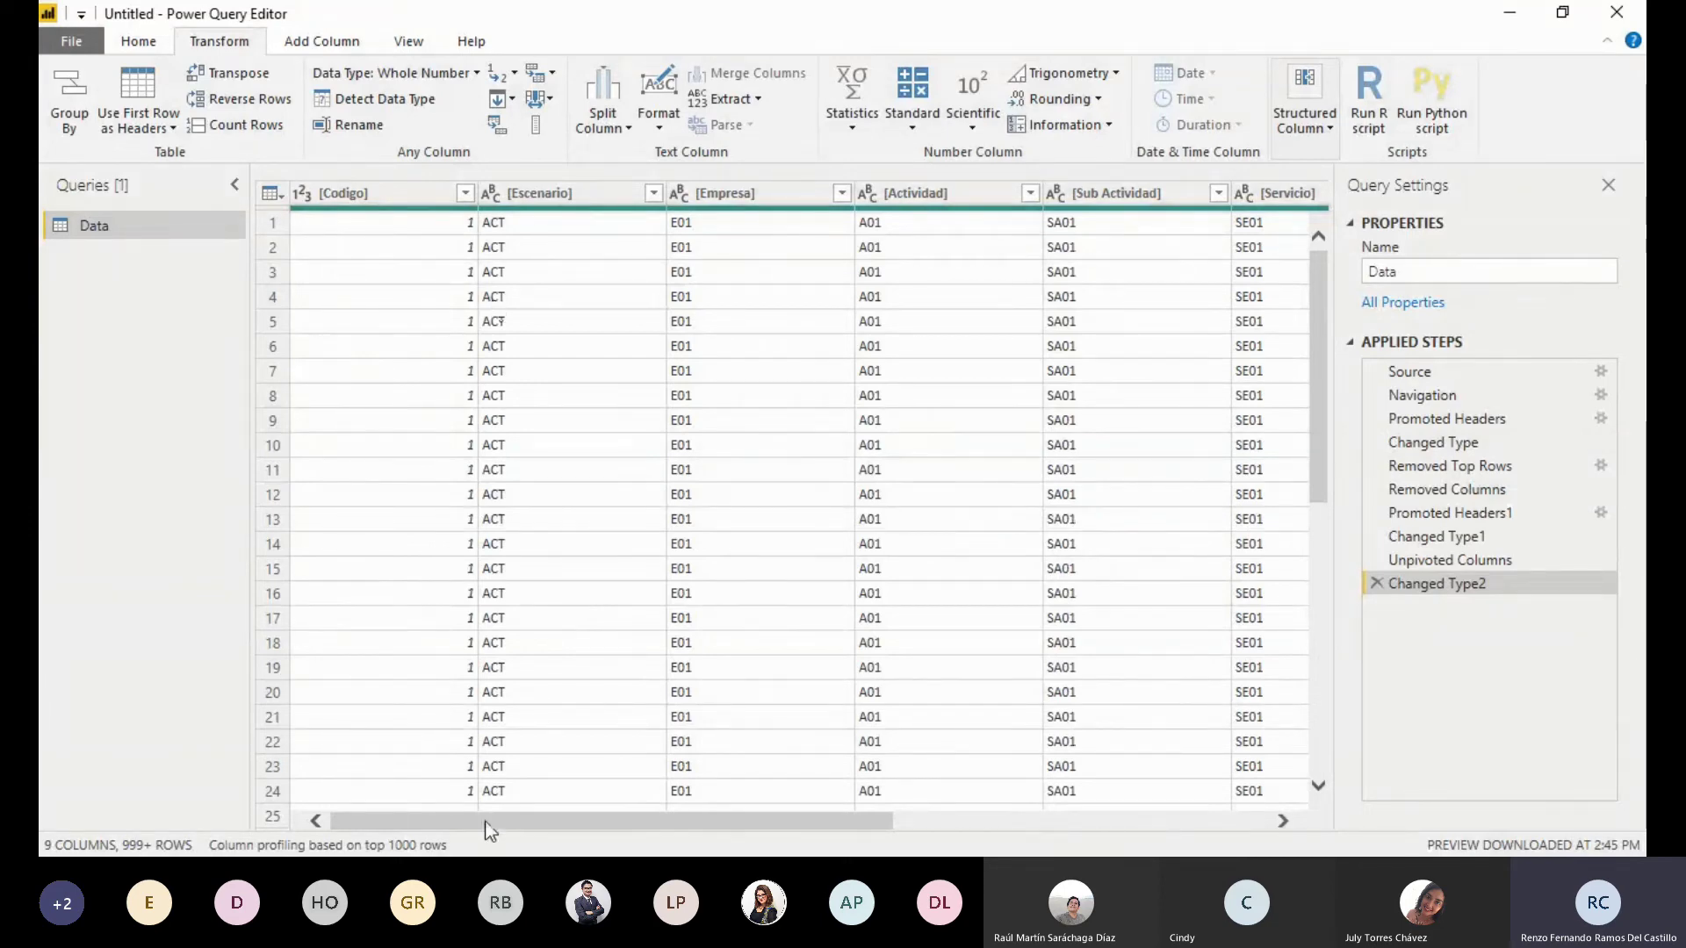
{"action": "left_click_drag", "start_coordinate": [493, 830], "coordinate": [964, 809]}
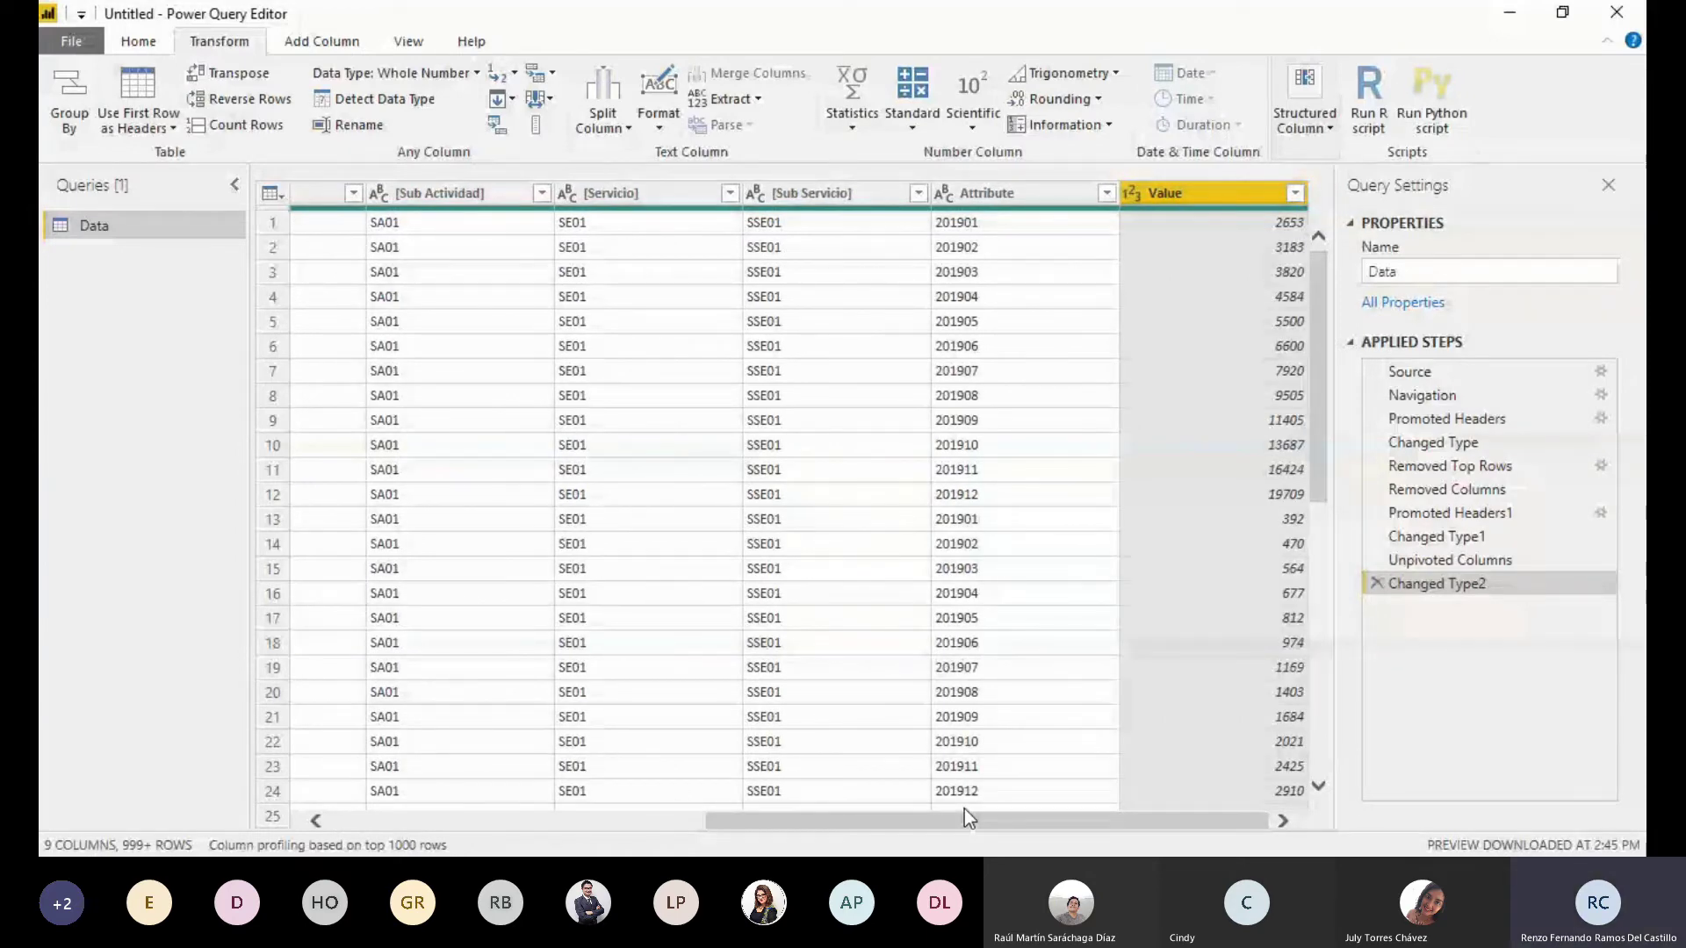
{"action": "left_click_drag", "start_coordinate": [964, 808], "coordinate": [933, 830]}
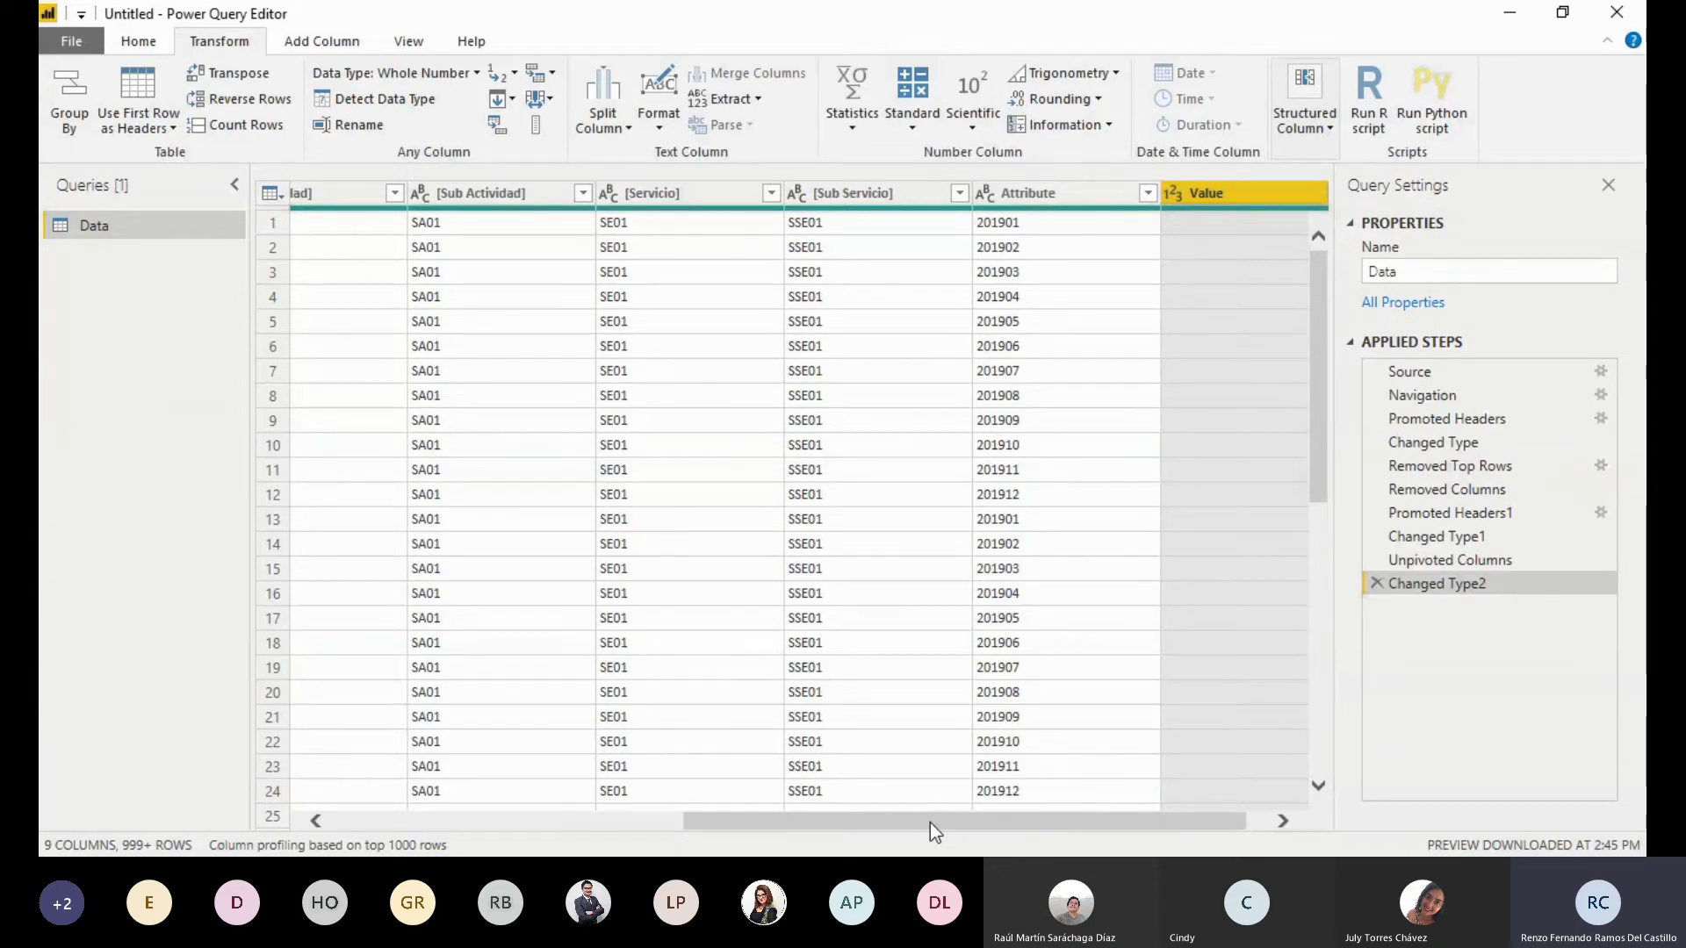
Review the Data query's columns and their data types from Attribute back to [Escenario]
{"action": "left_click_drag", "start_coordinate": [930, 824], "coordinate": [889, 830]}
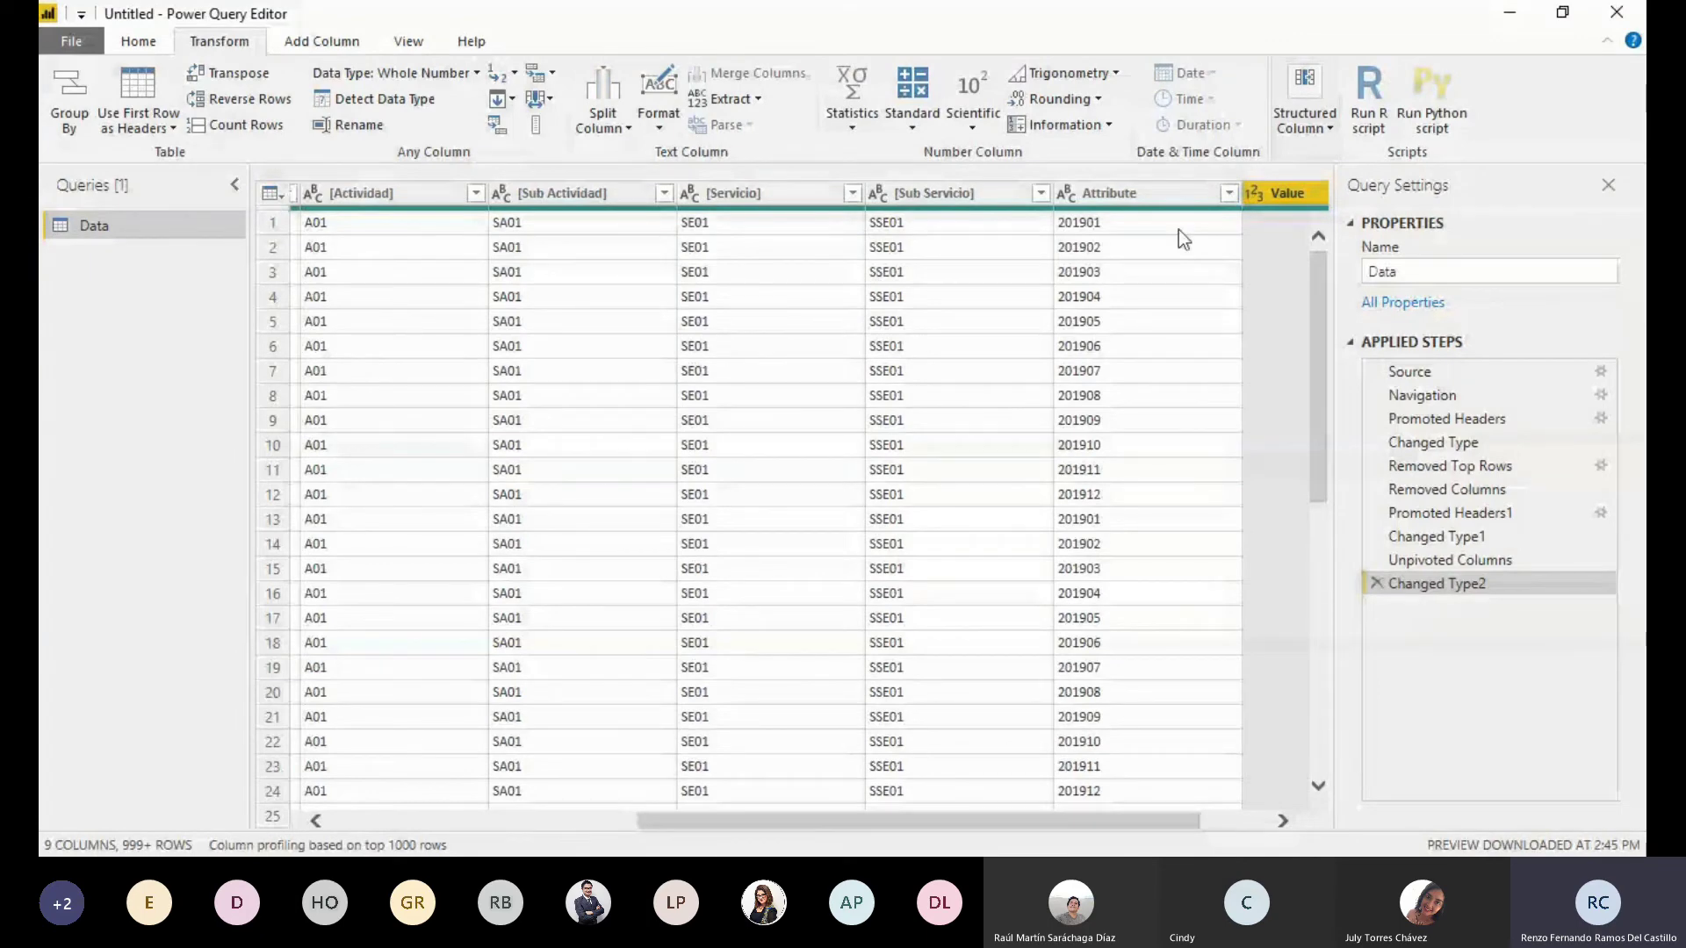
{"action": "left_click", "coordinate": [1098, 197]}
{"action": "left_click", "coordinate": [975, 196]}
{"action": "left_click", "coordinate": [746, 195]}
{"action": "left_click", "coordinate": [562, 195]}
{"action": "left_click", "coordinate": [471, 208]}
{"action": "left_click_drag", "start_coordinate": [771, 830], "coordinate": [398, 825]}
{"action": "left_click", "coordinate": [729, 193]}
{"action": "left_click", "coordinate": [536, 193]}
Change the [Codigo] column's data type to Text
{"action": "left_click", "coordinate": [412, 193]}
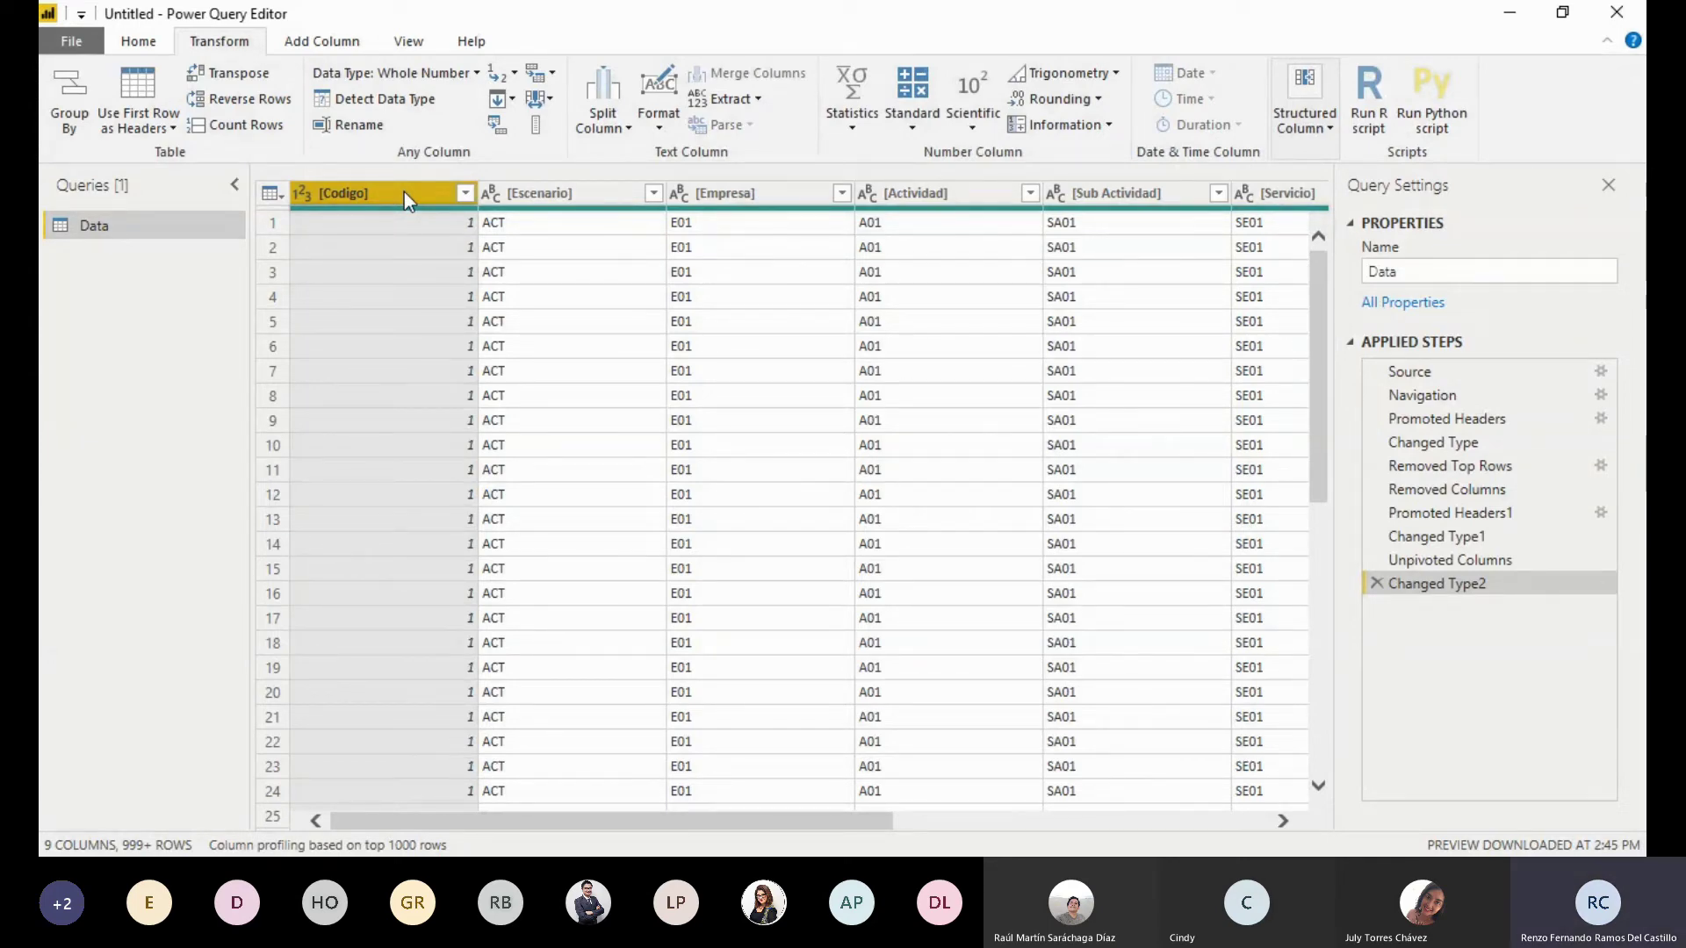
{"action": "left_click", "coordinate": [304, 195]}
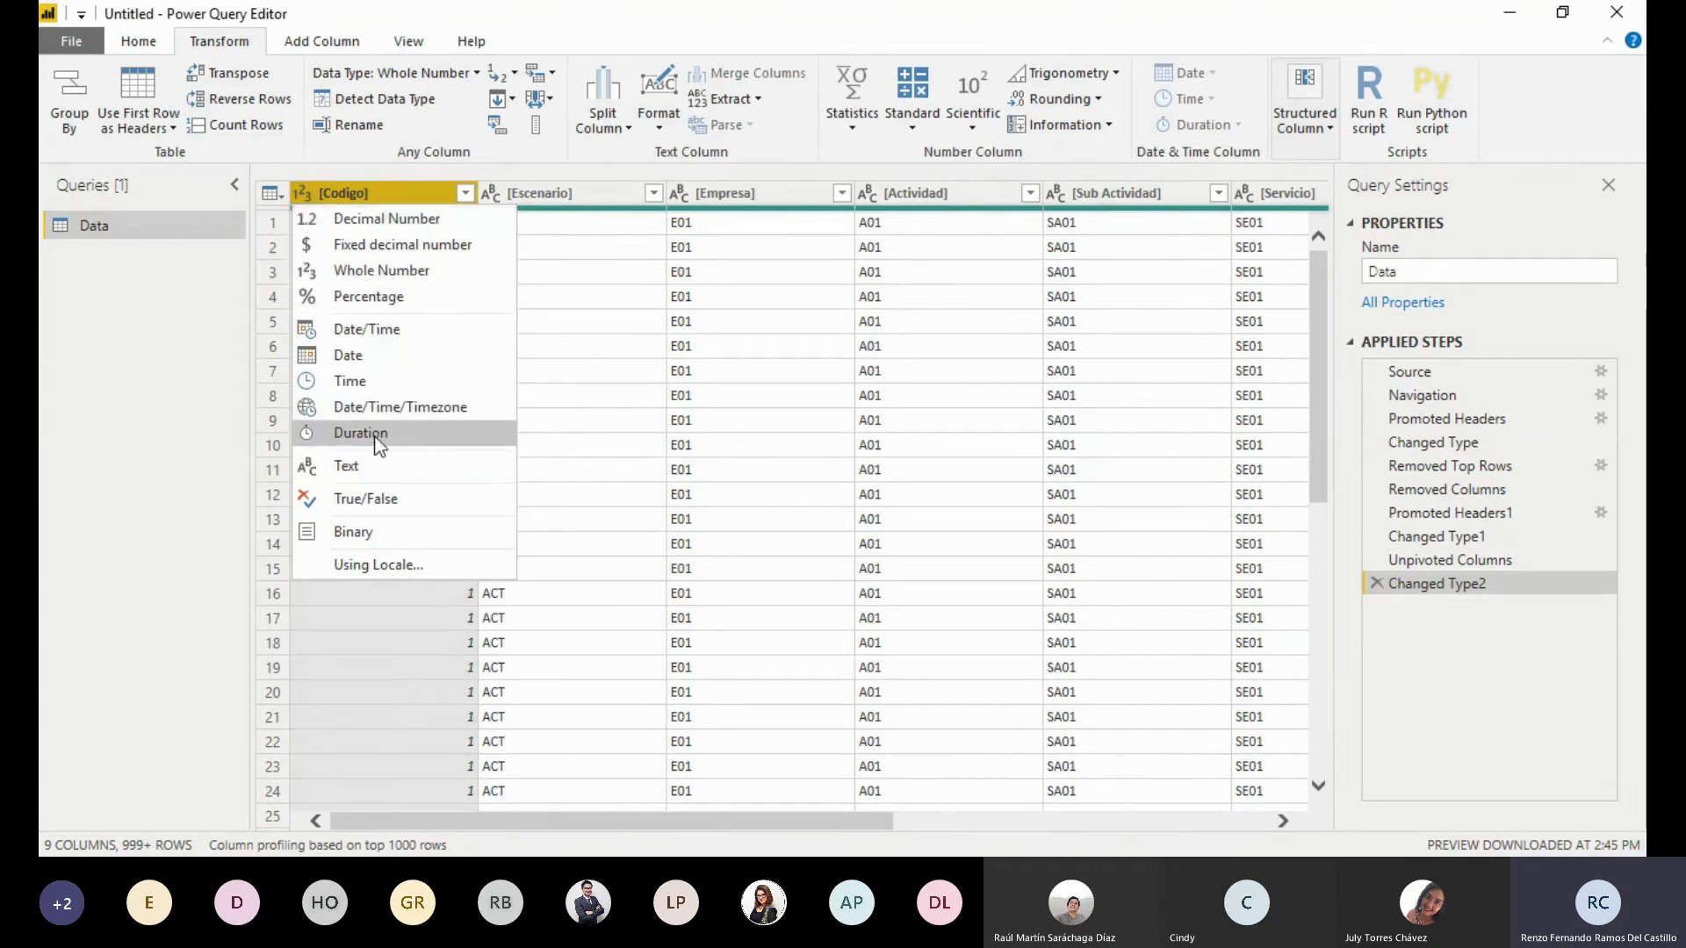
{"action": "left_click", "coordinate": [358, 471]}
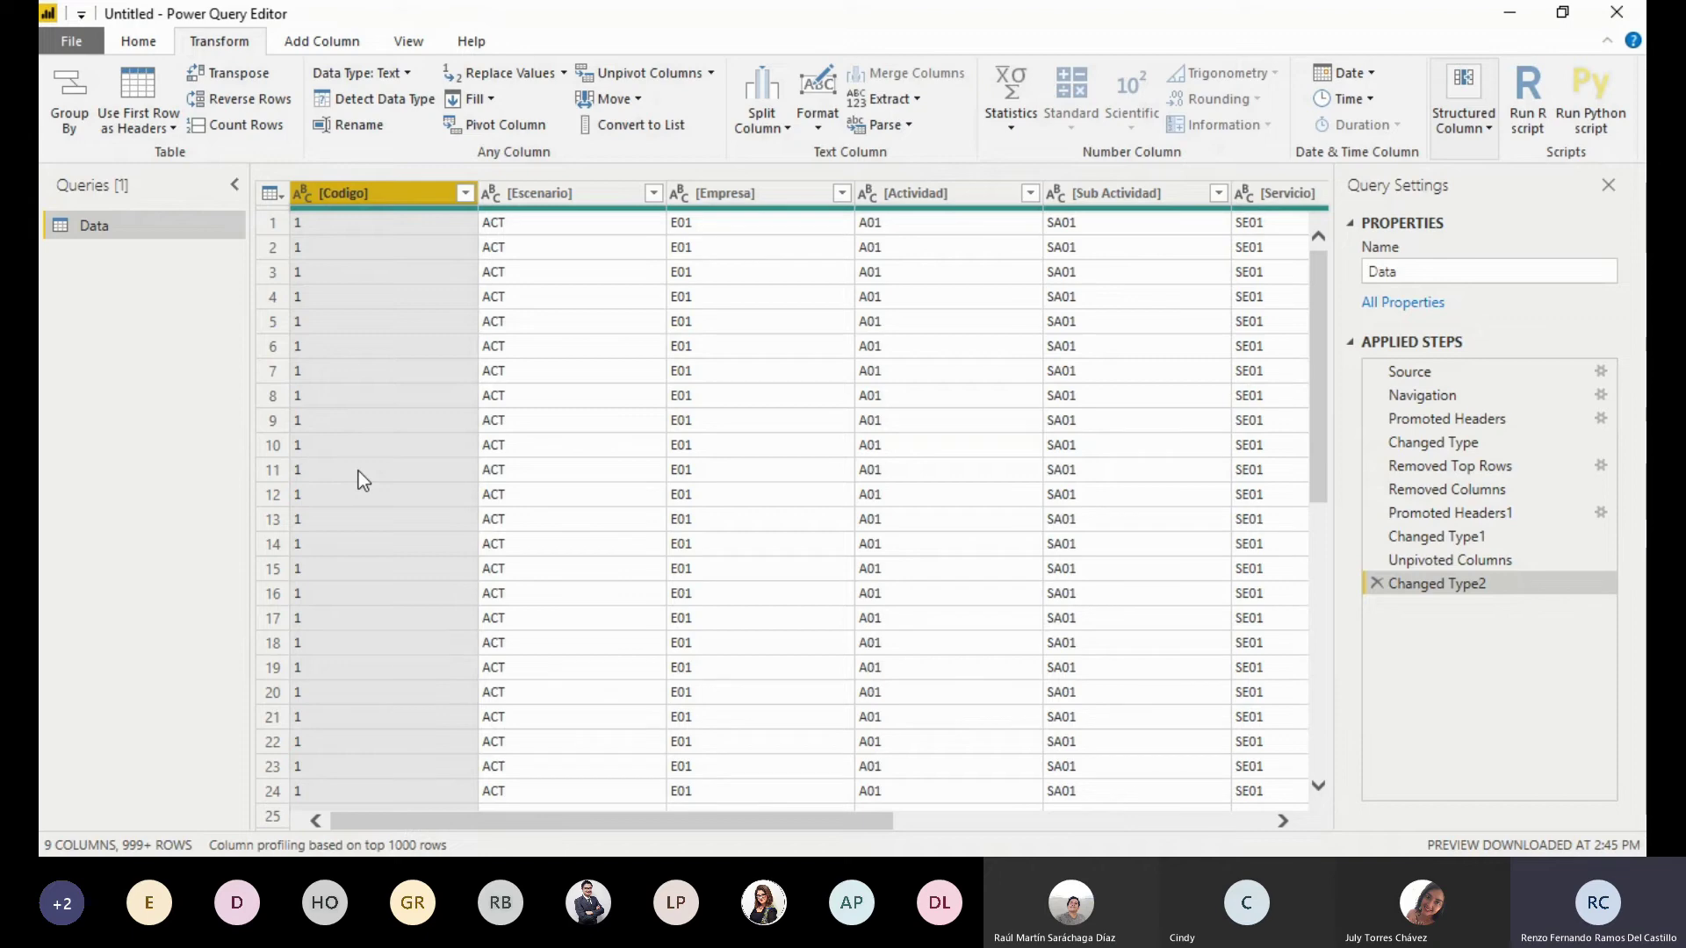
Rename the Data query as Data 2019 I
{"action": "double_click", "coordinate": [118, 233]}
{"action": "left_click", "coordinate": [119, 231]}
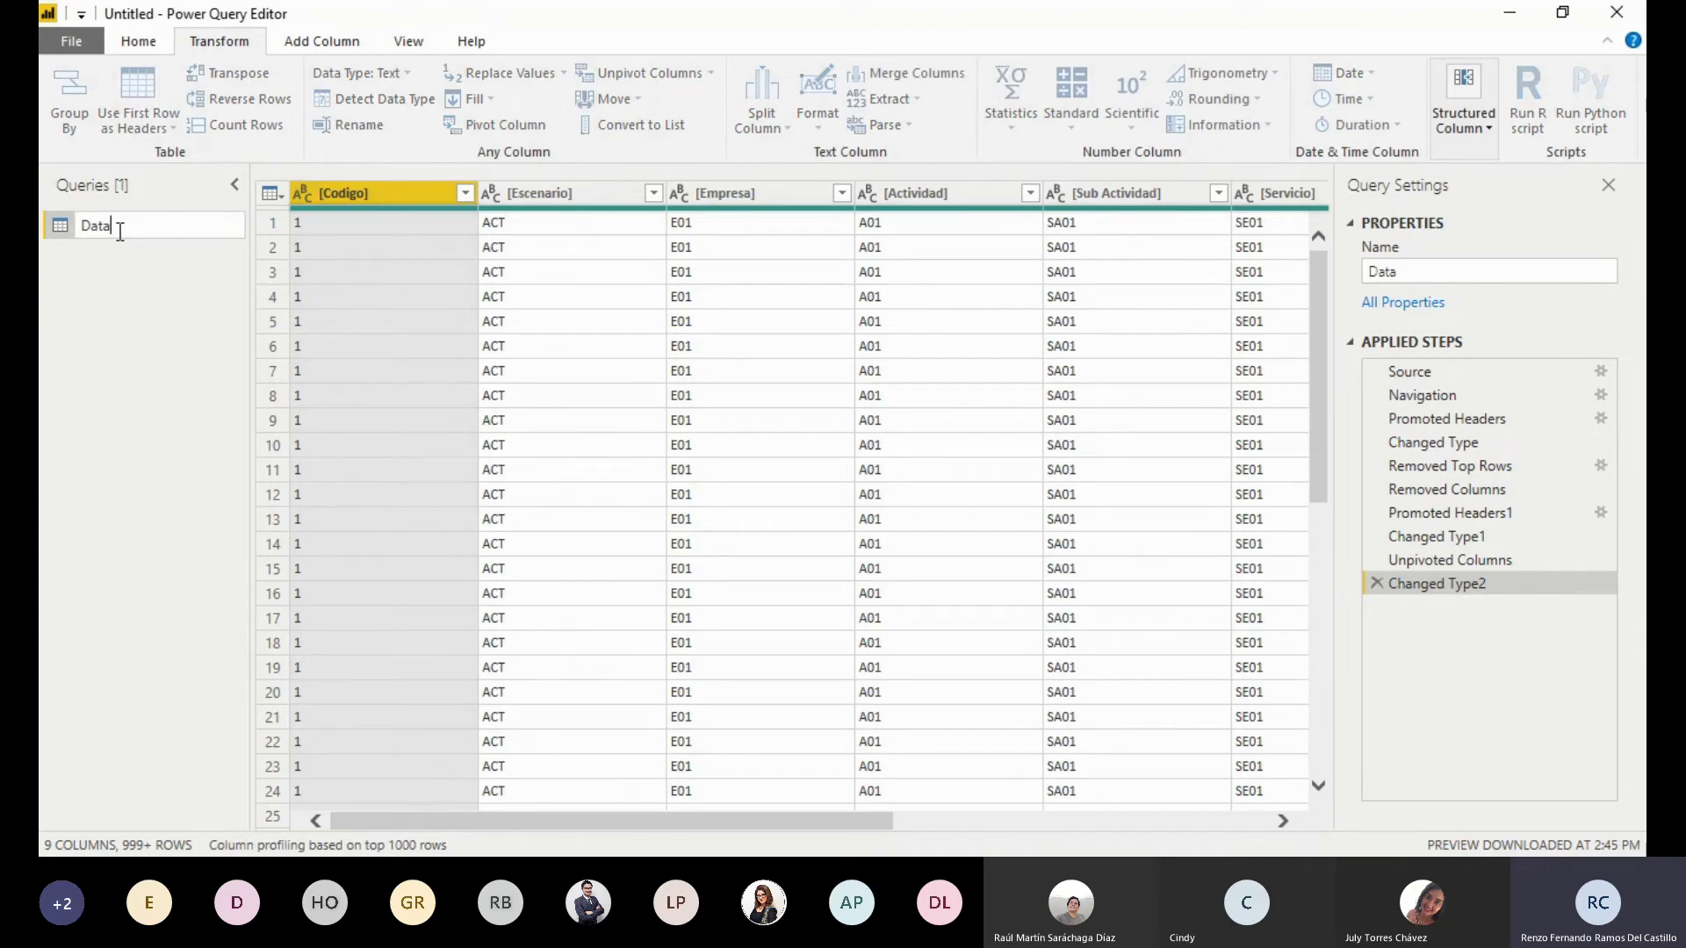
{"action": "left_click", "coordinate": [141, 286]}
{"action": "double_click", "coordinate": [128, 227]}
{"action": "left_click", "coordinate": [126, 226]}
{"action": "type", "text": "2019 I"}
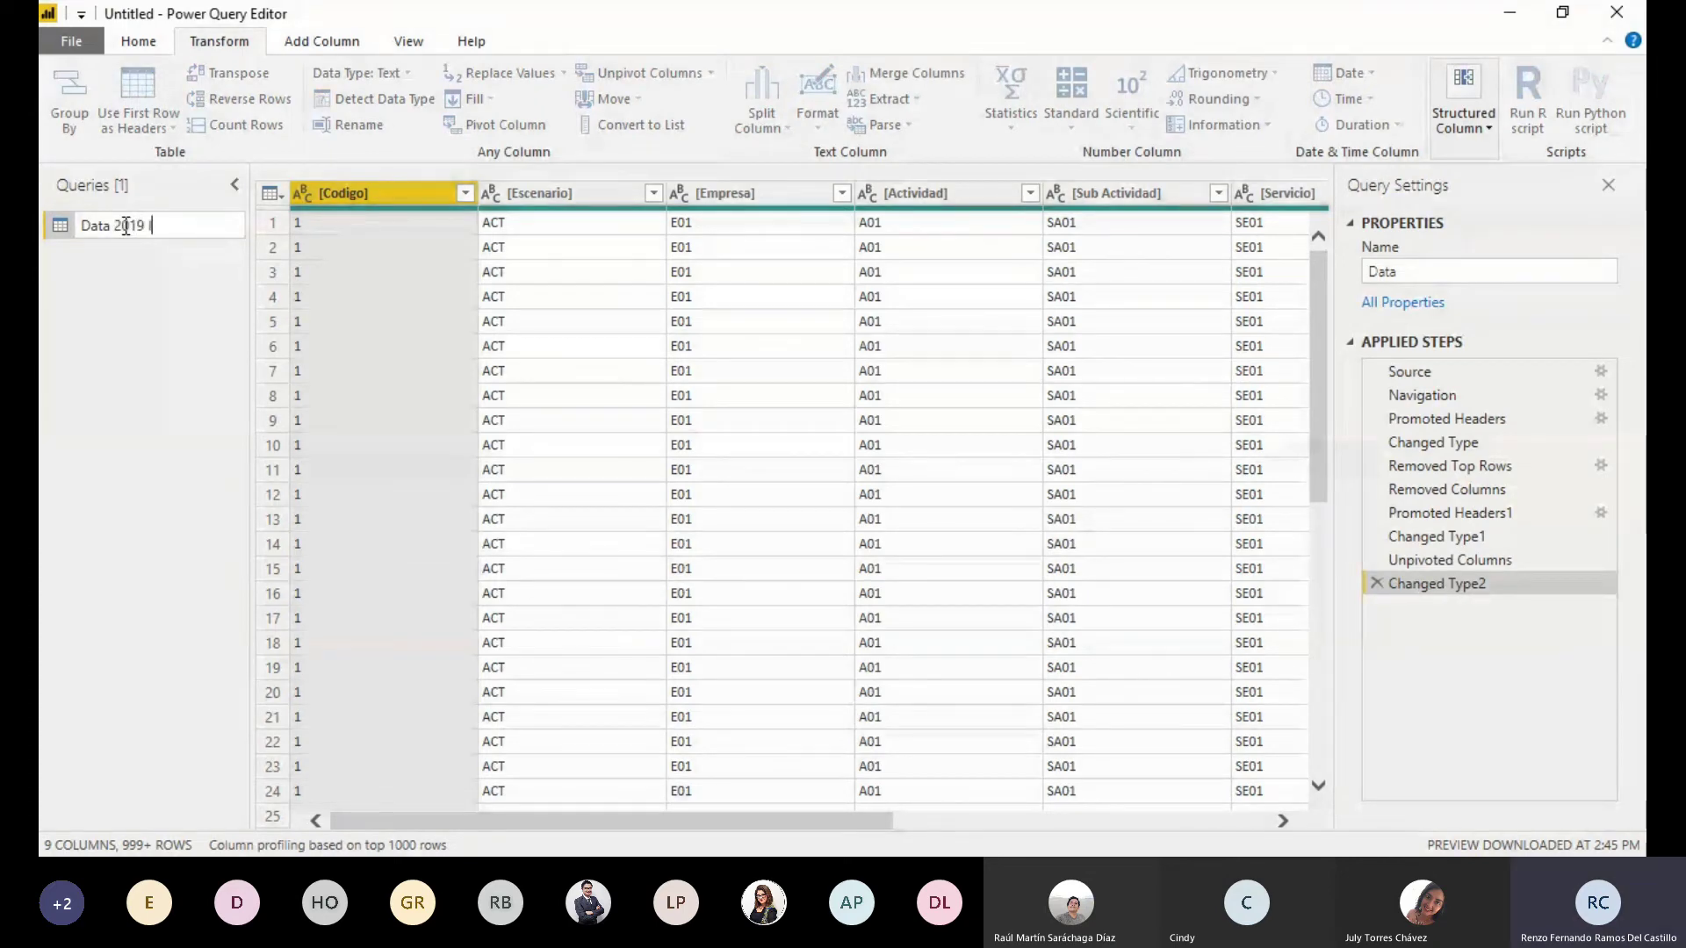
{"action": "key", "text": "Return"}
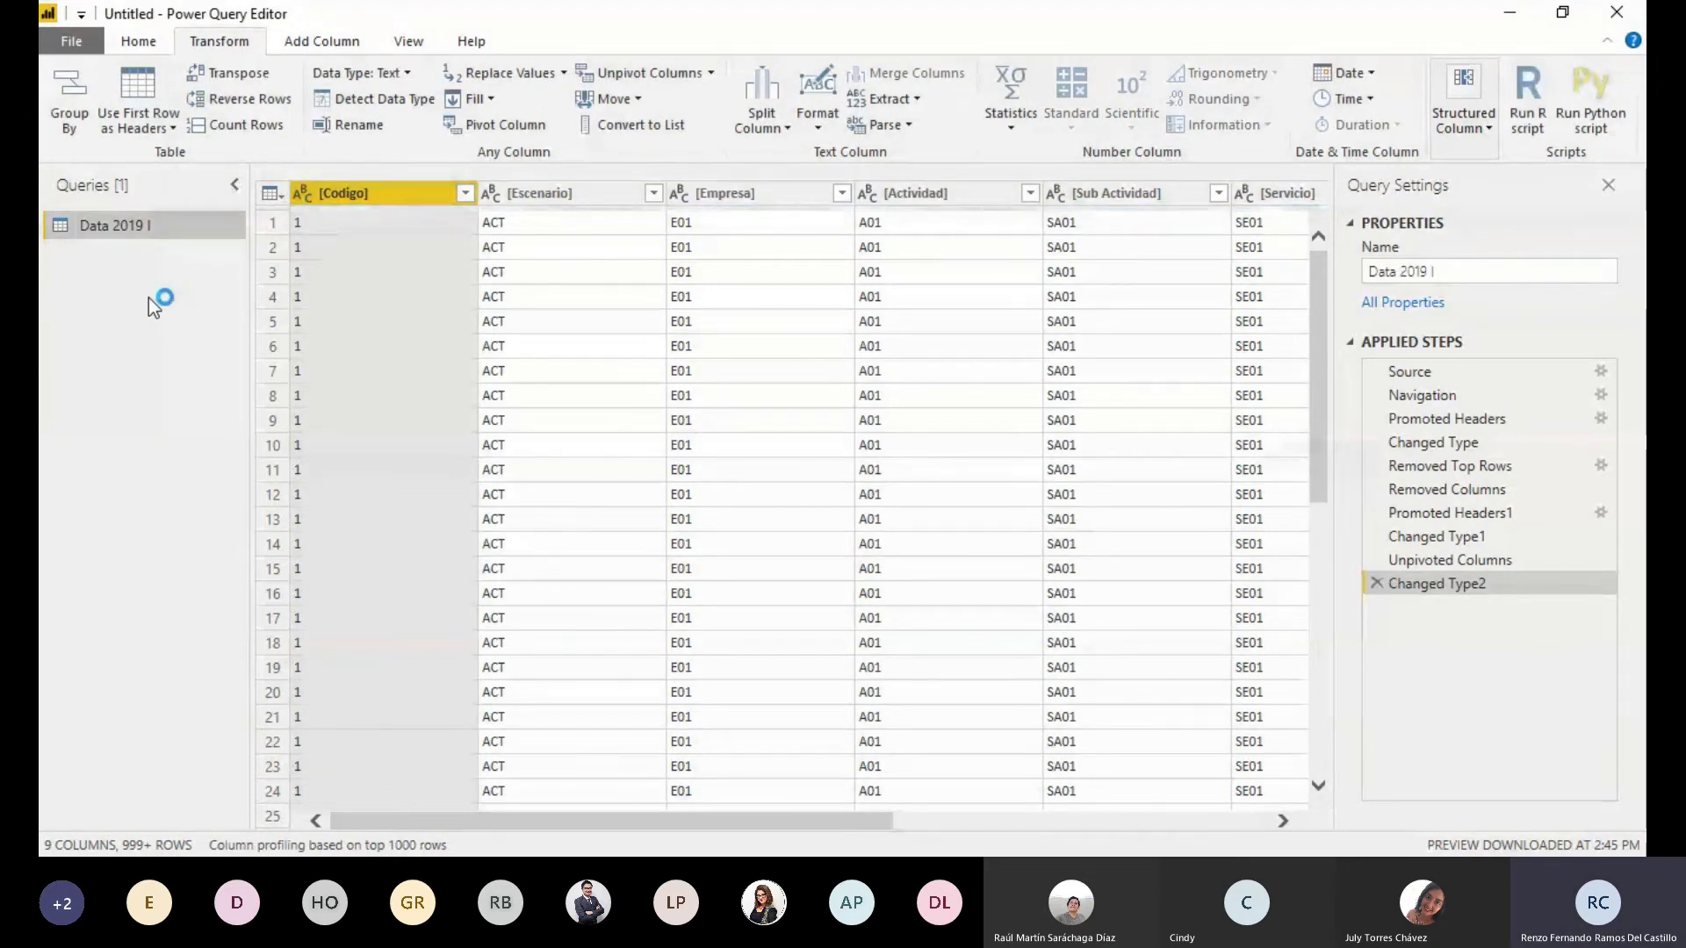
Import the Data sheet from the Excel workbook Data Webinar 2019 - II.xlsx as a new query
{"action": "left_click", "coordinate": [141, 42]}
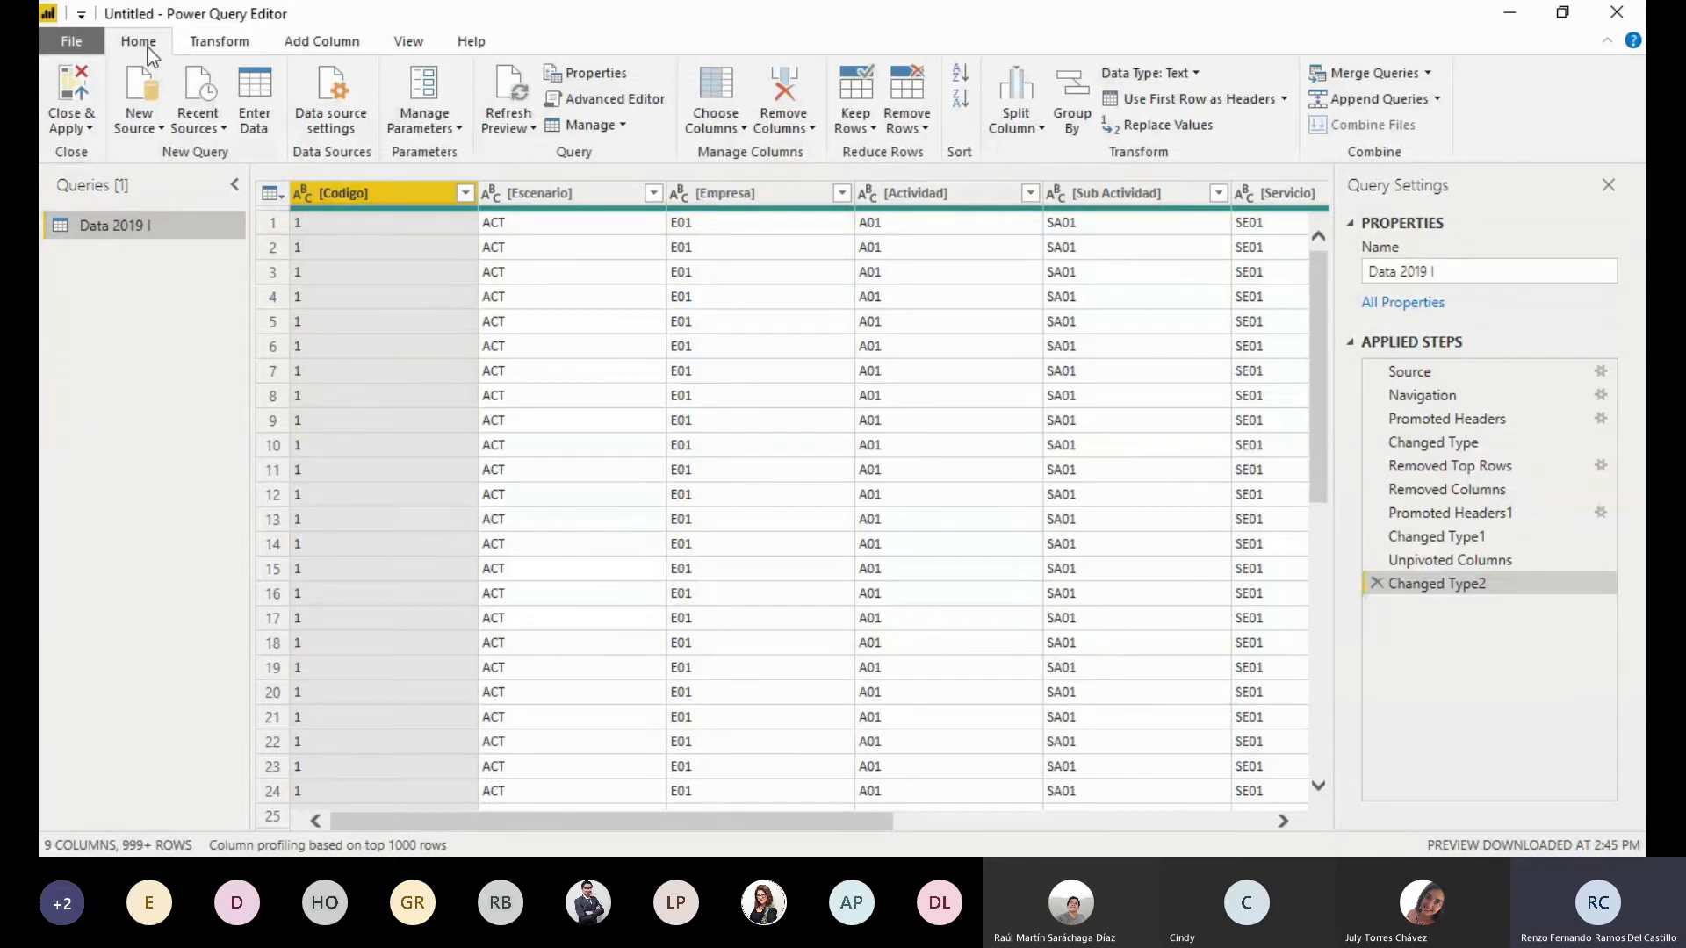
{"action": "left_click", "coordinate": [160, 126]}
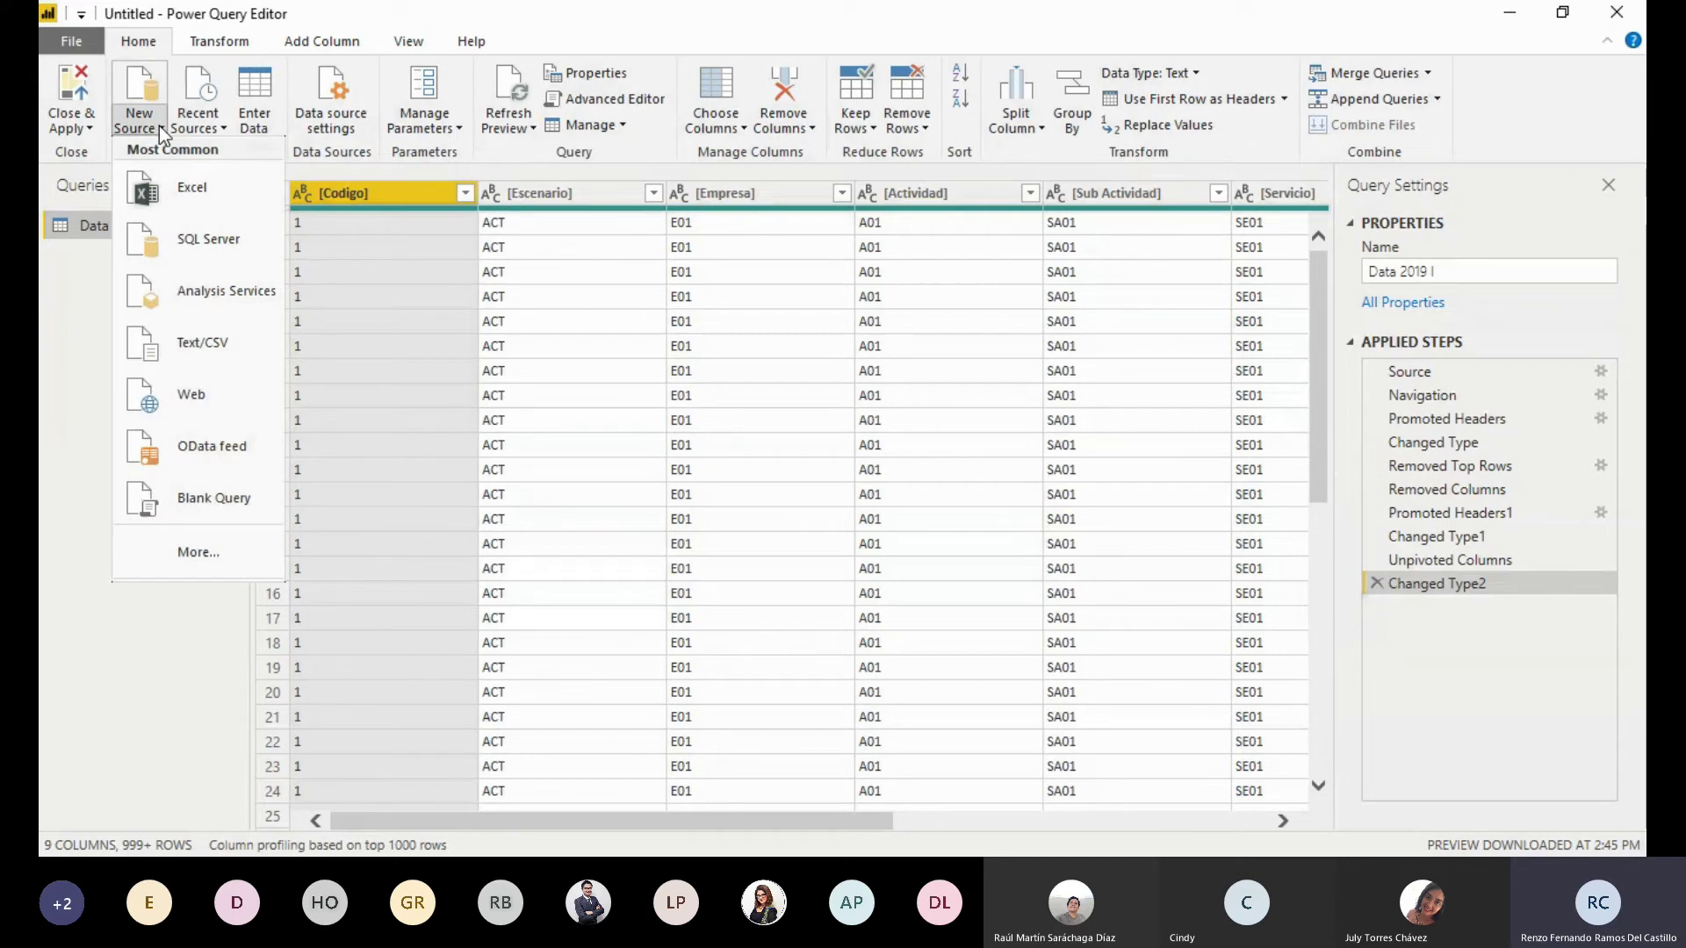
{"action": "left_click", "coordinate": [211, 182]}
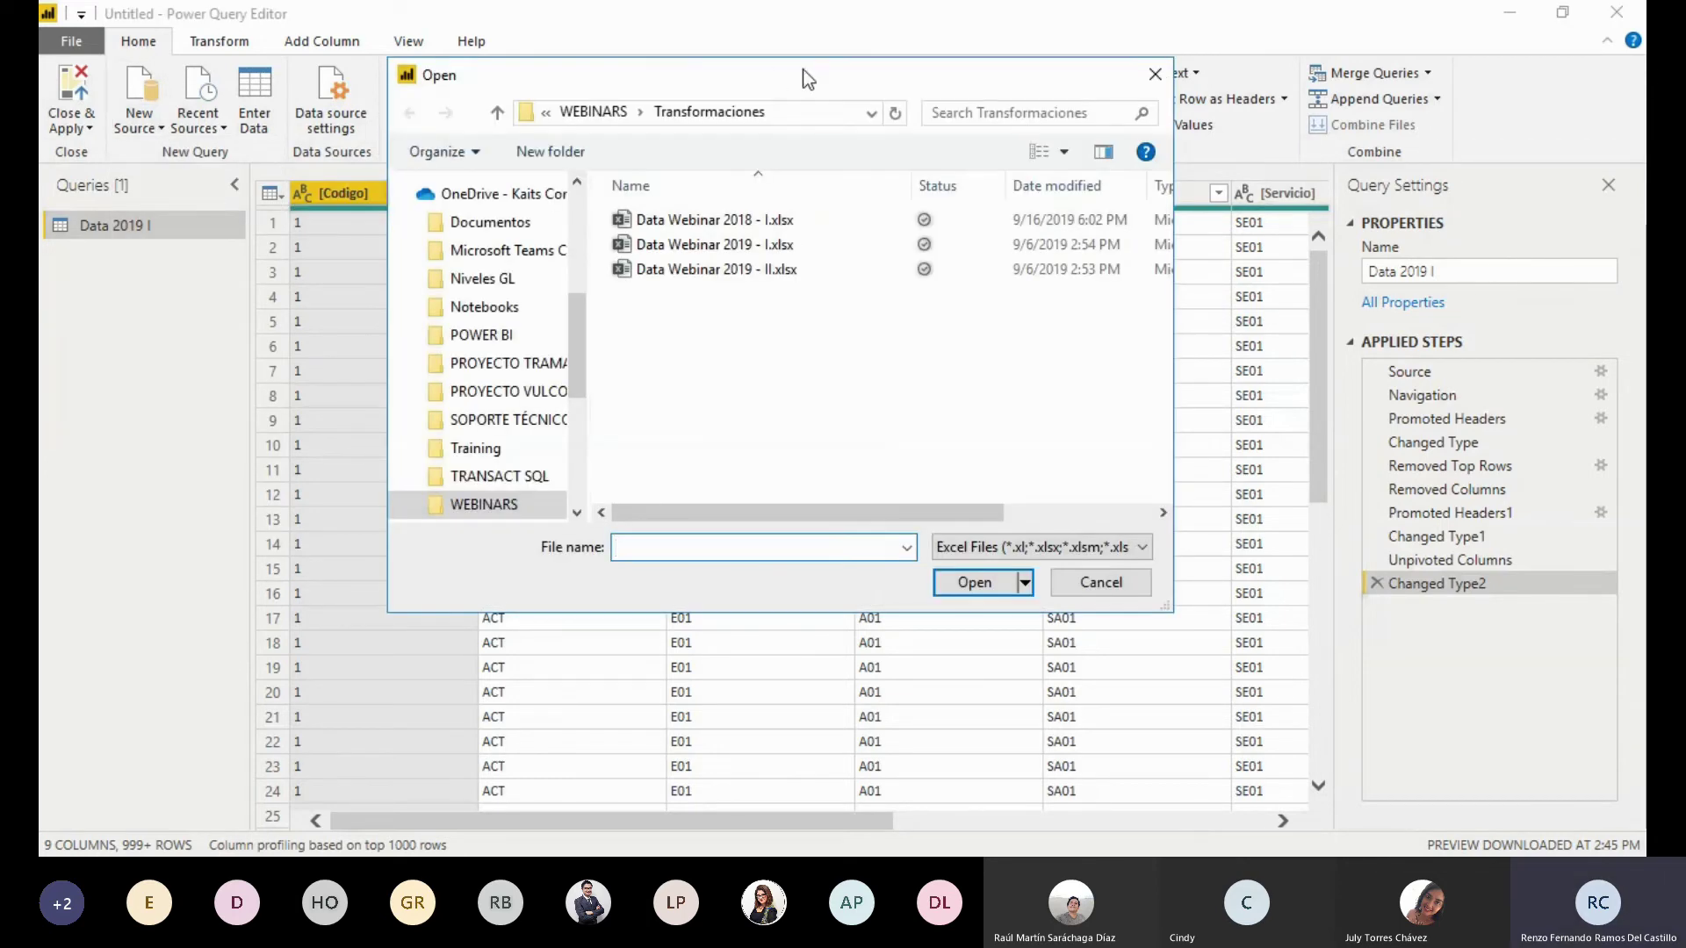
{"action": "left_click_drag", "start_coordinate": [803, 72], "coordinate": [829, 85]}
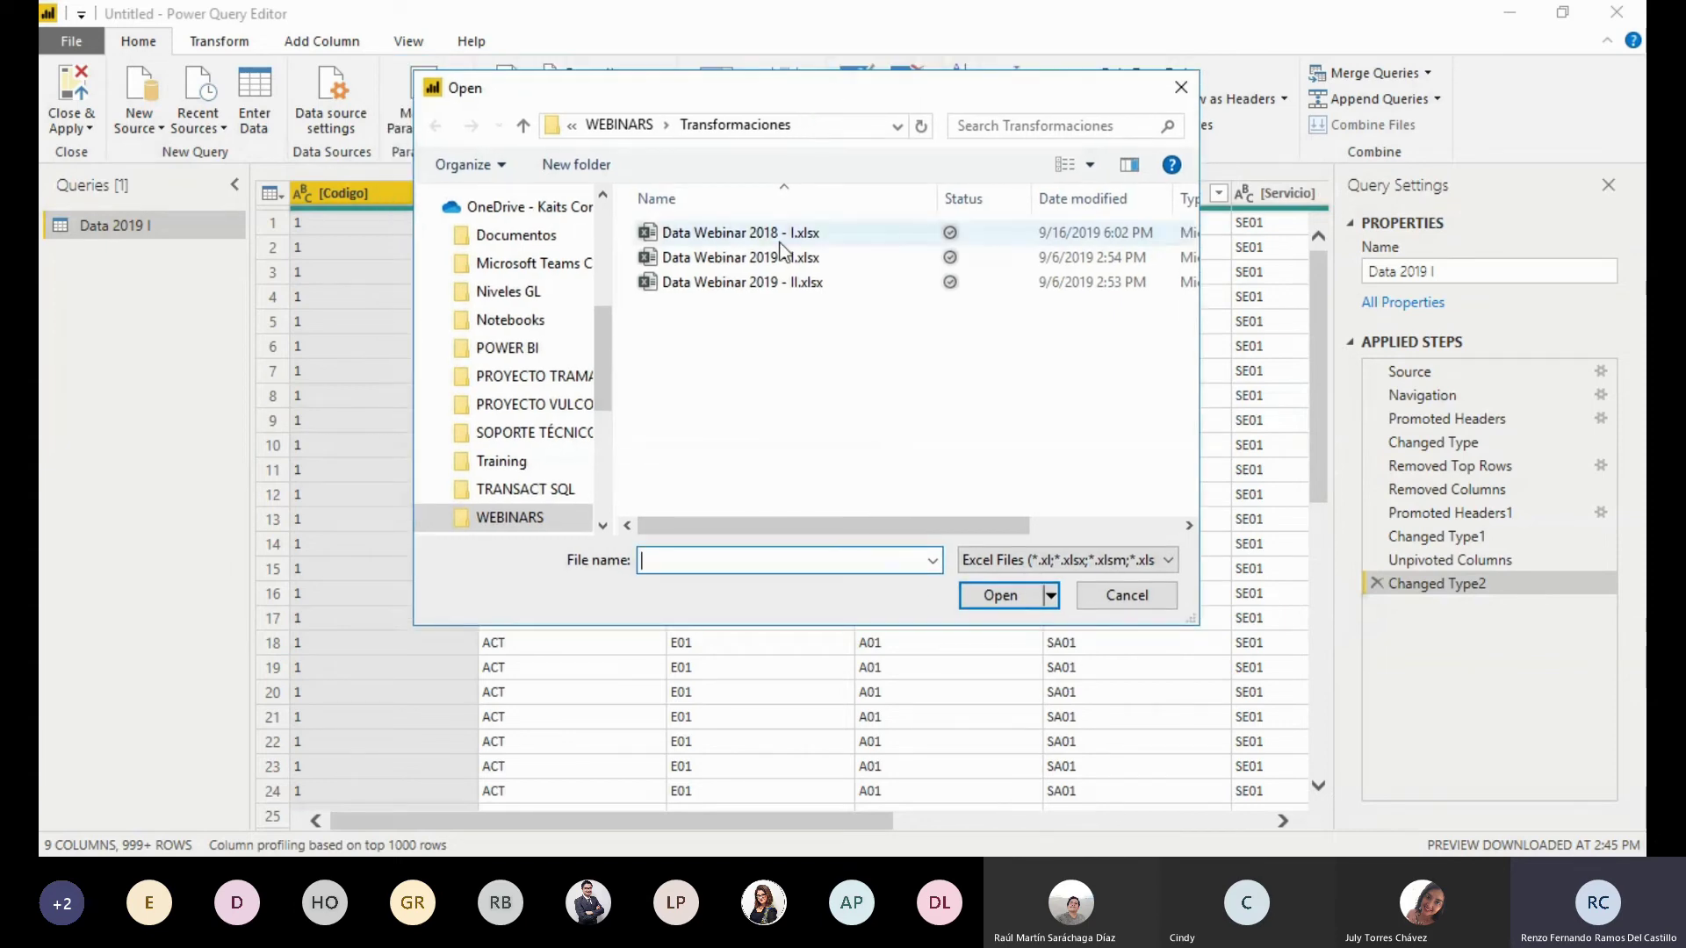
{"action": "left_click", "coordinate": [750, 287]}
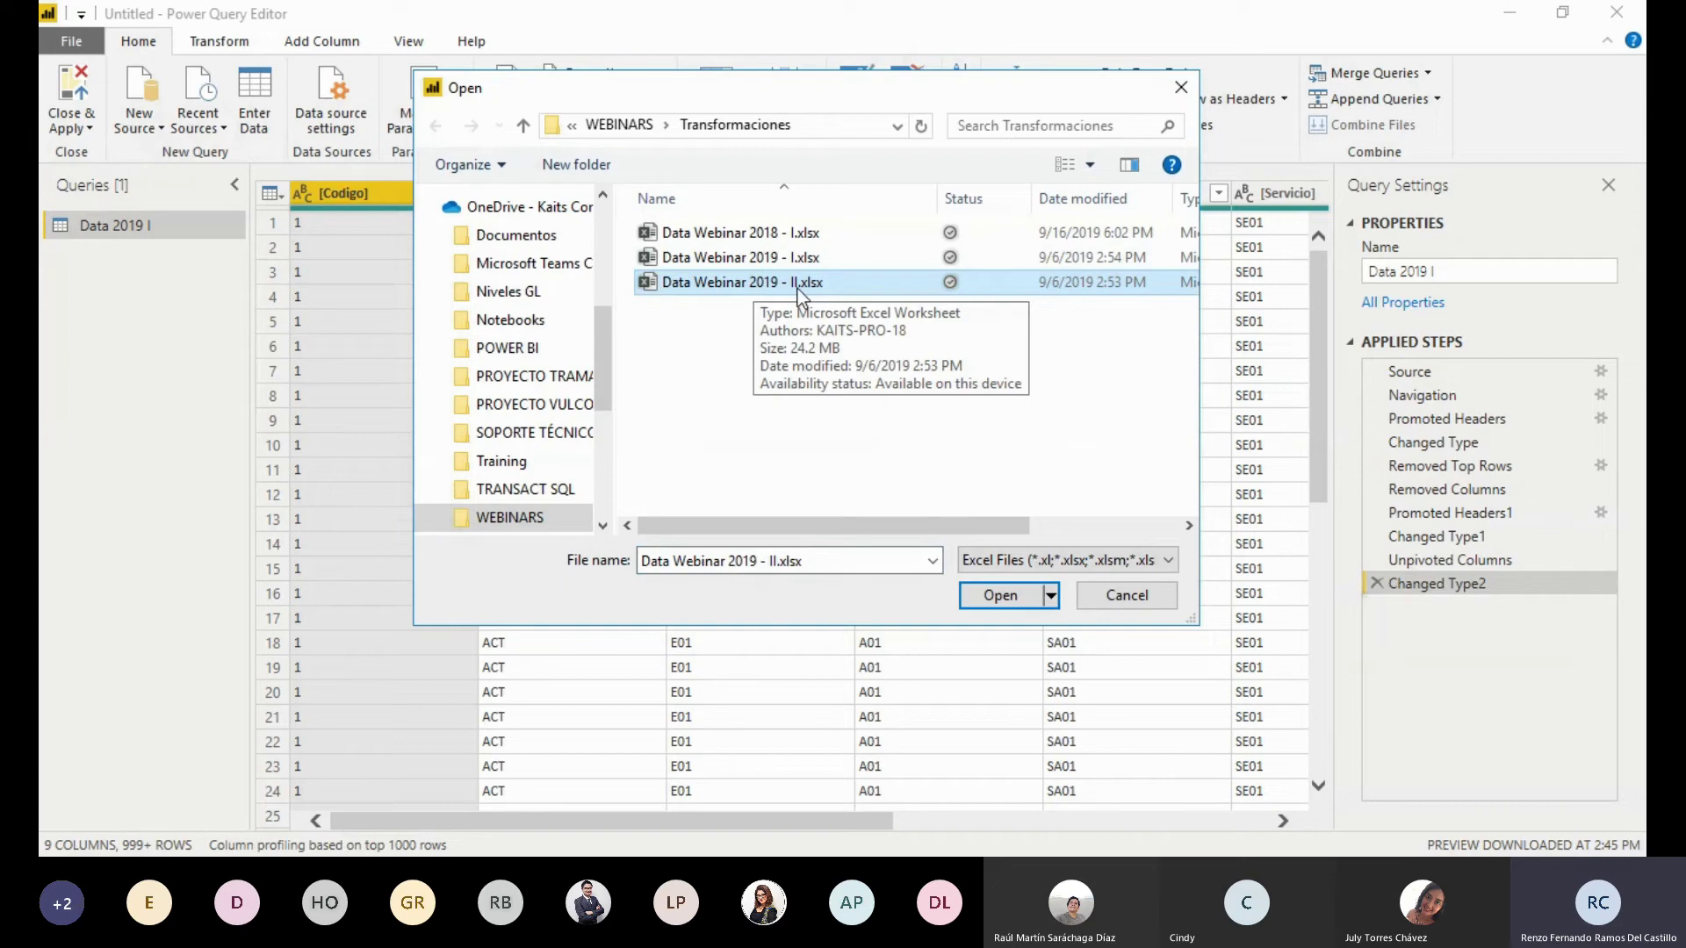
{"action": "left_click", "coordinate": [1010, 597]}
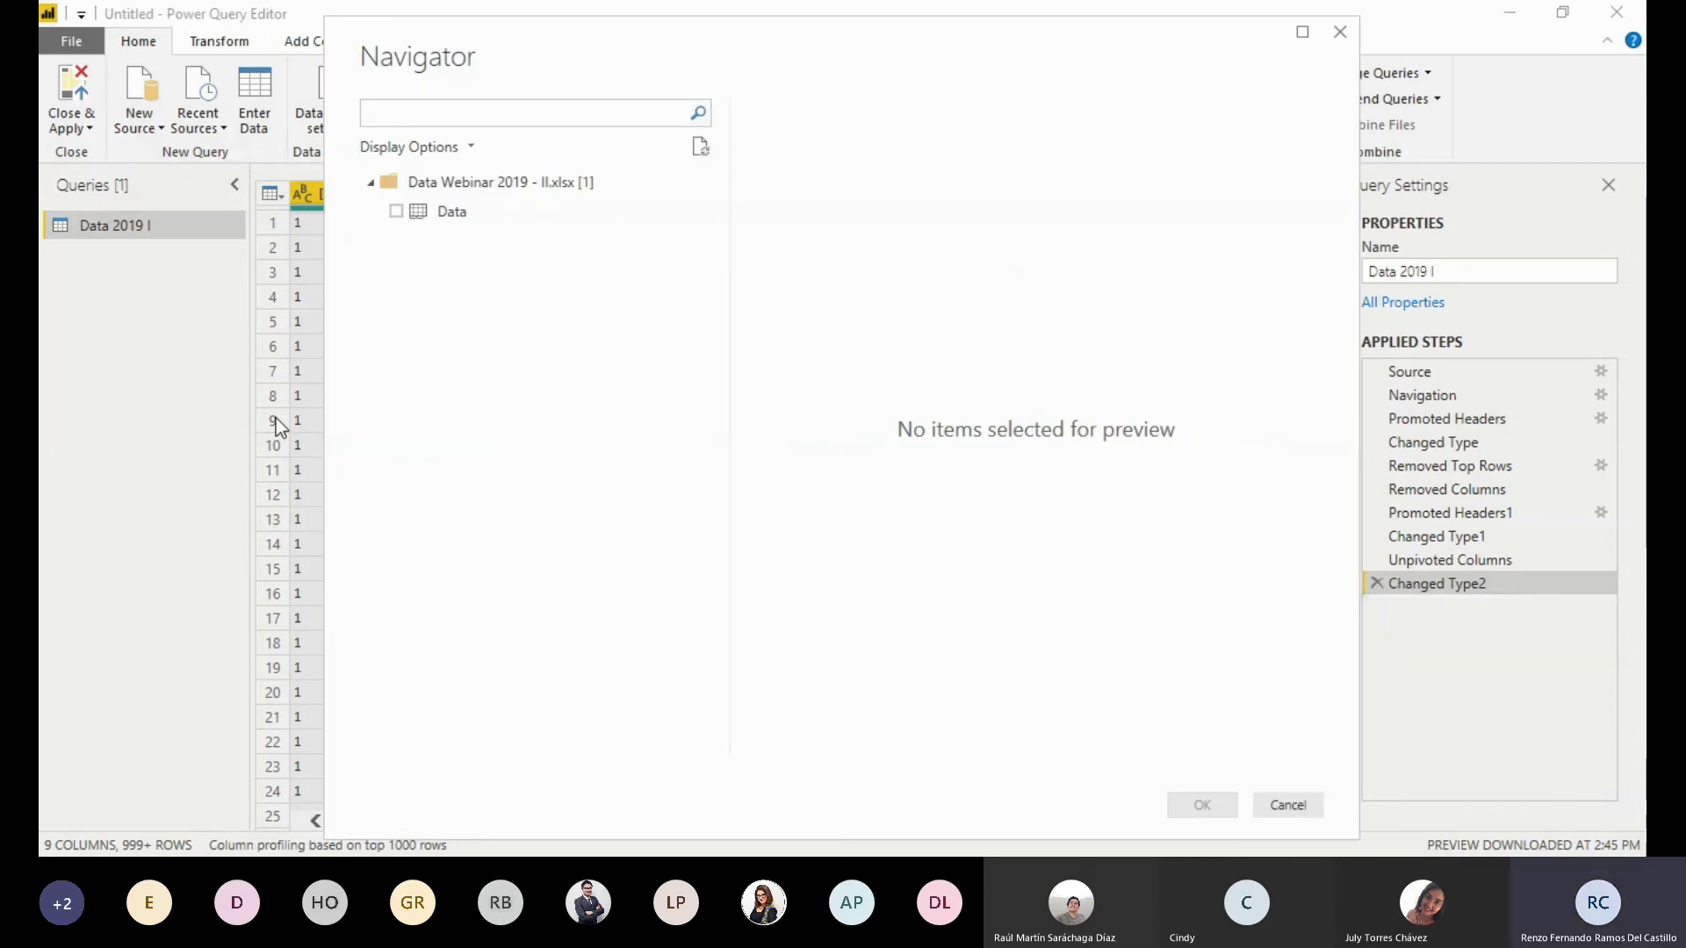
{"action": "left_click", "coordinate": [394, 217]}
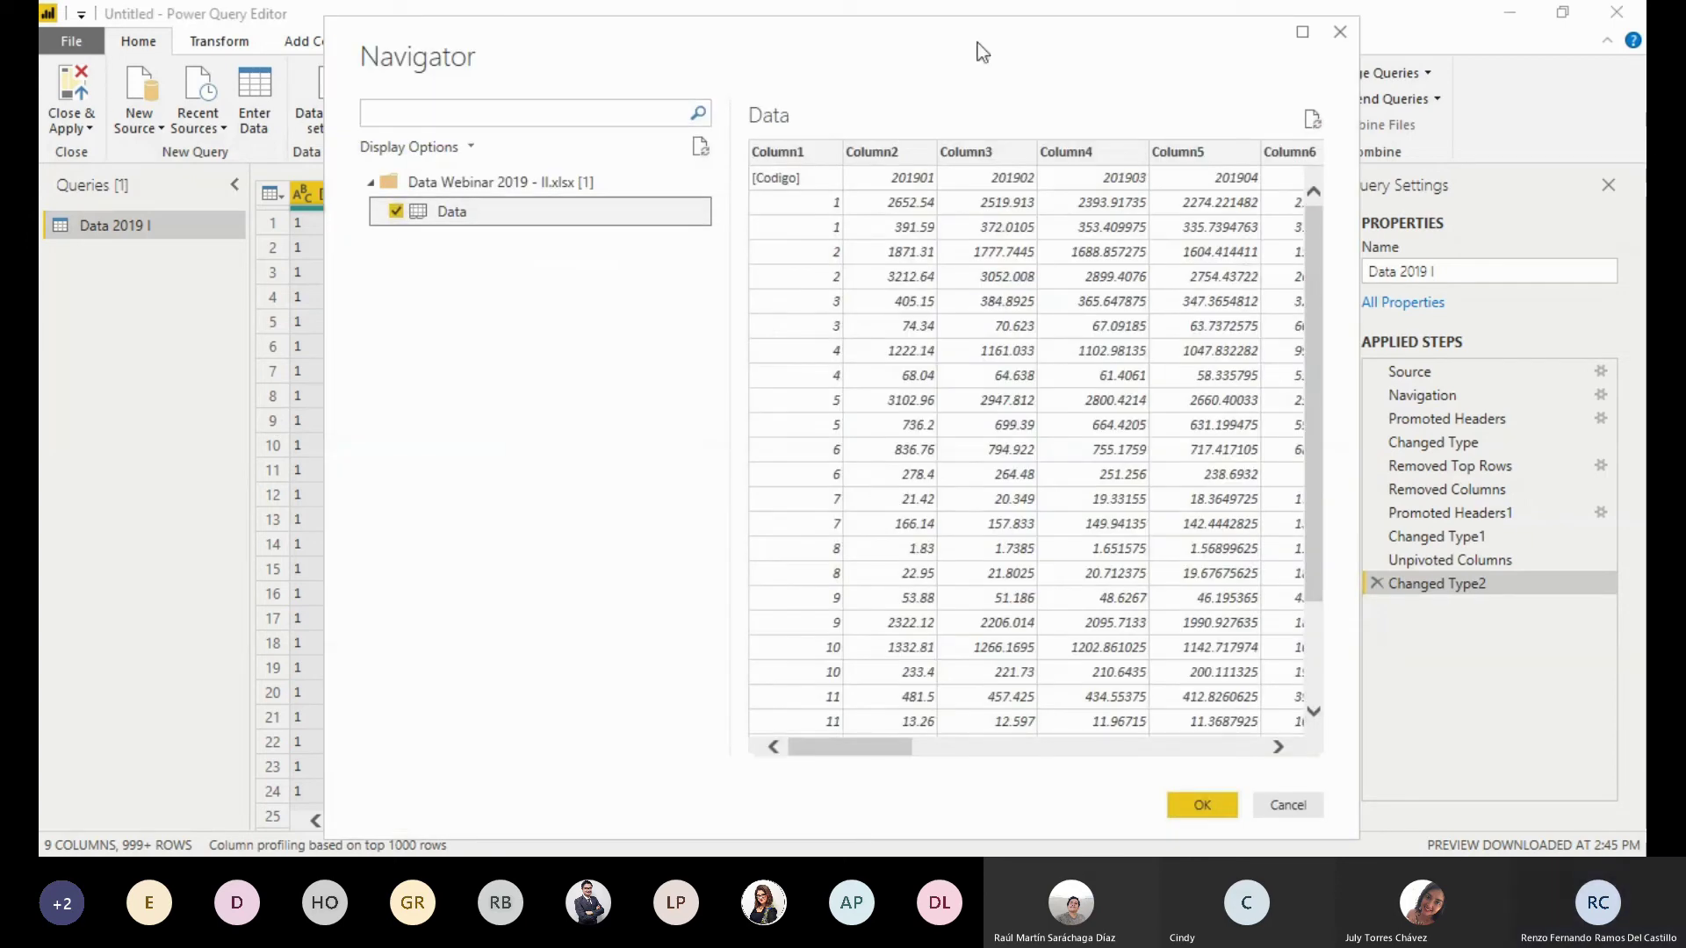
{"action": "left_click", "coordinate": [1046, 801]}
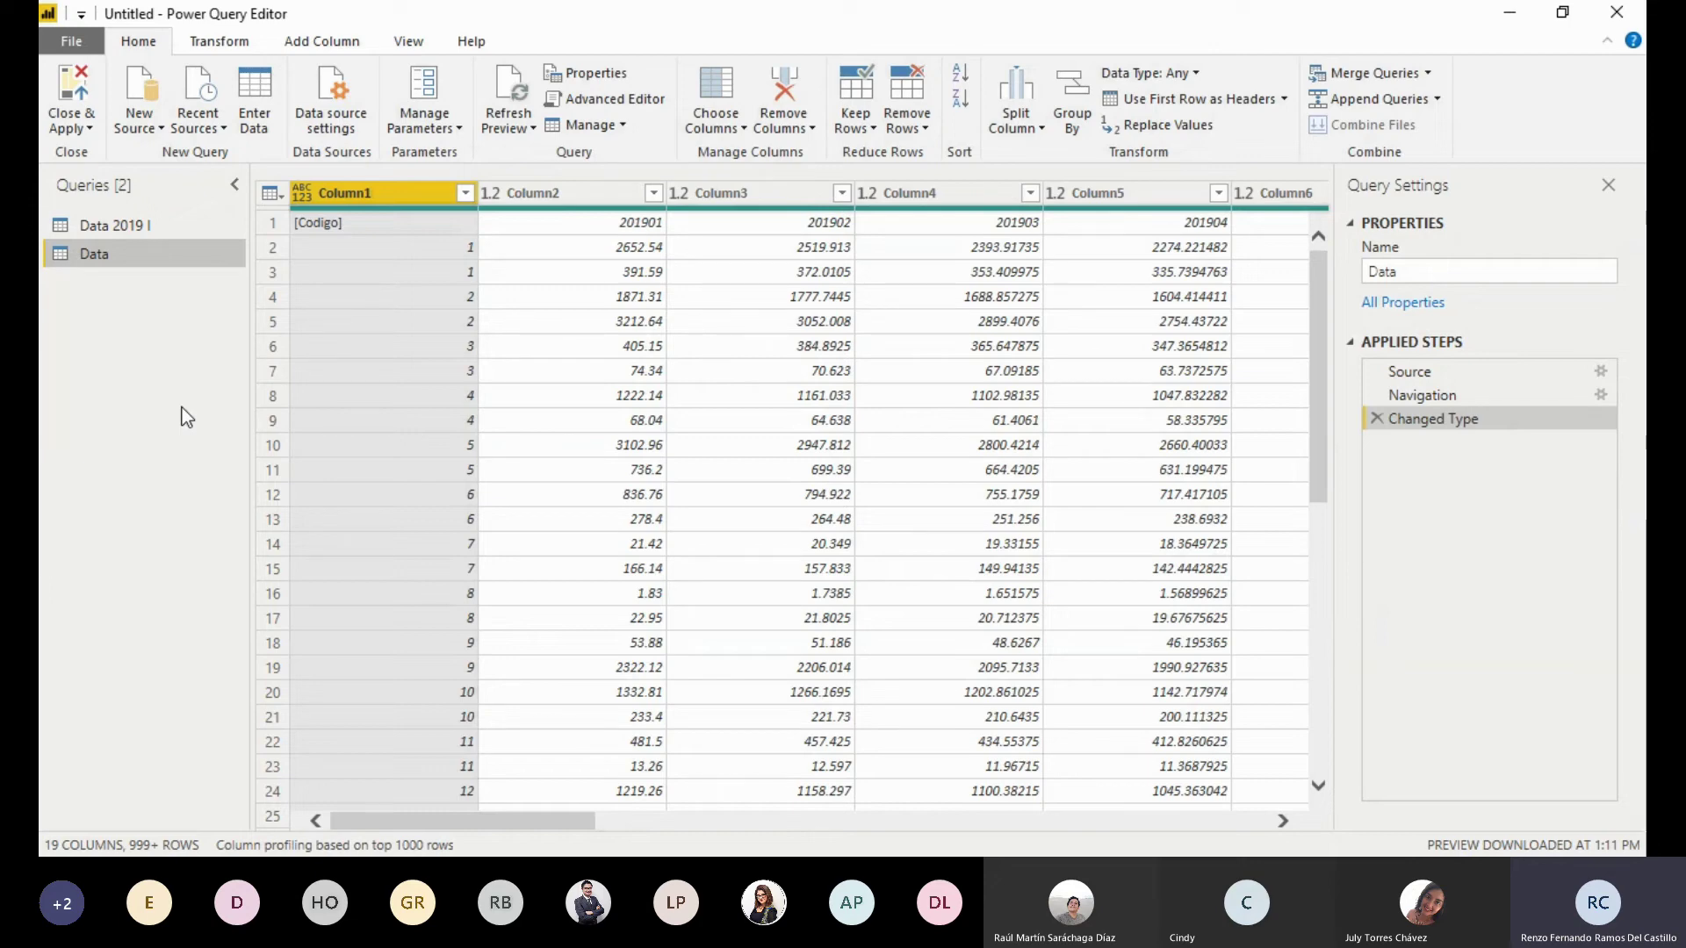
Rename the newly imported Data query as Data 2019 II
{"action": "left_click", "coordinate": [139, 226]}
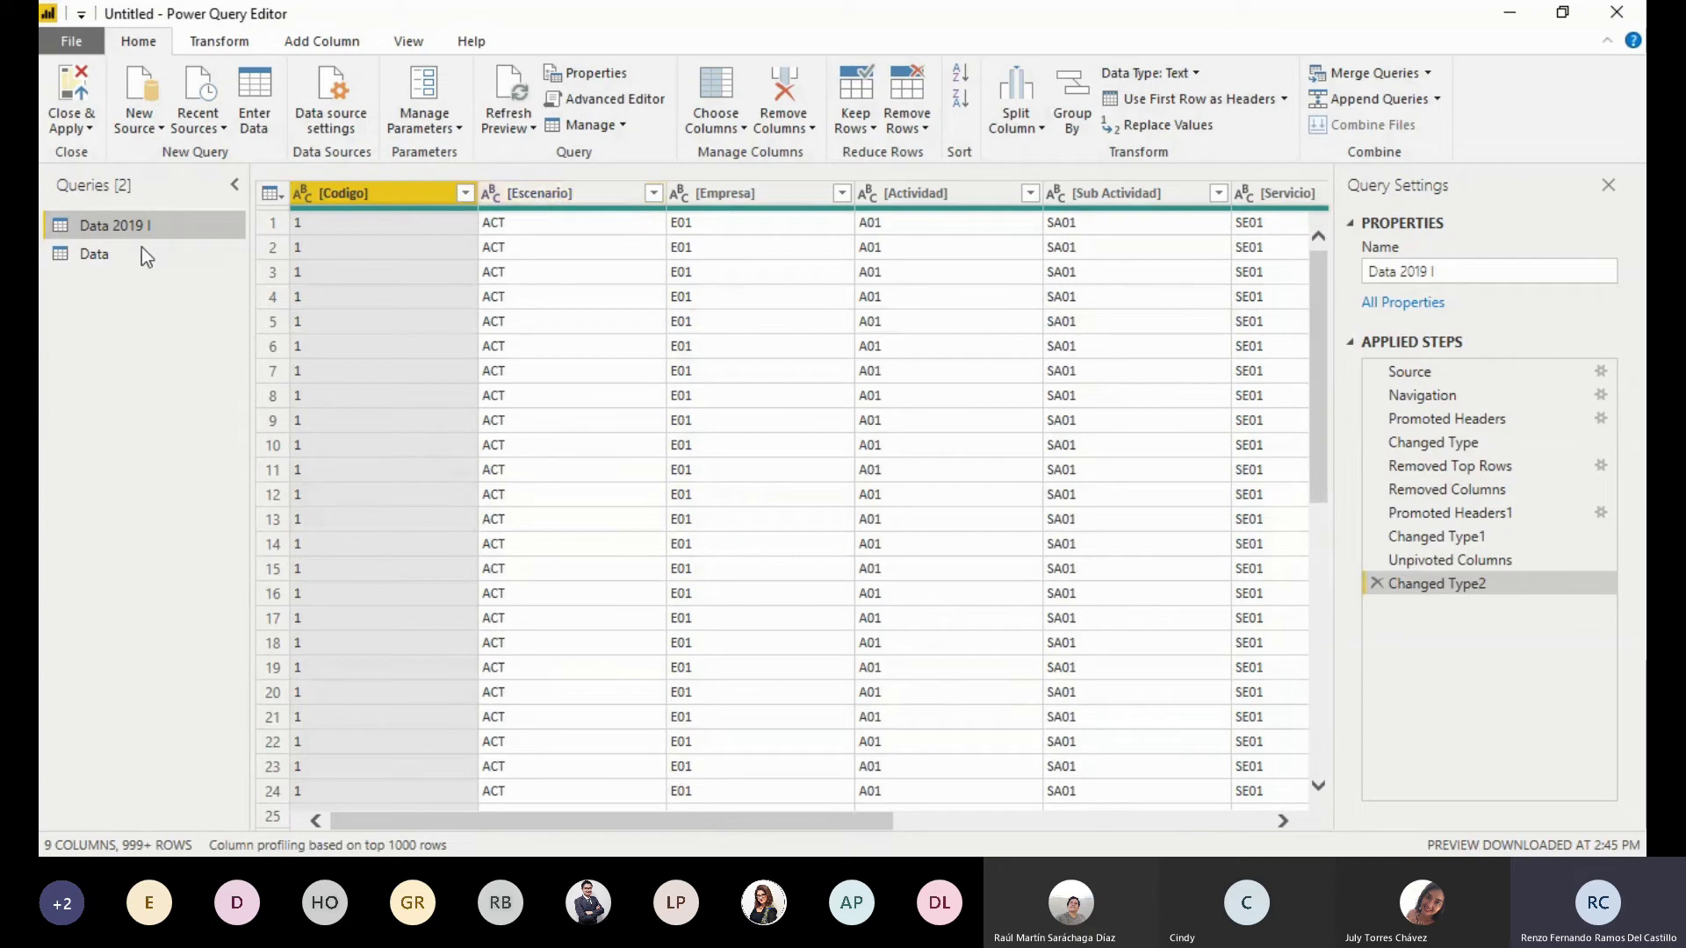
{"action": "left_click", "coordinate": [107, 255]}
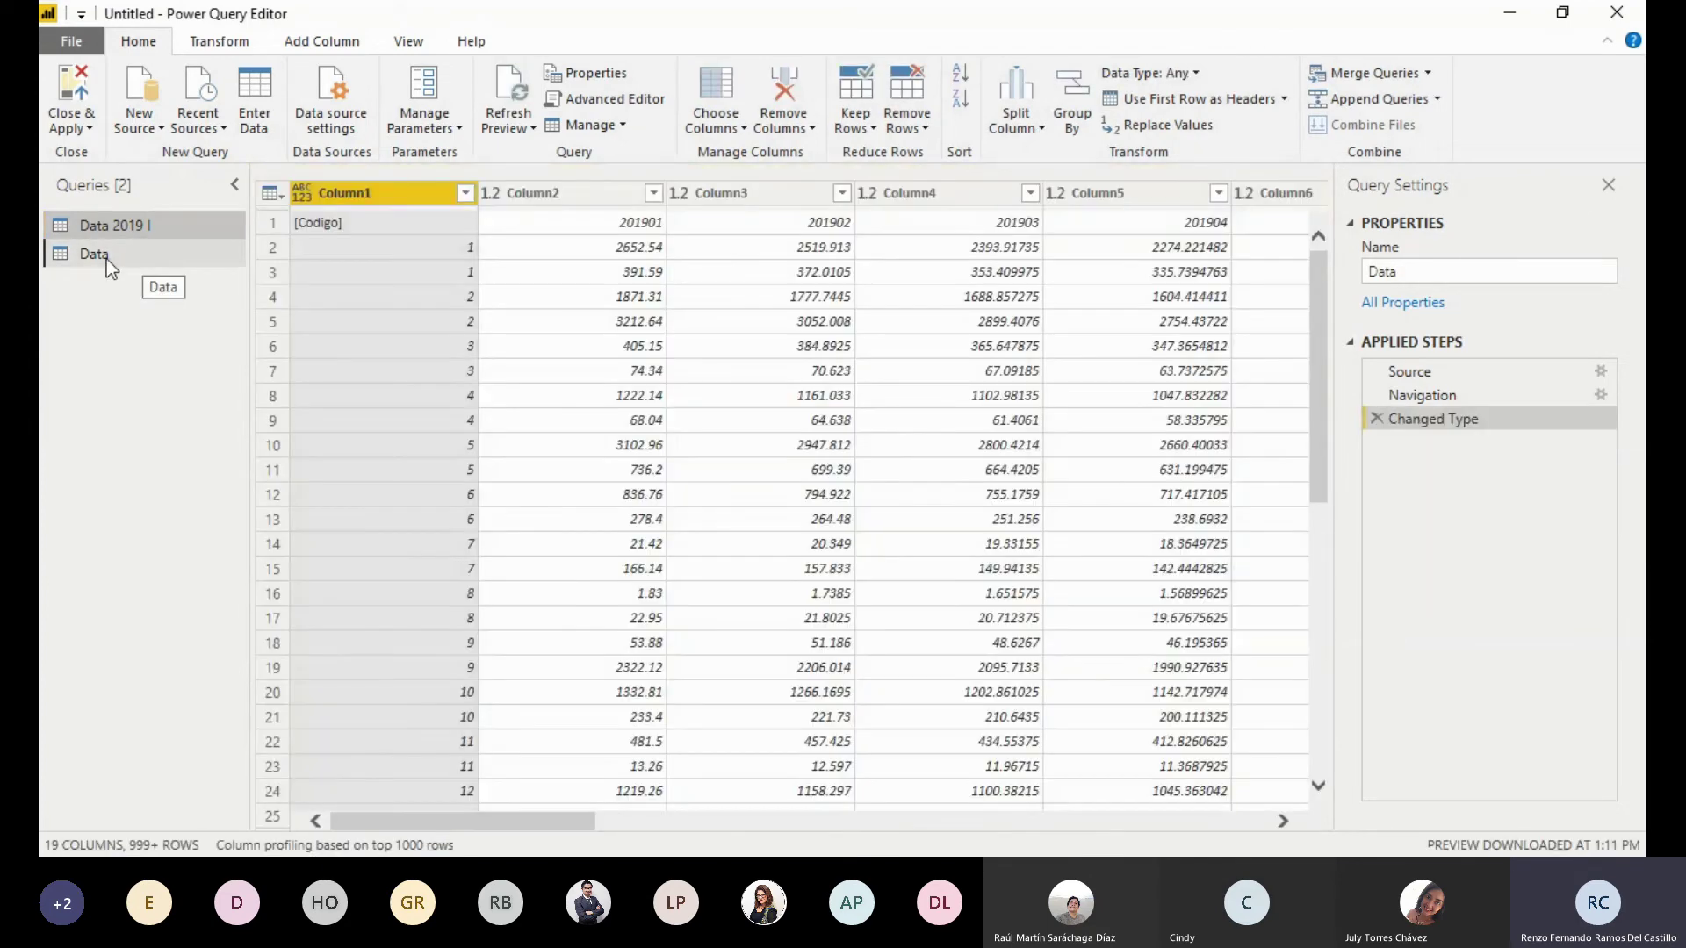
{"action": "double_click", "coordinate": [107, 256]}
{"action": "type", "text": "201"}
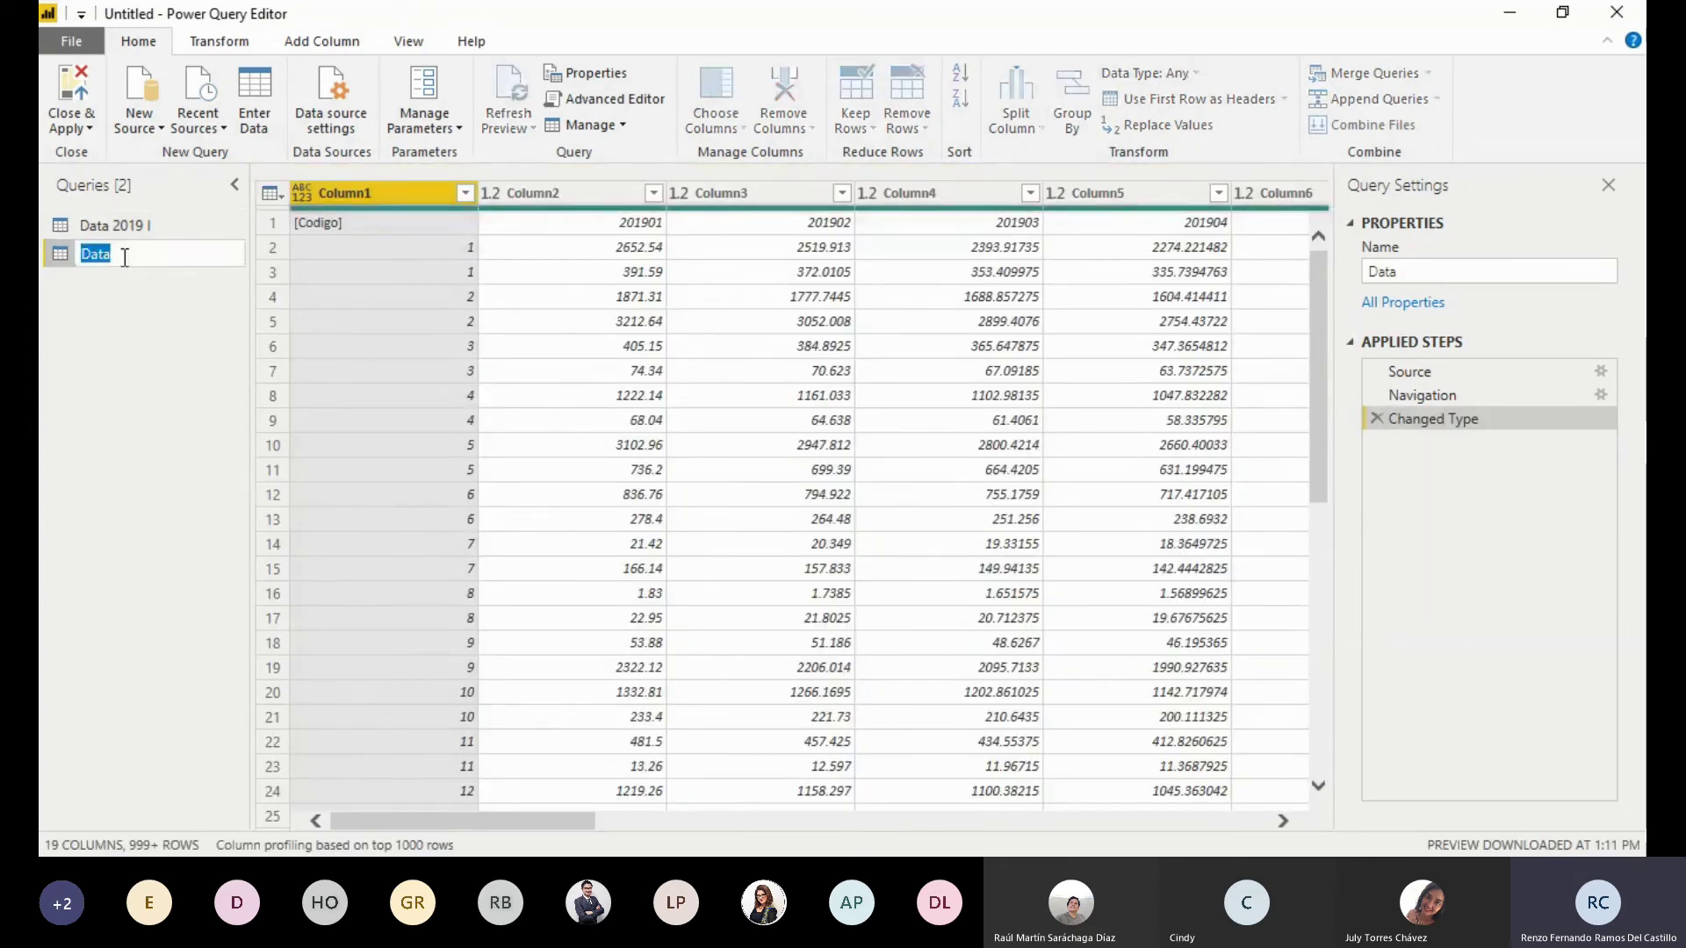
{"action": "type", "text": "9 II"}
{"action": "left_click", "coordinate": [139, 308]}
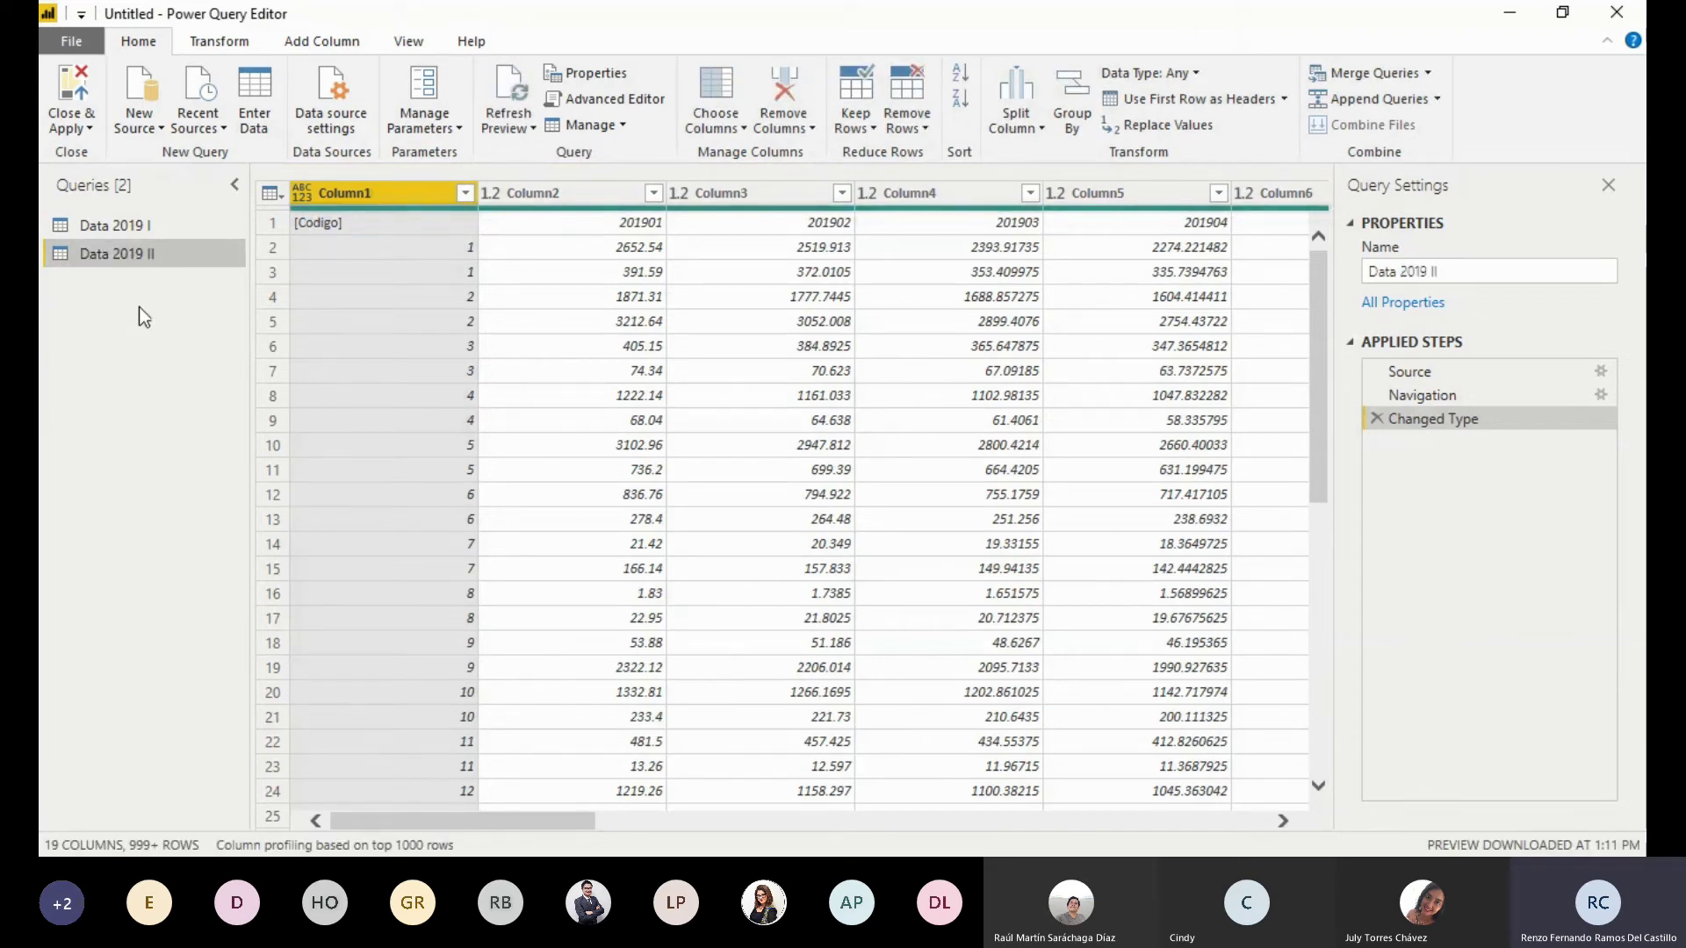
Rename the Attribute column of the Data 2019 I query as Periodo
{"action": "left_click", "coordinate": [147, 228]}
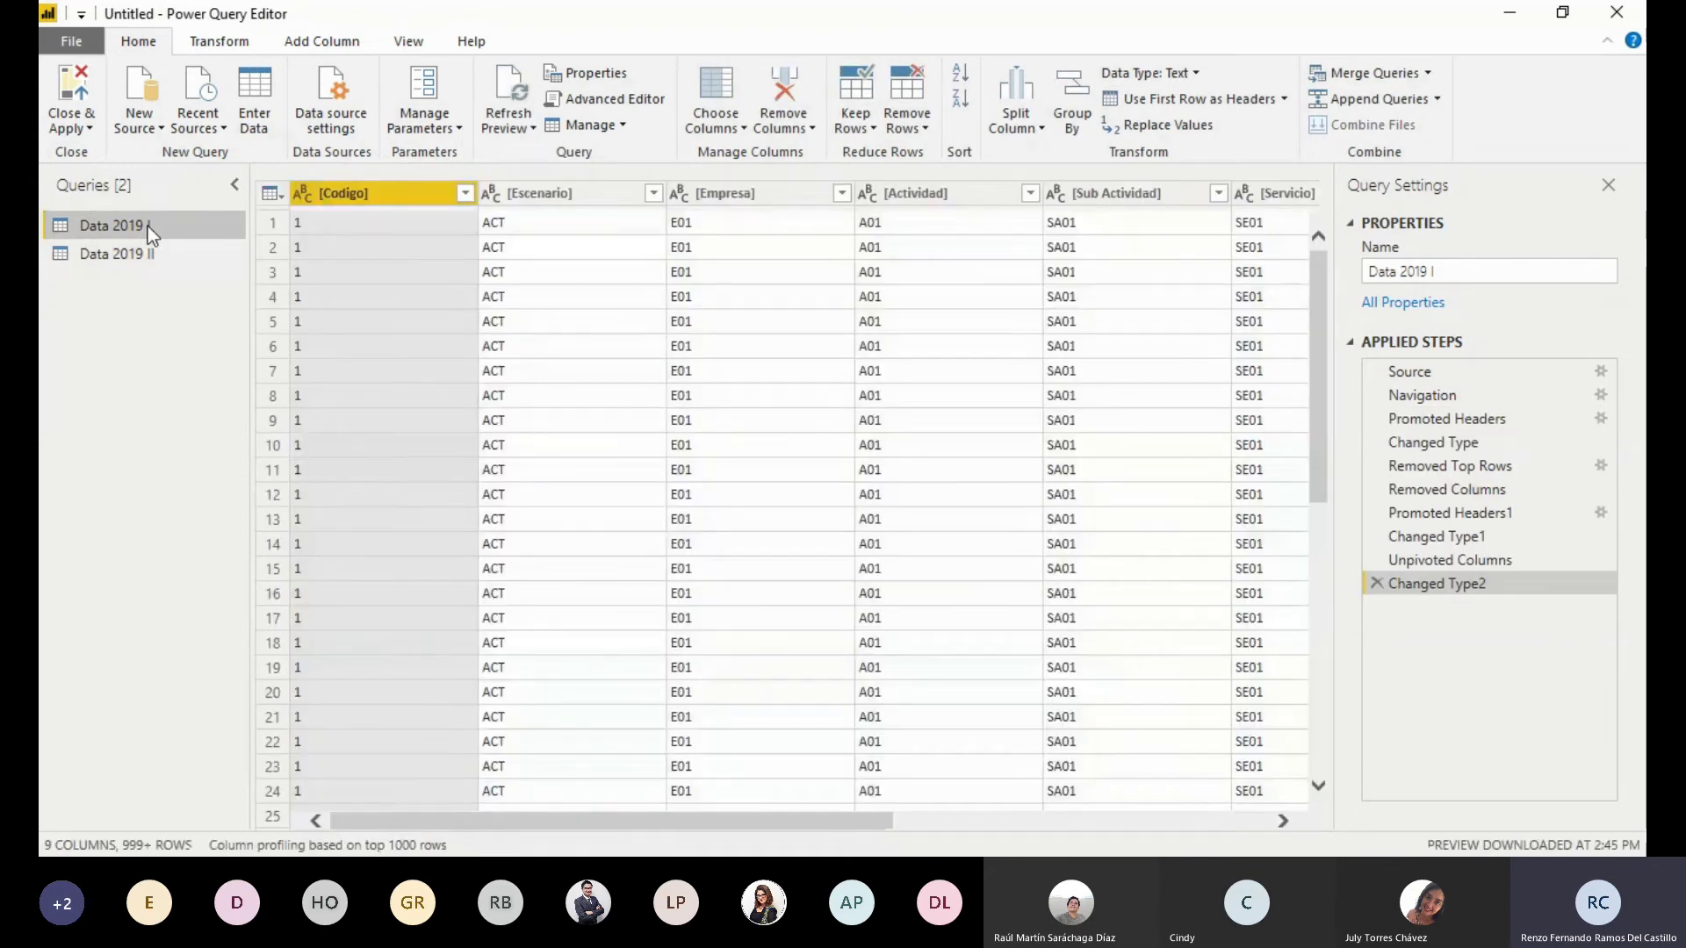
{"action": "left_click", "coordinate": [585, 193]}
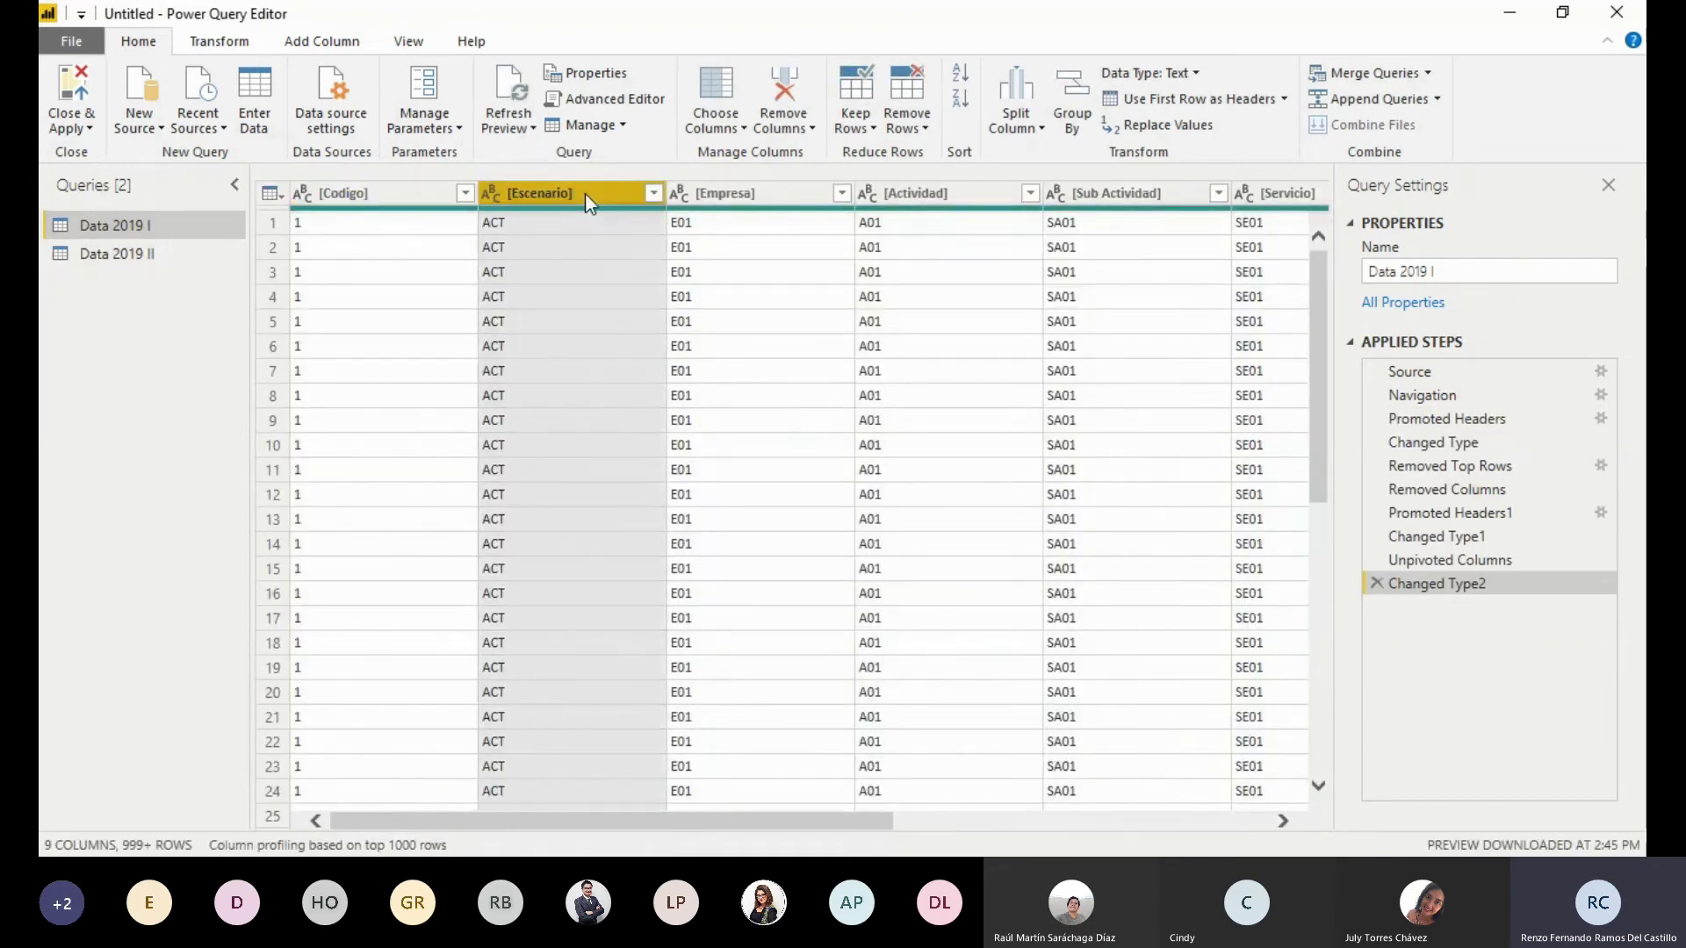
{"action": "left_click", "coordinate": [753, 191]}
{"action": "key", "text": "Right"}
{"action": "key", "text": "Right"}
{"action": "key", "text": "Right"}
{"action": "key", "text": "Right"}
{"action": "key", "text": "Right"}
{"action": "key", "text": "Right"}
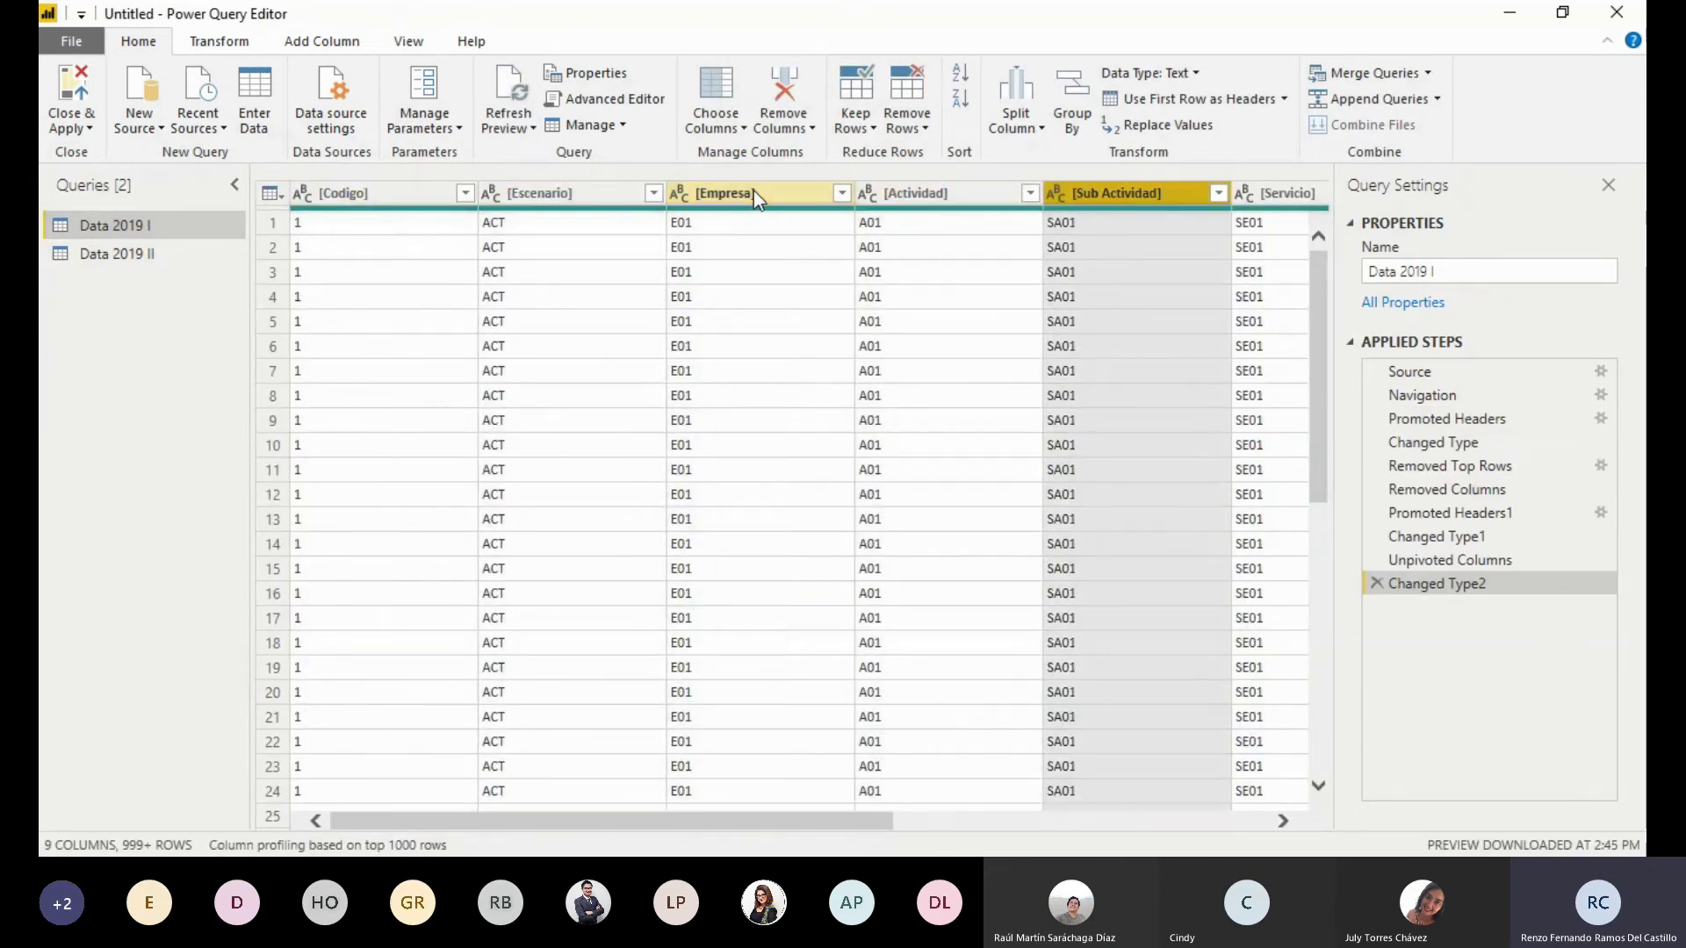
{"action": "key", "text": "Left"}
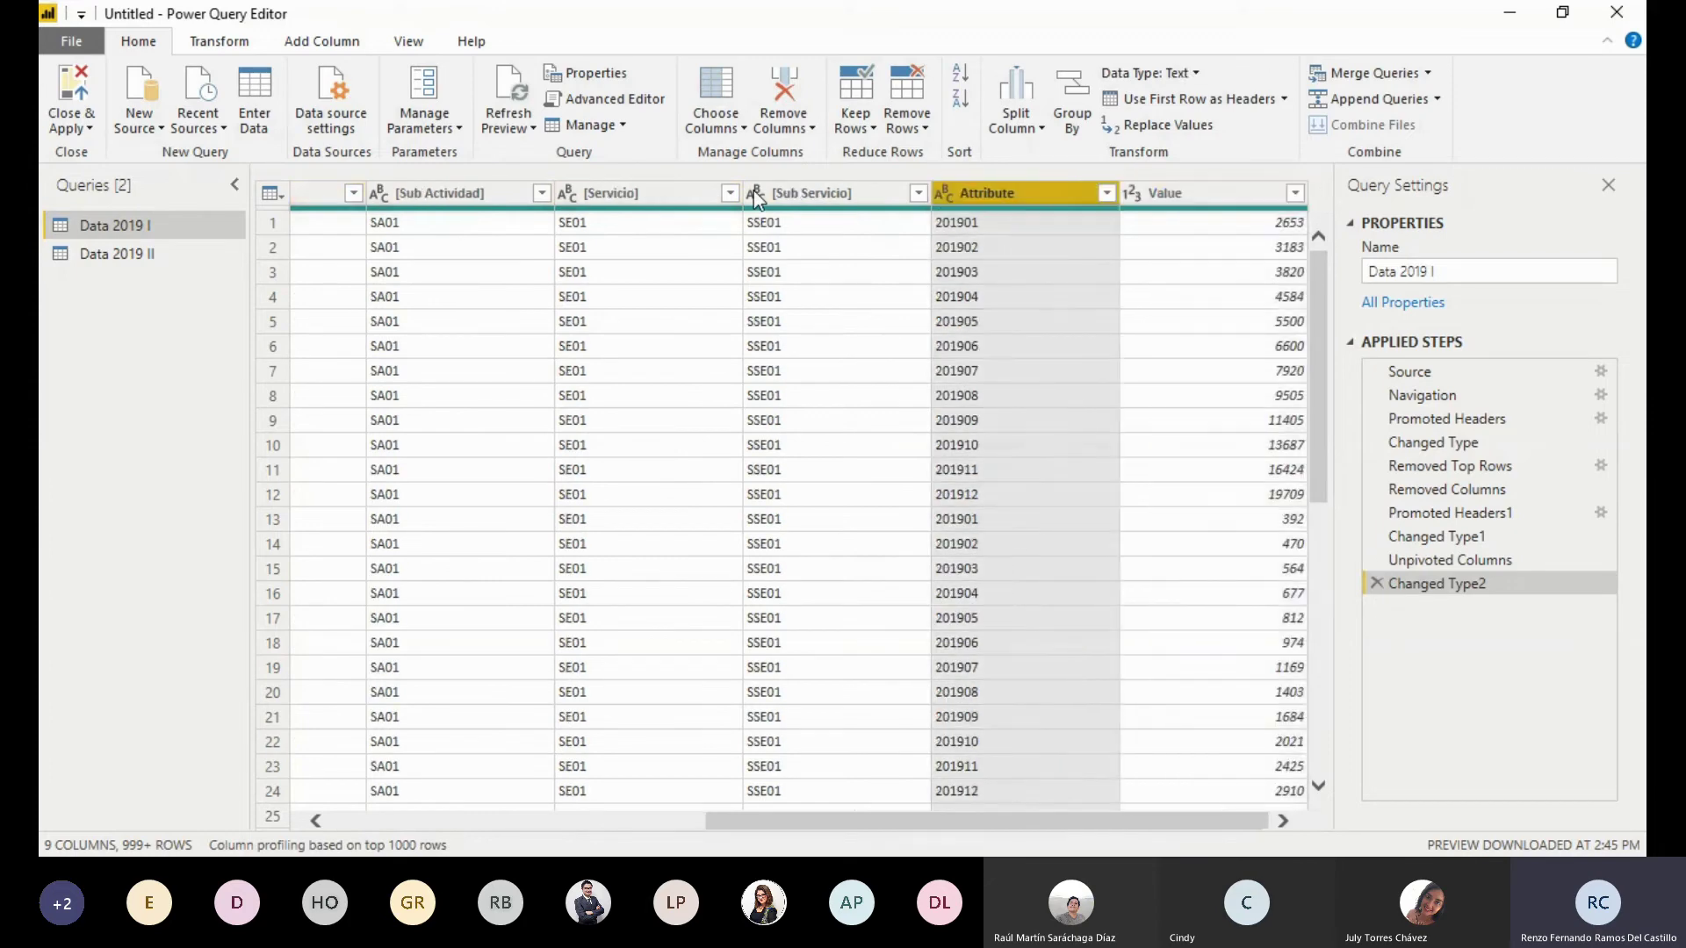
{"action": "double_click", "coordinate": [1000, 195]}
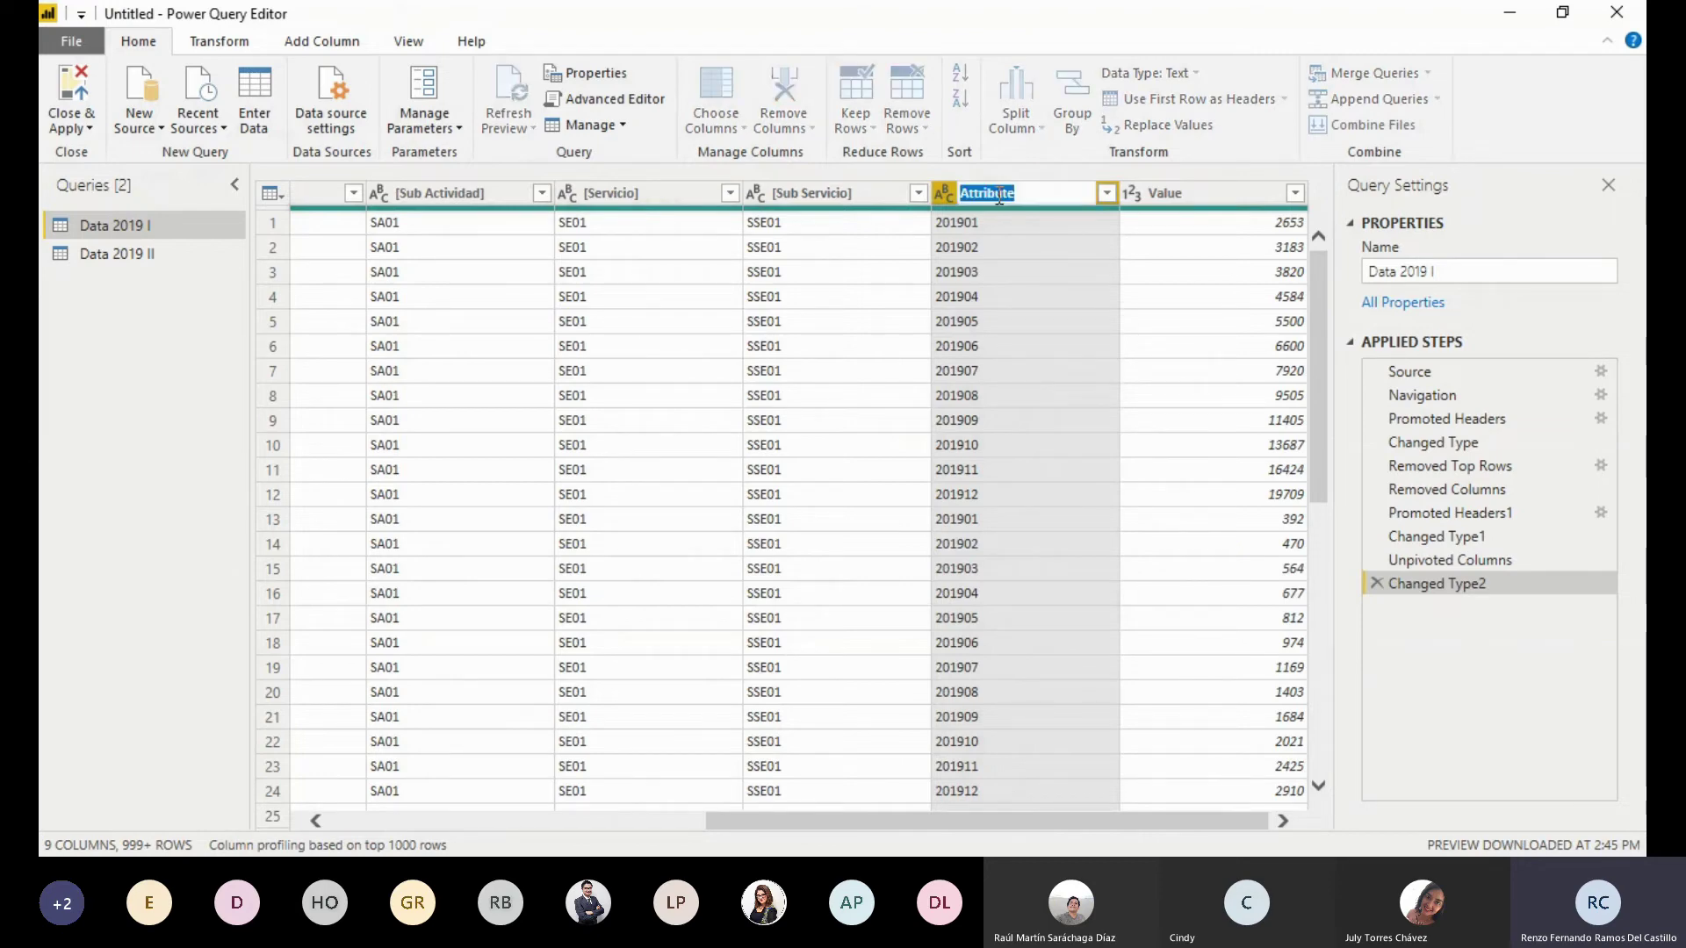
{"action": "type", "text": "Periodo"}
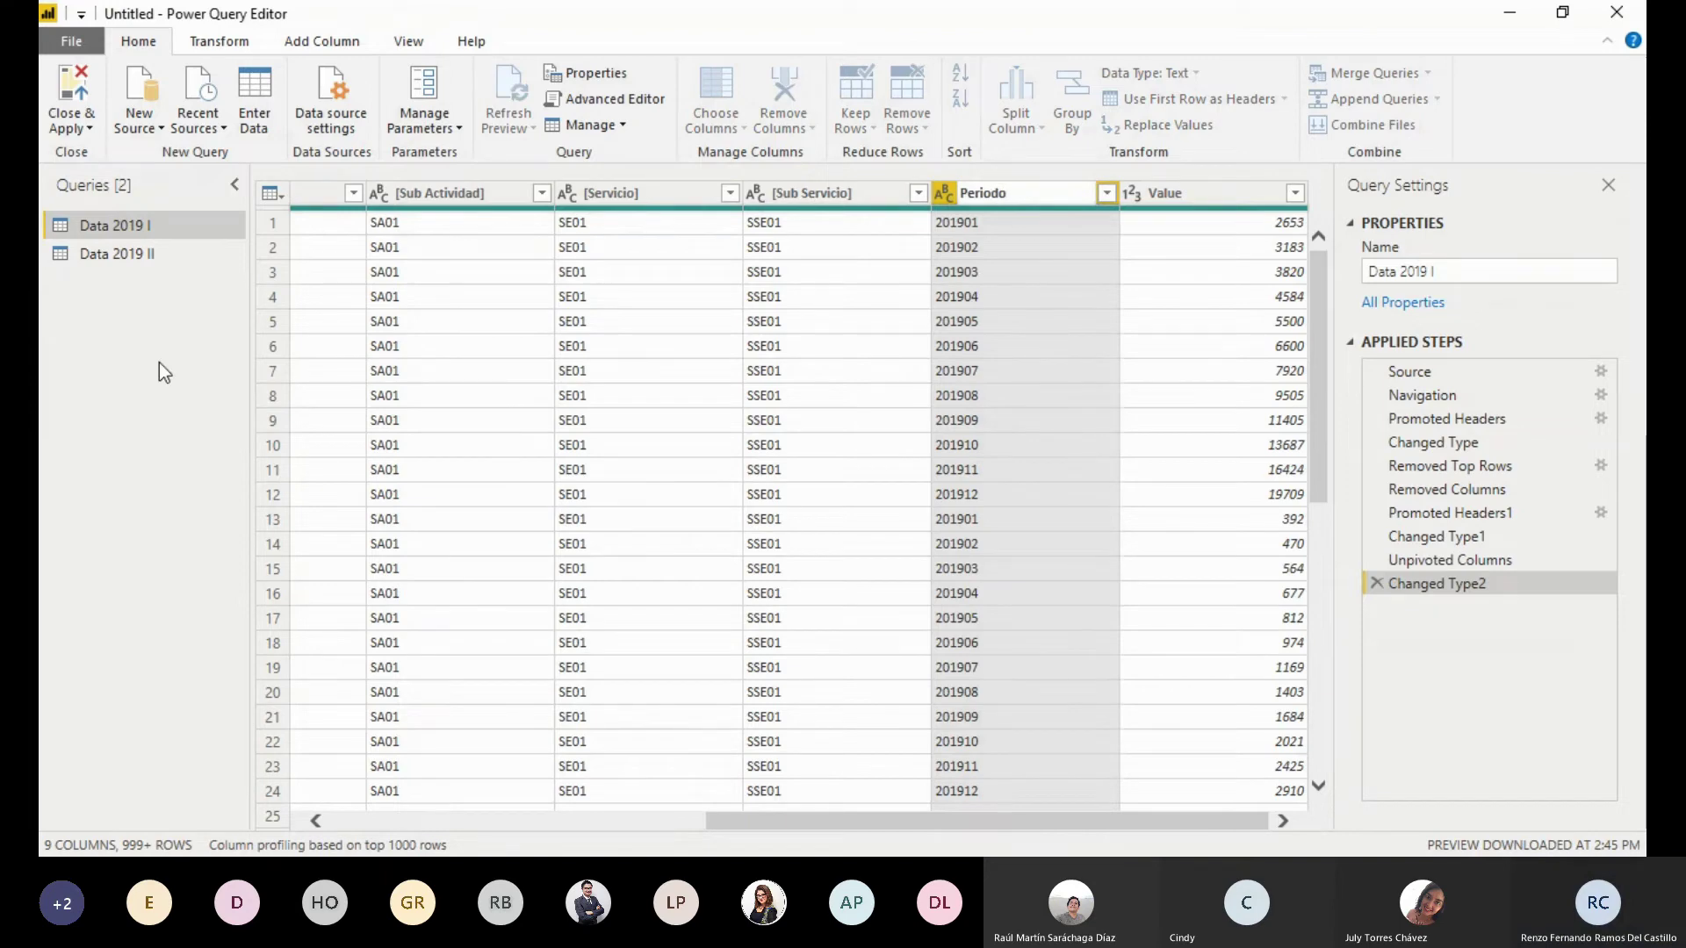
{"action": "key", "text": "Return"}
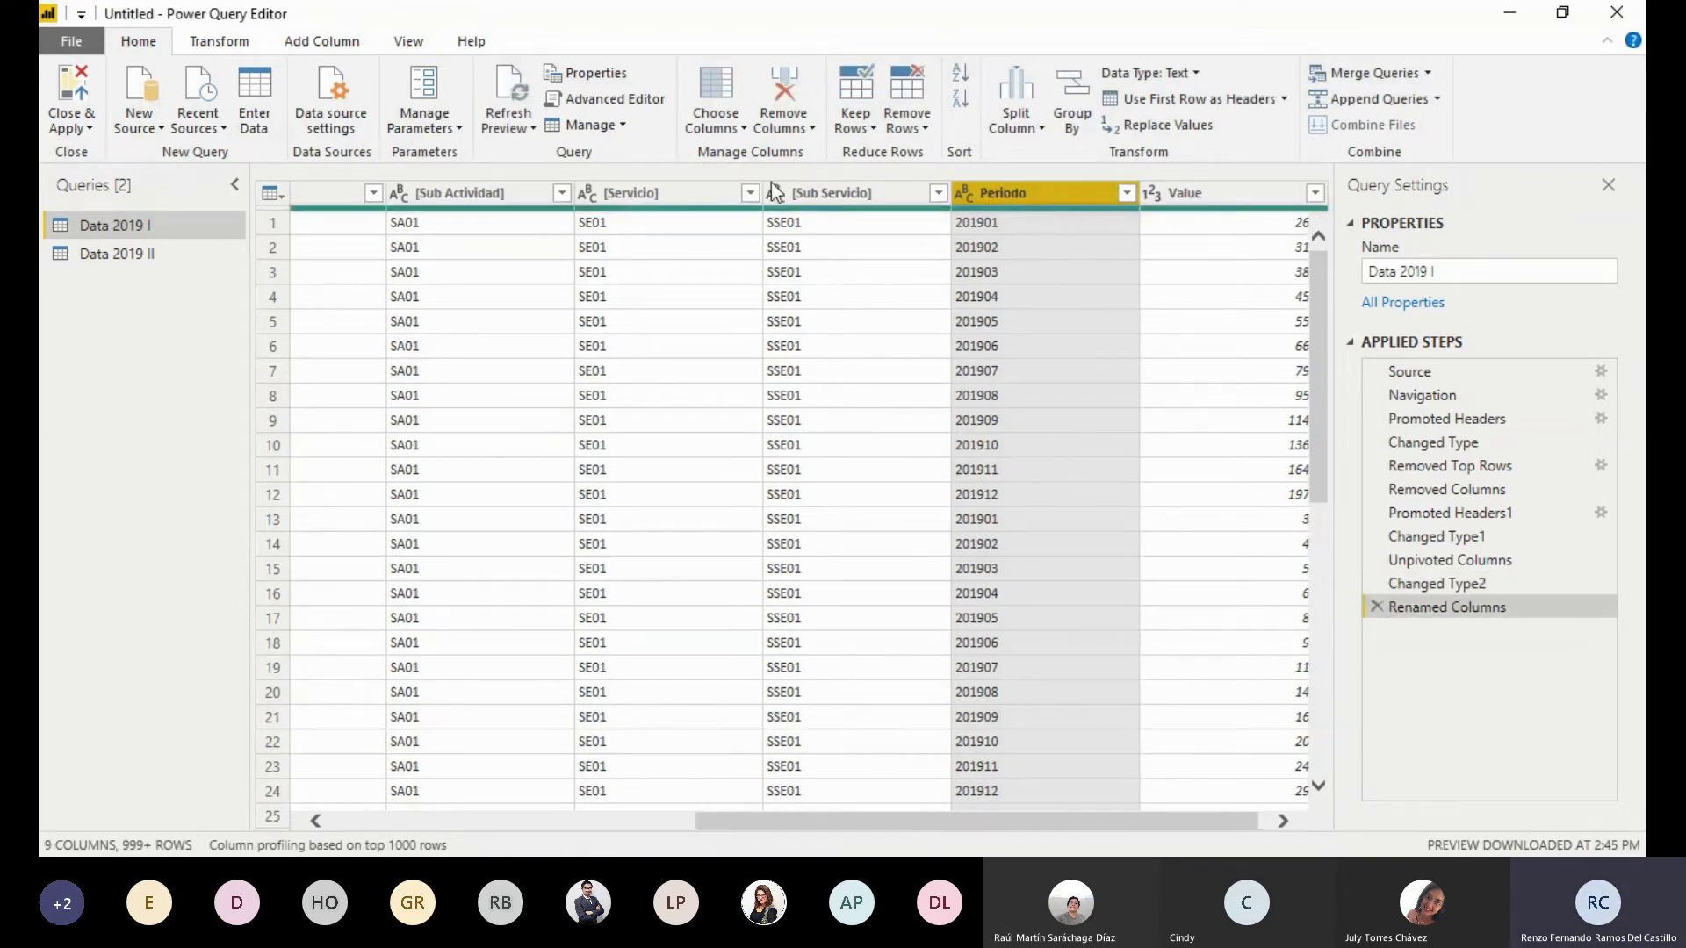
Examine the first row of the Data 2019 II query across its columns to check whether it holds the headers
{"action": "left_click", "coordinate": [107, 254]}
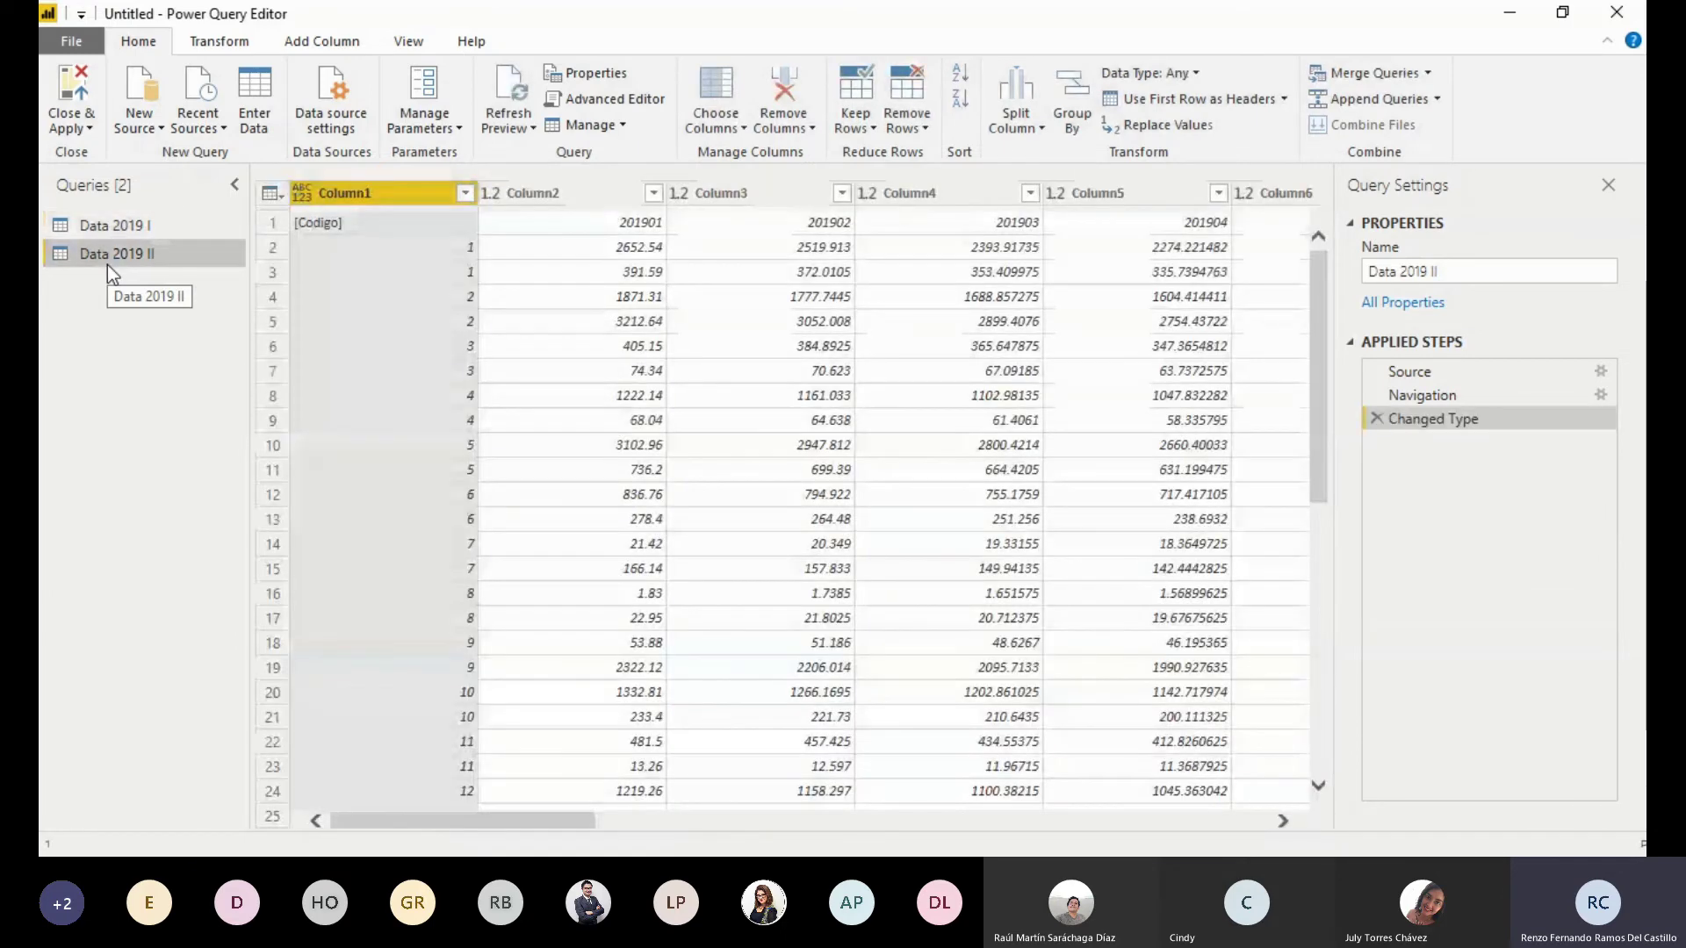
{"action": "left_click_drag", "start_coordinate": [604, 821], "coordinate": [278, 751]}
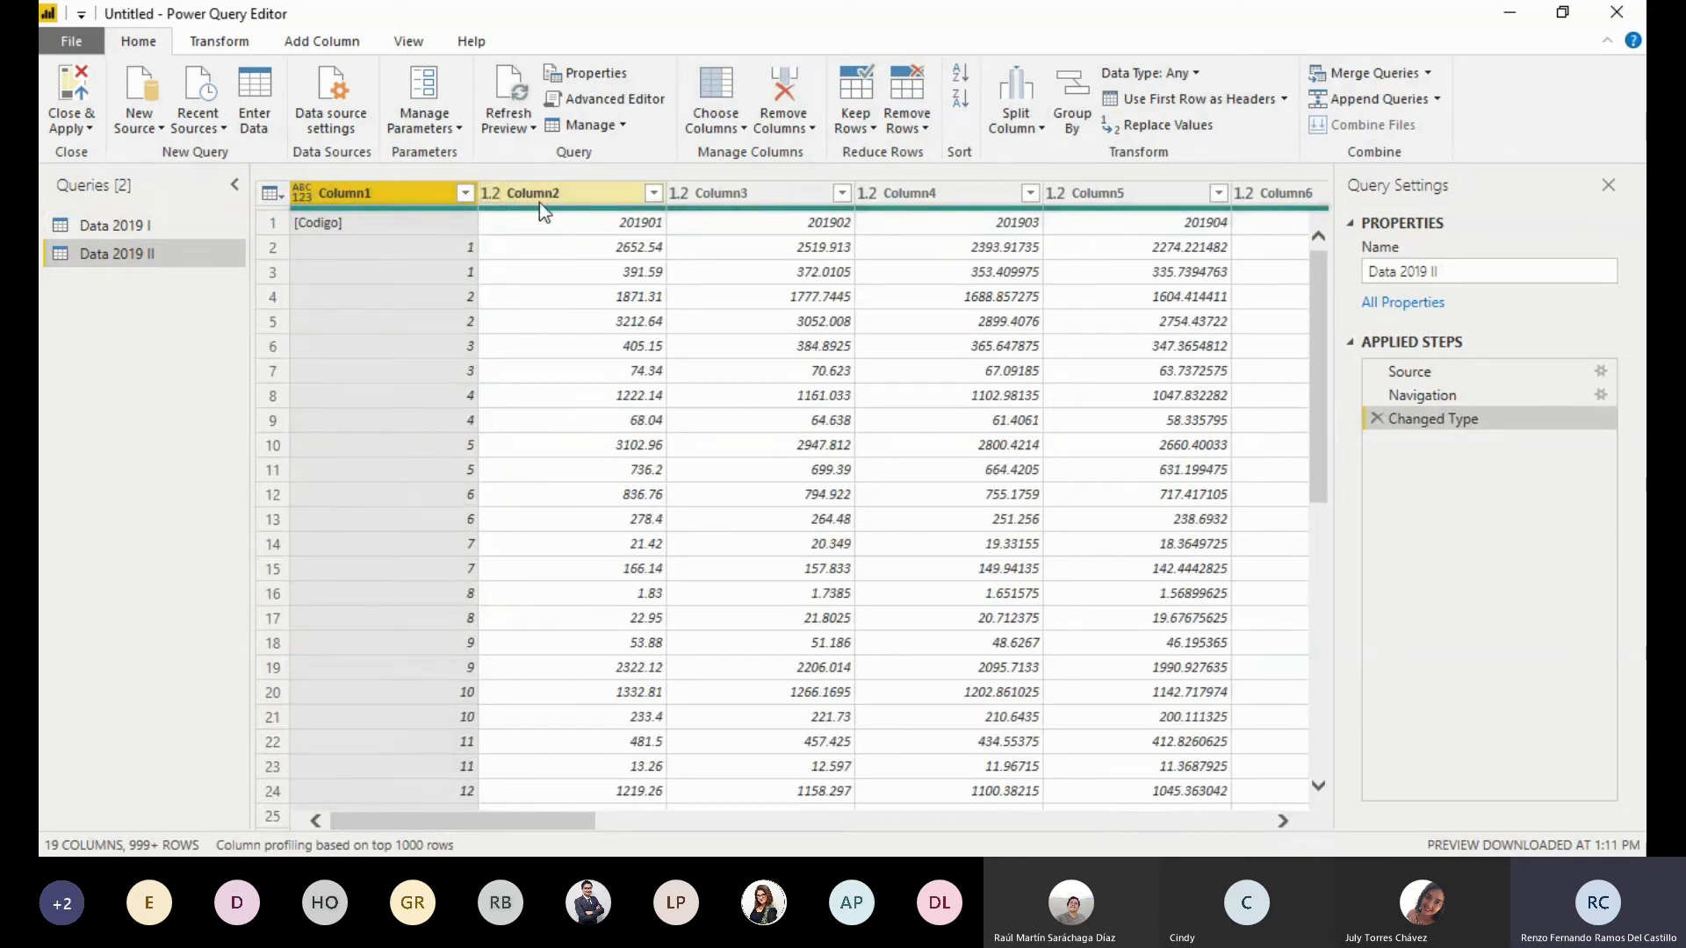
{"action": "left_click", "coordinate": [582, 229]}
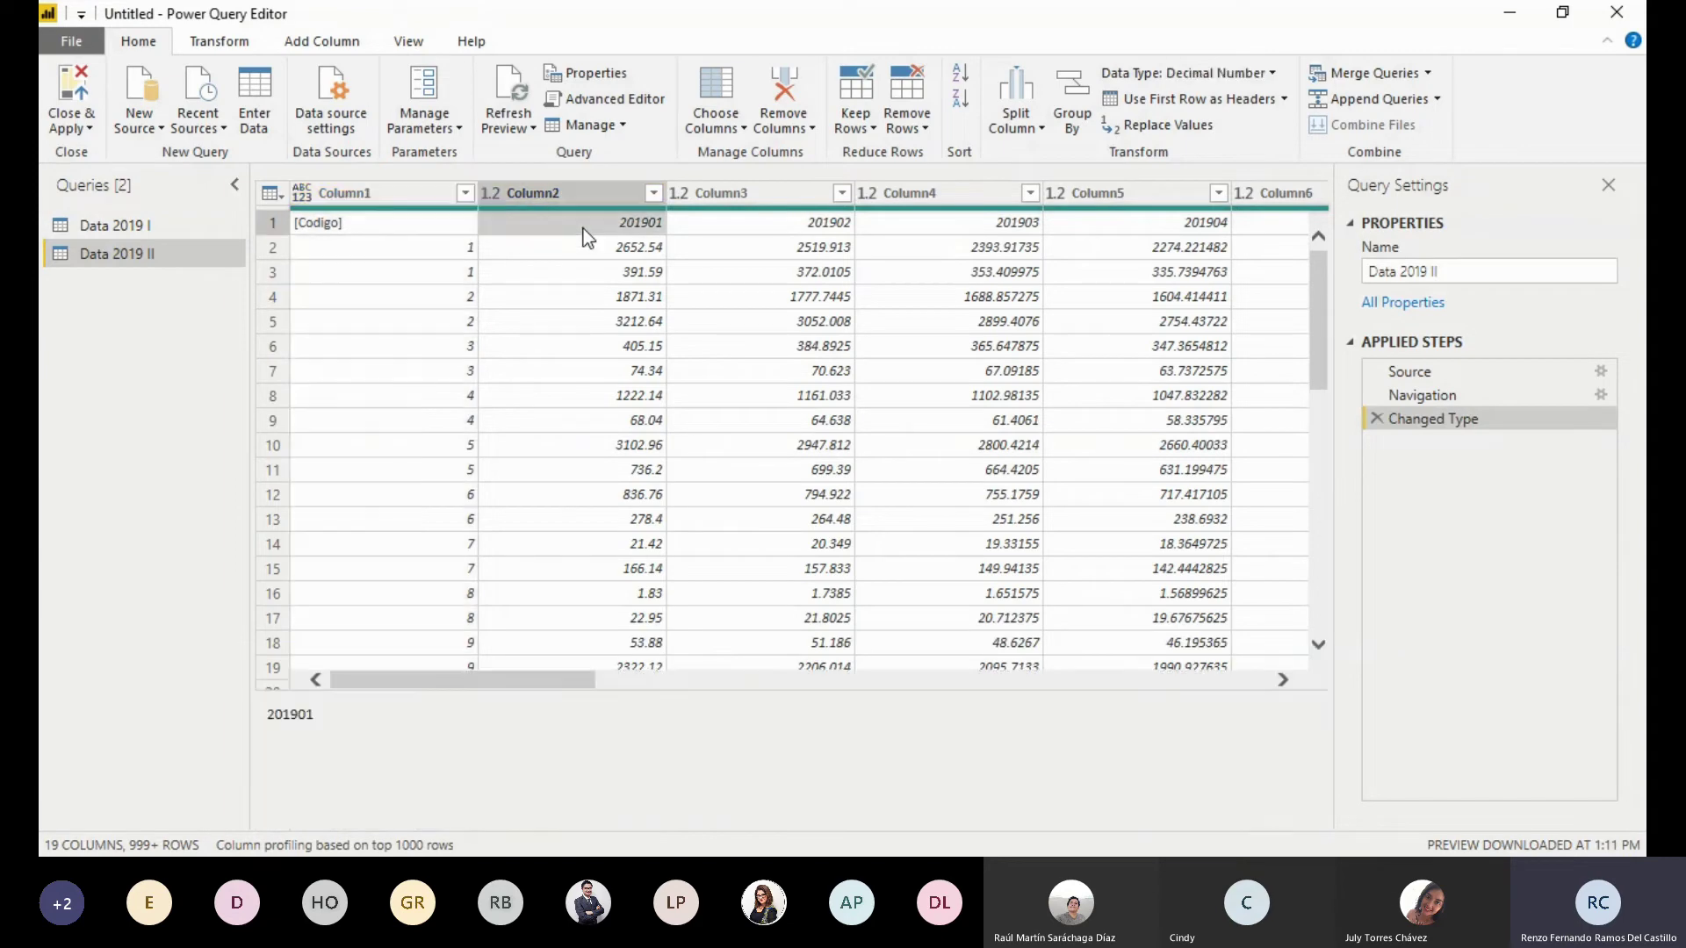
{"action": "key", "text": "Right"}
{"action": "key", "text": "Right"}
{"action": "key", "text": "Right"}
{"action": "key", "text": "Right"}
{"action": "key", "text": "Right"}
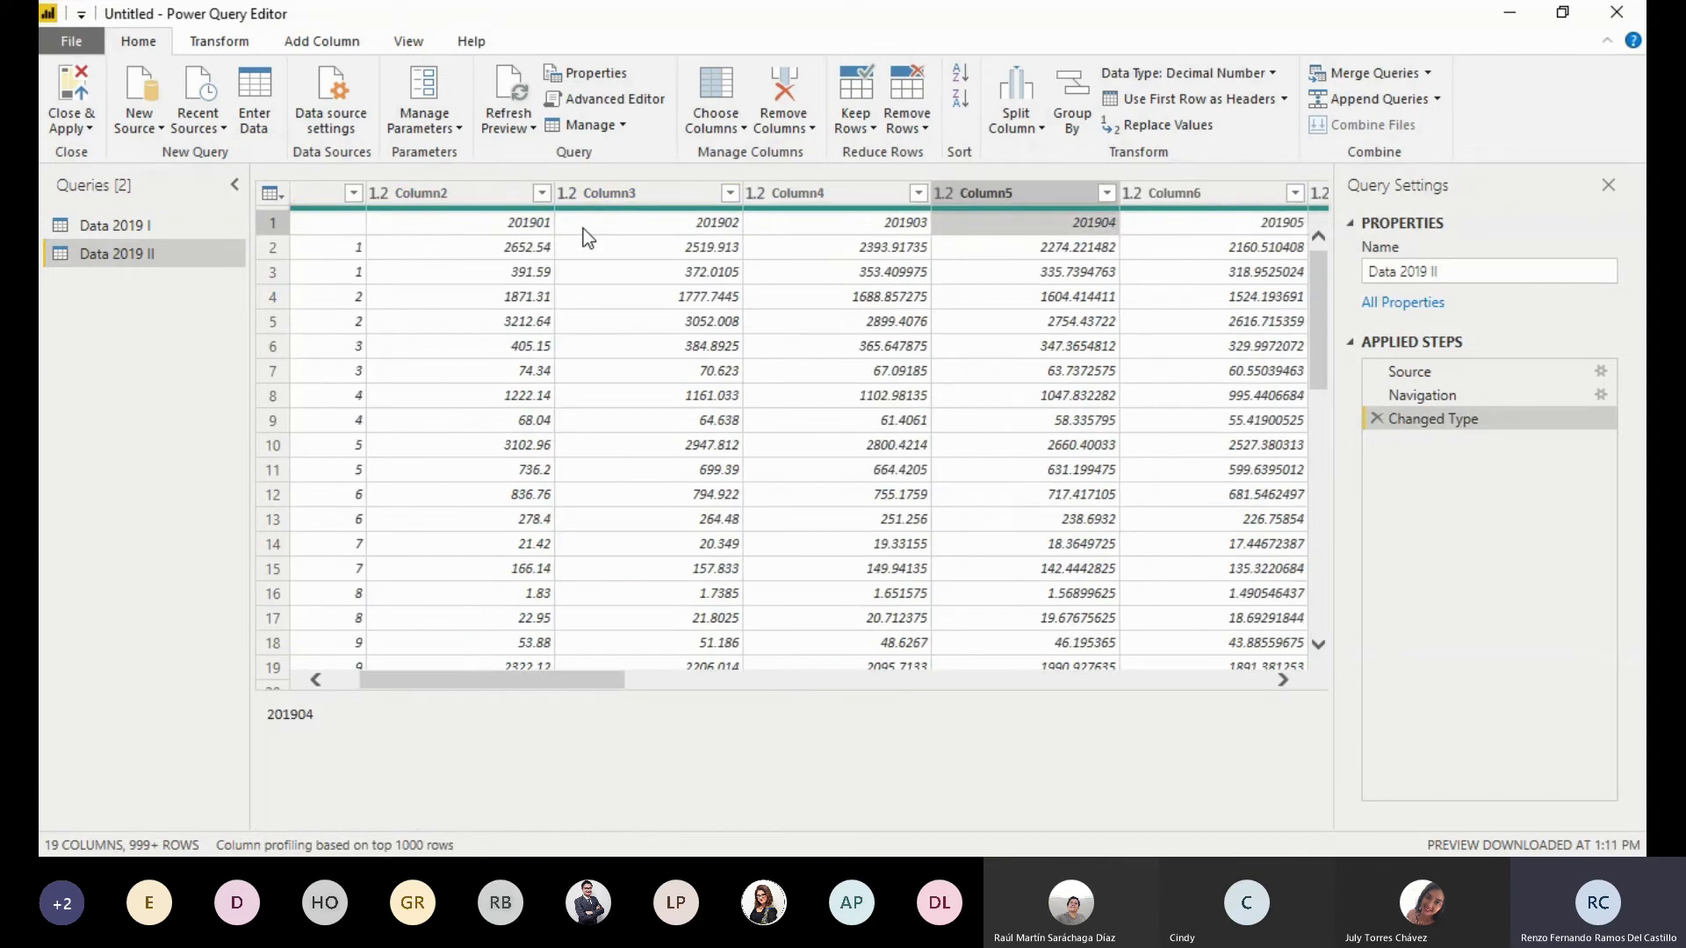
{"action": "key", "text": "Left"}
{"action": "key", "text": "Left"}
{"action": "key", "text": "Left"}
{"action": "key", "text": "Left"}
{"action": "key", "text": "Left"}
{"action": "key", "text": "Left"}
{"action": "key", "text": "Left"}
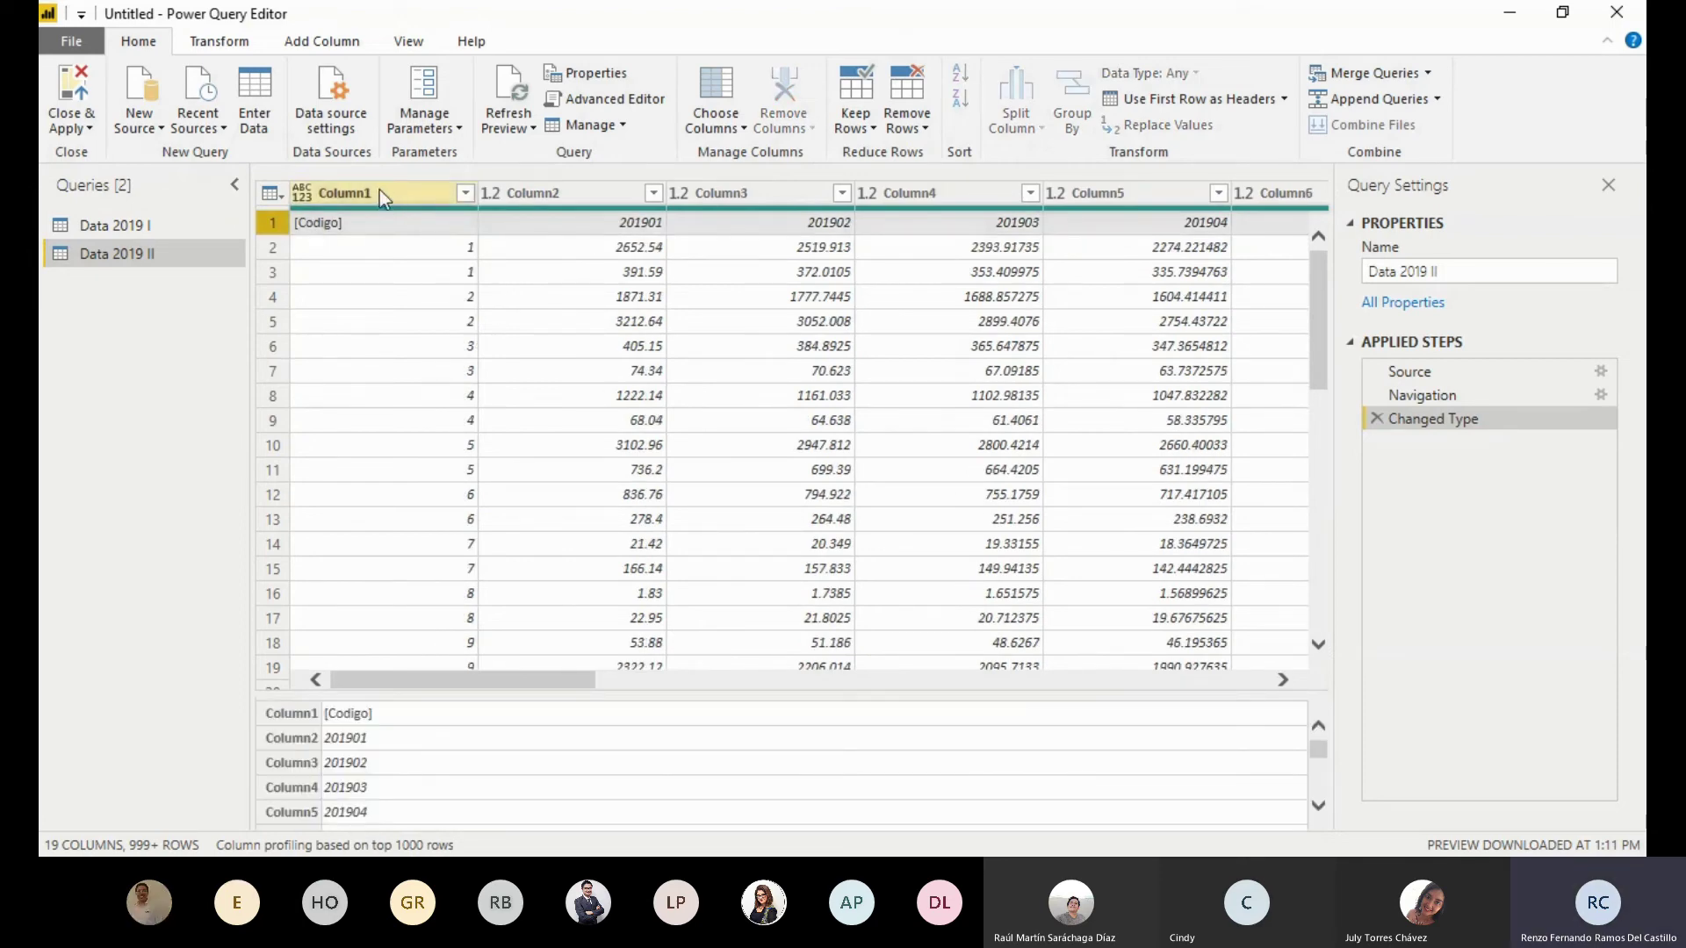
Promote the first row of the Data 2019 II query to column headers
{"action": "left_click", "coordinate": [158, 229]}
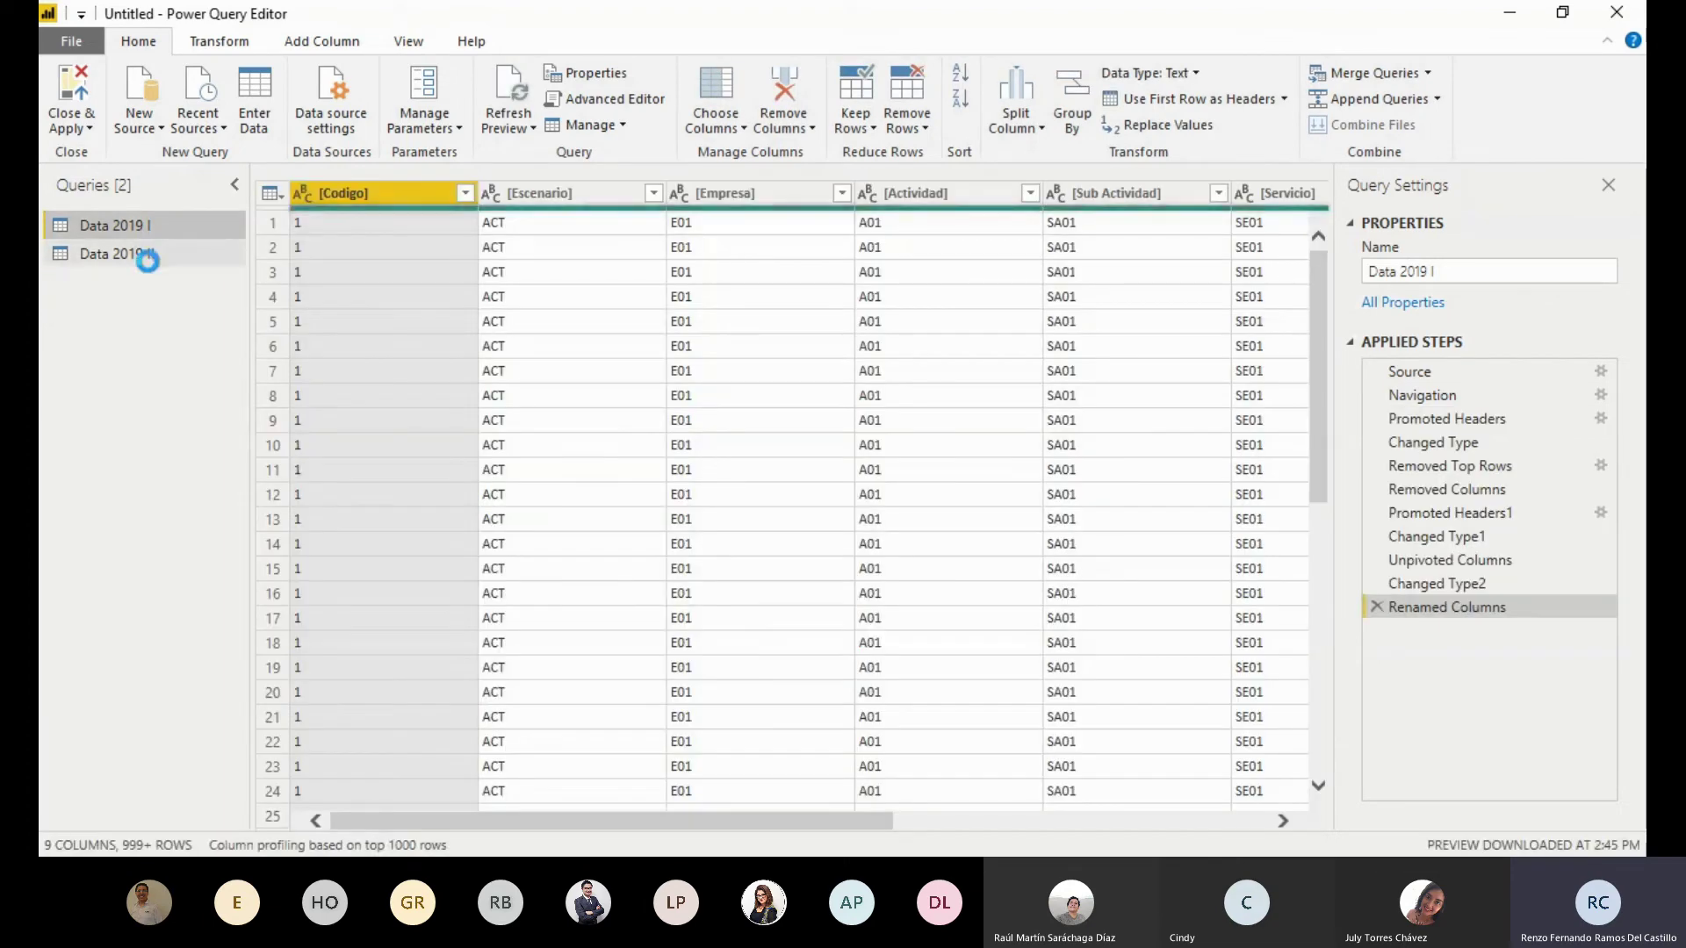
{"action": "left_click", "coordinate": [144, 255]}
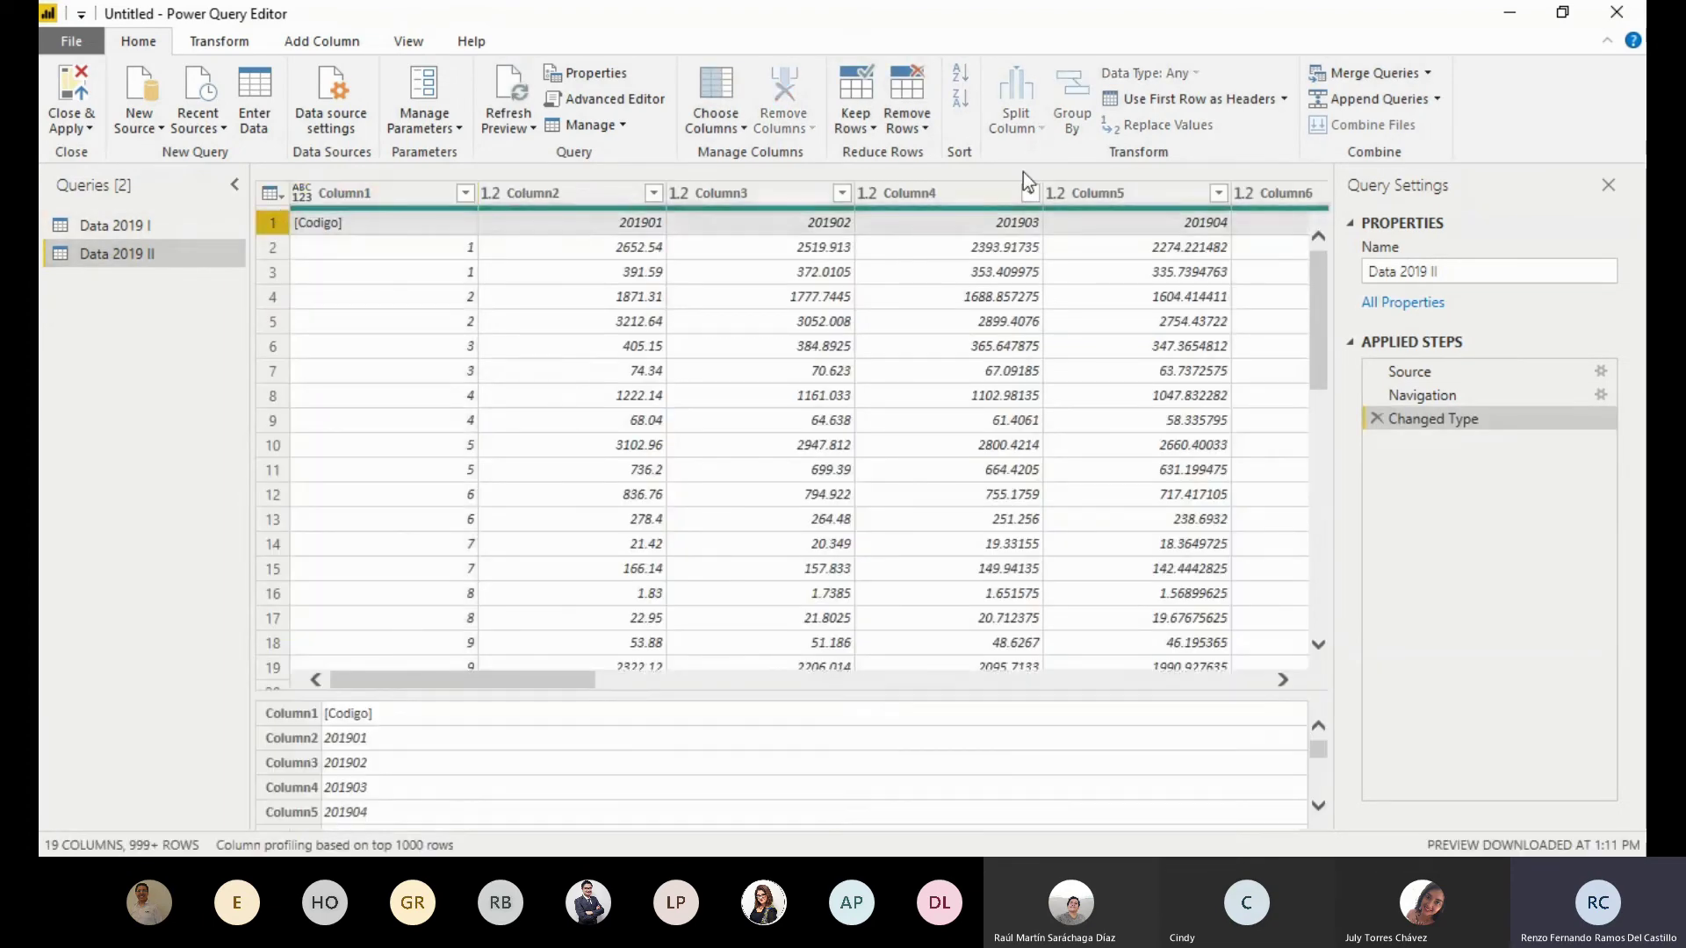
{"action": "left_click", "coordinate": [1242, 99]}
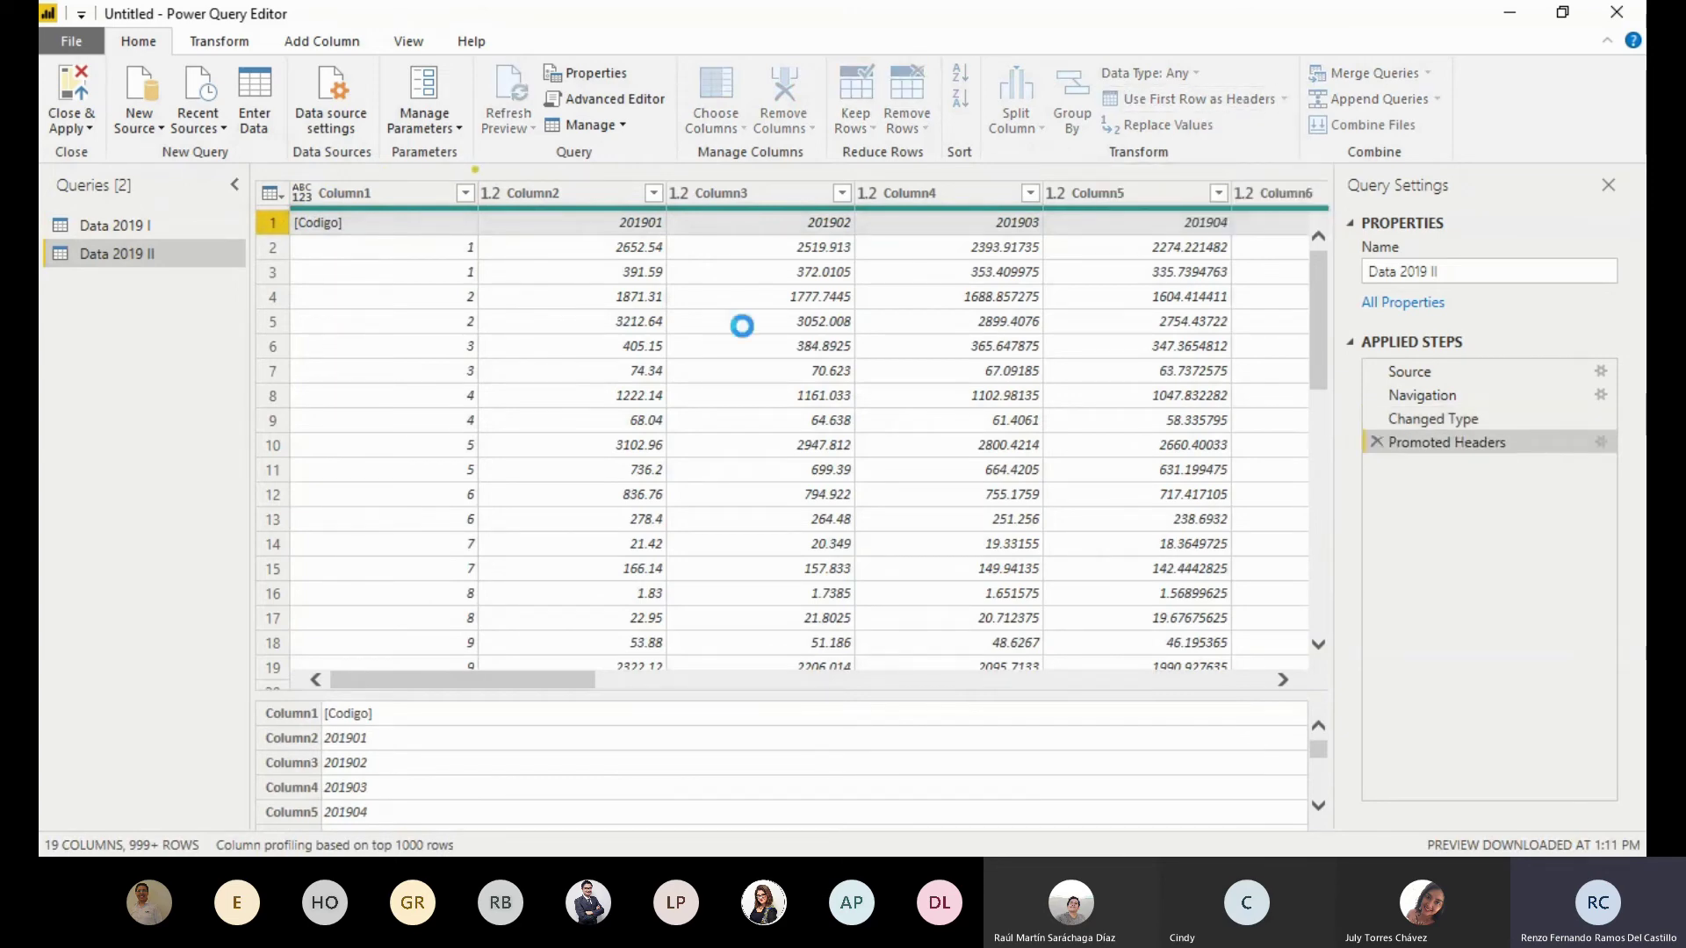
Unpivot the month columns 201901 through 201912 of the Data 2019 II query into attribute and value rows
{"action": "left_click_drag", "start_coordinate": [492, 822], "coordinate": [264, 779]}
{"action": "left_click", "coordinate": [579, 193]}
{"action": "left_click", "coordinate": [747, 194], "text": "shift"}
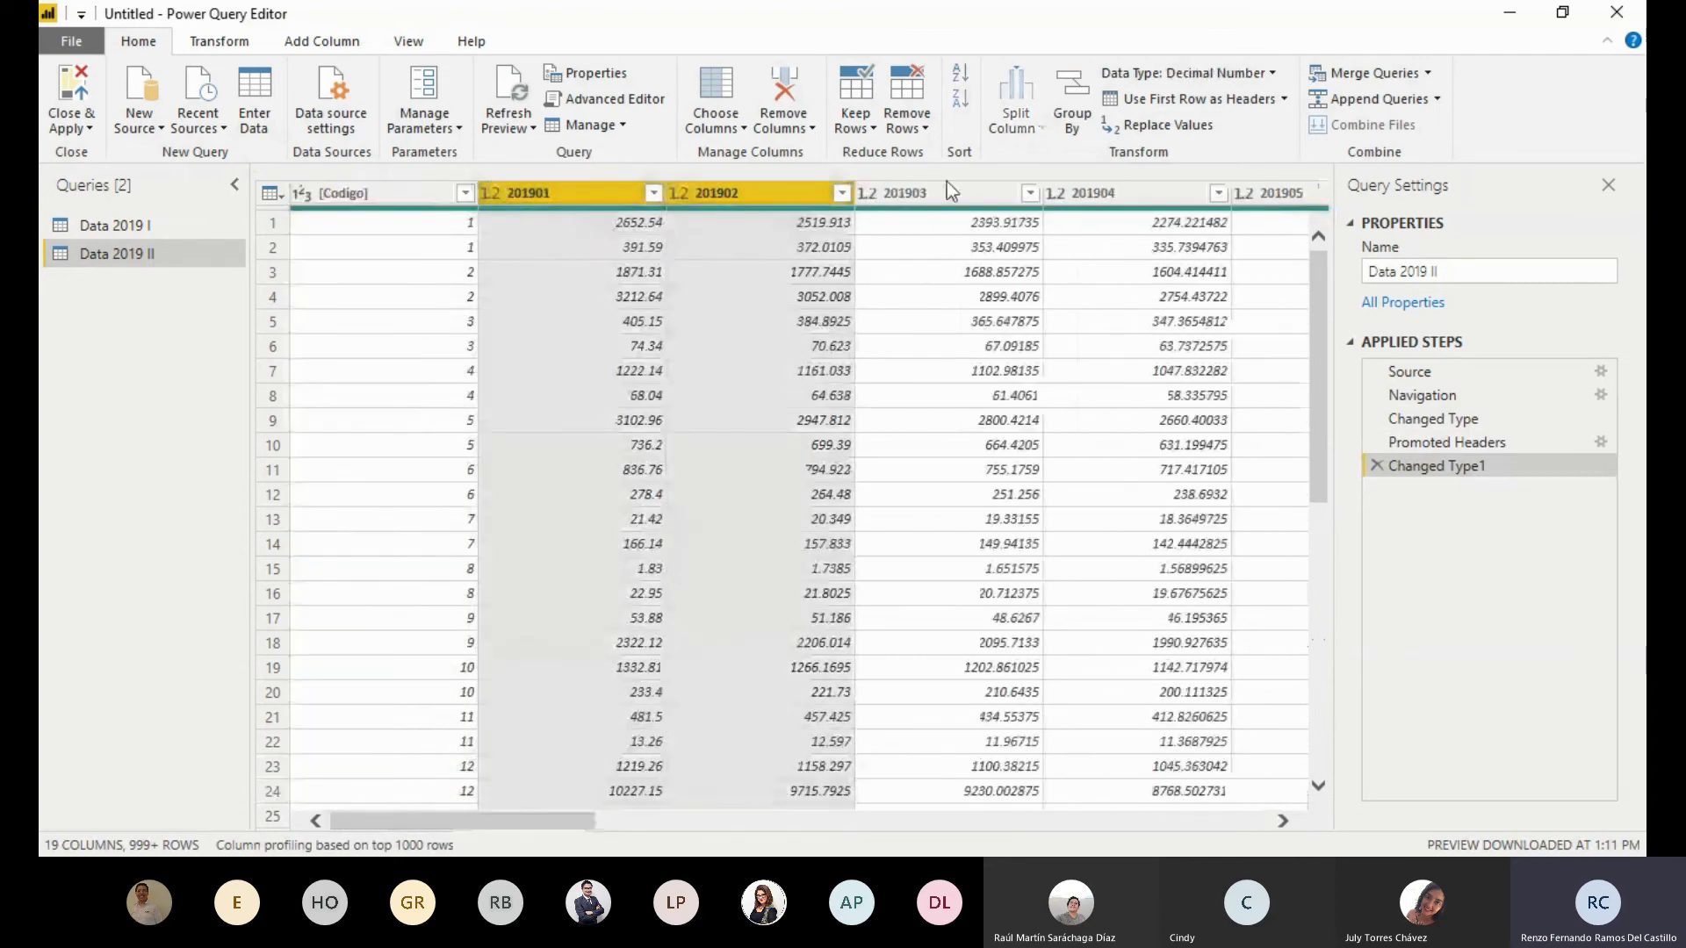
{"action": "left_click", "coordinate": [1103, 193], "text": "shift"}
{"action": "left_click", "coordinate": [1099, 195], "text": "ctrl"}
{"action": "left_click_drag", "start_coordinate": [562, 822], "coordinate": [982, 818]}
{"action": "left_click", "coordinate": [696, 194], "text": "ctrl"}
{"action": "left_click", "coordinate": [804, 199], "text": "ctrl"}
{"action": "left_click", "coordinate": [1019, 194], "text": "ctrl"}
{"action": "left_click", "coordinate": [1194, 193], "text": "ctrl"}
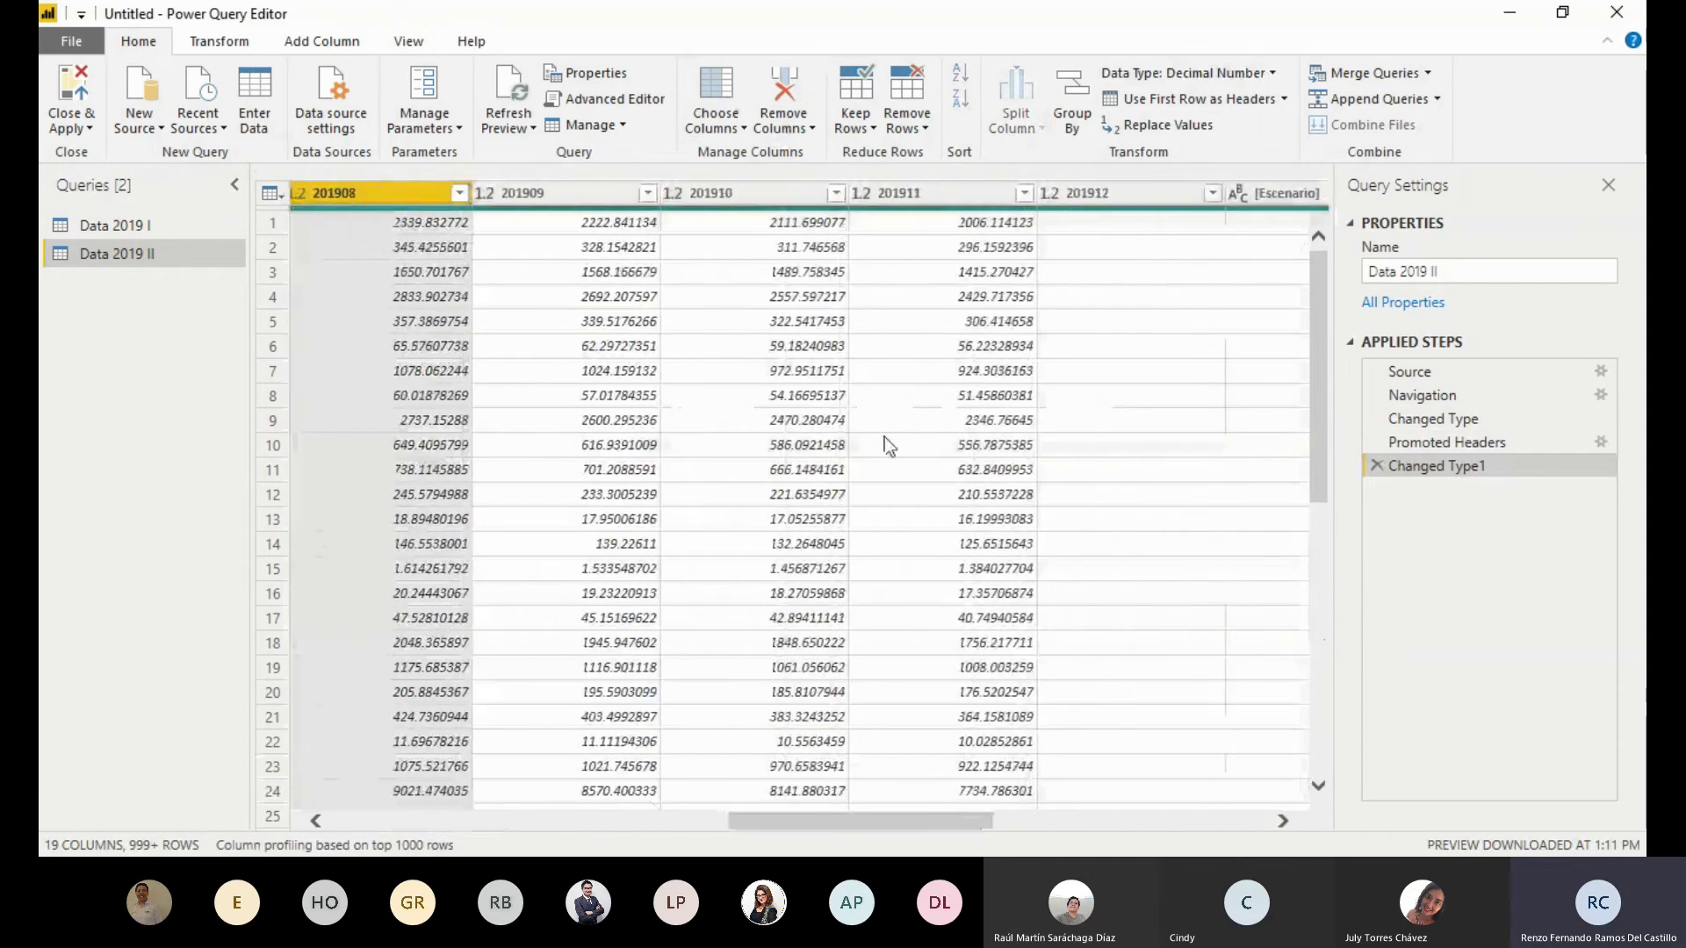
{"action": "left_click", "coordinate": [568, 199], "text": "ctrl"}
{"action": "left_click", "coordinate": [718, 197], "text": "ctrl"}
{"action": "left_click", "coordinate": [910, 189], "text": "ctrl"}
{"action": "left_click", "coordinate": [1057, 193]}
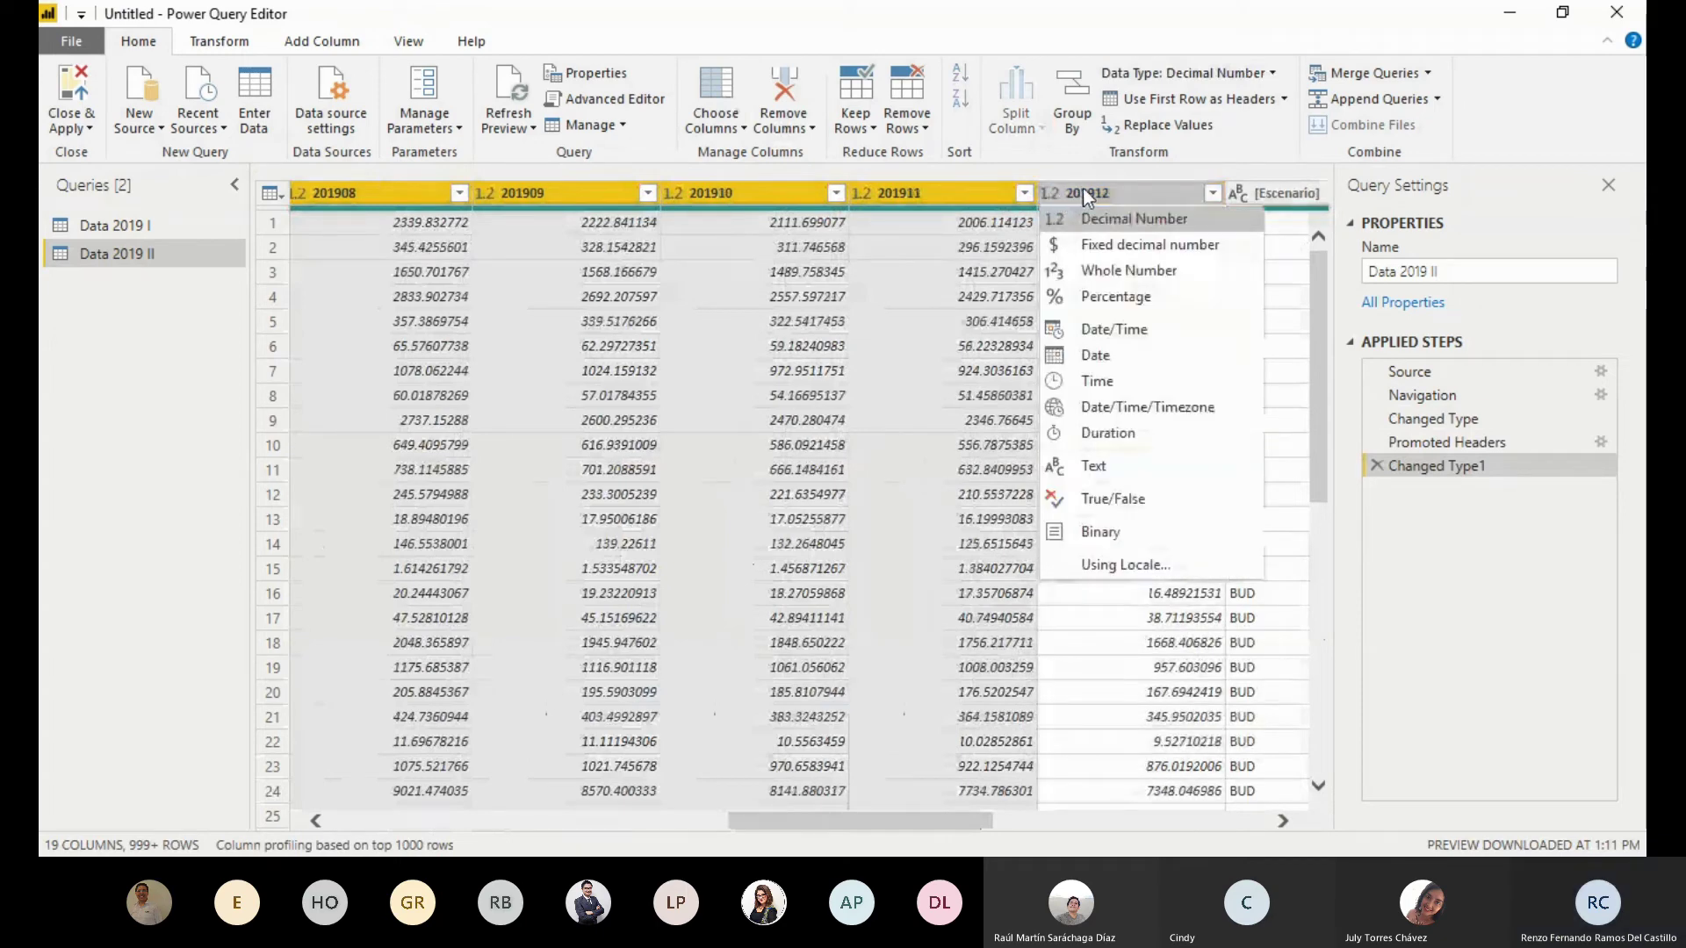
{"action": "left_click", "coordinate": [1083, 188], "text": "ctrl"}
{"action": "left_click", "coordinate": [211, 42]}
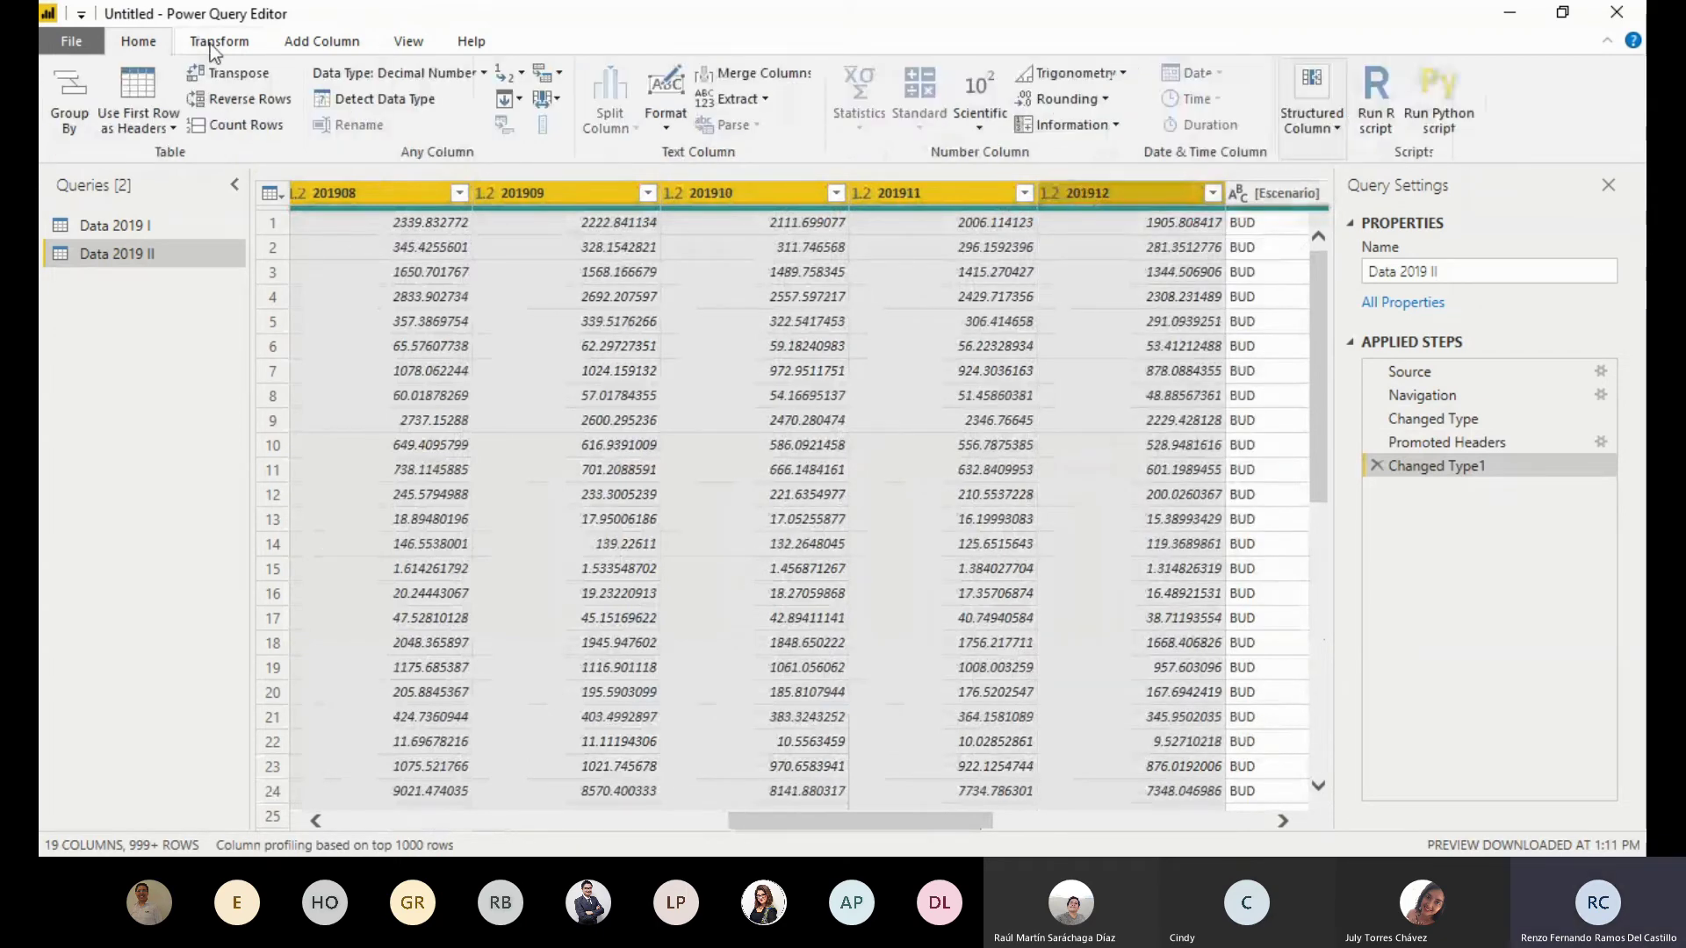
{"action": "left_click", "coordinate": [561, 75]}
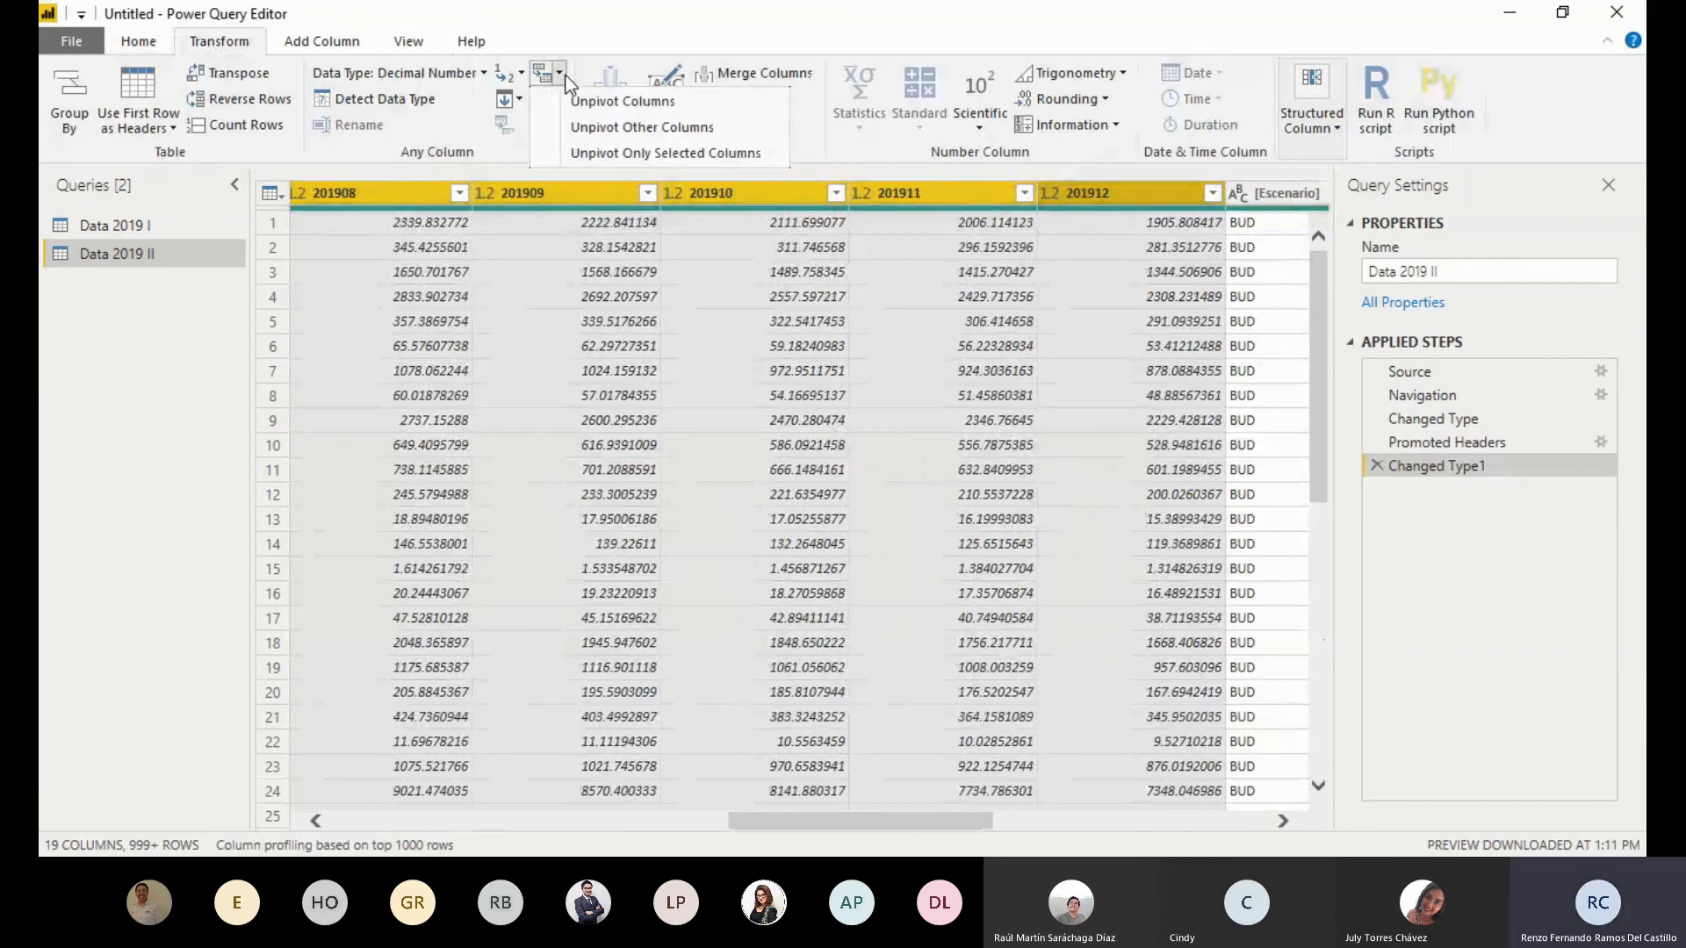
{"action": "left_click", "coordinate": [661, 104]}
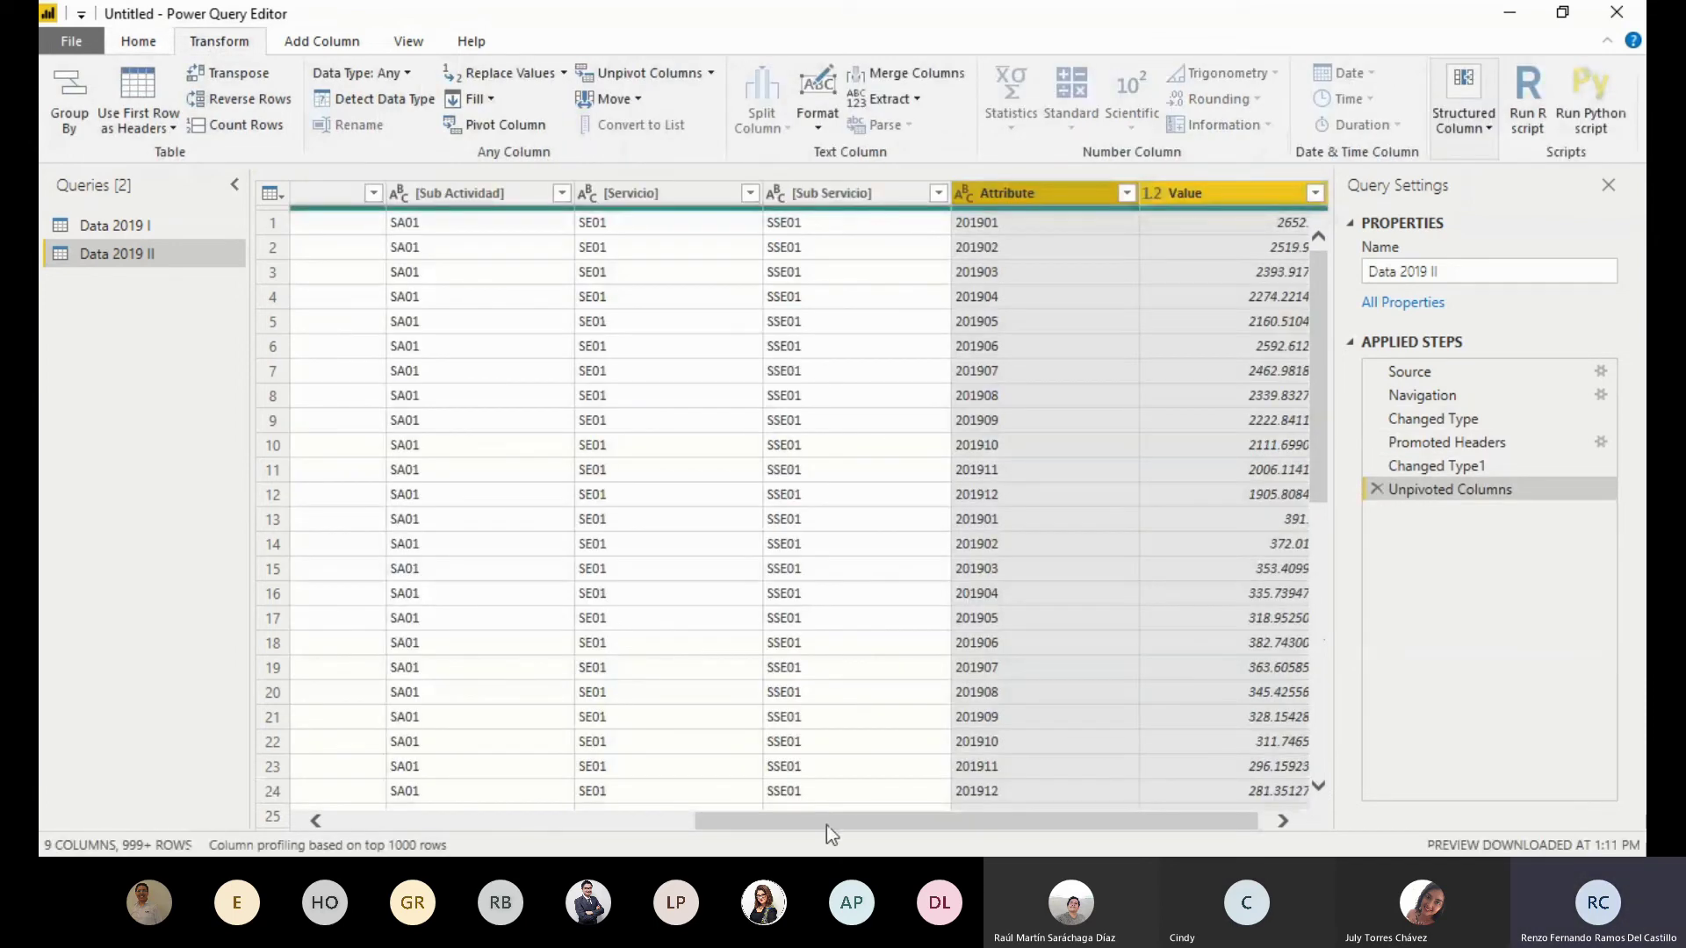
Set the data type of the unpivoted Value column in Data 2019 II to Whole Number
{"action": "left_click_drag", "start_coordinate": [838, 822], "coordinate": [286, 790]}
{"action": "left_click_drag", "start_coordinate": [440, 798], "coordinate": [1054, 756]}
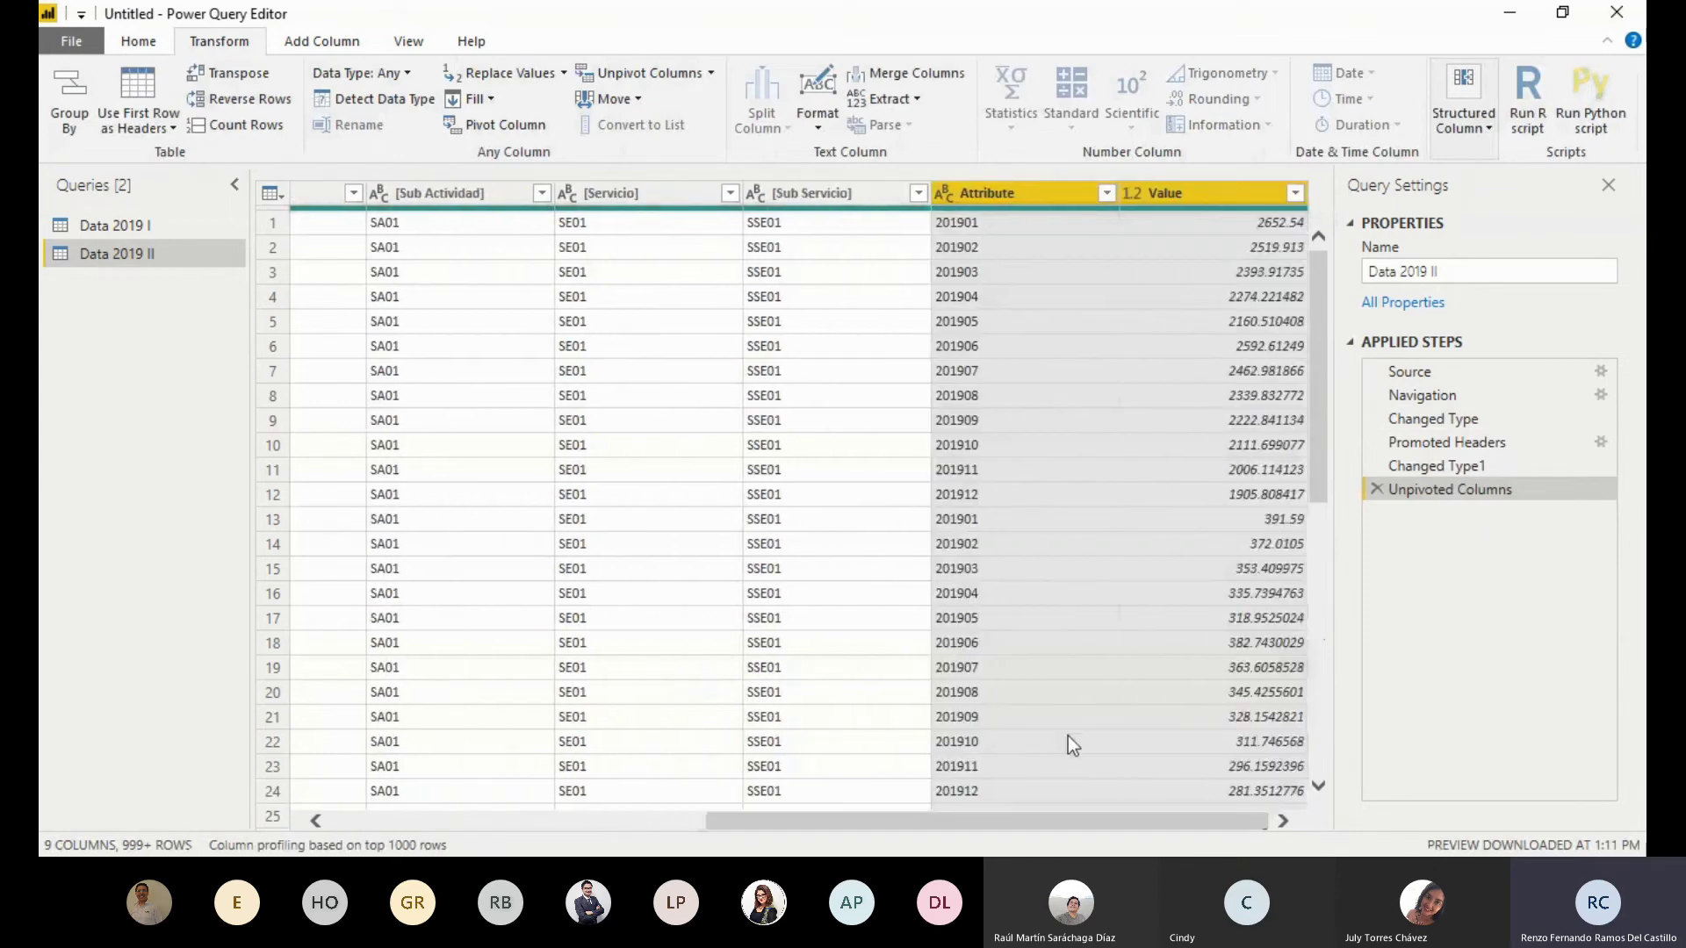
{"action": "left_click", "coordinate": [1199, 181]}
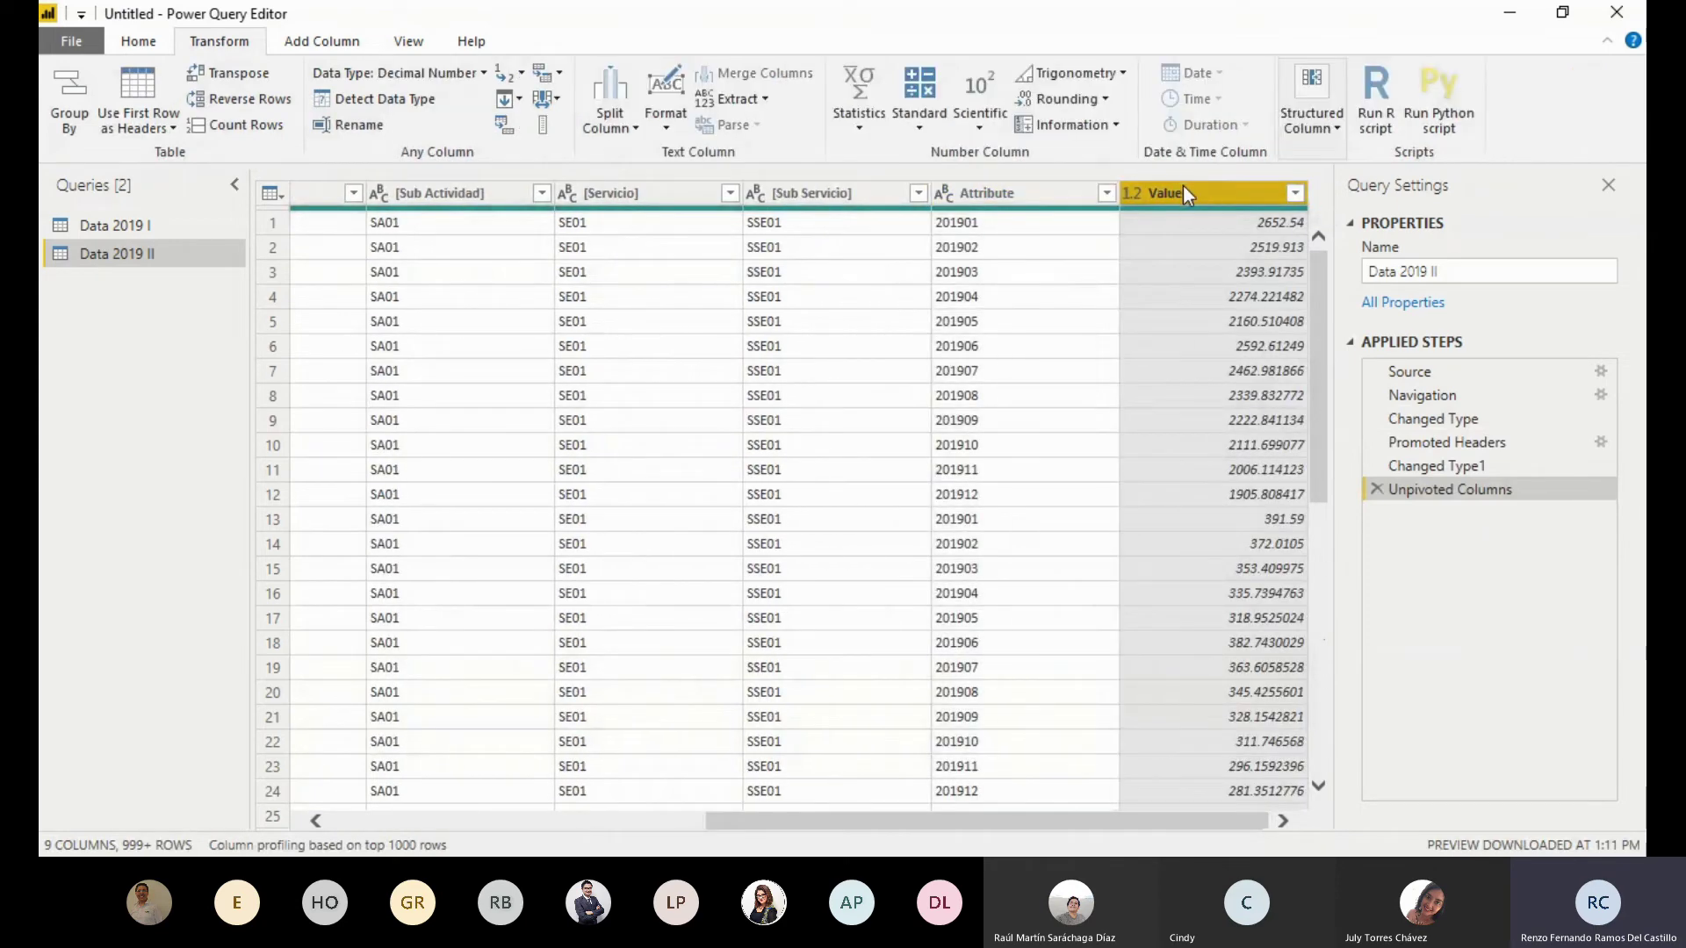
{"action": "left_click", "coordinate": [1140, 193]}
{"action": "key", "text": "Escape"}
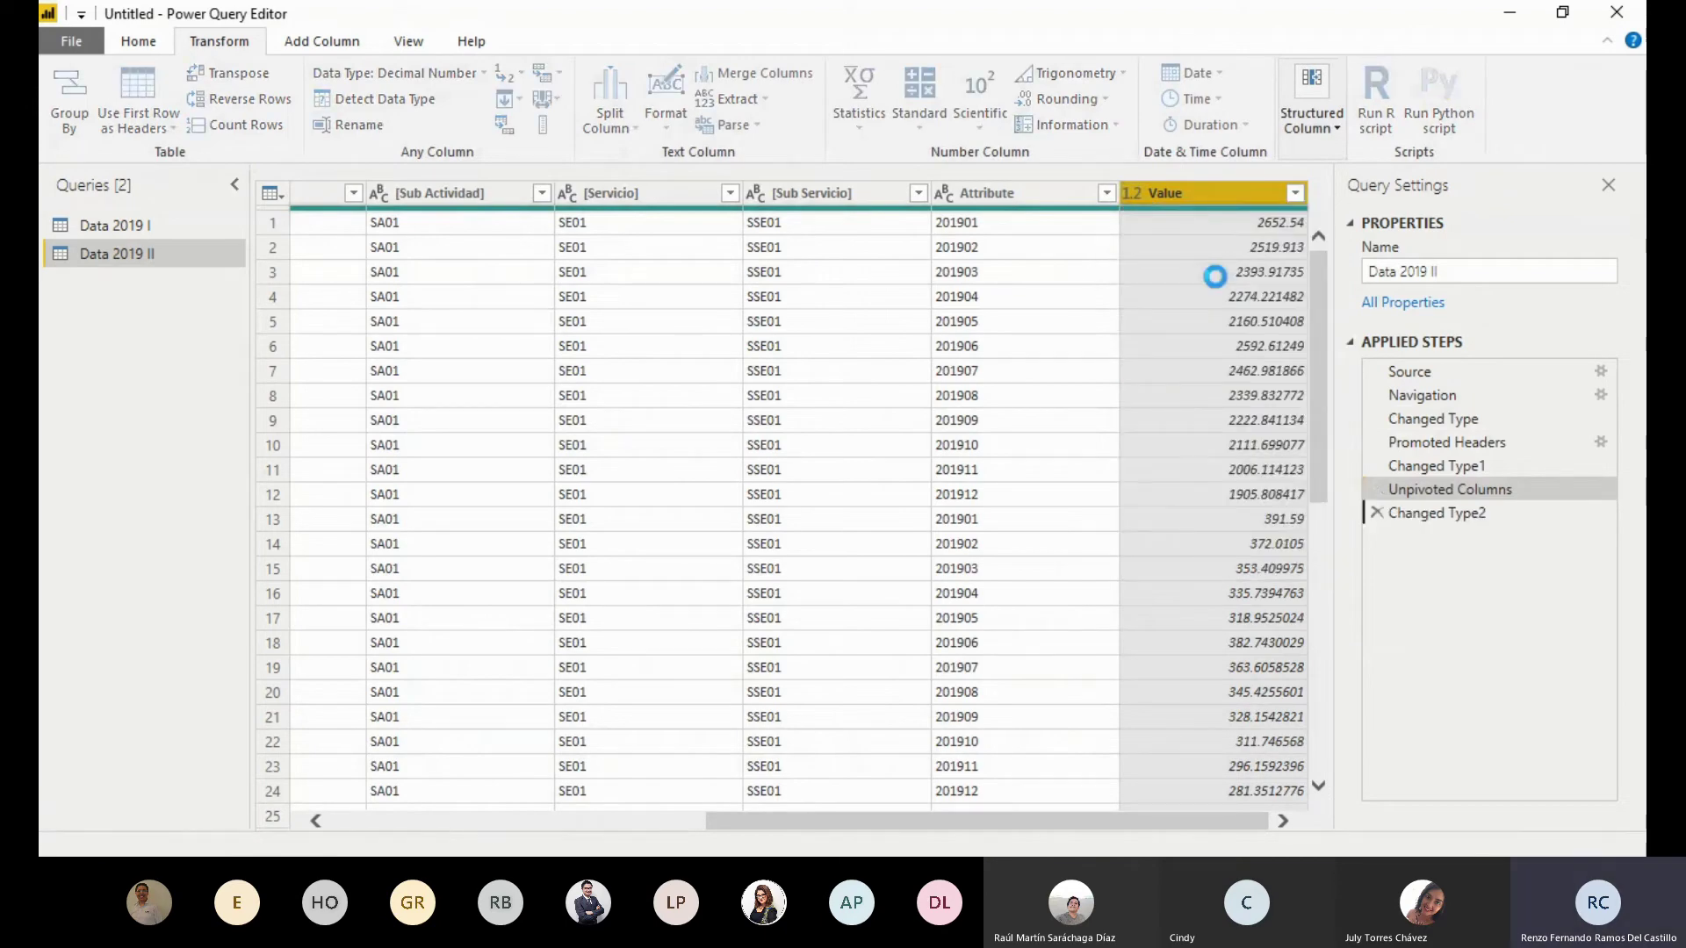
Rename the Attribute column of the Data 2019 II query as Periodo
{"action": "left_click", "coordinate": [1020, 197]}
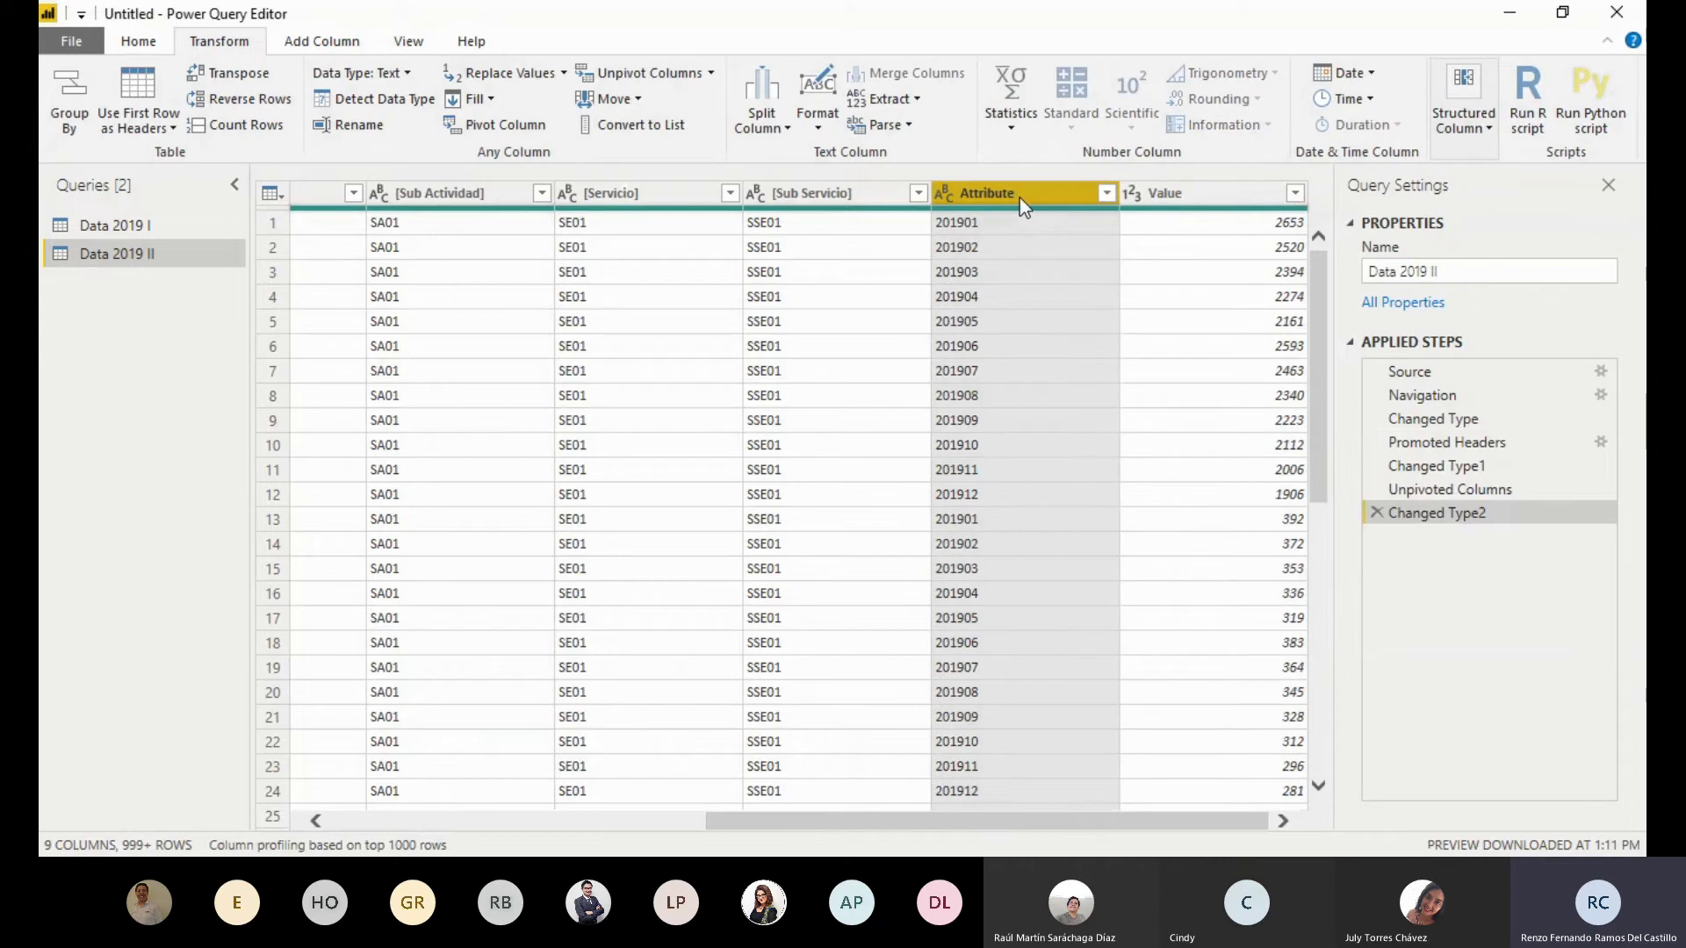
{"action": "double_click", "coordinate": [1019, 198]}
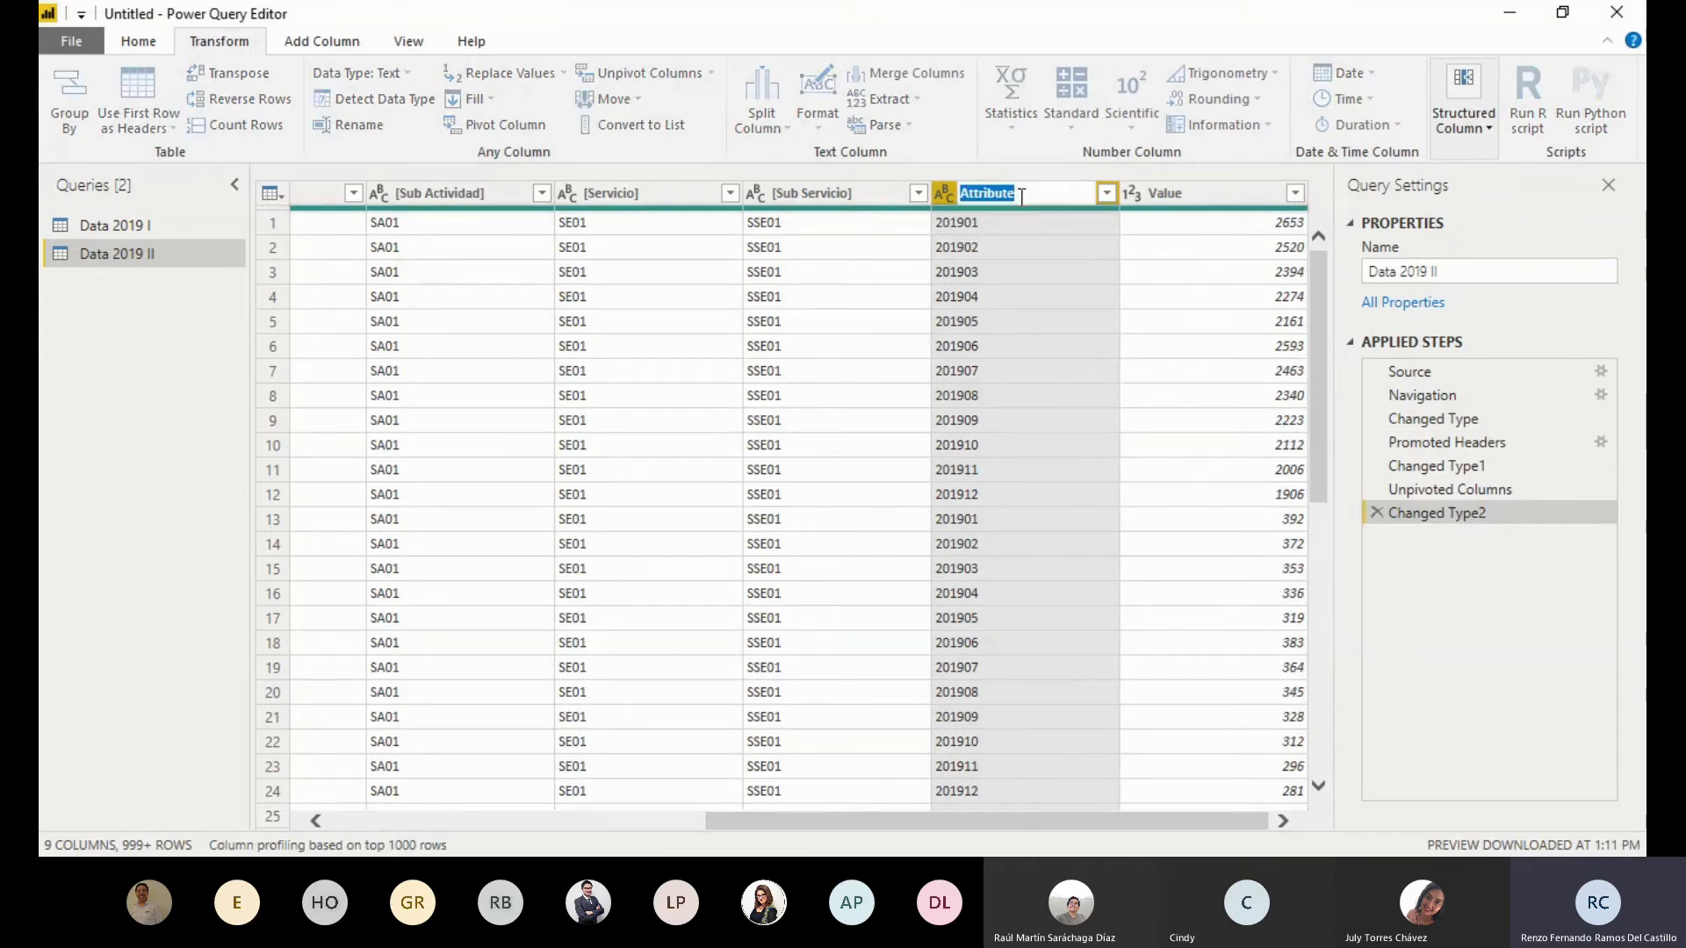
{"action": "type", "text": "Periodo"}
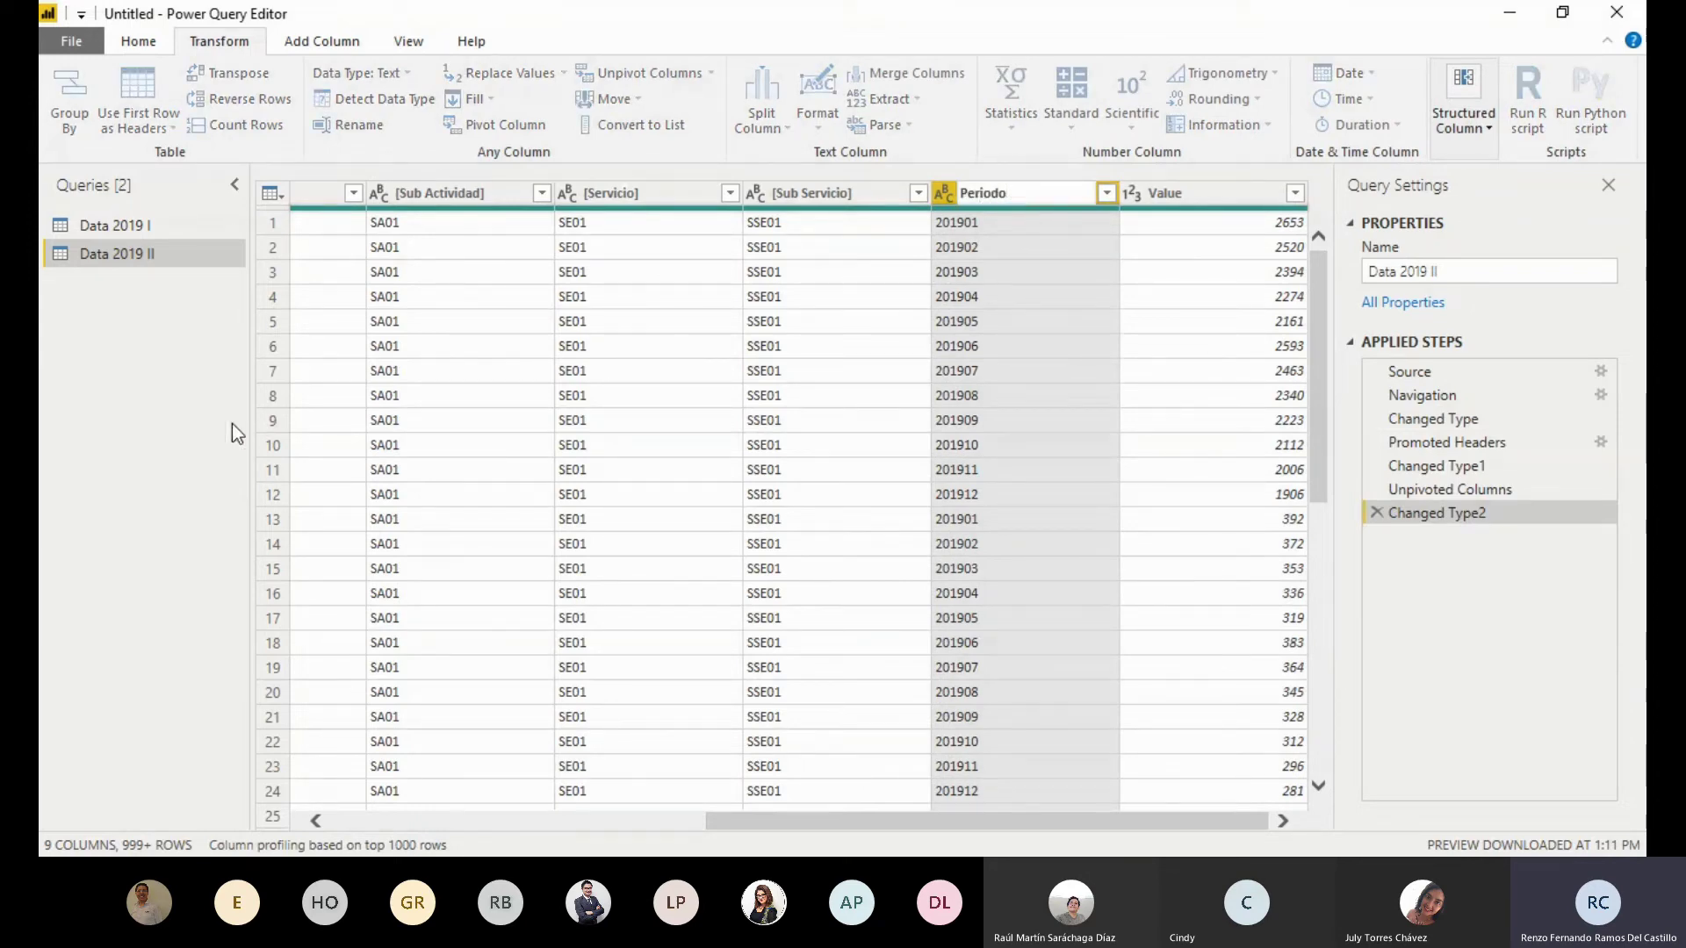
{"action": "key", "text": "Return"}
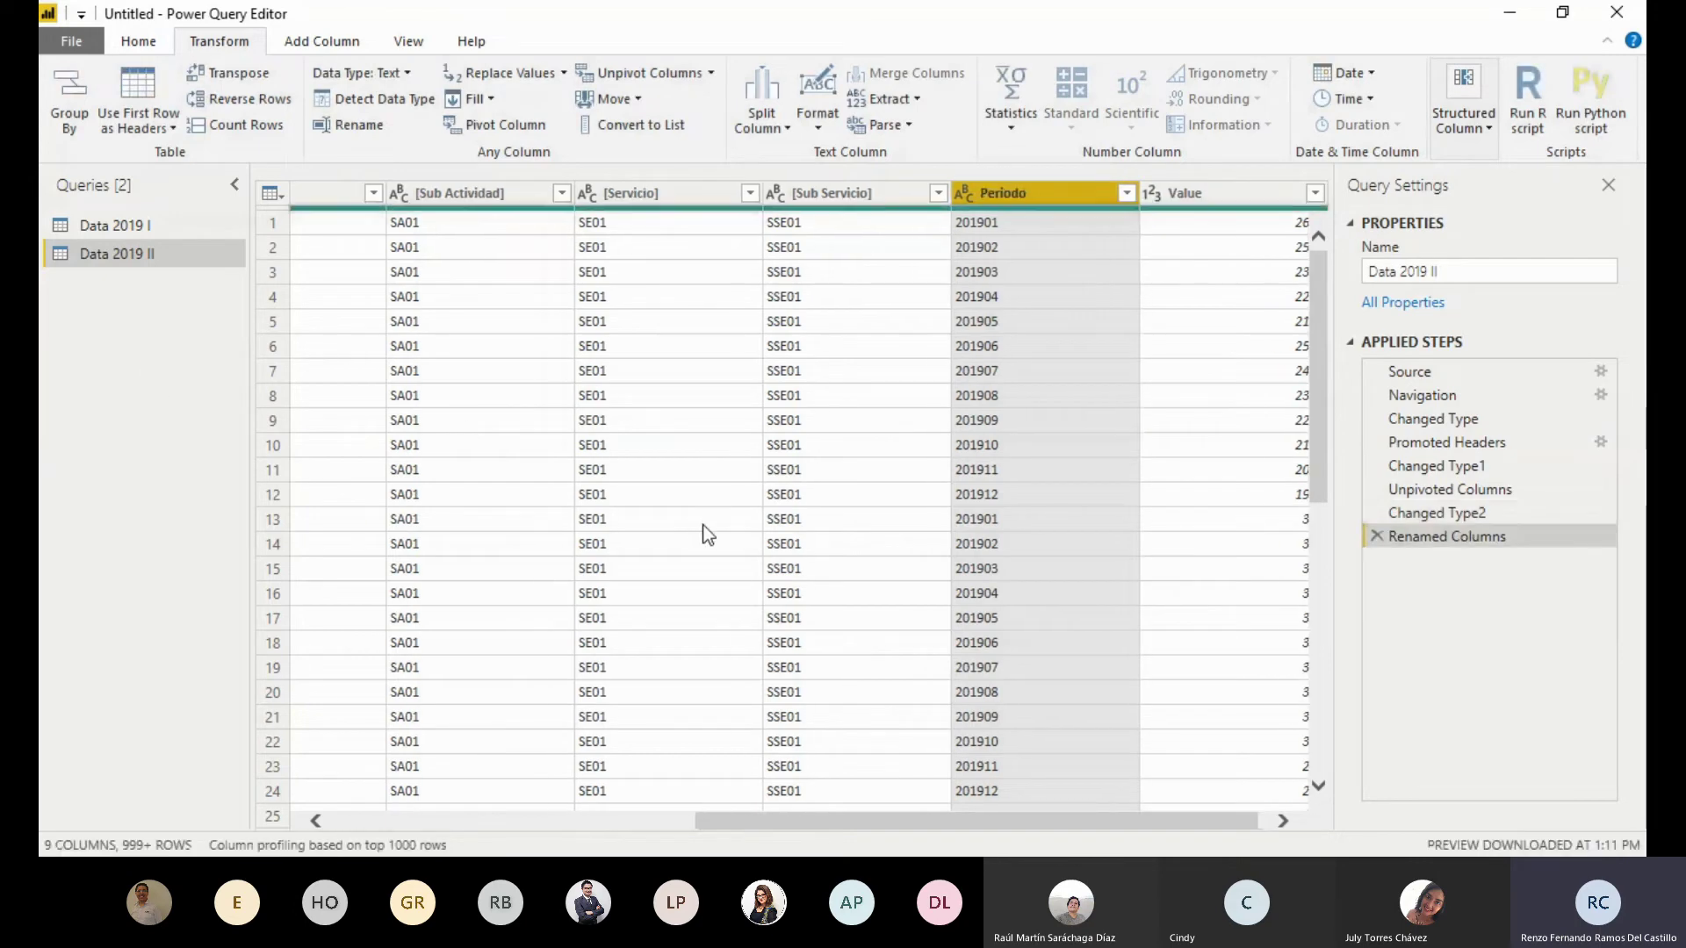
Change the data type of the [Codigo] column in Data 2019 II to Text
{"action": "left_click_drag", "start_coordinate": [832, 825], "coordinate": [468, 825]}
{"action": "left_click", "coordinate": [424, 187]}
{"action": "left_click", "coordinate": [307, 189]}
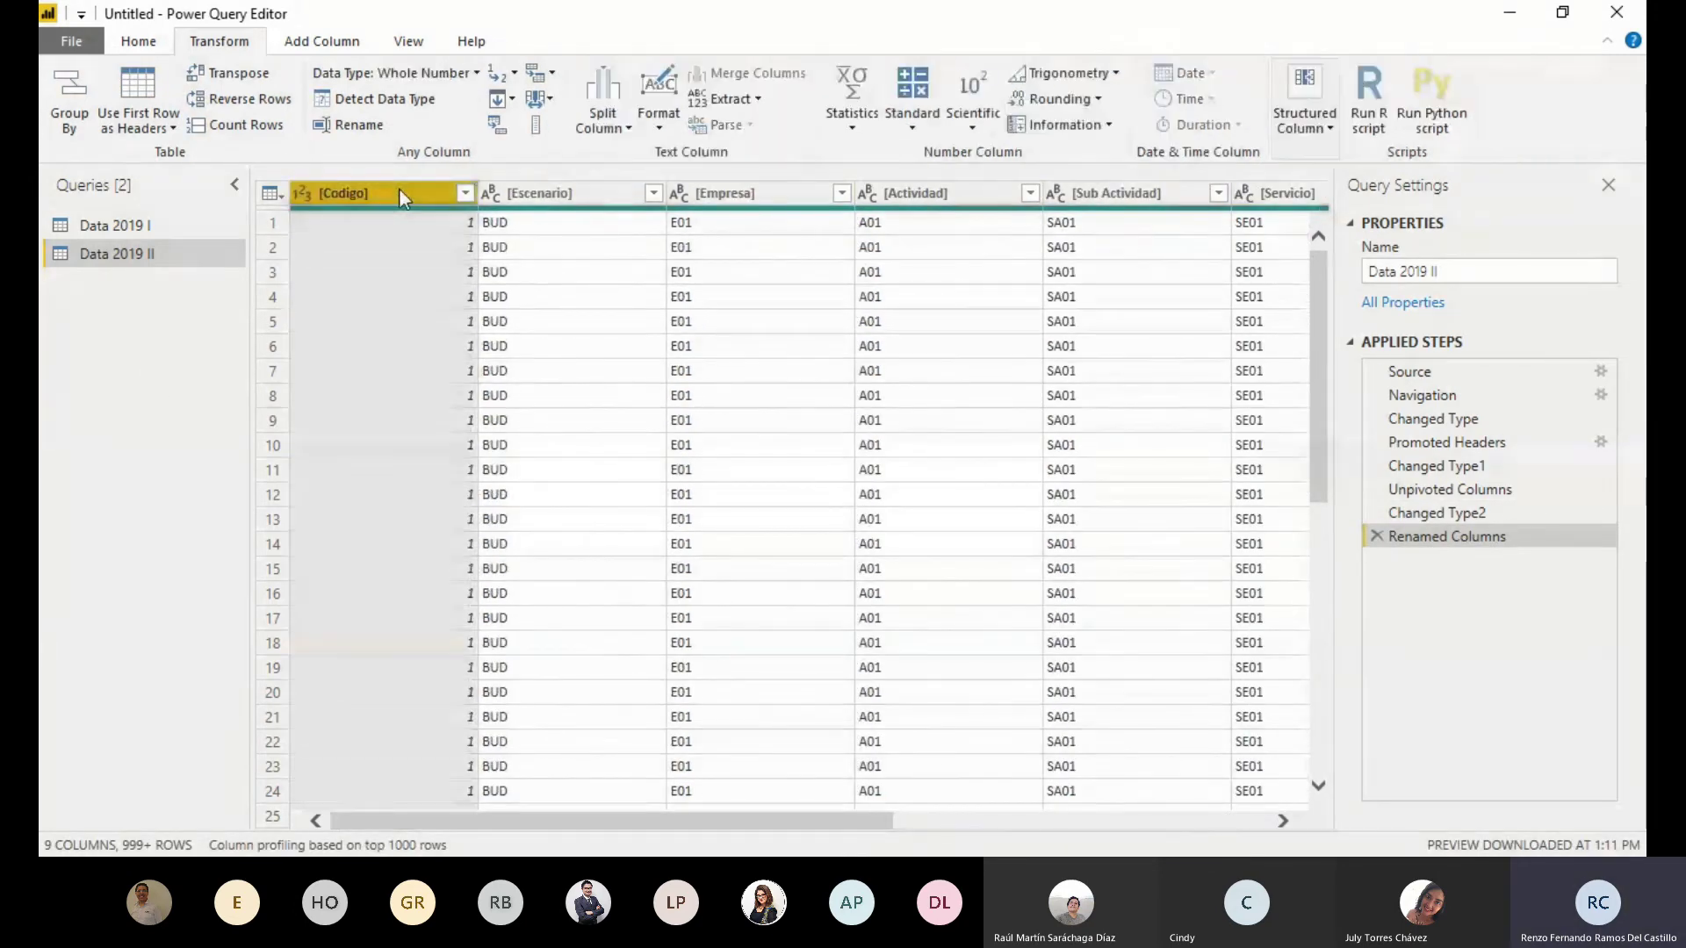
{"action": "left_click", "coordinate": [345, 467]}
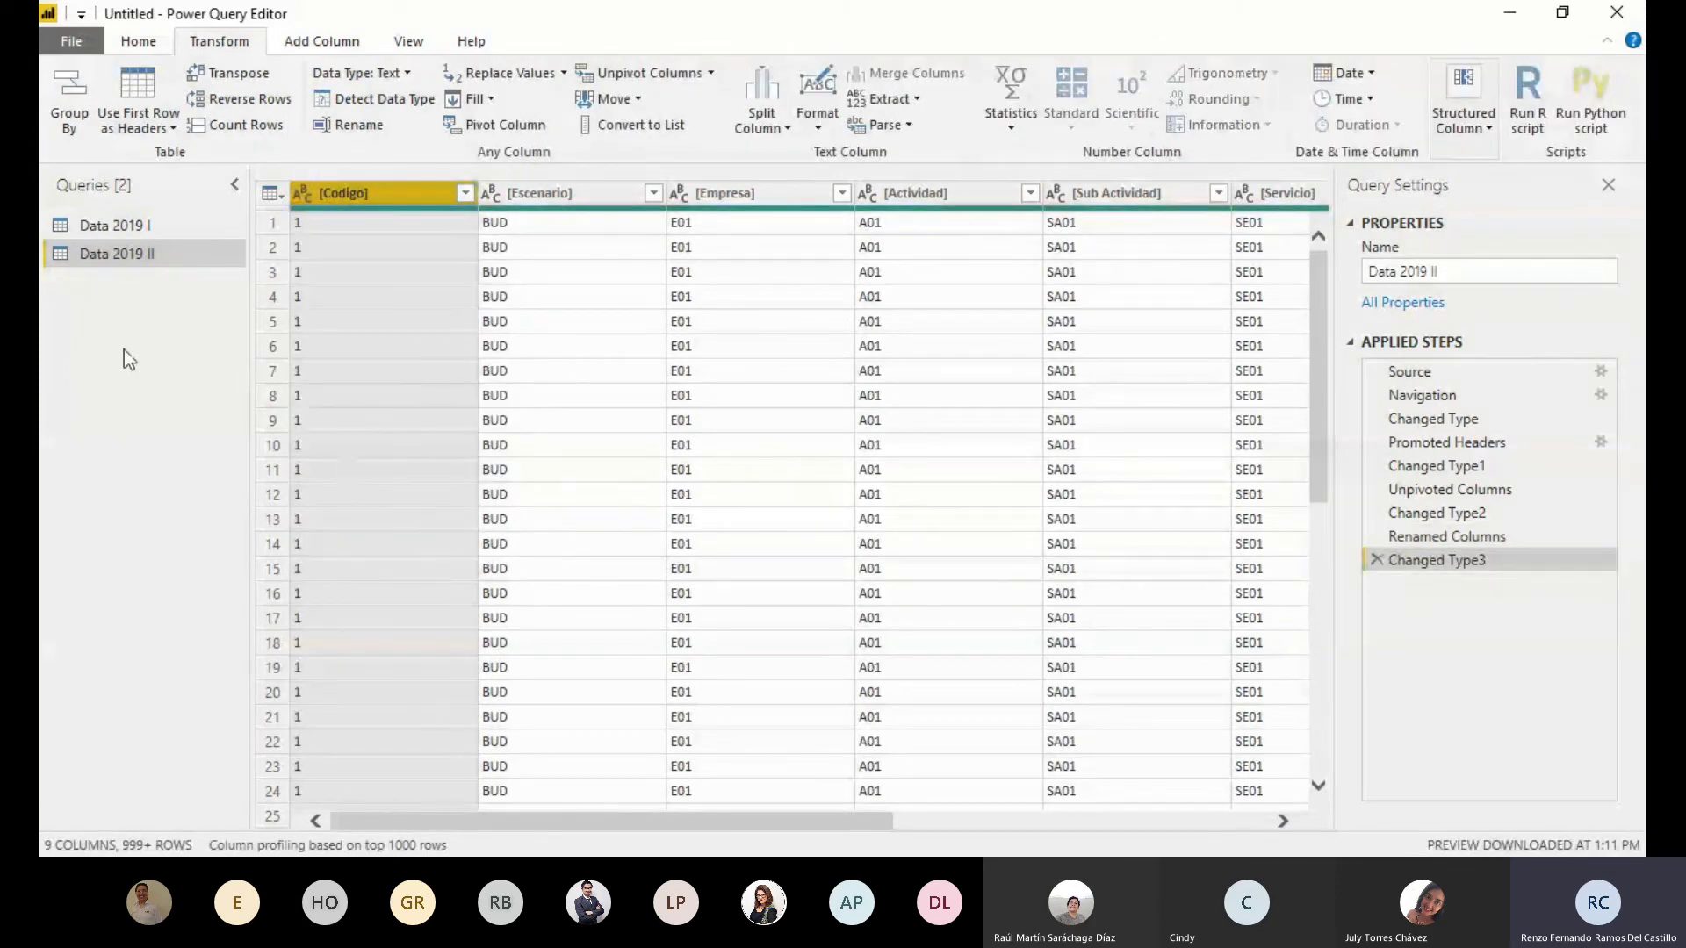
{"action": "mouse_move", "coordinate": [463, 823]}
{"action": "left_mouse_down"}
{"action": "mouse_move", "coordinate": [1122, 839]}
{"action": "mouse_move", "coordinate": [457, 799]}
{"action": "mouse_move", "coordinate": [944, 778]}
{"action": "mouse_move", "coordinate": [465, 791]}
{"action": "left_mouse_up"}
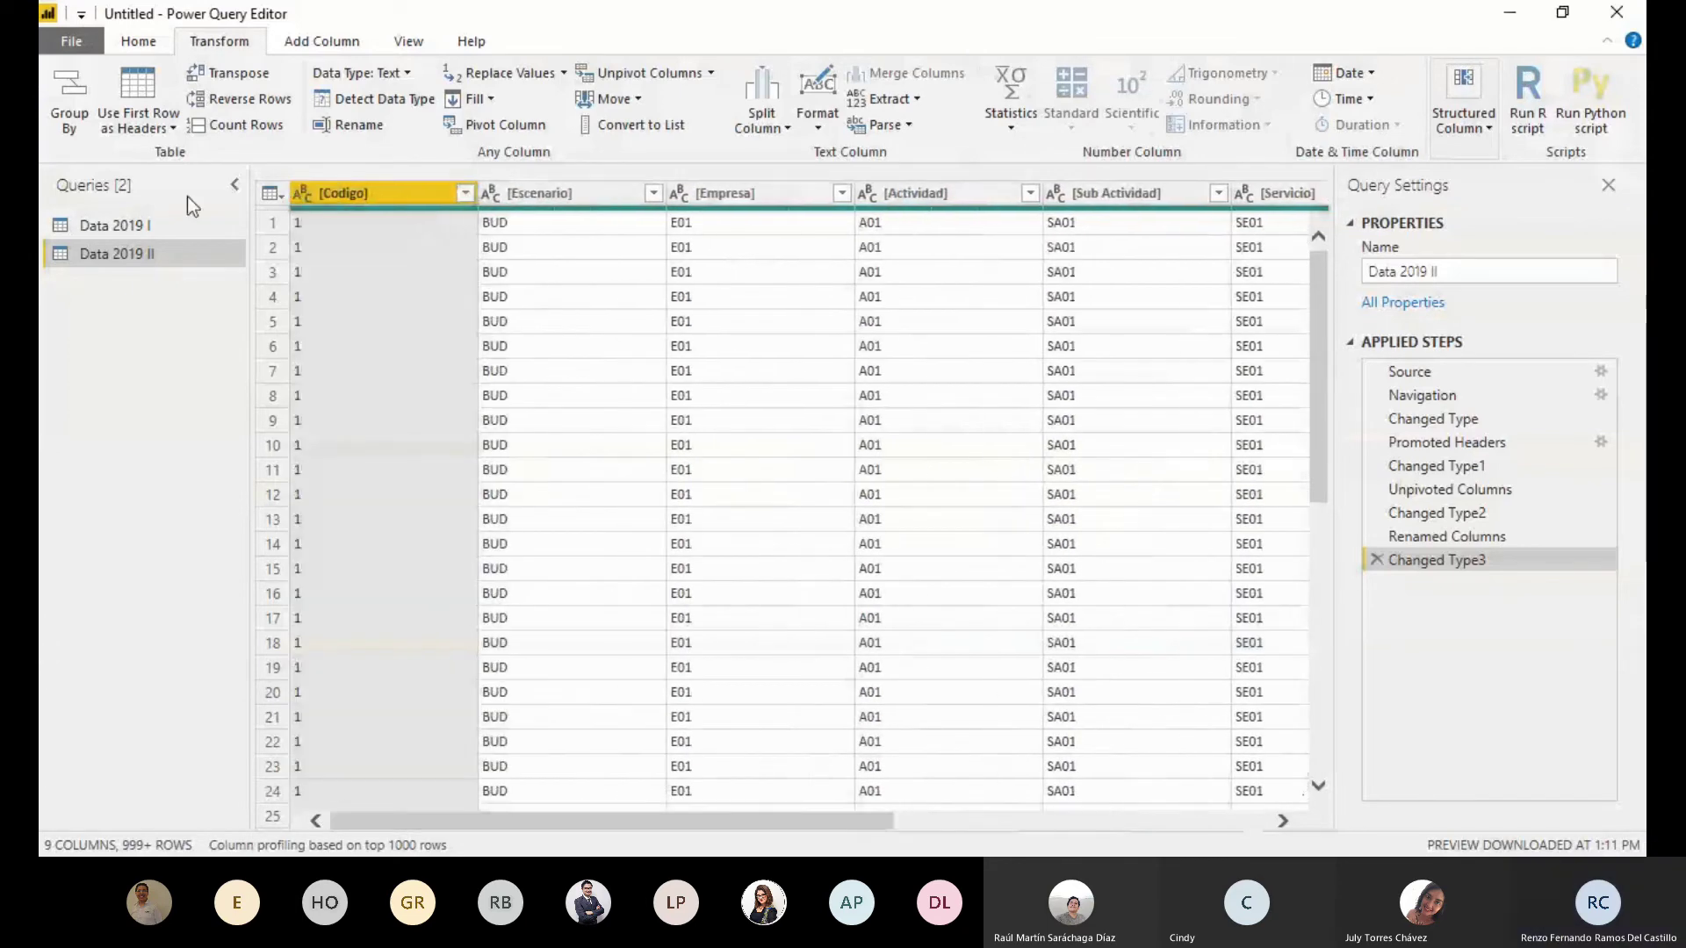
Open the Data 2019 I query as the base table for combining queries
{"action": "left_click", "coordinate": [140, 225]}
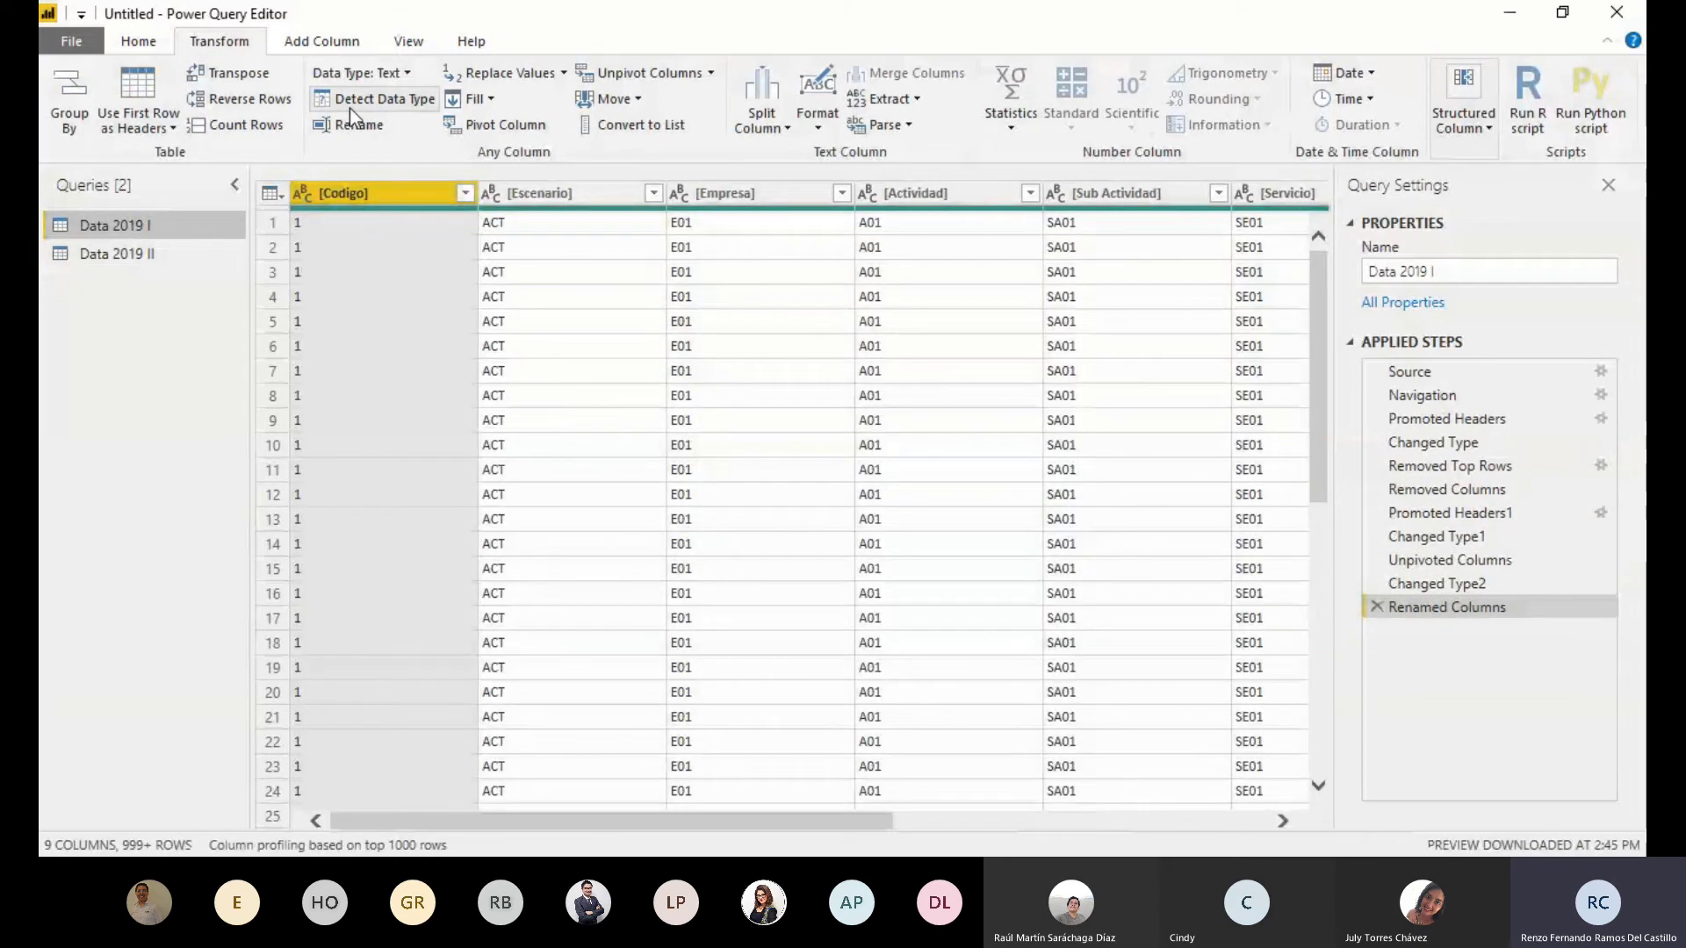
{"action": "left_click", "coordinate": [137, 51]}
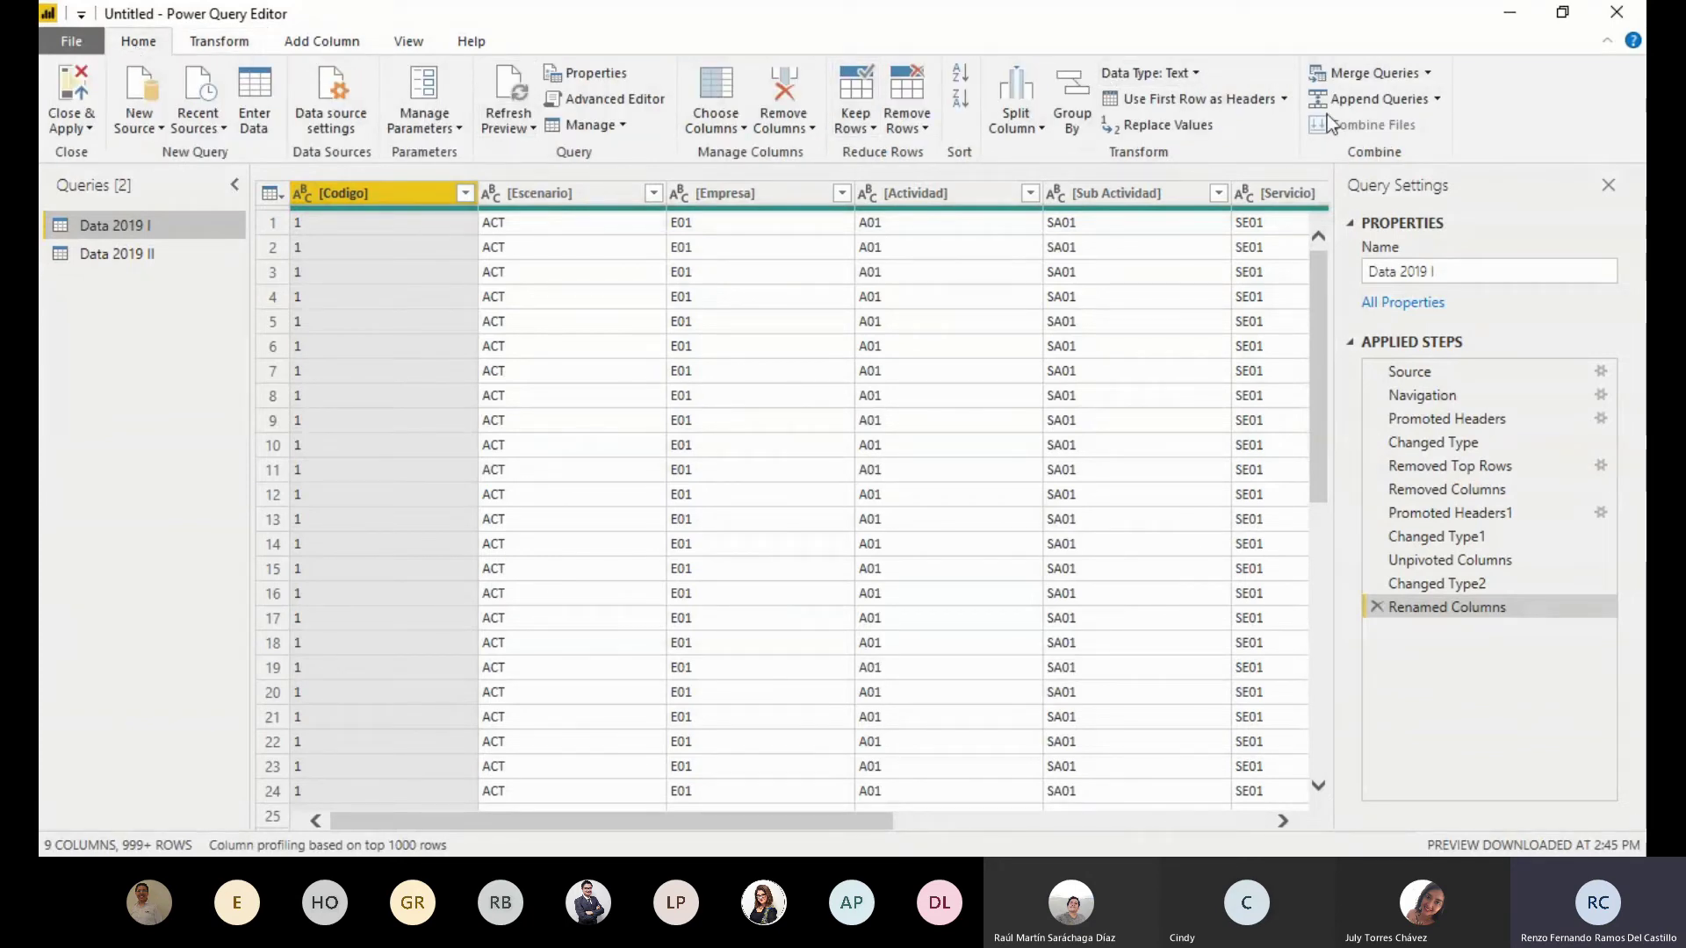
{"action": "left_click", "coordinate": [1438, 99]}
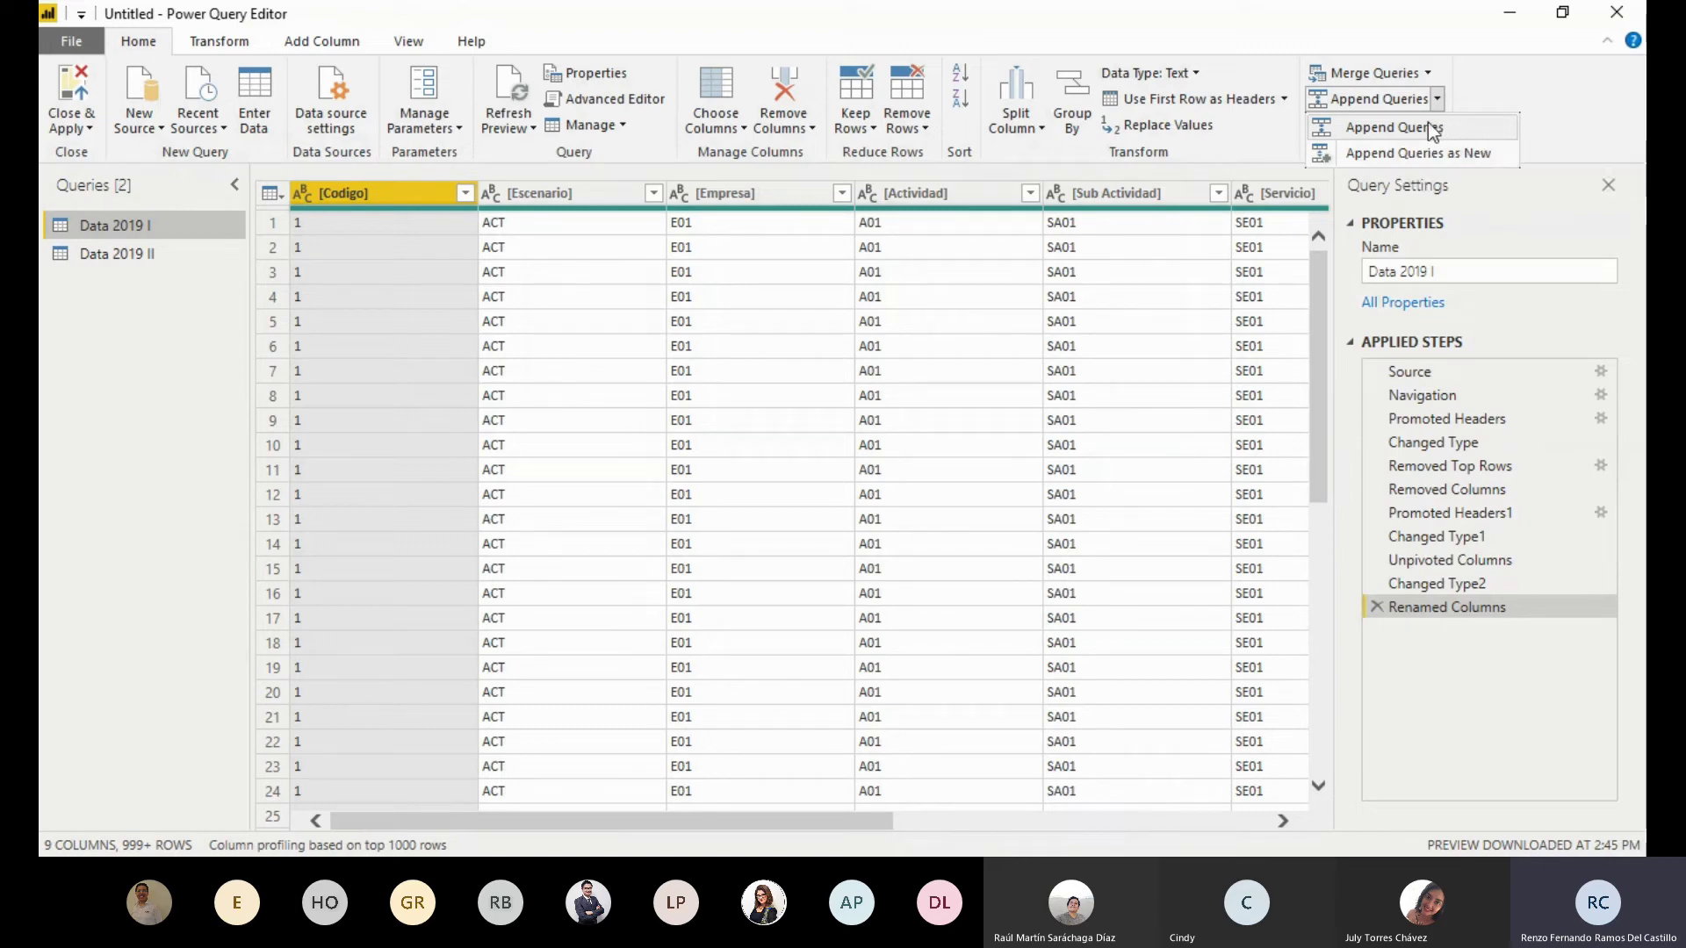
{"action": "left_click", "coordinate": [1429, 127]}
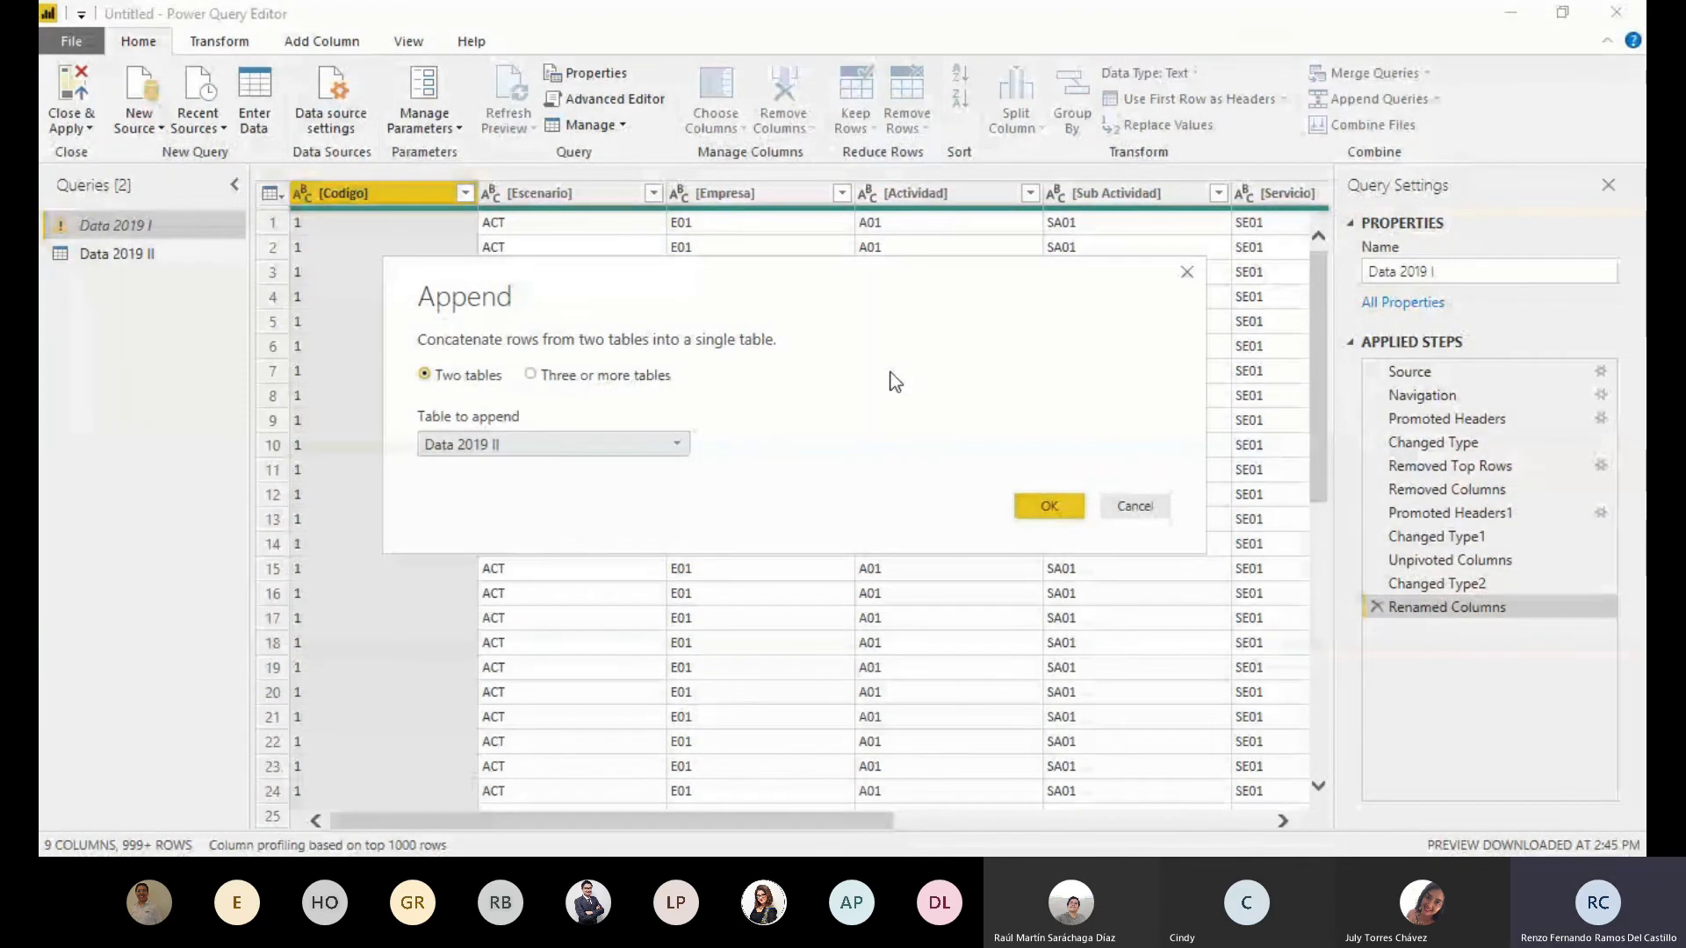
{"action": "left_click", "coordinate": [1135, 508]}
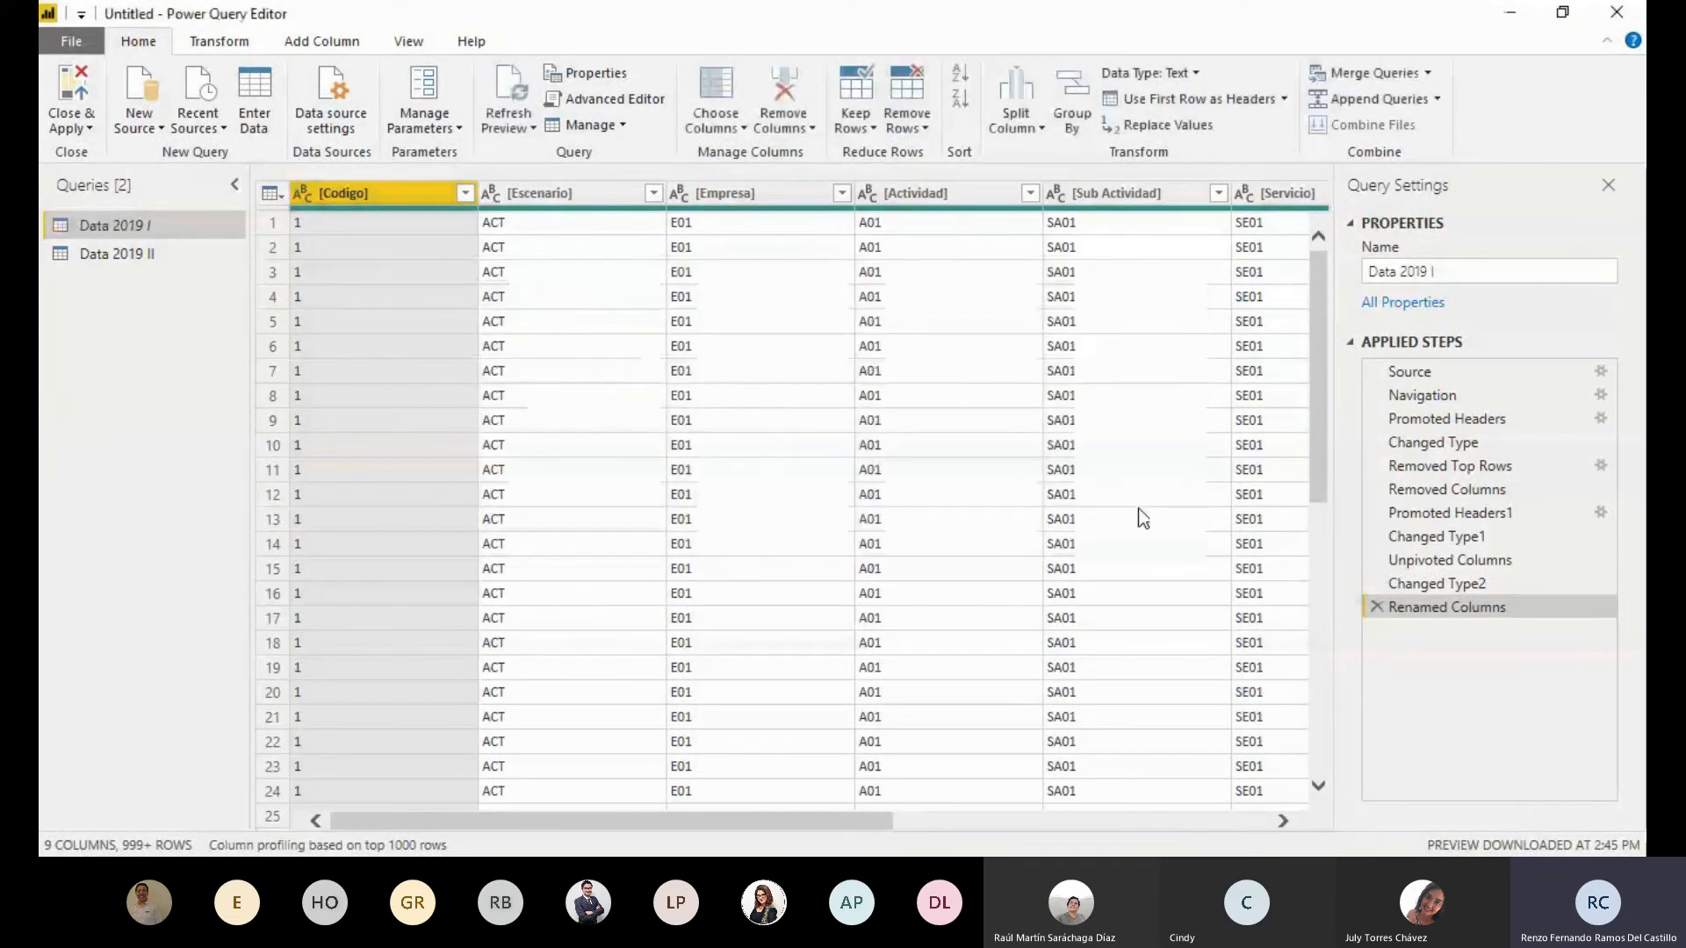
Append Data 2019 II to the primary table Data 2019 I as a new query
{"action": "left_click", "coordinate": [1437, 101]}
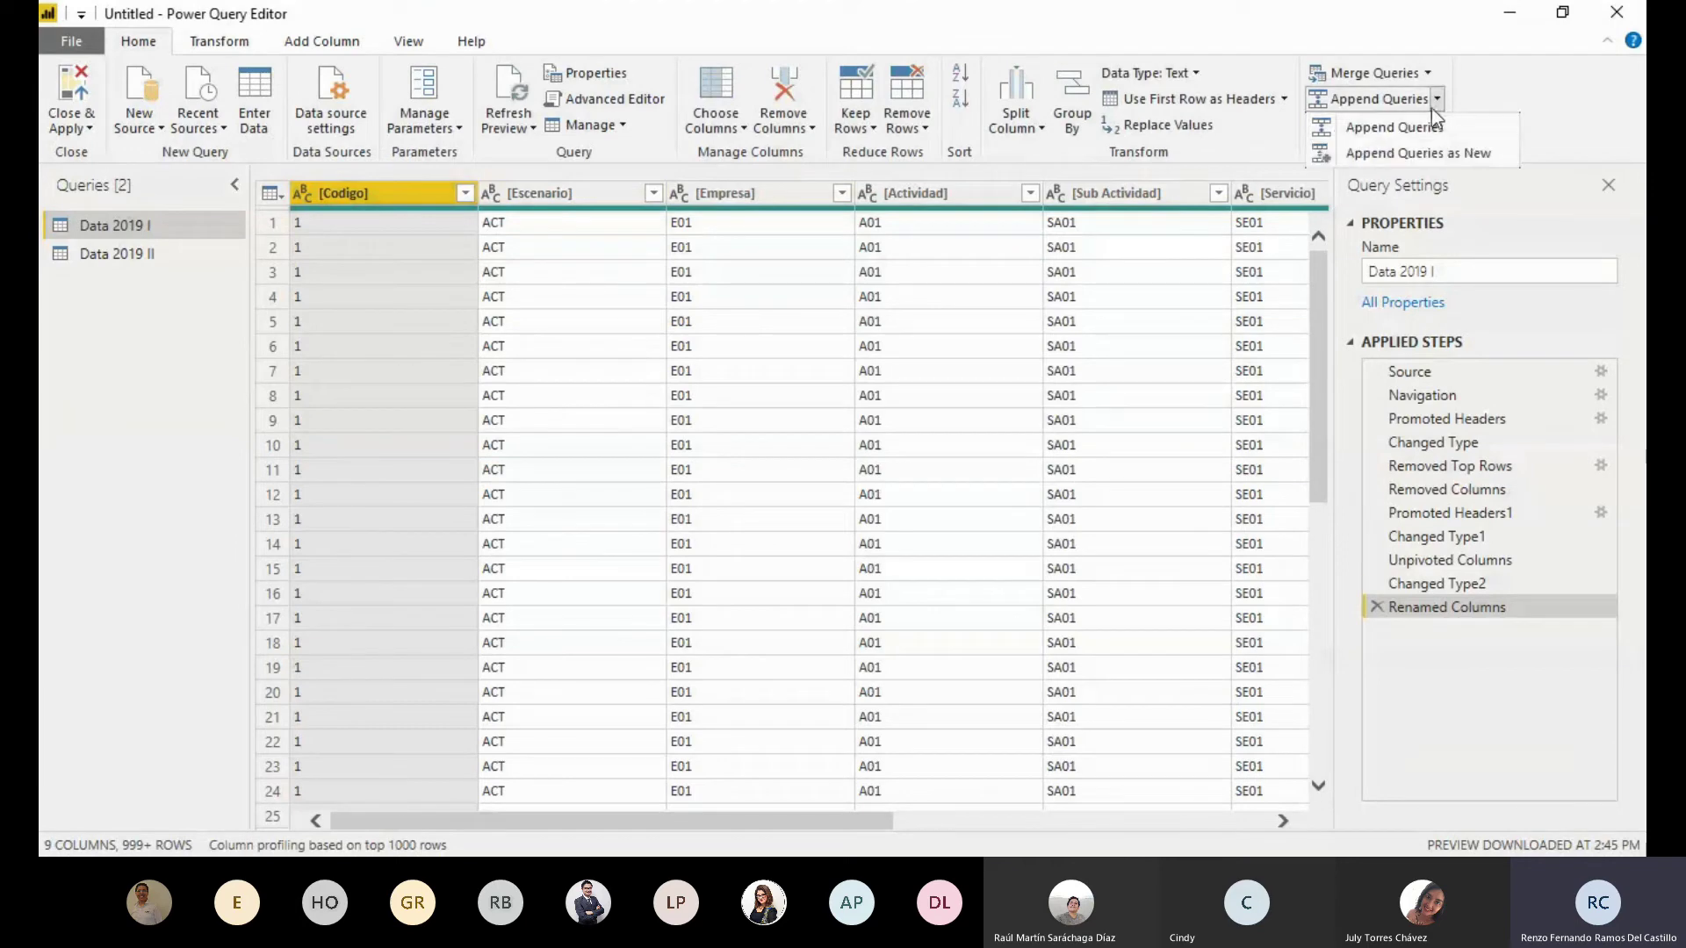
{"action": "left_click", "coordinate": [1417, 154]}
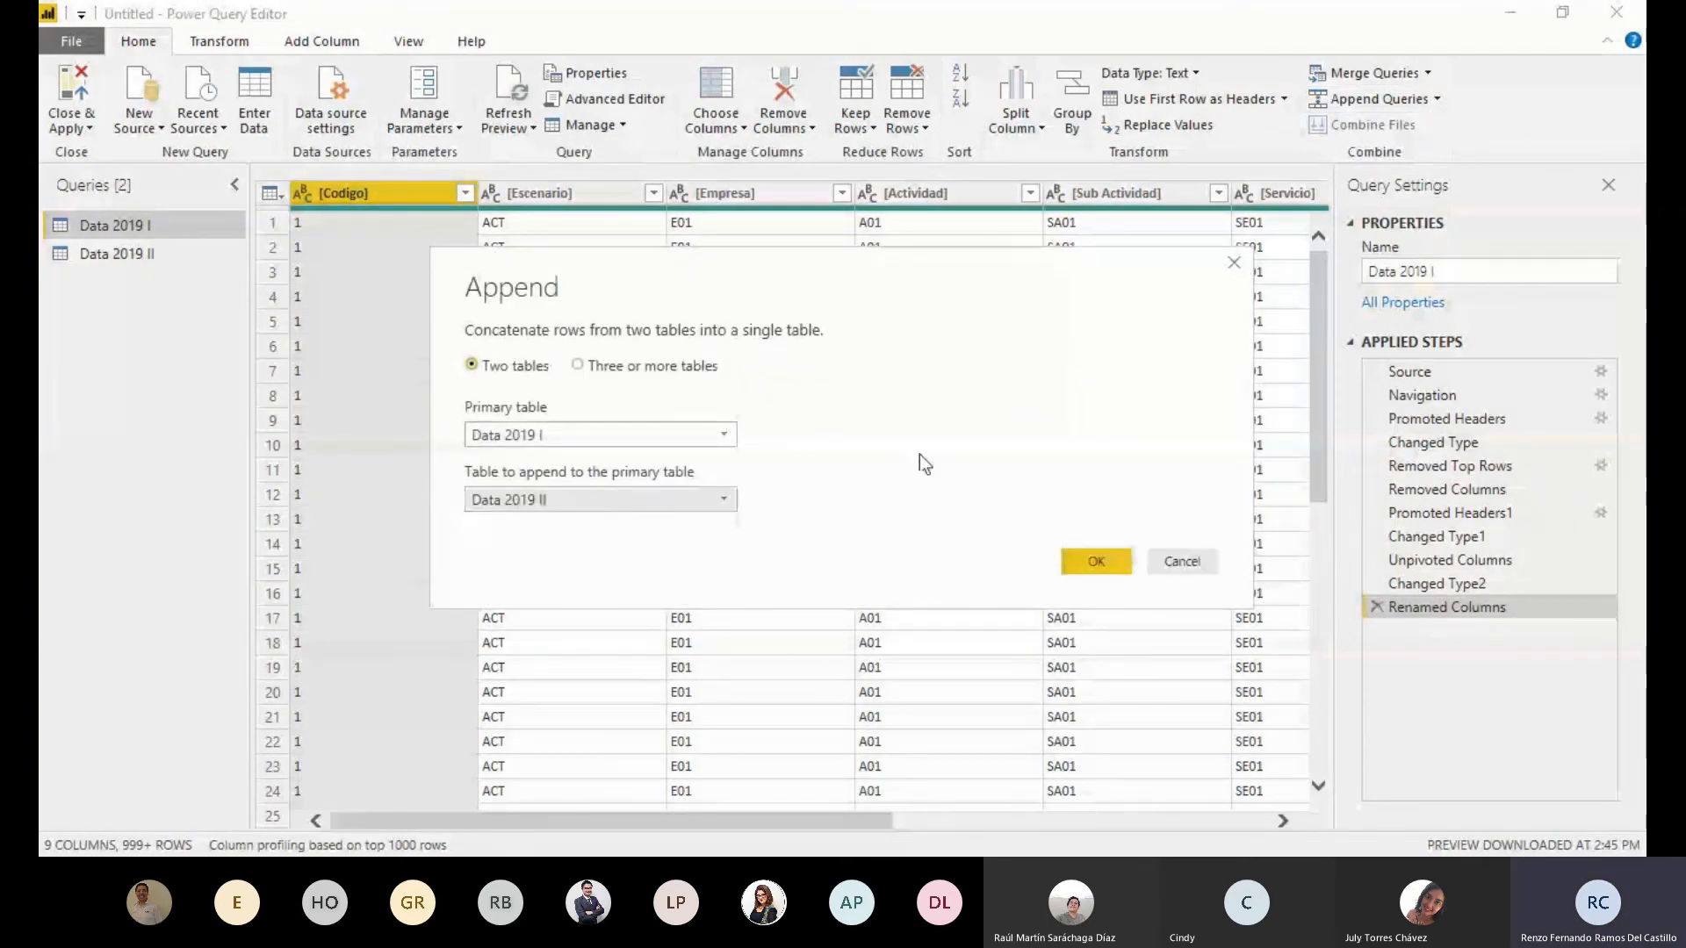
{"action": "left_click", "coordinate": [1085, 557]}
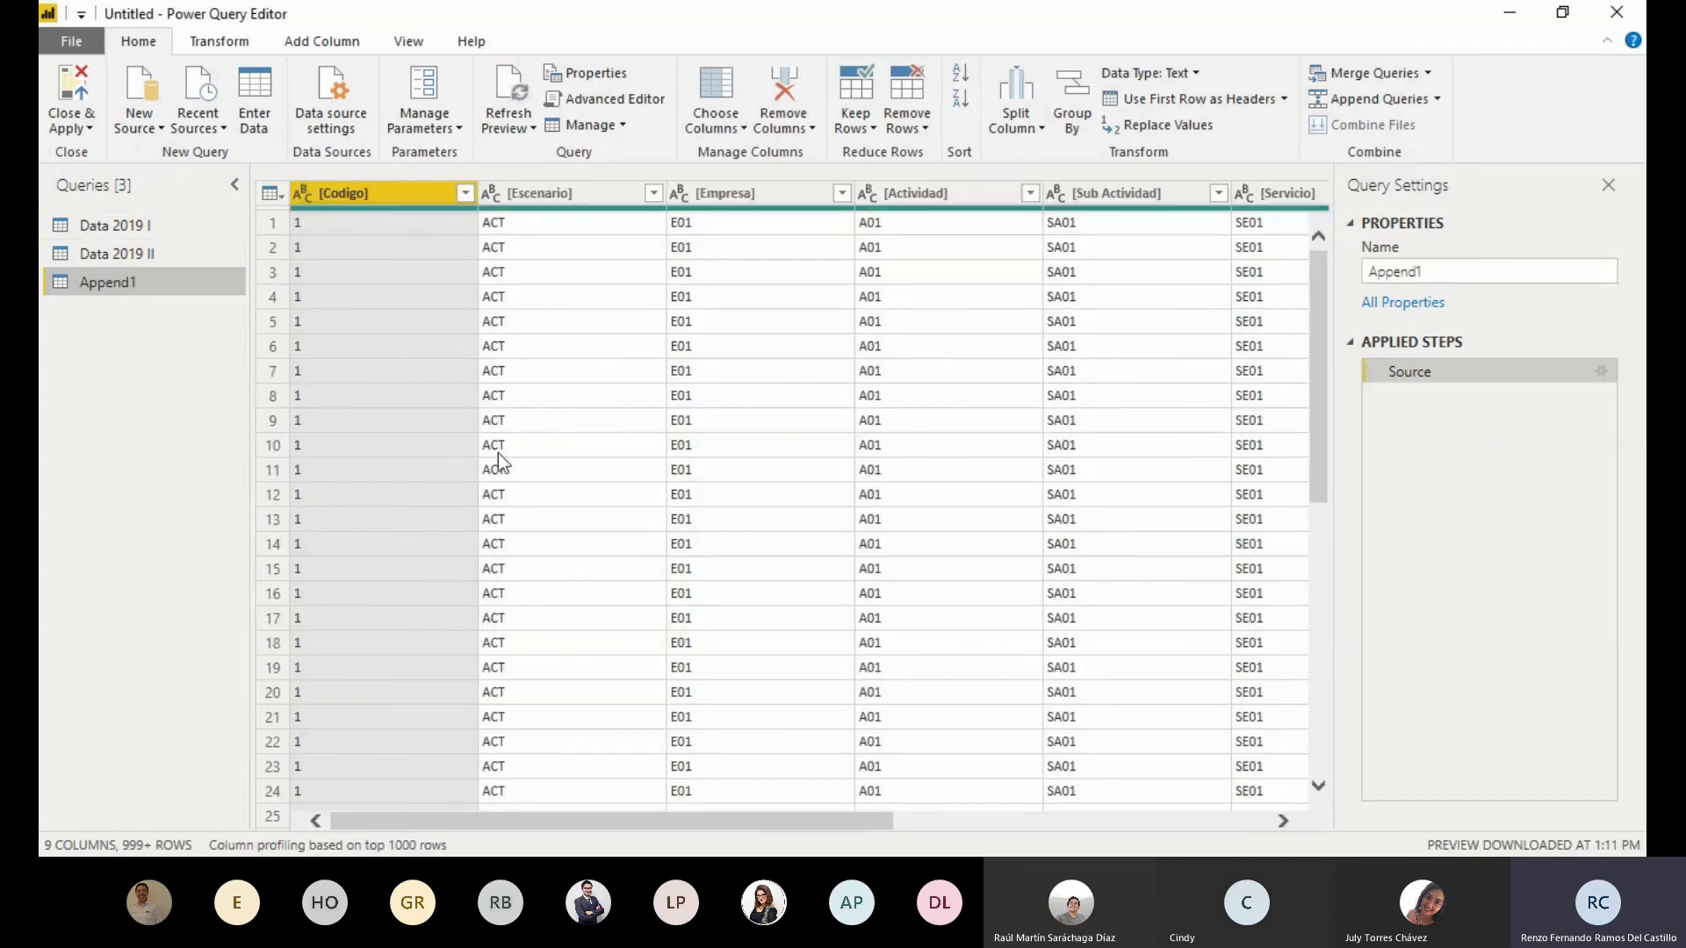
Rename the newly appended query as Total
{"action": "double_click", "coordinate": [149, 287]}
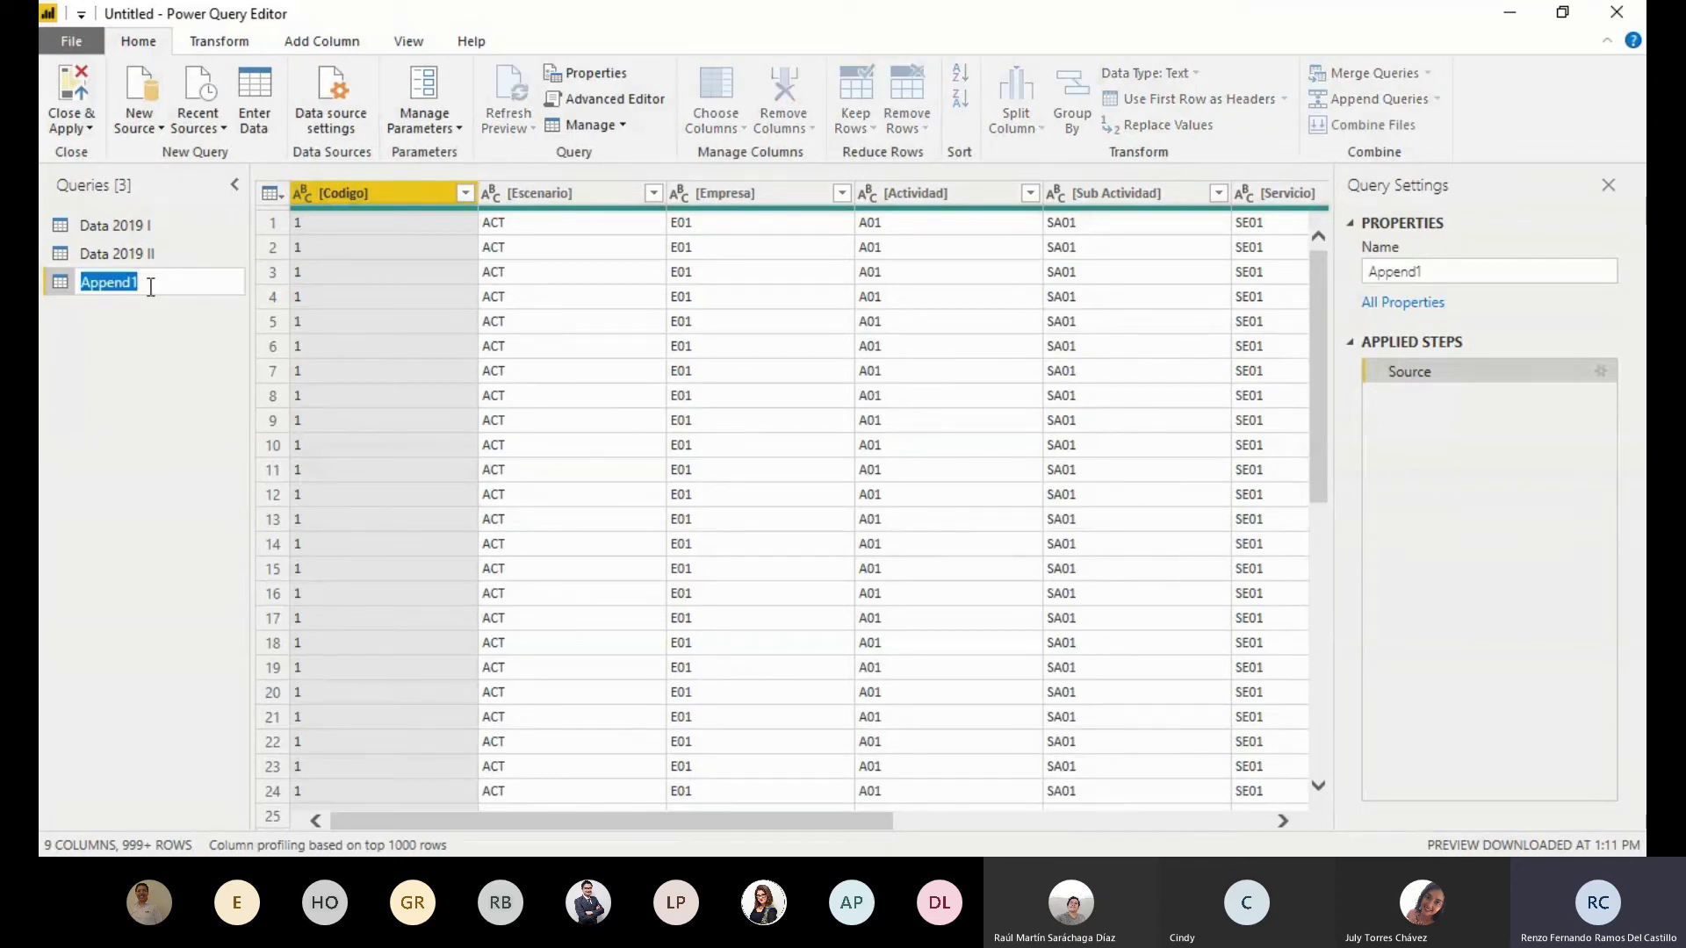
{"action": "type", "text": "Total"}
{"action": "left_click", "coordinate": [106, 361]}
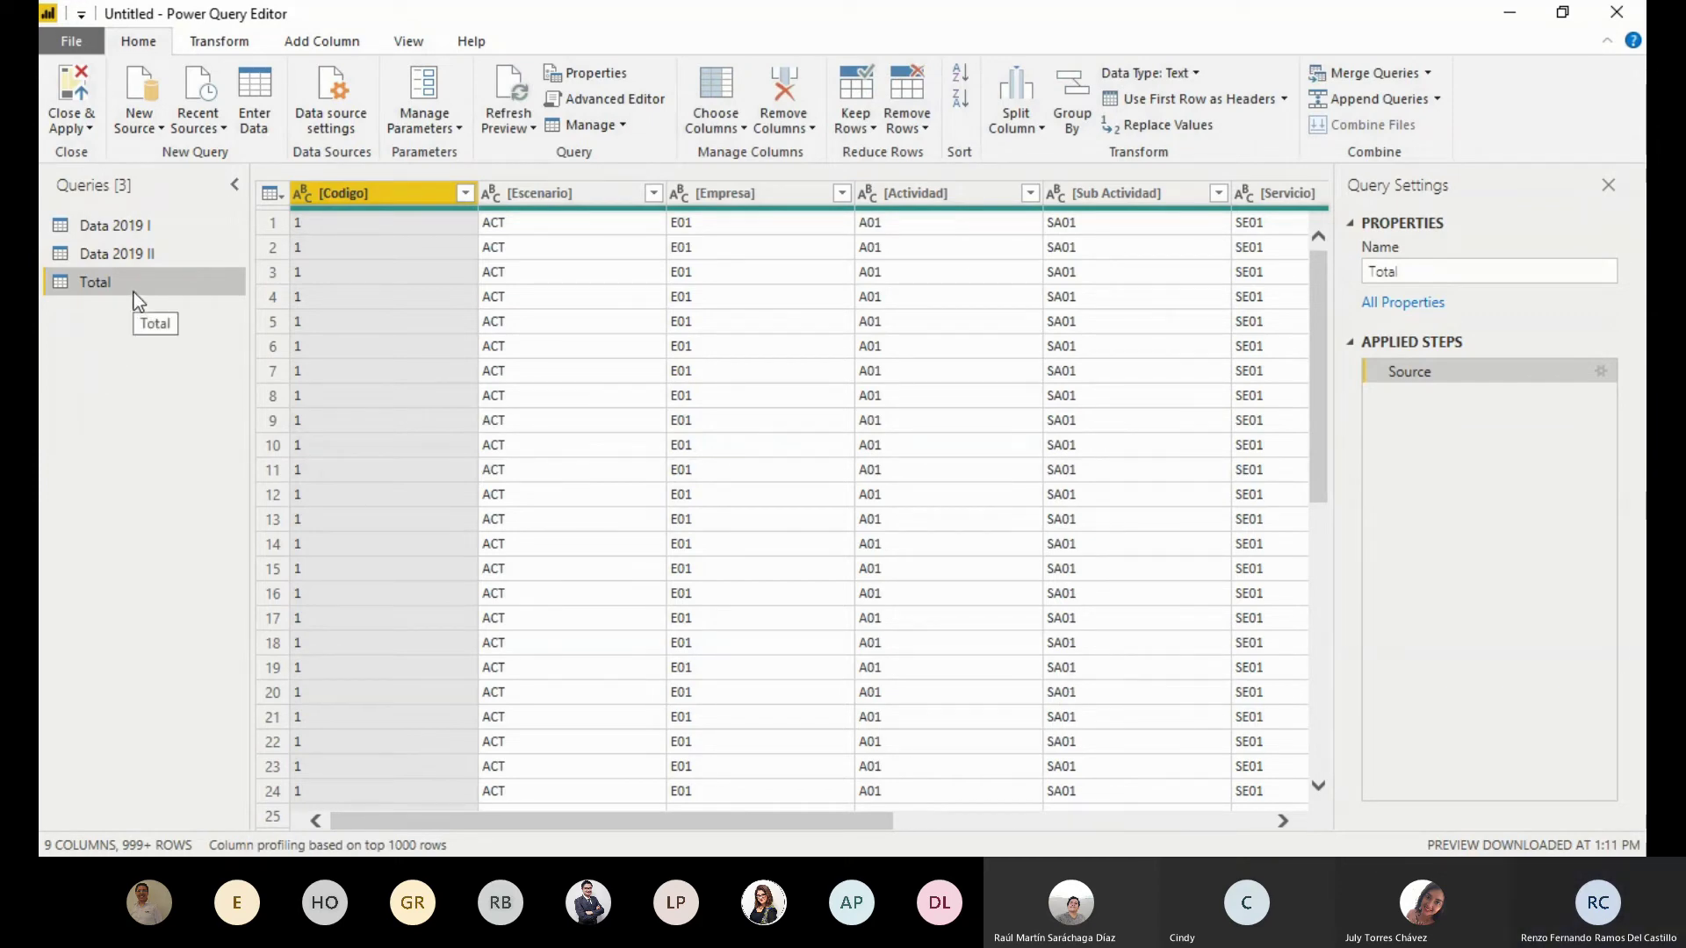
Compare the Data 2019 I and Data 2019 II source queries with the combined Total query
{"action": "left_click", "coordinate": [144, 235]}
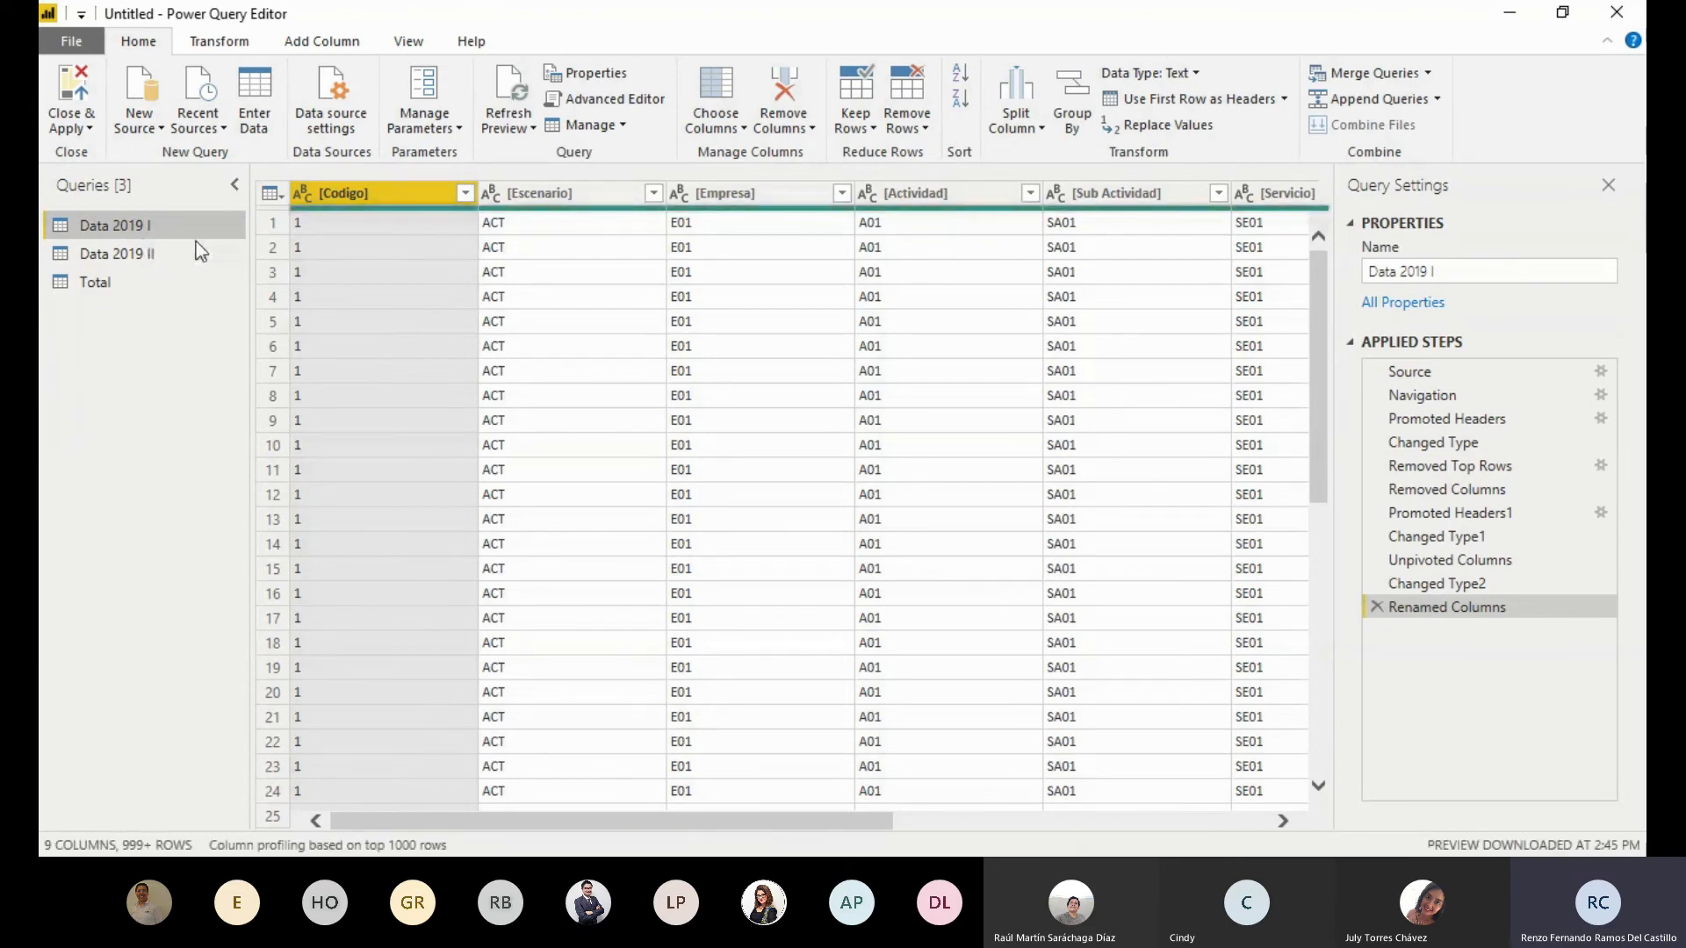
{"action": "left_click", "coordinate": [149, 256]}
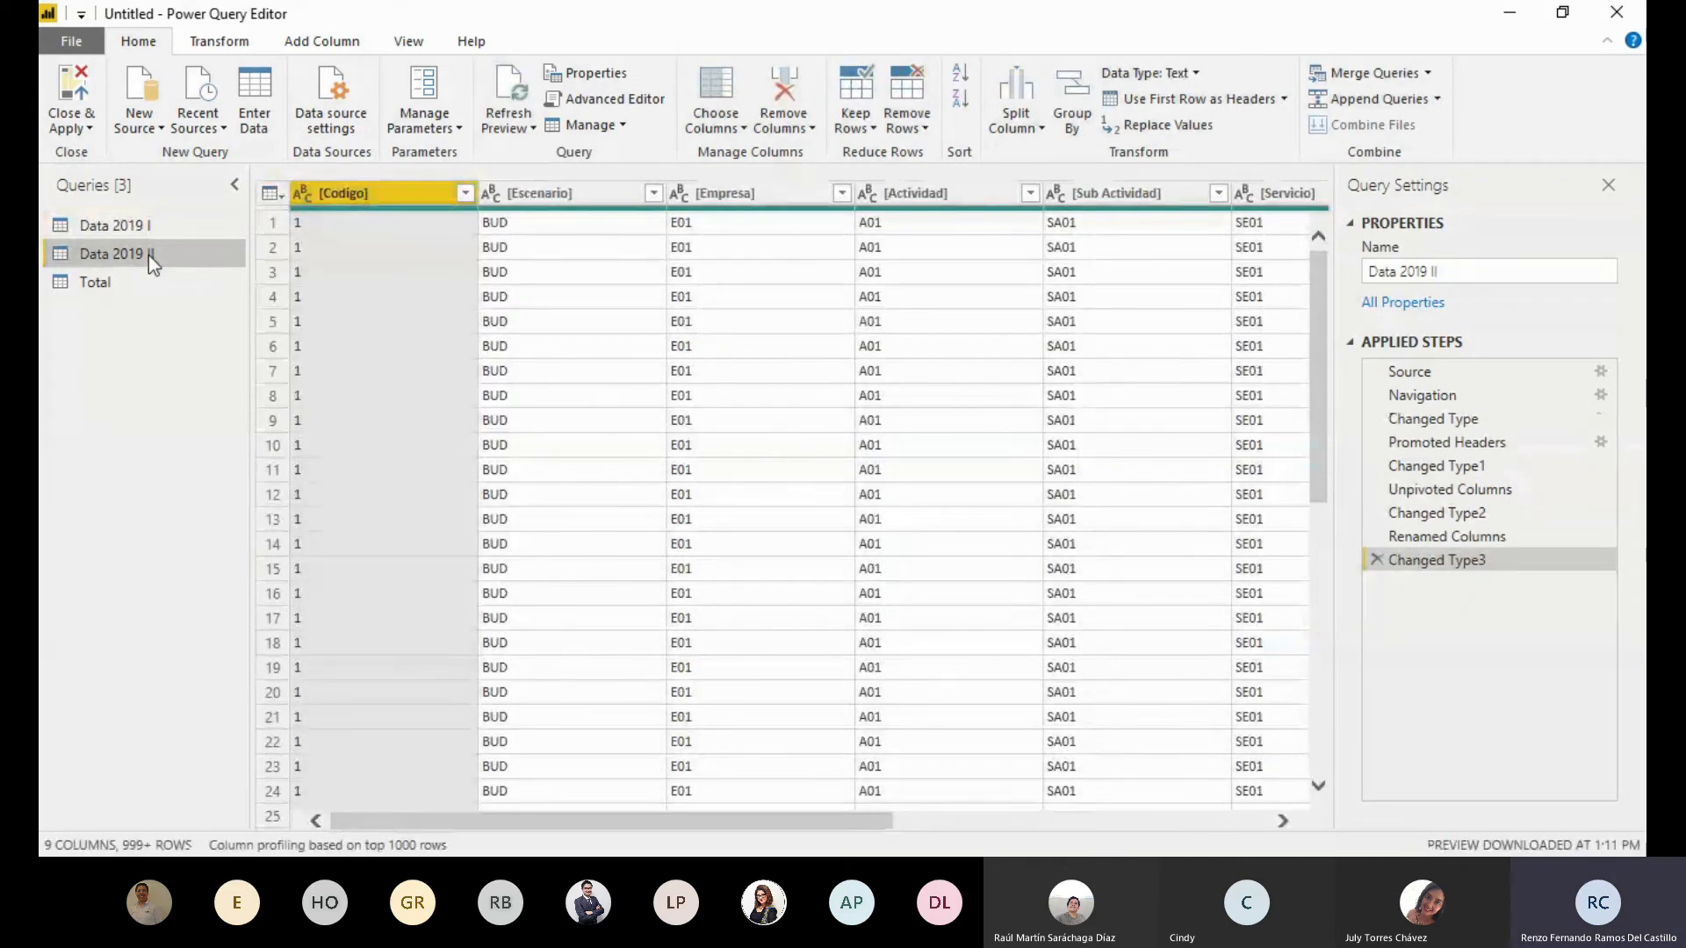
{"action": "left_click", "coordinate": [130, 277]}
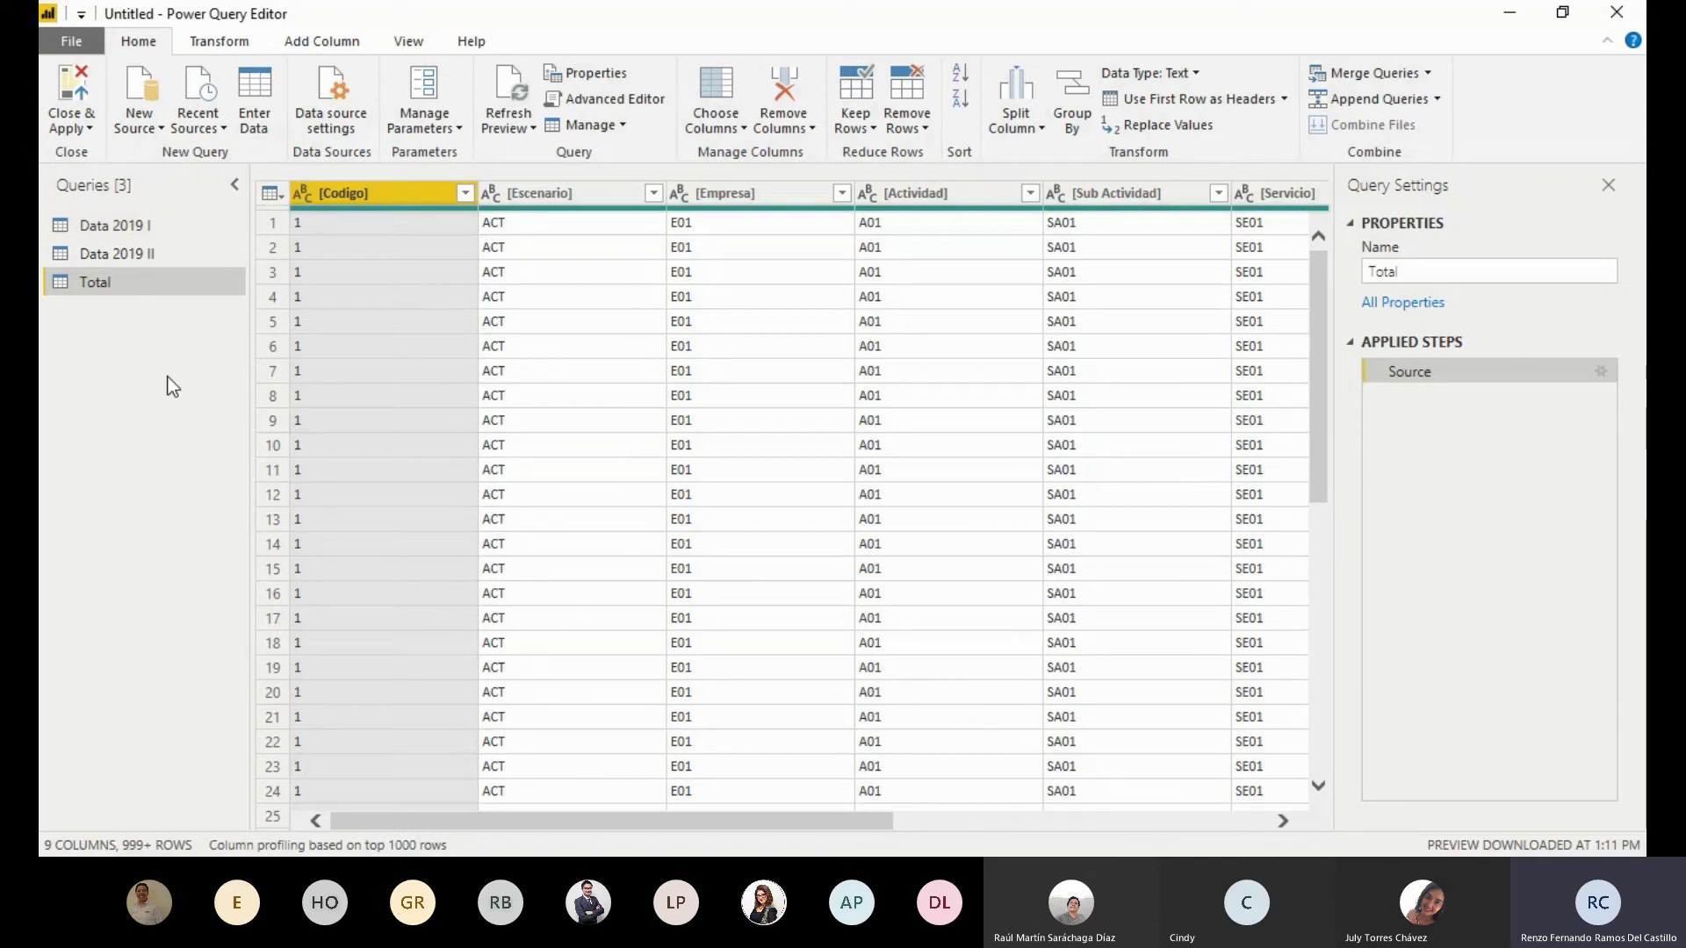
{"action": "left_click", "coordinate": [138, 233]}
{"action": "key", "text": "Down"}
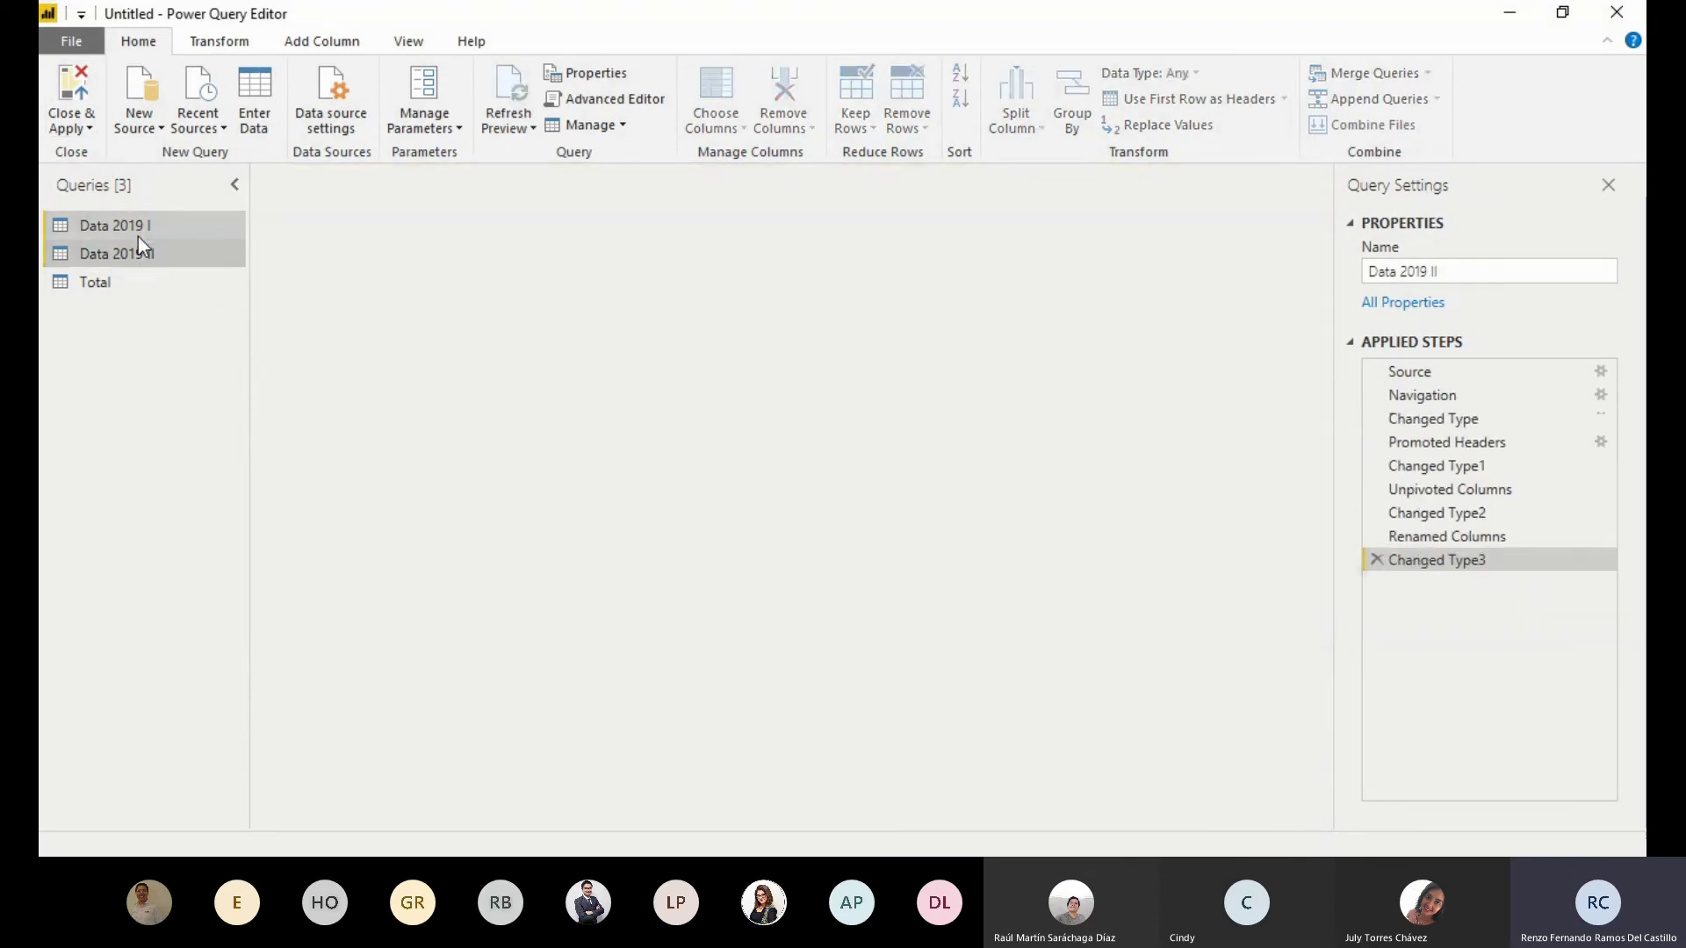
{"action": "left_click", "coordinate": [120, 283]}
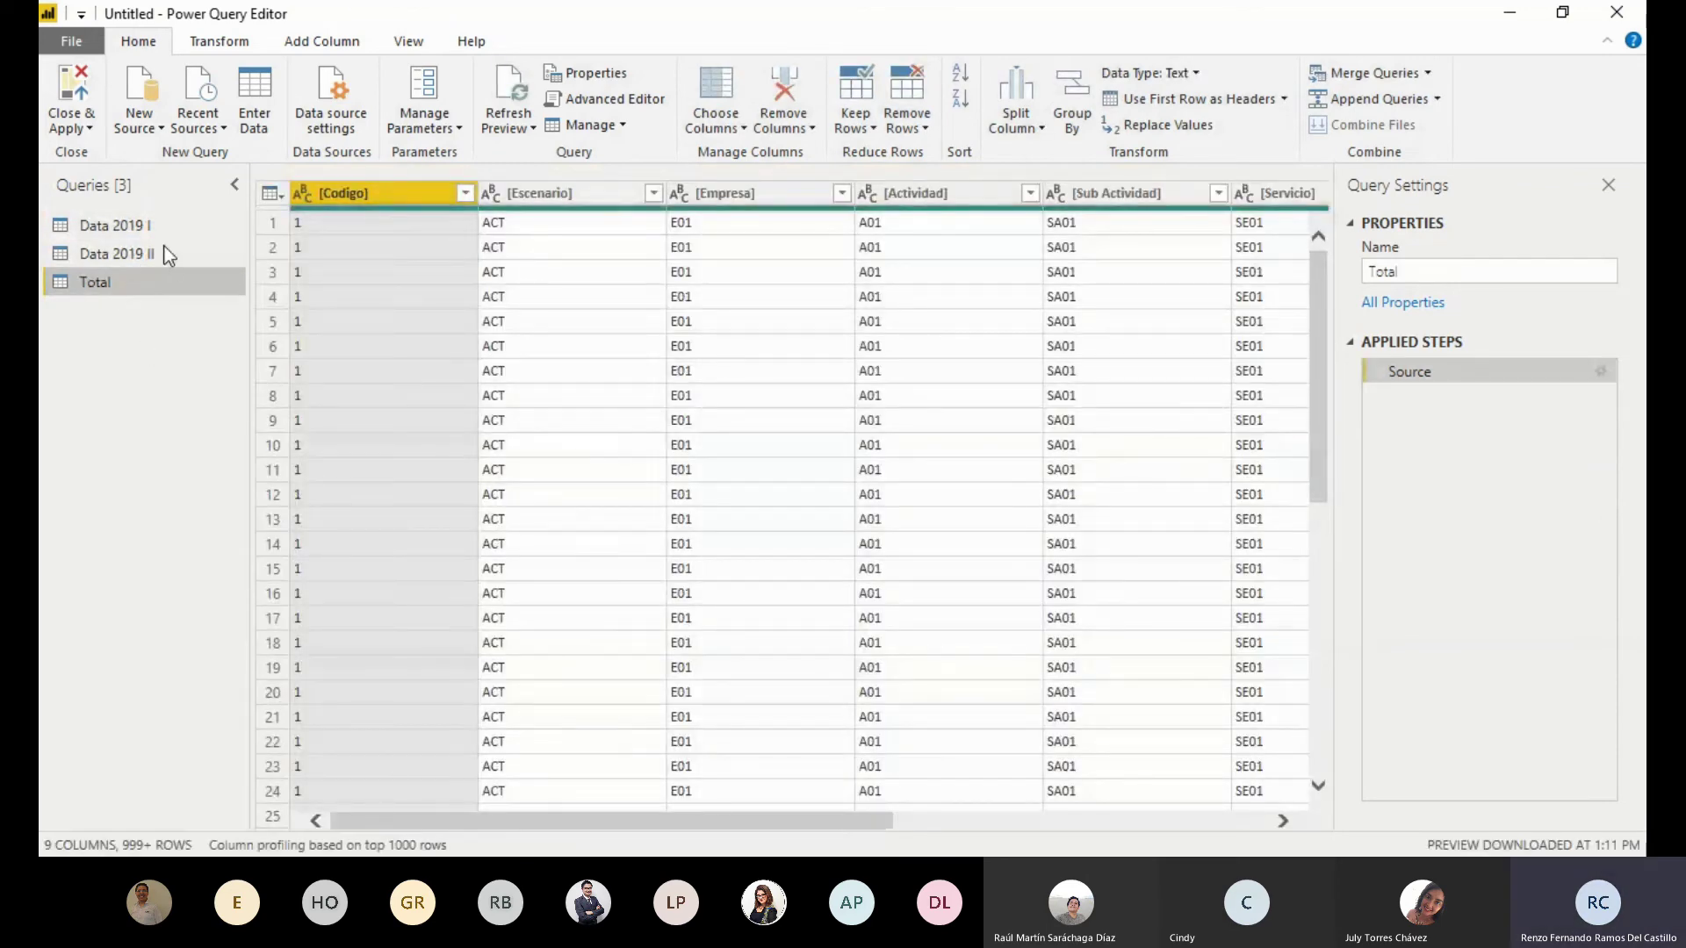
{"action": "left_click", "coordinate": [130, 224]}
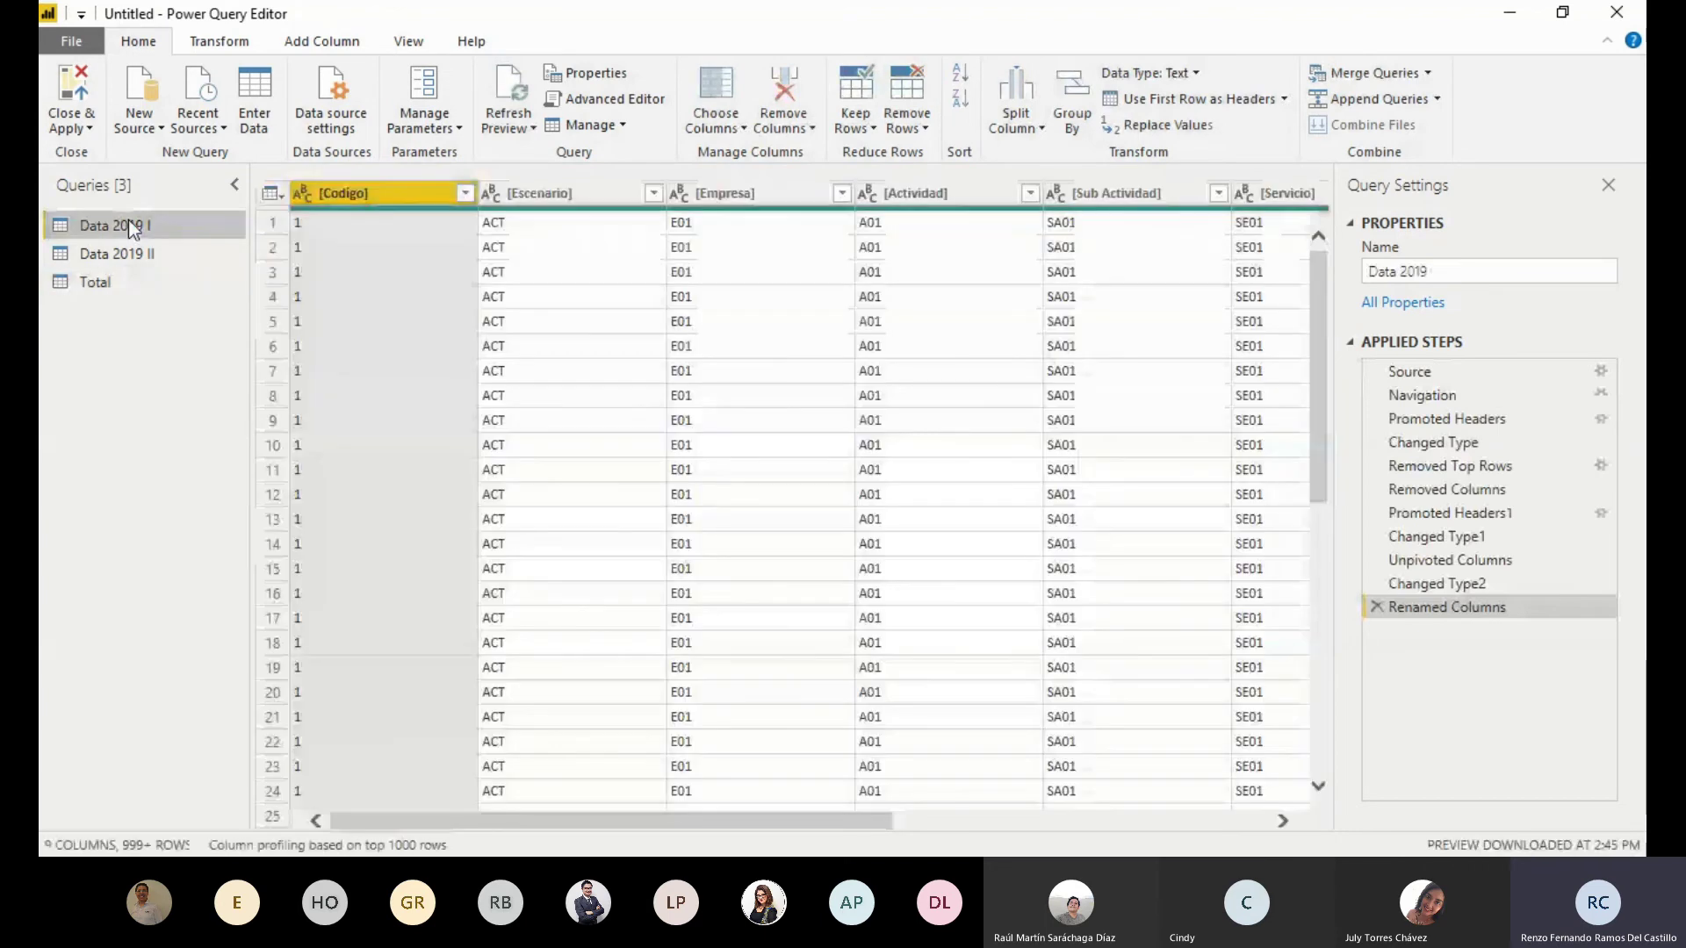
{"action": "left_click", "coordinate": [106, 283]}
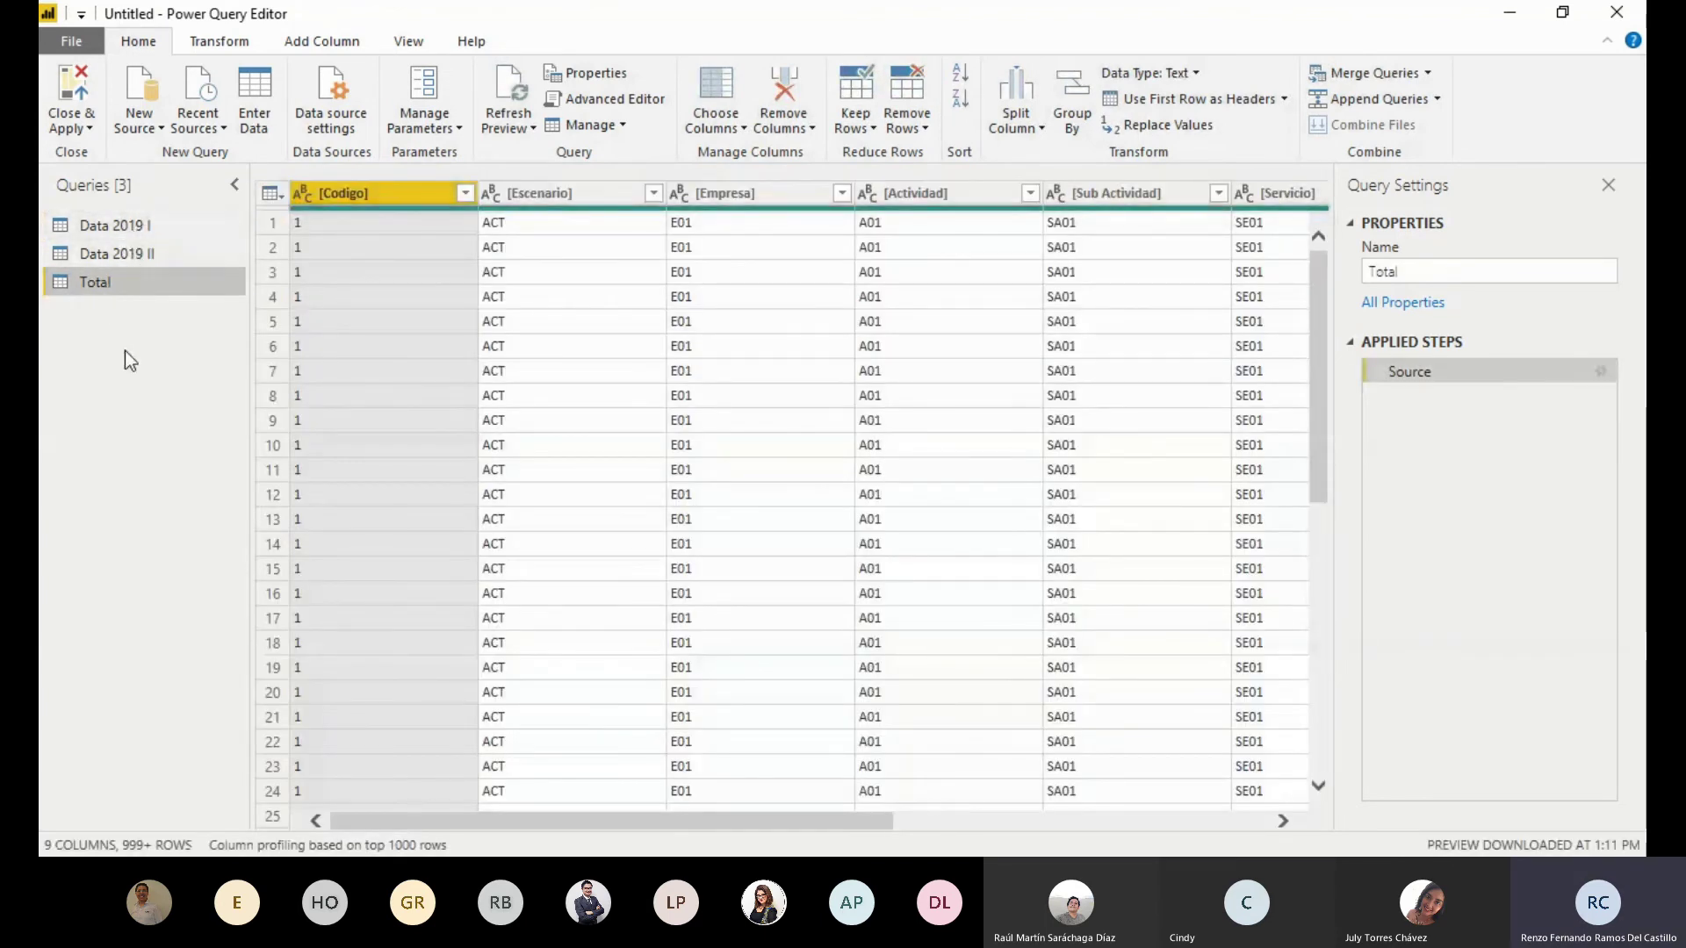
Disable loading for the Data 2019 I and Data 2019 II source queries
{"action": "left_click", "coordinate": [140, 227]}
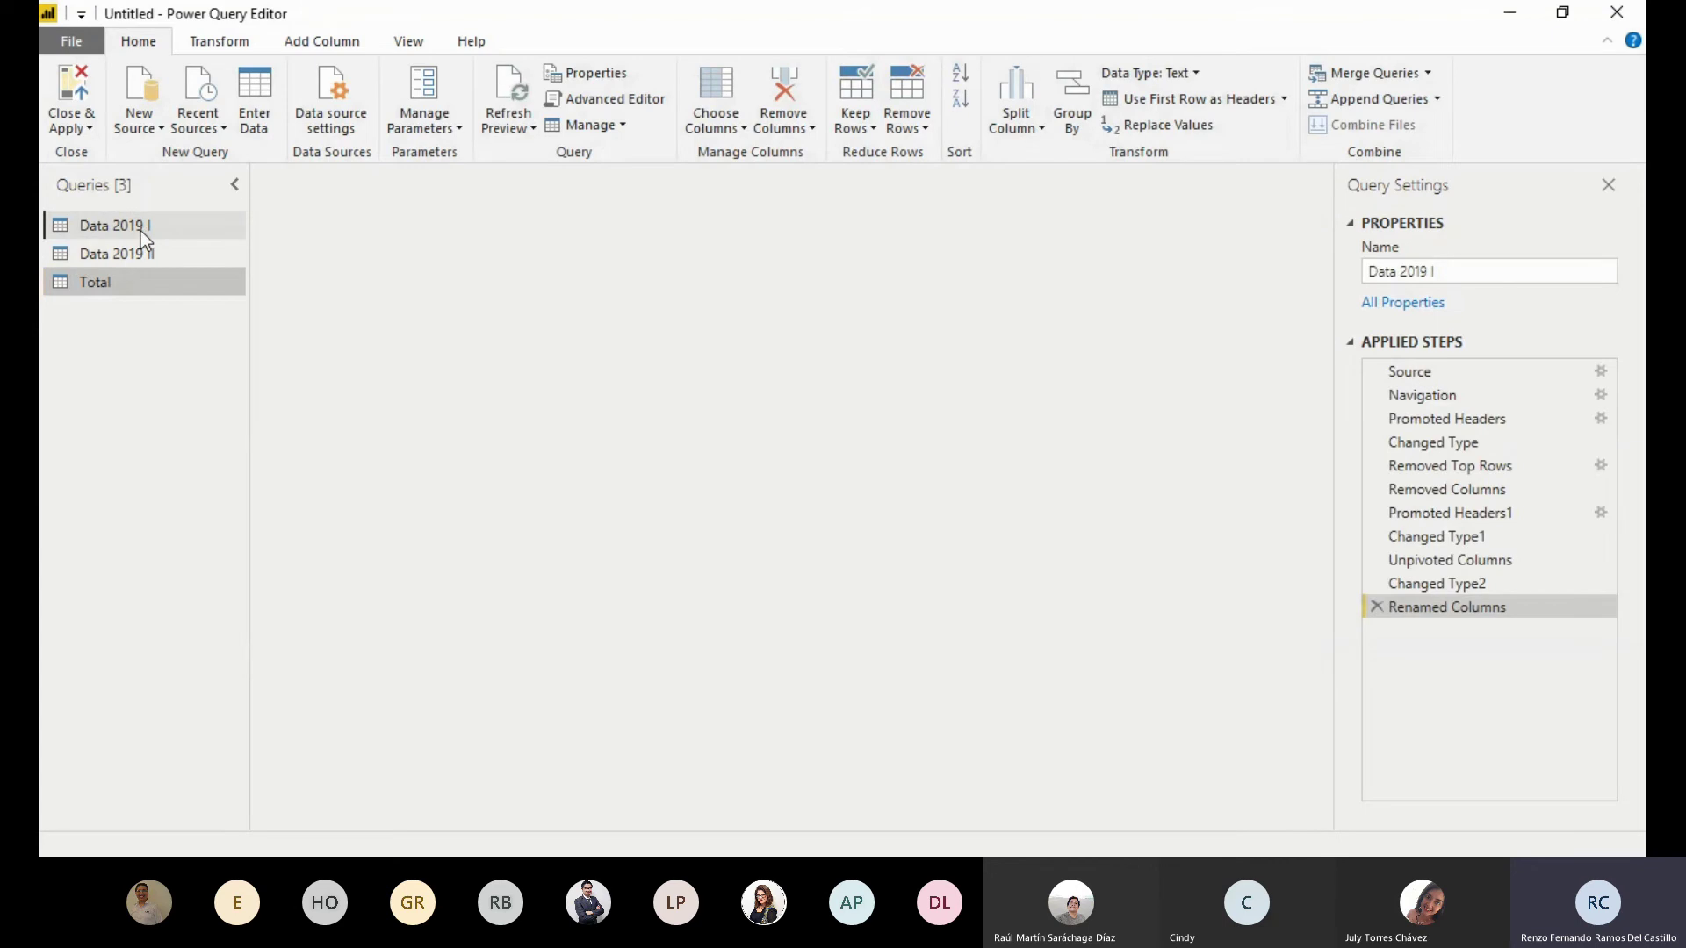
{"action": "right_click", "coordinate": [141, 230]}
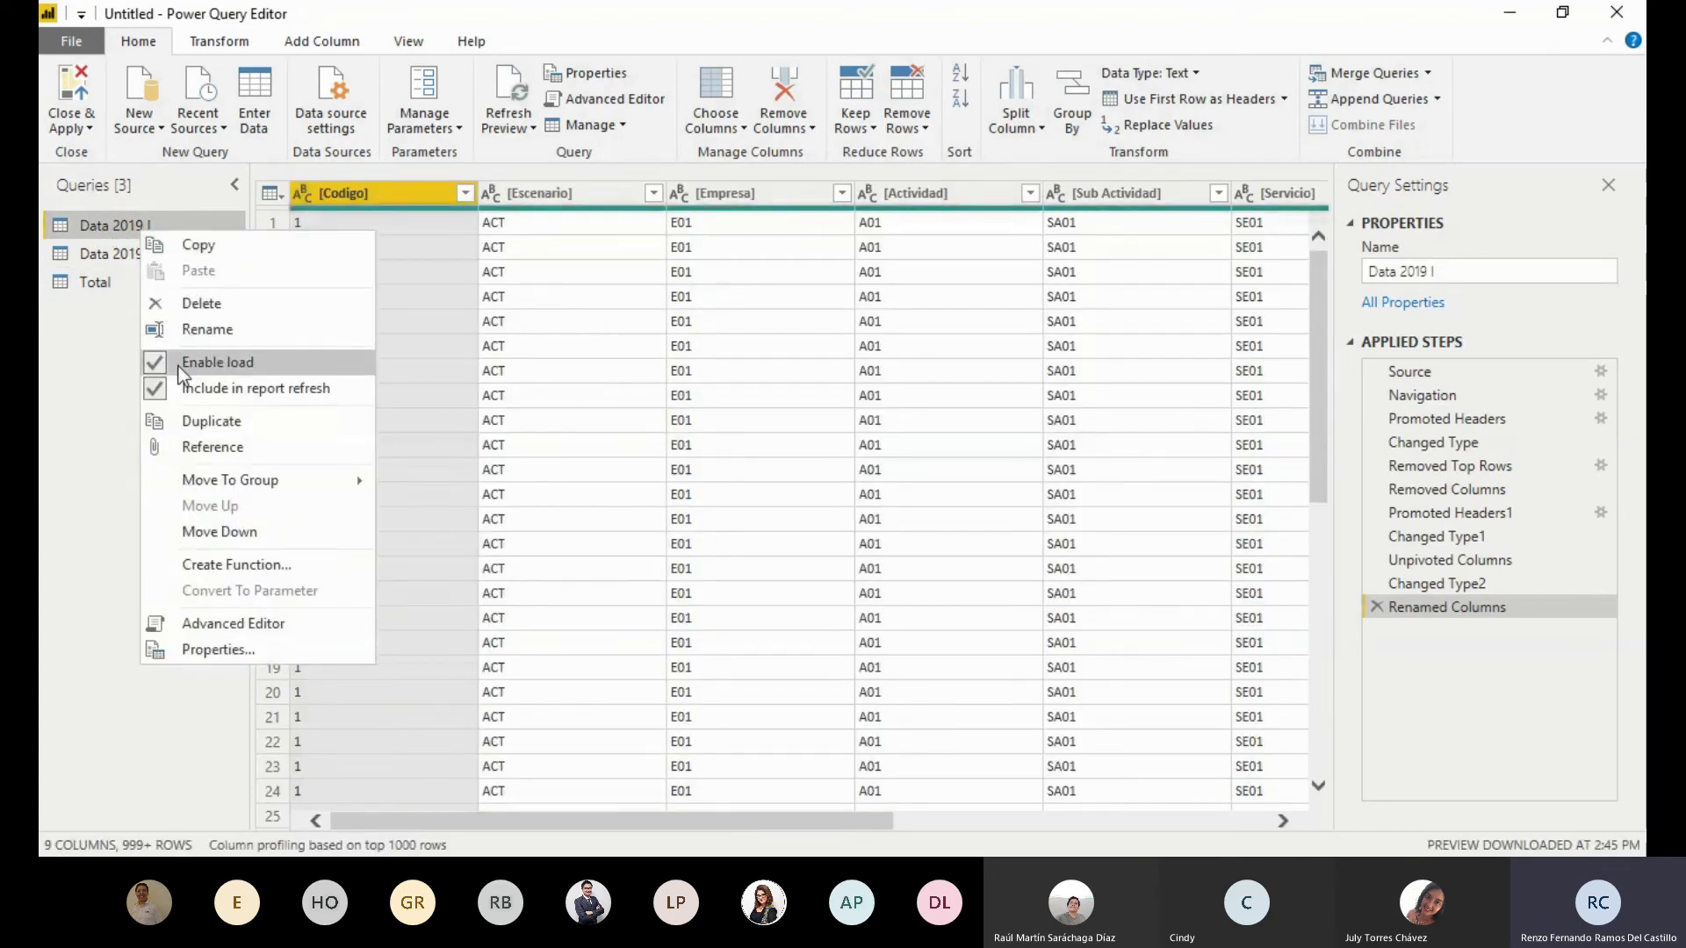
{"action": "left_click", "coordinate": [161, 364]}
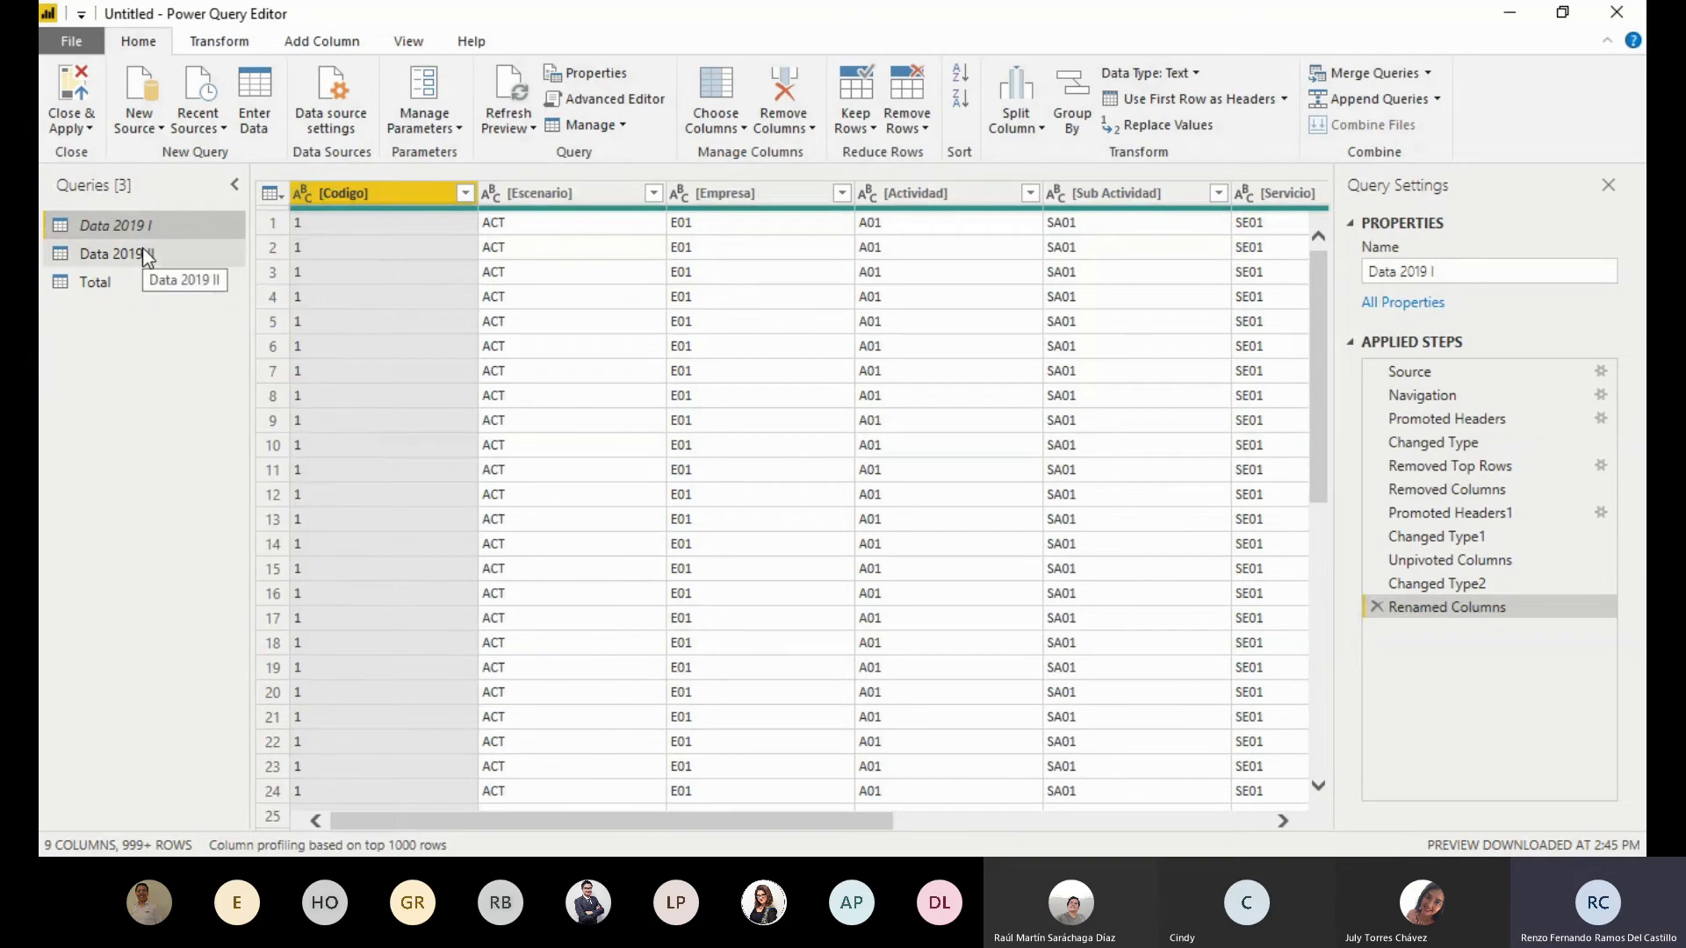
{"action": "left_click", "coordinate": [142, 251]}
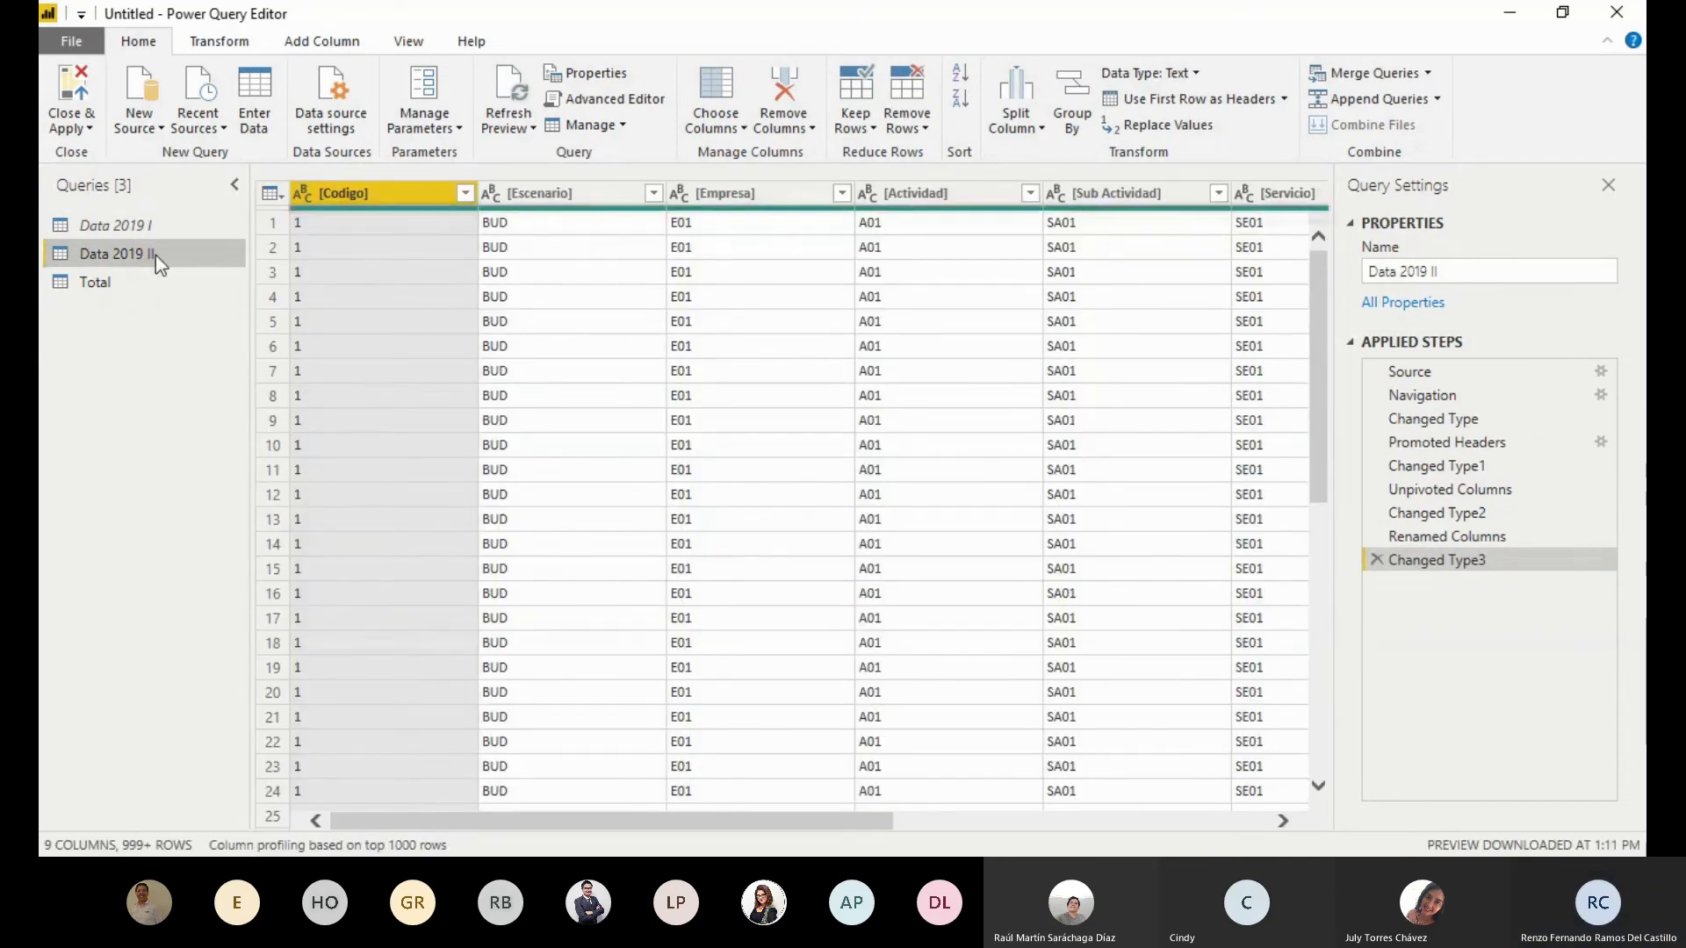
{"action": "right_click", "coordinate": [158, 255]}
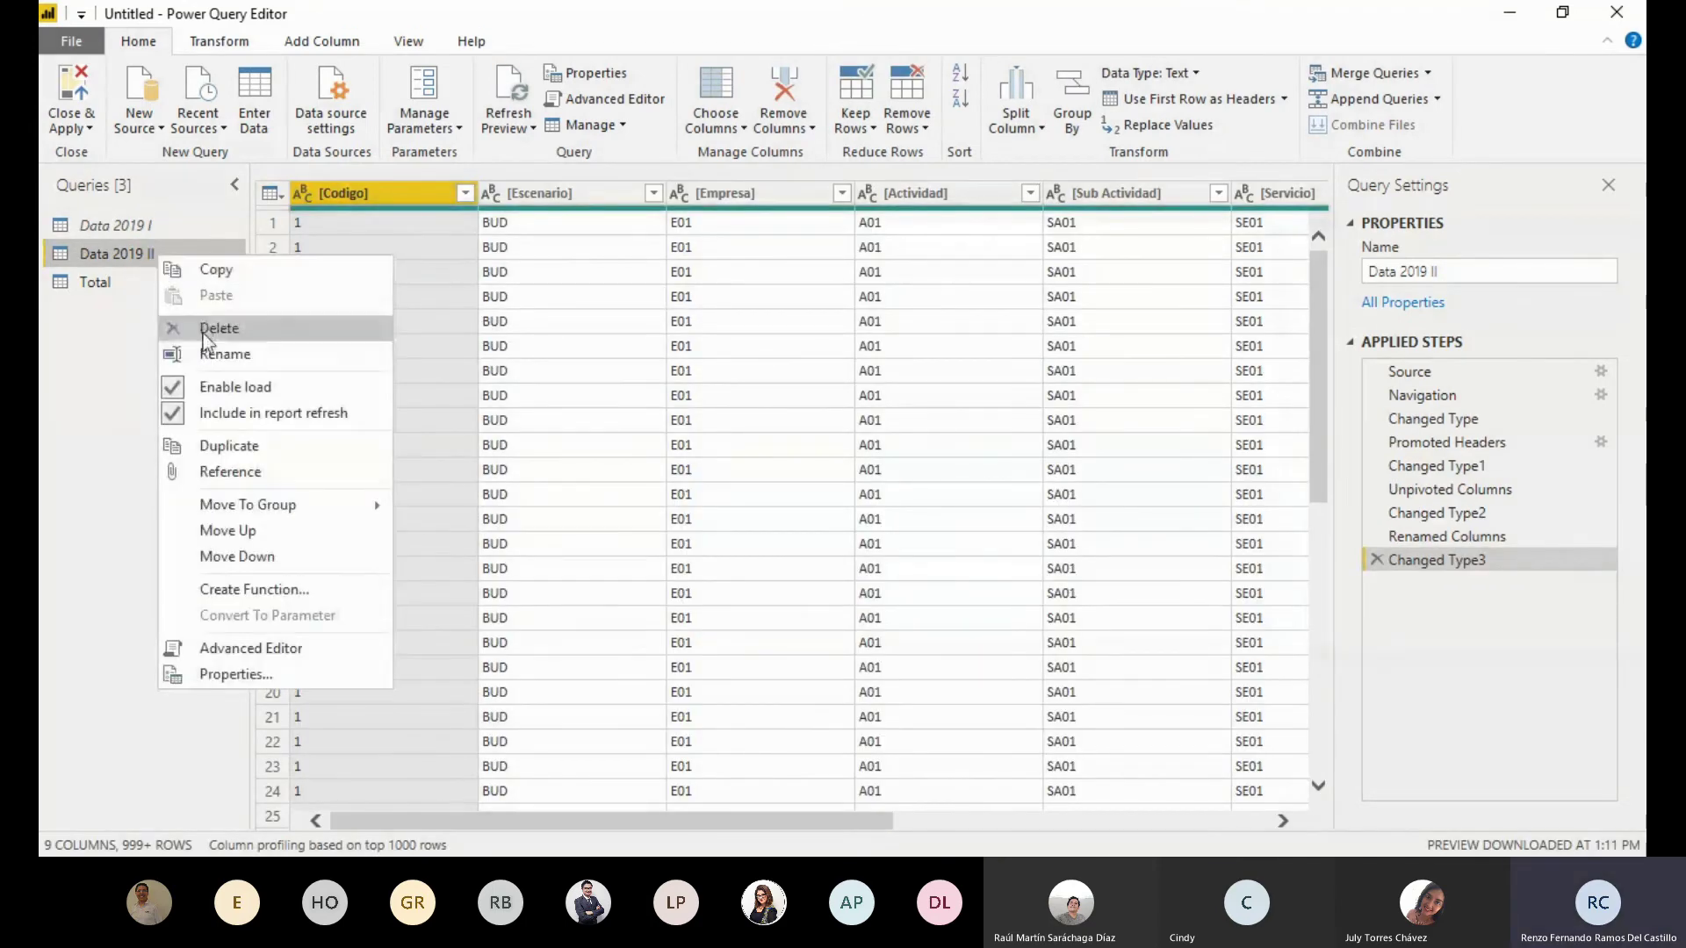
{"action": "left_click", "coordinate": [209, 384]}
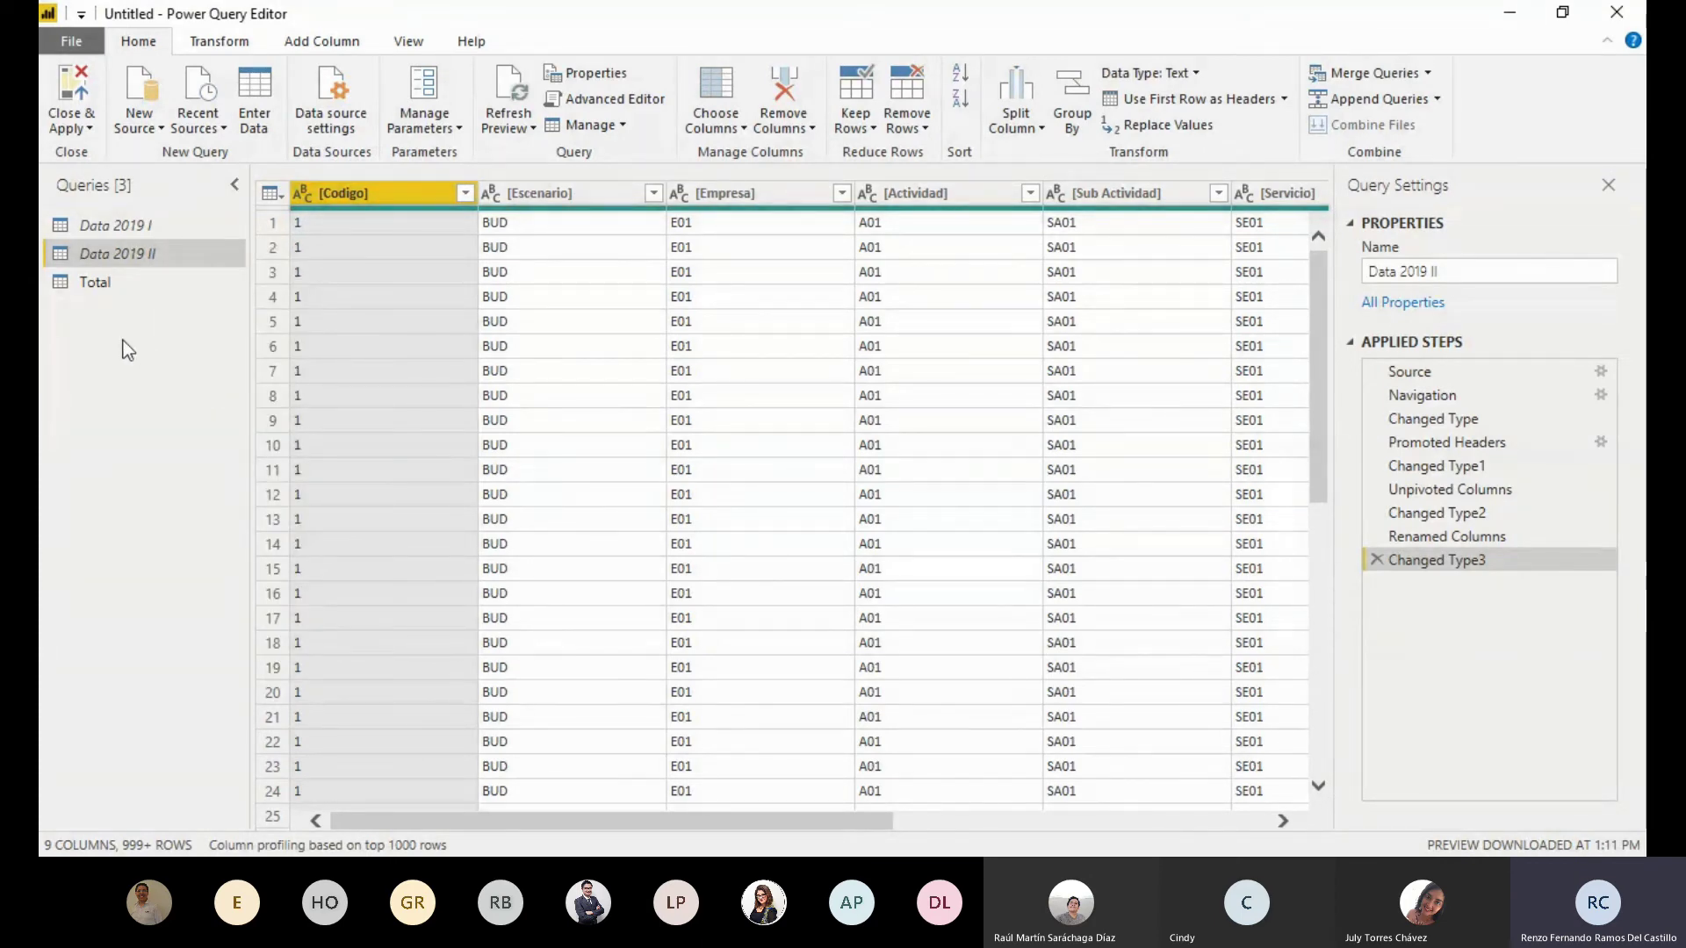
Return to the Total query and apply the query changes to load it into the report
{"action": "left_click", "coordinate": [110, 286]}
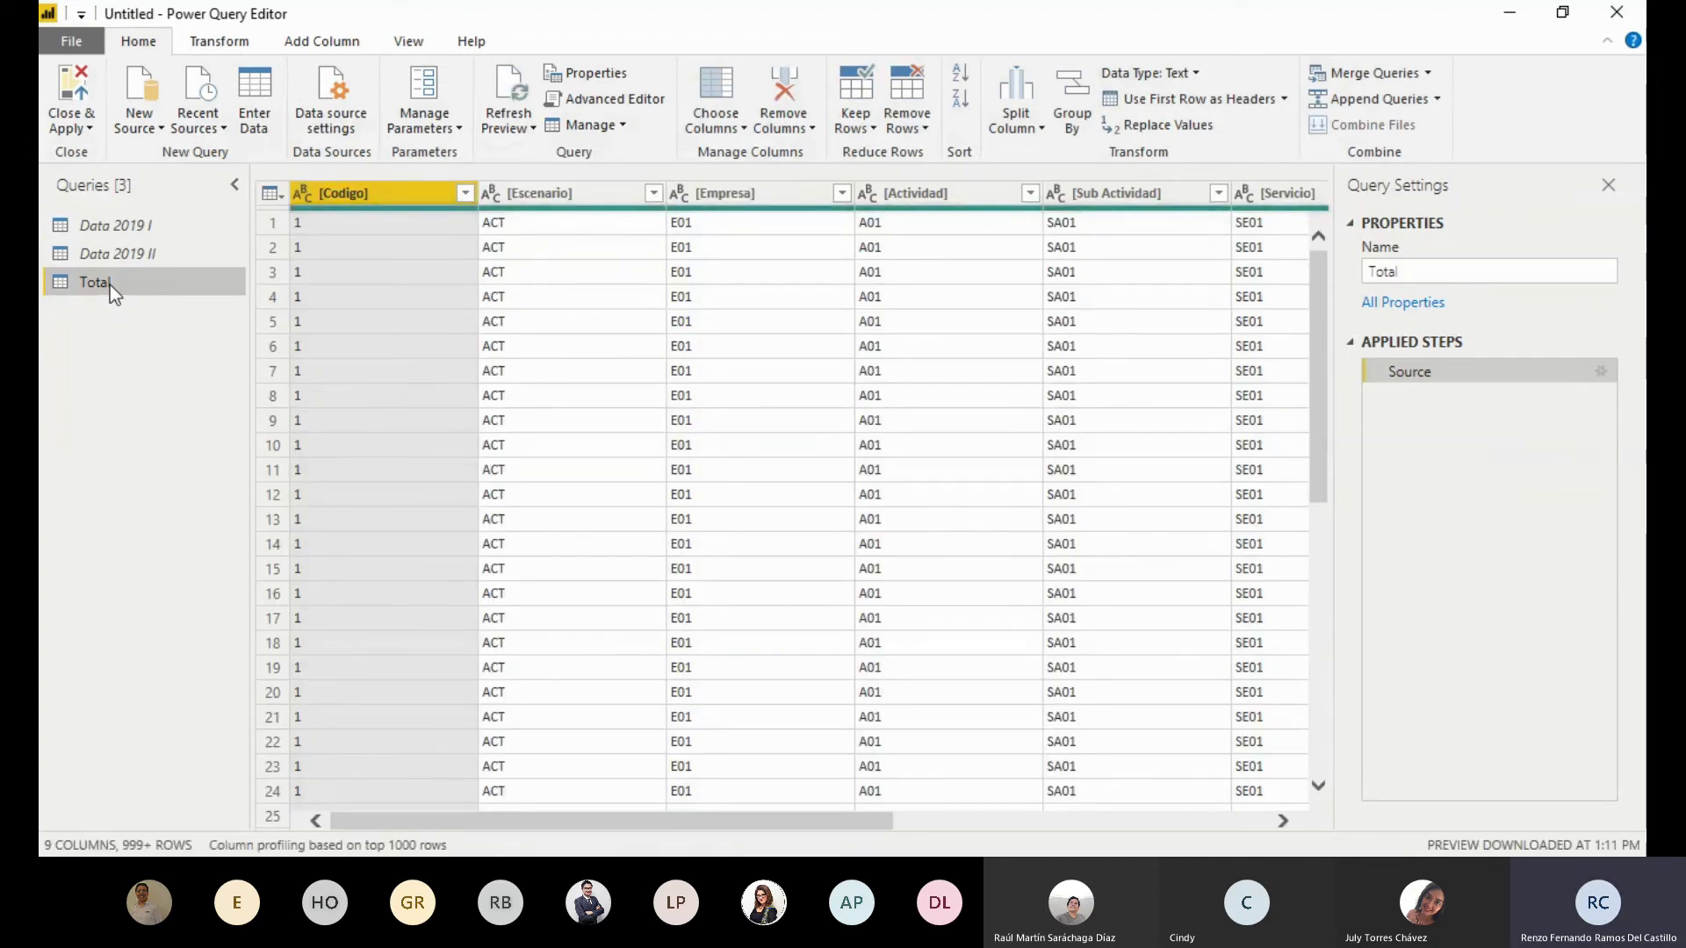
{"action": "left_click", "coordinate": [82, 91]}
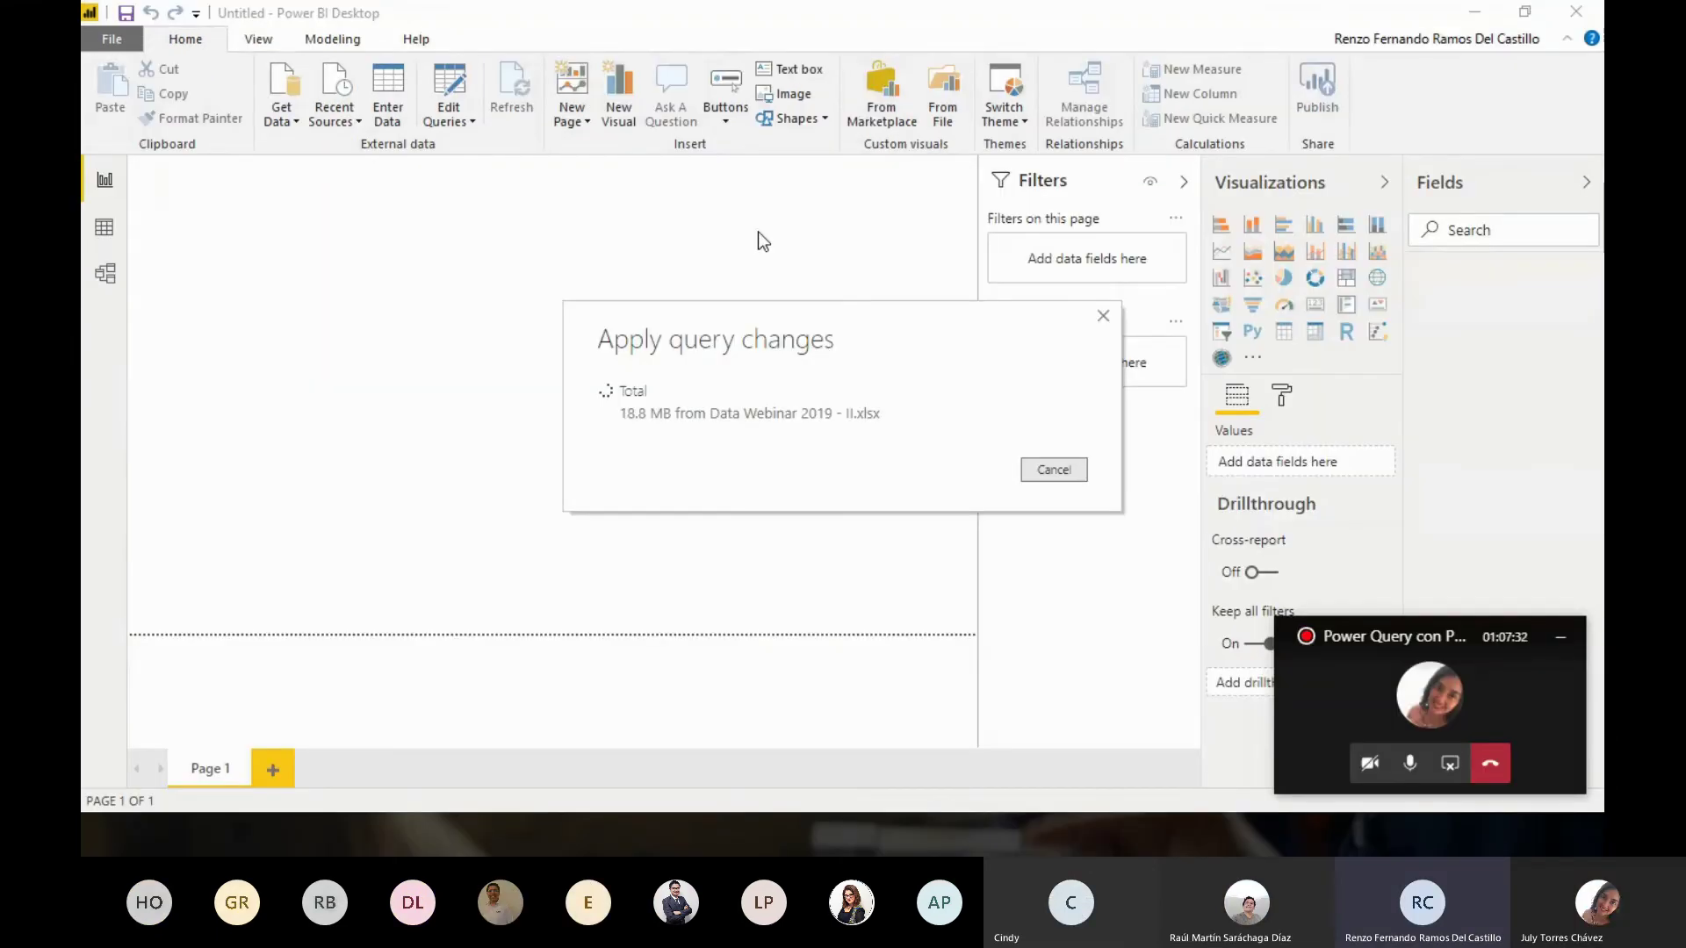
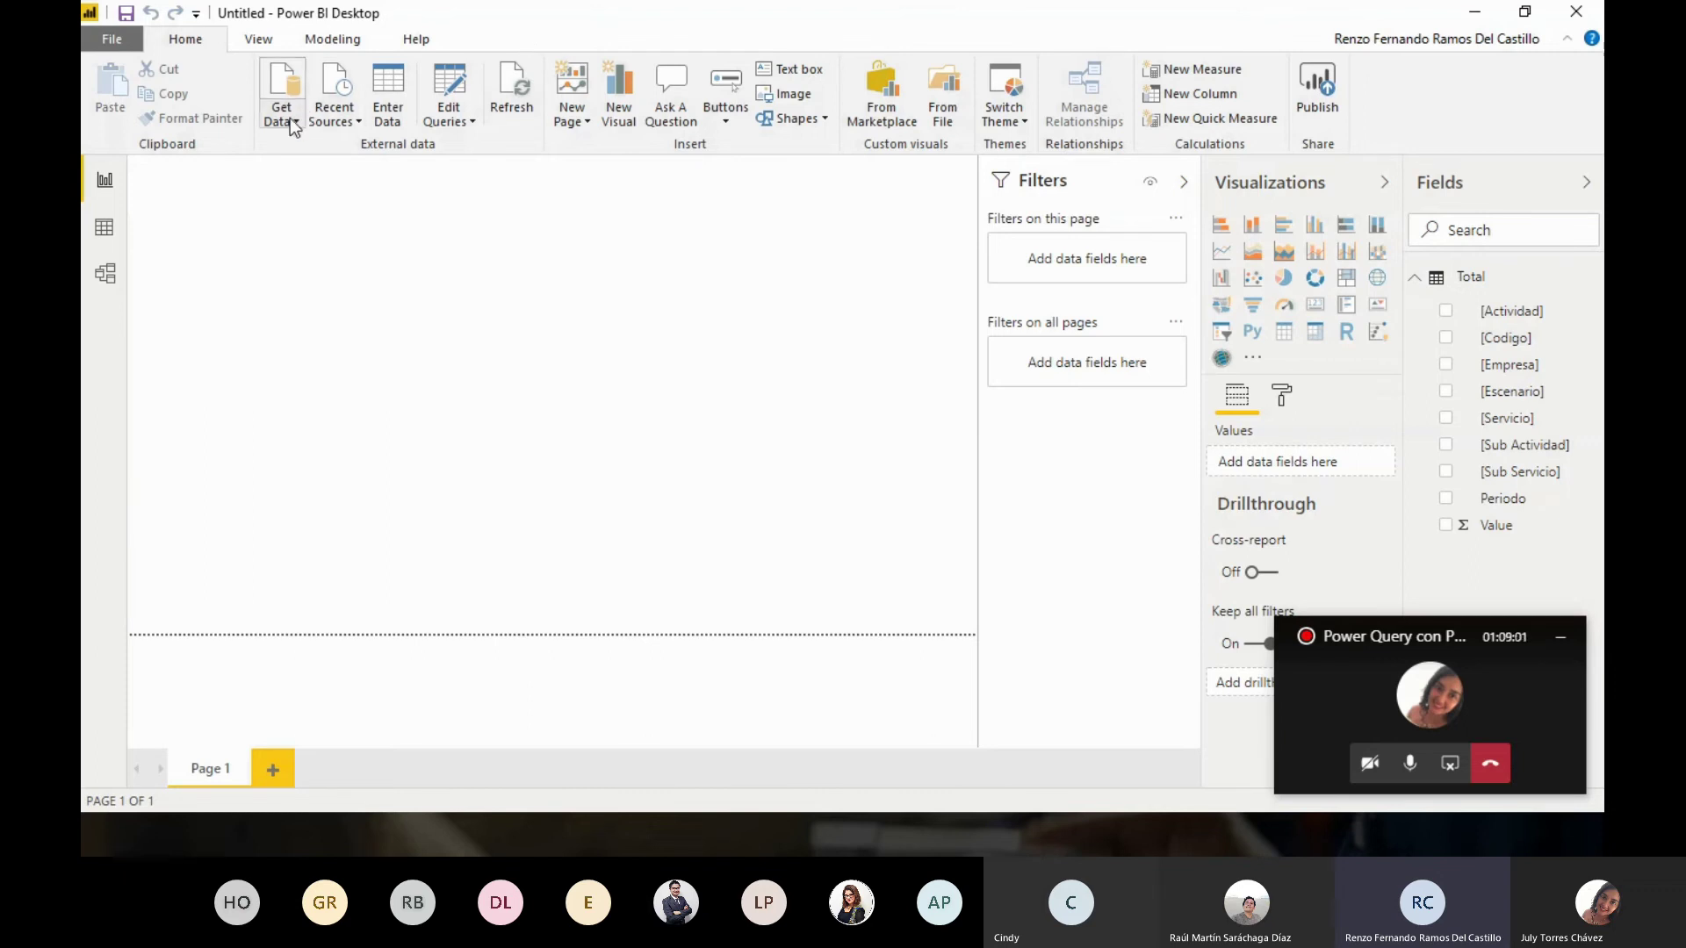
Create a new blank report and dismiss its welcome screen
{"action": "left_click", "coordinate": [110, 41]}
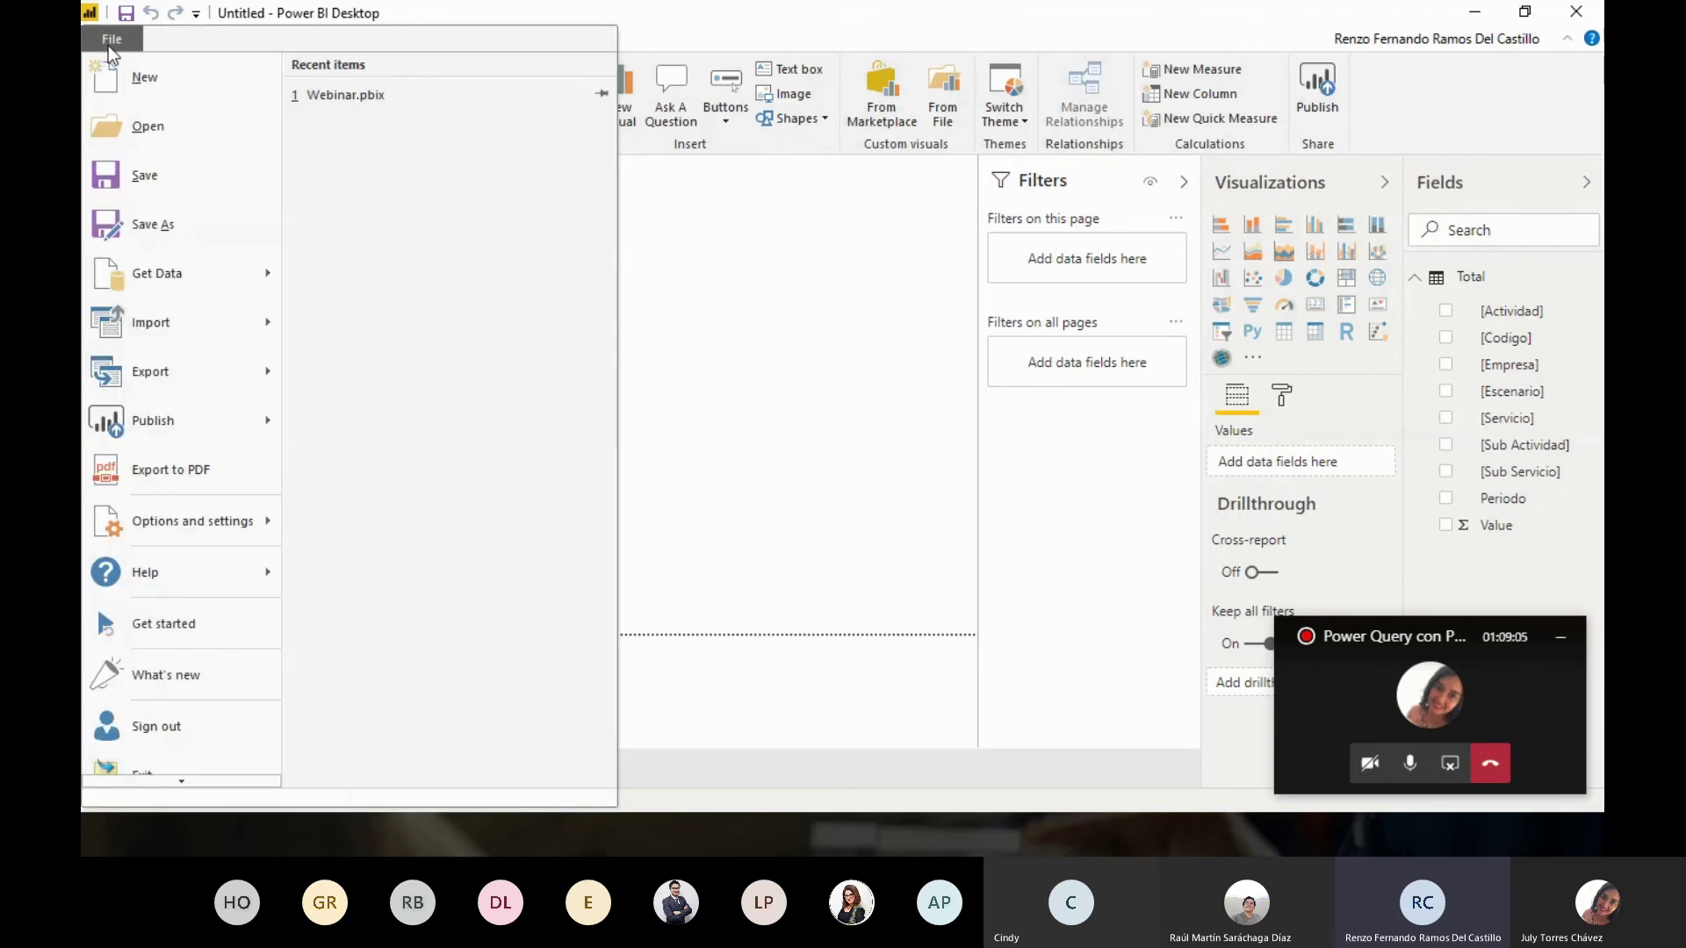
{"action": "left_click", "coordinate": [153, 75]}
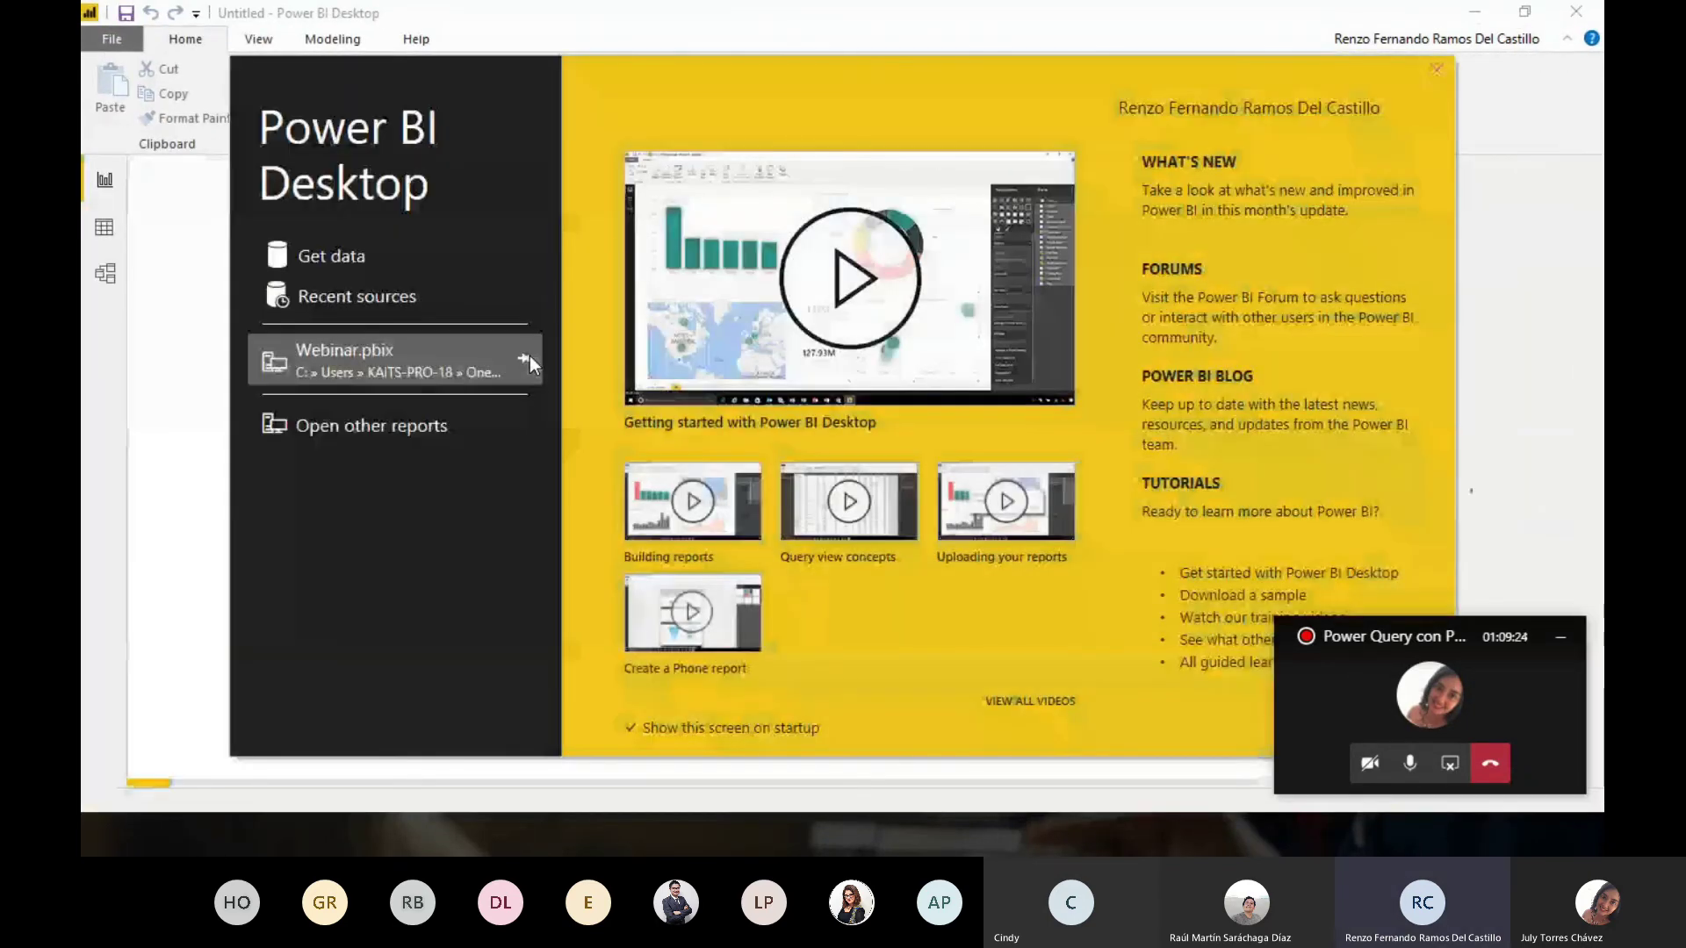
{"action": "left_click", "coordinate": [1437, 71]}
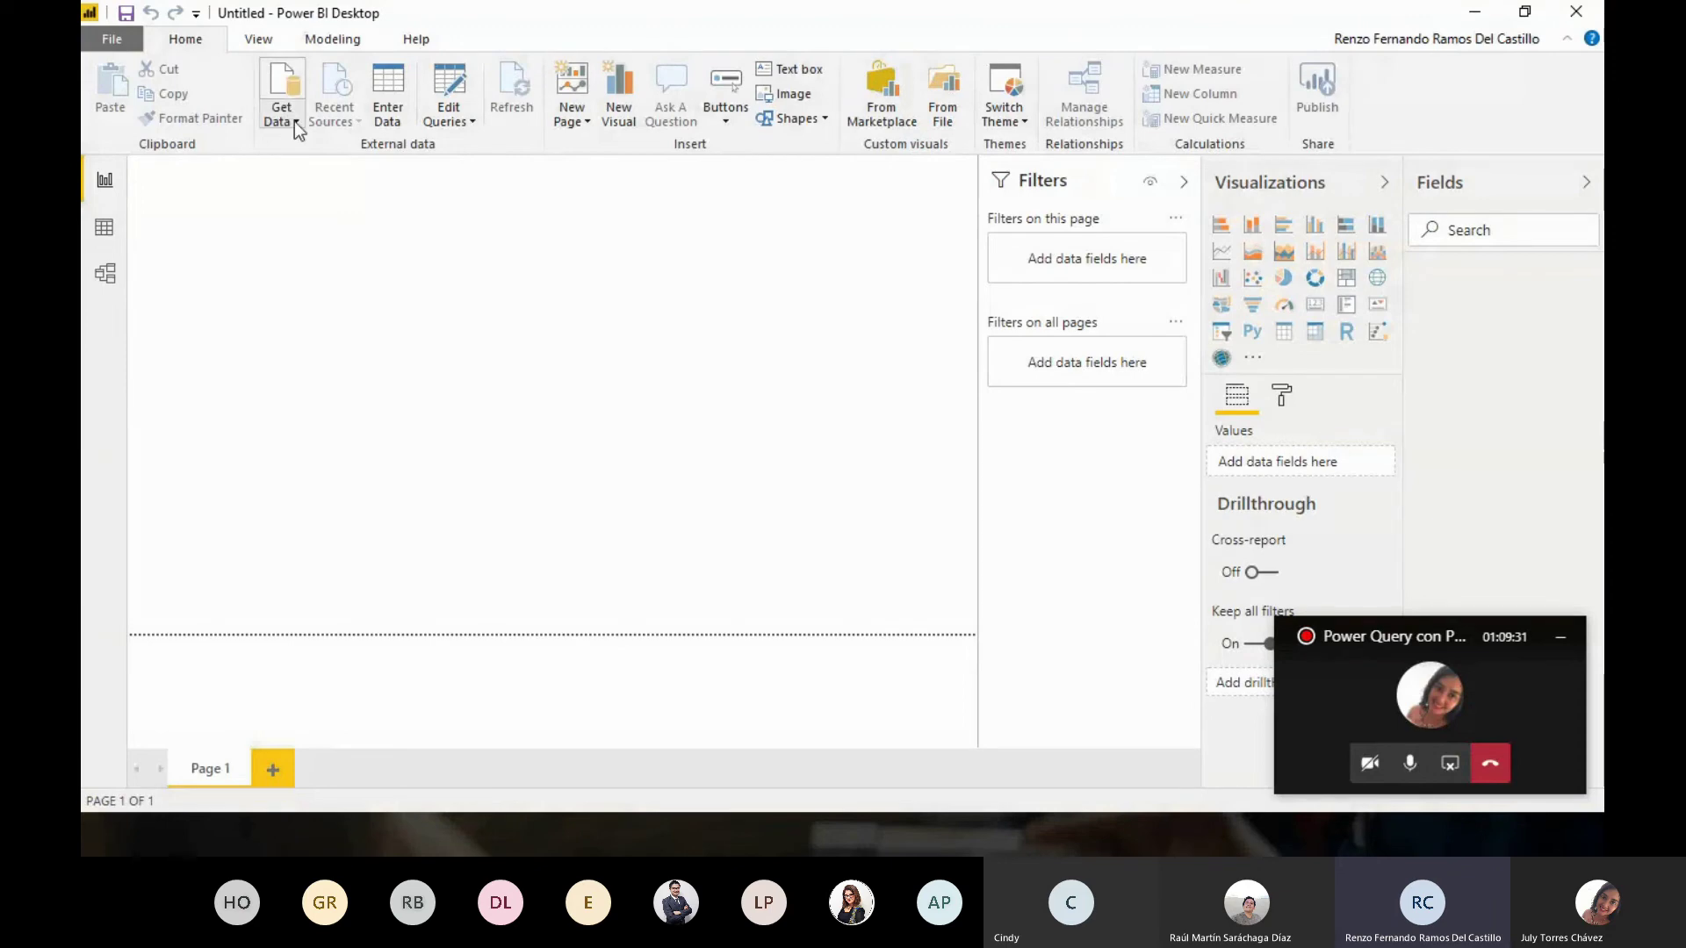
{"action": "left_click", "coordinate": [472, 123]}
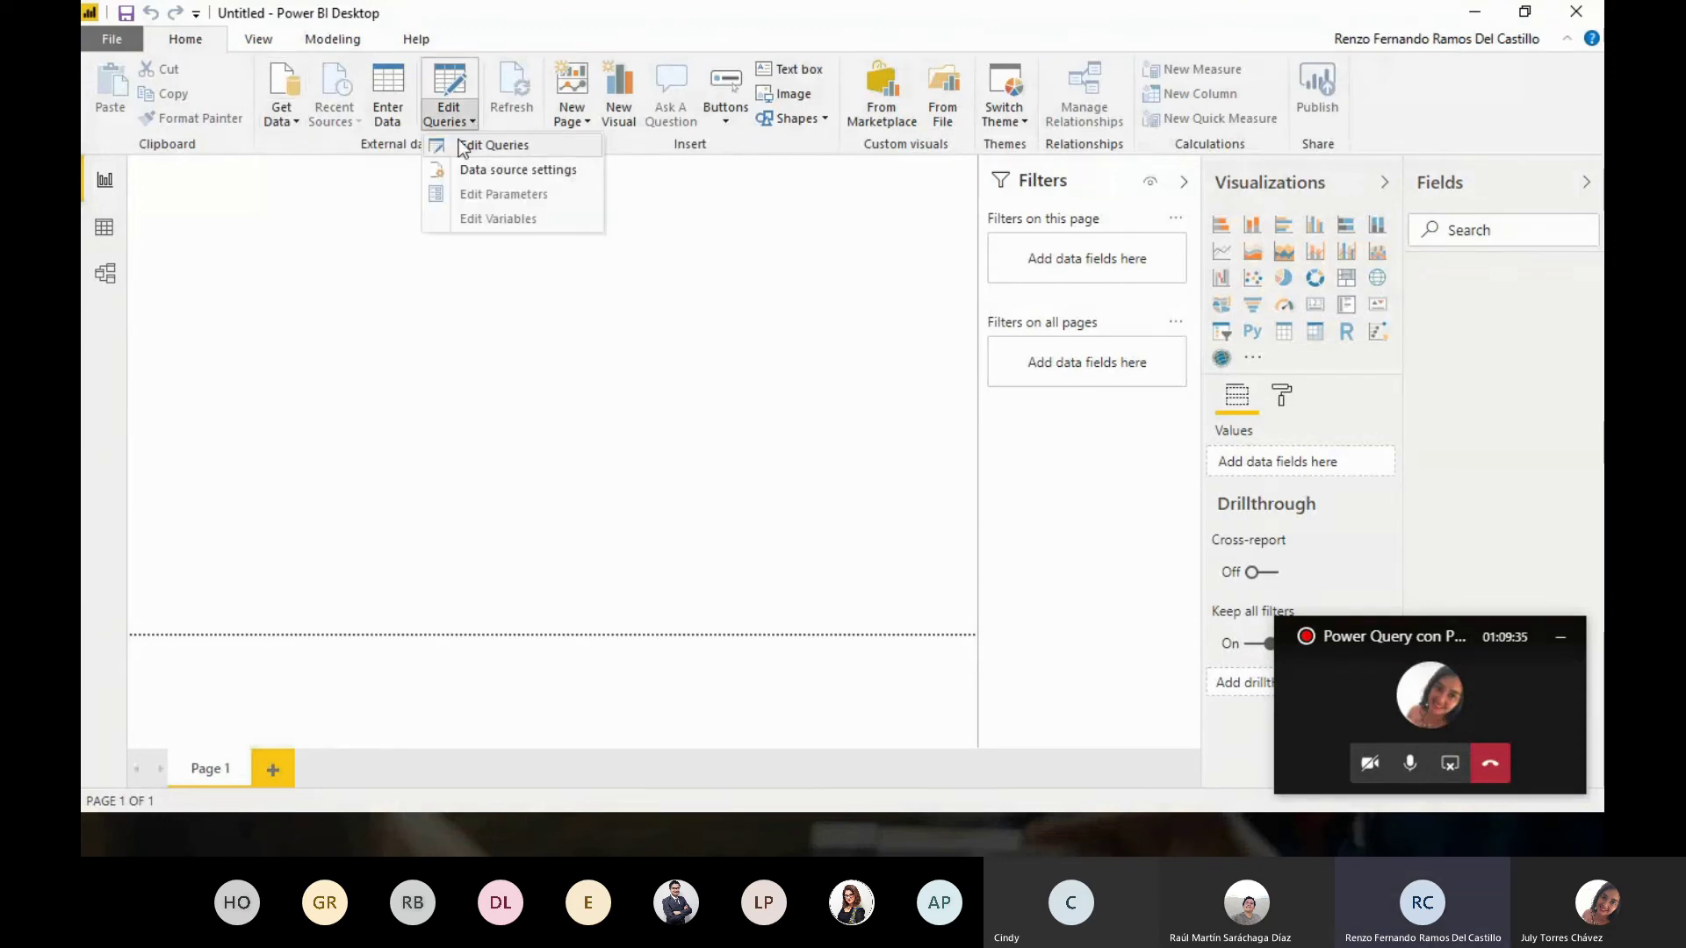
Start a new data connection from the full connector list using the Folder source
{"action": "left_click", "coordinate": [287, 122]}
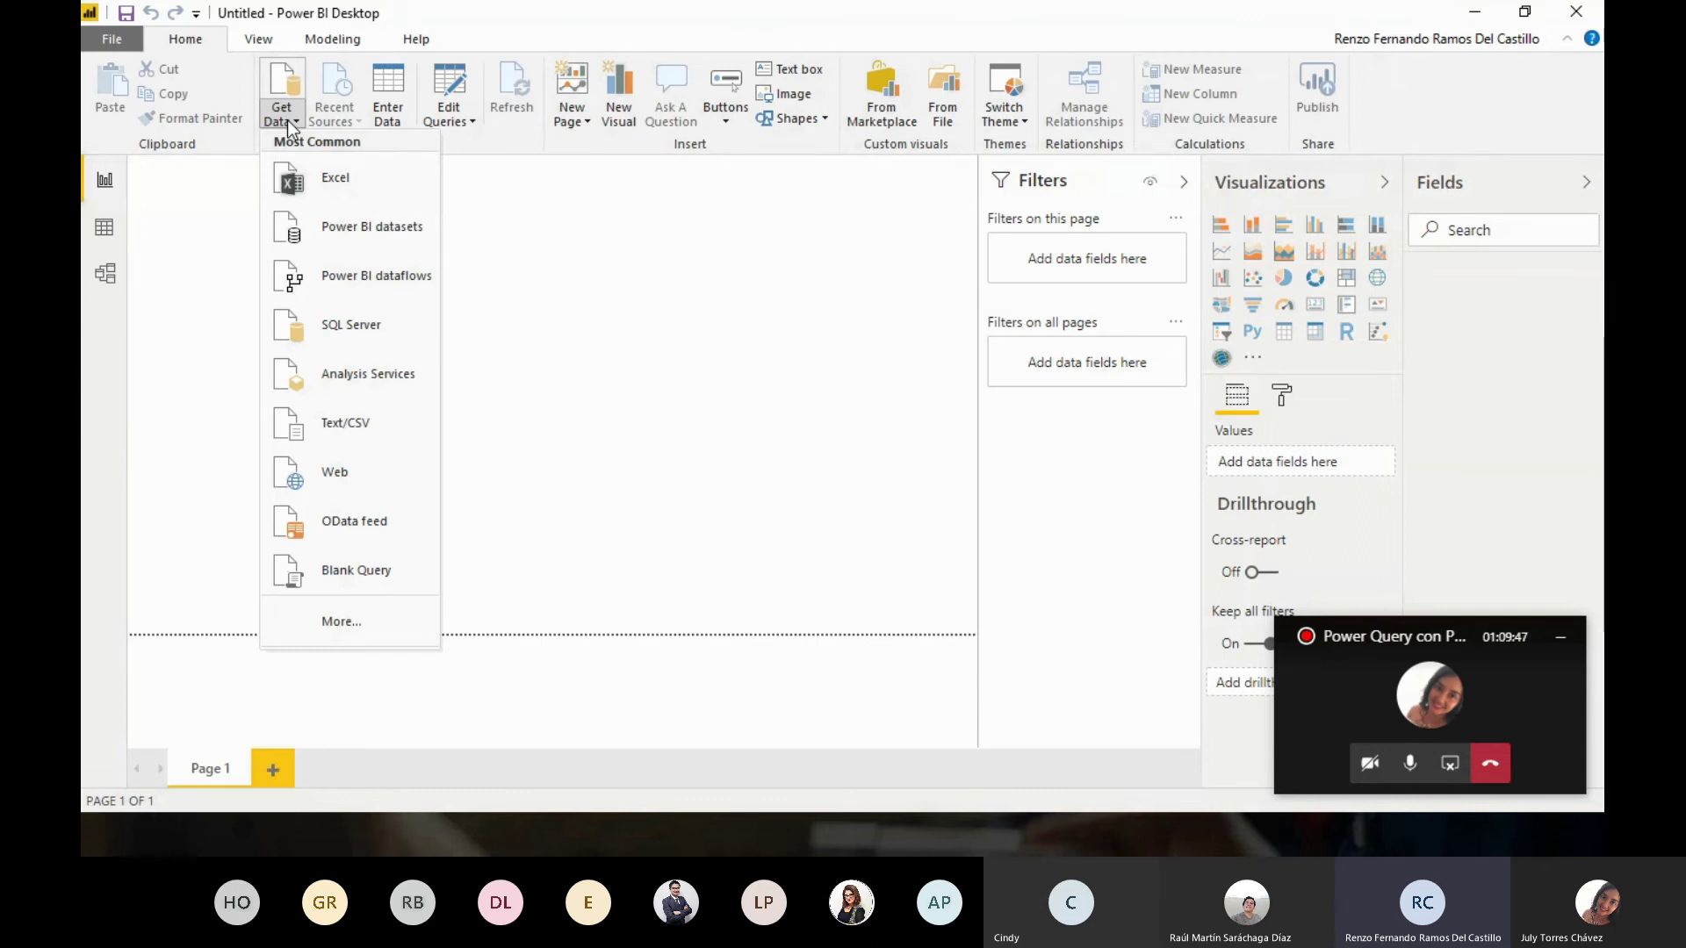
{"action": "left_click", "coordinate": [370, 625]}
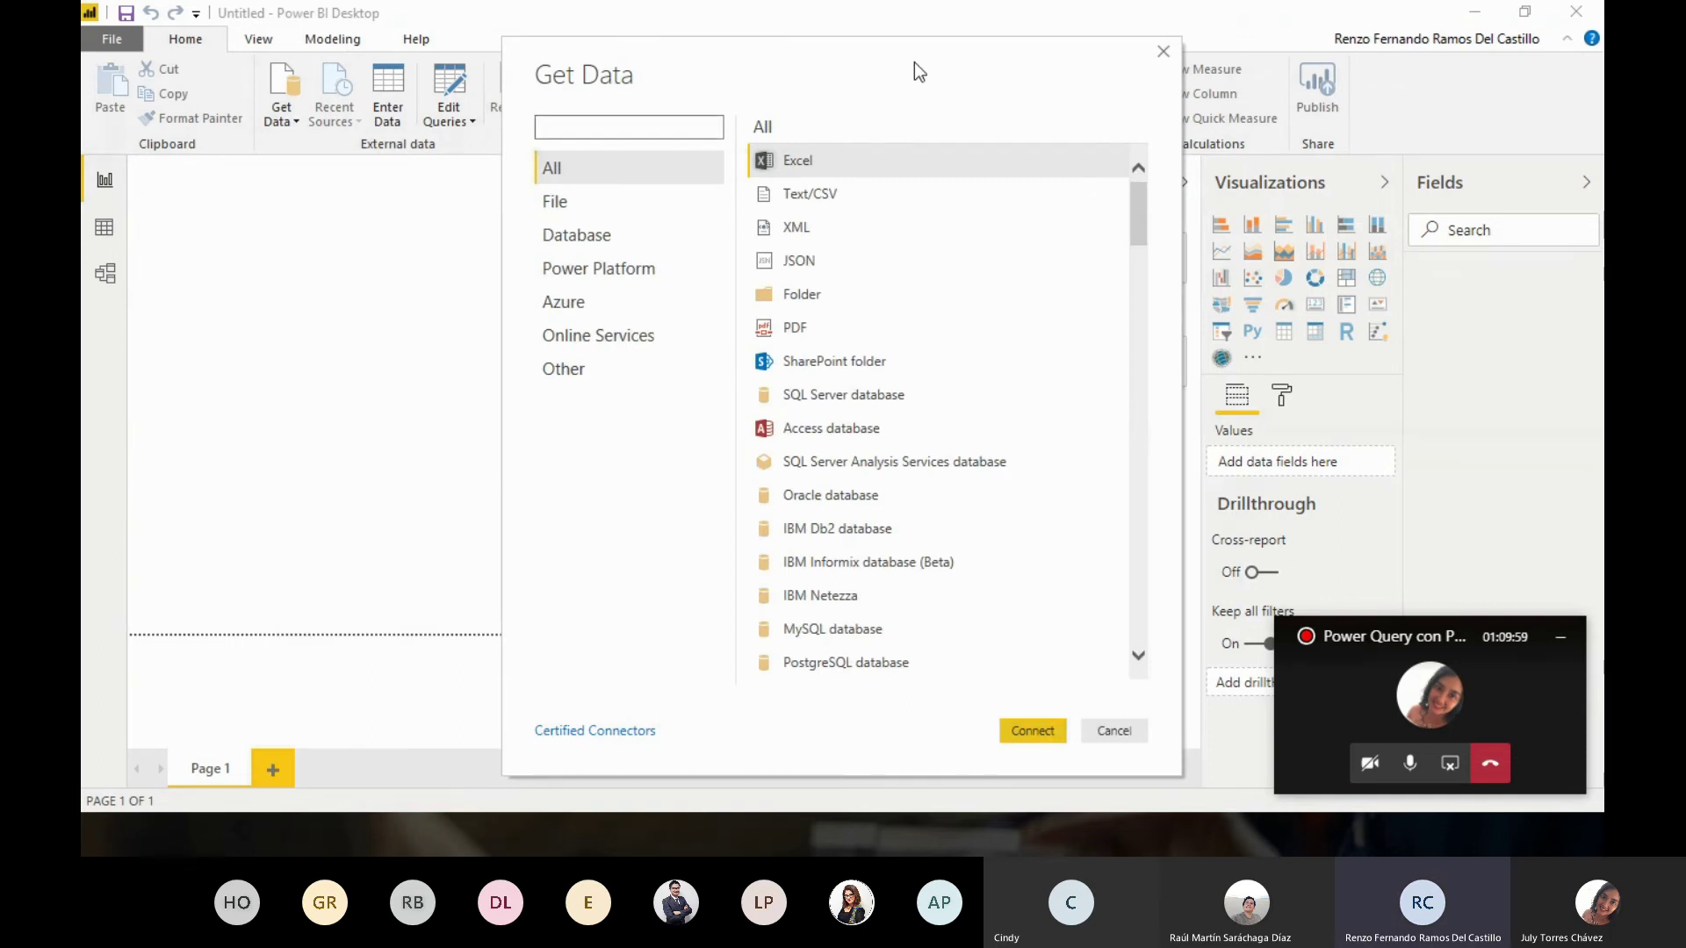
{"action": "left_click_drag", "start_coordinate": [914, 61], "coordinate": [751, 51]}
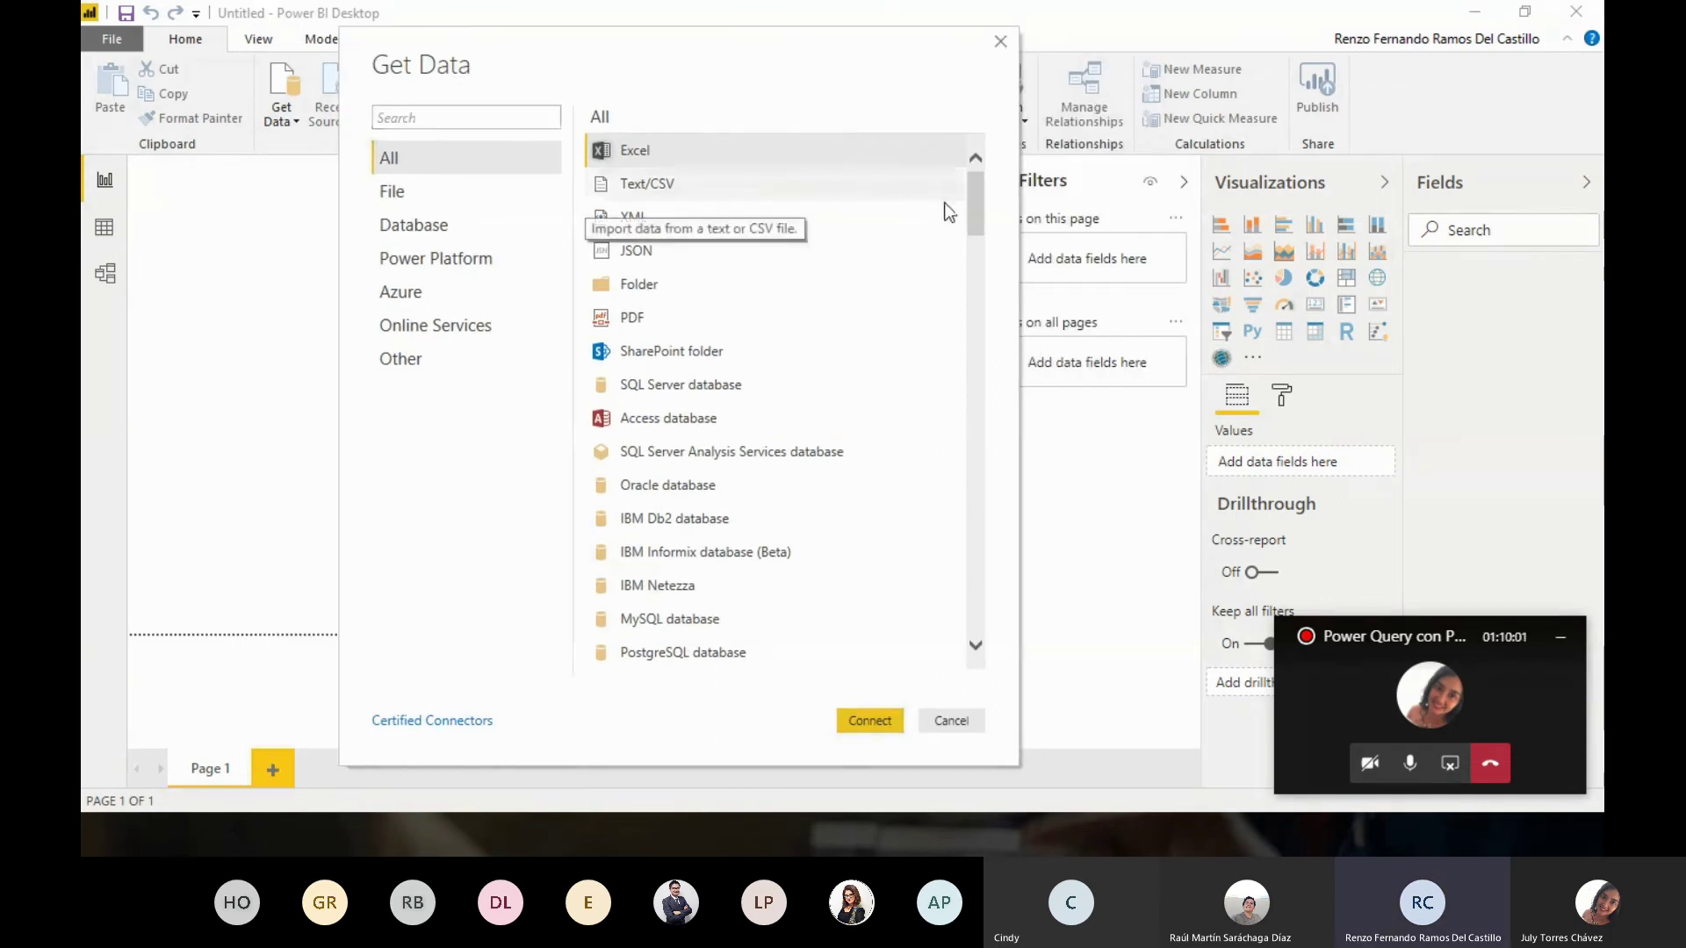
{"action": "left_click", "coordinate": [634, 288]}
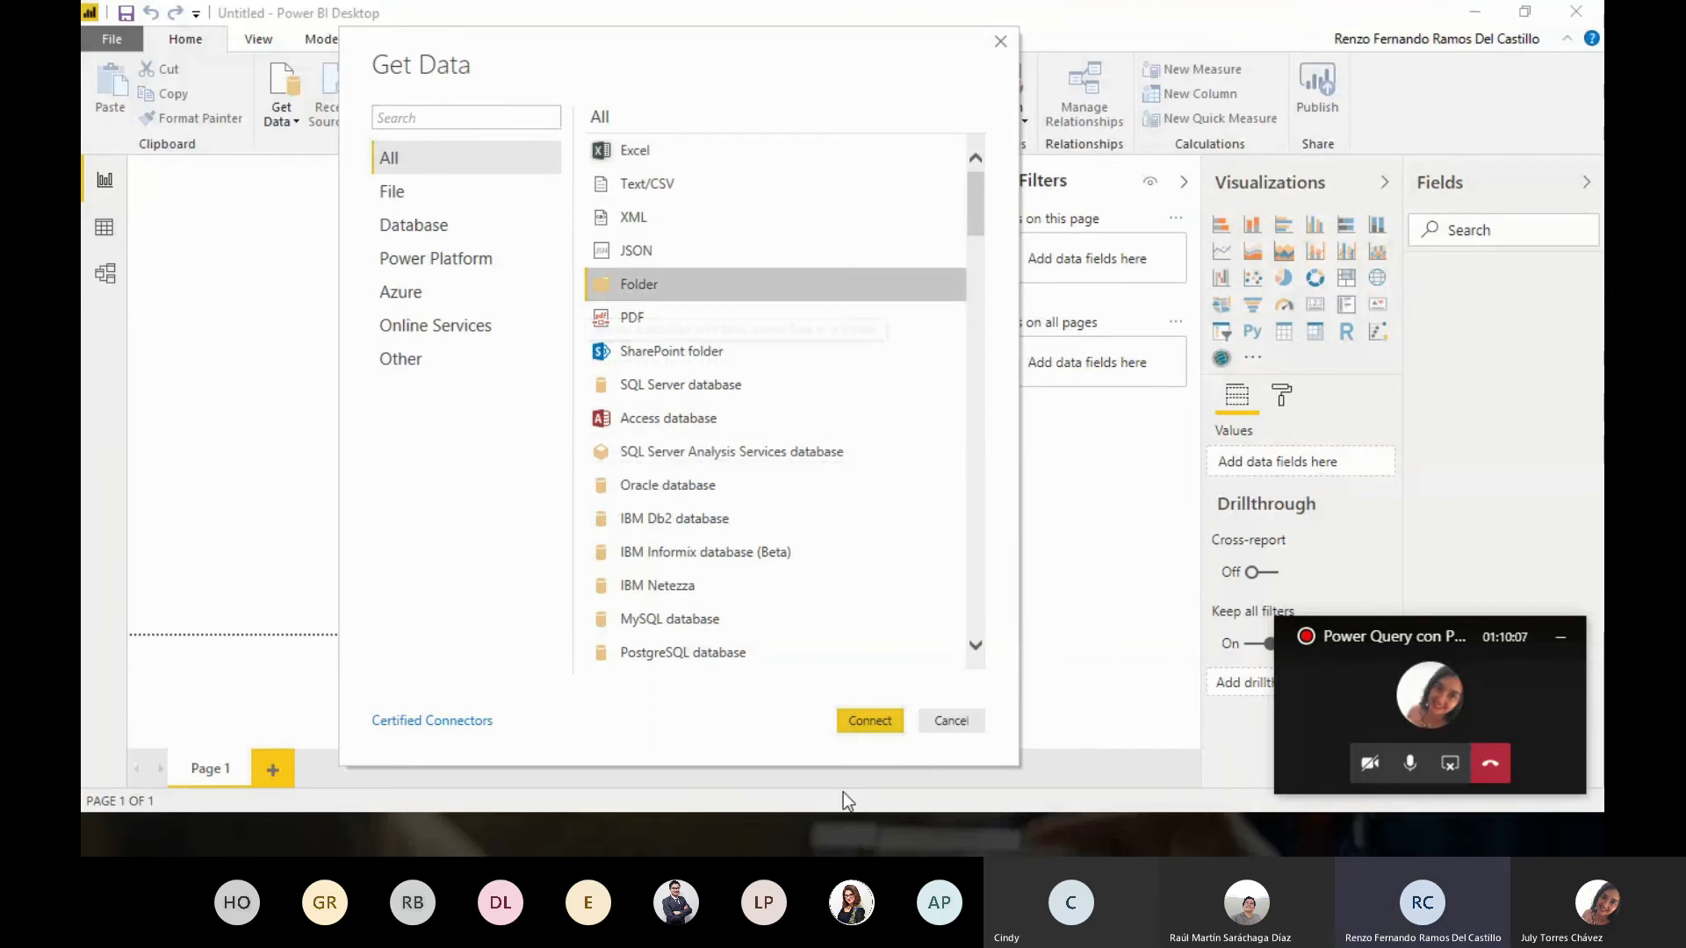
{"action": "left_click", "coordinate": [862, 715]}
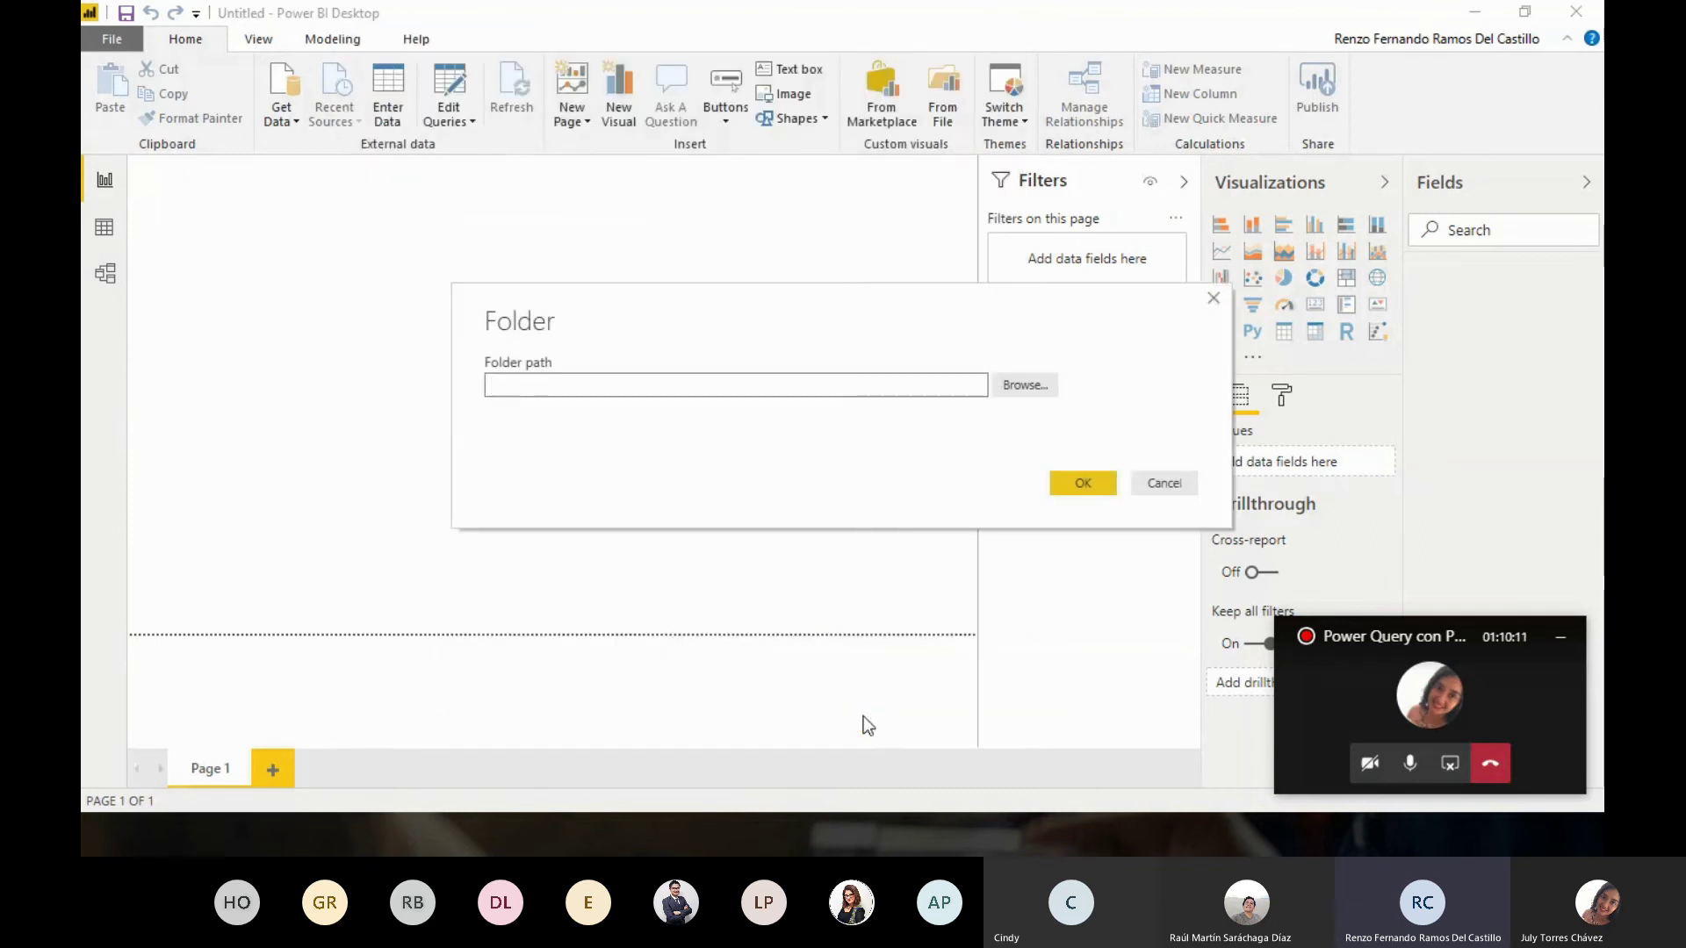
Set the folder path to the subfolder of Carpeta Carga under WEBINARS in the company OneDrive and connect to it
{"action": "left_click", "coordinate": [911, 392]}
{"action": "left_click", "coordinate": [1020, 385]}
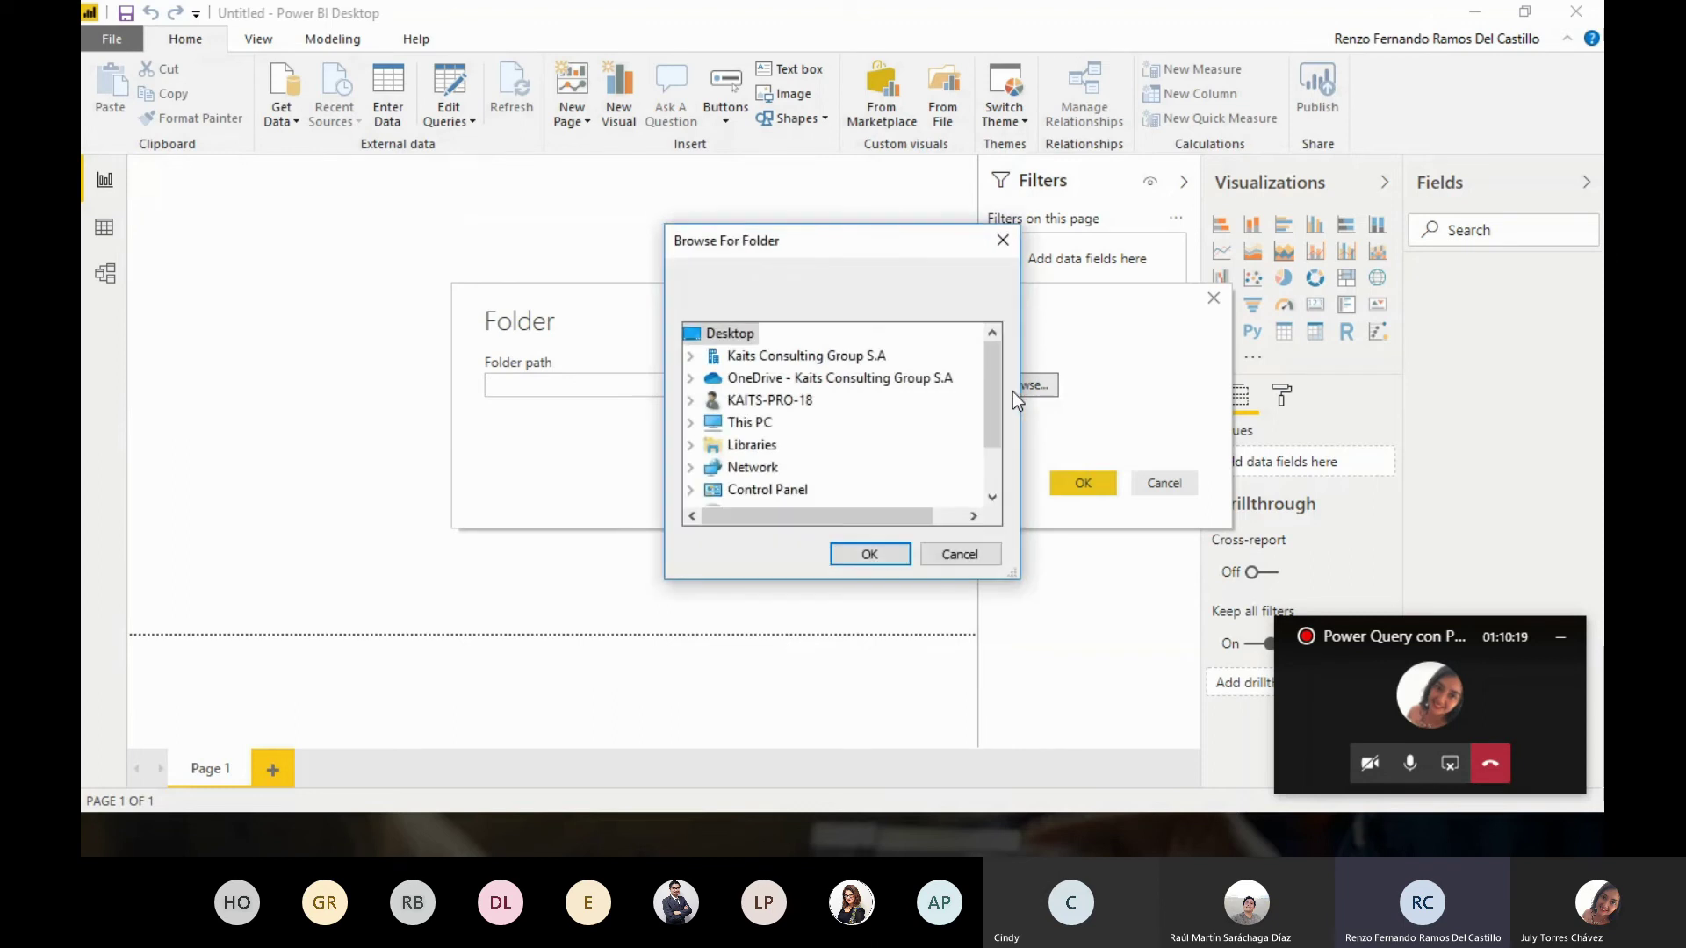
{"action": "double_click", "coordinate": [749, 377]}
{"action": "scroll", "coordinate": [983, 422], "scroll_direction": "down", "scroll_amount": 4}
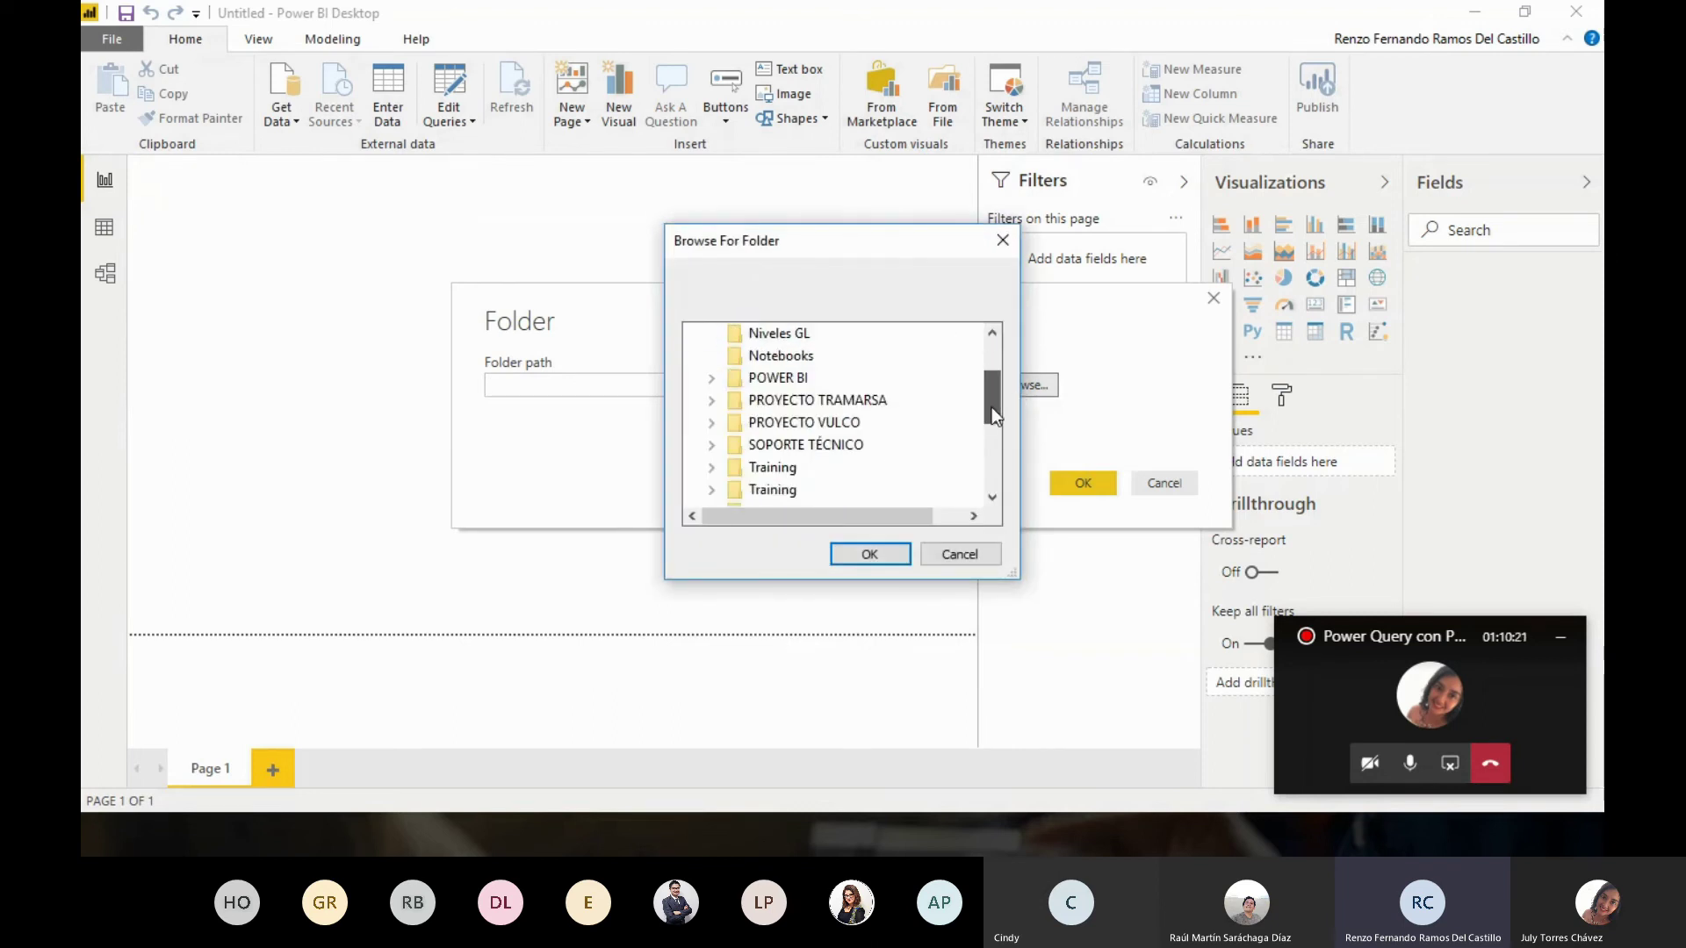
{"action": "left_click", "coordinate": [713, 355]}
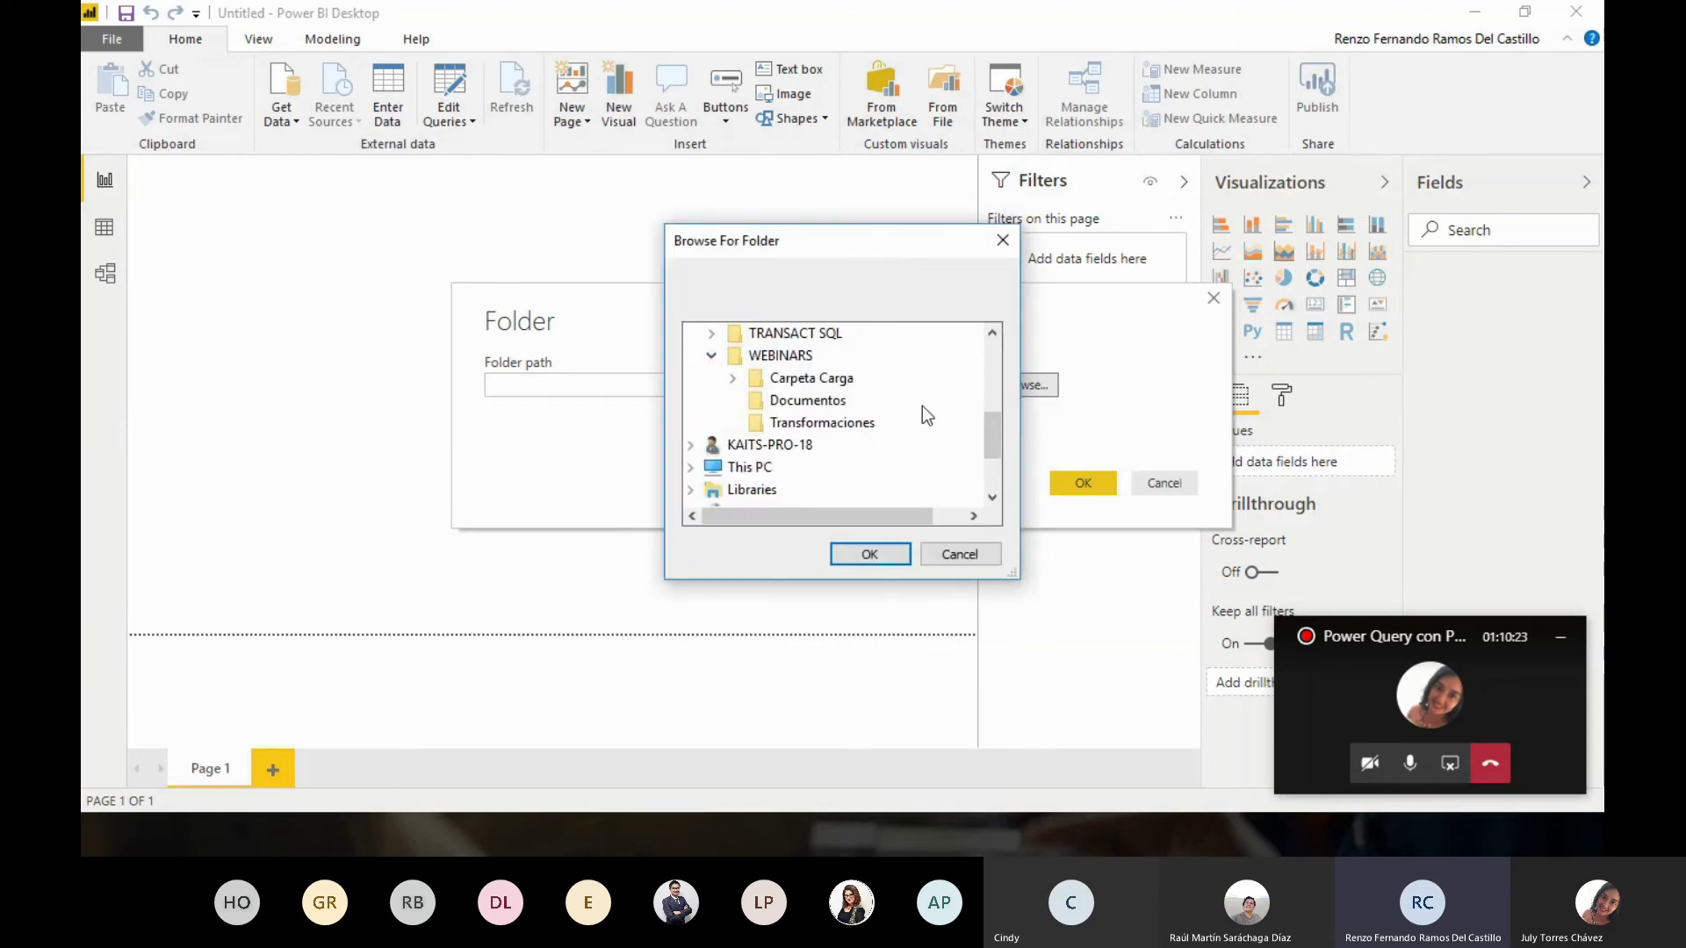
{"action": "left_click_drag", "start_coordinate": [992, 436], "coordinate": [993, 444]}
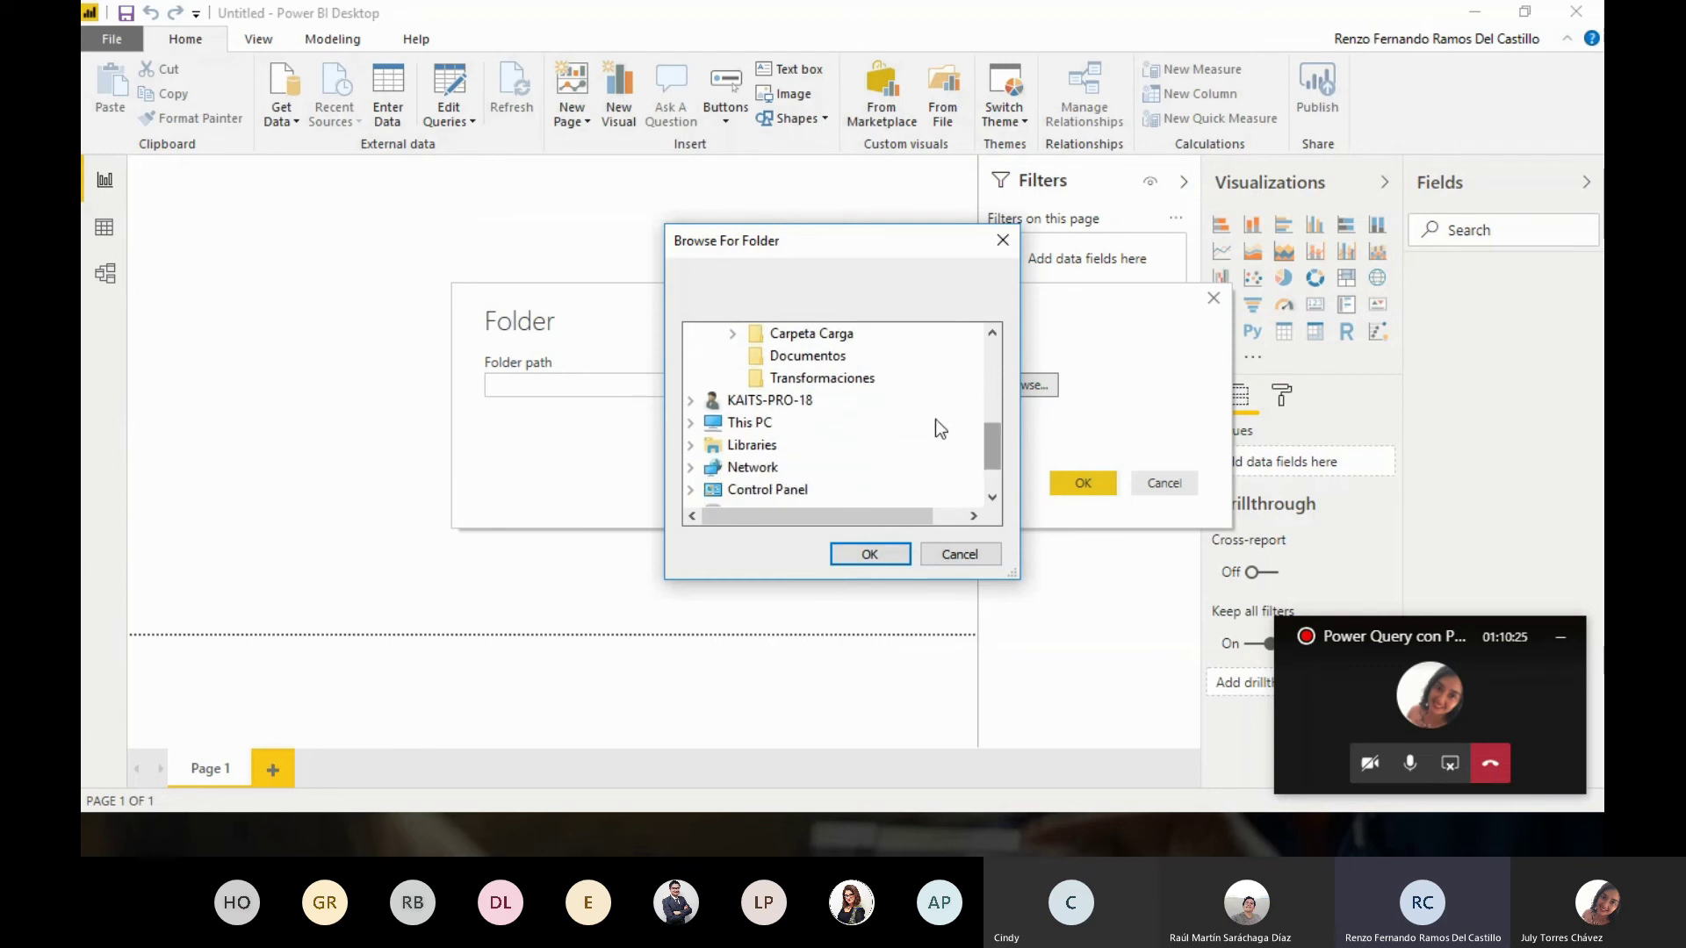
{"action": "left_click", "coordinate": [733, 332]}
{"action": "left_click", "coordinate": [796, 384]}
{"action": "left_click", "coordinate": [878, 560]}
{"action": "left_click", "coordinate": [1077, 482]}
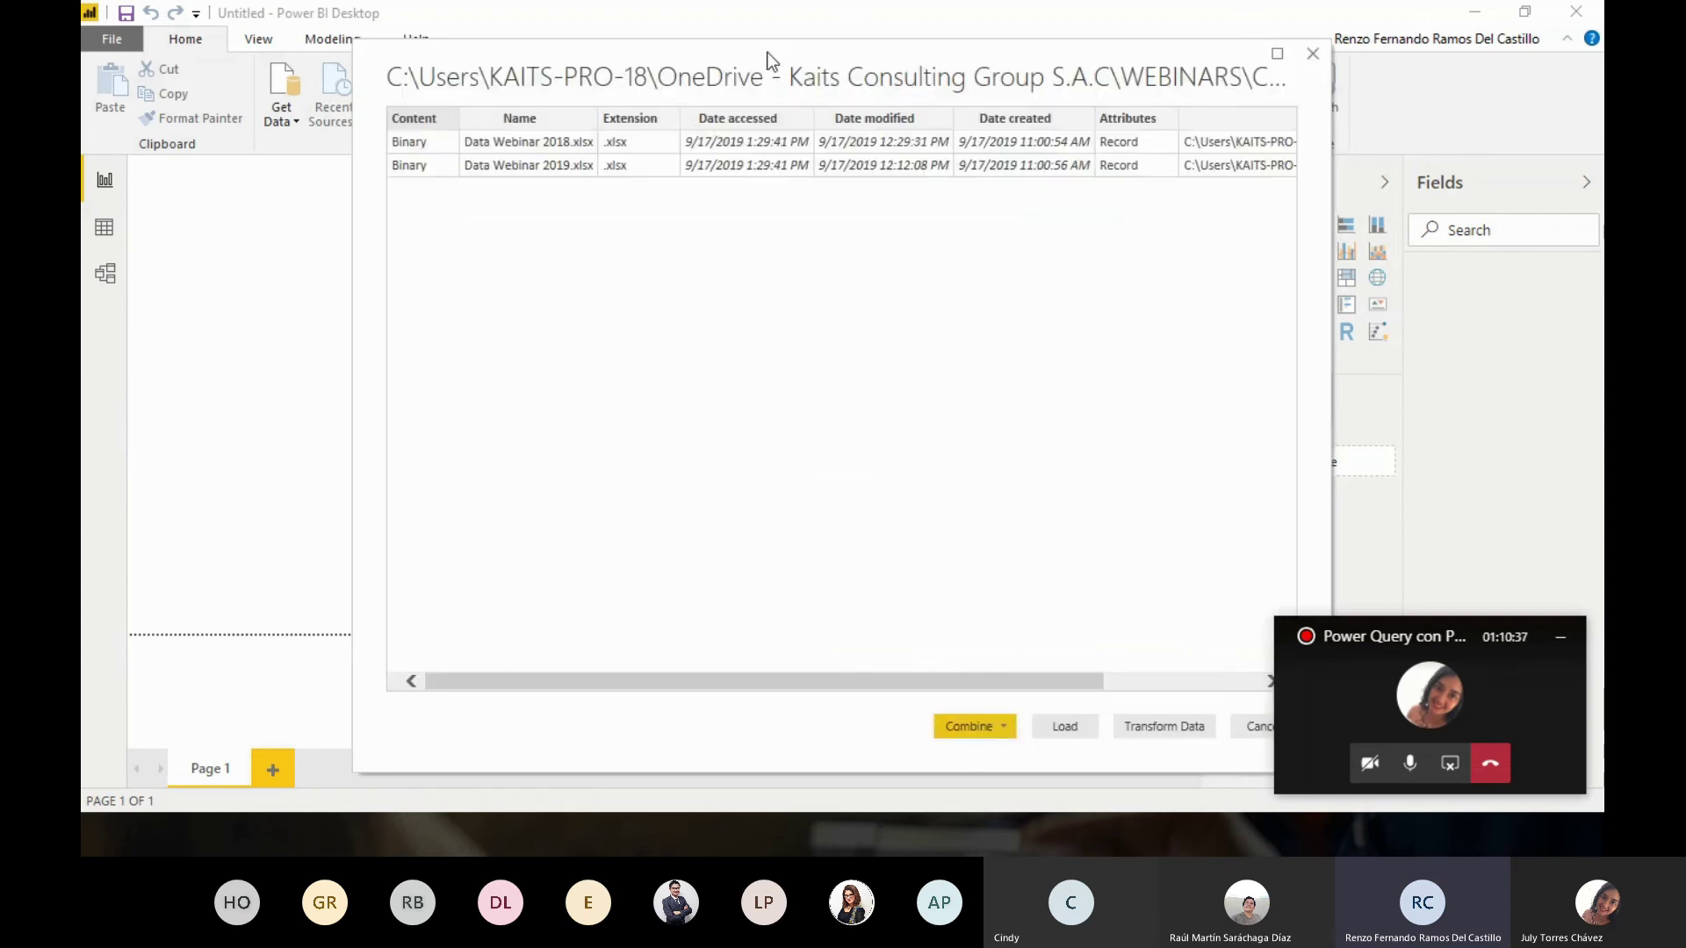
Review the details of the folder's Excel files and start Combine & Transform Data on them
{"action": "left_click_drag", "start_coordinate": [771, 62], "coordinate": [640, 58]}
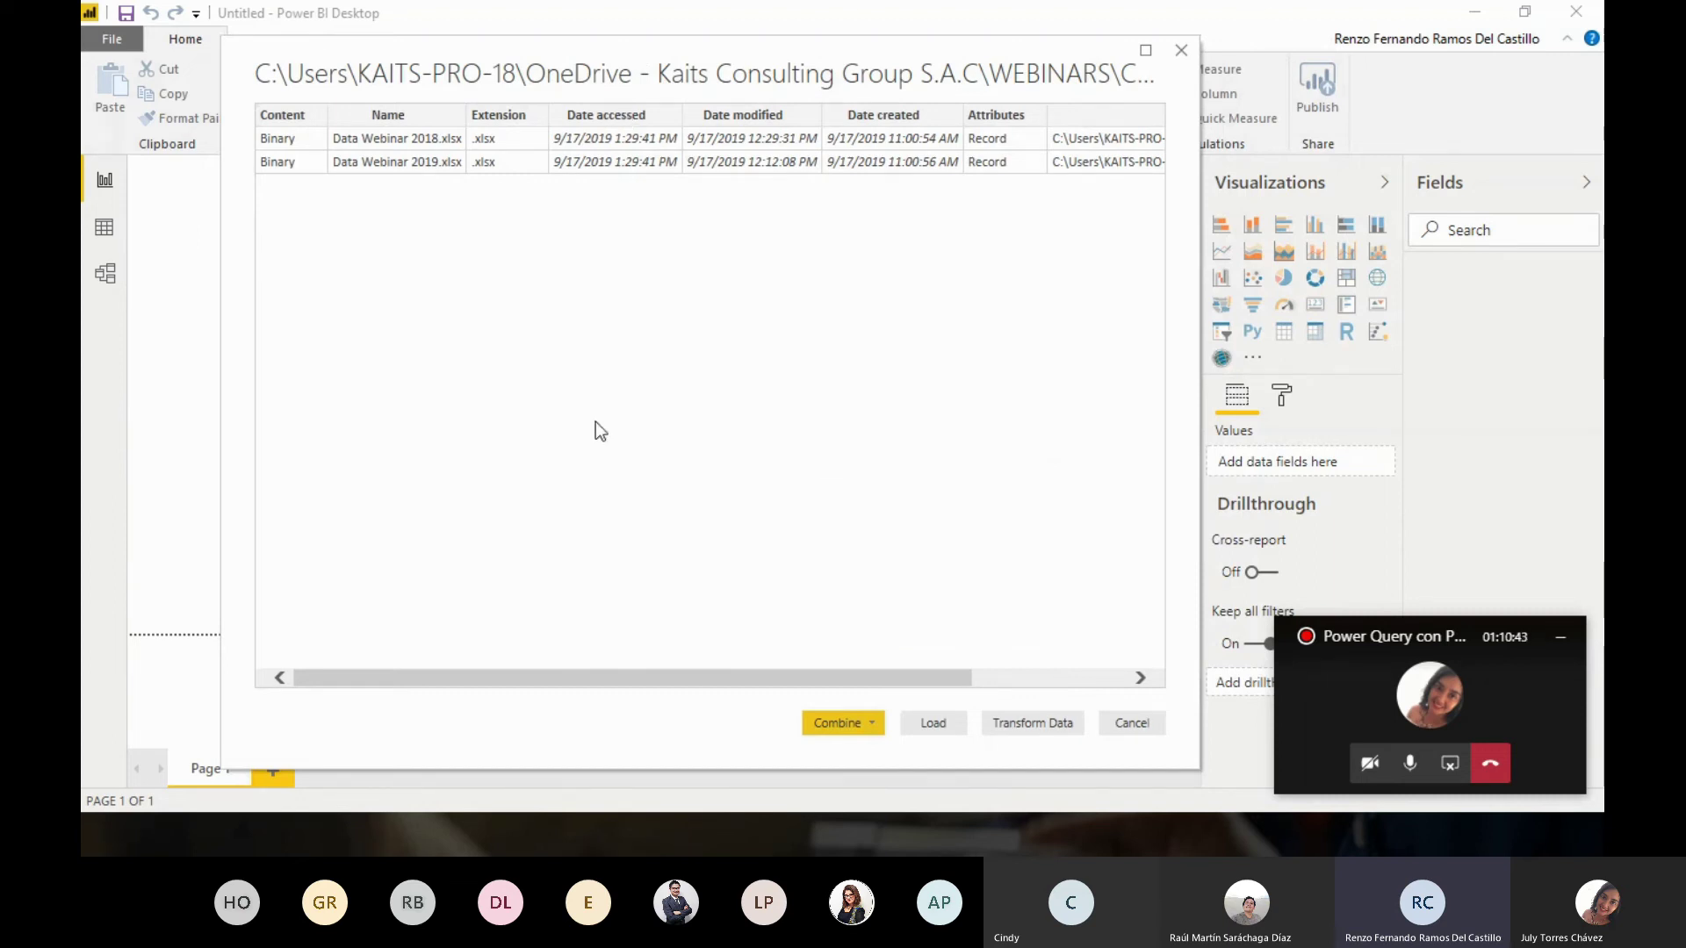
{"action": "left_click_drag", "start_coordinate": [508, 677], "coordinate": [455, 678]}
{"action": "left_click_drag", "start_coordinate": [477, 677], "coordinate": [440, 685]}
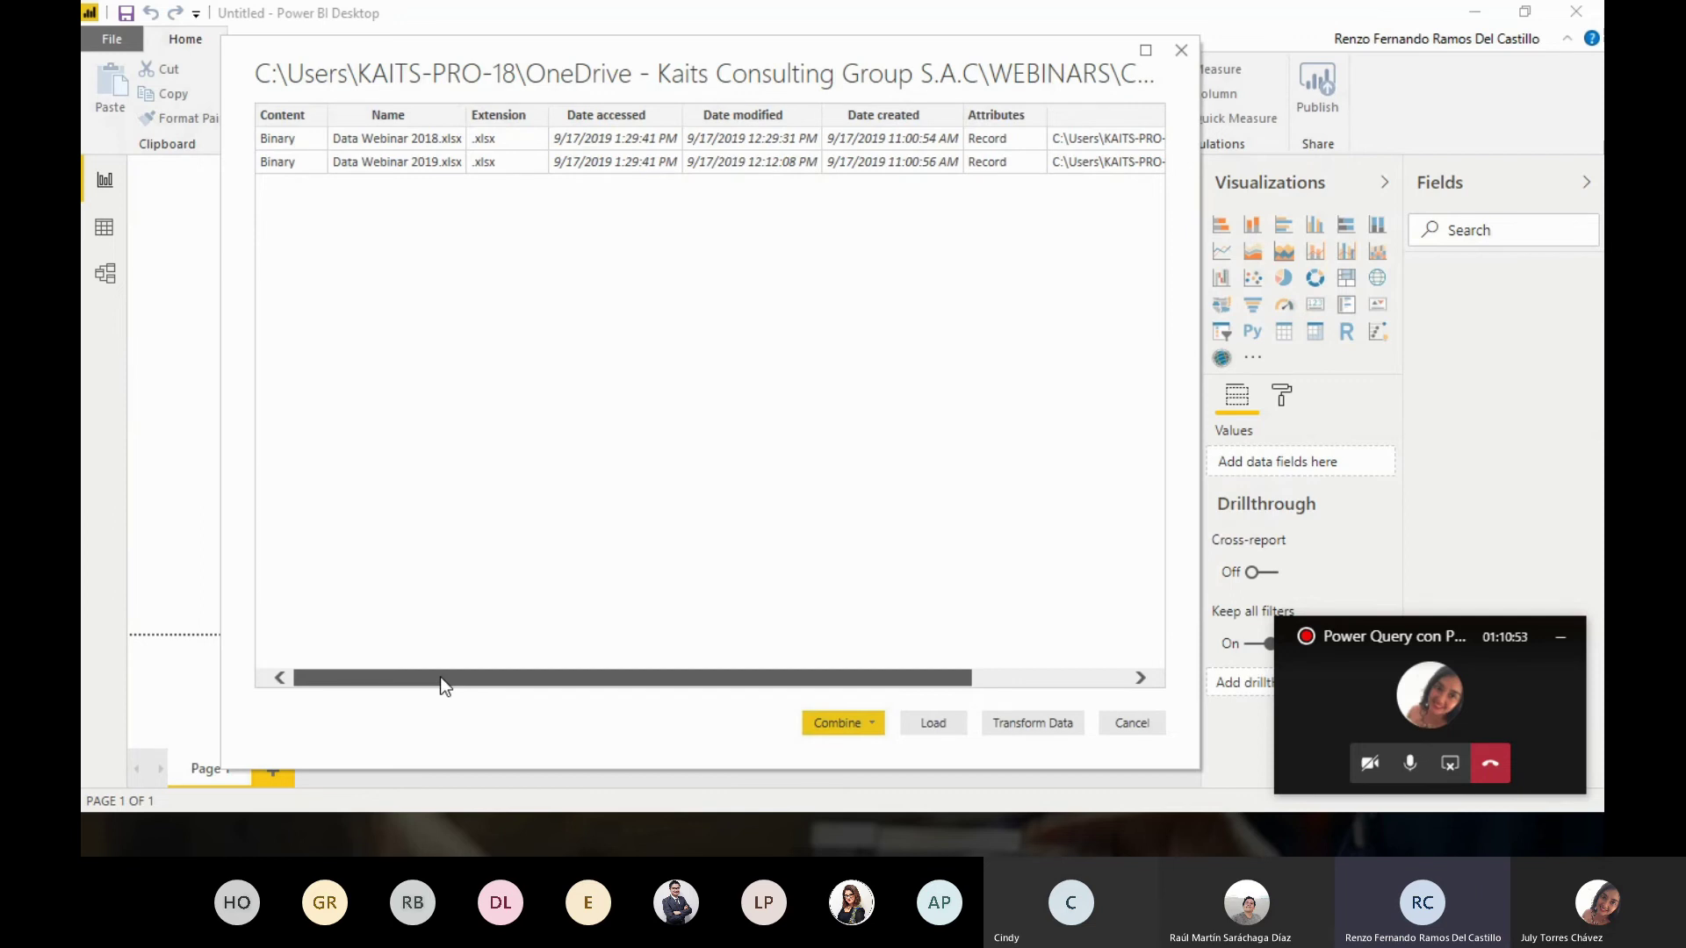
{"action": "left_click_drag", "start_coordinate": [440, 678], "coordinate": [868, 695]}
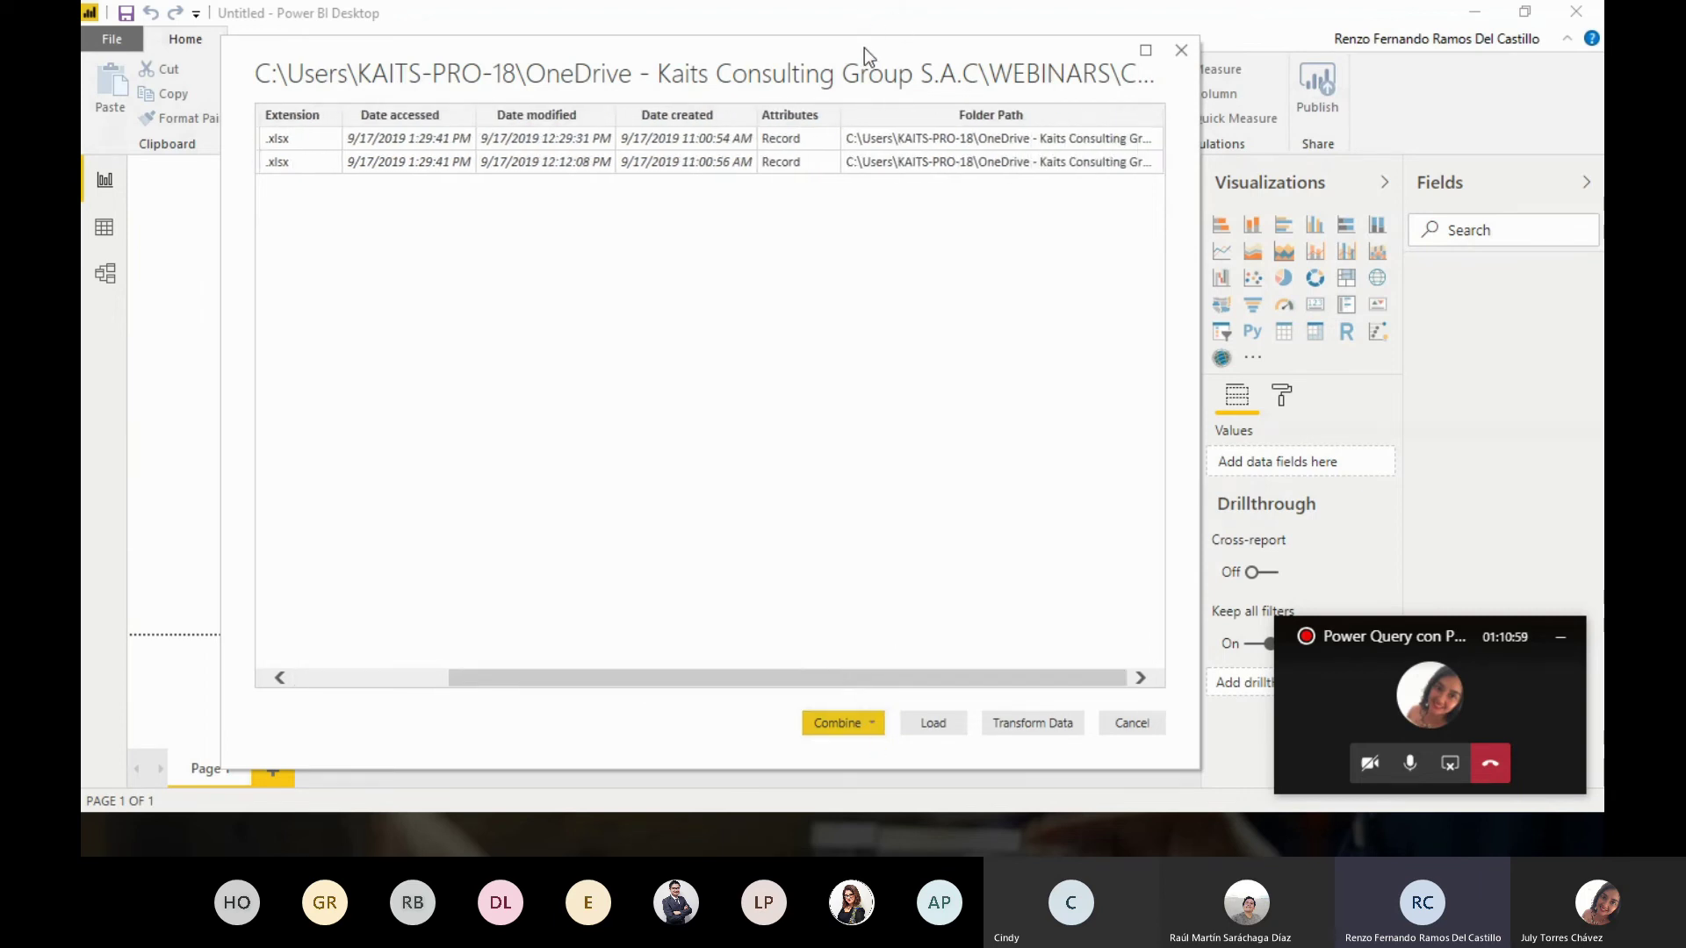
{"action": "left_click_drag", "start_coordinate": [826, 49], "coordinate": [824, 30]}
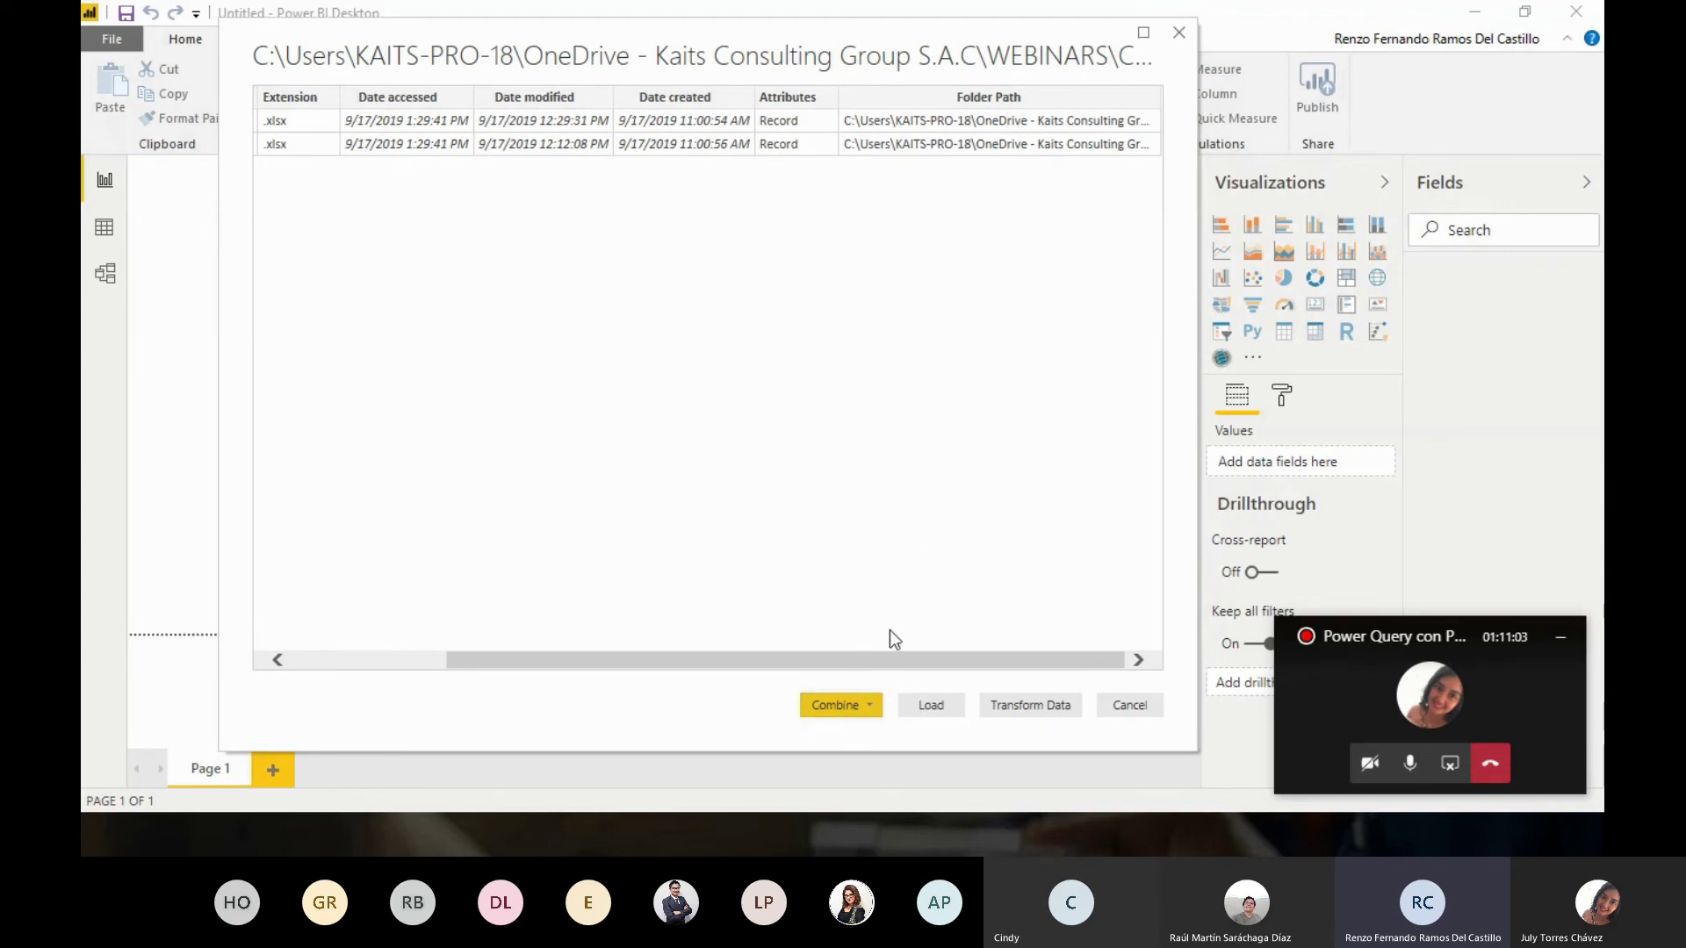
{"action": "left_click", "coordinate": [877, 706]}
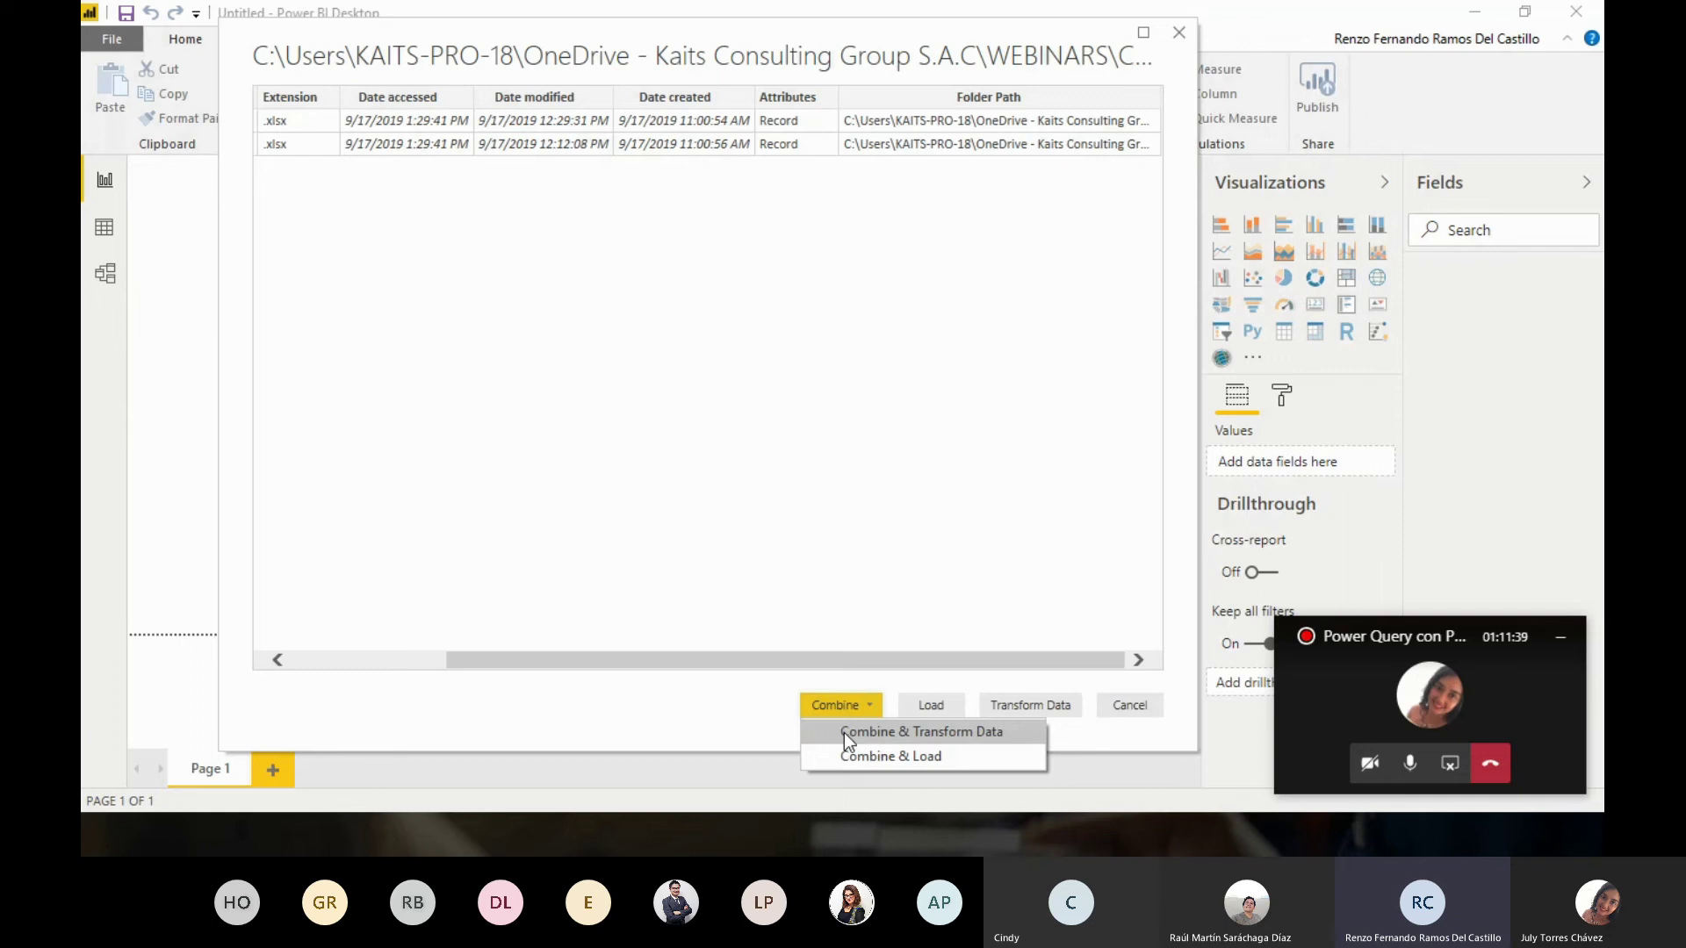
{"action": "left_click", "coordinate": [844, 732]}
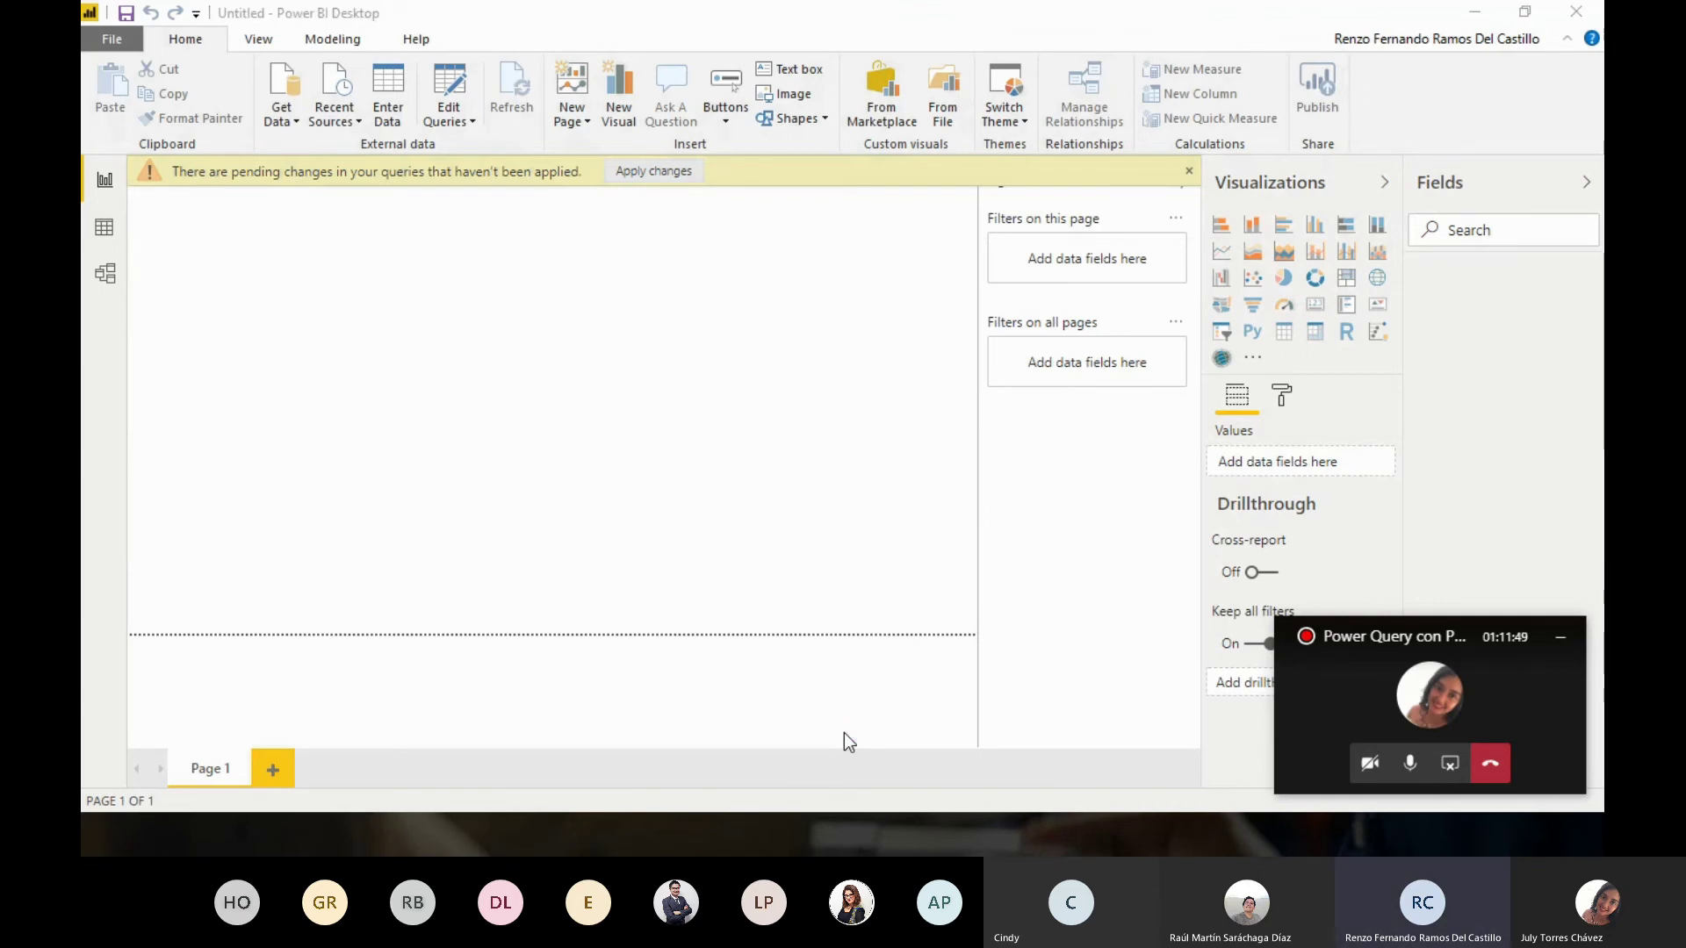
Combine the files by extracting the Data object, using the first file as the sample
{"action": "left_click_drag", "start_coordinate": [801, 47], "coordinate": [764, 36]}
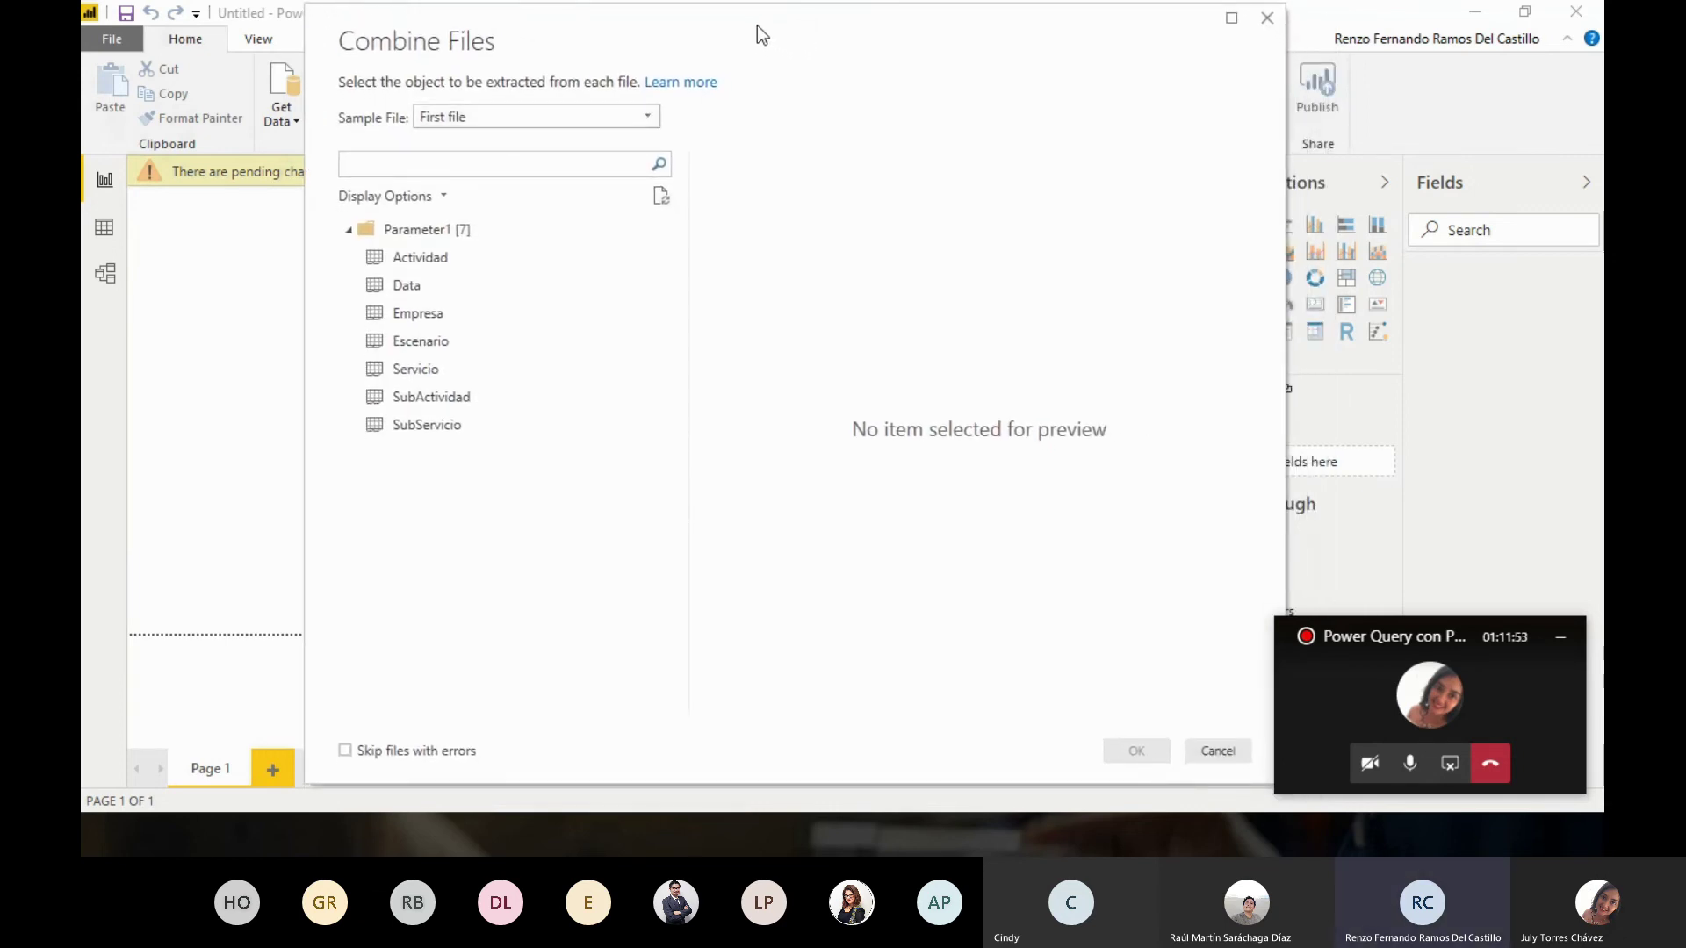
{"action": "left_click_drag", "start_coordinate": [744, 26], "coordinate": [760, 35]}
{"action": "left_click_drag", "start_coordinate": [751, 26], "coordinate": [745, 23]}
{"action": "left_click", "coordinate": [418, 284]}
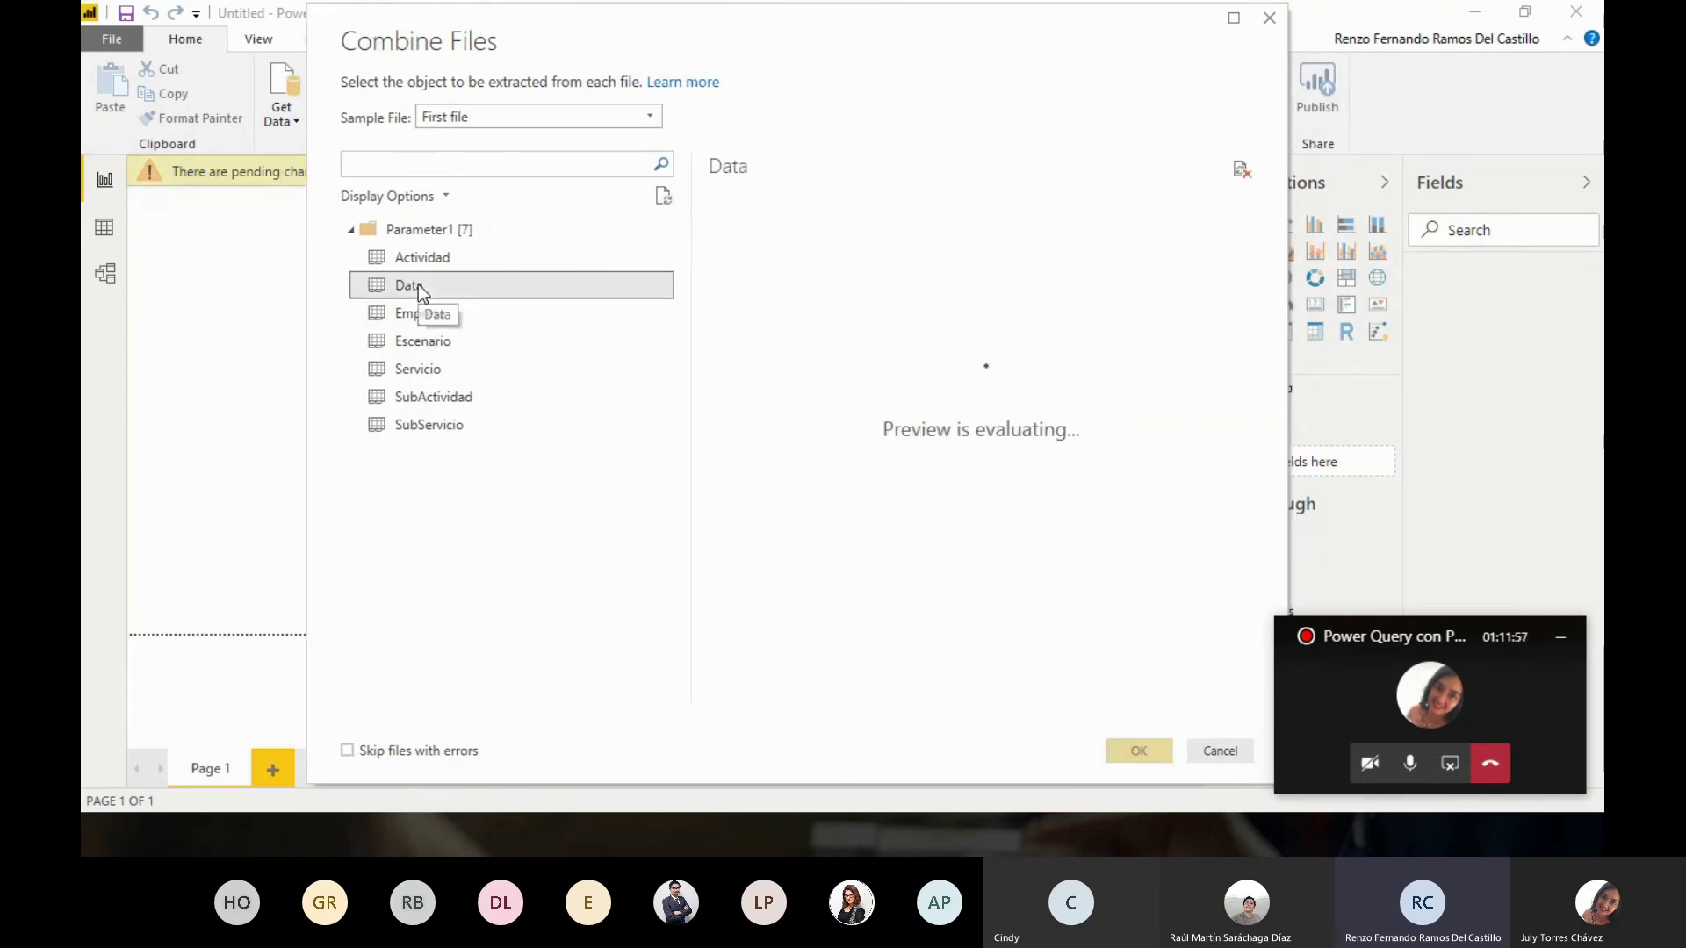
{"action": "left_click_drag", "start_coordinate": [754, 24], "coordinate": [773, 24]}
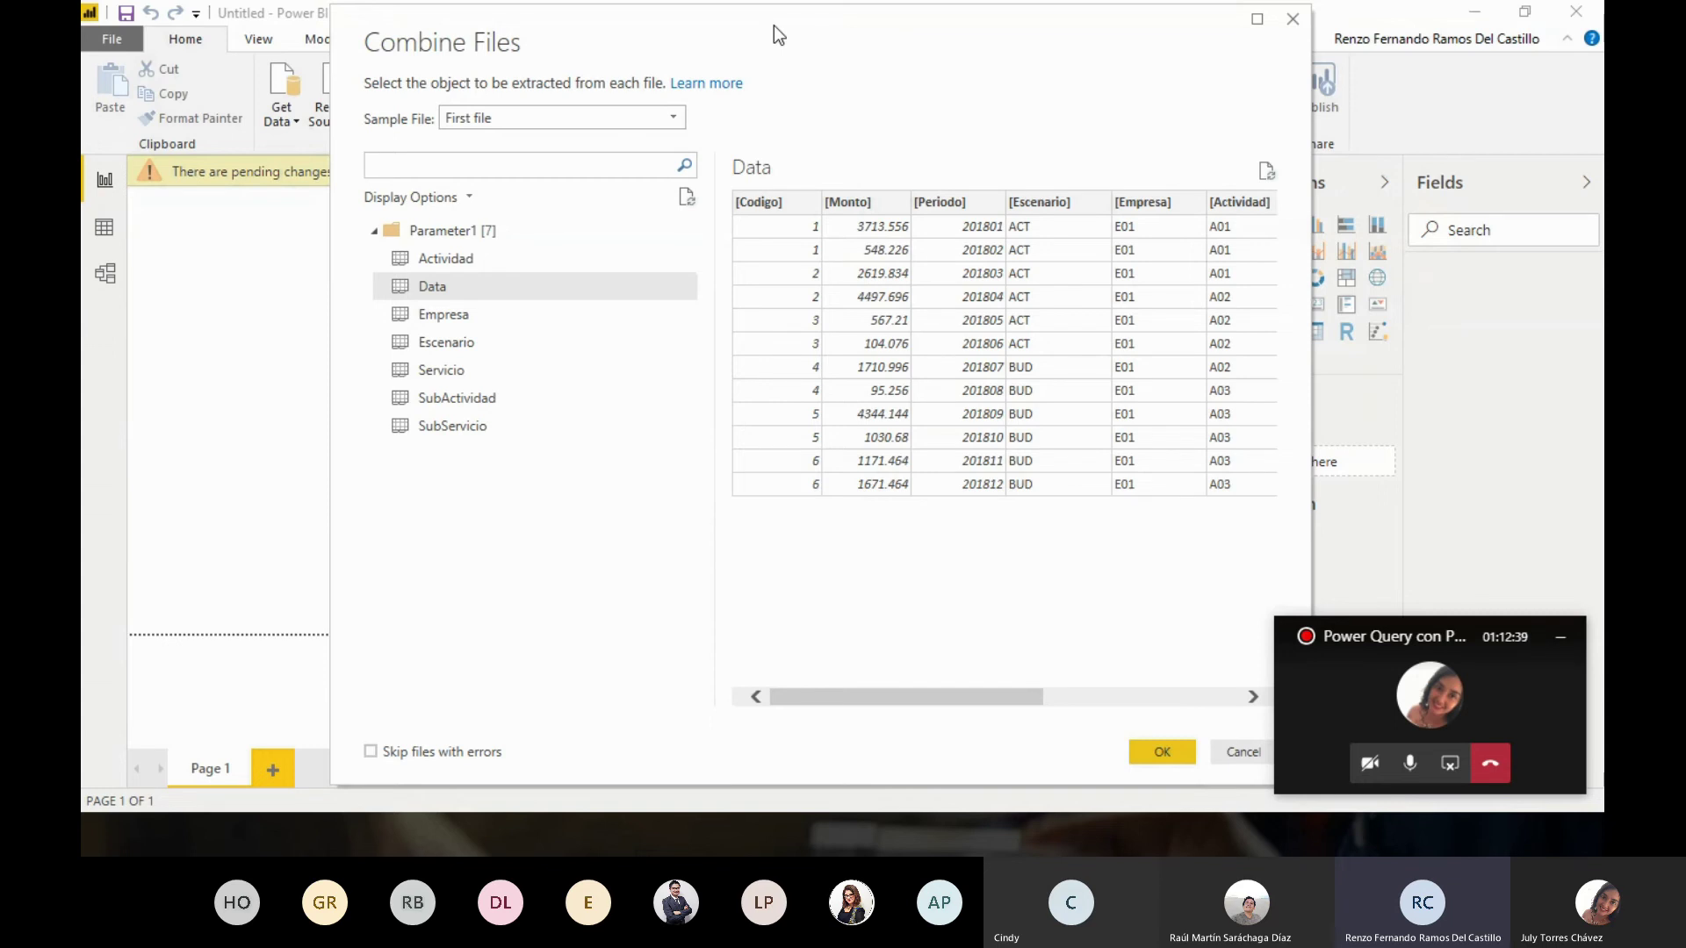
{"action": "left_click_drag", "start_coordinate": [751, 25], "coordinate": [724, 21]}
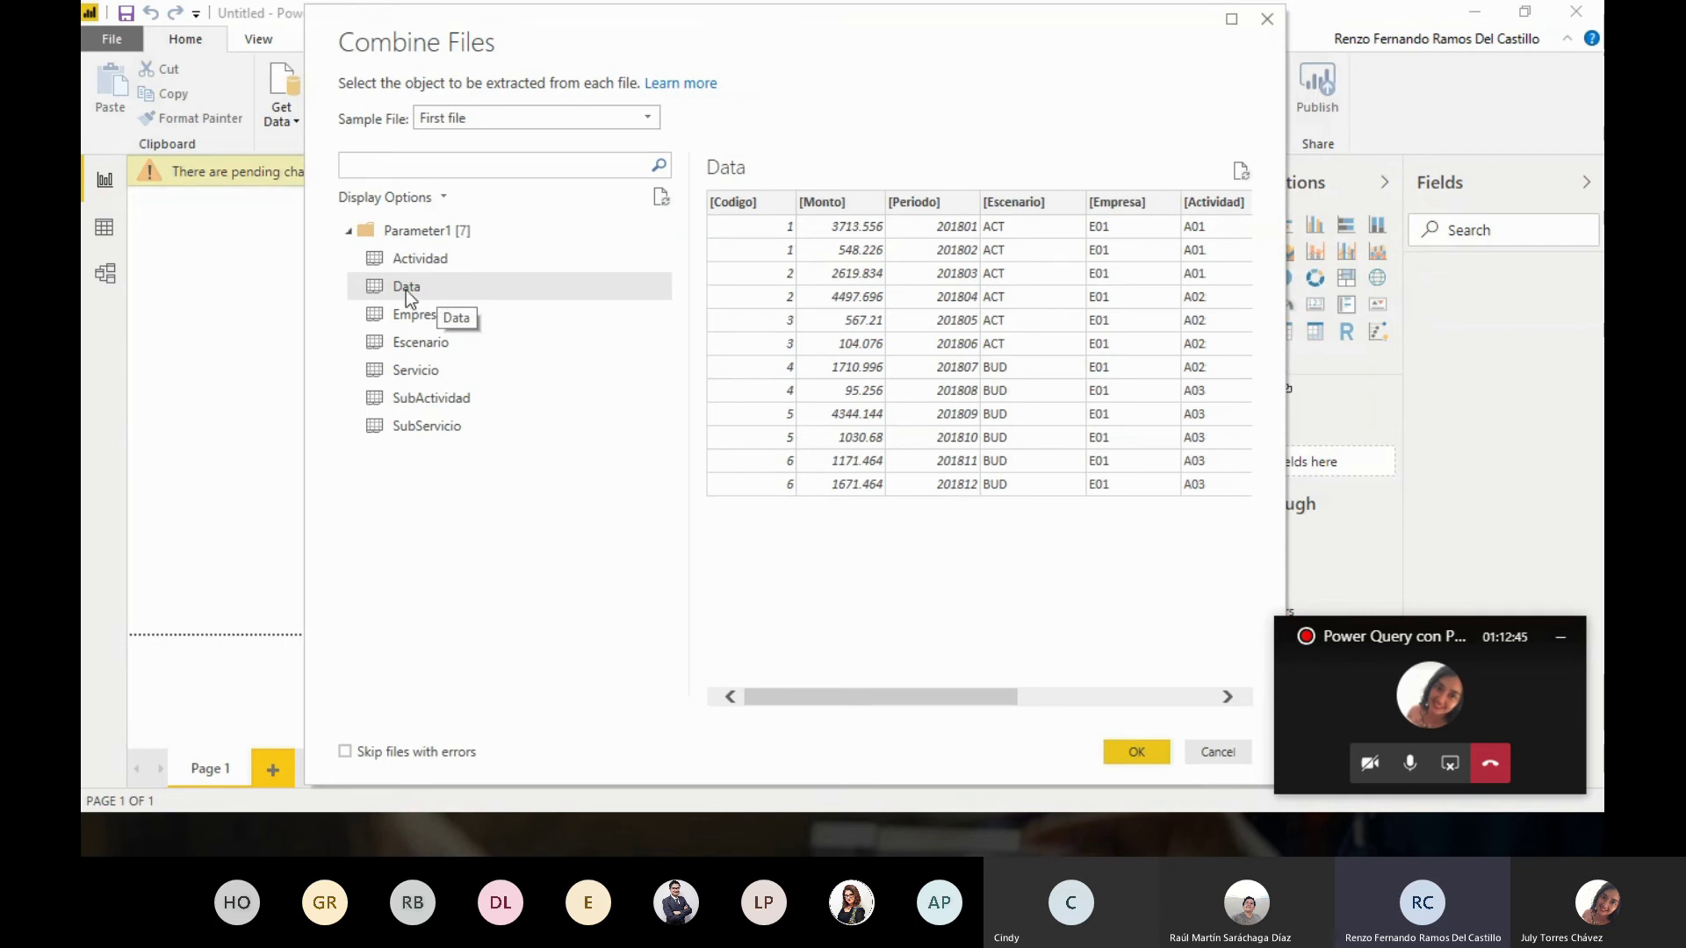
{"action": "left_click", "coordinate": [434, 290]}
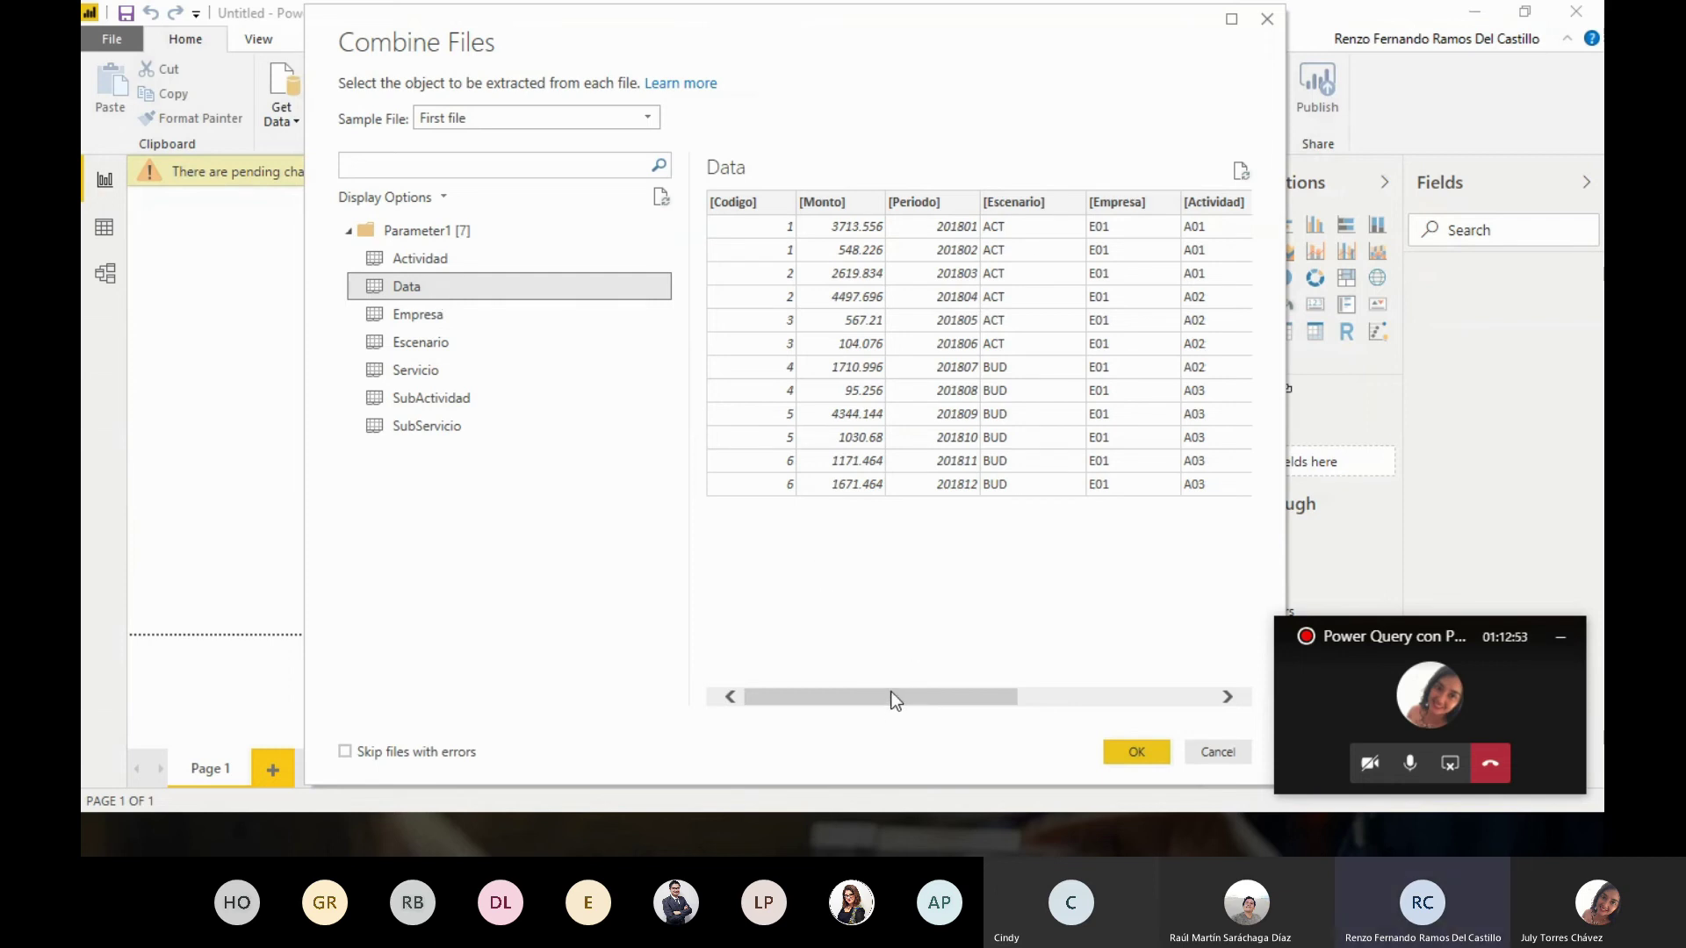
{"action": "left_click", "coordinate": [1130, 753]}
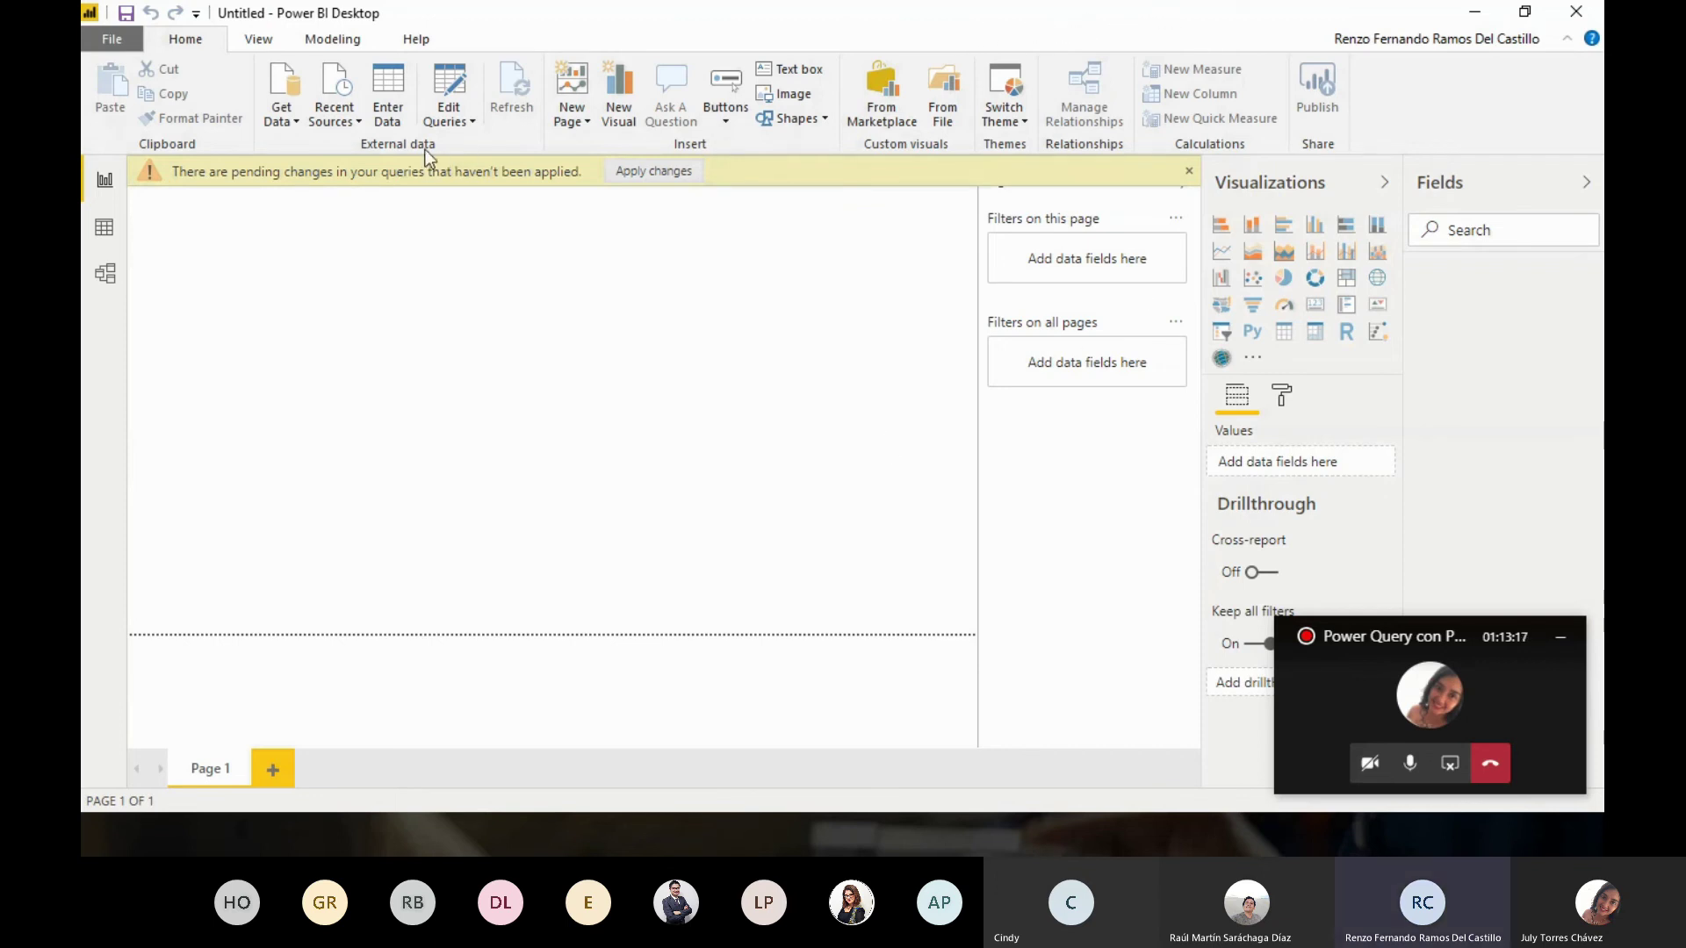
Open the pending queries in Power Query Editor and filter Source.Name, keeping both Data Webinar 2018.xlsx and Data Webinar 2019.xlsx
{"action": "left_click", "coordinate": [466, 125]}
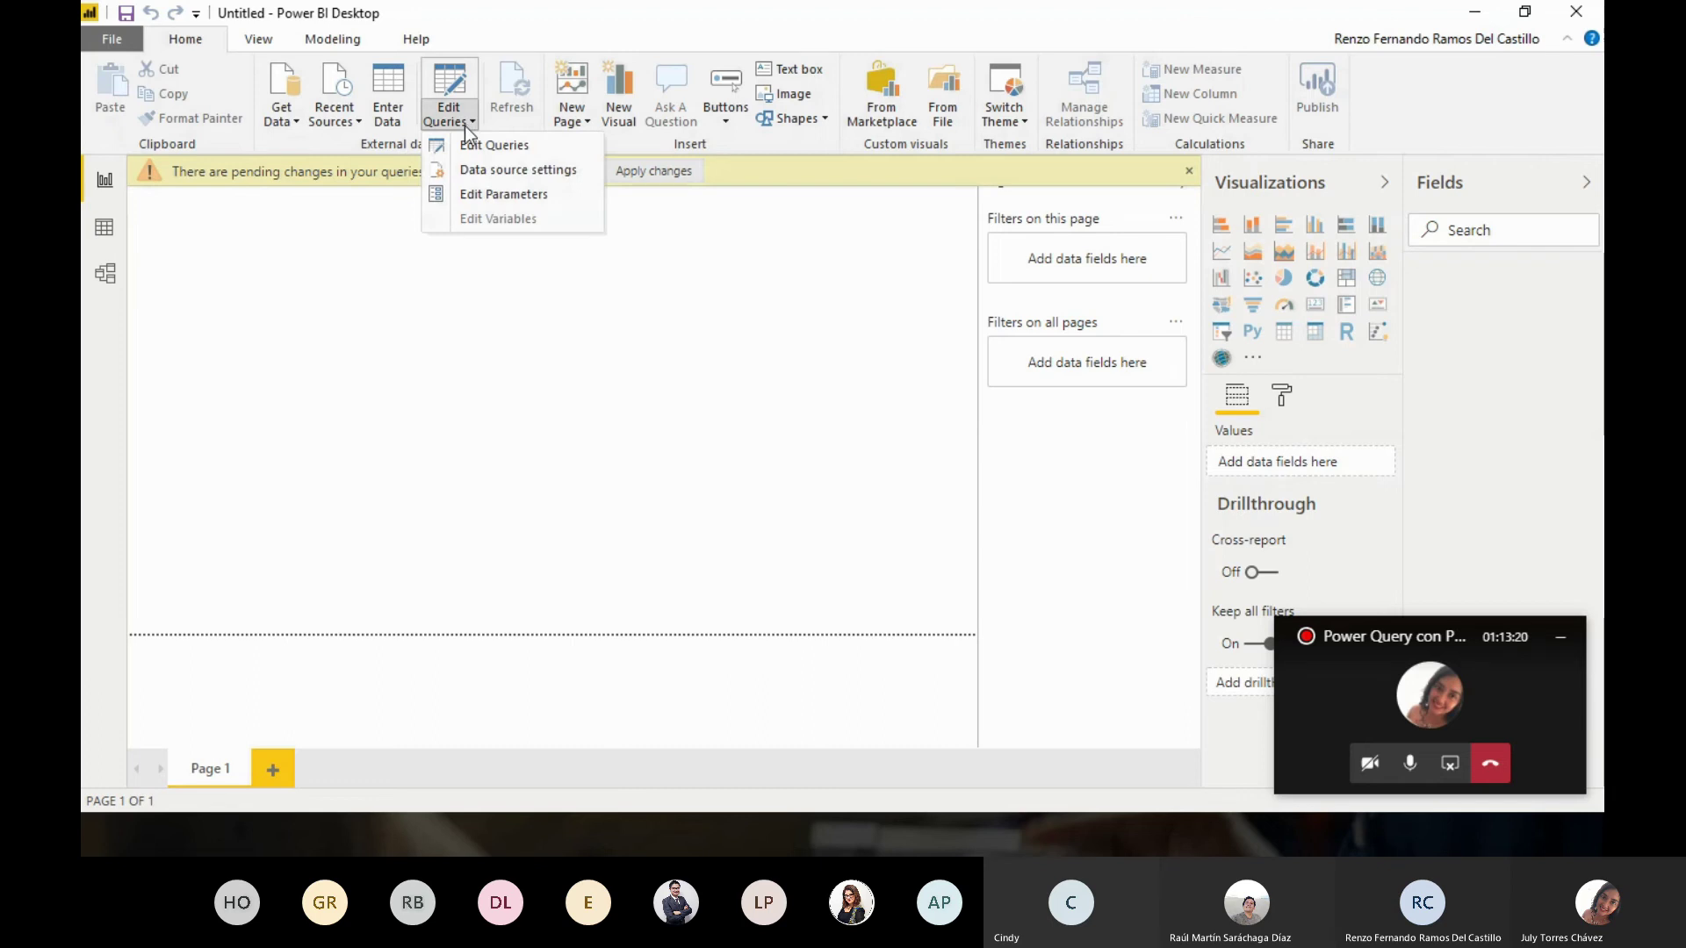
{"action": "left_click", "coordinate": [347, 554]}
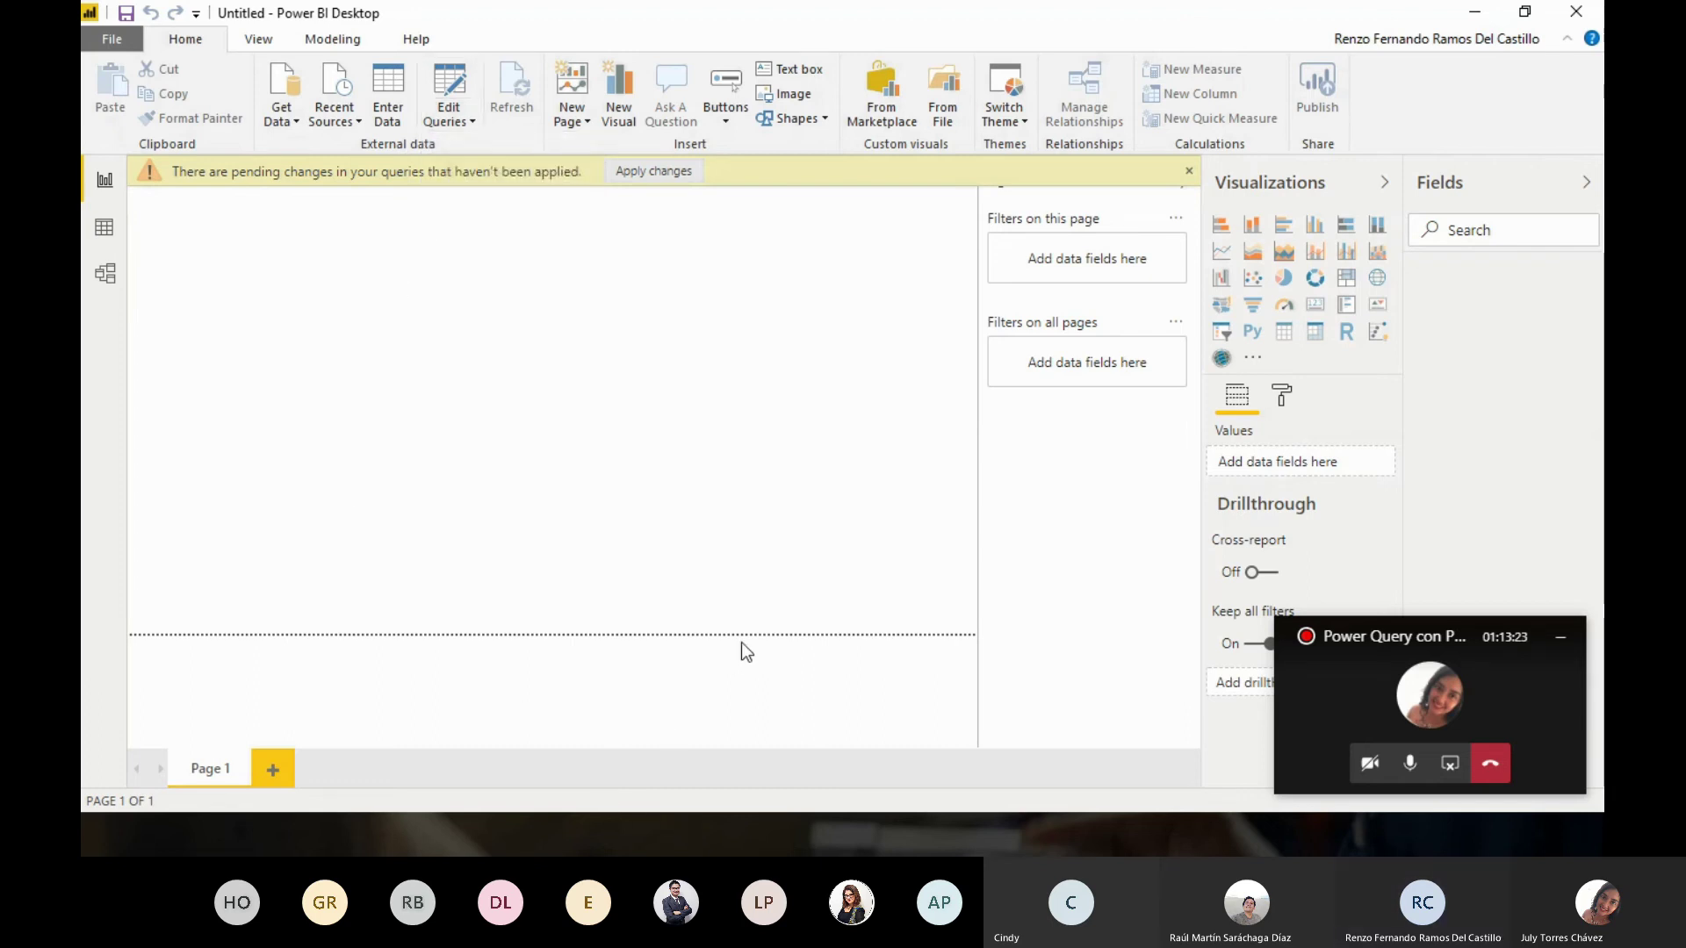
{"action": "left_click", "coordinate": [453, 119]}
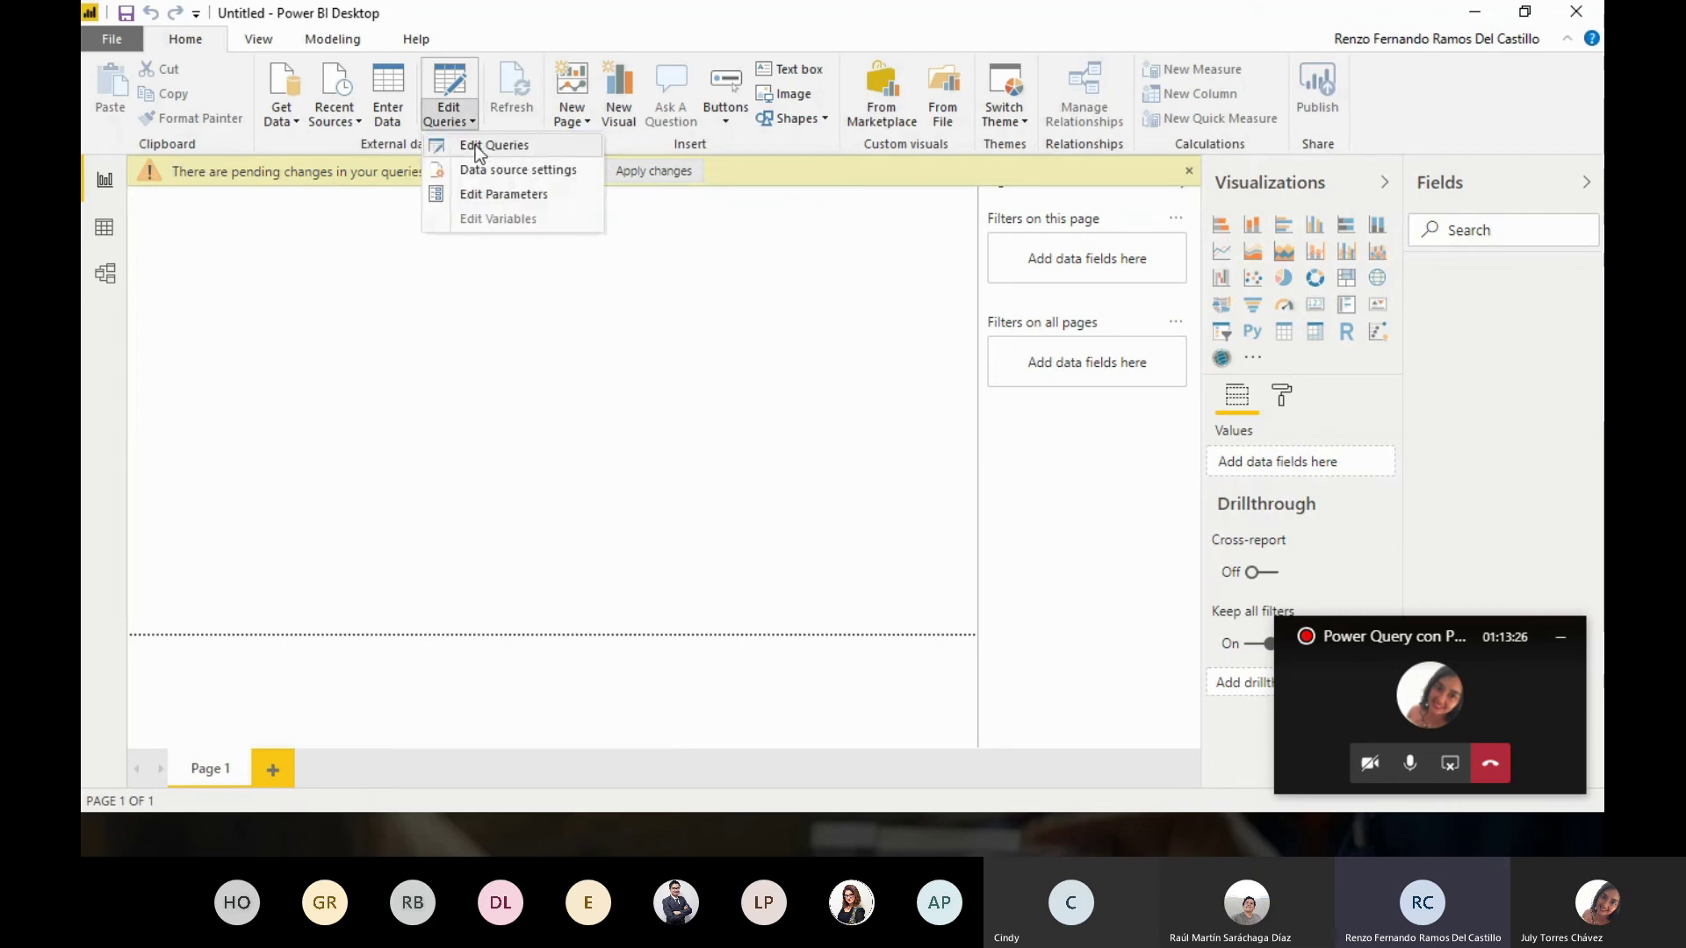
{"action": "left_click", "coordinate": [476, 148]}
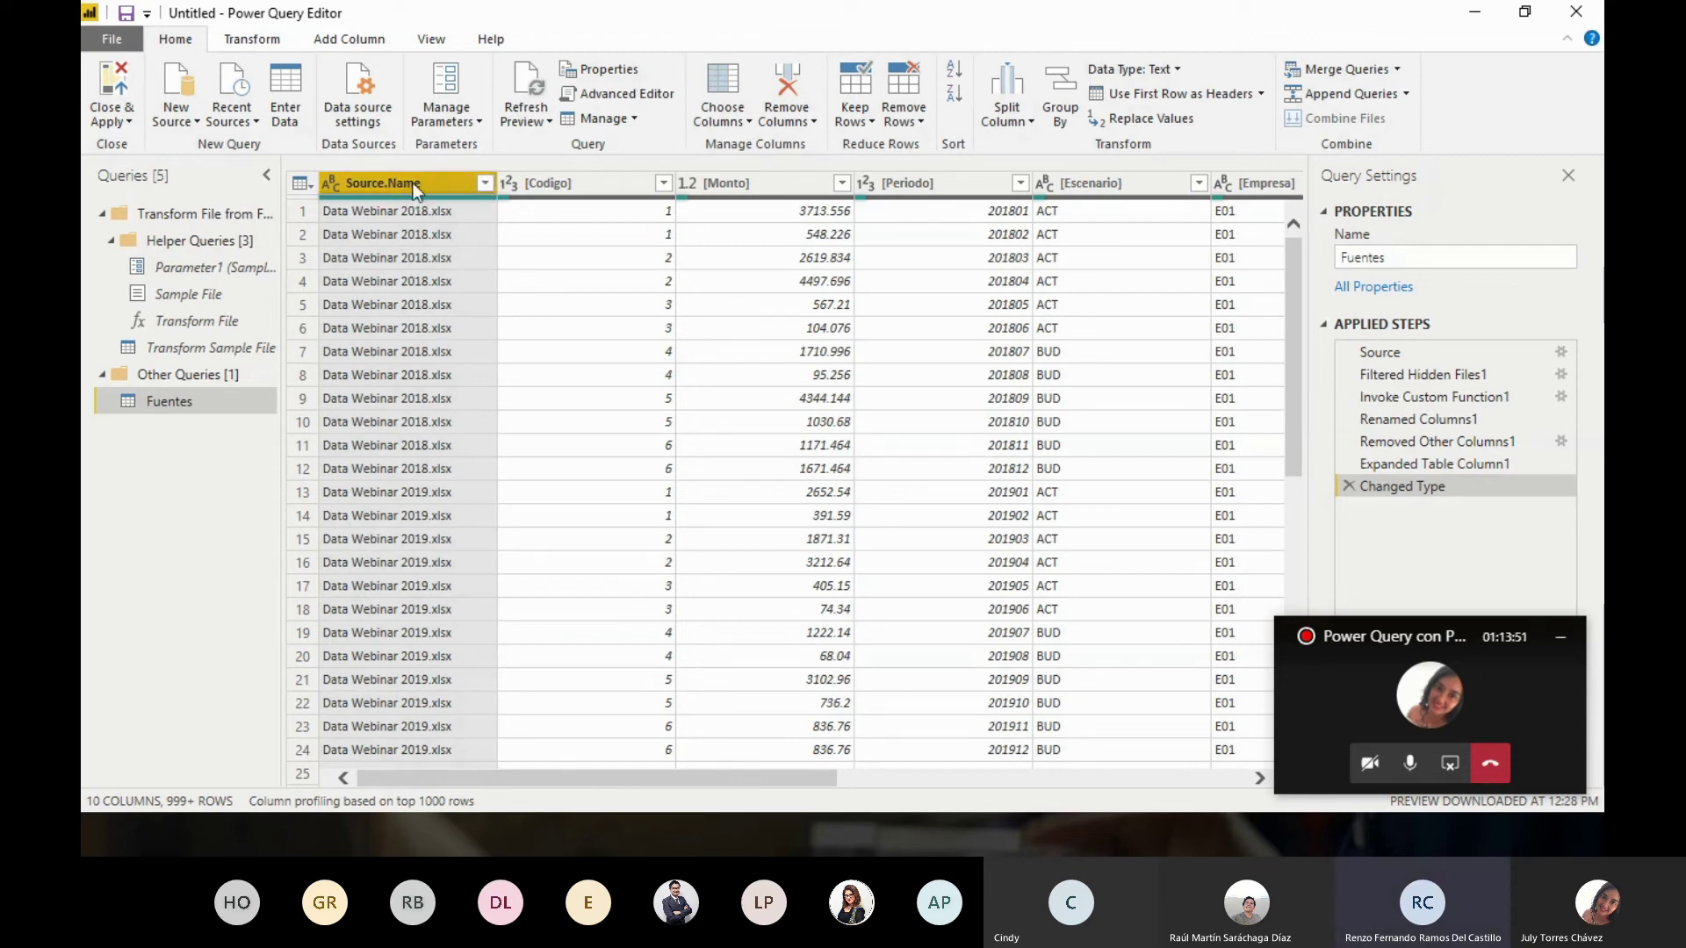
{"action": "left_click", "coordinate": [483, 184]}
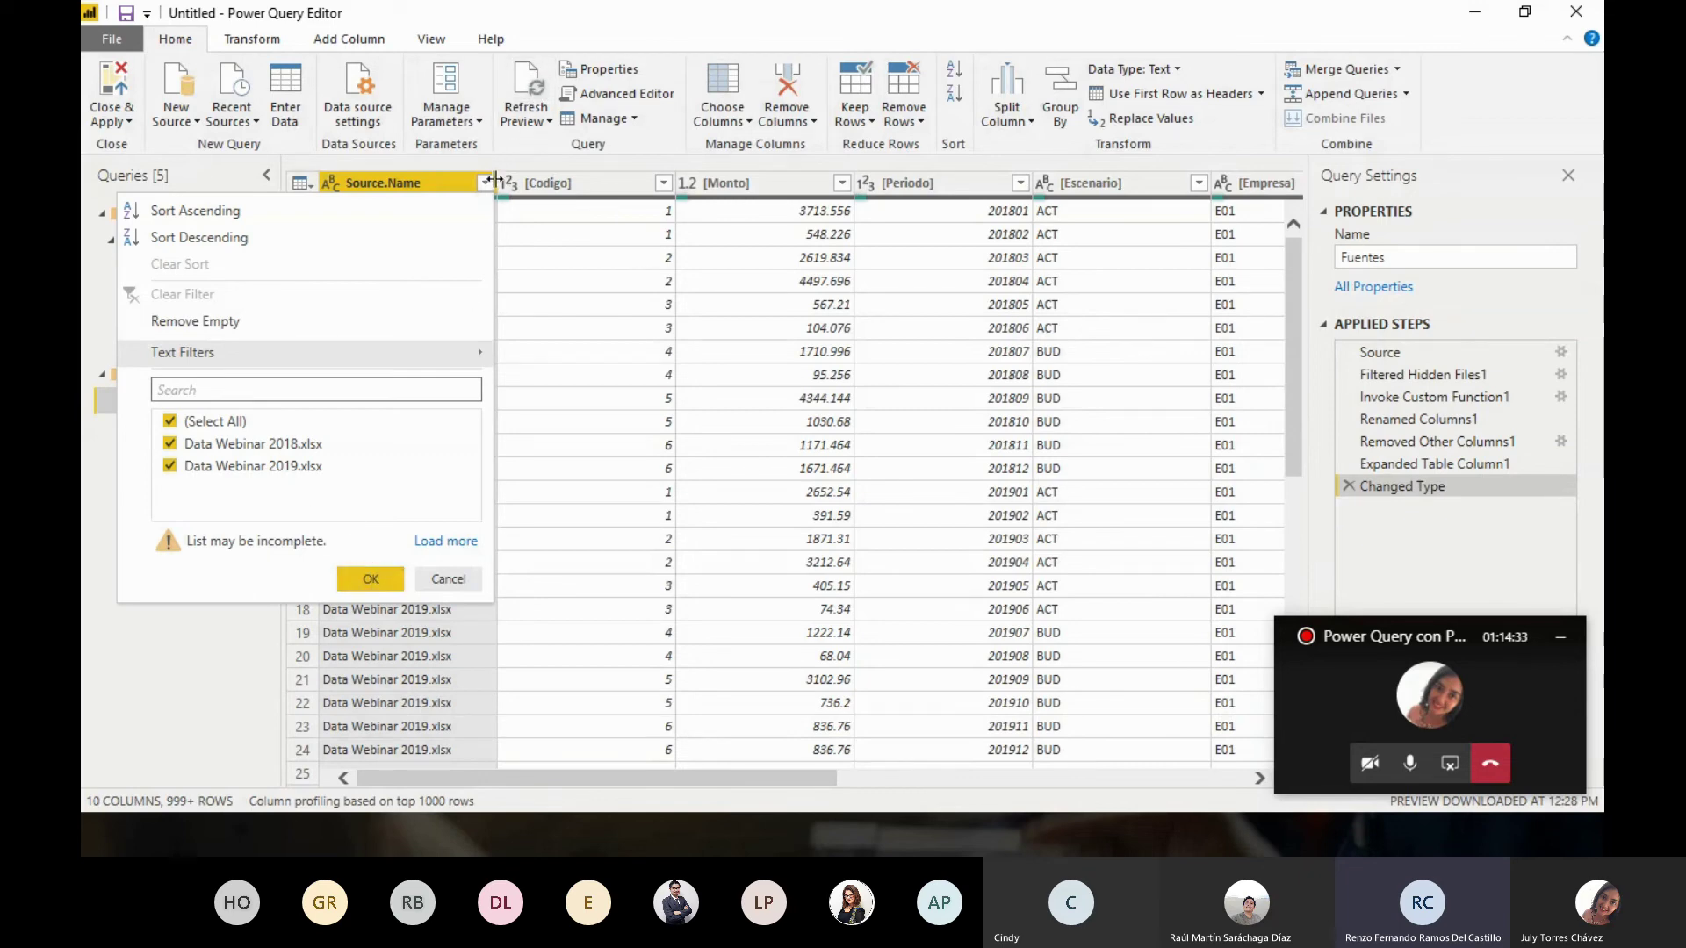
{"action": "left_click", "coordinate": [382, 582]}
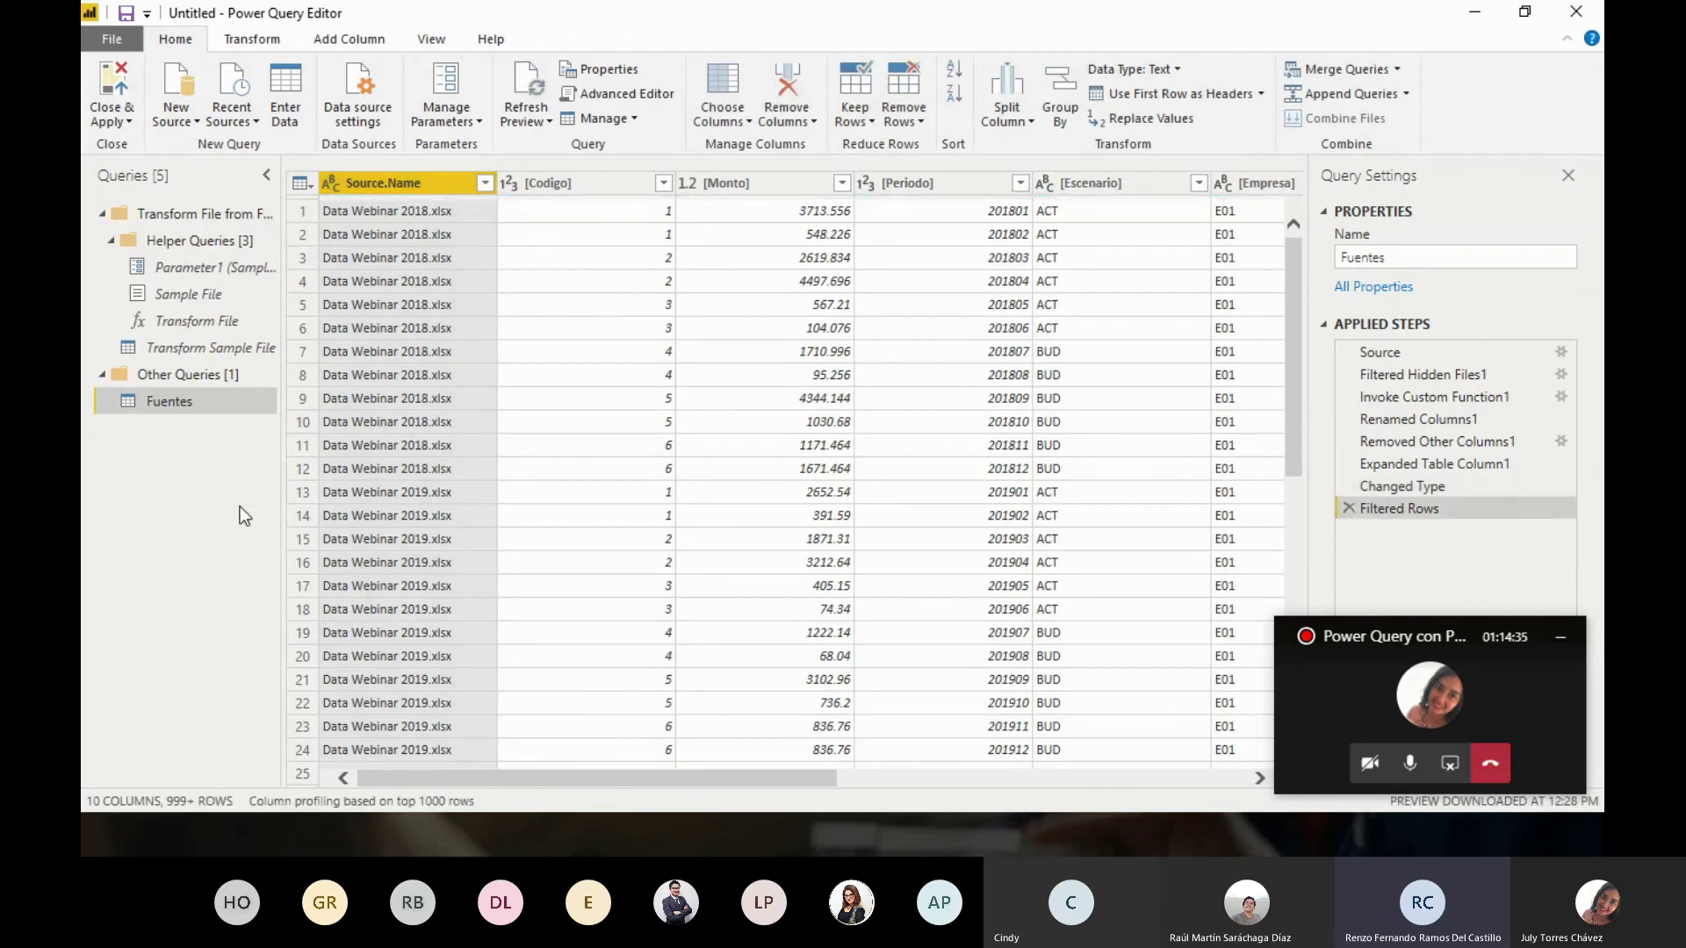
Examine every column of the combined Fuentes table from Source.Name to [Sub Servicio], and look at the Append Queries options
{"action": "left_click", "coordinate": [583, 184]}
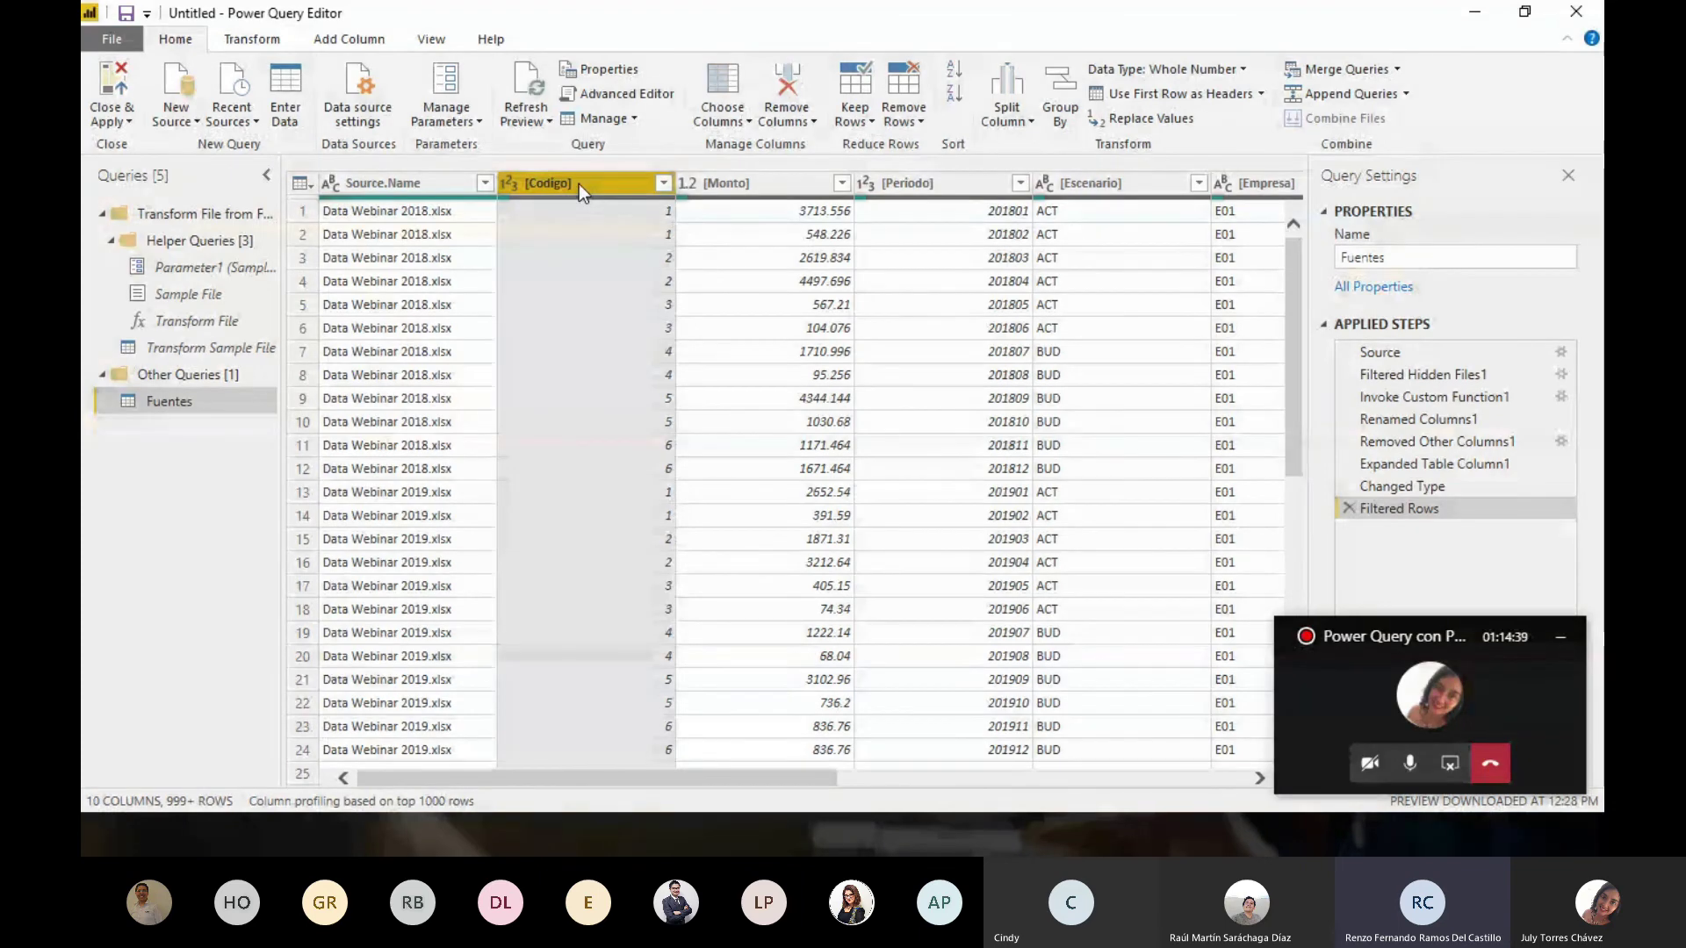
{"action": "key", "text": "Left"}
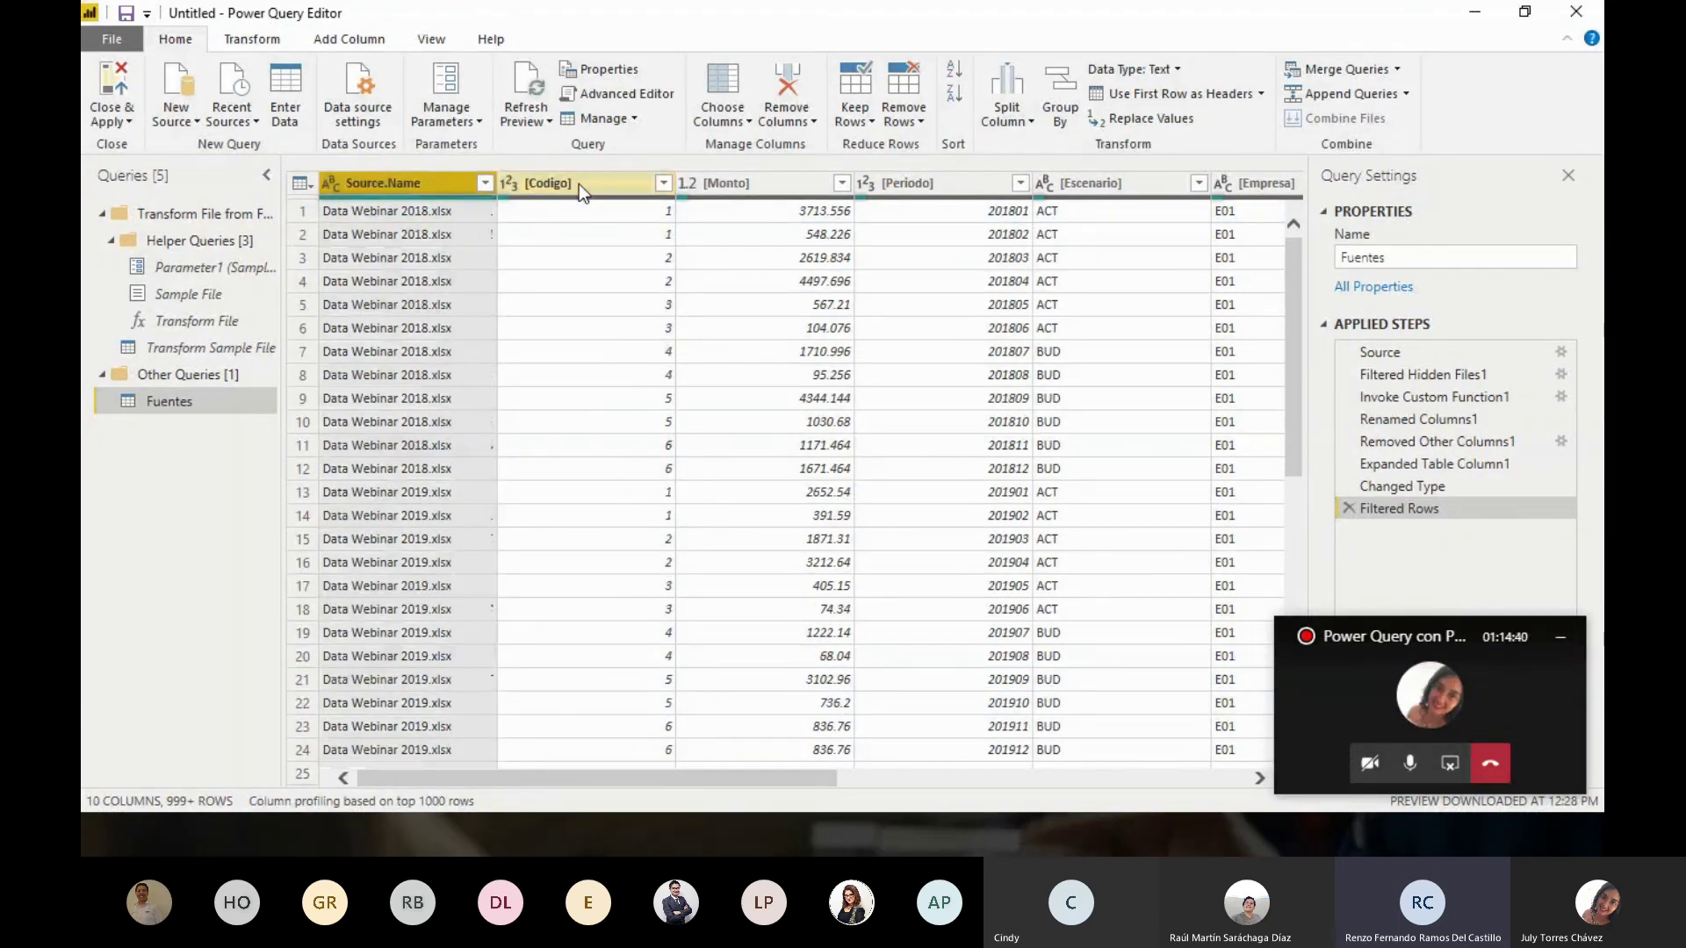
{"action": "key", "text": "Right"}
{"action": "key", "text": "Right"}
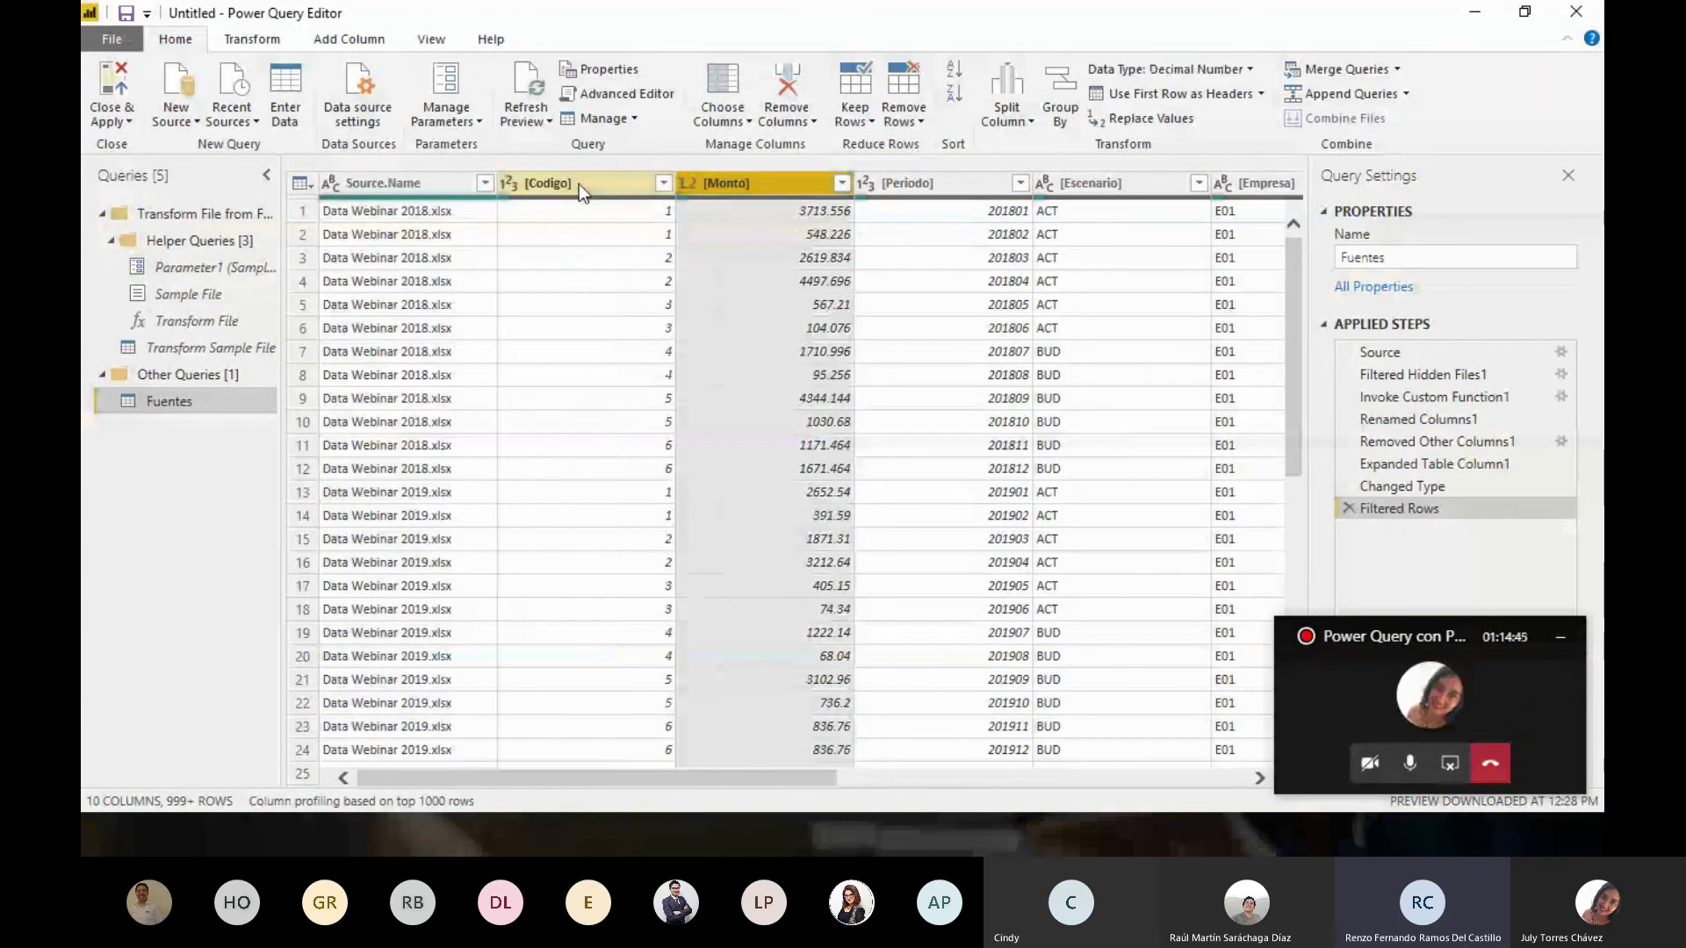
{"action": "key", "text": "Left"}
{"action": "key", "text": "Left"}
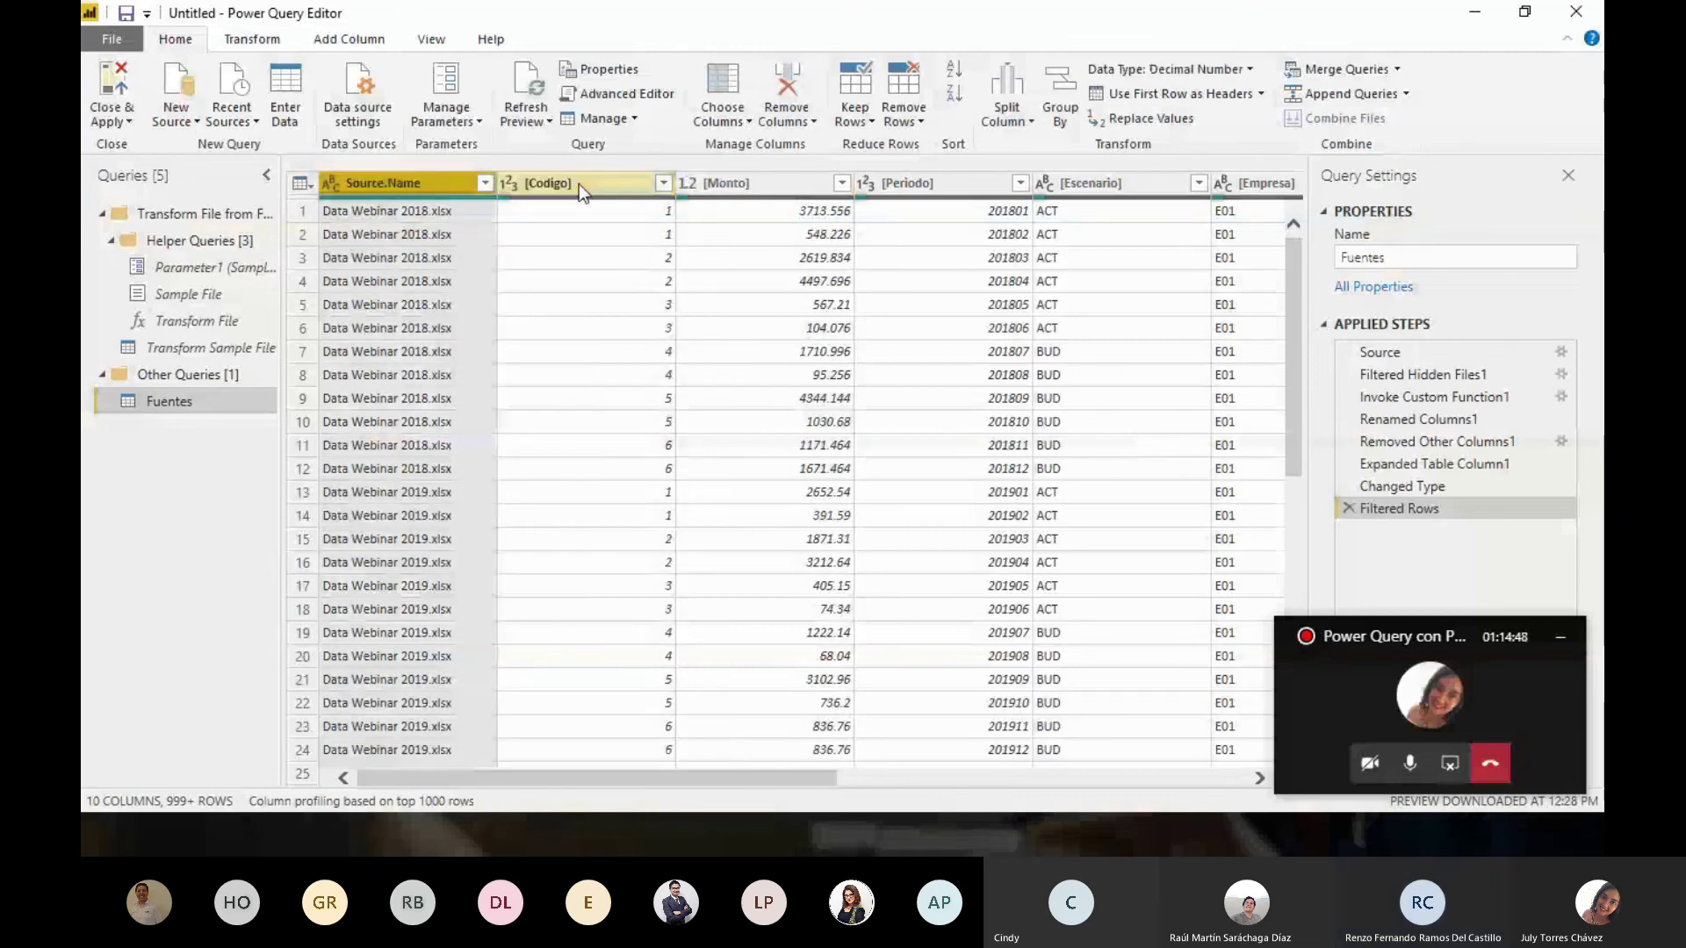
{"action": "key", "text": "Right"}
{"action": "key", "text": "Right"}
{"action": "key", "text": "Right"}
{"action": "key", "text": "Right"}
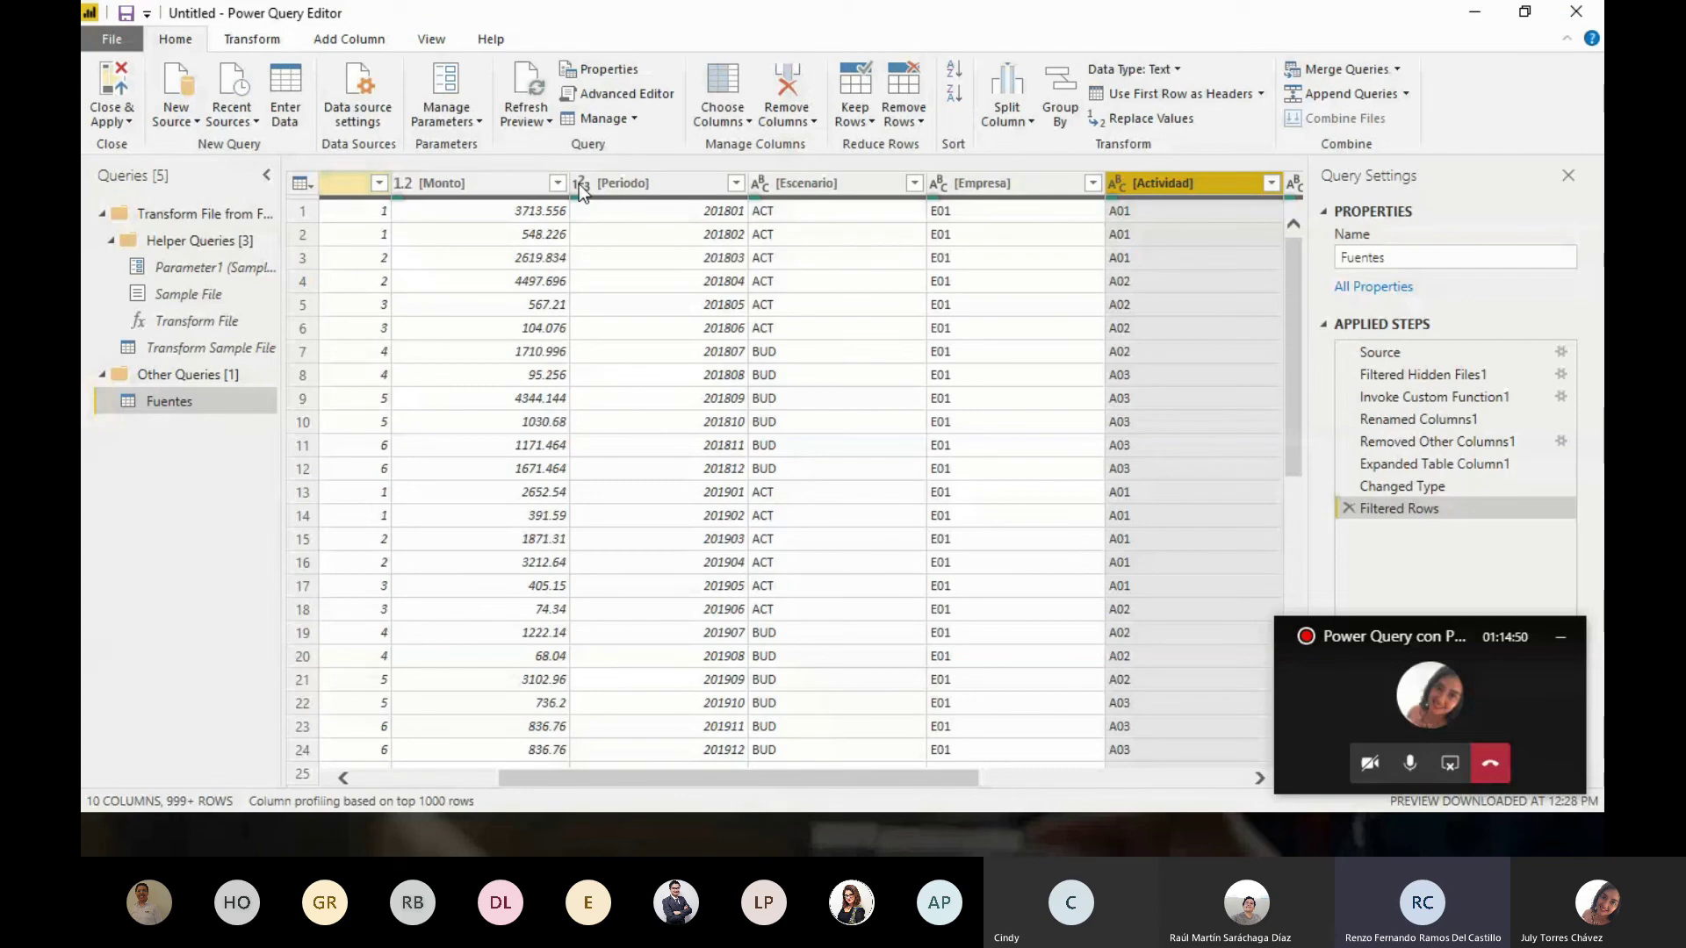
{"action": "key", "text": "Left"}
{"action": "key", "text": "Left"}
{"action": "key", "text": "Left"}
{"action": "key", "text": "Left"}
{"action": "key", "text": "Left"}
{"action": "key", "text": "Left"}
{"action": "key", "text": "Right"}
{"action": "key", "text": "Right"}
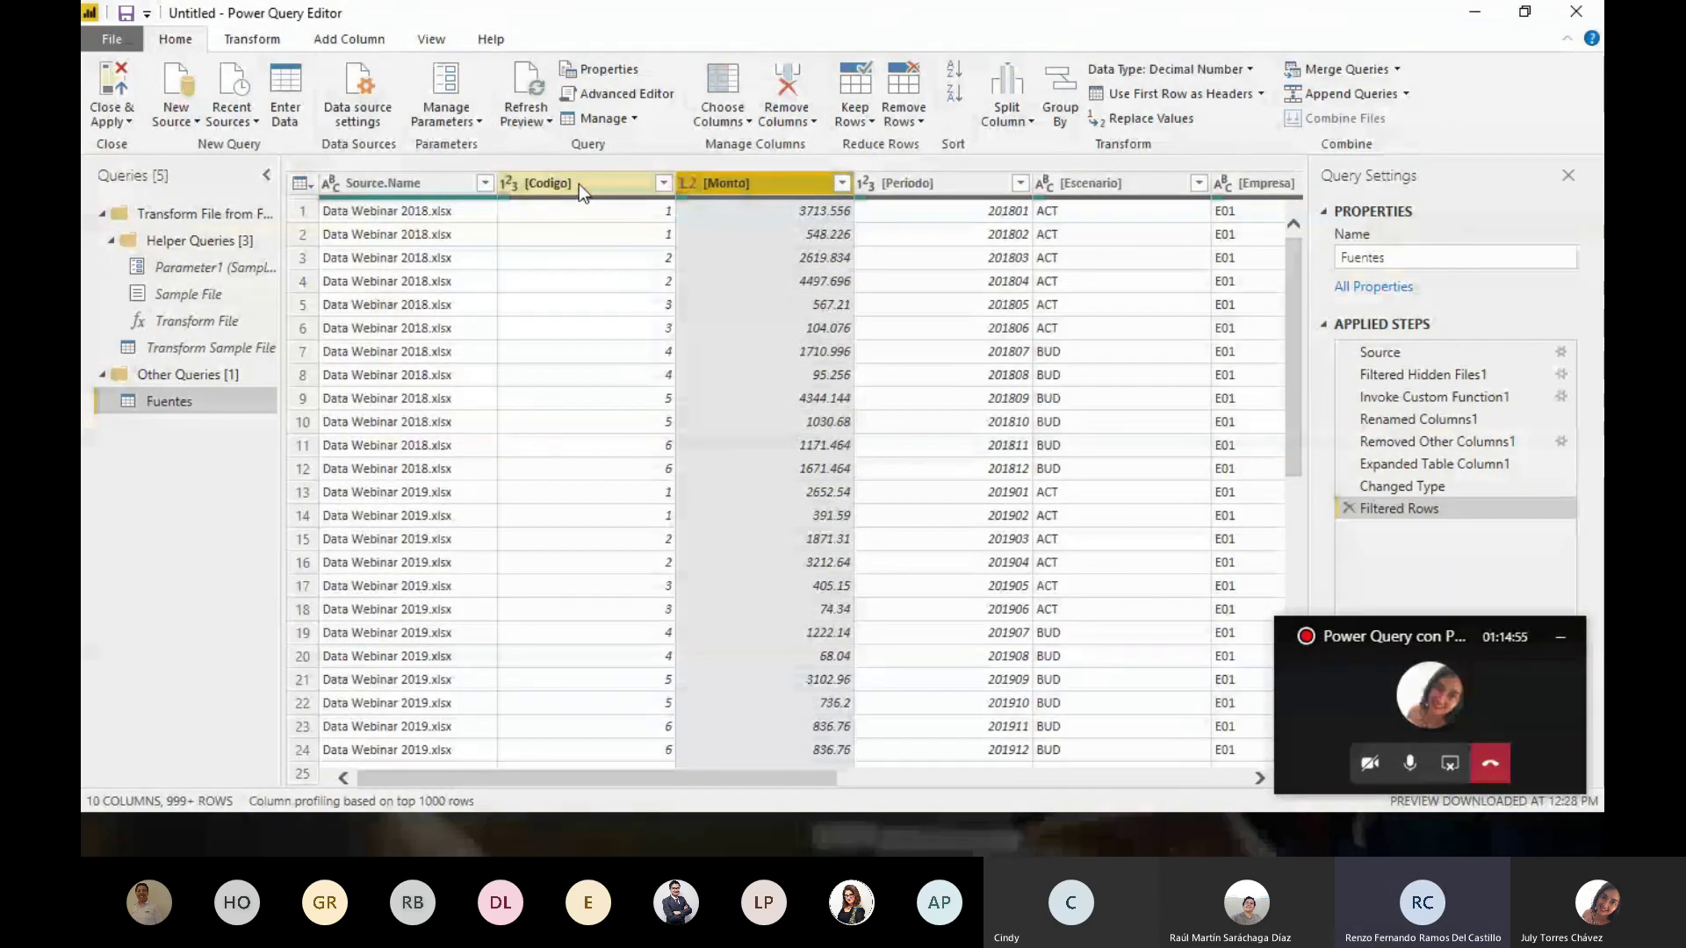
{"action": "key", "text": "Right"}
{"action": "key", "text": "Right"}
{"action": "key", "text": "Right"}
{"action": "key", "text": "Right"}
{"action": "key", "text": "Right"}
{"action": "key", "text": "Right"}
{"action": "key", "text": "Right"}
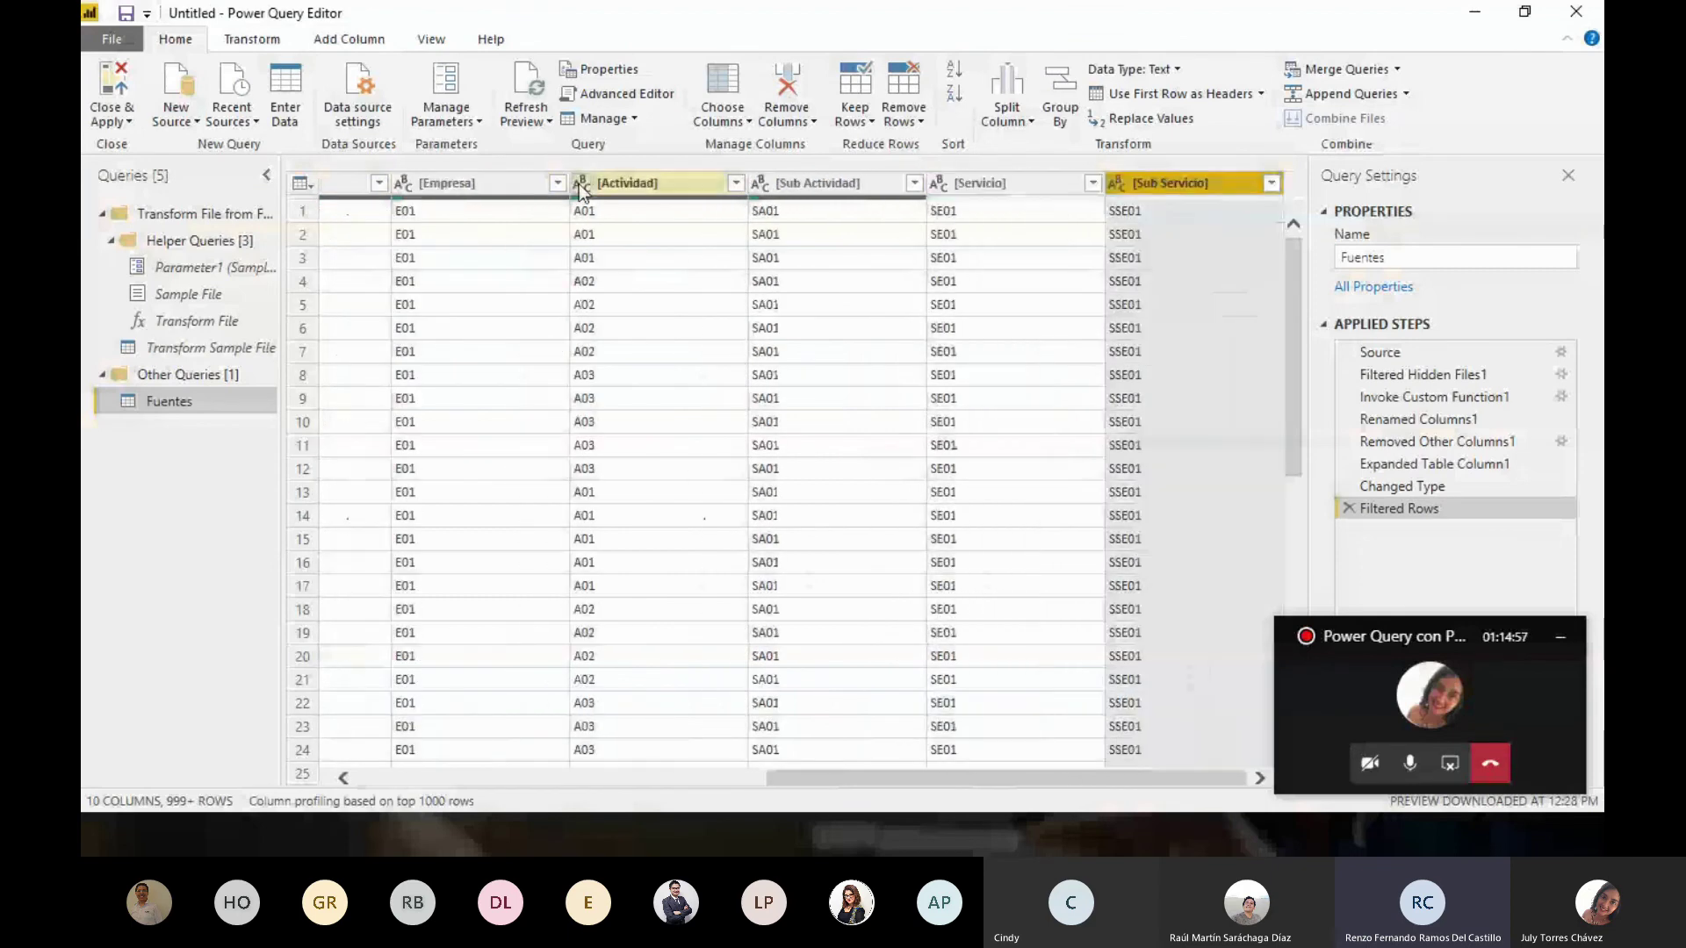
{"action": "key", "text": "Left"}
{"action": "key", "text": "Left"}
{"action": "key", "text": "Left"}
{"action": "key", "text": "Left"}
{"action": "key", "text": "Left"}
{"action": "key", "text": "Left"}
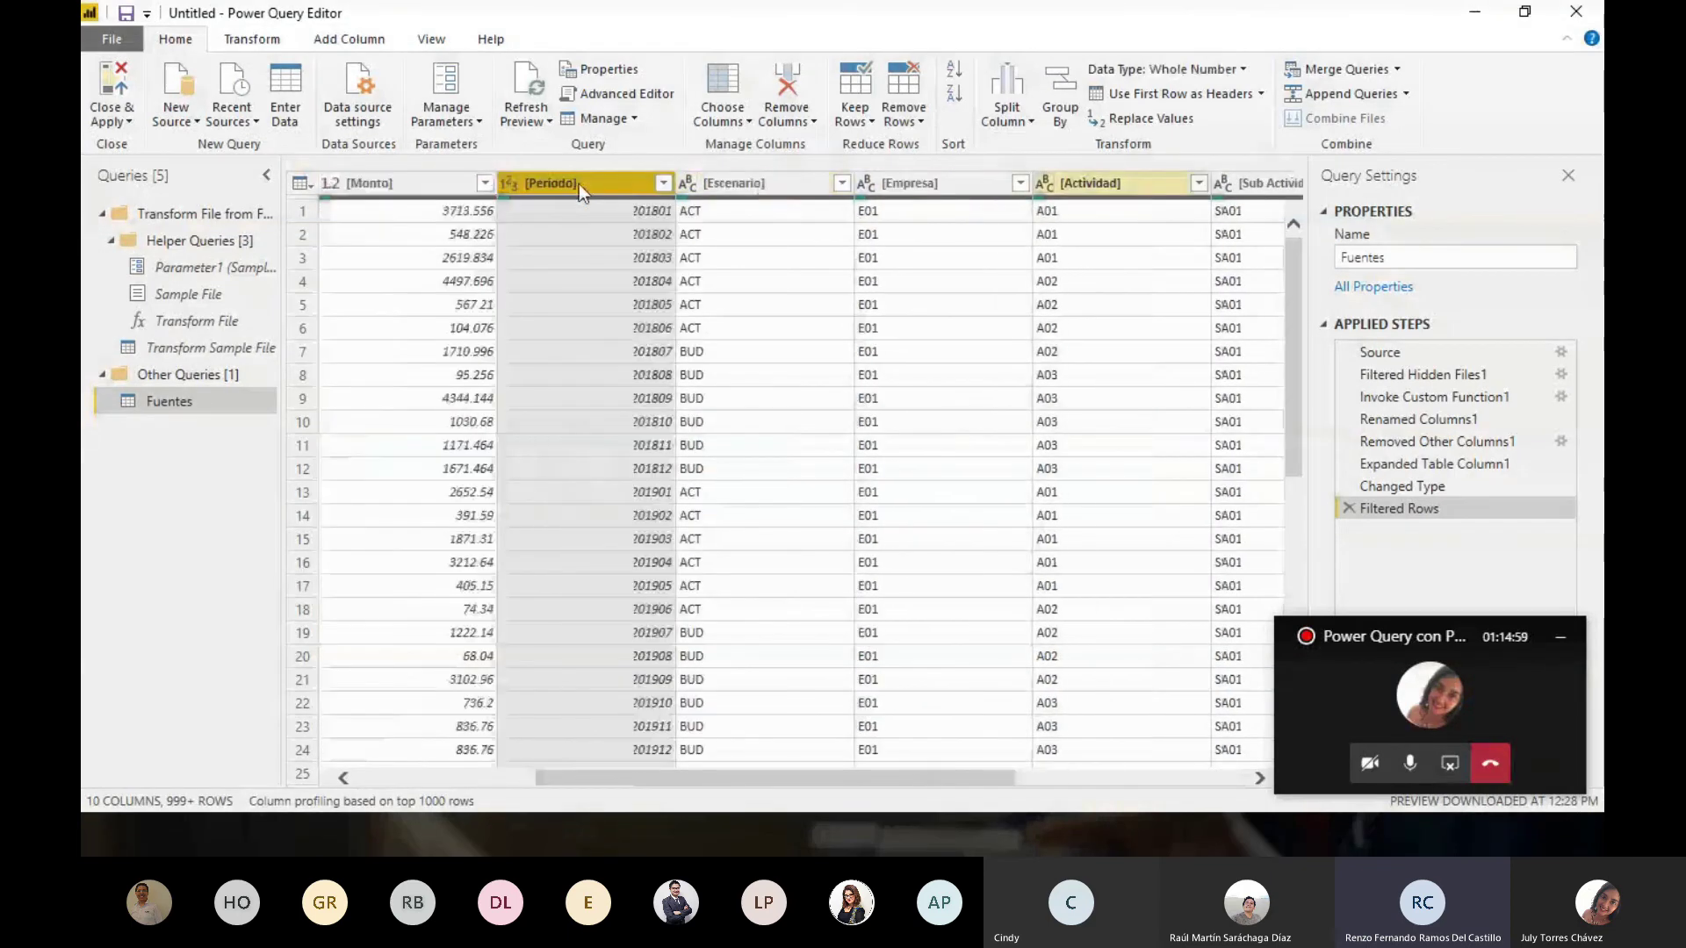
{"action": "key", "text": "Left"}
{"action": "key", "text": "Left"}
{"action": "key", "text": "Left"}
{"action": "key", "text": "Left"}
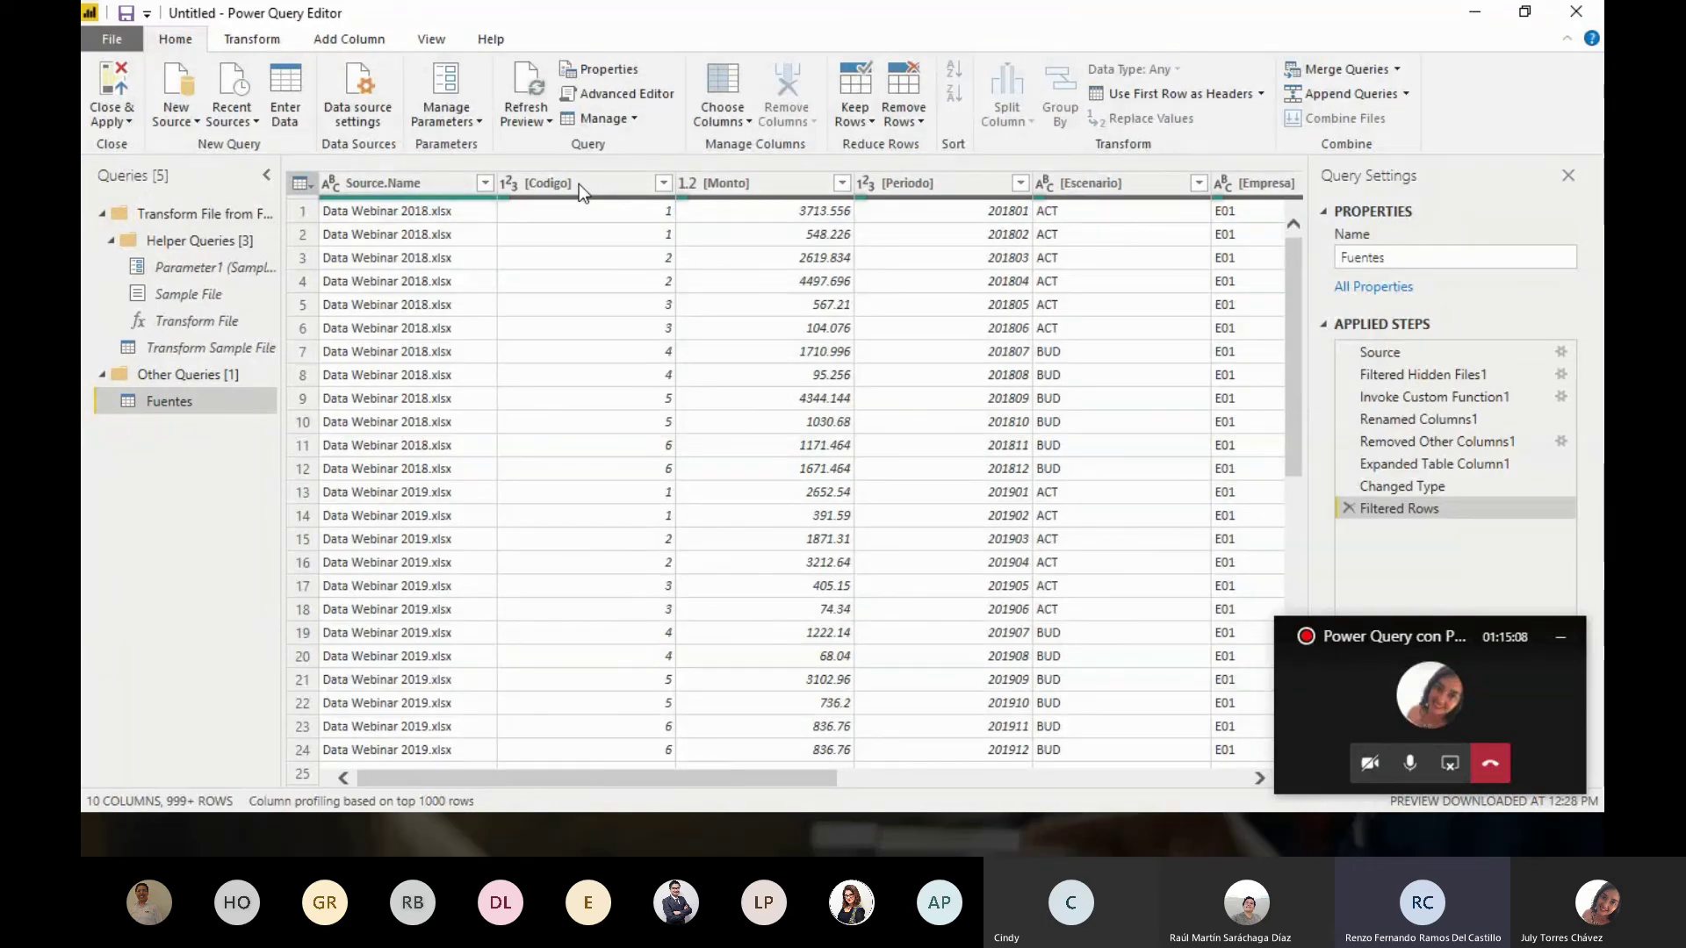
{"action": "left_click", "coordinate": [1405, 94]}
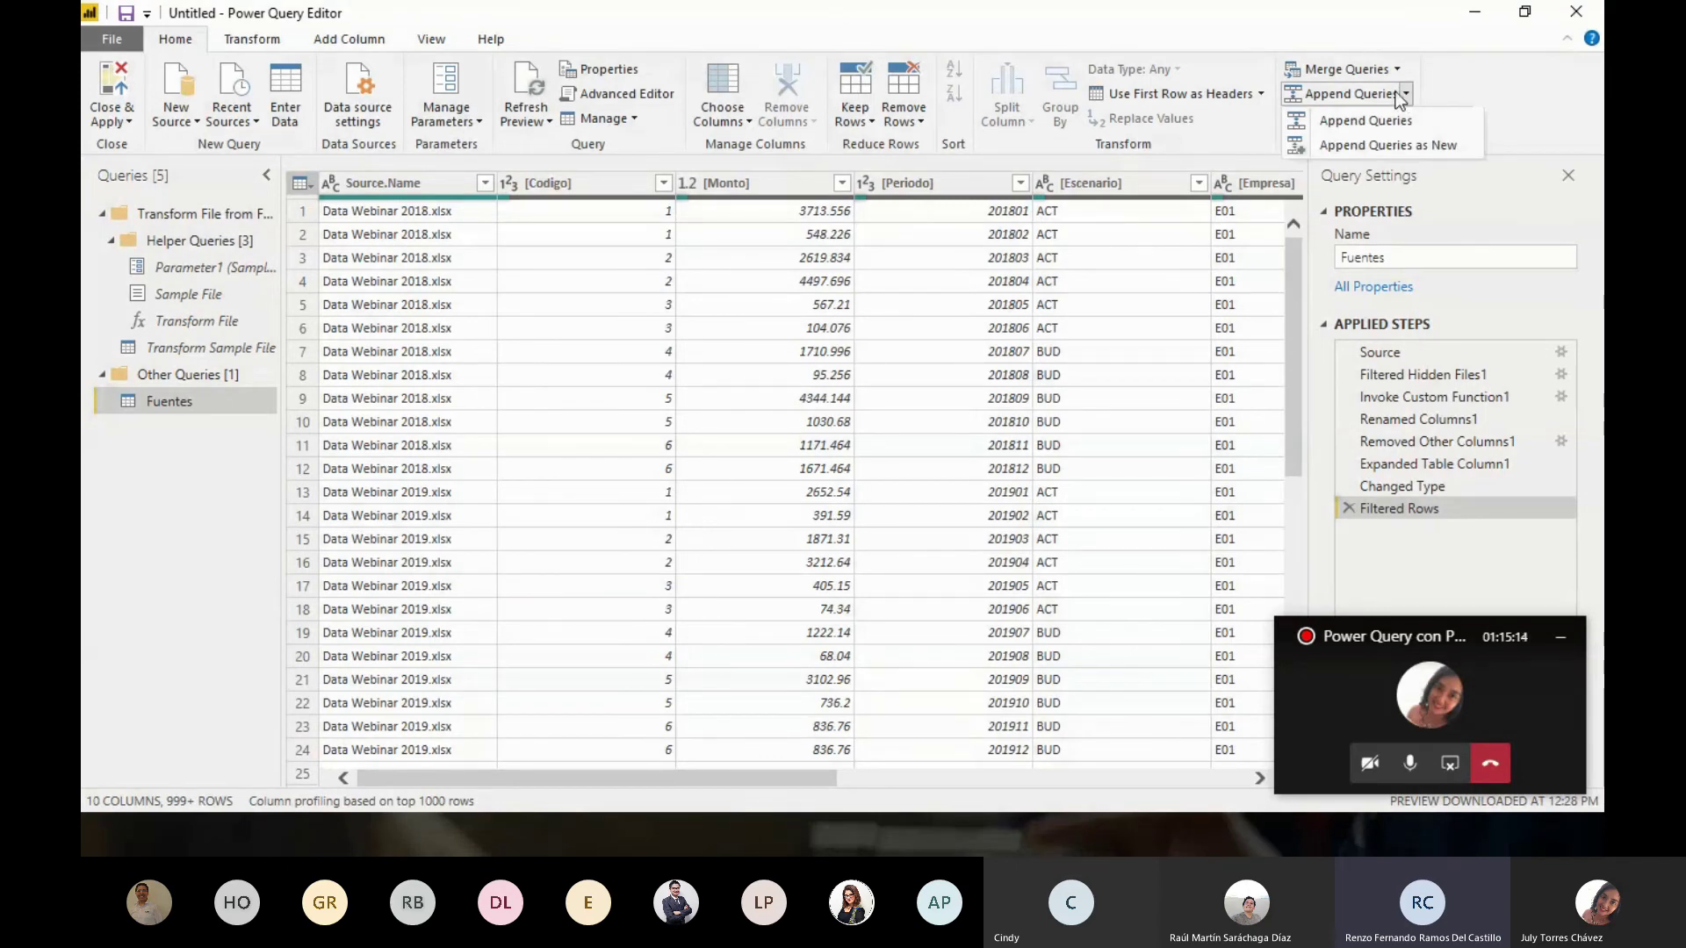
{"action": "left_click", "coordinate": [803, 14]}
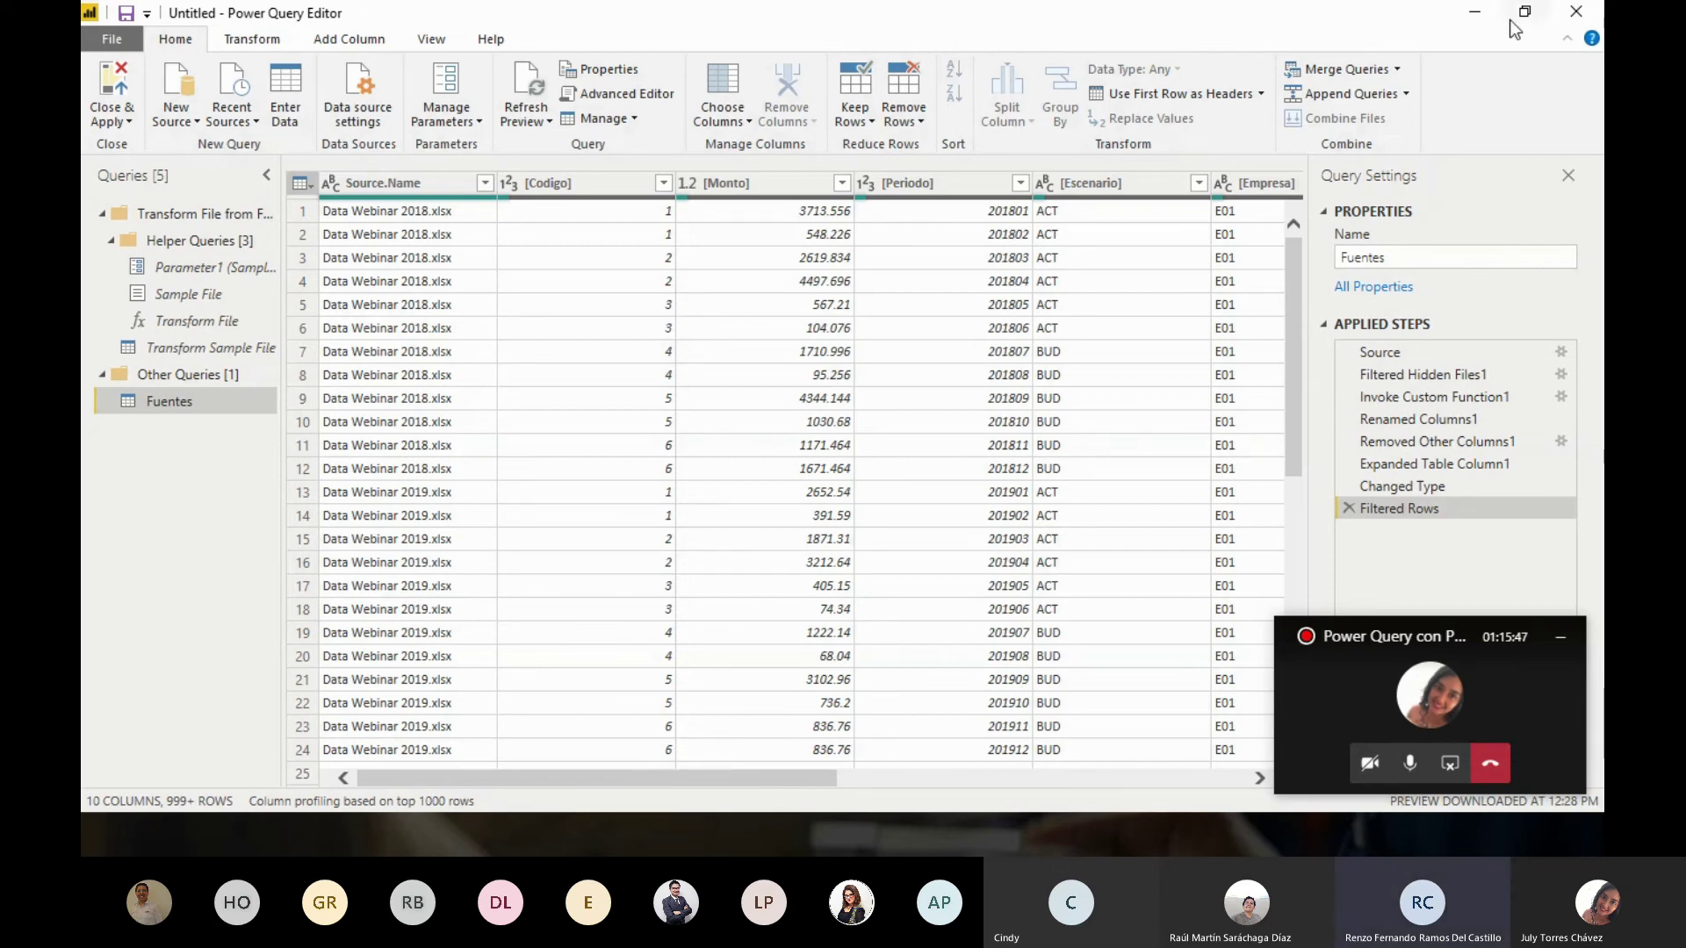
Close Power Query Editor without applying the changes and close the folder-based report without saving it
{"action": "left_click", "coordinate": [1569, 19]}
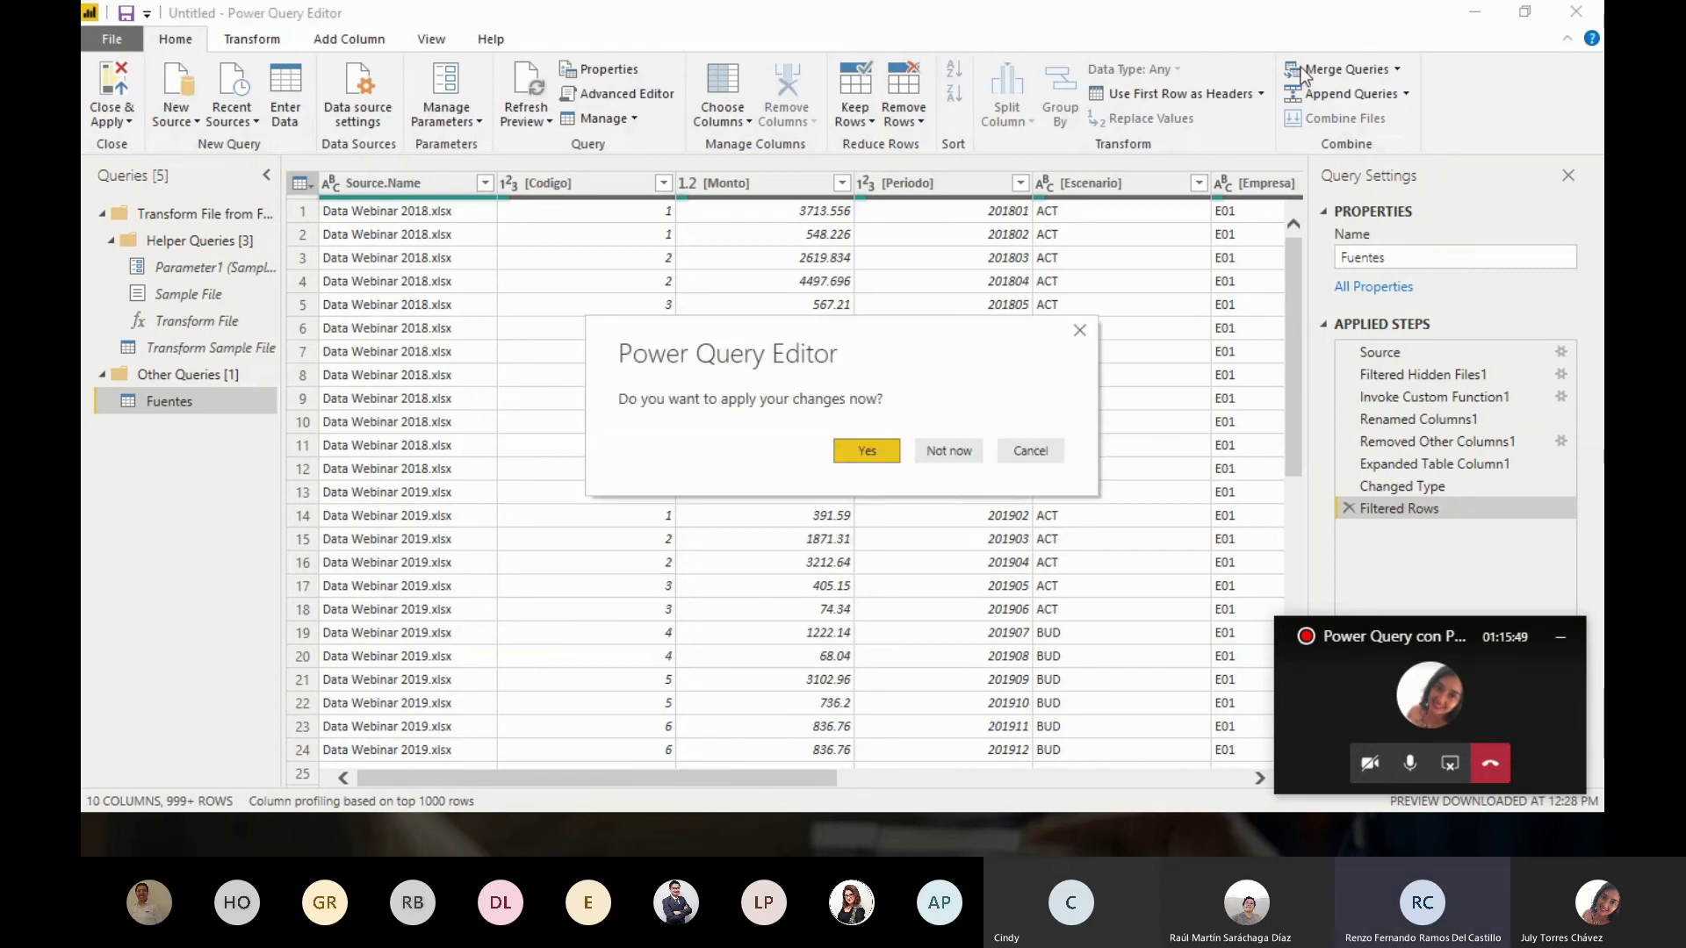
{"action": "left_click", "coordinate": [955, 450]}
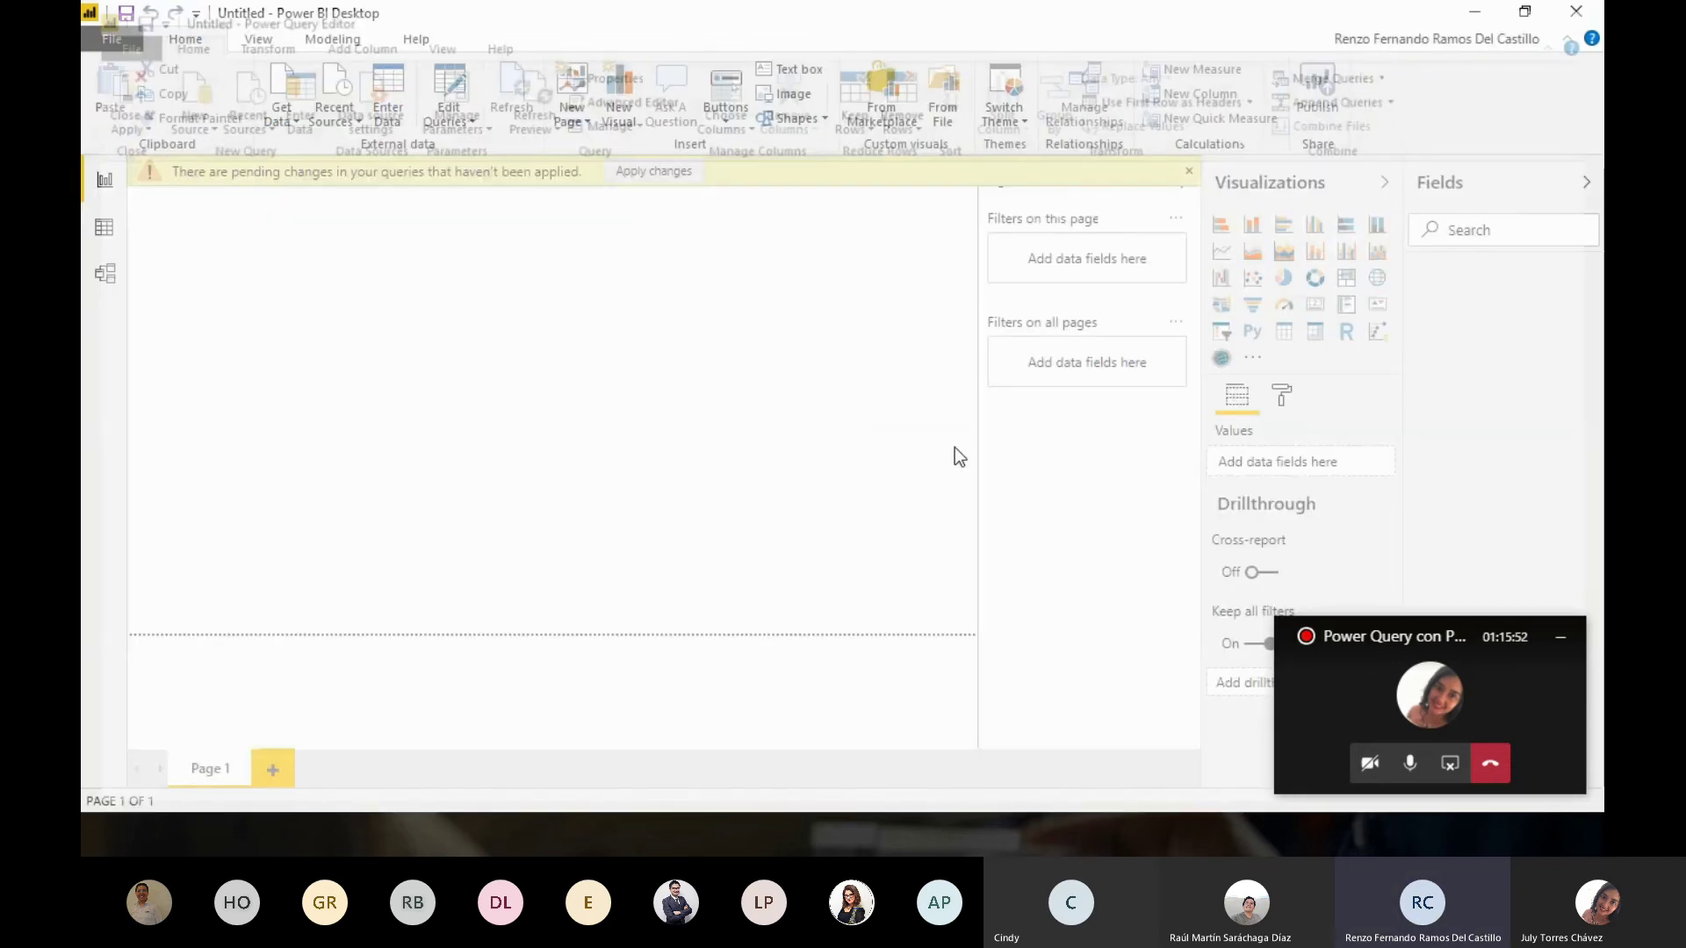
{"action": "left_click", "coordinate": [1579, 12]}
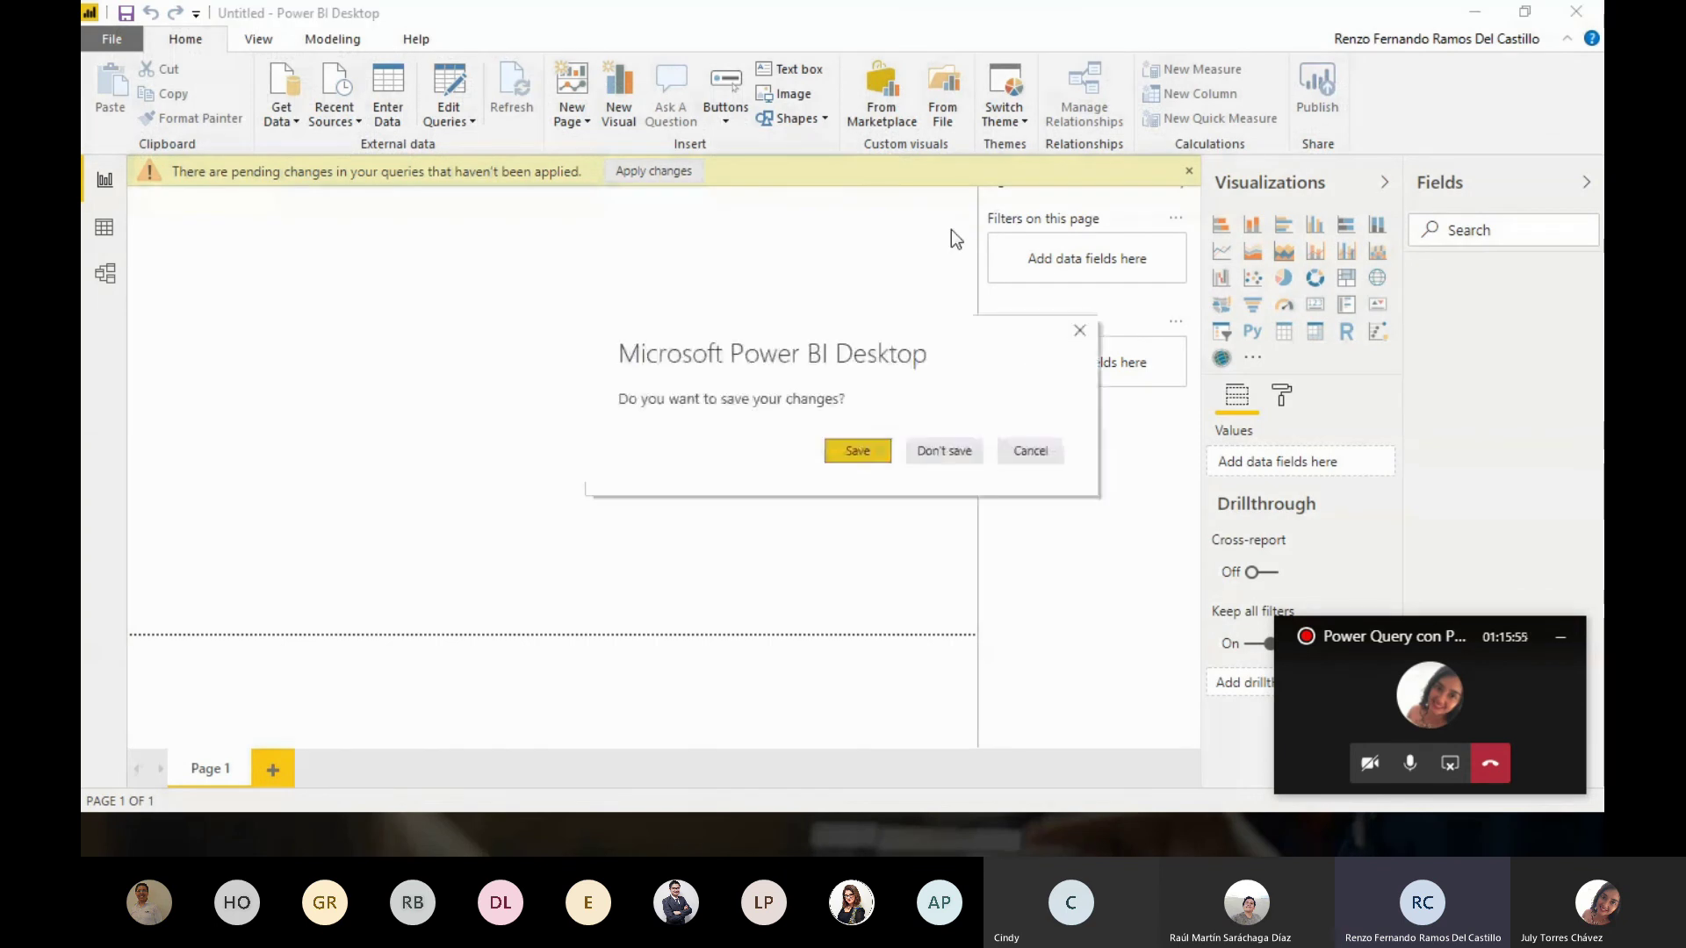
{"action": "left_click", "coordinate": [936, 457]}
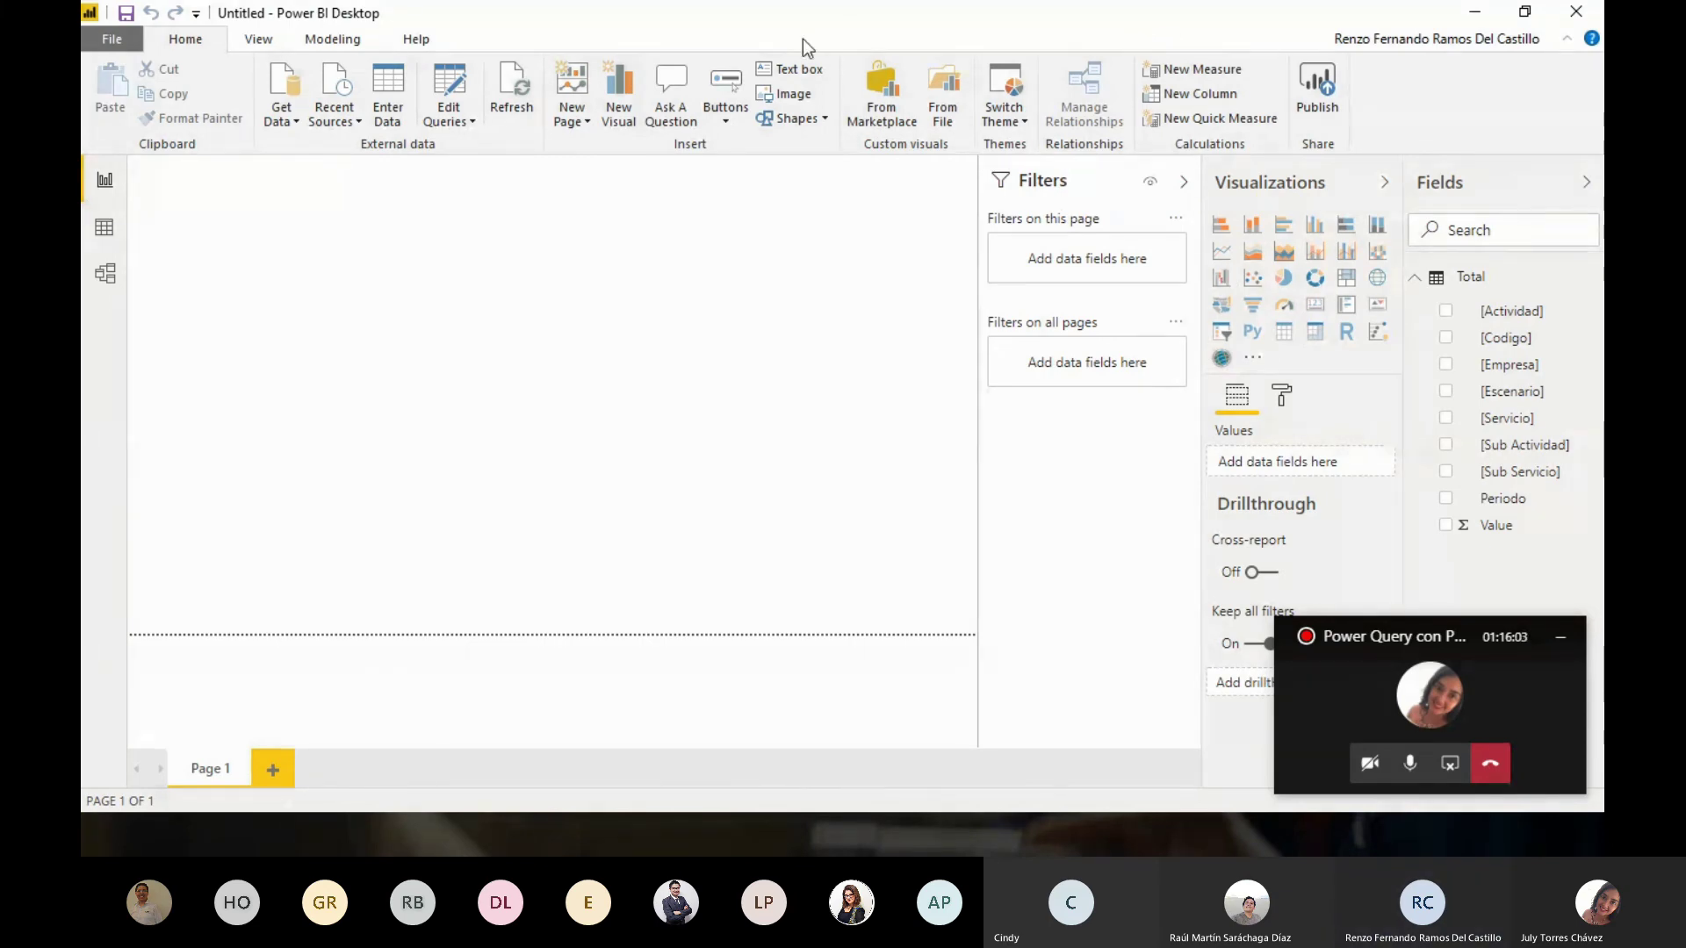
Reduce the window of the report containing the Total table and close SQL Server Management Studio behind it
{"action": "double_click", "coordinate": [775, 26]}
{"action": "left_click_drag", "start_coordinate": [839, 184], "coordinate": [847, 113]}
{"action": "left_click", "coordinate": [1364, 93]}
{"action": "key", "text": "Escape"}
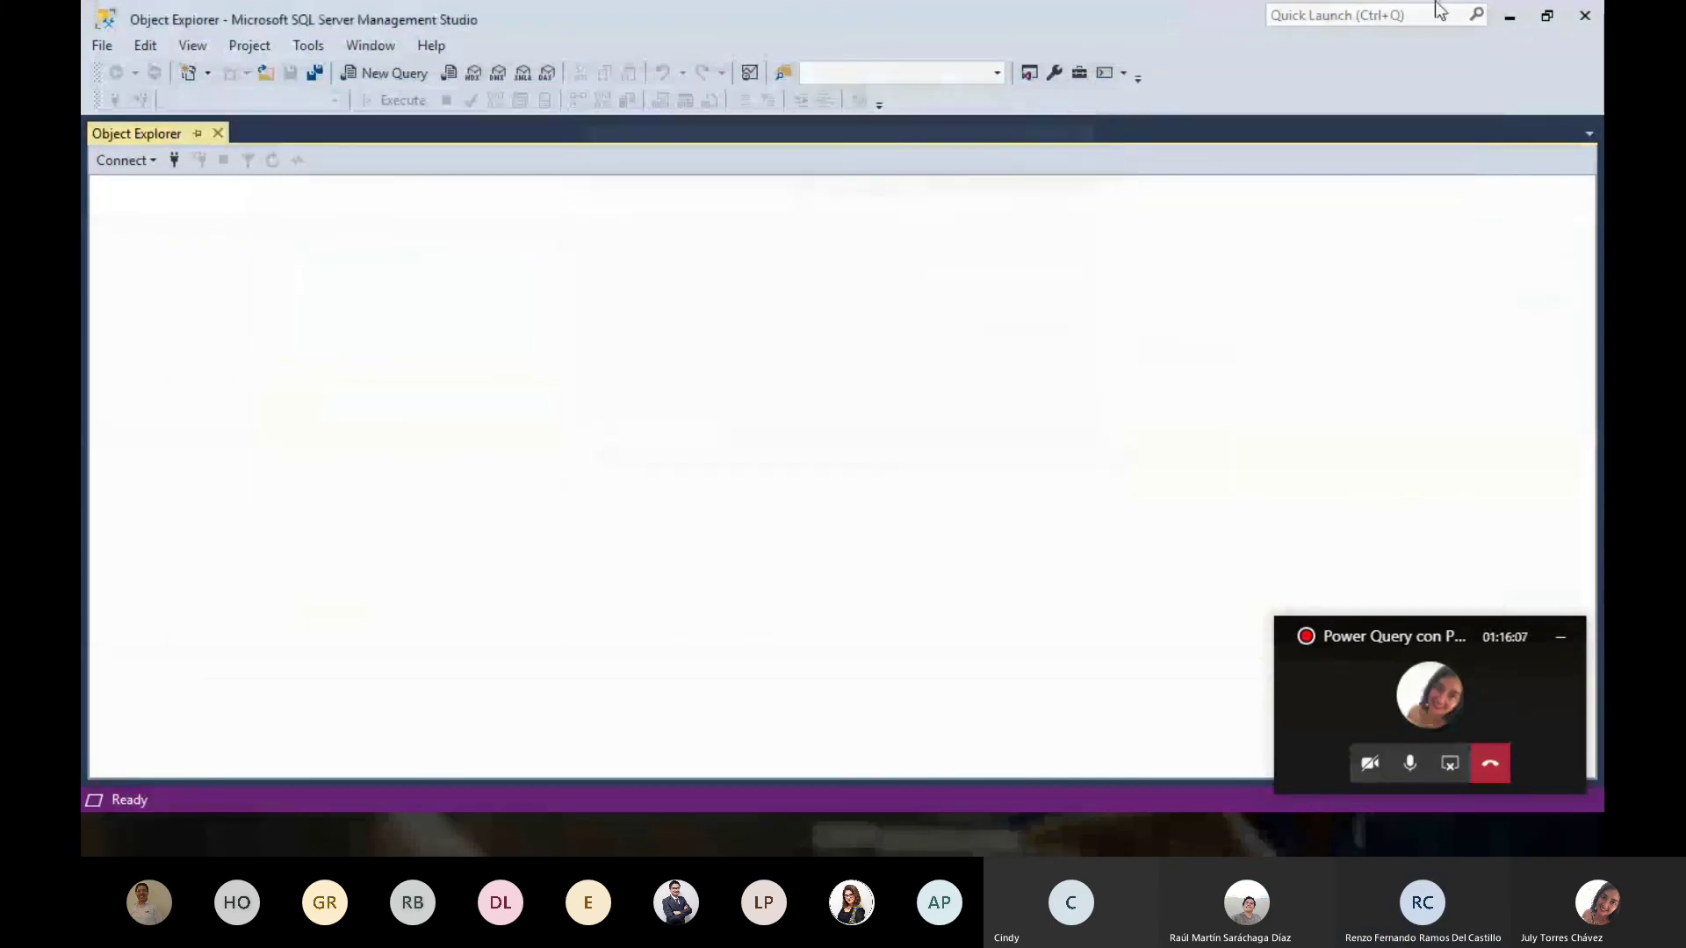
{"action": "key", "text": "alt+Tab"}
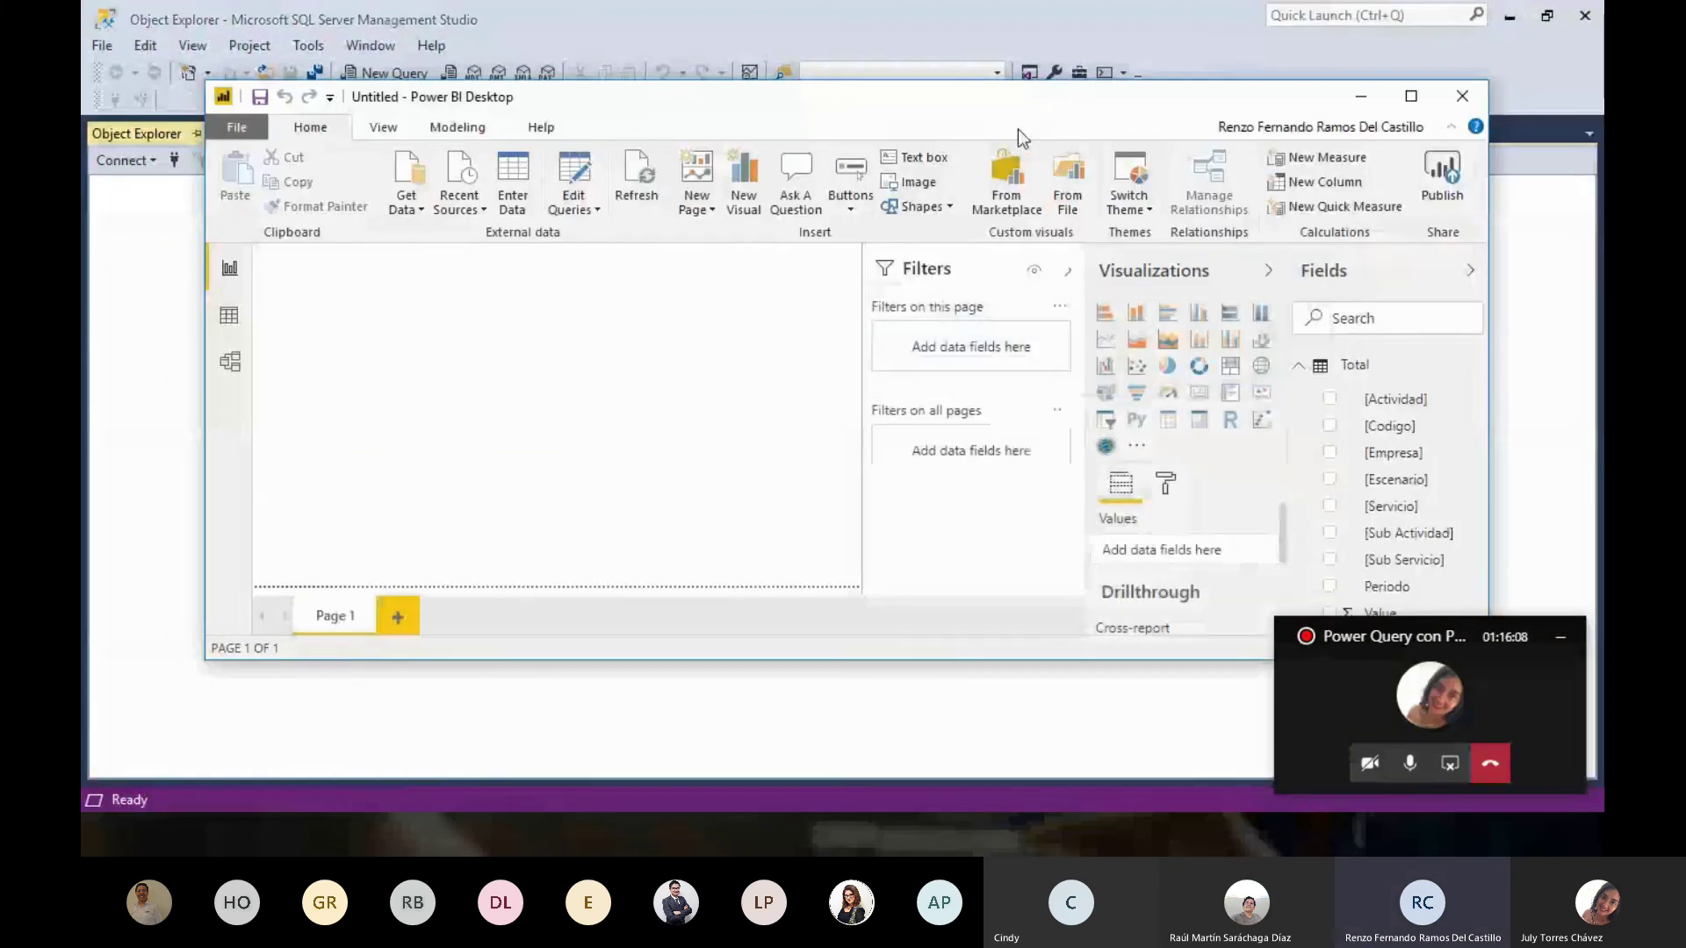
{"action": "left_click", "coordinate": [1161, 18]}
{"action": "left_click", "coordinate": [1089, 135]}
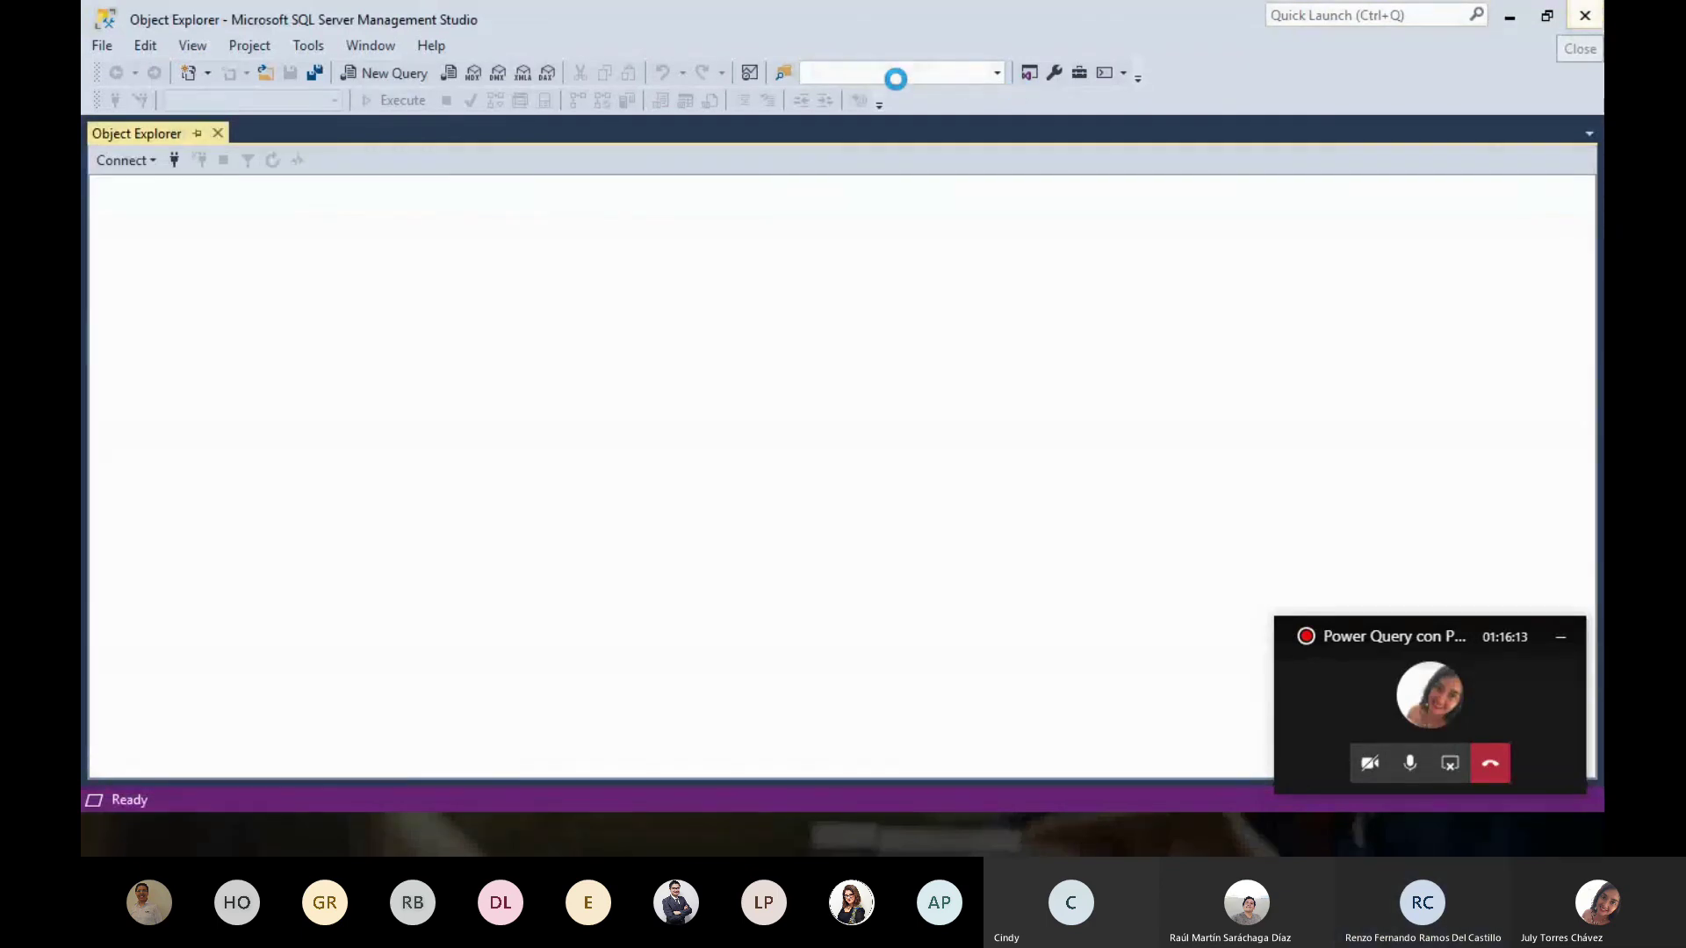
{"action": "left_click", "coordinate": [1585, 16]}
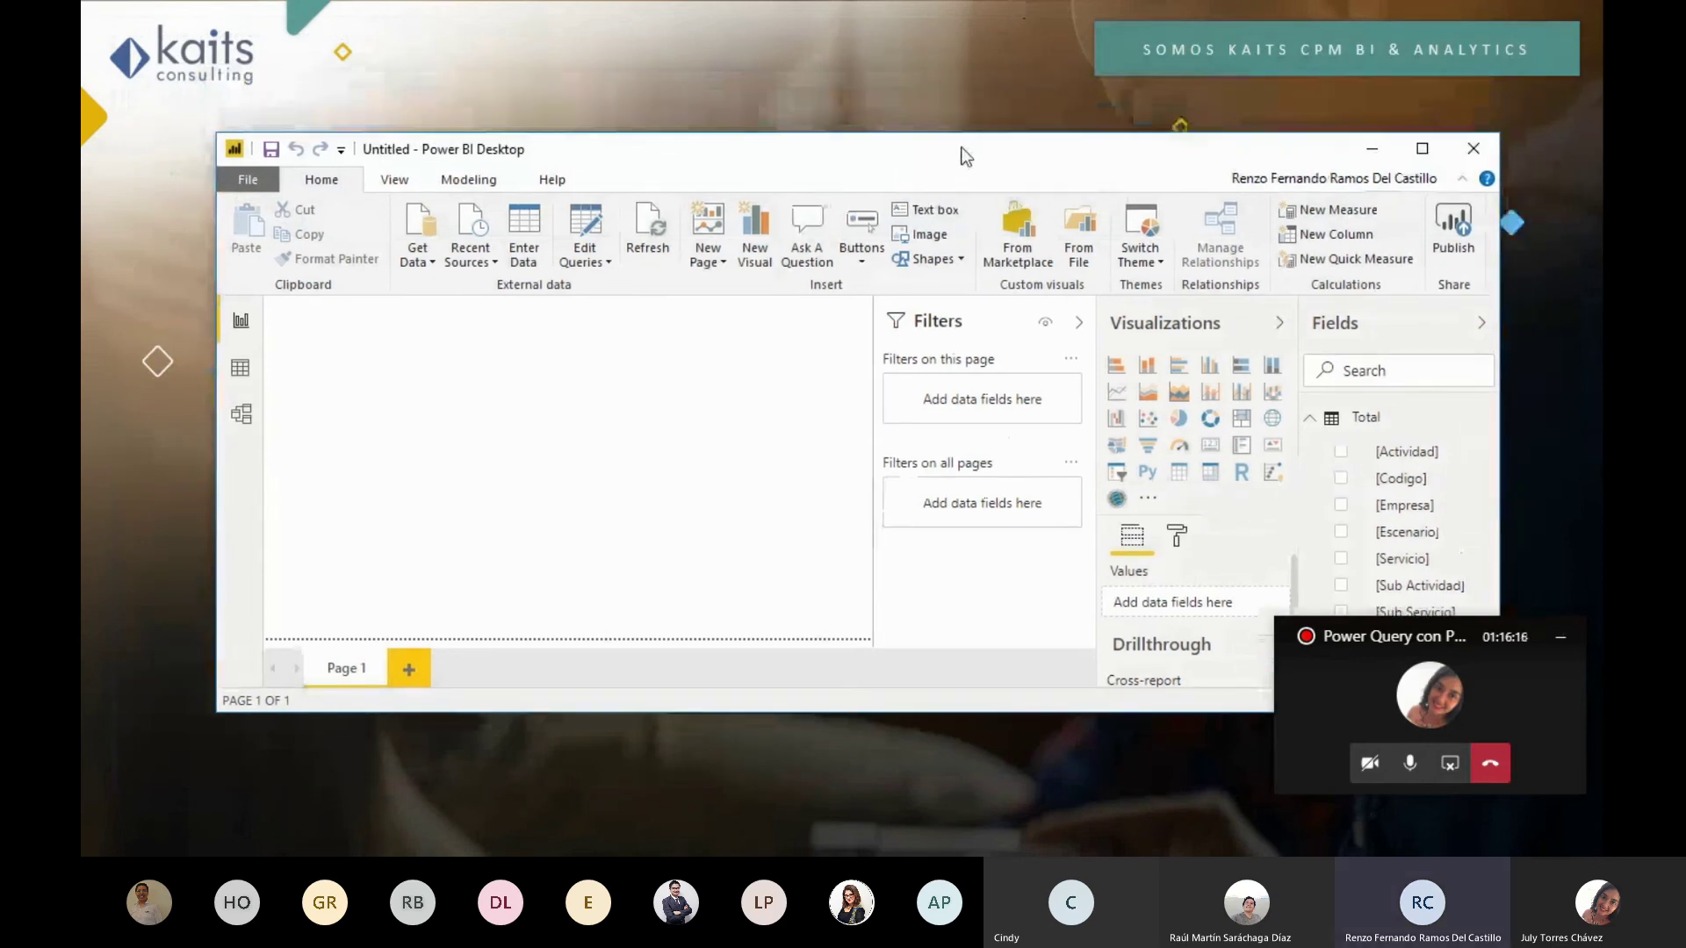
End the PowerPoint slide show and minimize the webinar presentation to reach the desktop
{"action": "left_click", "coordinate": [903, 76]}
{"action": "key", "text": "Escape"}
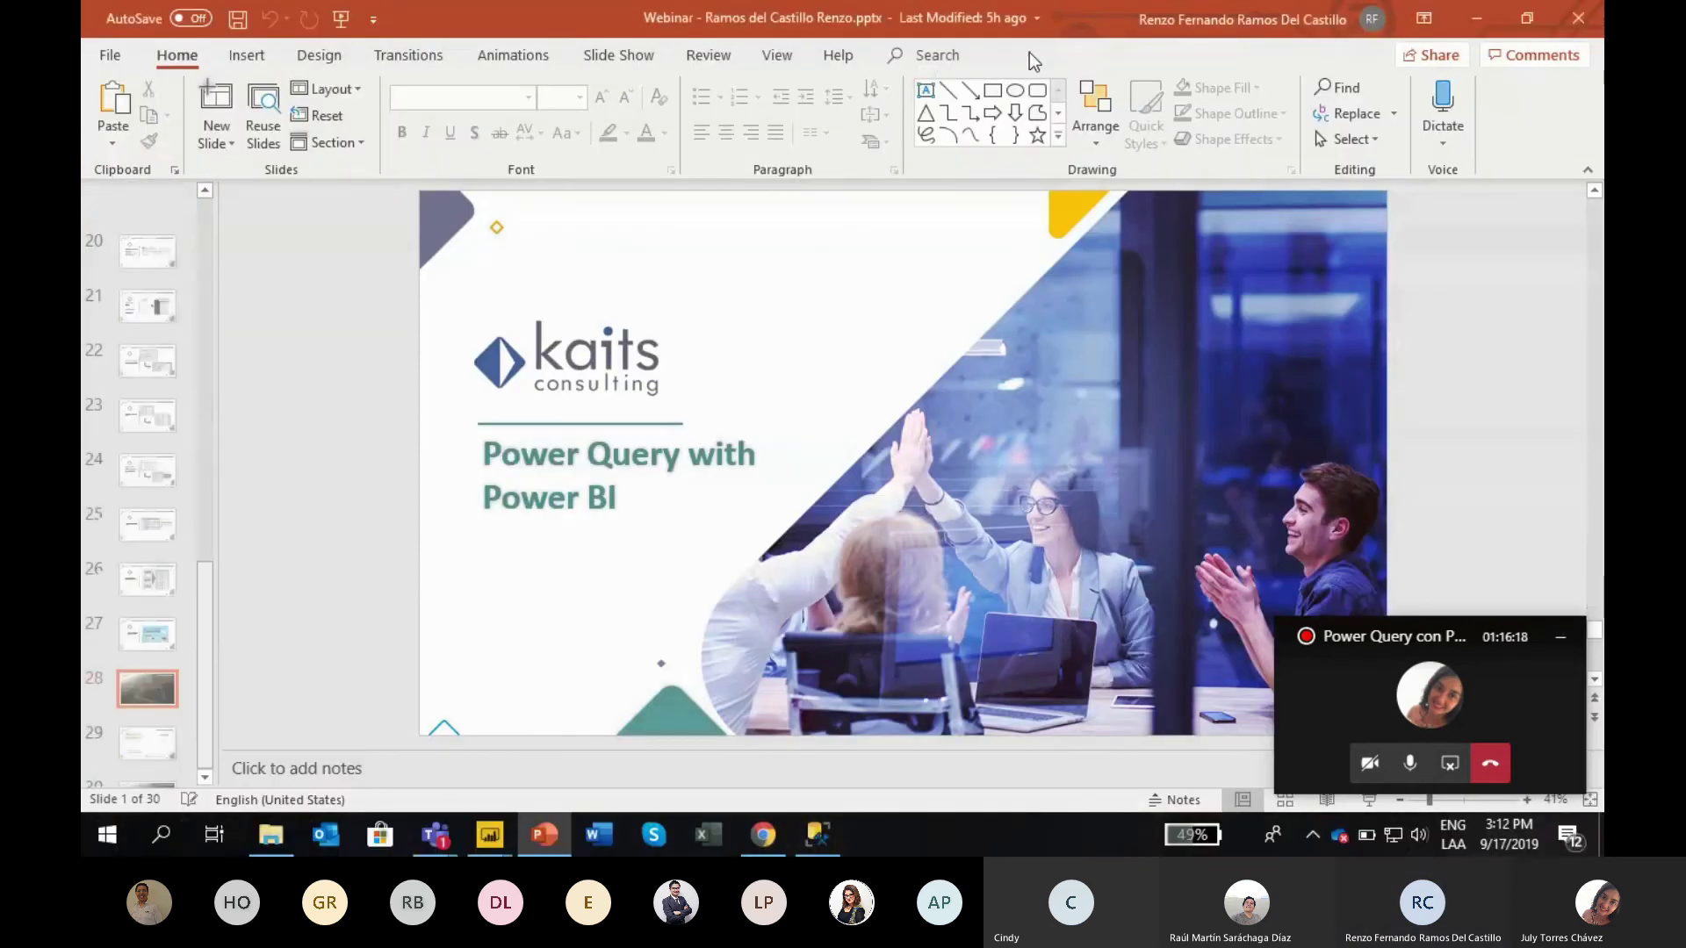
{"action": "left_click", "coordinate": [1470, 14]}
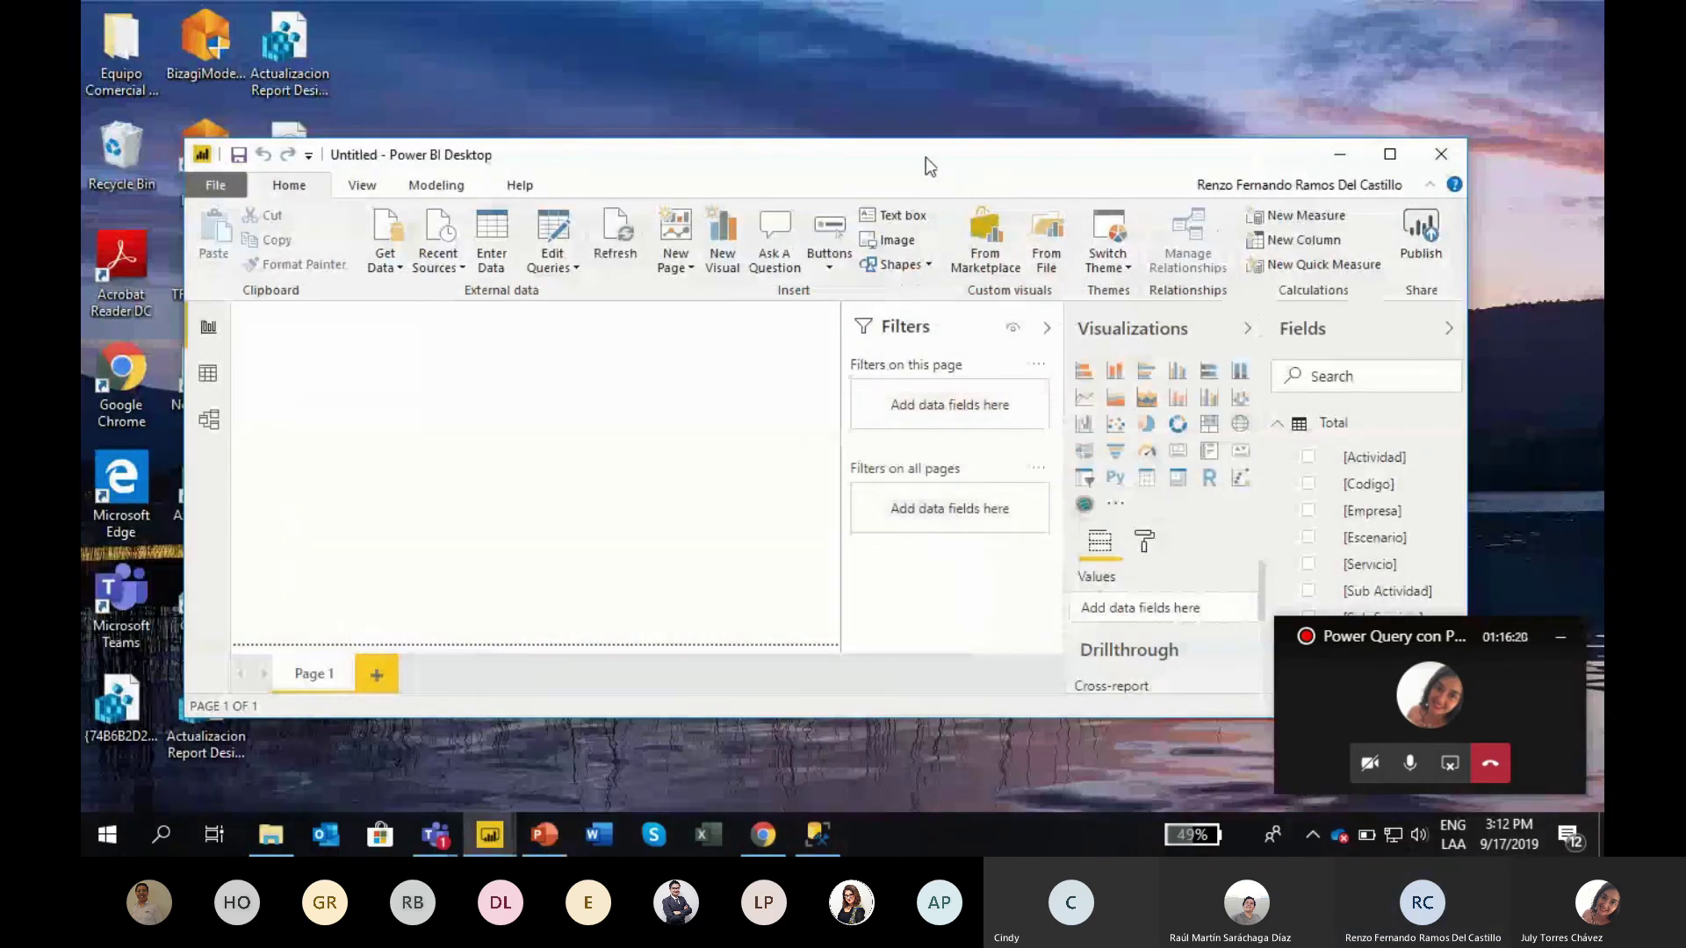
Switch to the finished Webinar report and open its queries in Power Query Editor
{"action": "left_click", "coordinate": [445, 760]}
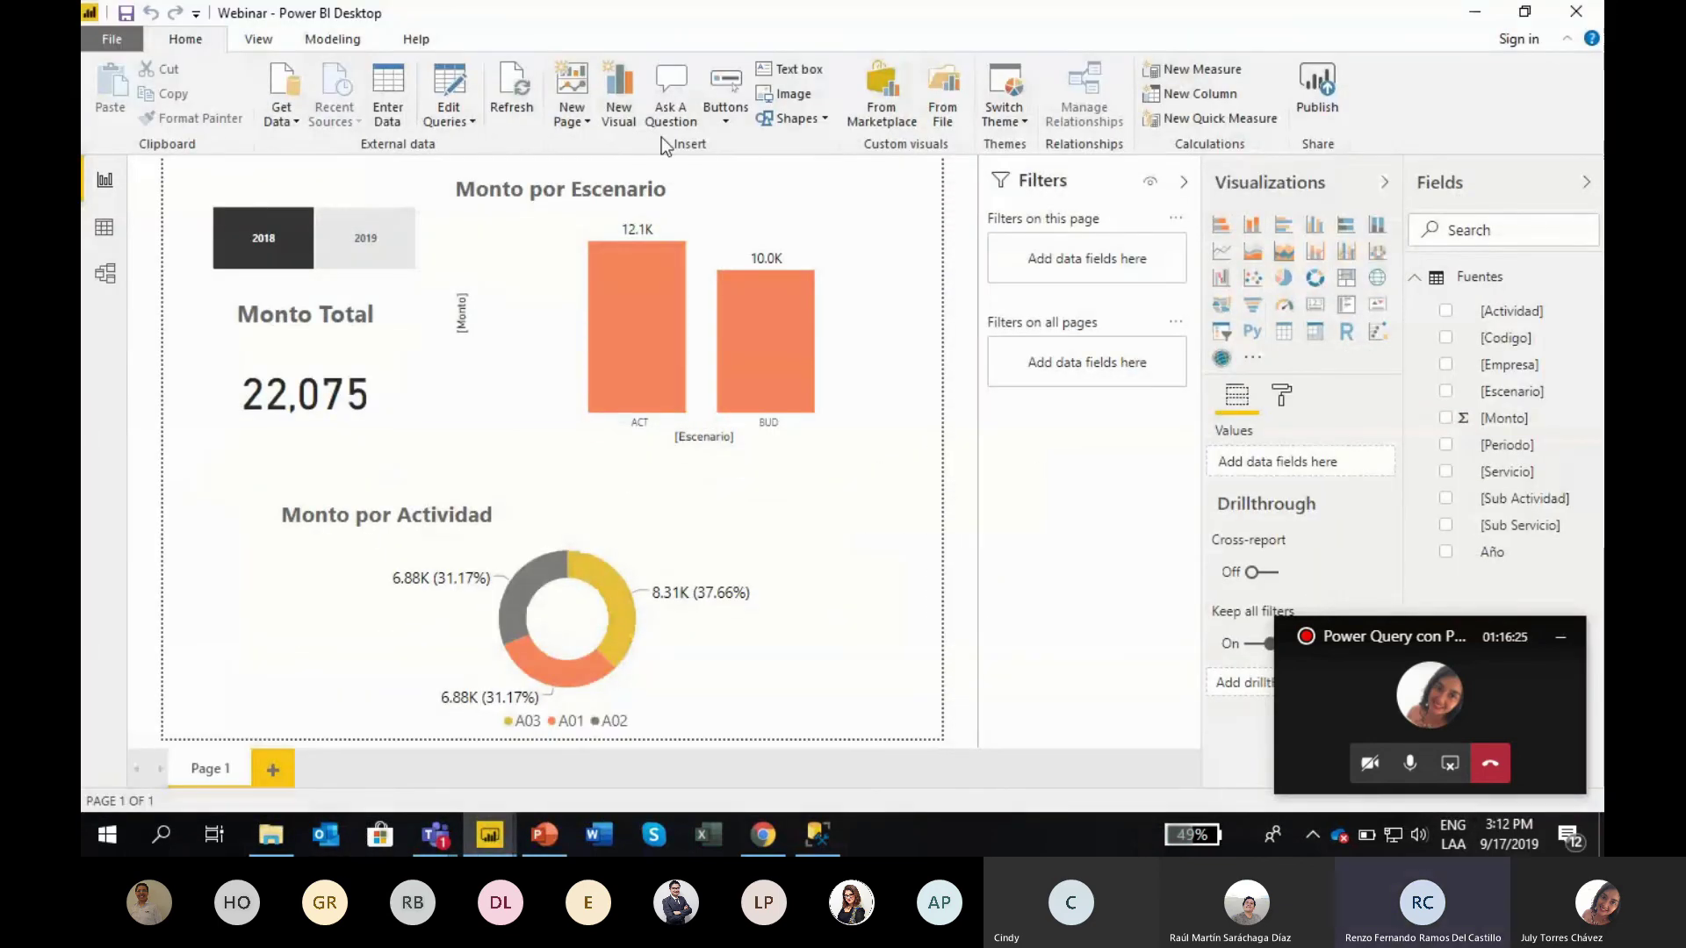
{"action": "left_click", "coordinate": [448, 113]}
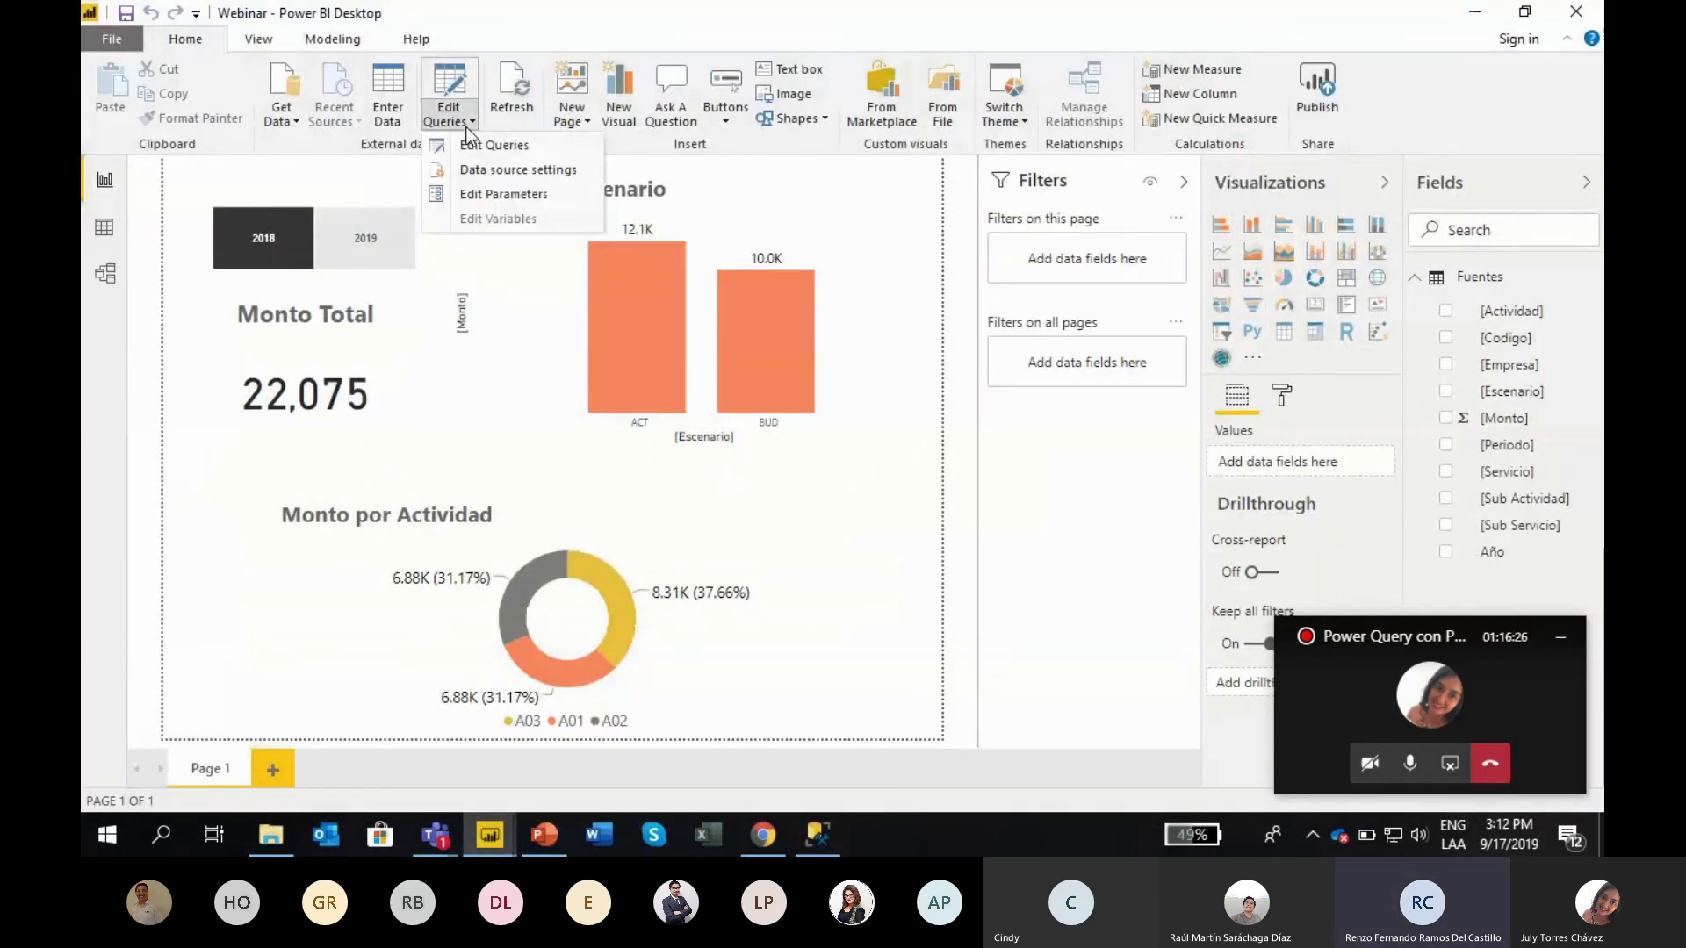
{"action": "left_click", "coordinate": [553, 16]}
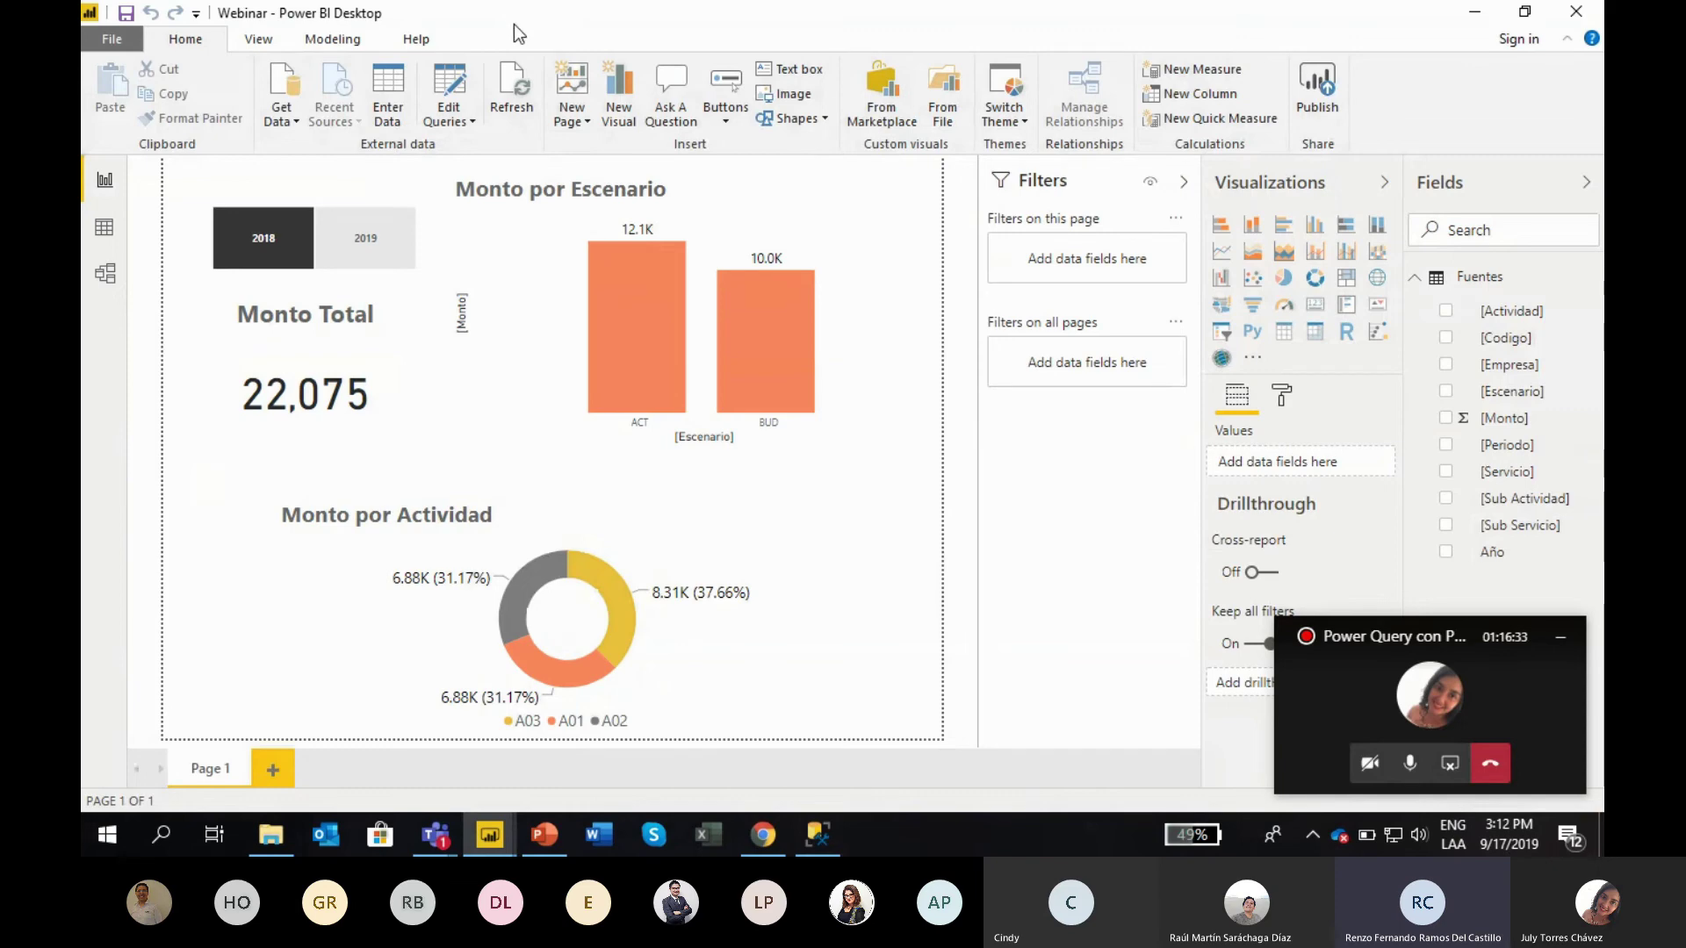
{"action": "left_click", "coordinate": [471, 116]}
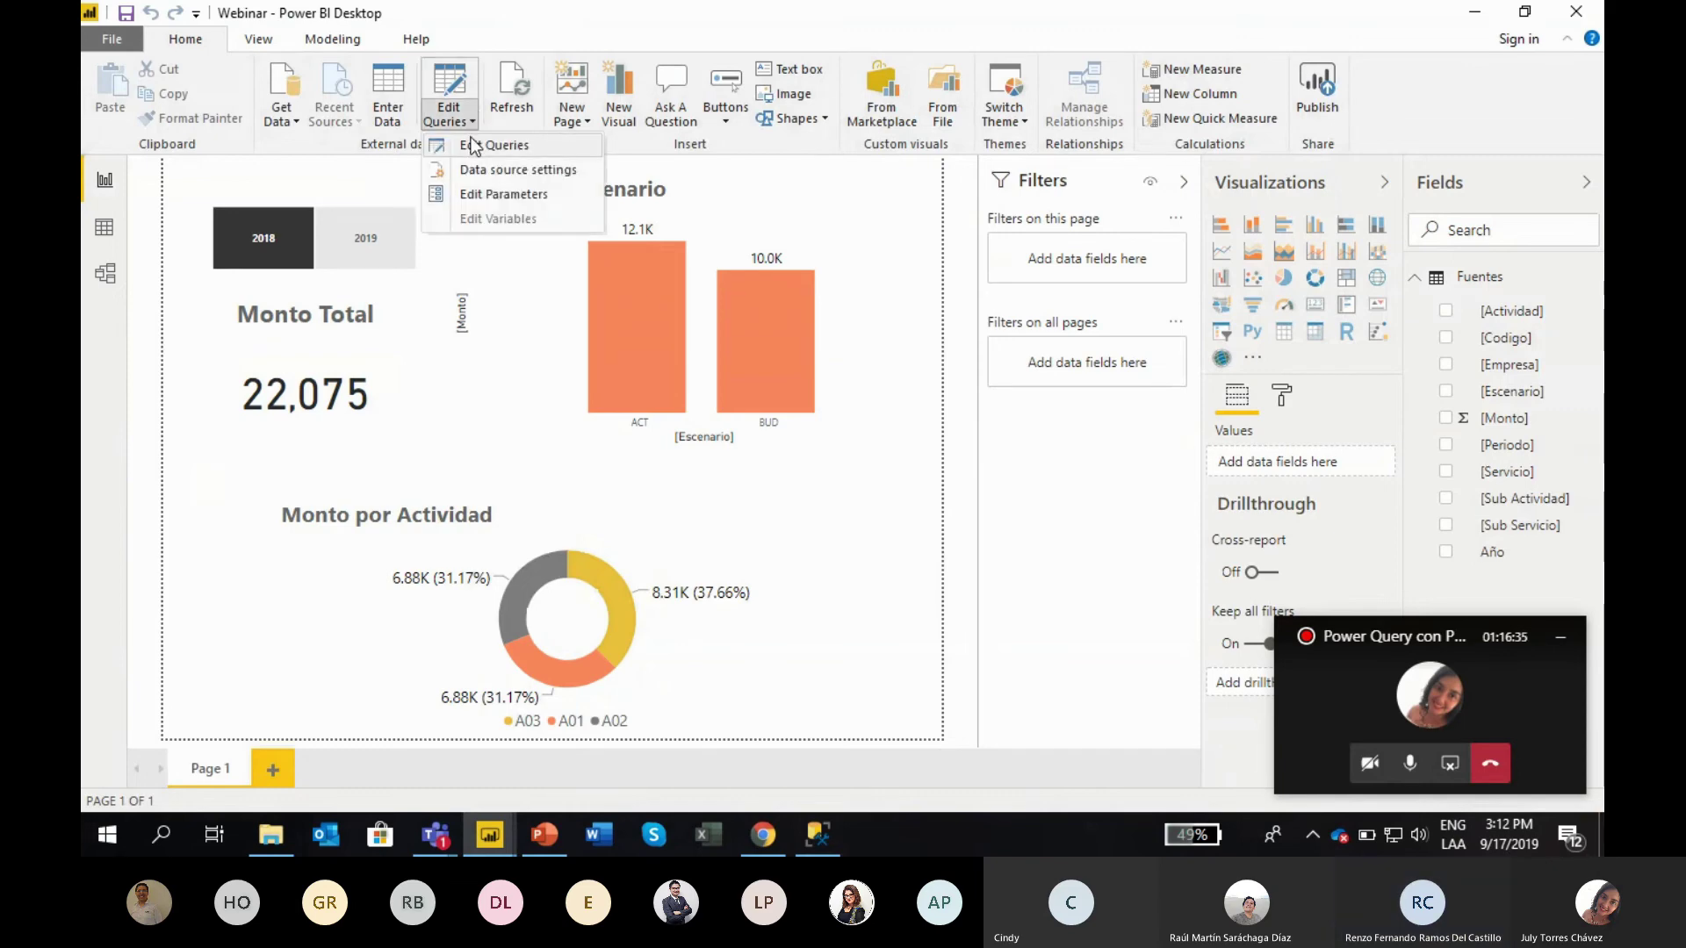
{"action": "left_click", "coordinate": [471, 137]}
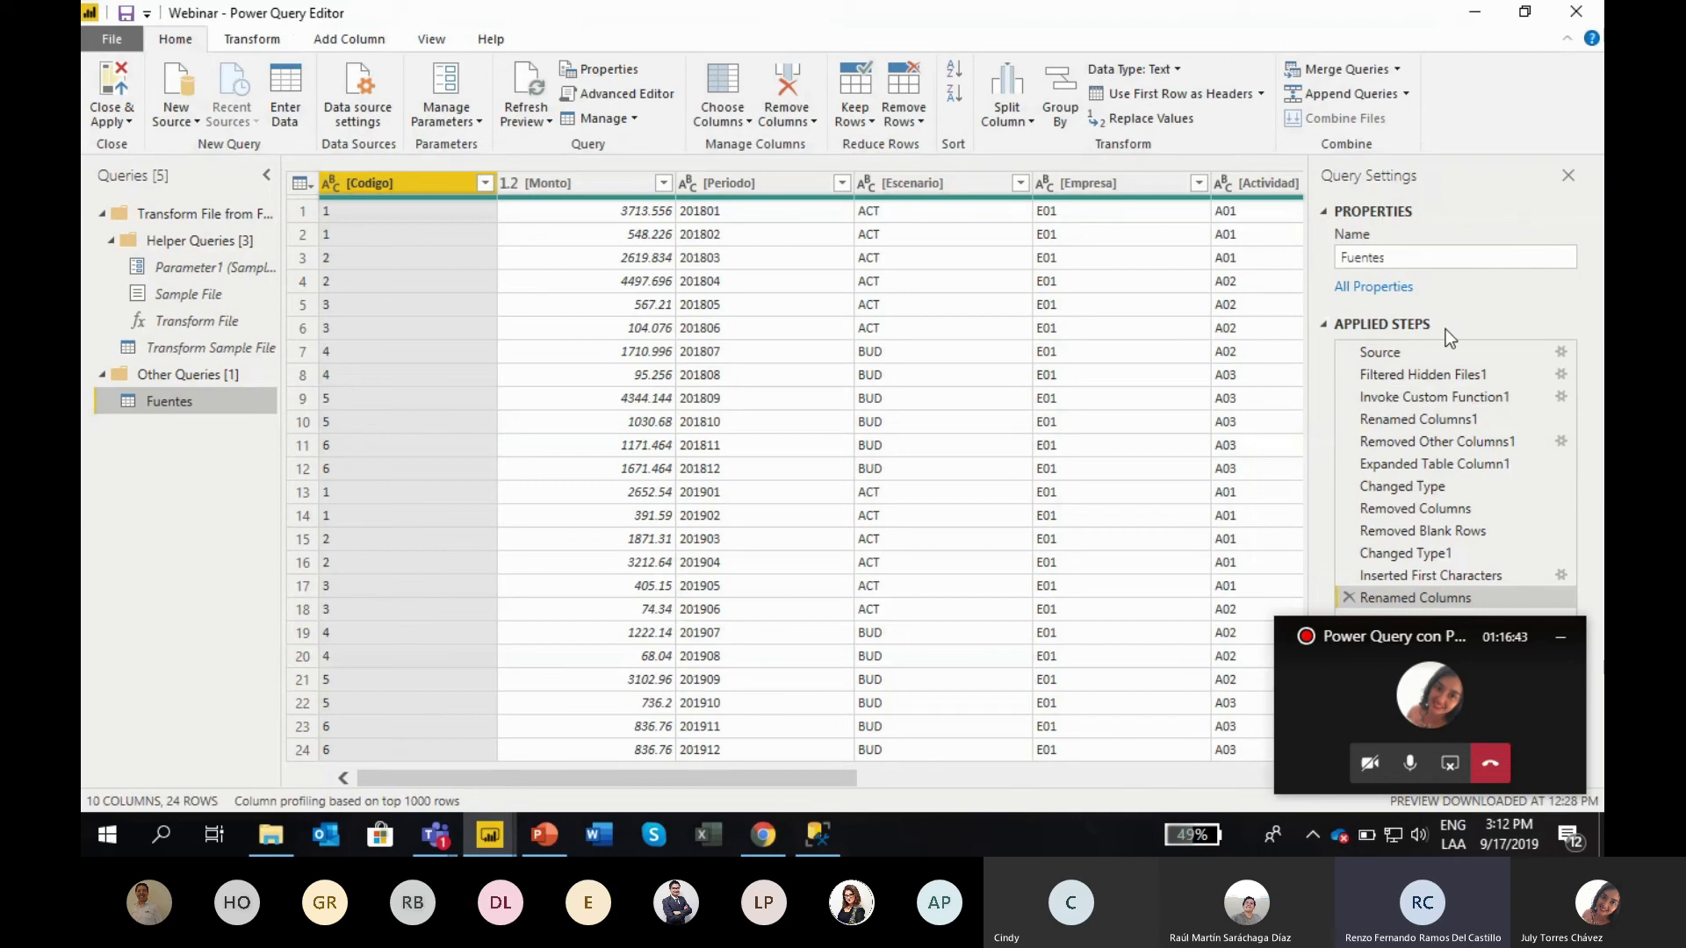
Review the Fuentes query at the Changed Type1 and Renamed Columns steps, including its columns through Año
{"action": "left_click", "coordinate": [1433, 558]}
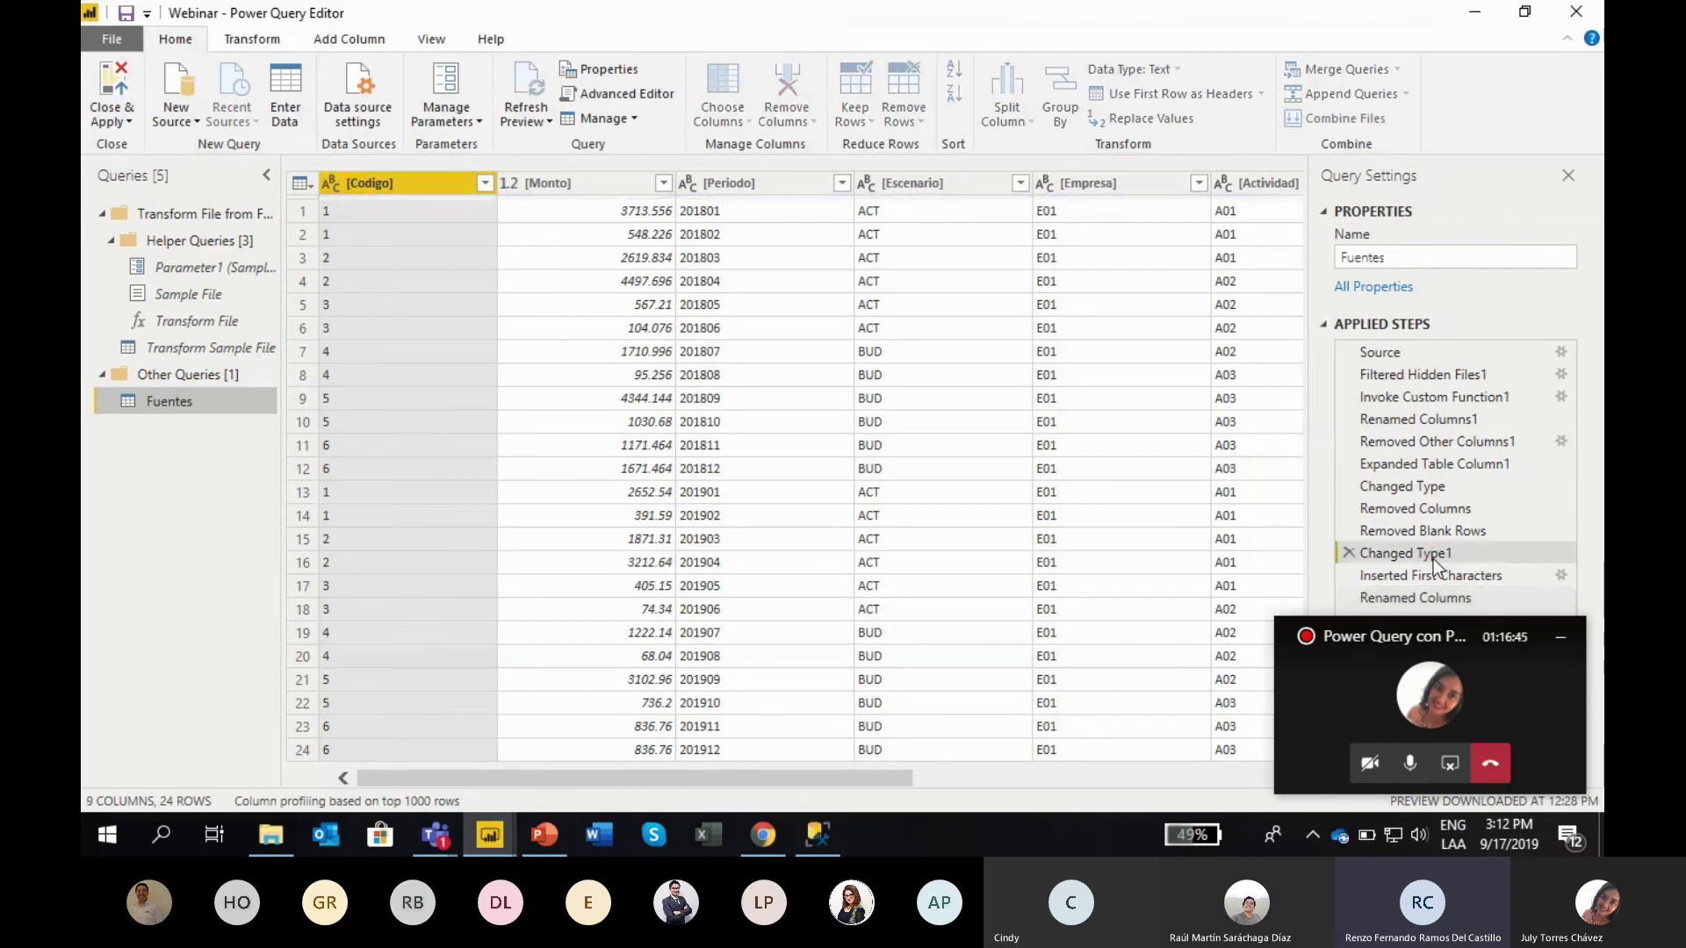
{"action": "left_click", "coordinate": [1393, 599]}
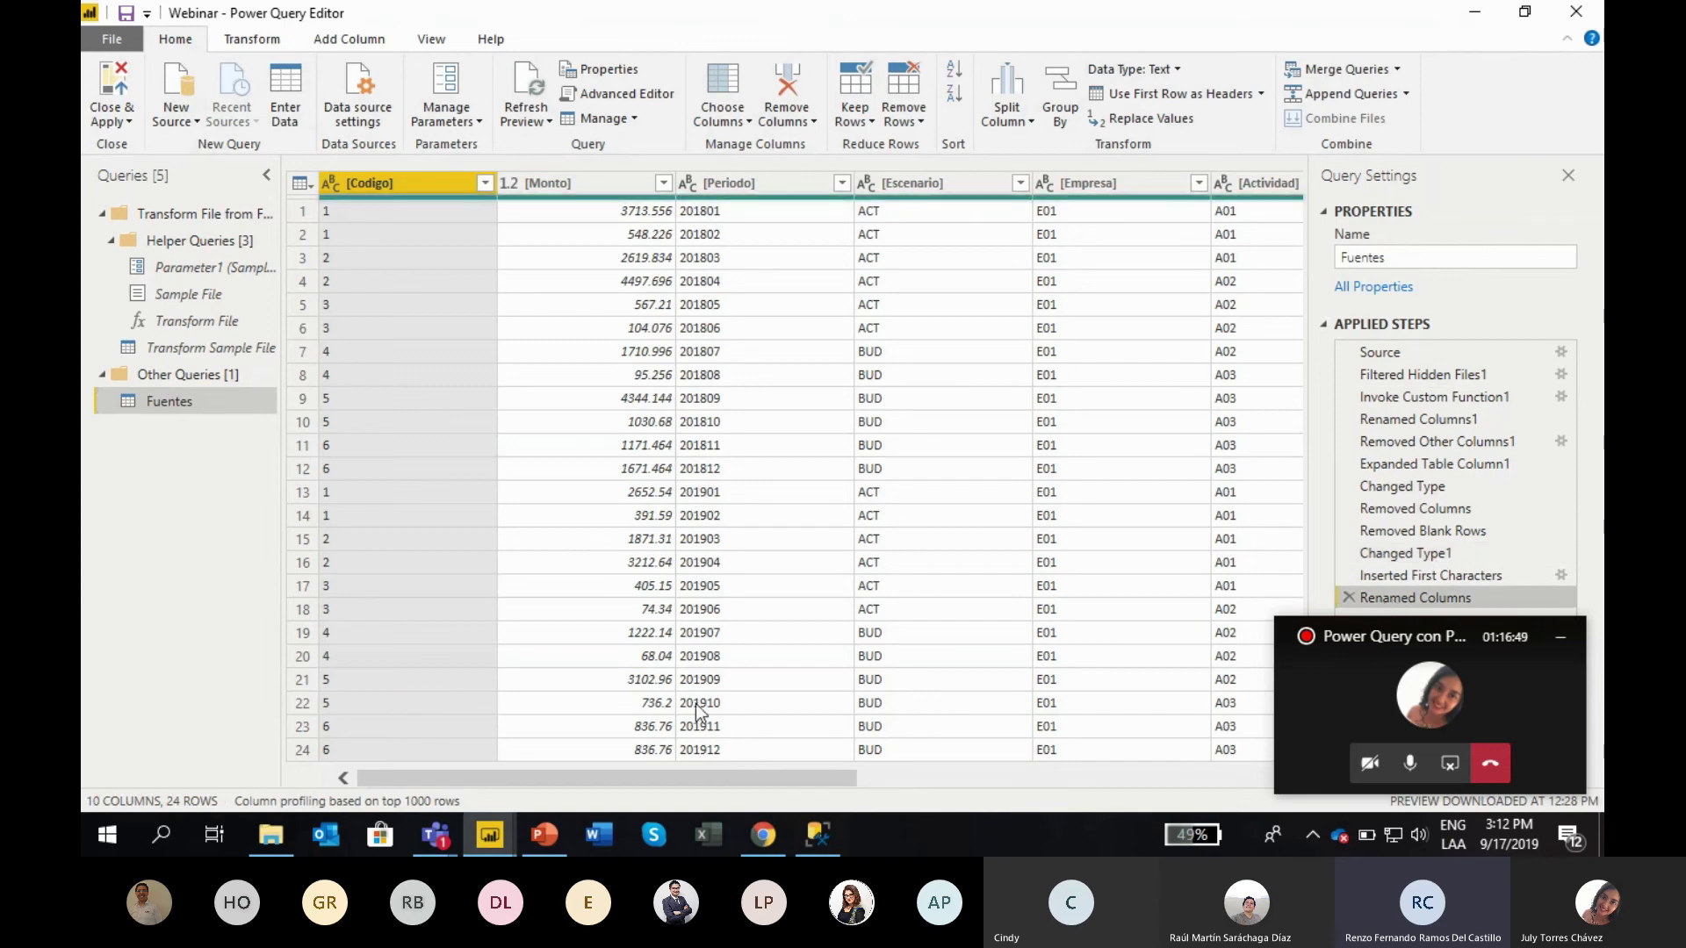
{"action": "left_click_drag", "start_coordinate": [607, 780], "coordinate": [1057, 785]}
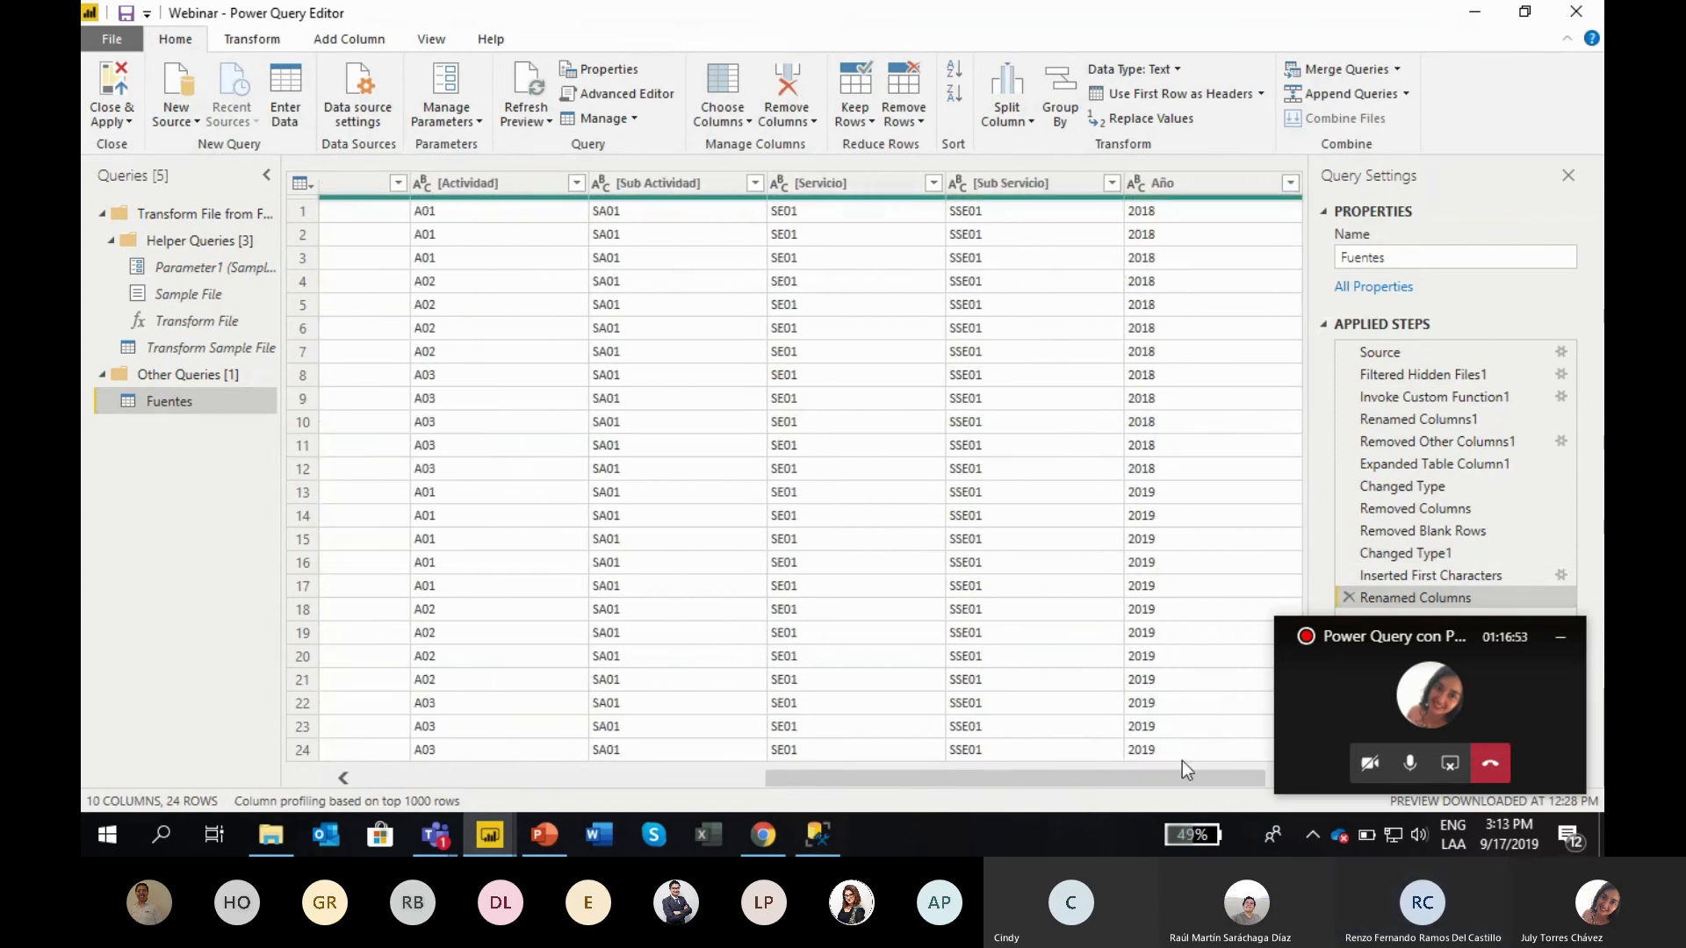
Review the Fuentes query at the Removed Blank Rows step, then close Power Query Editor to return to the report
{"action": "left_click_drag", "start_coordinate": [1166, 778], "coordinate": [838, 802]}
{"action": "left_click", "coordinate": [1421, 531]}
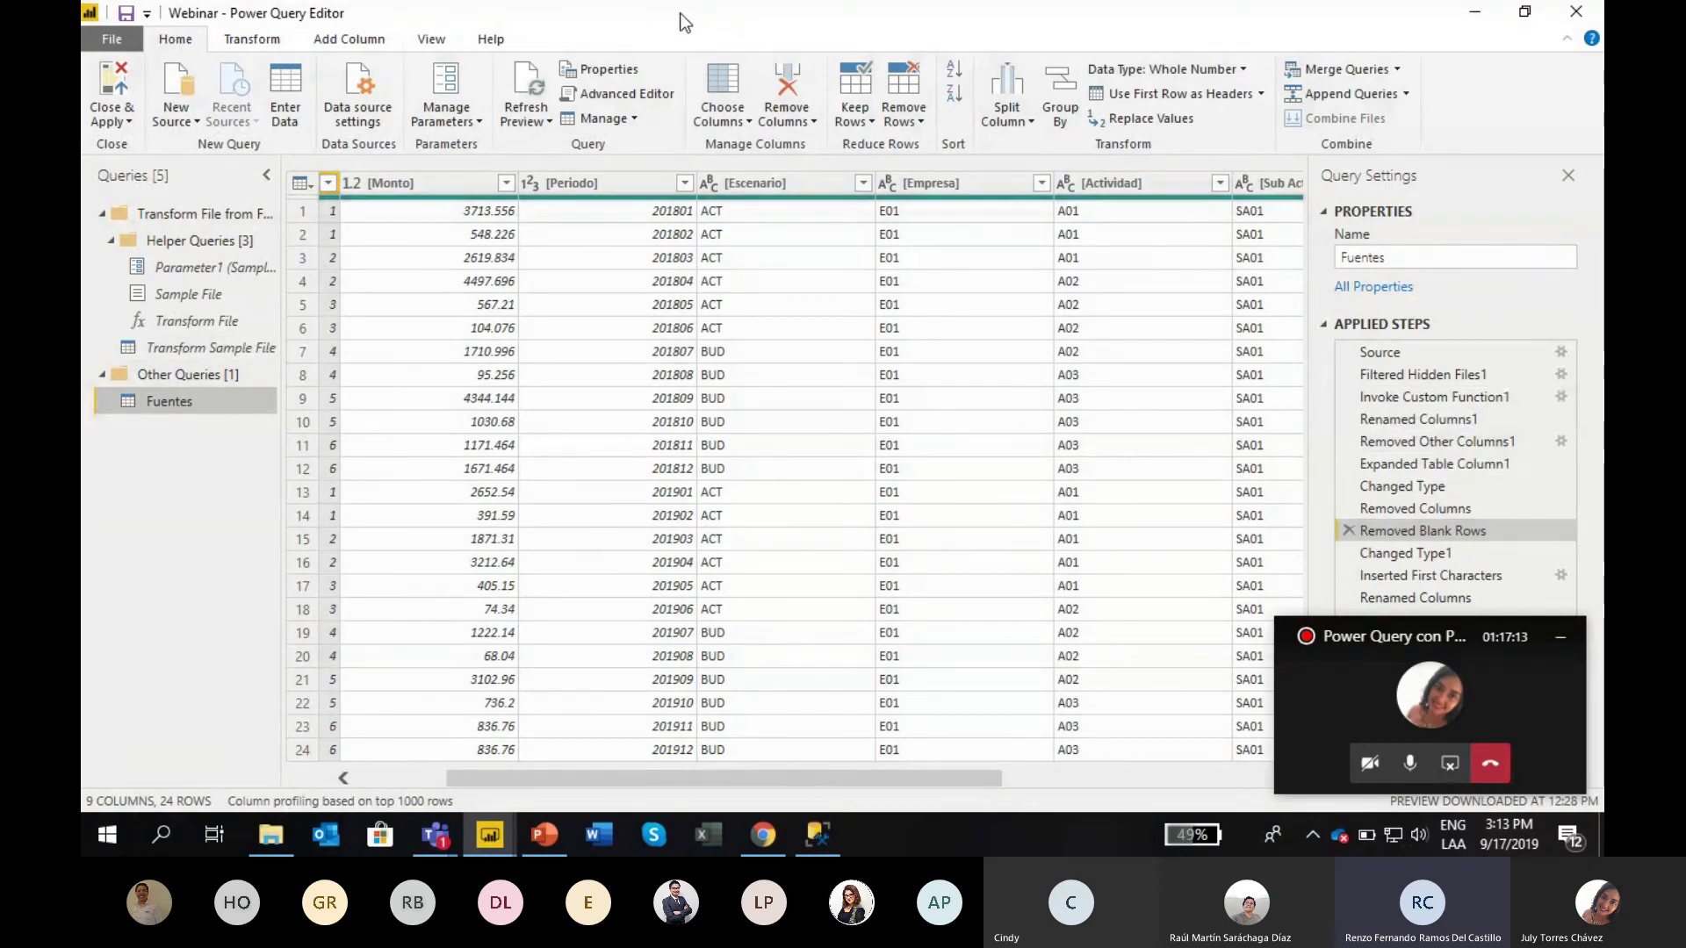
{"action": "left_click", "coordinate": [1585, 12]}
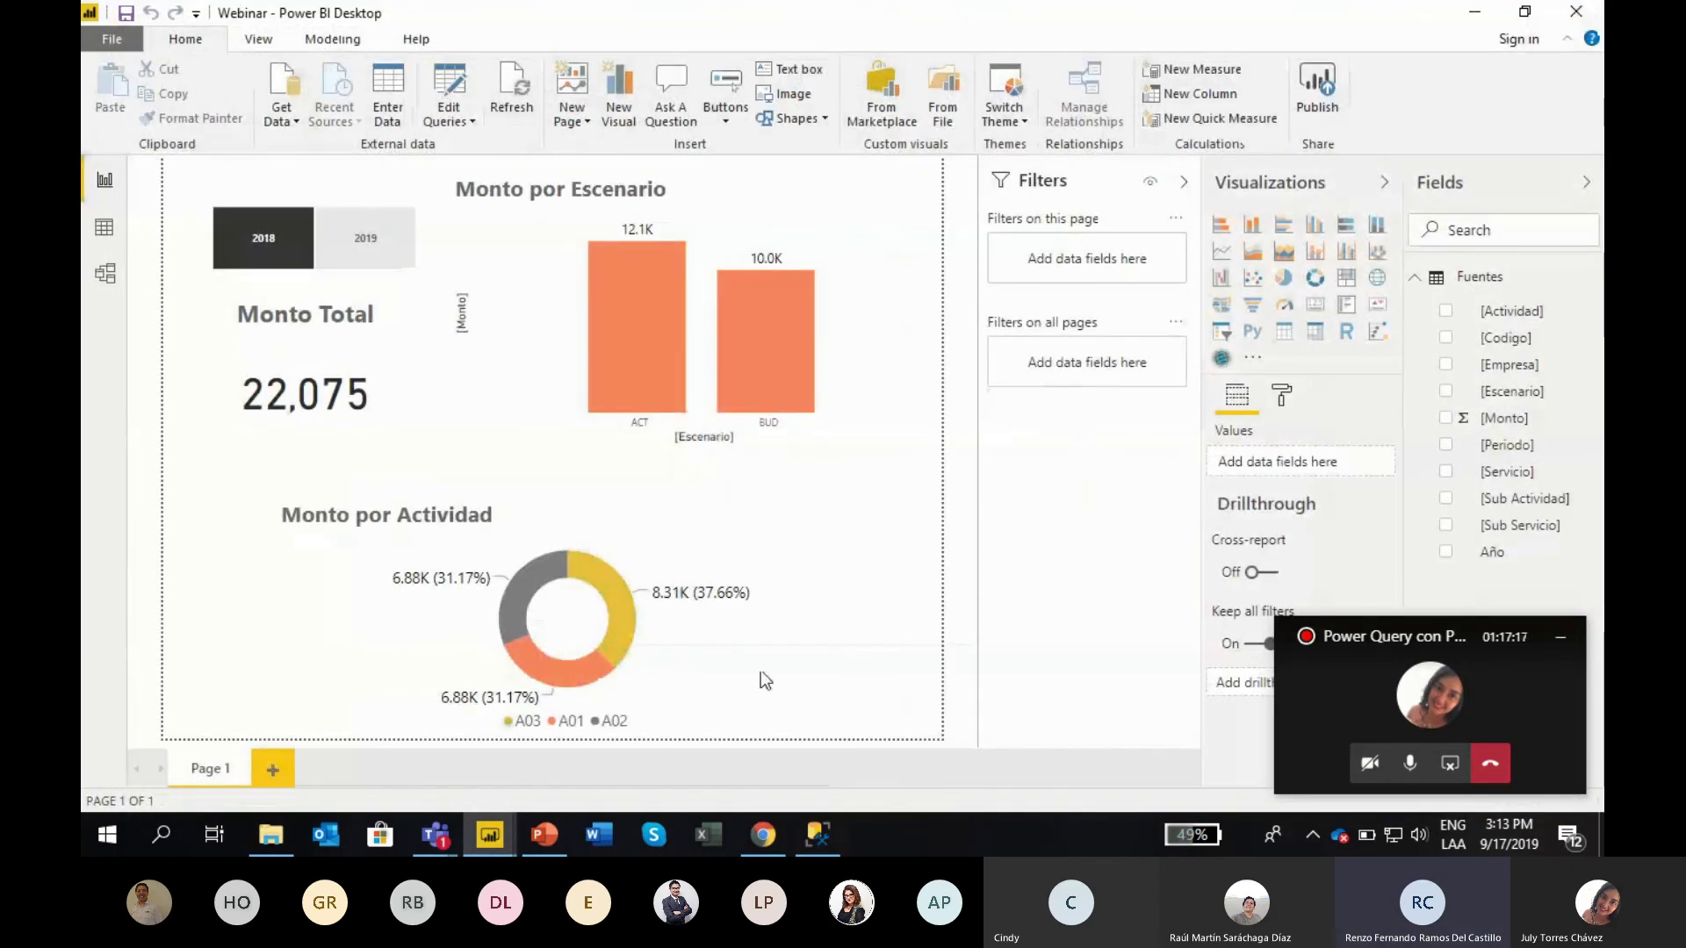
Switch to the Power BI service in Chrome, open the Webinar report from the Webinar Power Query workspace and dismiss its tip
{"action": "left_click", "coordinate": [763, 836]}
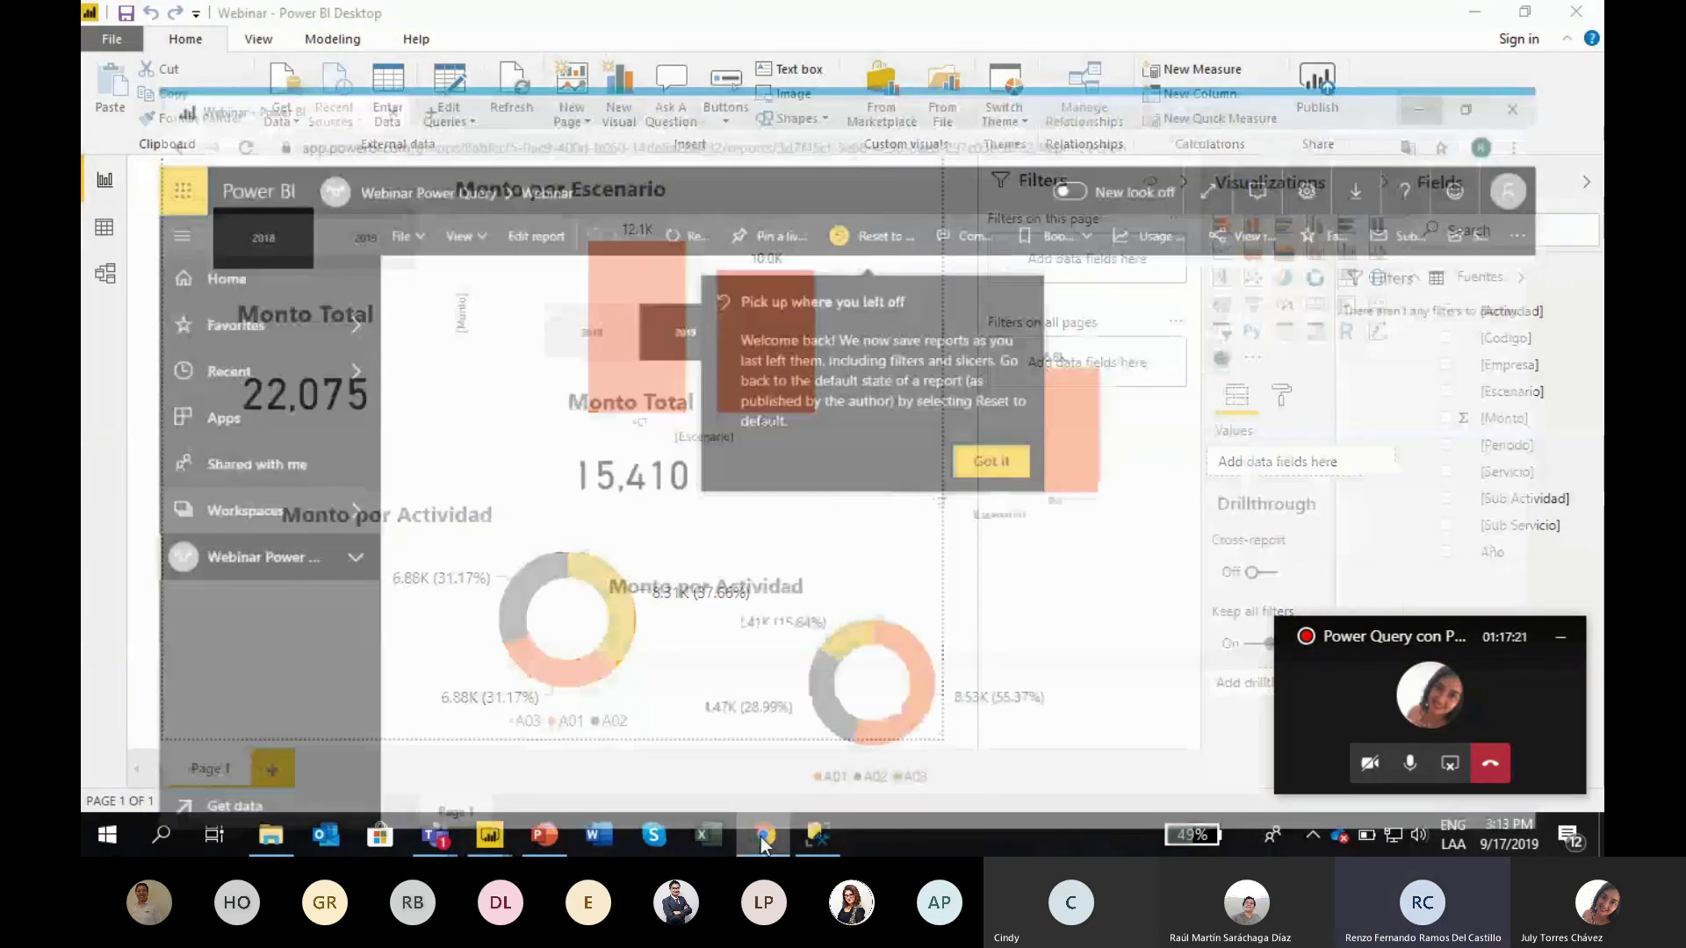
{"action": "left_click", "coordinate": [227, 478]}
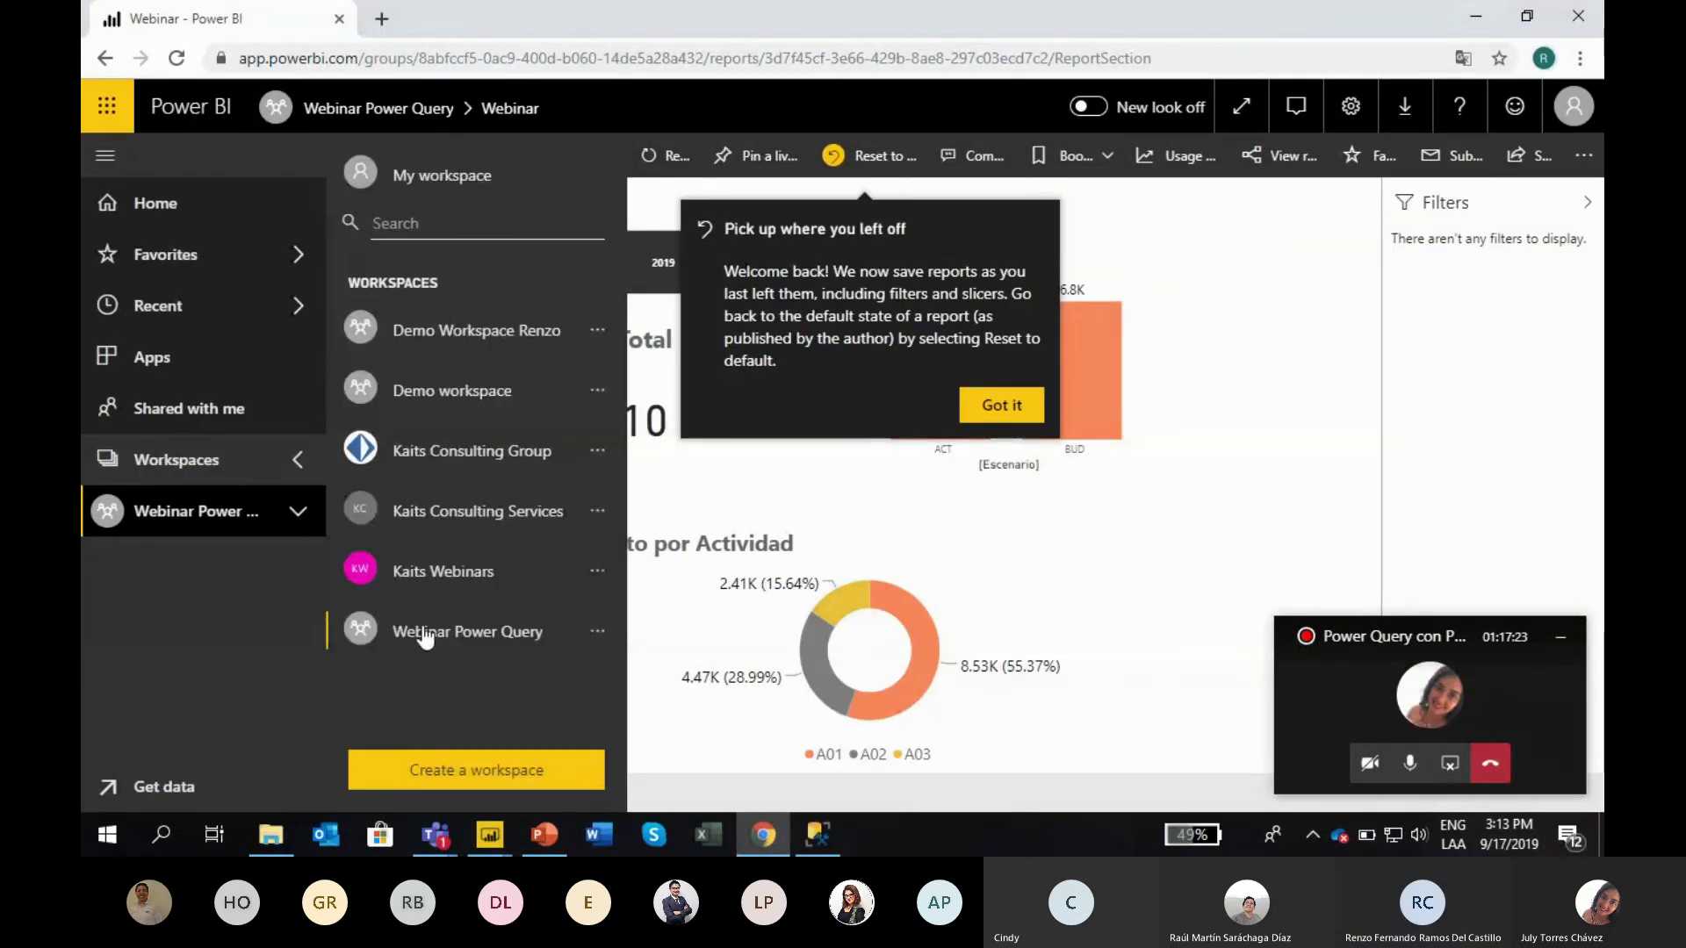
{"action": "left_click", "coordinate": [425, 638]}
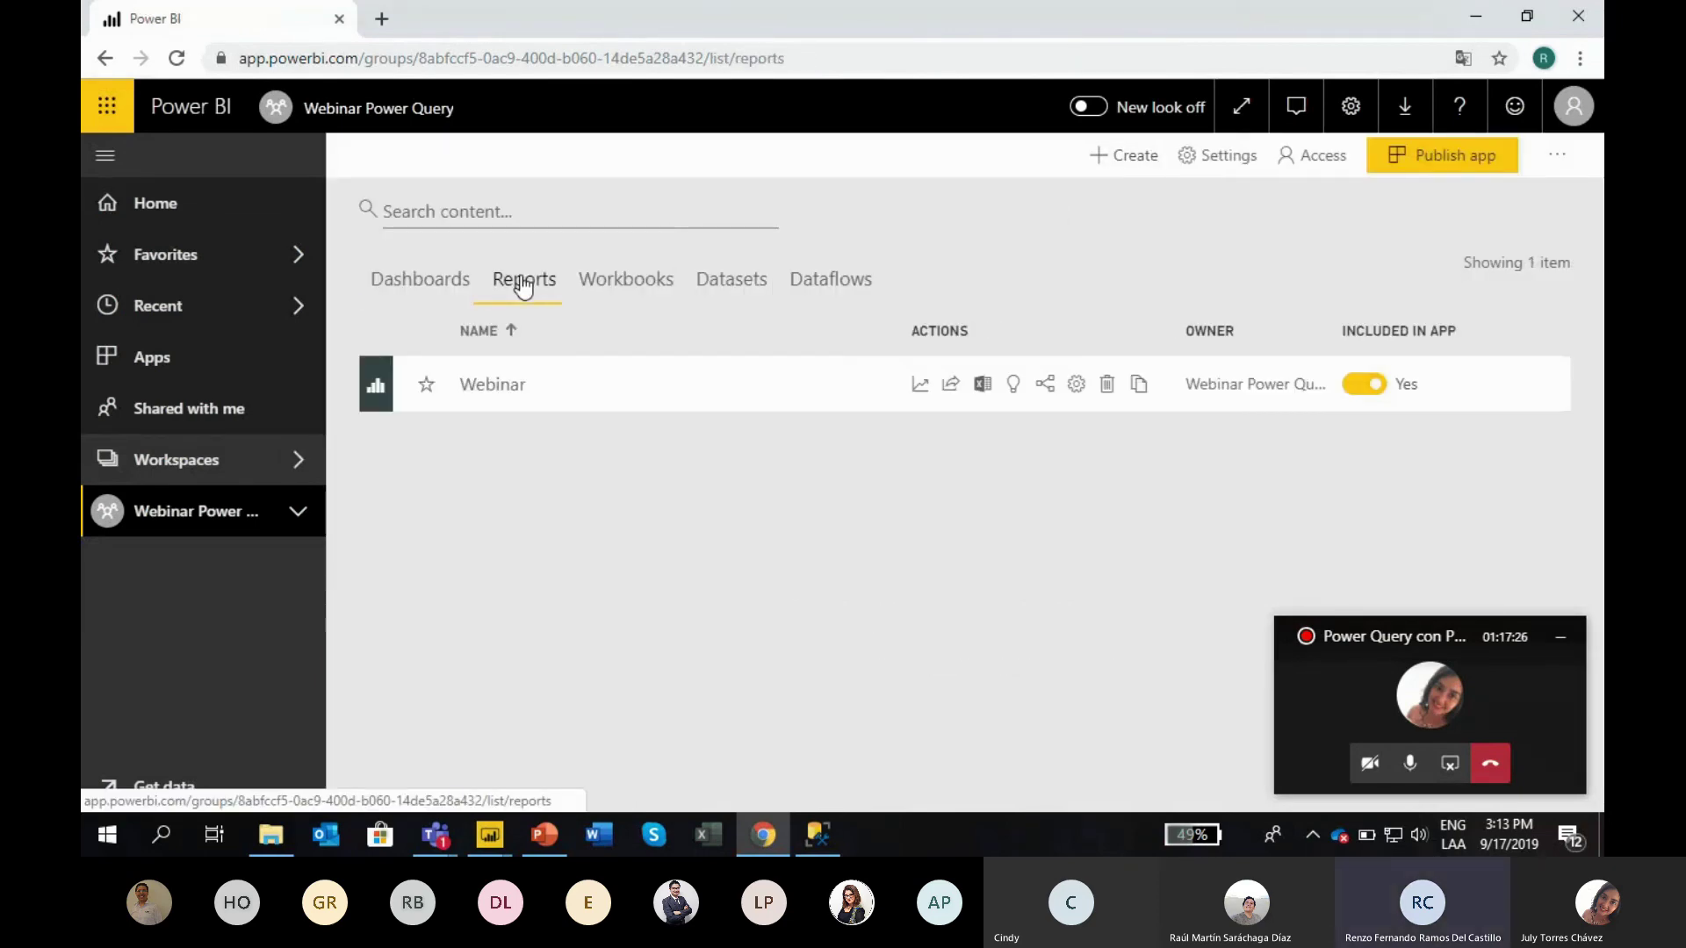
{"action": "left_click", "coordinate": [664, 399]}
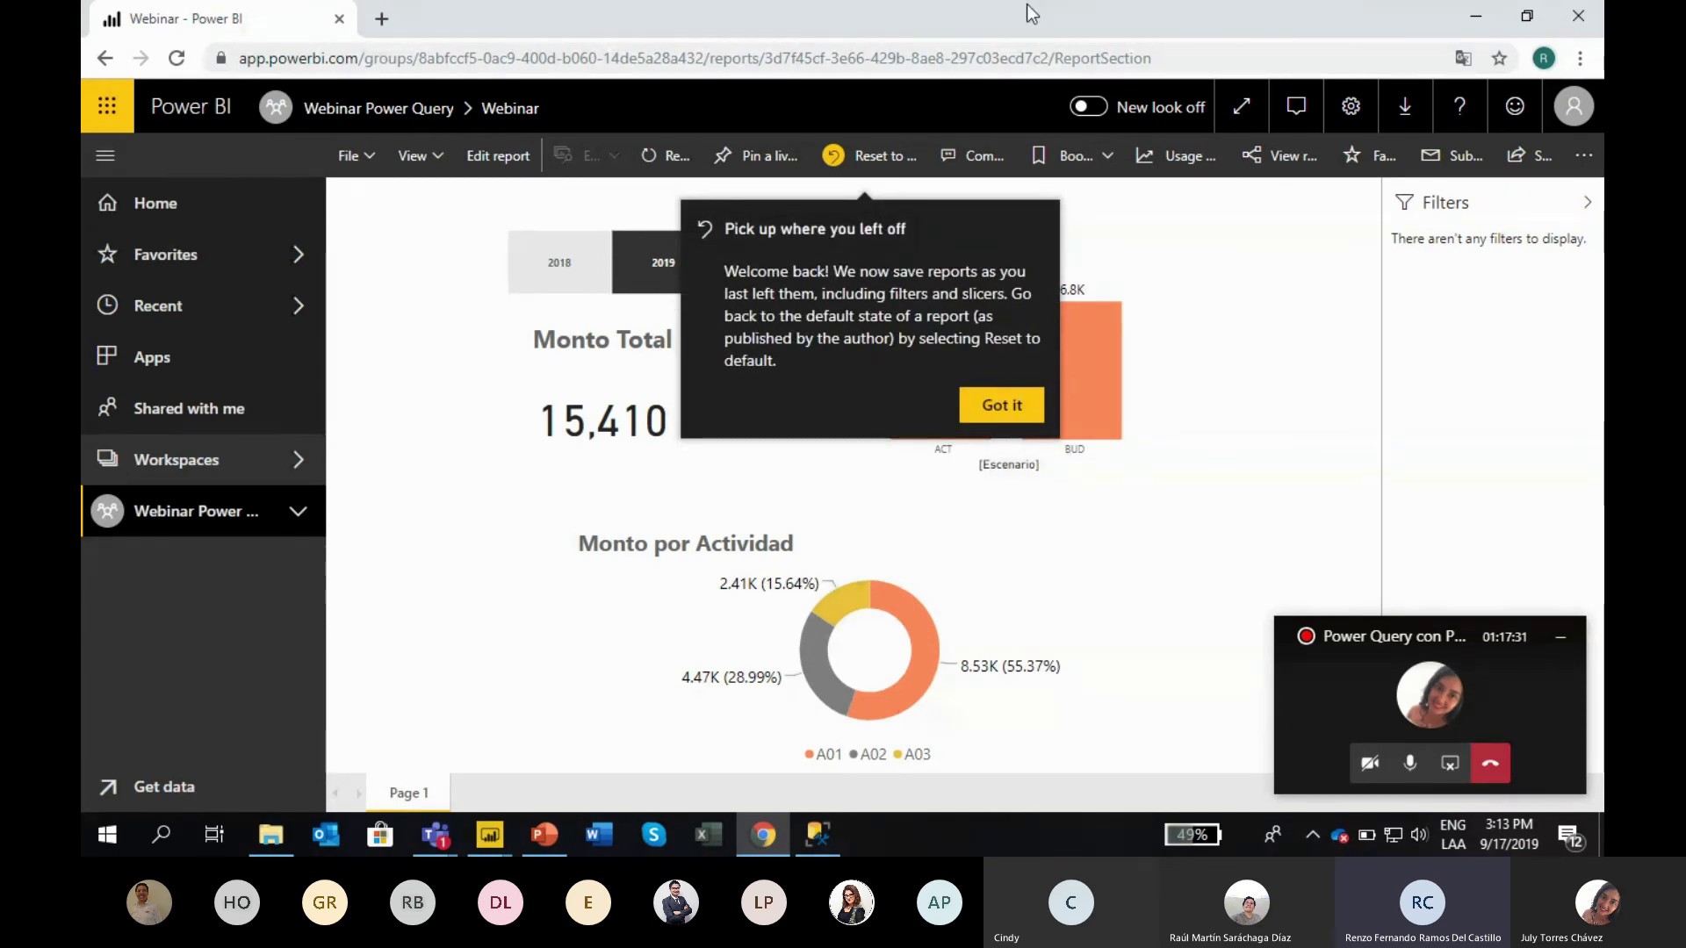
{"action": "left_click", "coordinate": [1158, 192]}
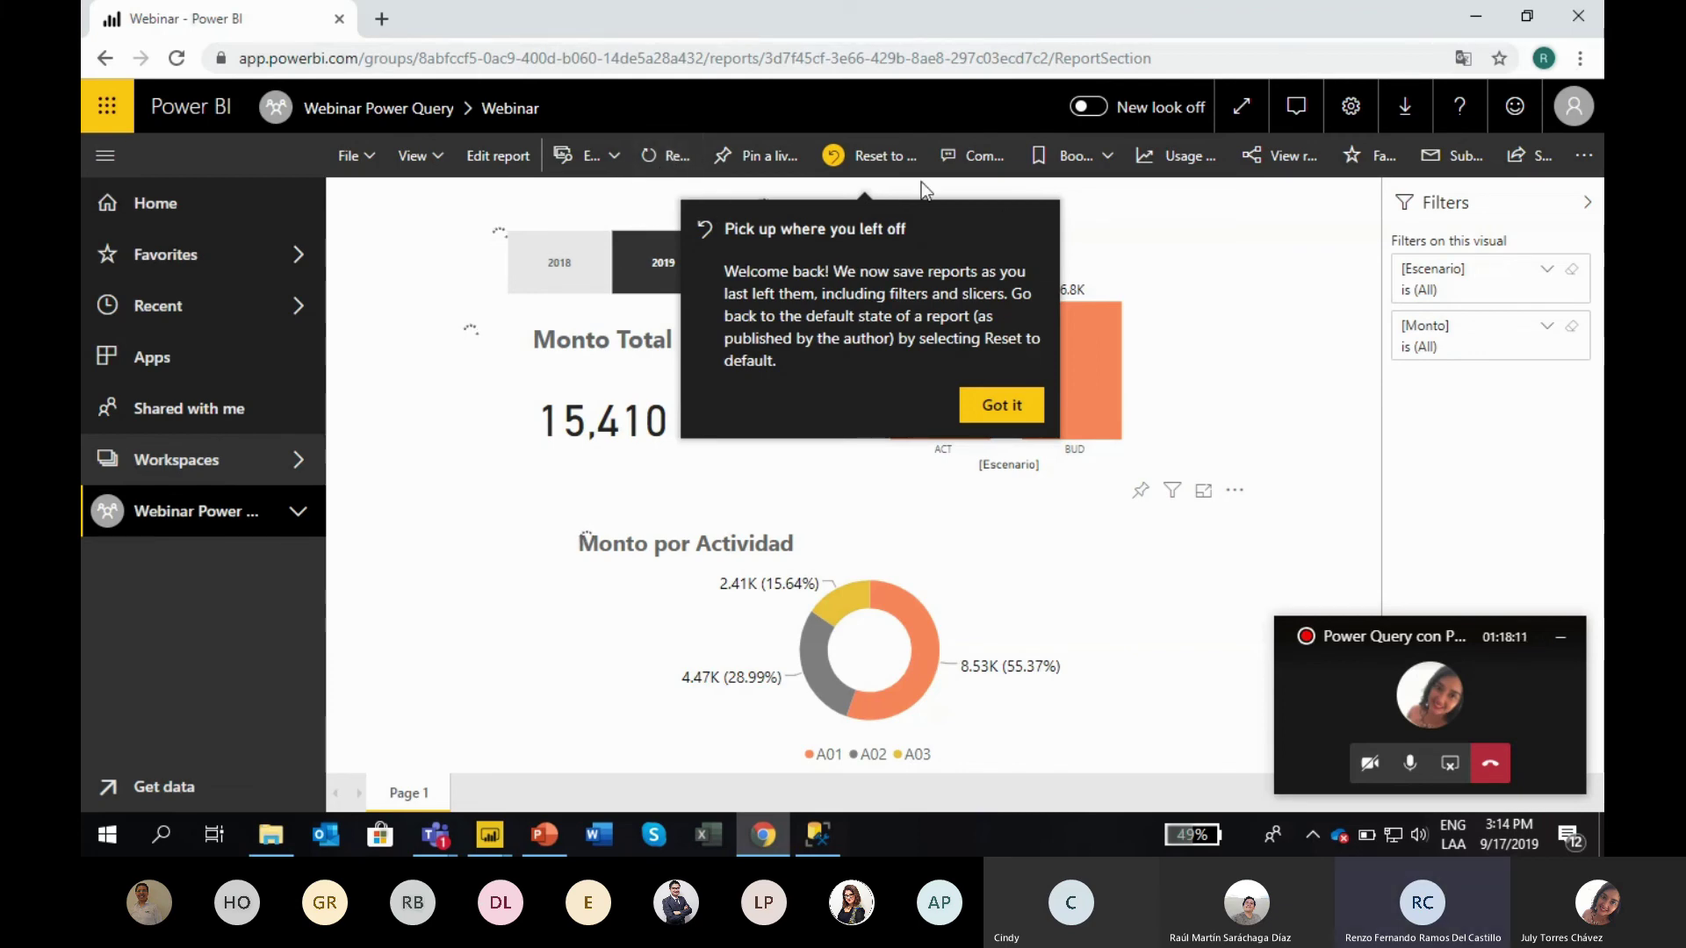
{"action": "left_click", "coordinate": [859, 186]}
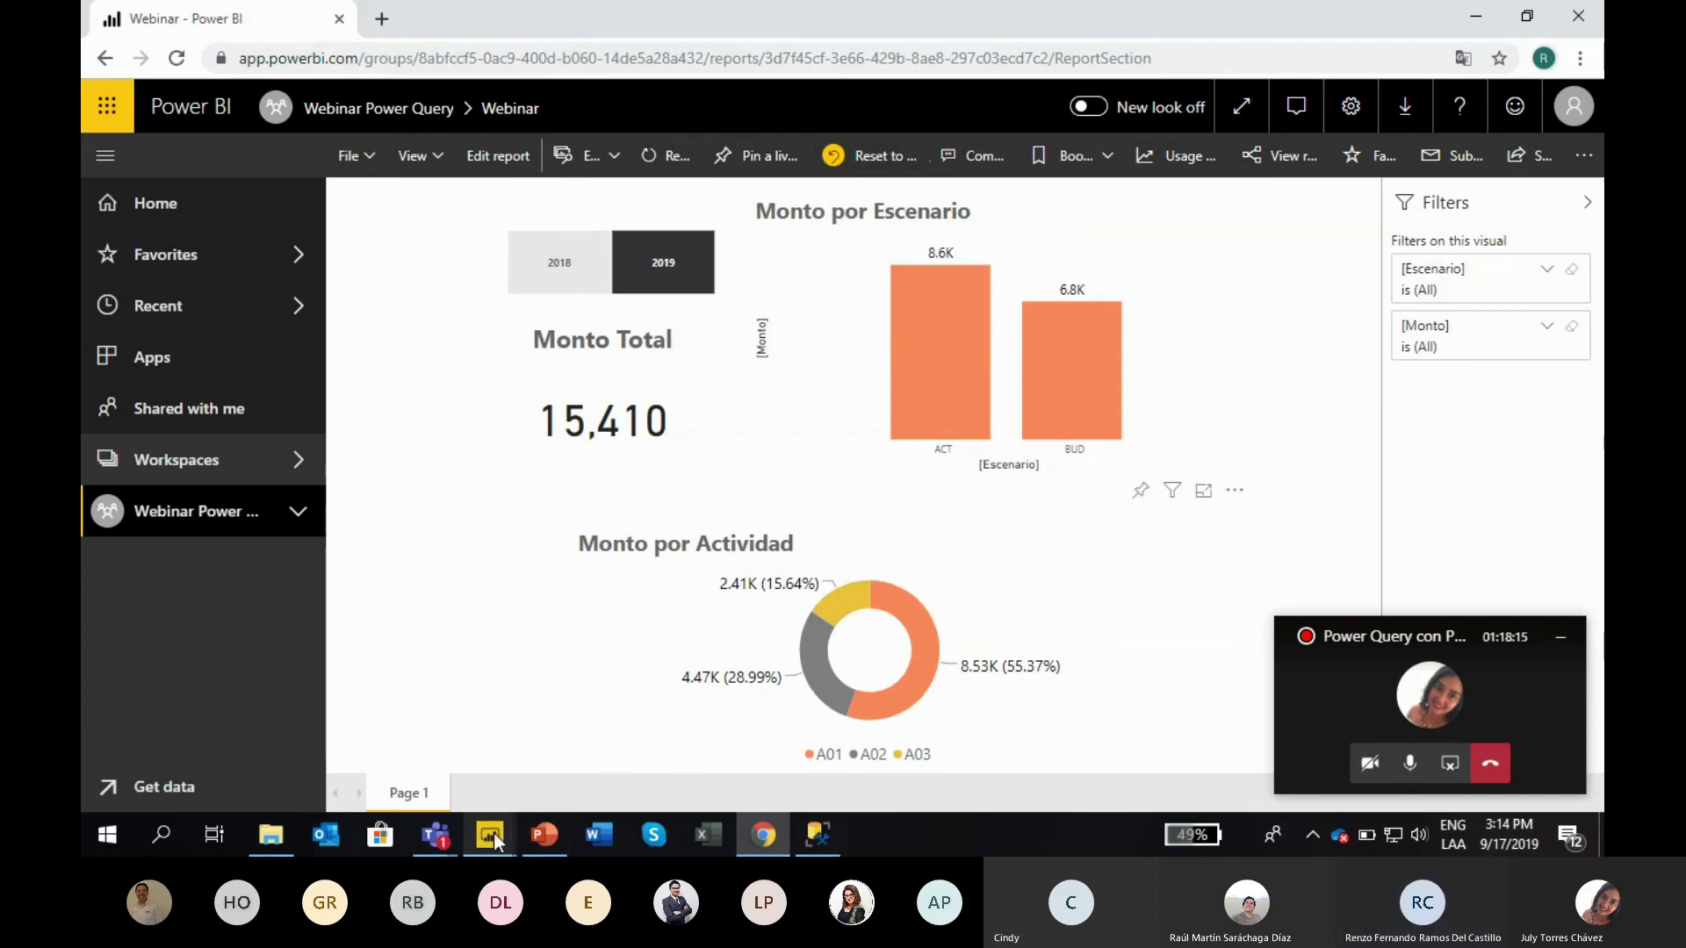
Switch to File Explorer and open the Fuentes folder inside Carpeta Carga in the WEBINARS folder
{"action": "mouse_move", "coordinate": [495, 840]}
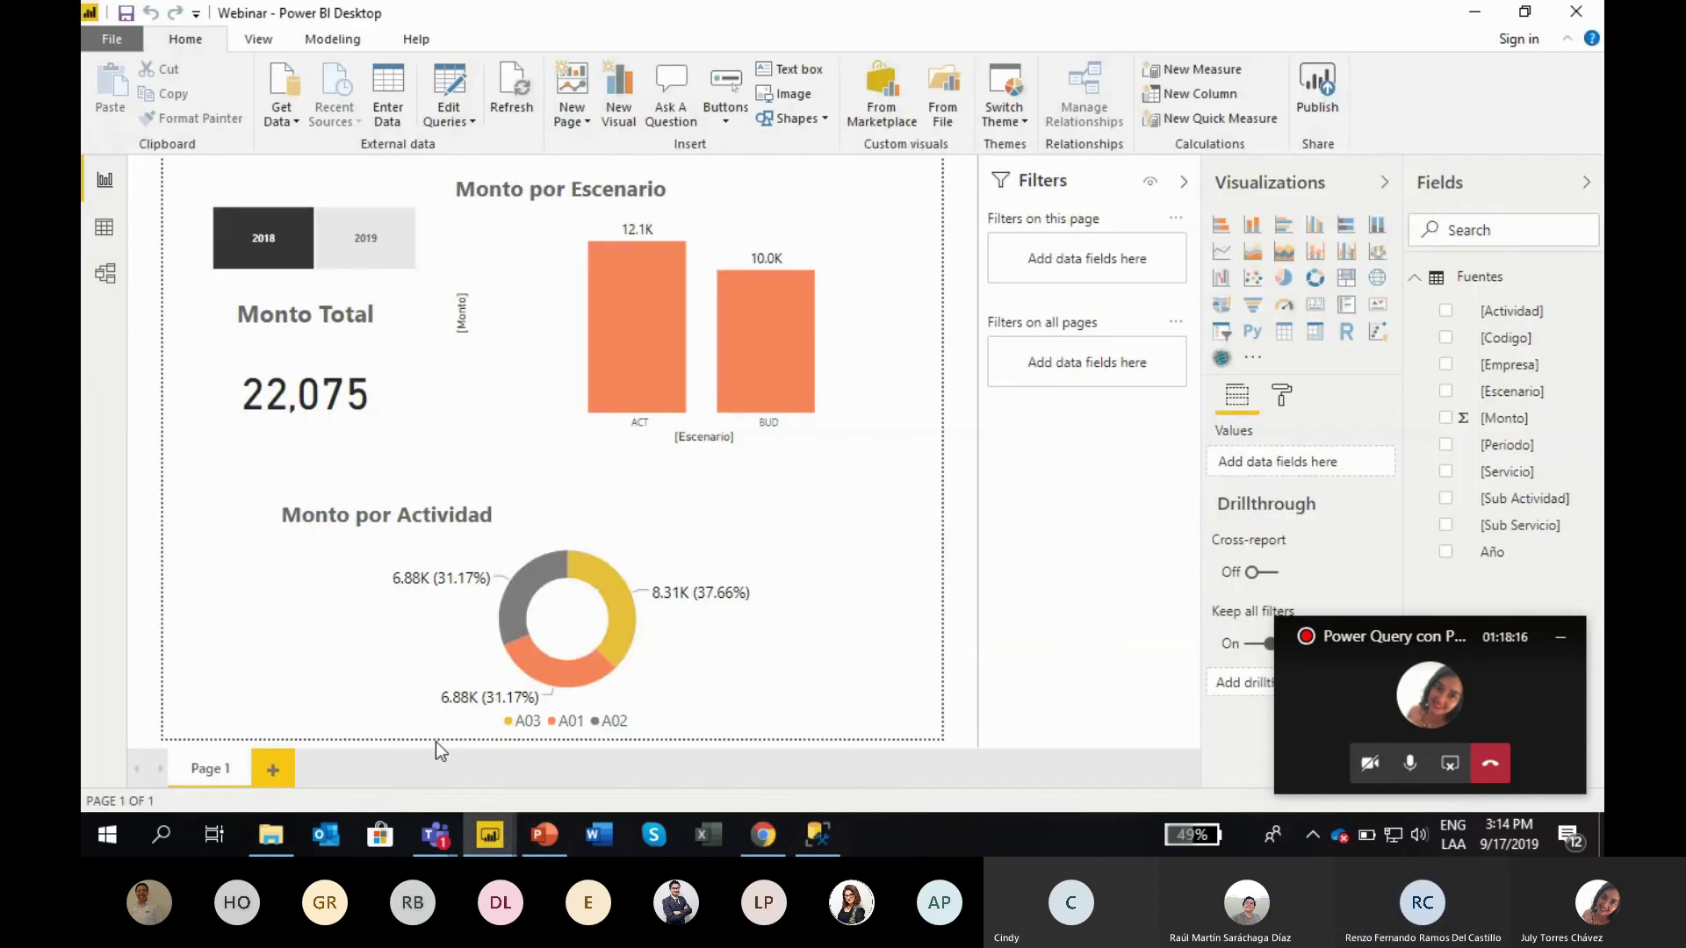
{"action": "left_click", "coordinate": [435, 741]}
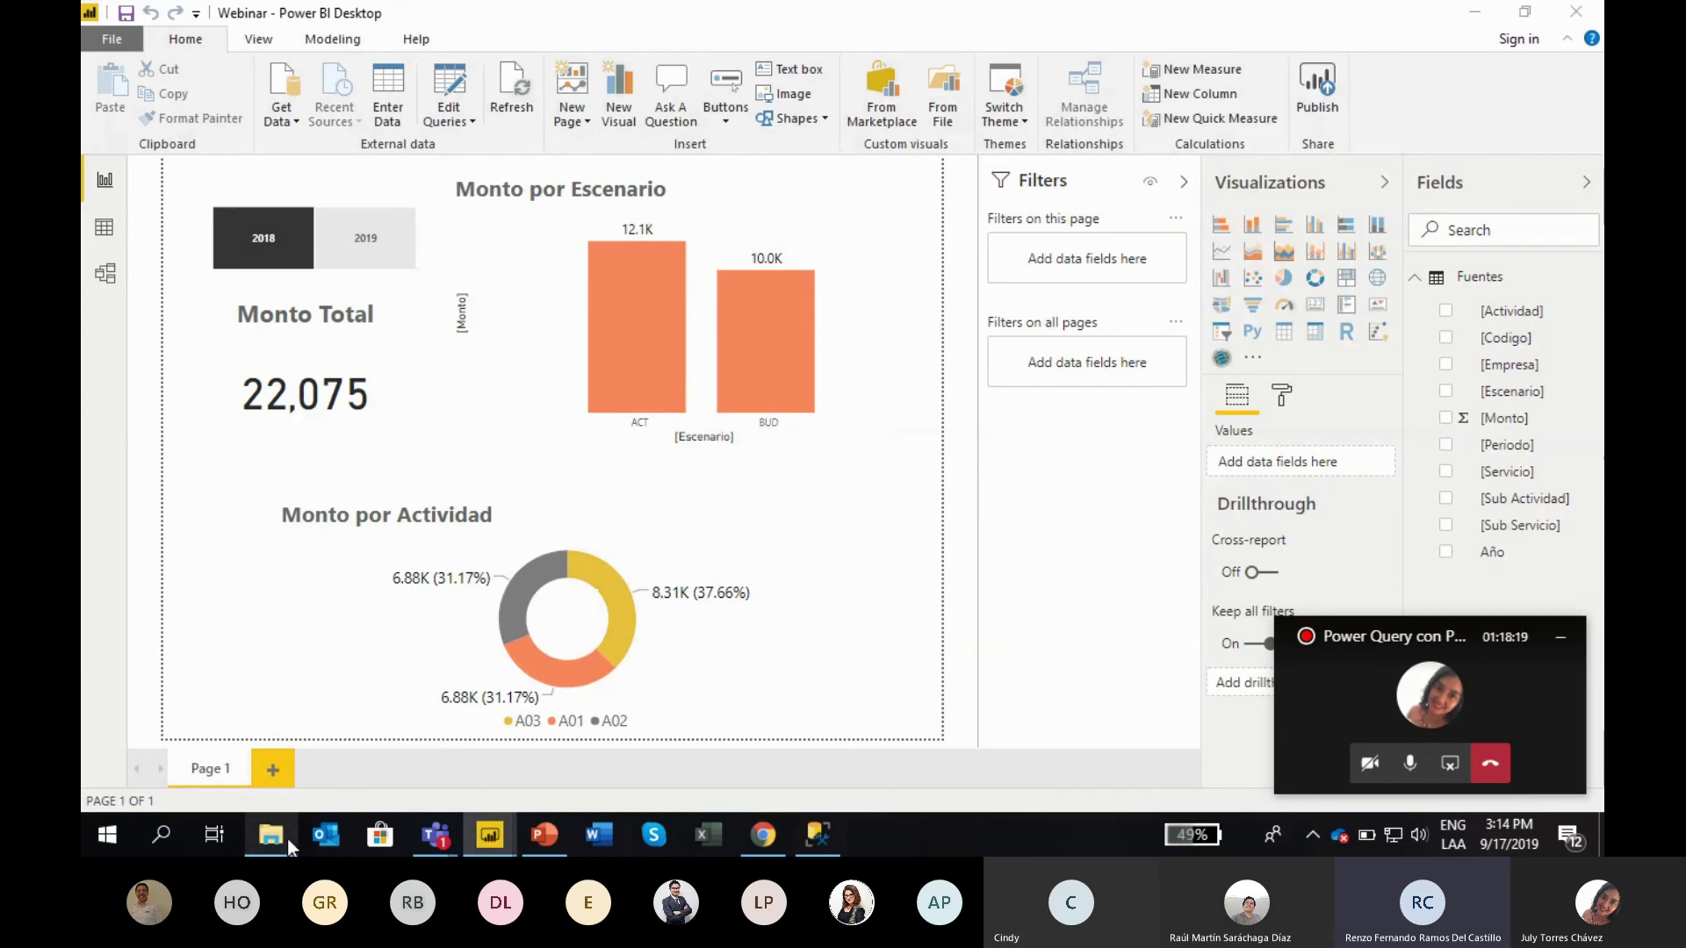
{"action": "left_click", "coordinate": [288, 841]}
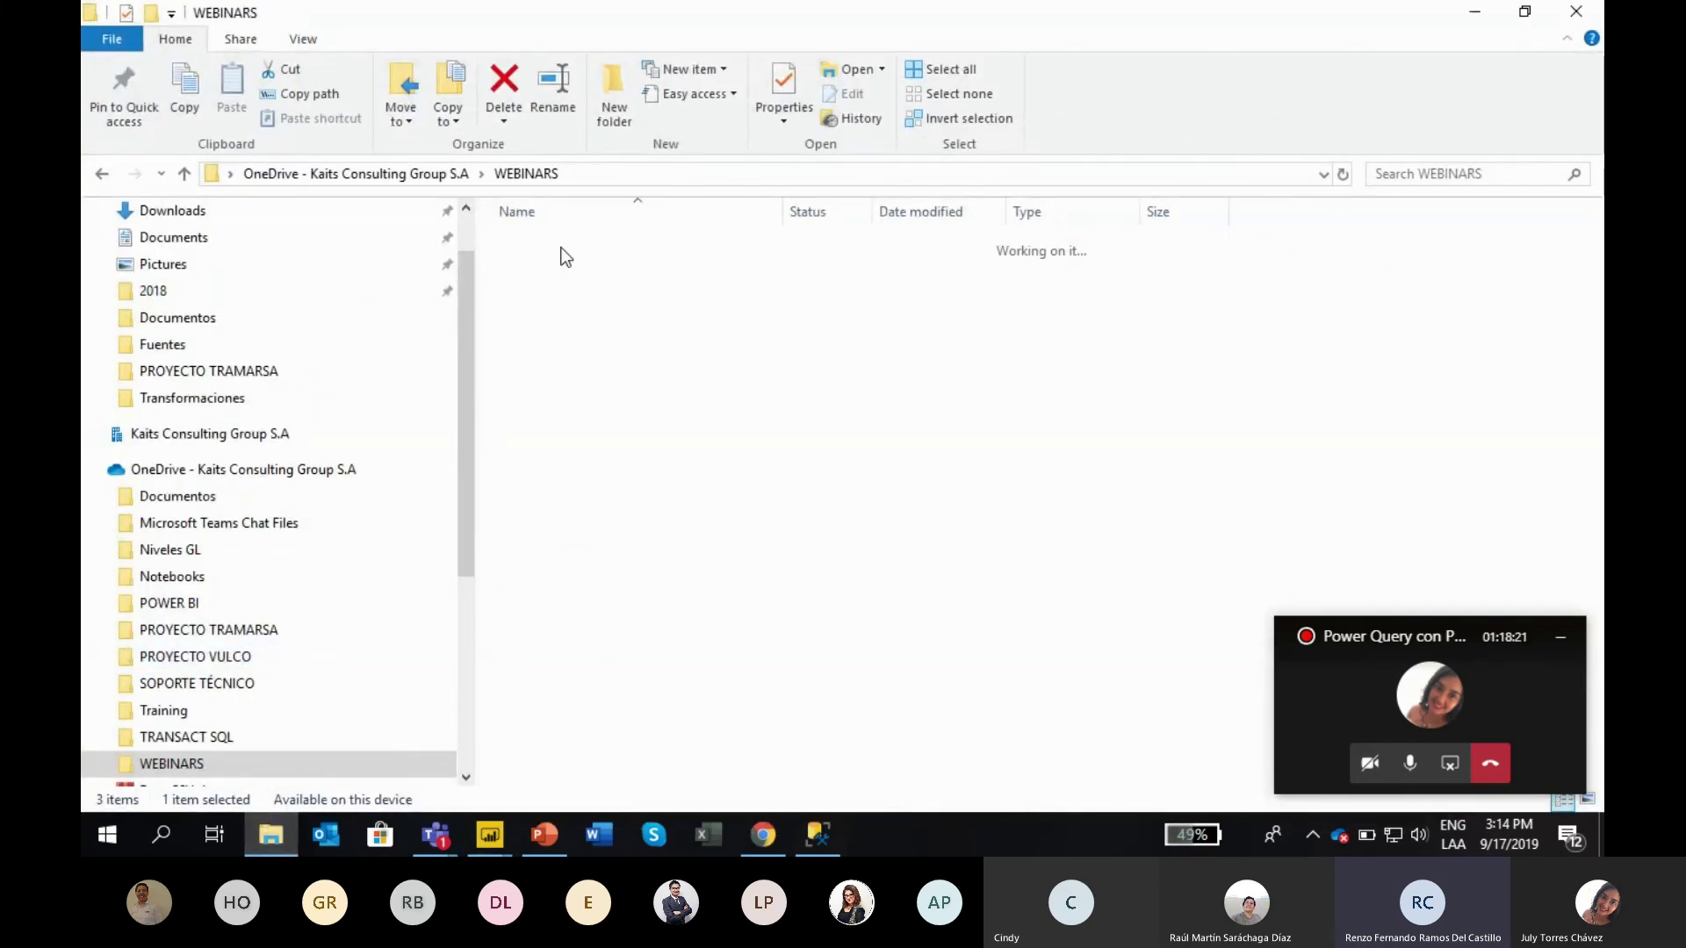
{"action": "double_click", "coordinate": [561, 248]}
{"action": "double_click", "coordinate": [555, 271]}
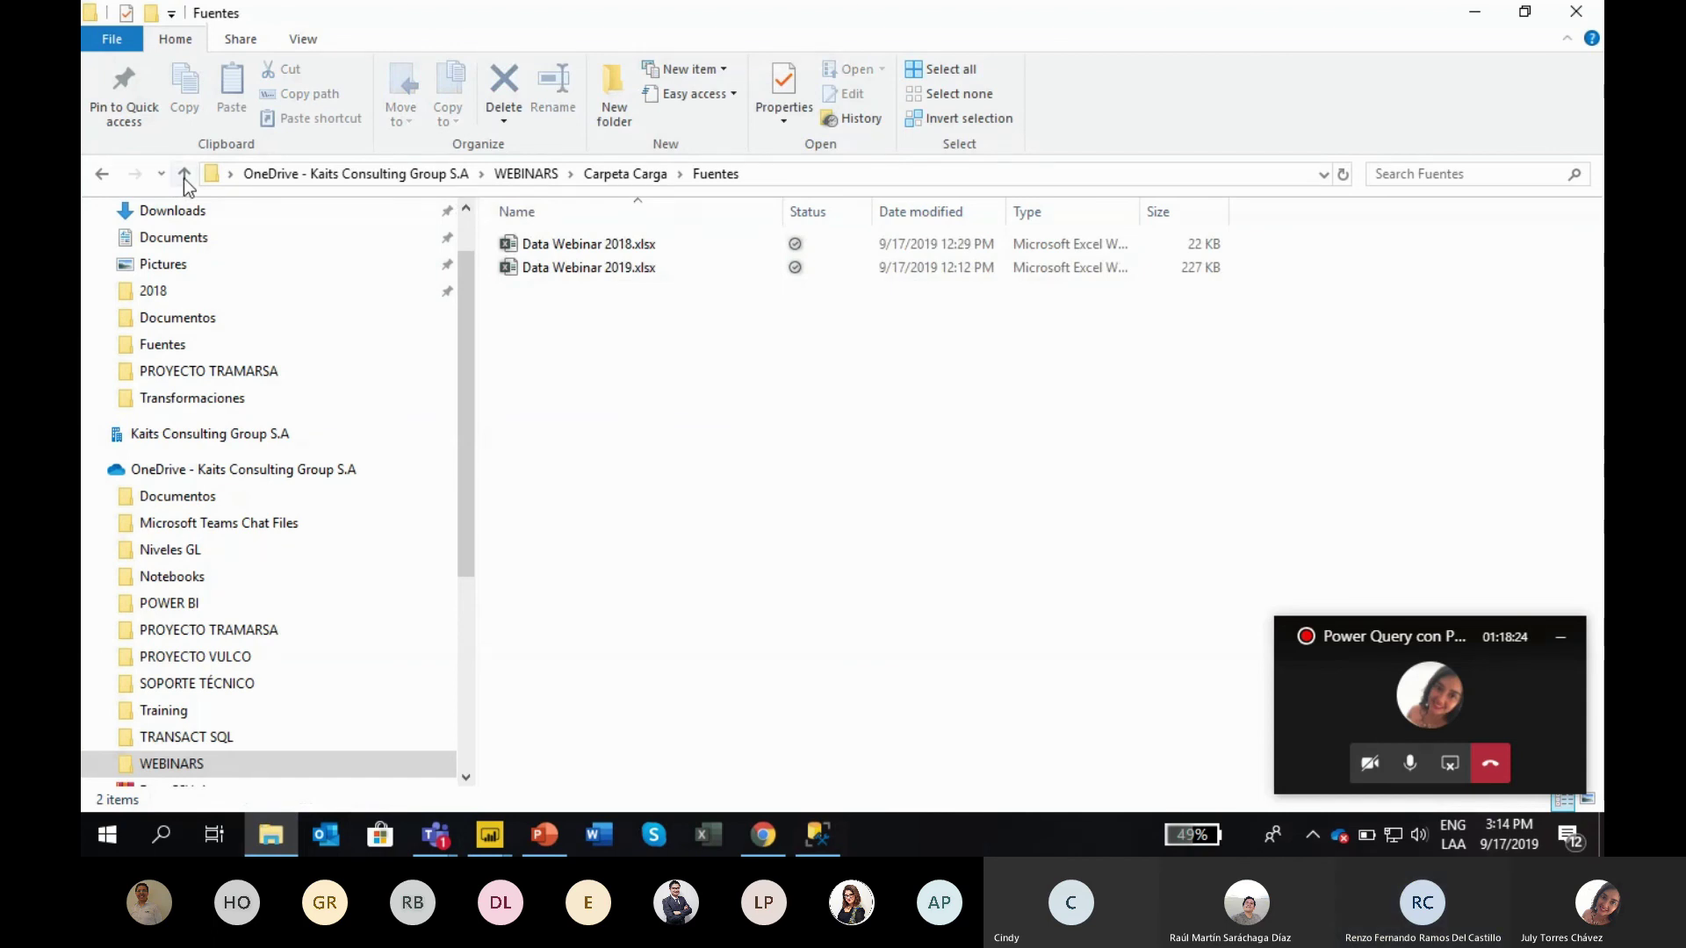
{"action": "left_click", "coordinate": [633, 246]}
{"action": "left_click", "coordinate": [634, 345]}
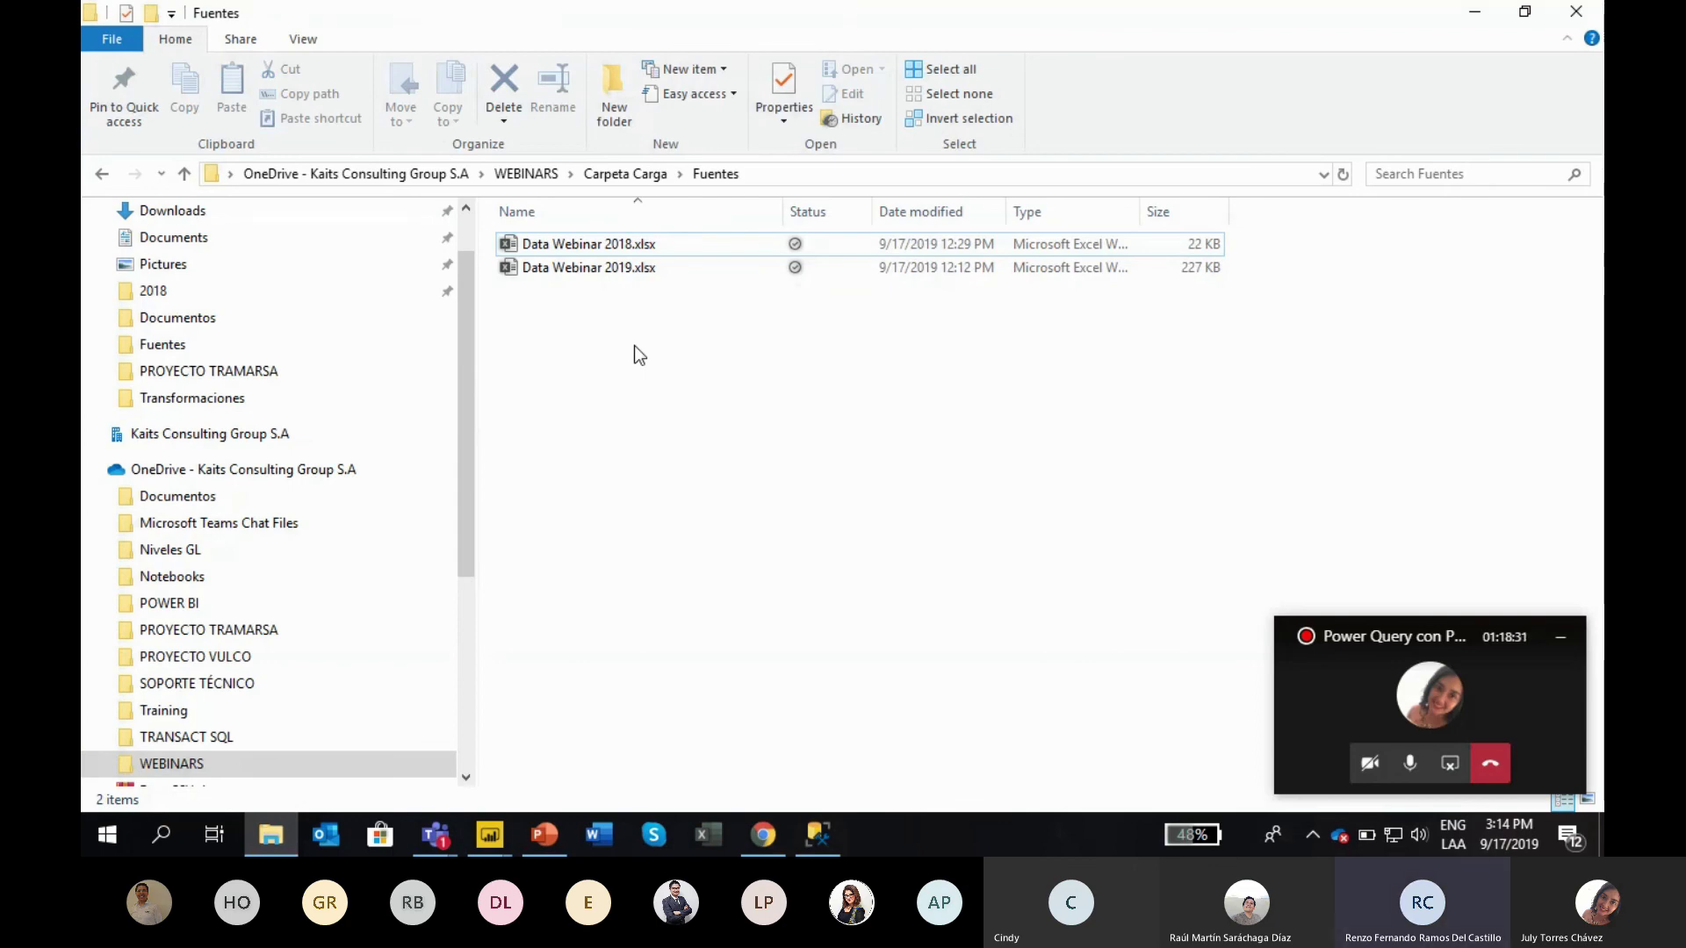
Move Data Webinar 2018.xlsx from the Fuentes folder up to Carpeta Carga, then reopen Fuentes to check its contents
{"action": "left_click", "coordinate": [611, 253]}
{"action": "left_click", "coordinate": [636, 276]}
{"action": "left_click", "coordinate": [631, 246]}
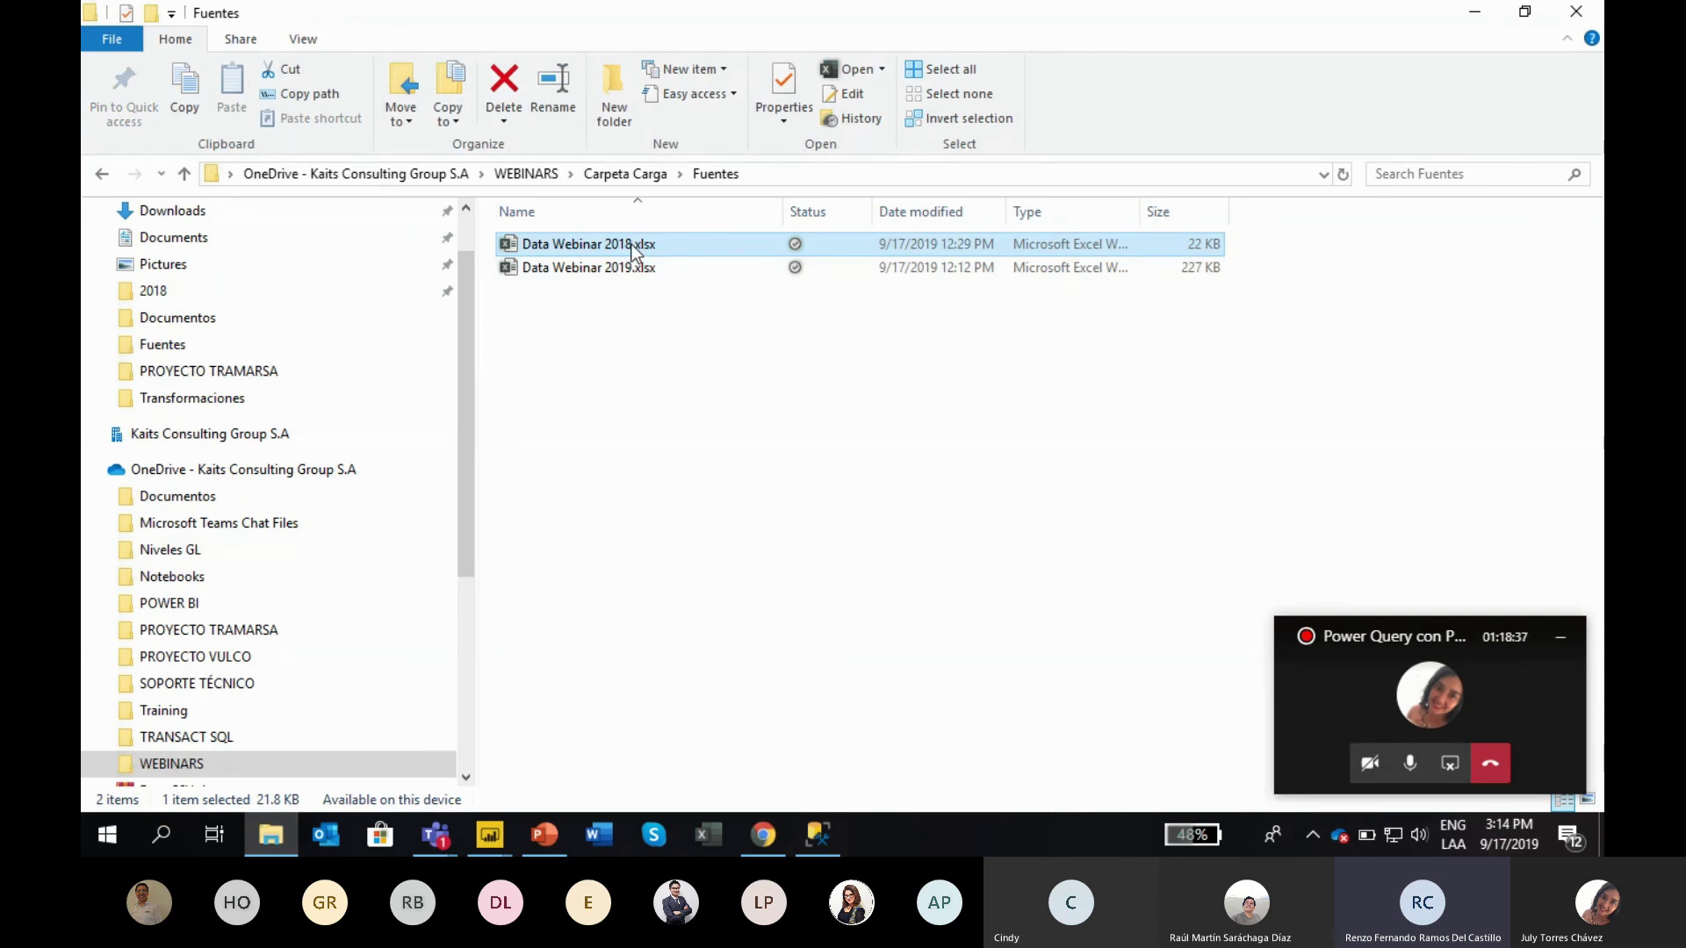
{"action": "key", "text": "ctrl+c"}
{"action": "left_click", "coordinate": [185, 174]}
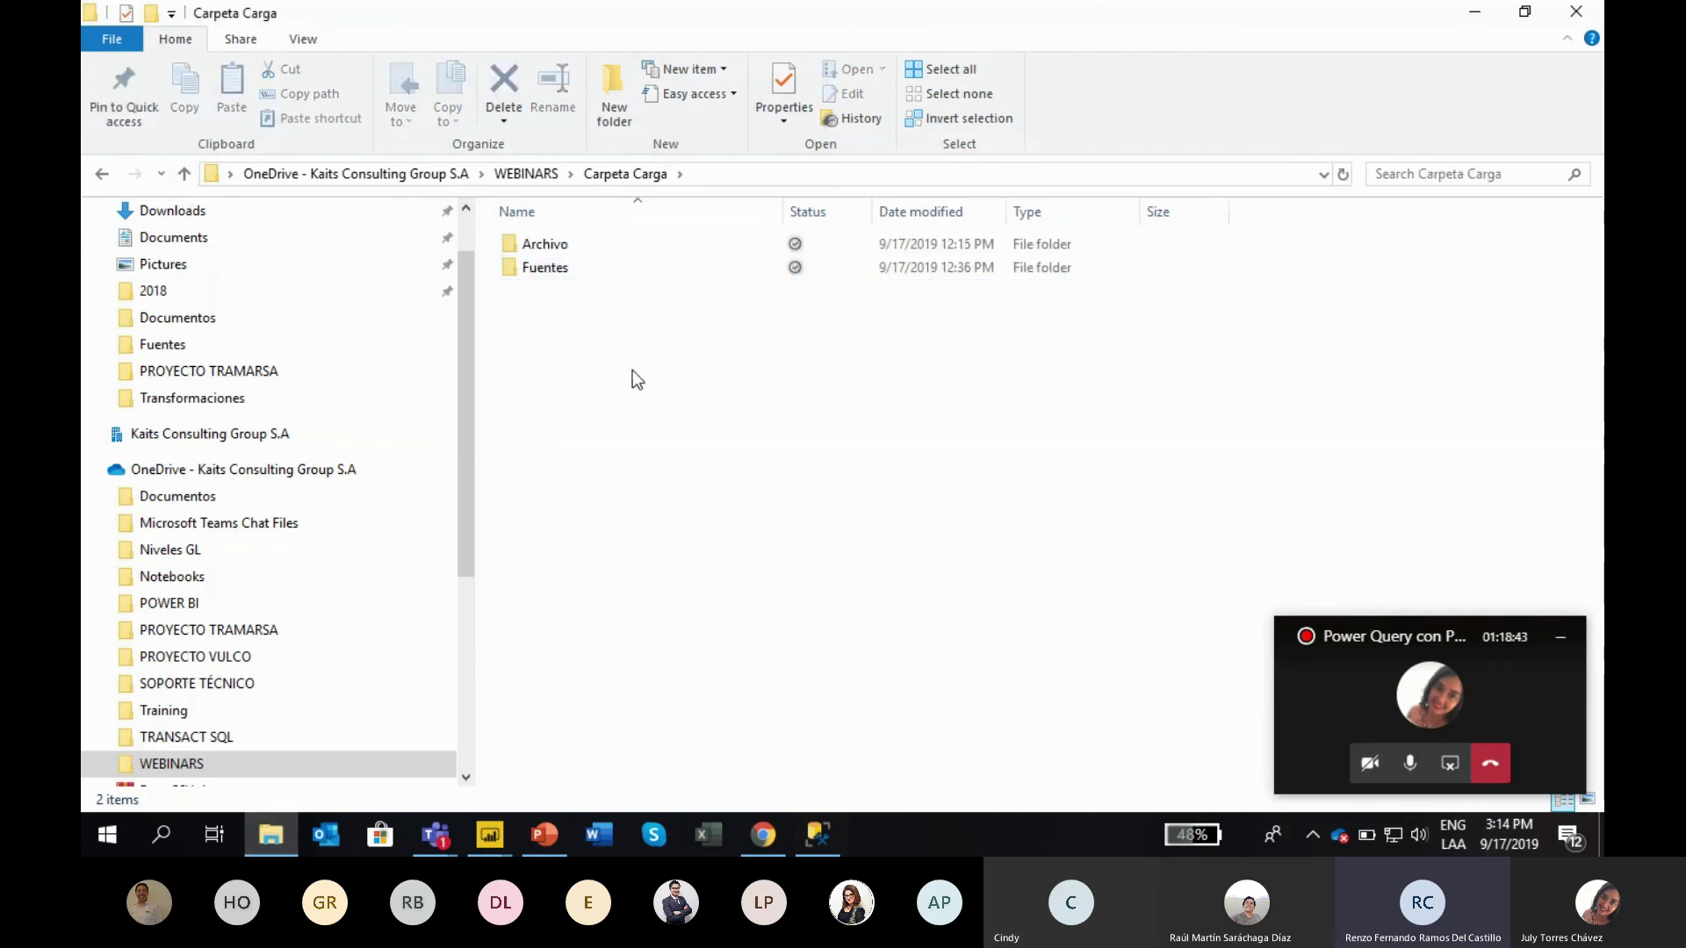
{"action": "key", "text": "ctrl+v"}
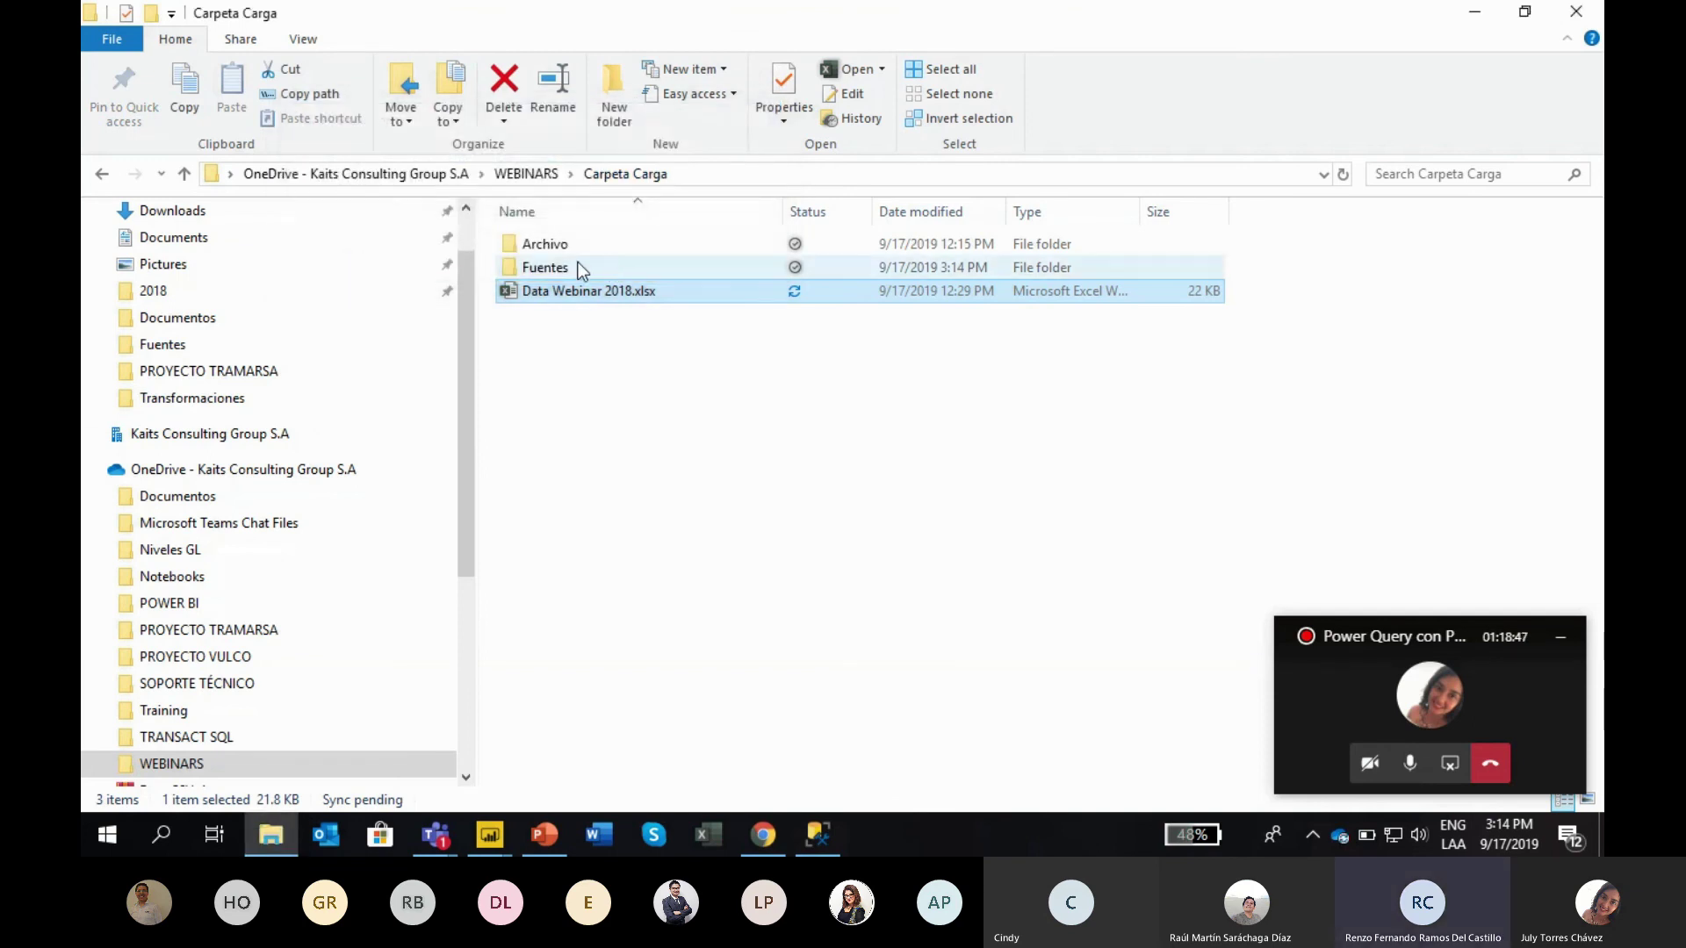
{"action": "left_click", "coordinate": [562, 269]}
{"action": "double_click", "coordinate": [562, 268]}
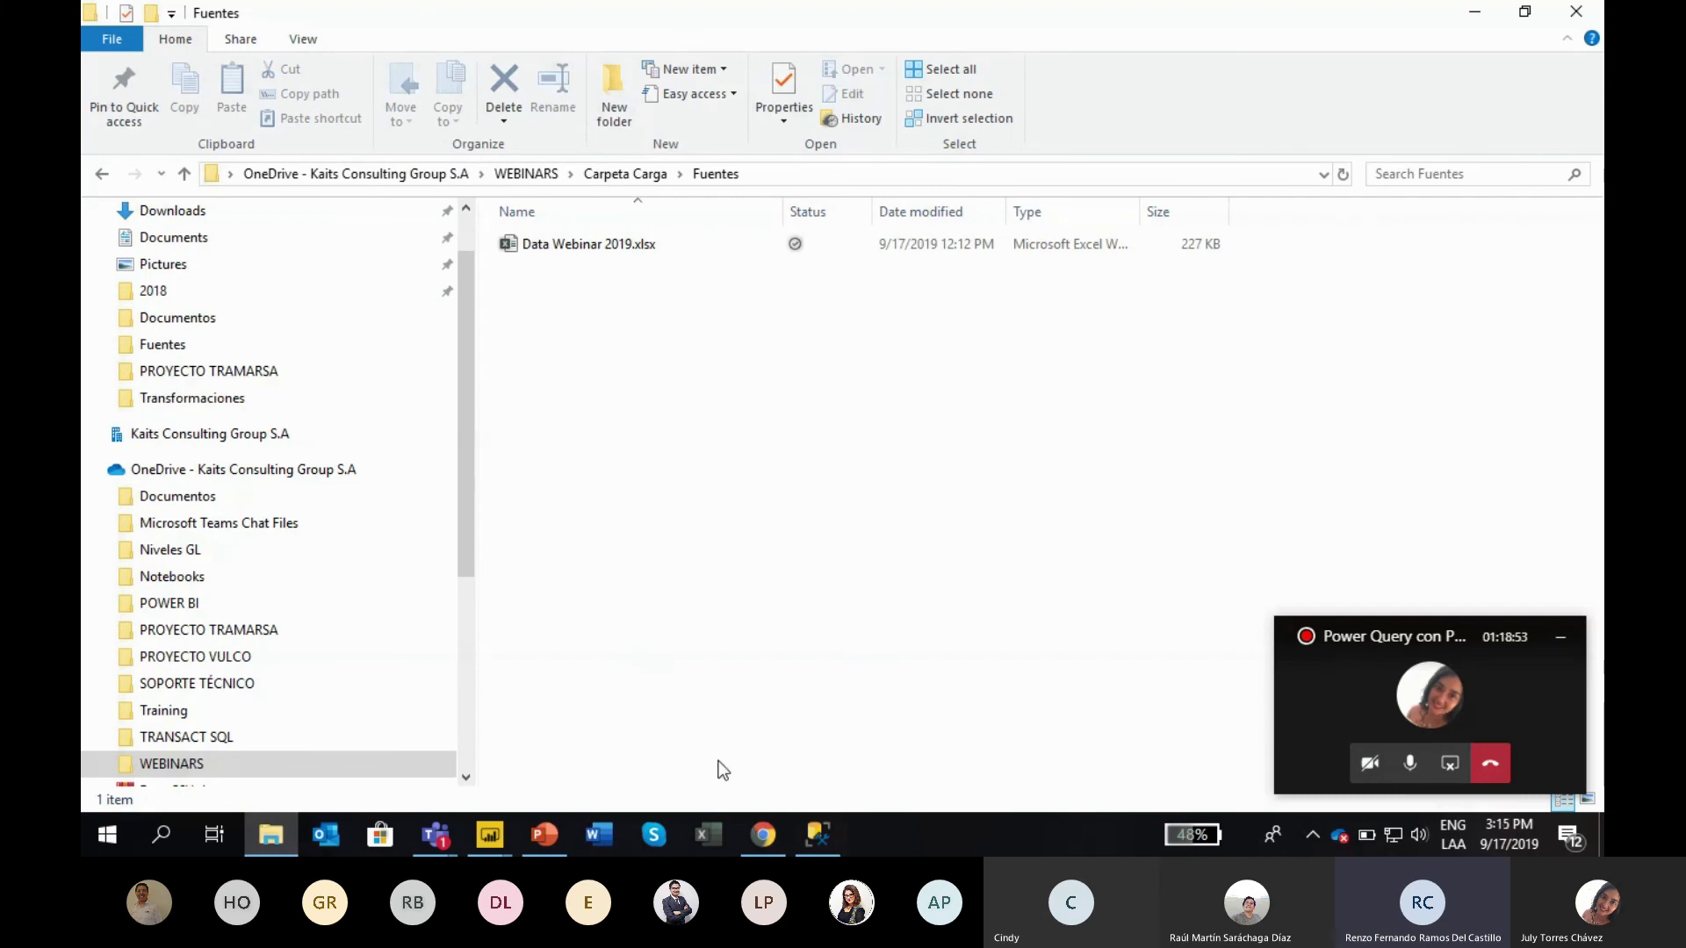
Switch back to the Power BI service and refresh the Webinar dataset in the Webinar Power Query workspace
{"action": "left_click", "coordinate": [768, 844]}
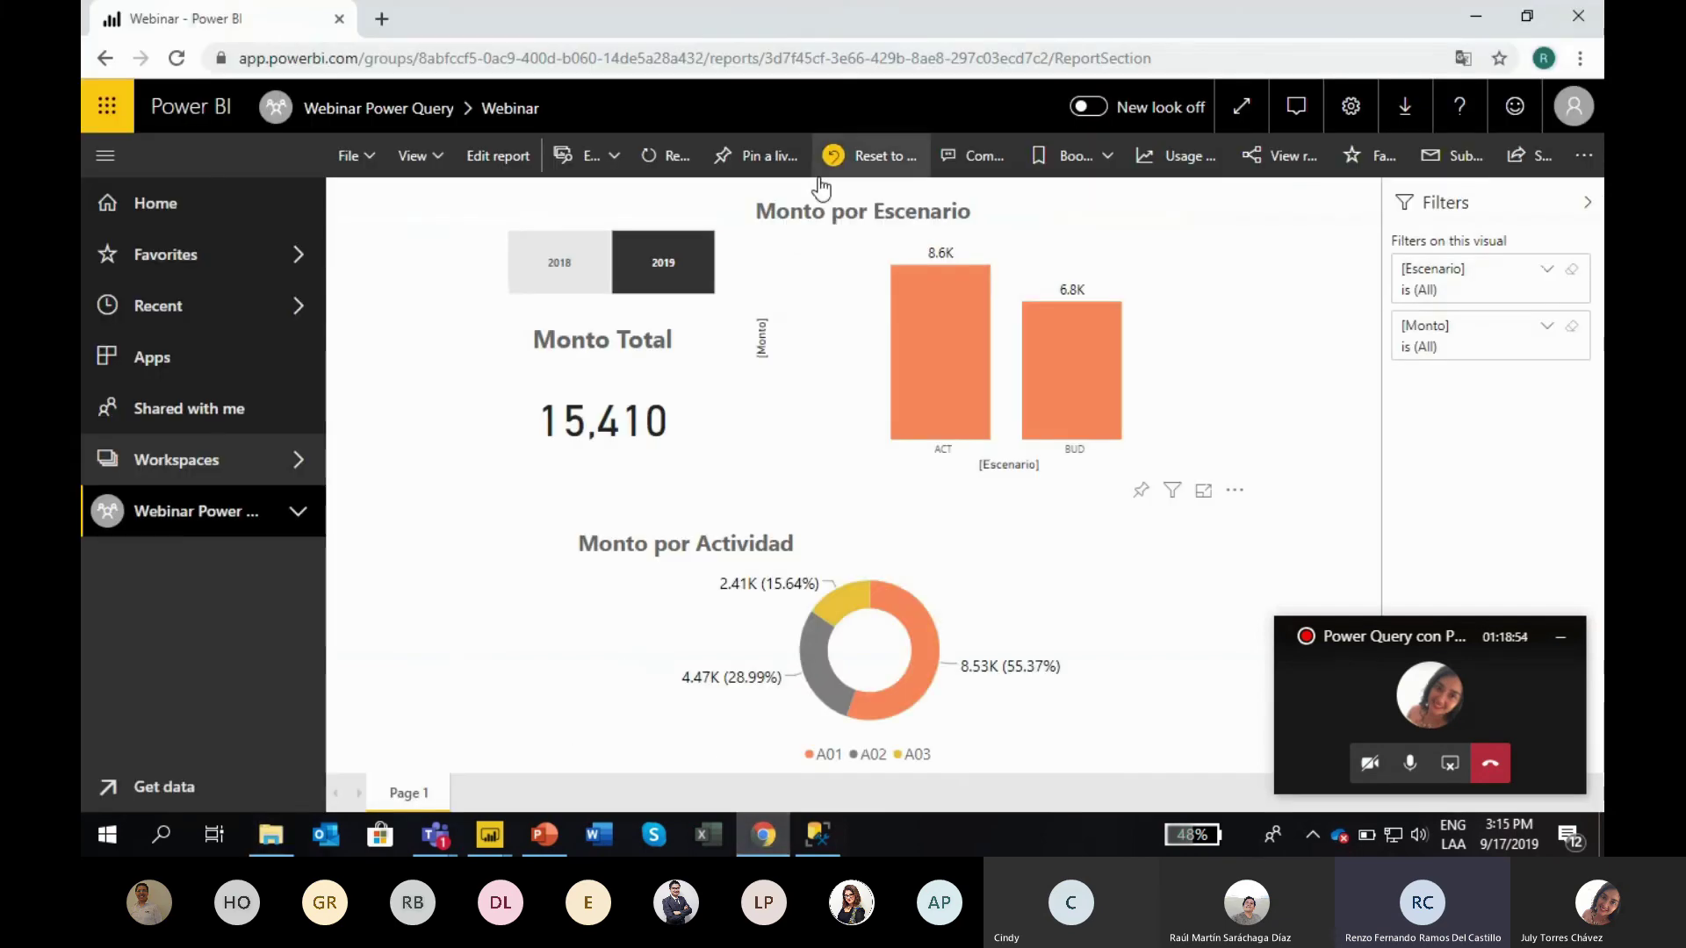
{"action": "left_click", "coordinate": [230, 479]}
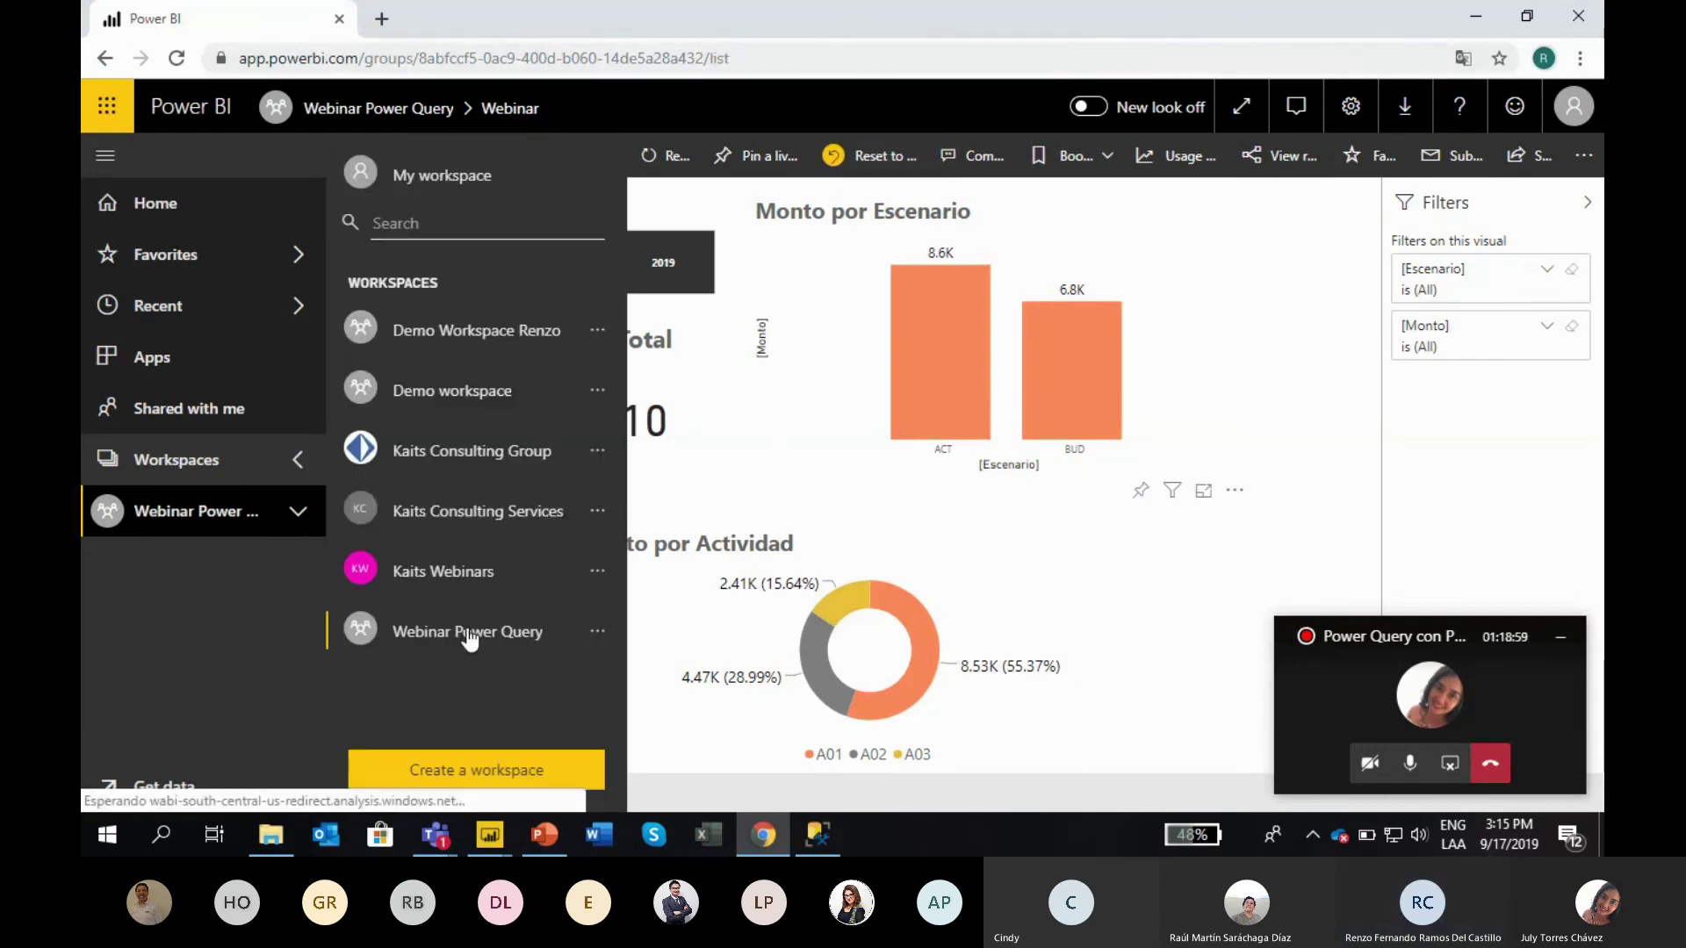
{"action": "left_click", "coordinate": [467, 628]}
{"action": "left_click", "coordinate": [758, 295]}
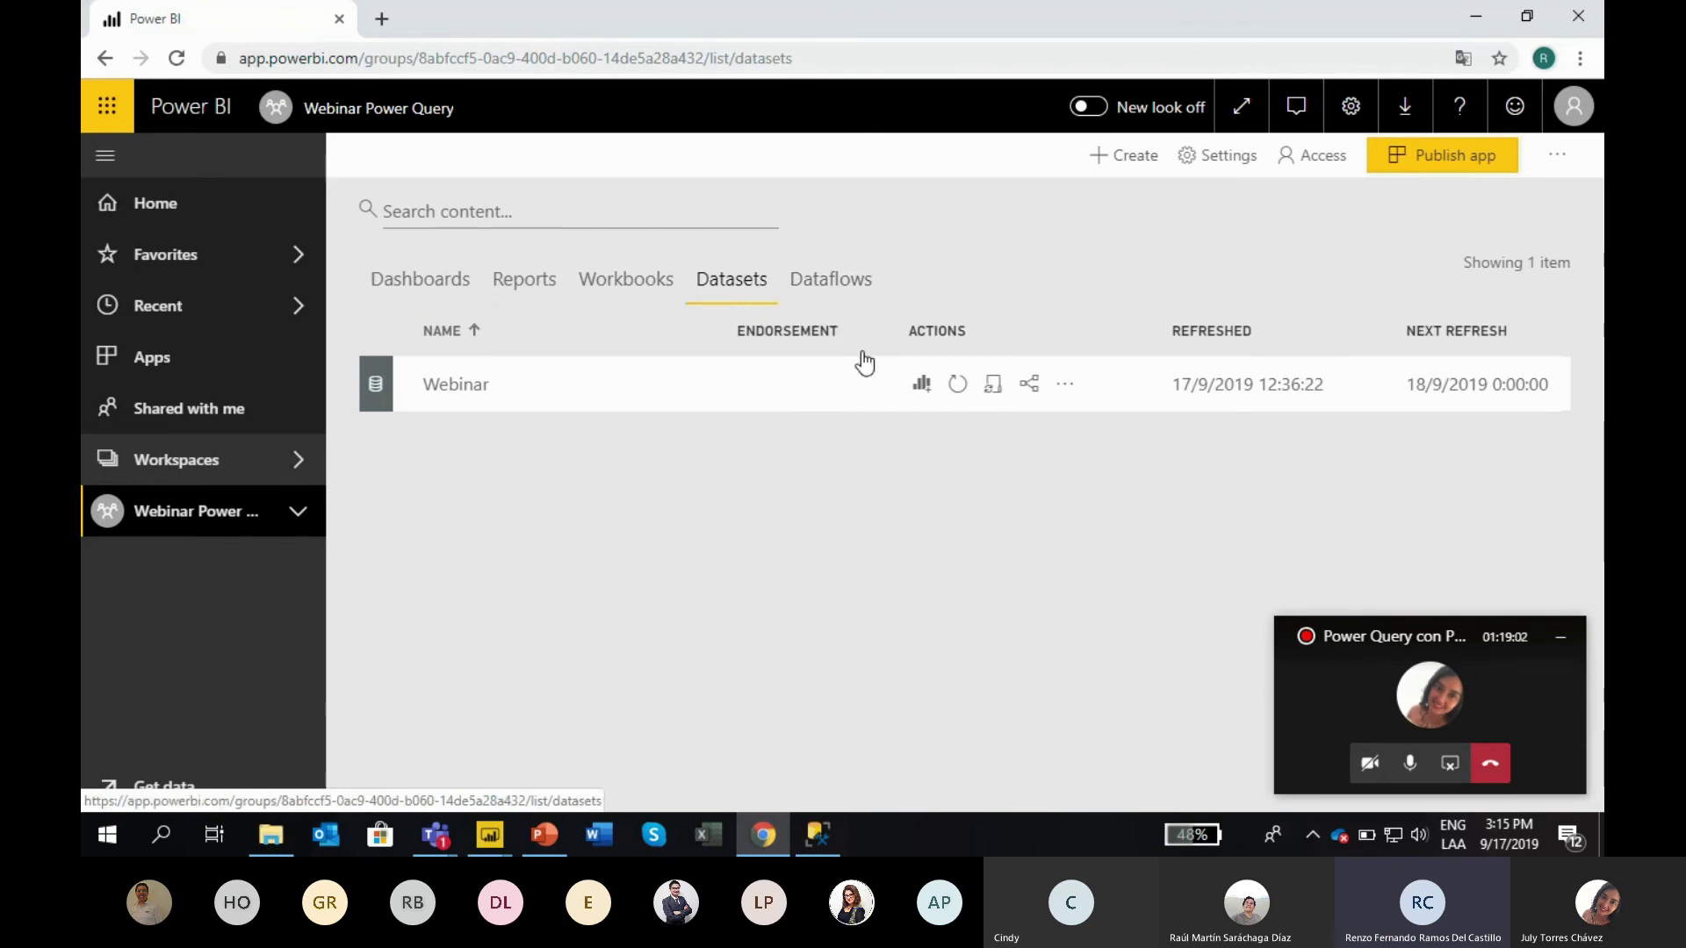
{"action": "left_click", "coordinate": [955, 387]}
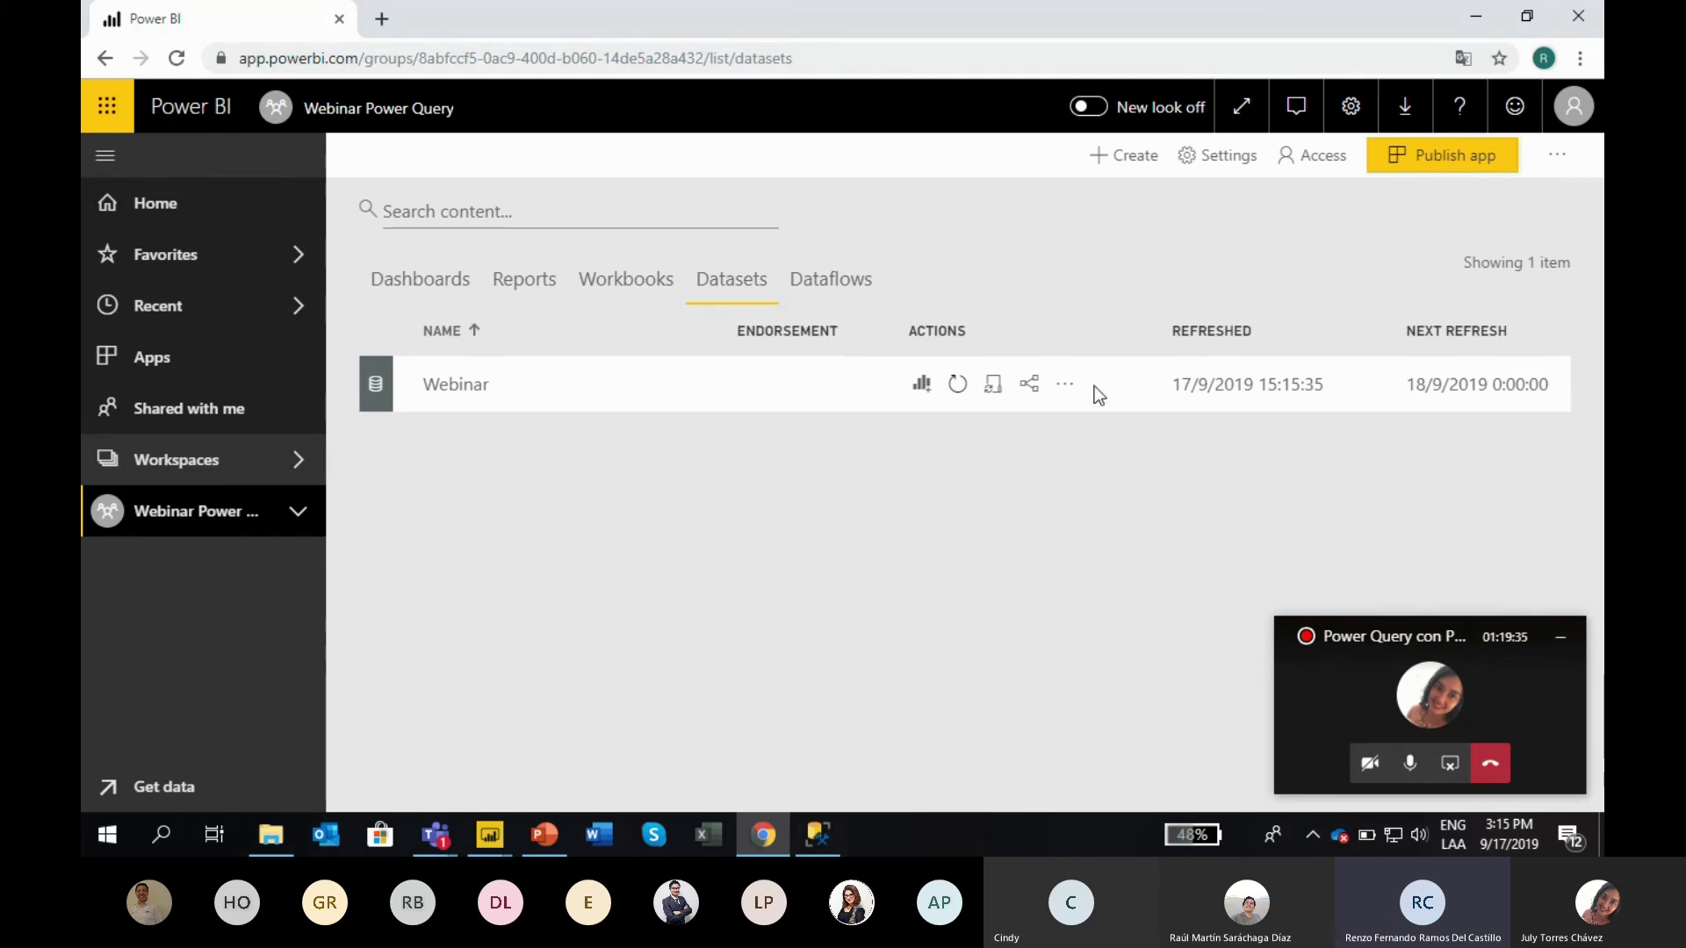
Open the Webinar report from the workspace's reports and refresh its visuals with the updated dataset
{"action": "left_click", "coordinate": [527, 290]}
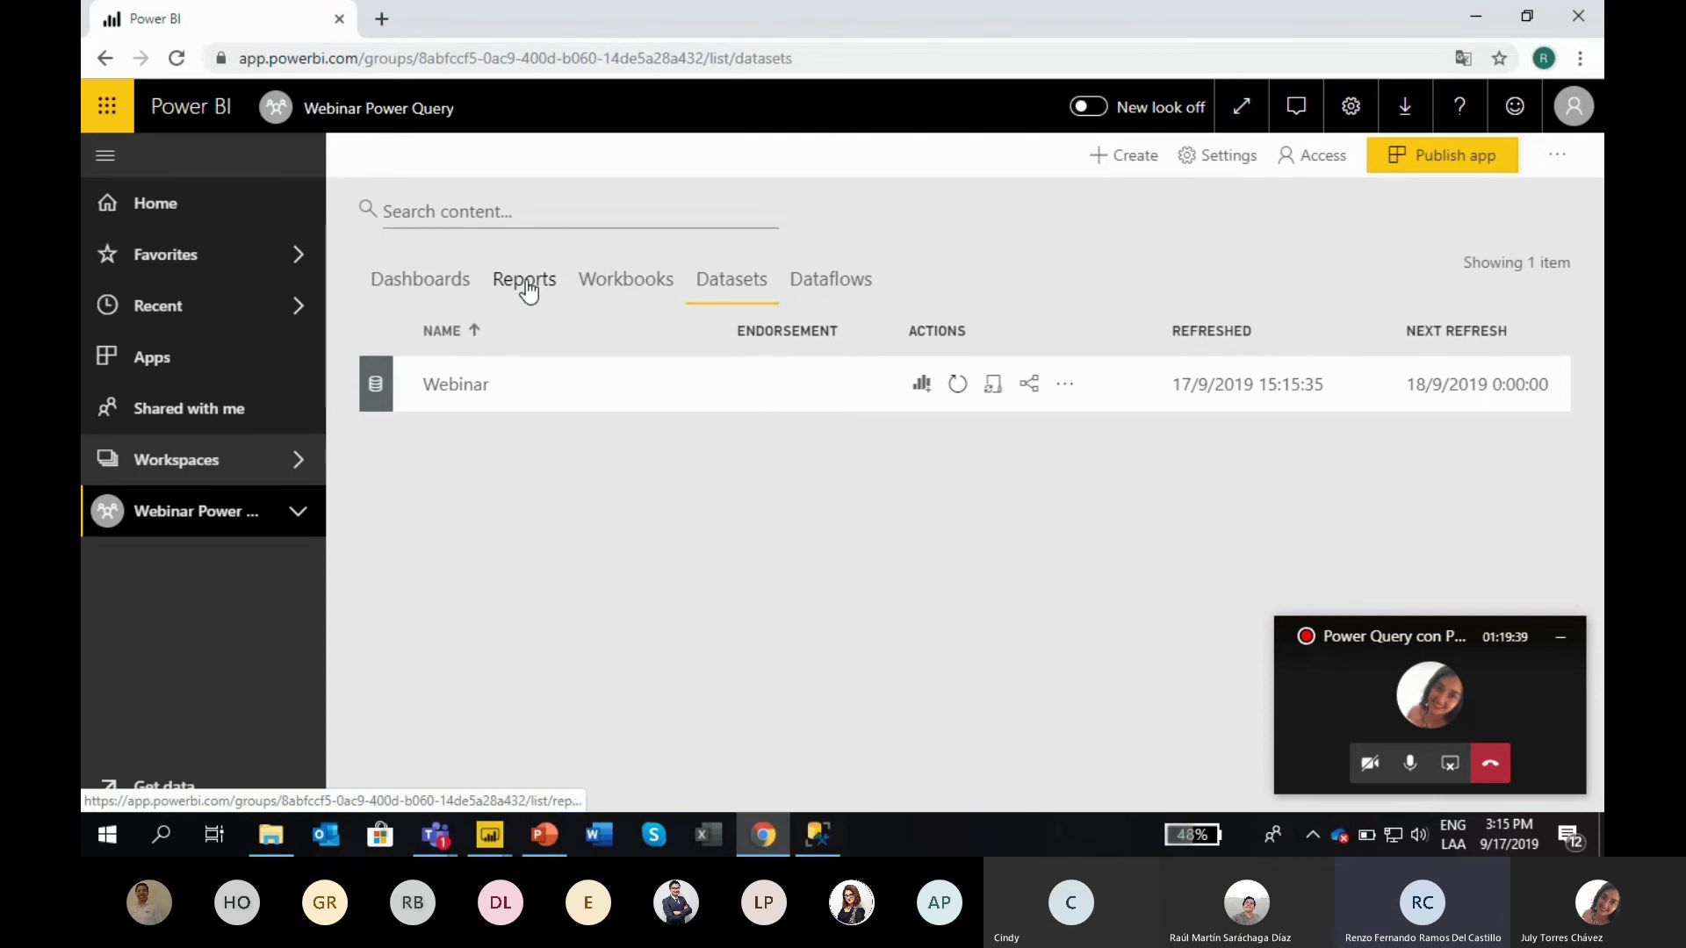
{"action": "left_click", "coordinate": [608, 398]}
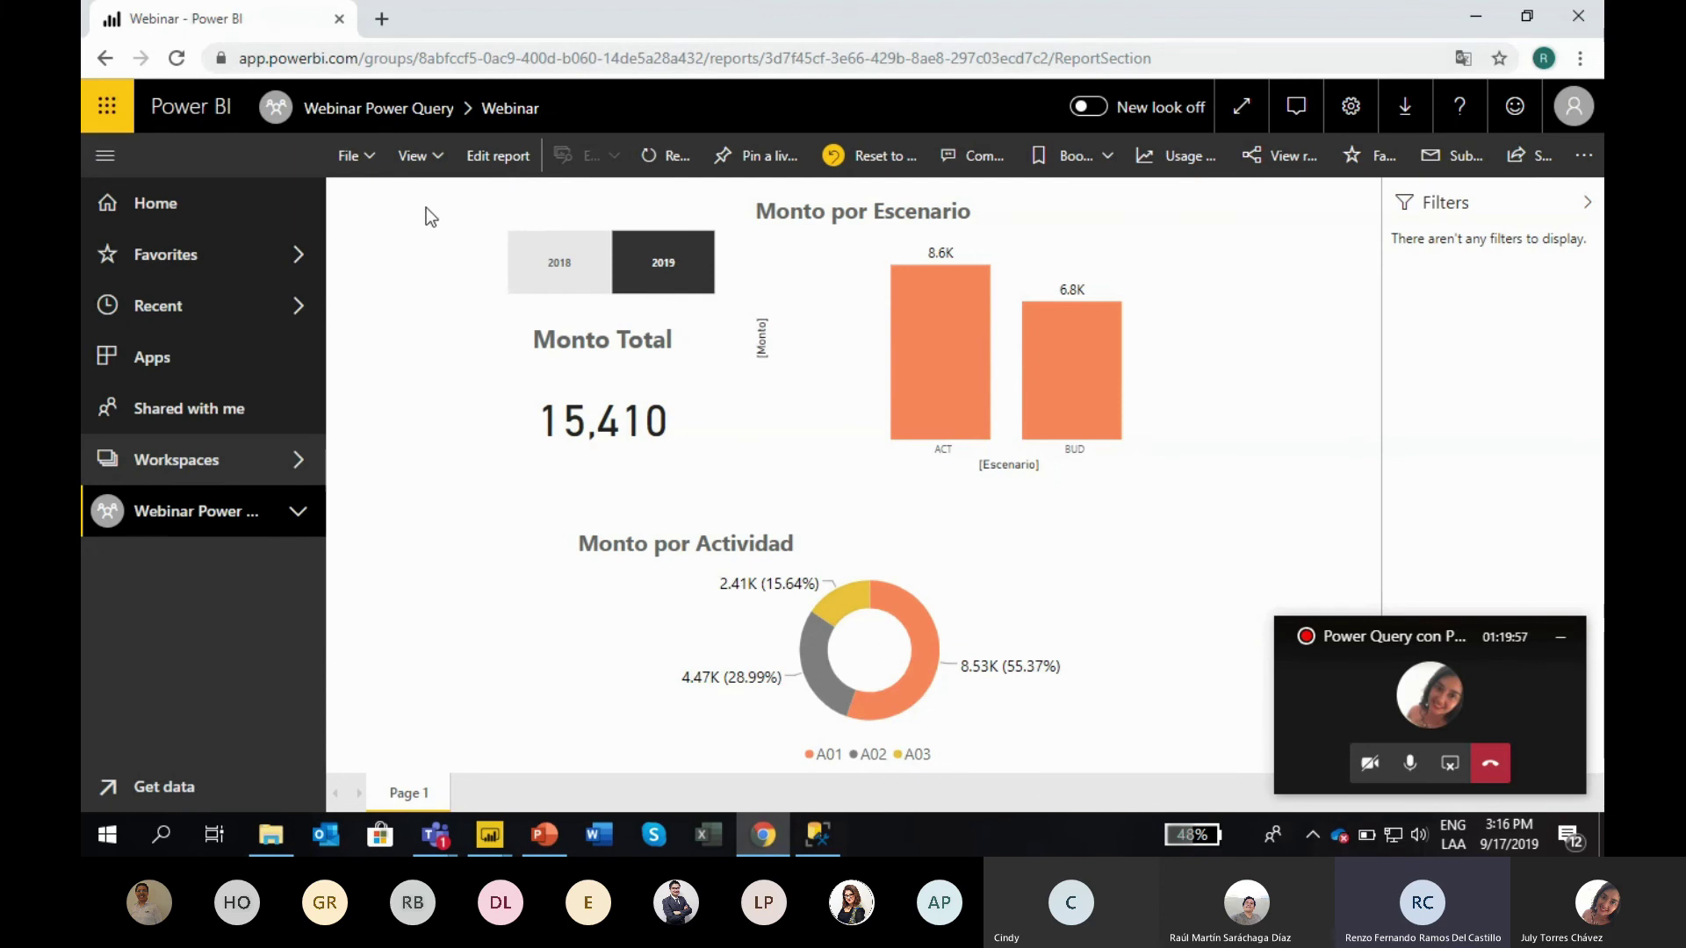
{"action": "left_click", "coordinate": [665, 163]}
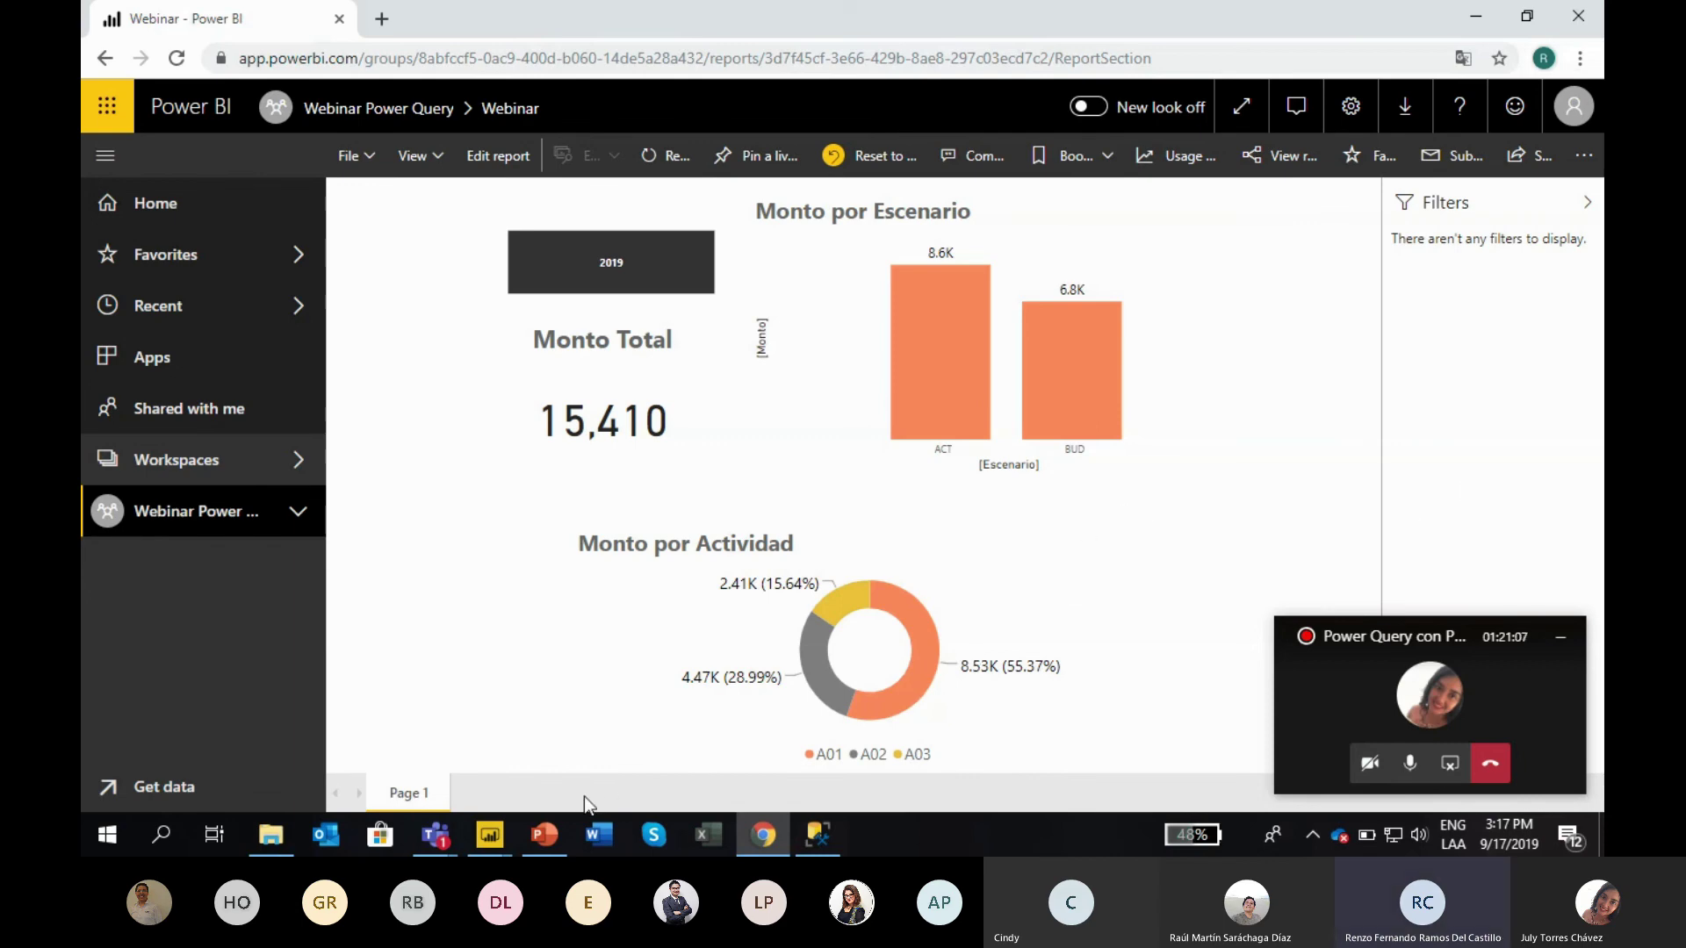
Switch to the PowerPoint presentation, run the slide show from the DEMO slide and bring up the Preguntas y Respuestas slide
{"action": "left_click", "coordinate": [542, 837]}
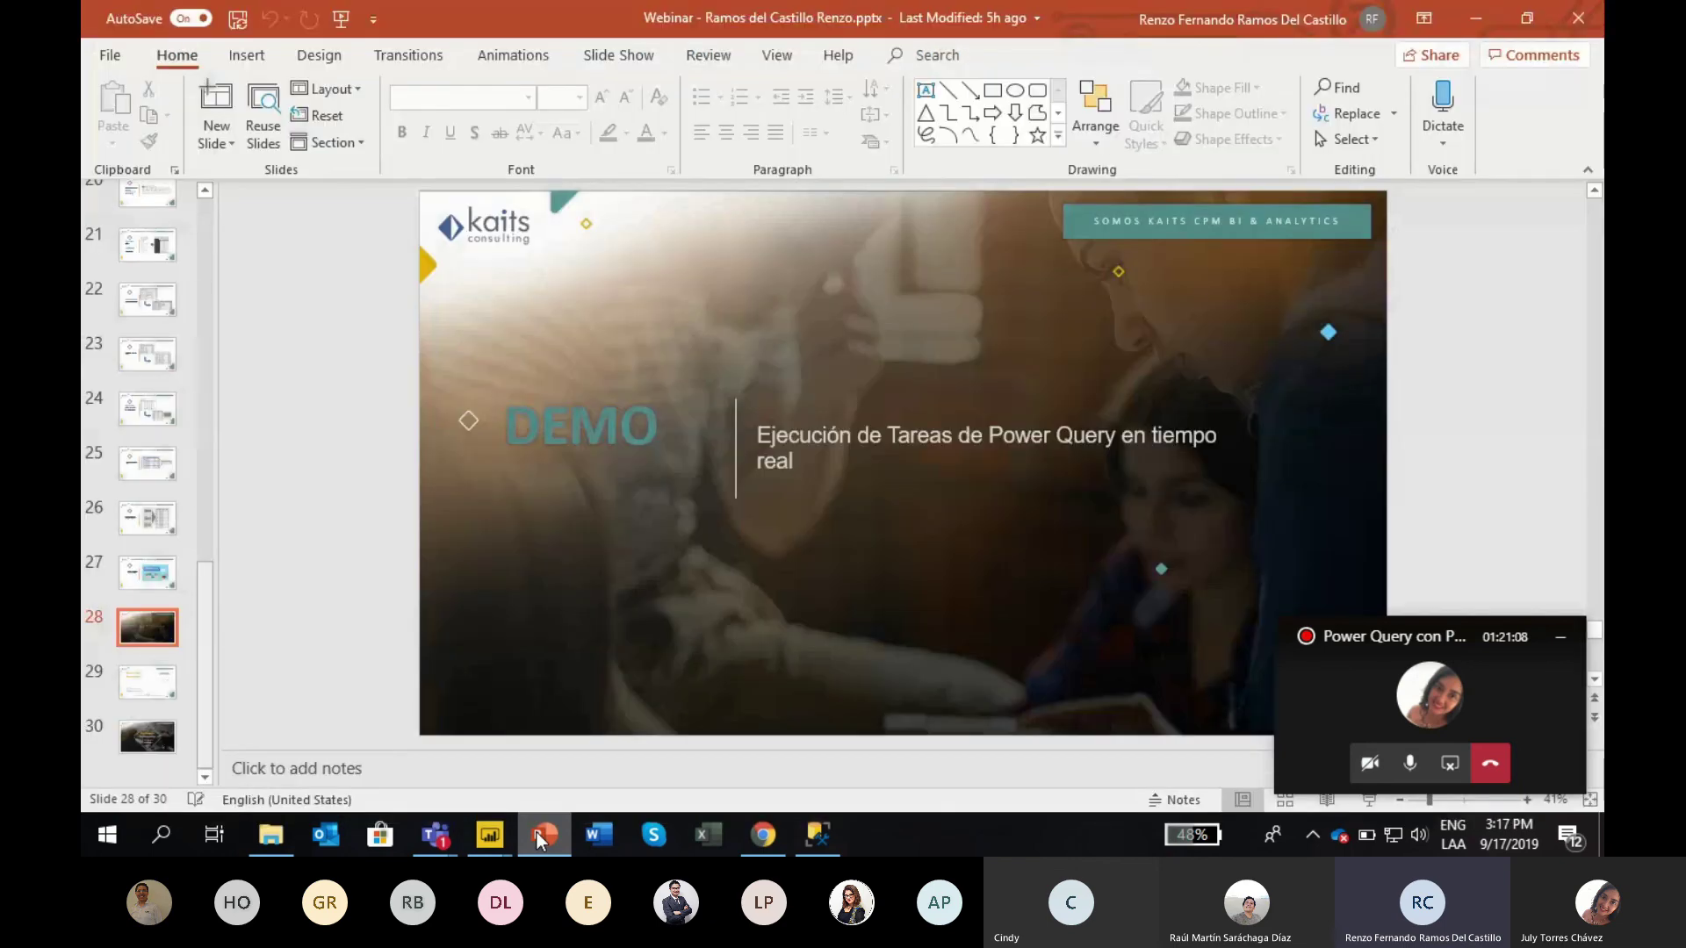
{"action": "left_click_drag", "start_coordinate": [1448, 623], "coordinate": [1416, 382]}
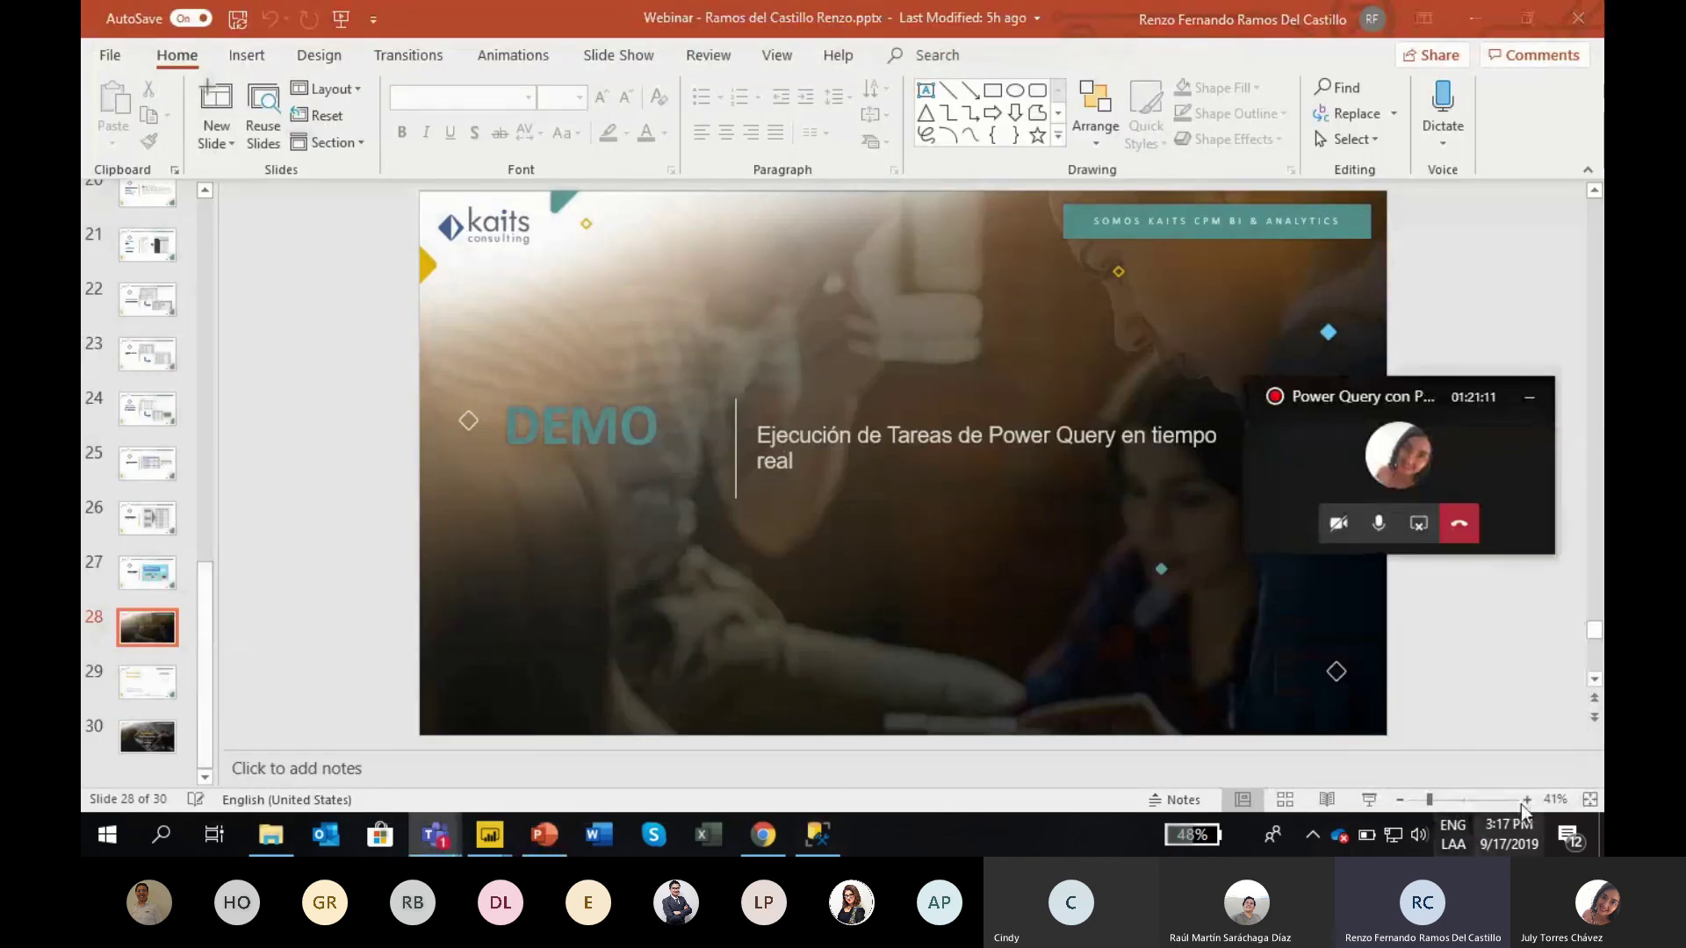
{"action": "left_click", "coordinate": [1414, 632]}
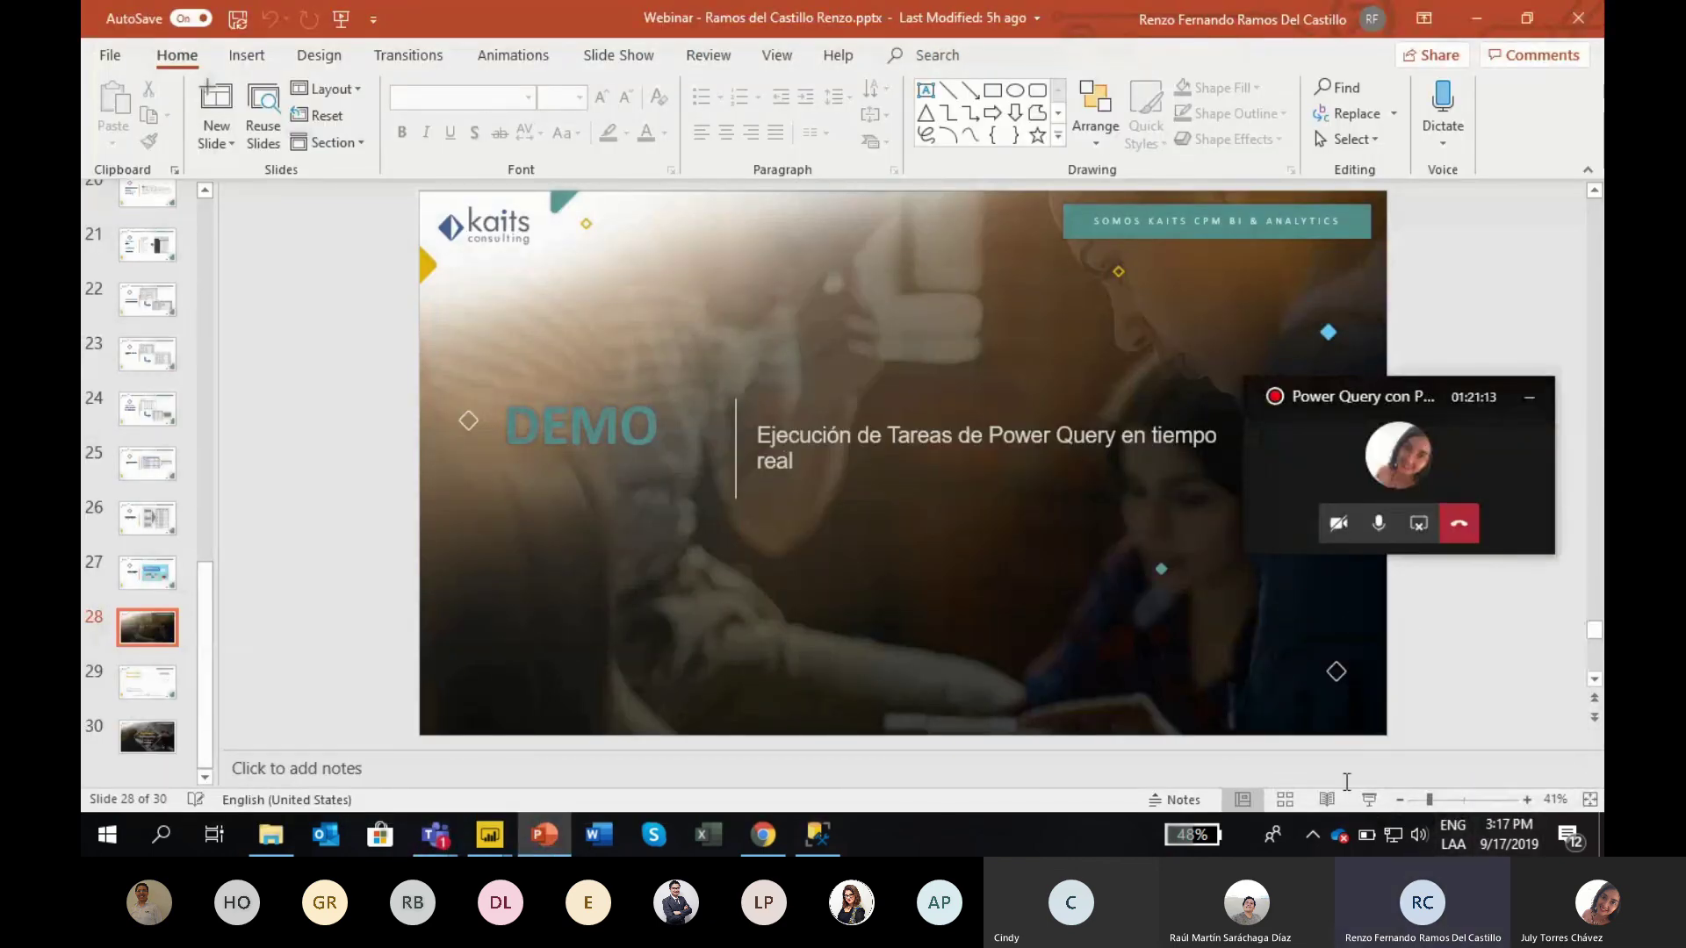
{"action": "left_click", "coordinate": [1368, 800]}
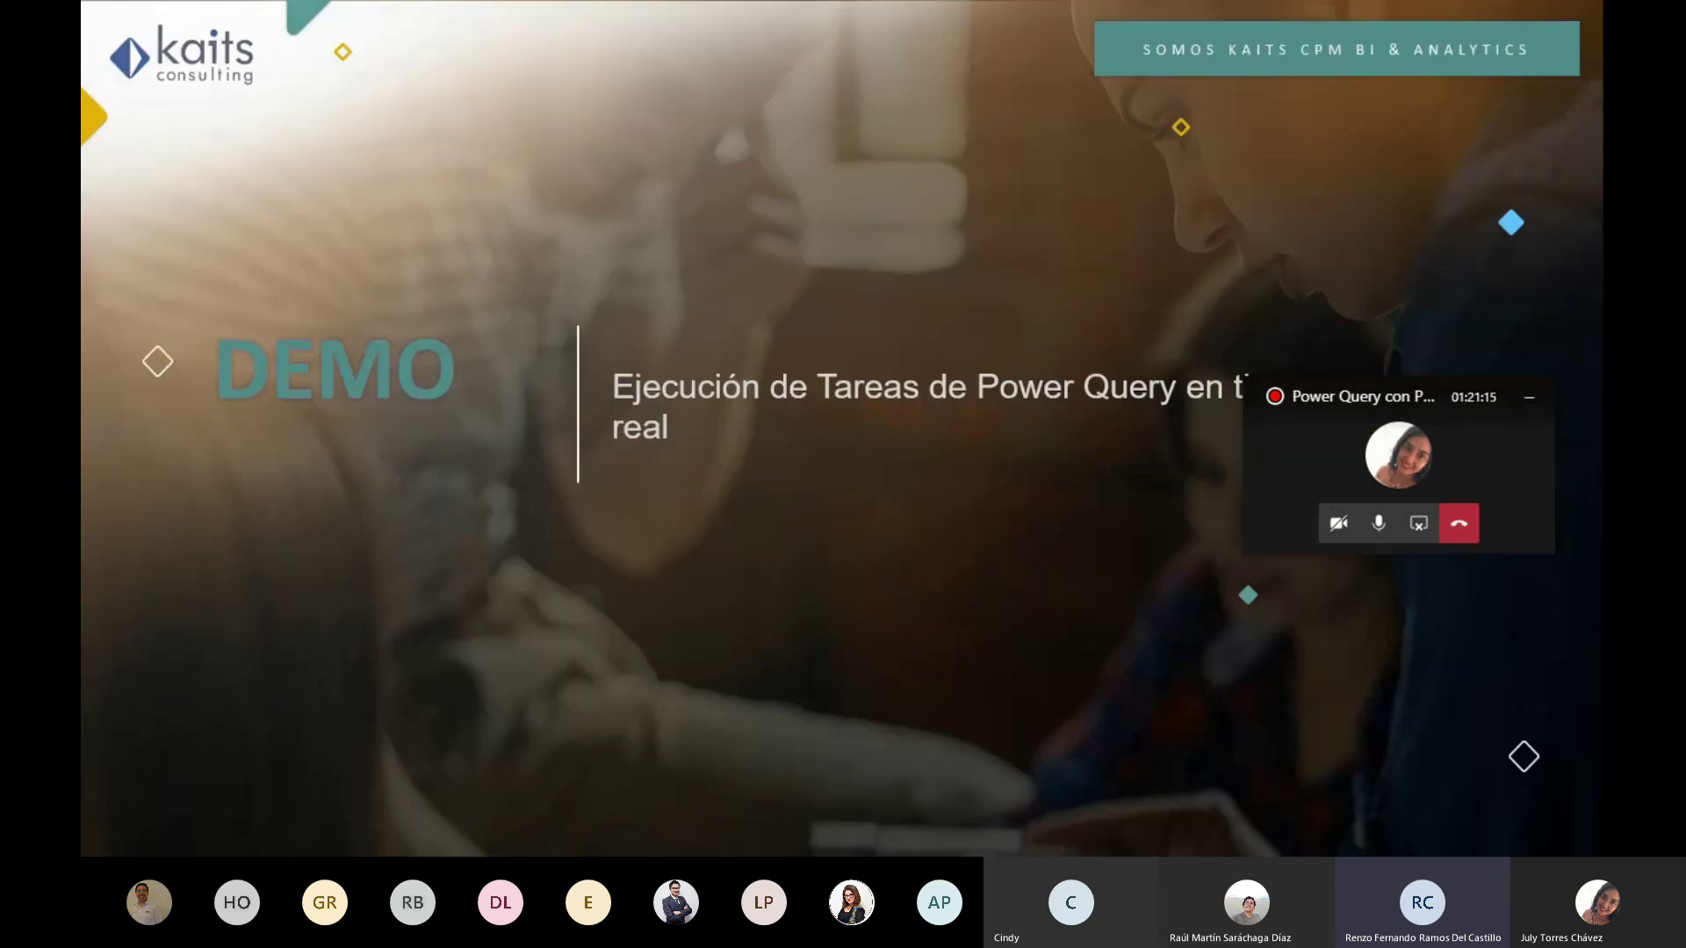
{"action": "left_click", "coordinate": [871, 501]}
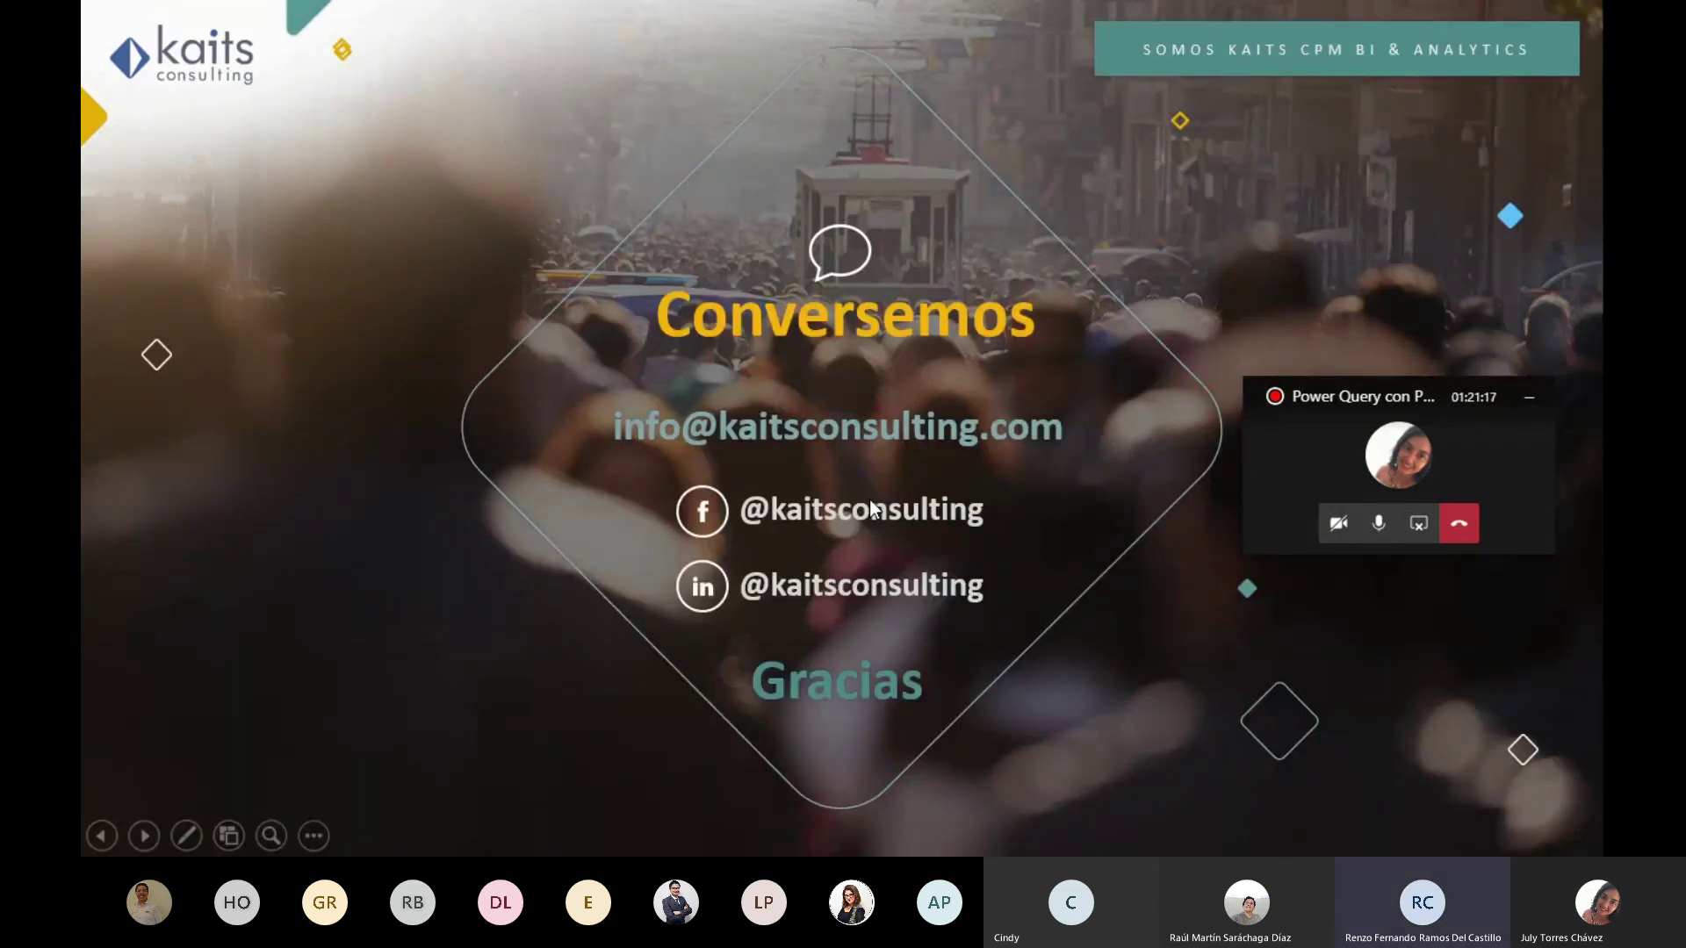
{"action": "left_click", "coordinate": [873, 508]}
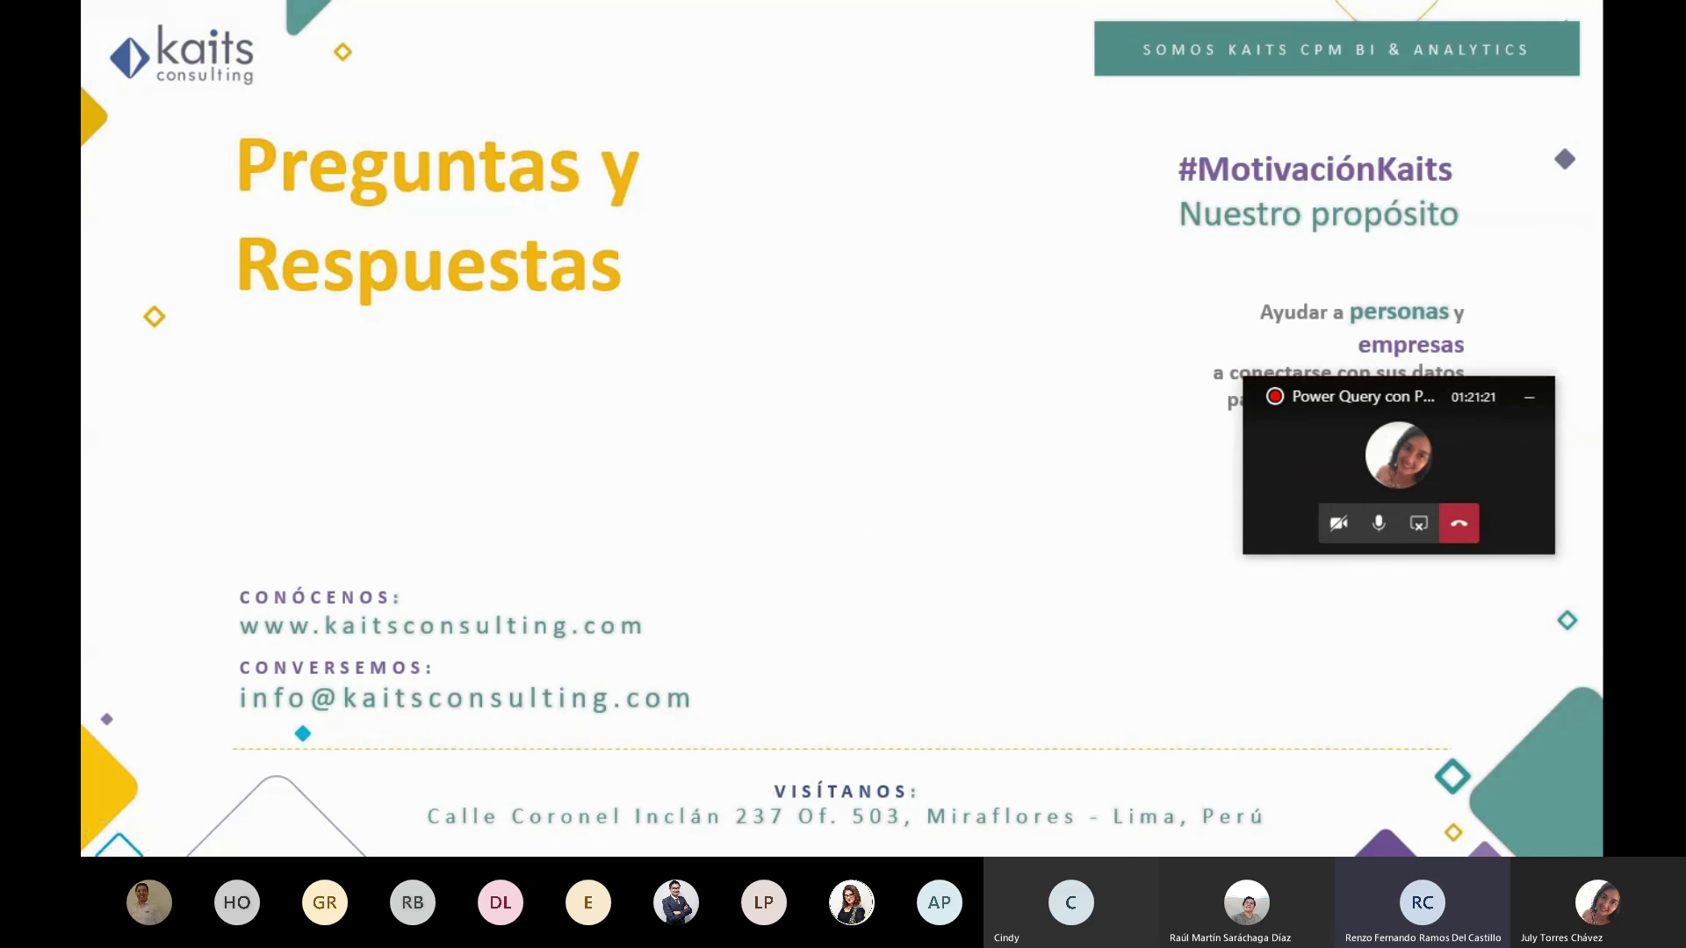